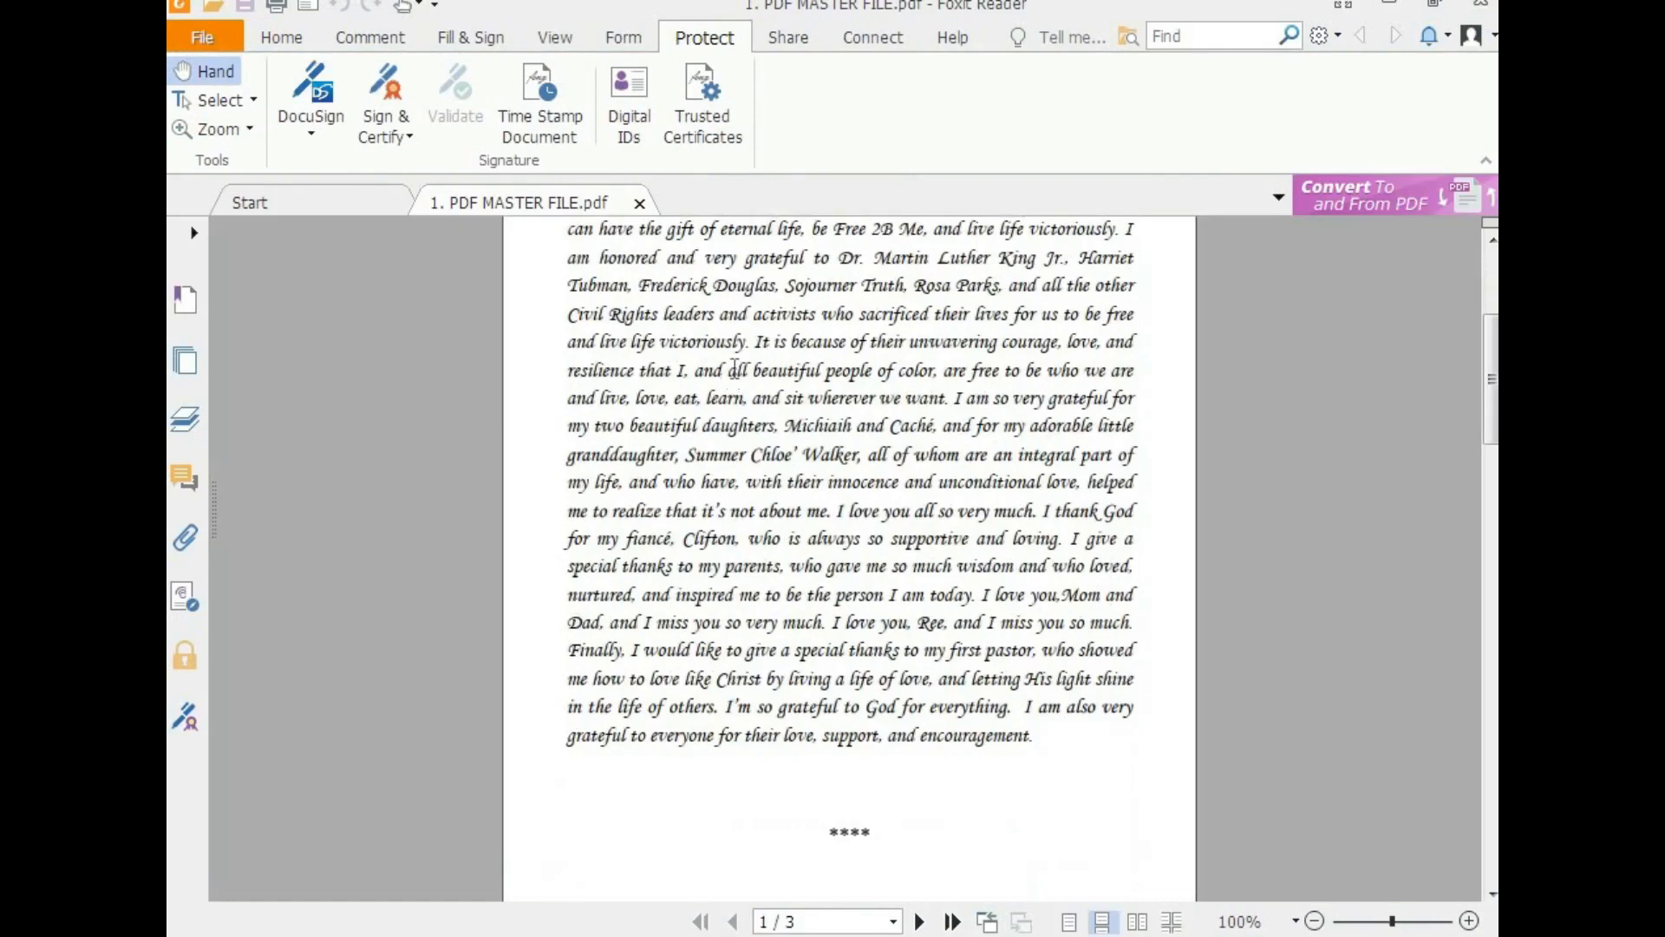
# Step: Look through all three pages of the PDF master file and enlarge the Acknowledgments page to 179.55%
pyautogui.scroll(3, 732, 371)
pyautogui.scroll(-9, 771, 360)
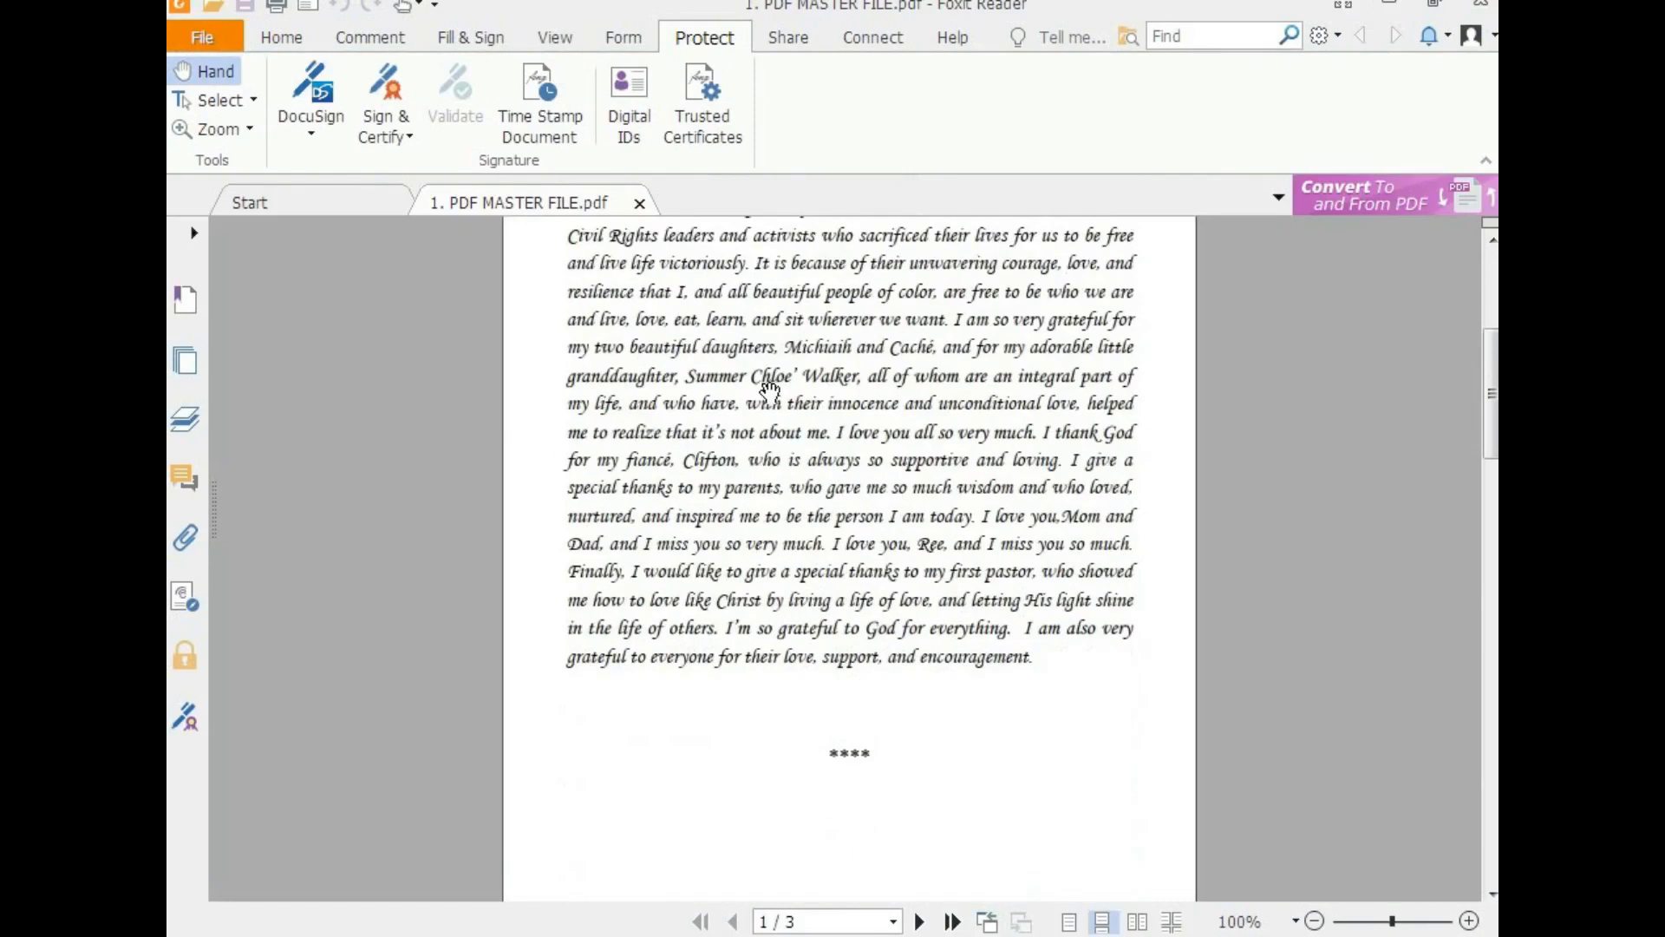
pyautogui.scroll(-2, 780, 415)
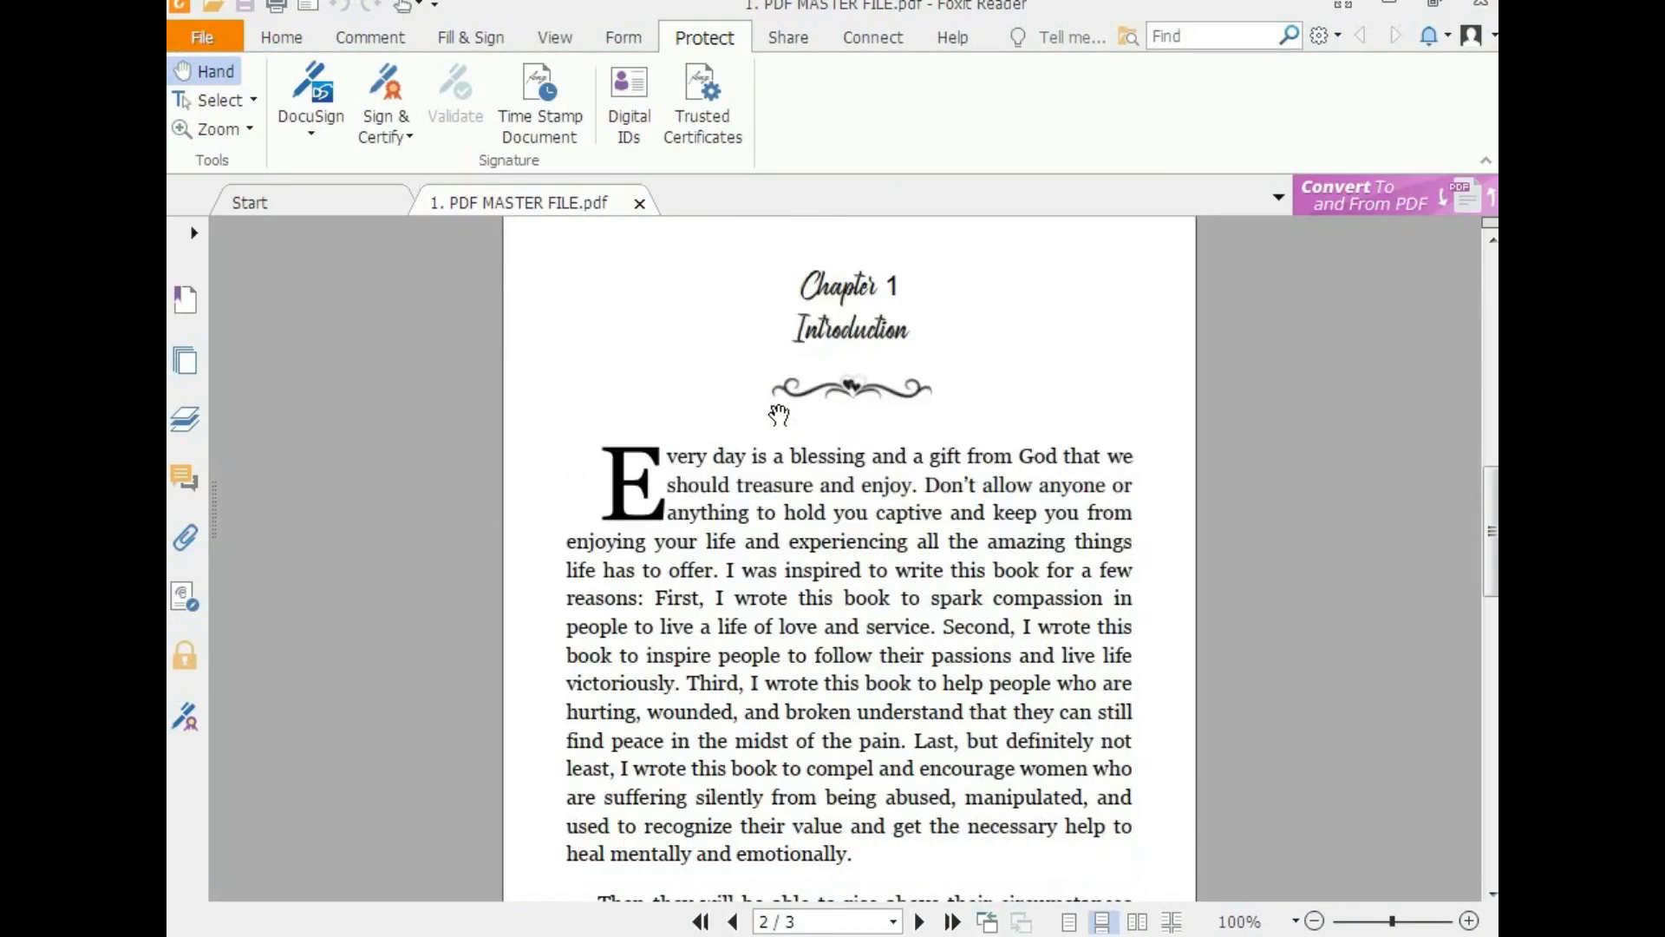
pyautogui.scroll(-13, 779, 415)
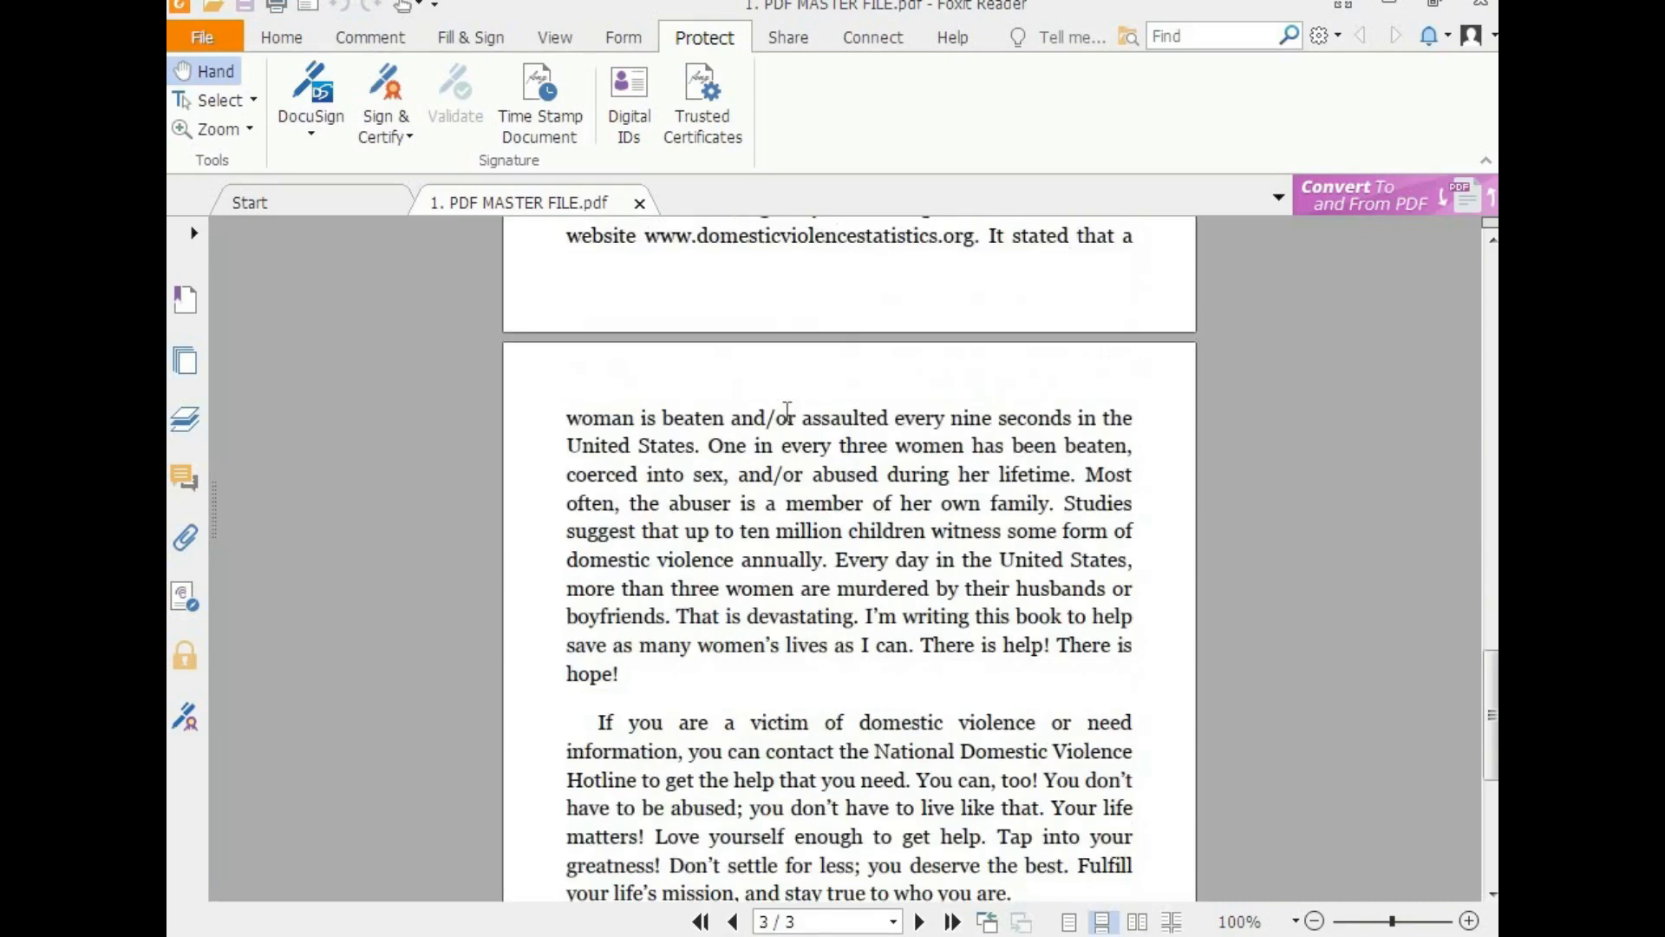
pyautogui.scroll(3, 788, 411)
pyautogui.scroll(20, 788, 411)
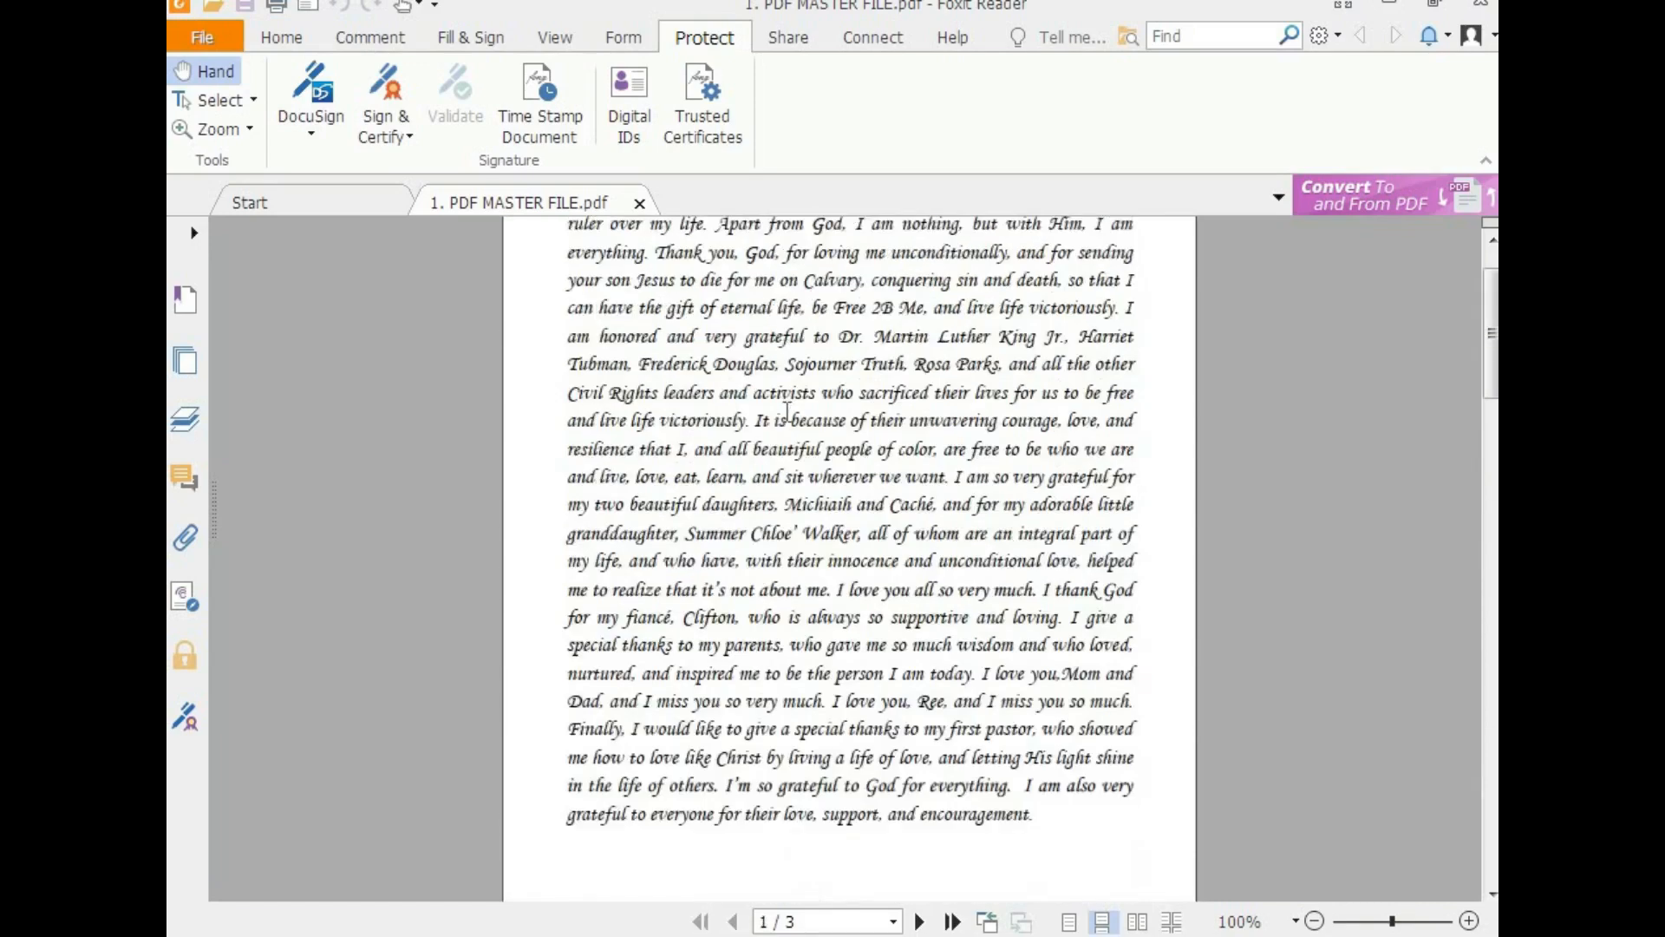
pyautogui.scroll(3, 786, 438)
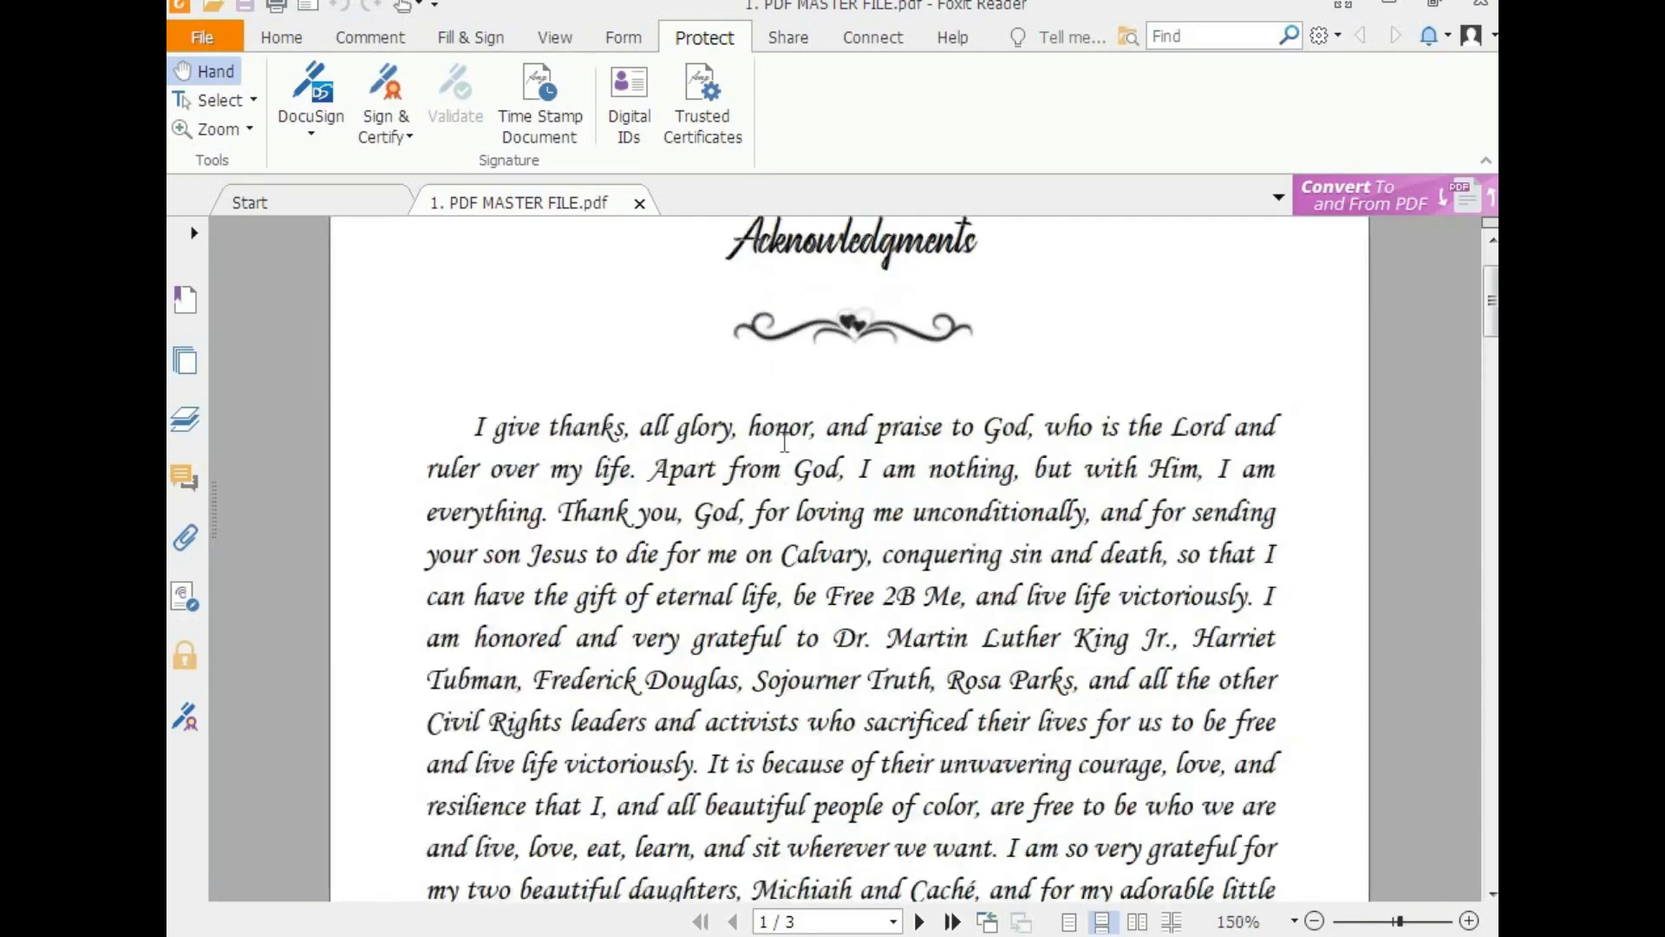
pyautogui.scroll(-1, 783, 445)
pyautogui.scroll(3, 785, 459)
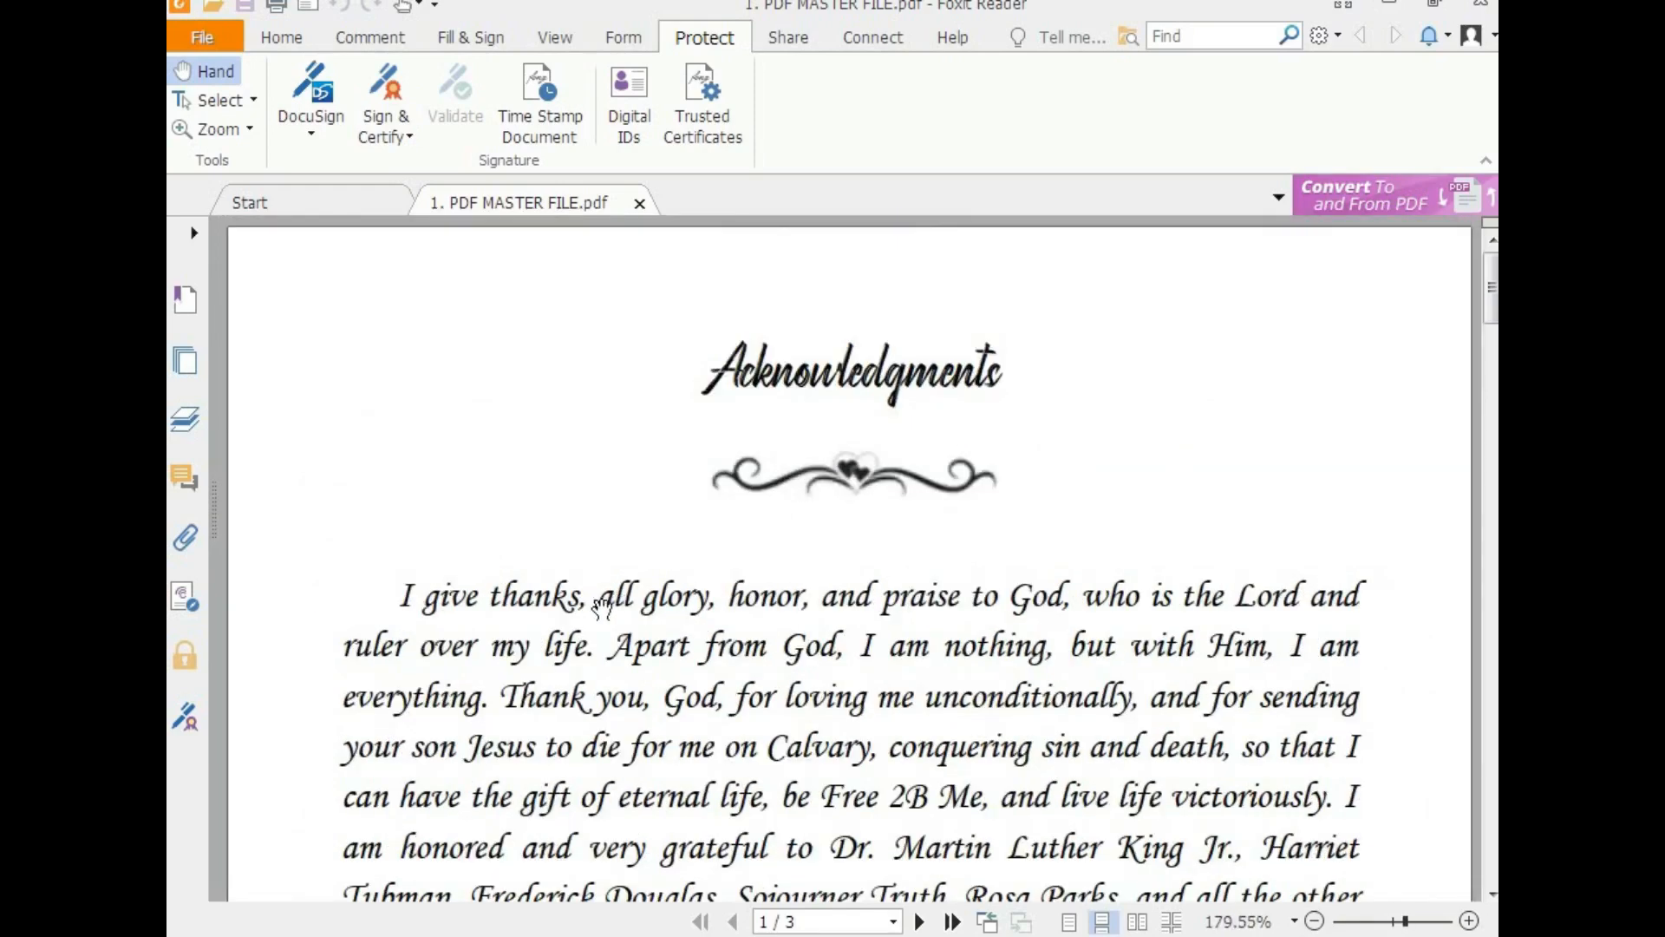
# Step: Examine the Acknowledgments heading, its ornament and the italic body text through to the end of page 1
pyautogui.moveTo(702, 373); pyautogui.dragTo(1018, 365)
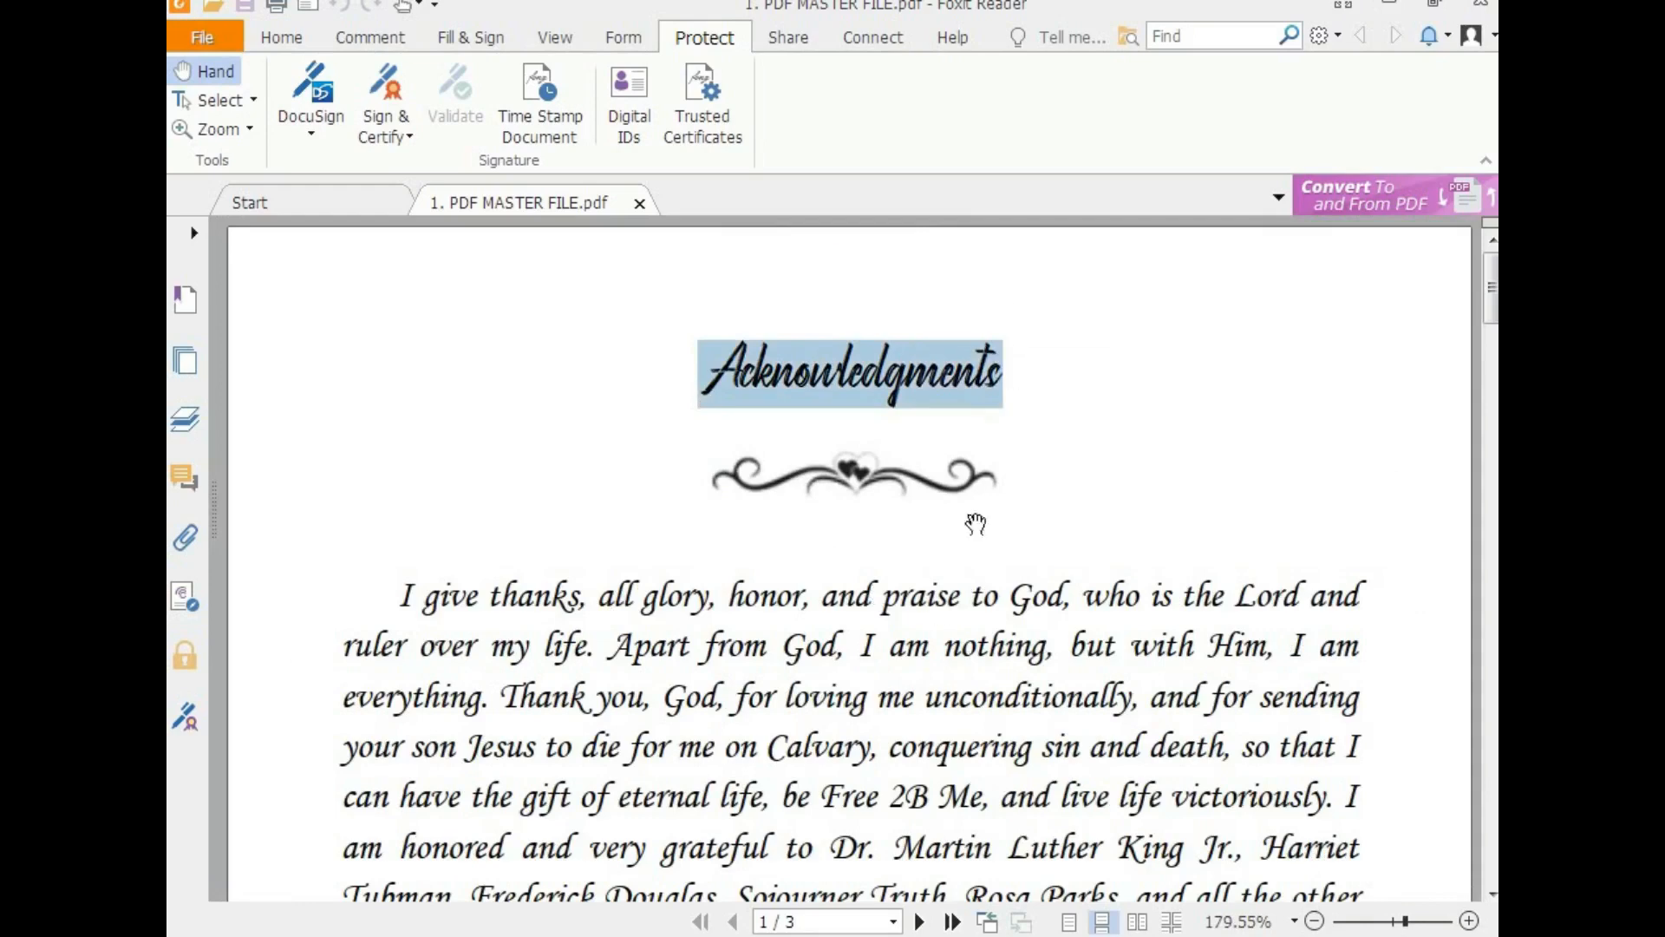
pyautogui.click(908, 640)
pyautogui.scroll(-3, 908, 638)
pyautogui.scroll(-1, 907, 639)
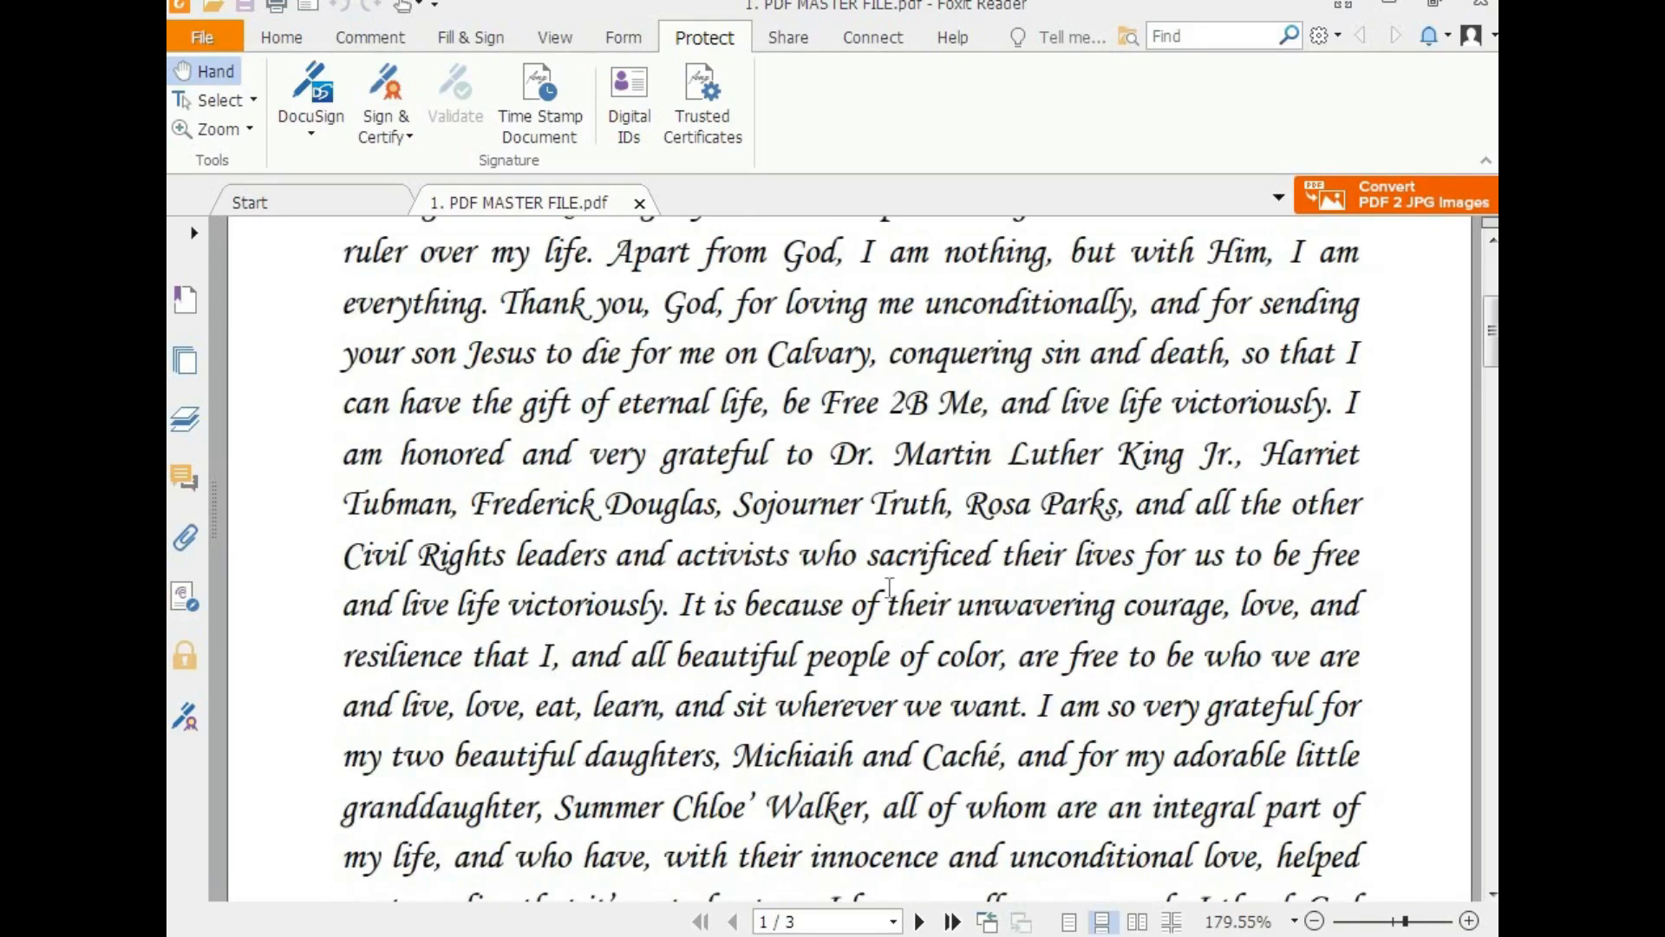
pyautogui.scroll(-10, 889, 588)
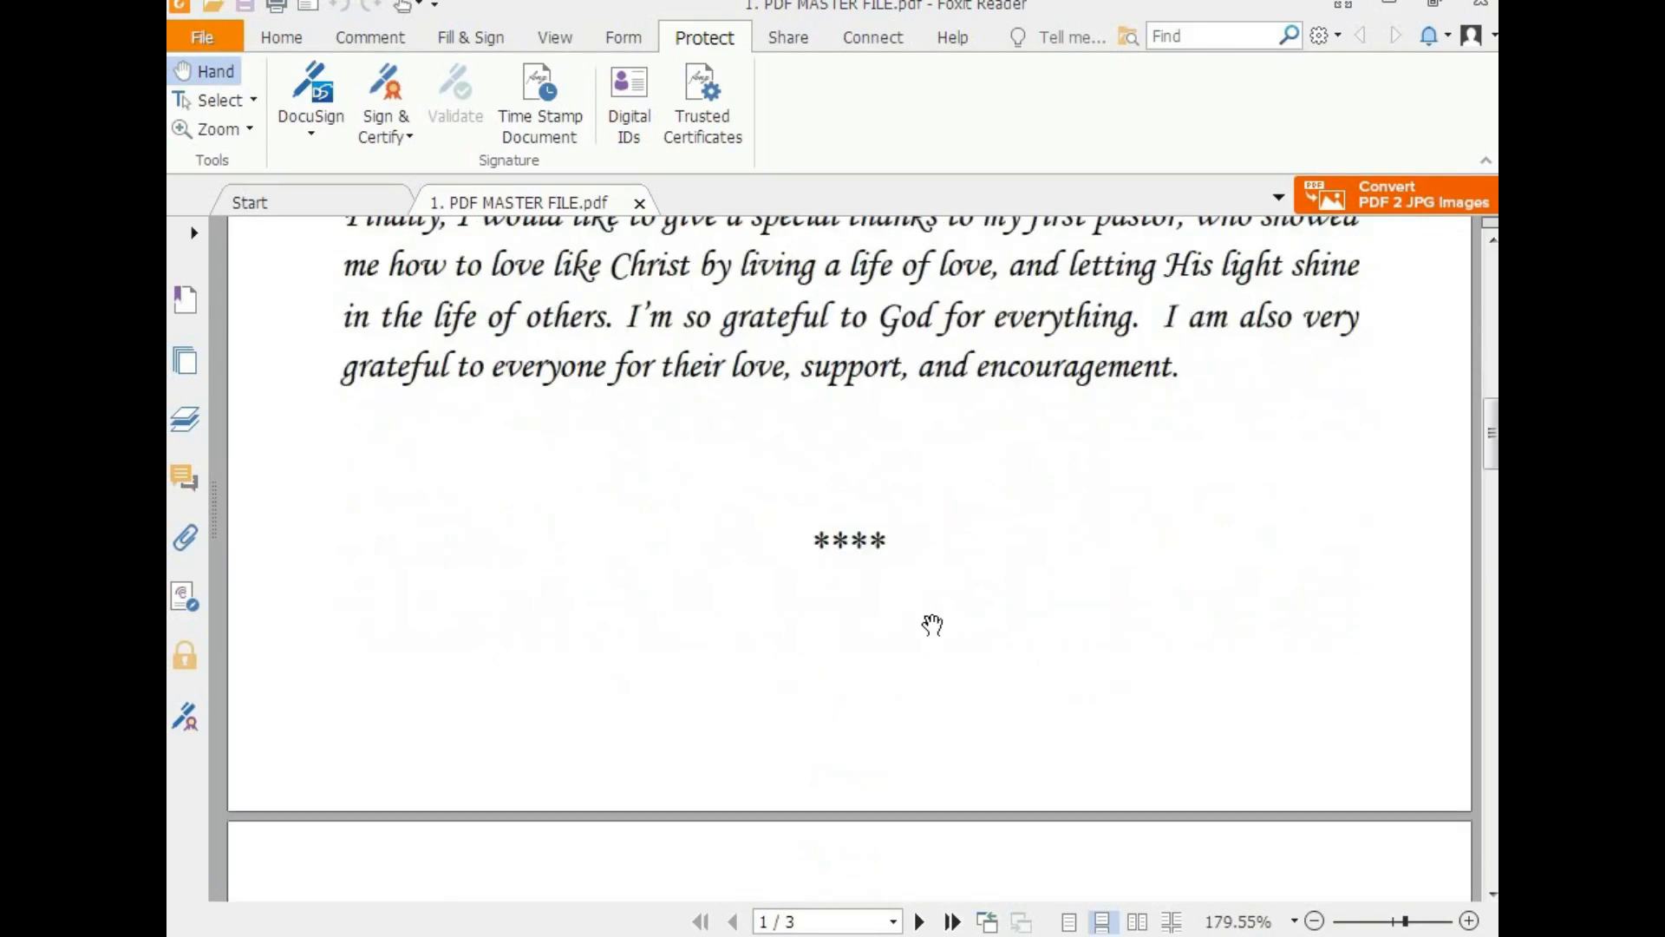
# Step: Examine the Chapter 1 Introduction heading, drop cap and body text on pages 2 and 3, and return to the first page at 100%
pyautogui.scroll(-7, 932, 625)
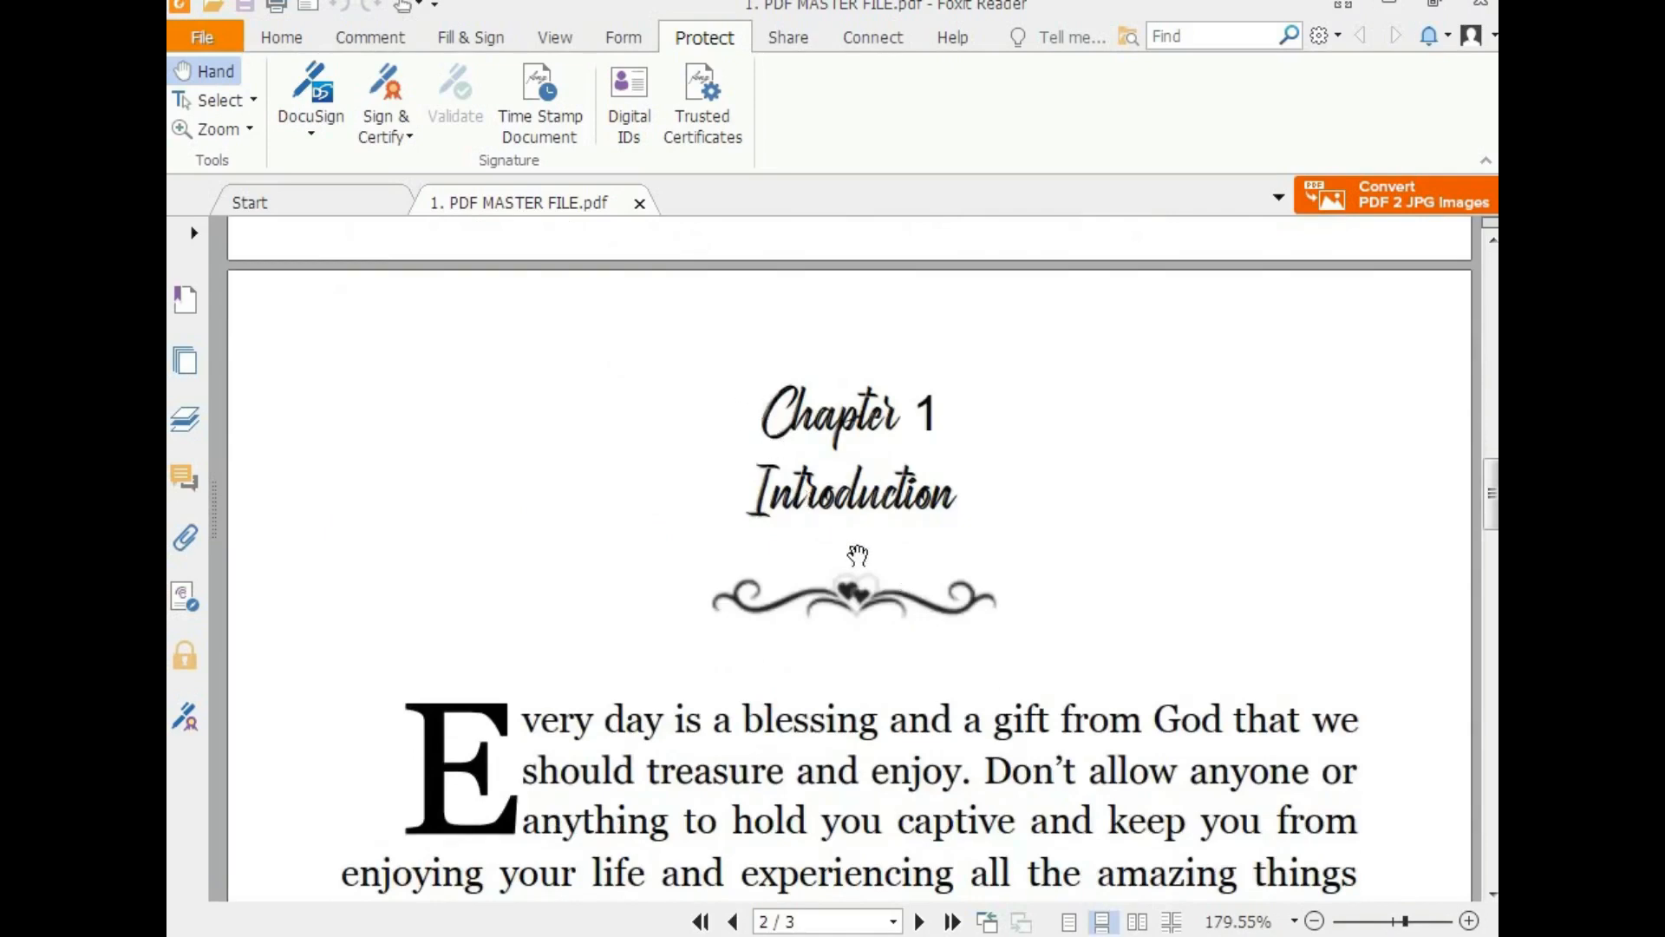
pyautogui.scroll(-2, 858, 555)
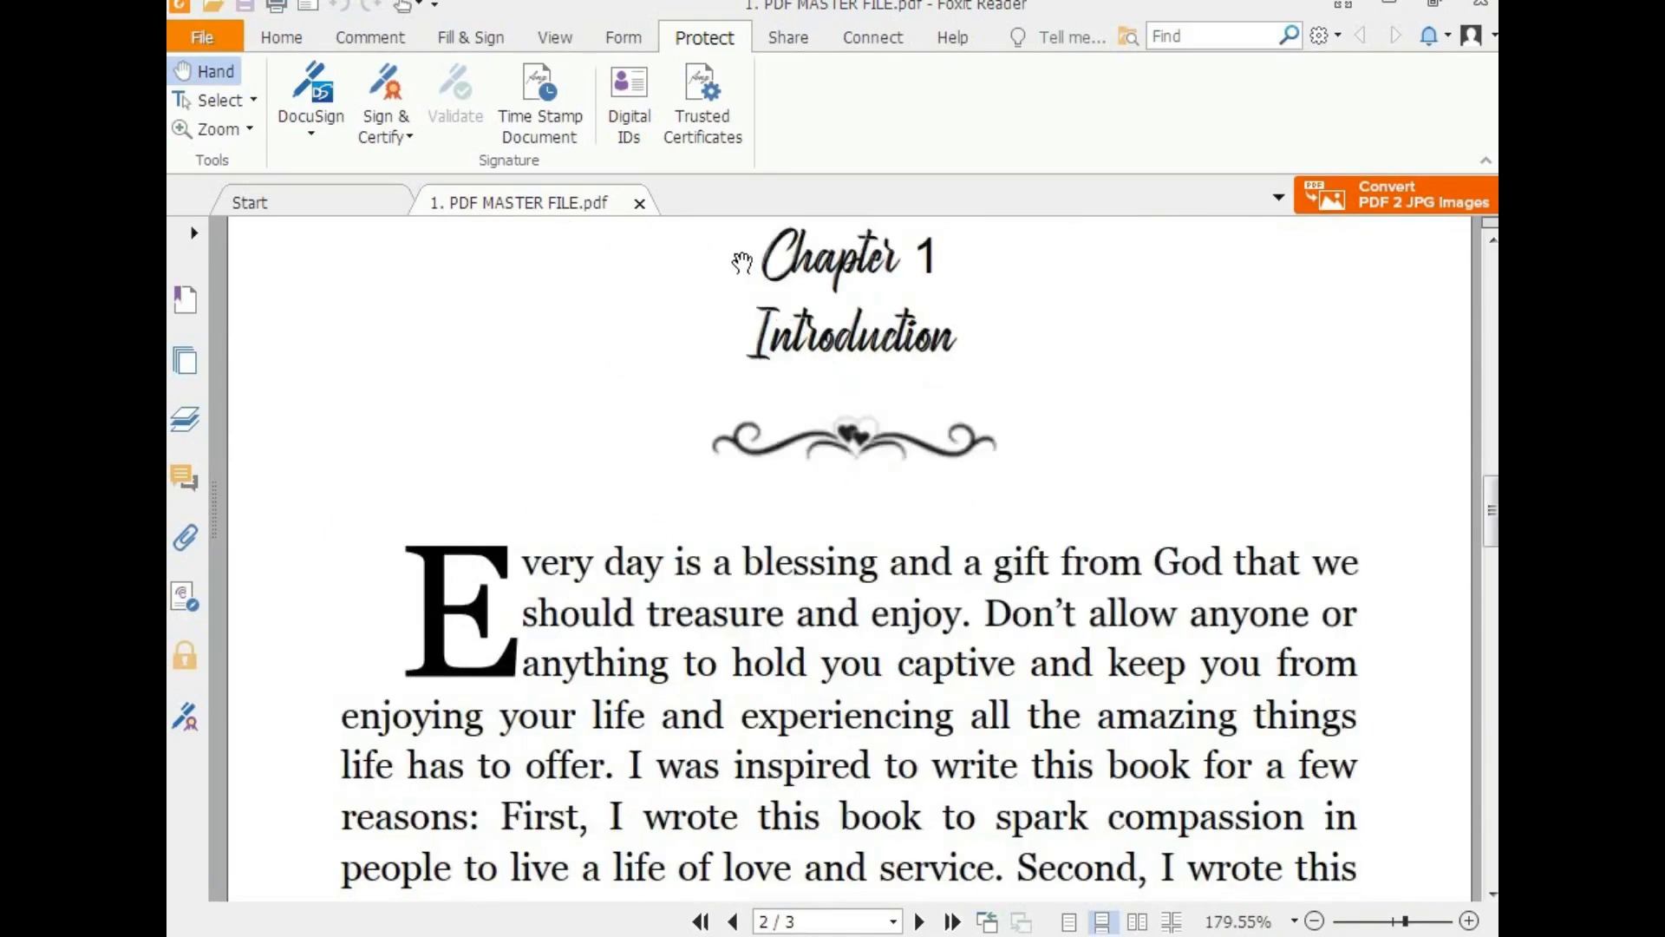
pyautogui.scroll(3, 912, 379)
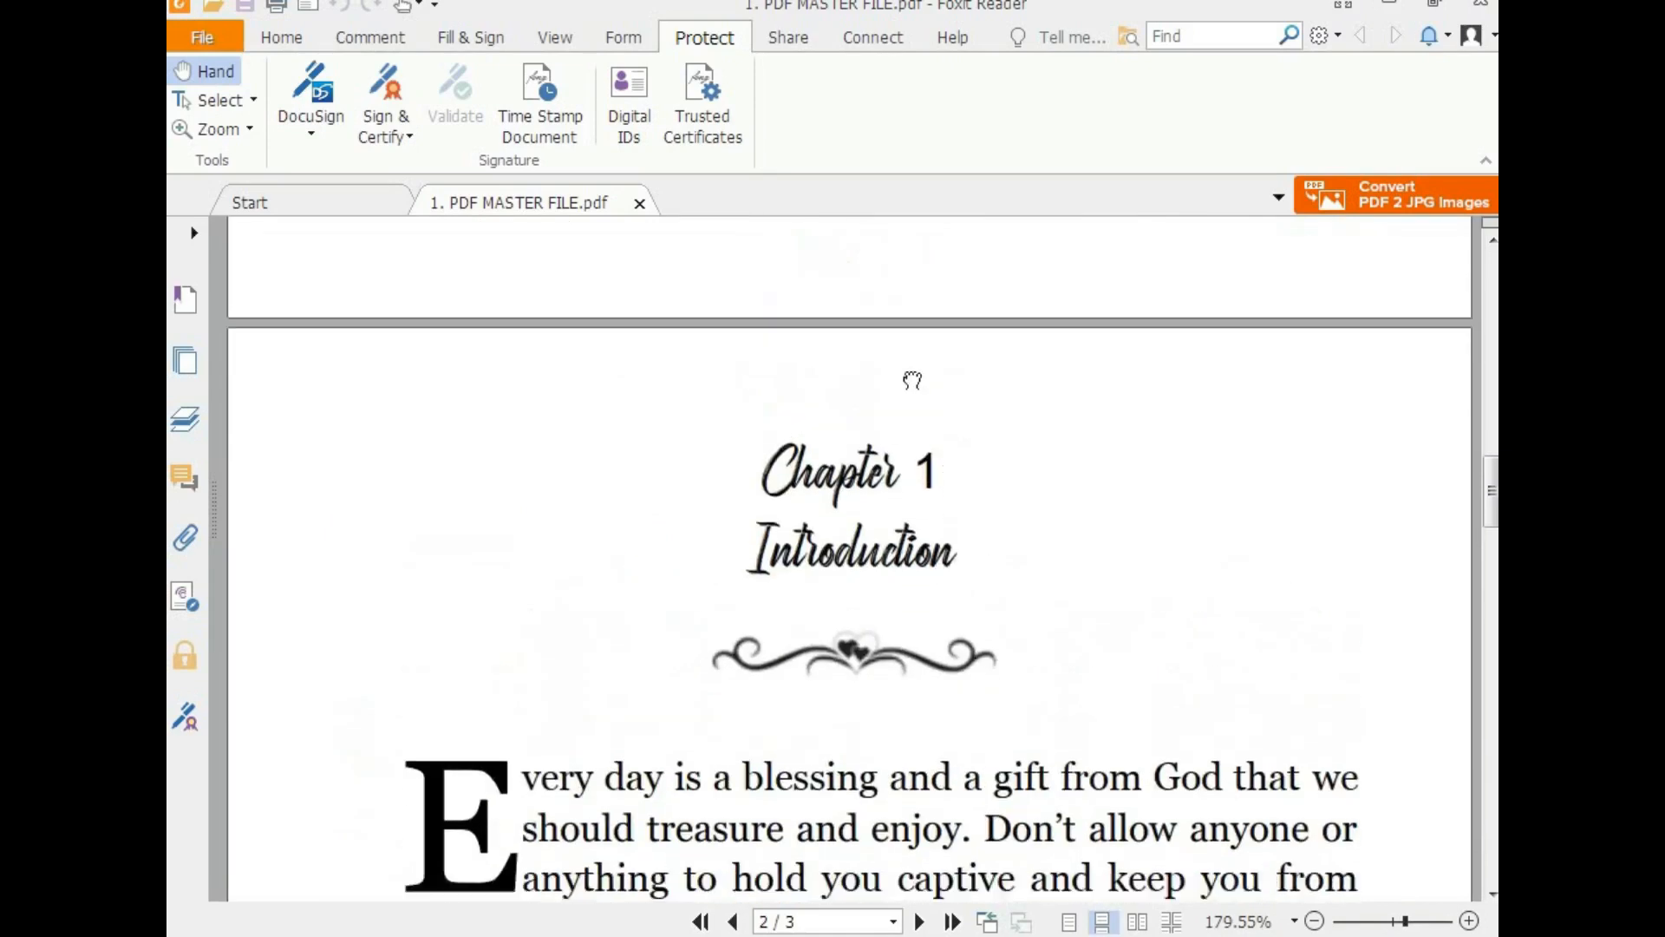
pyautogui.scroll(-15, 846, 581)
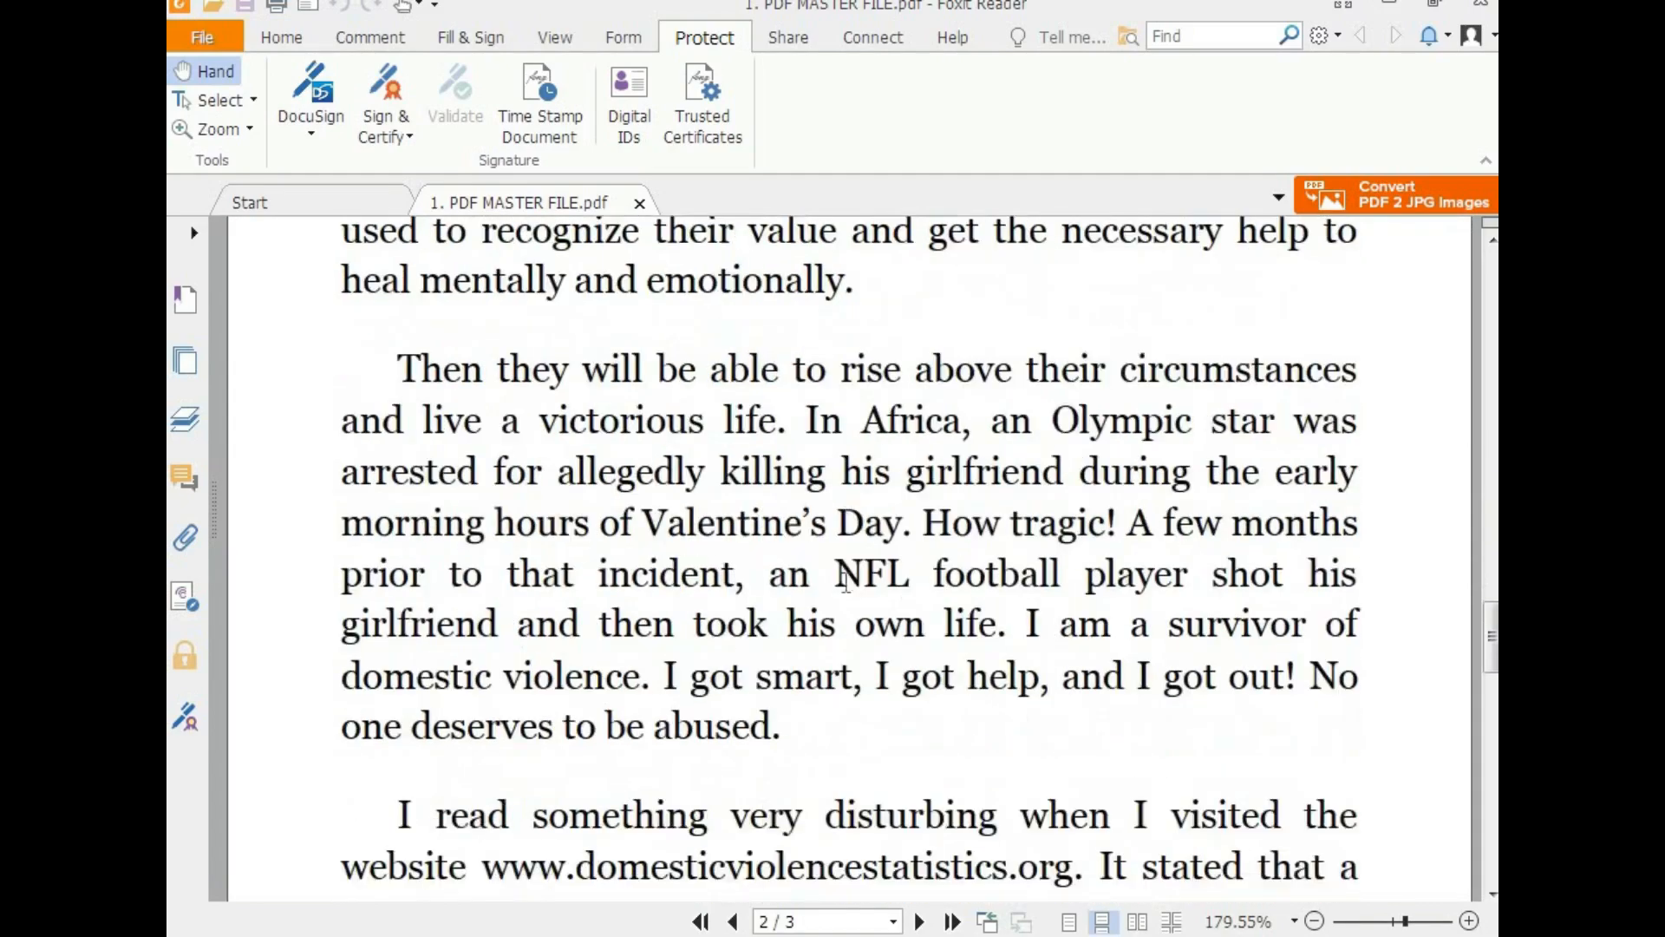
pyautogui.scroll(-17, 845, 581)
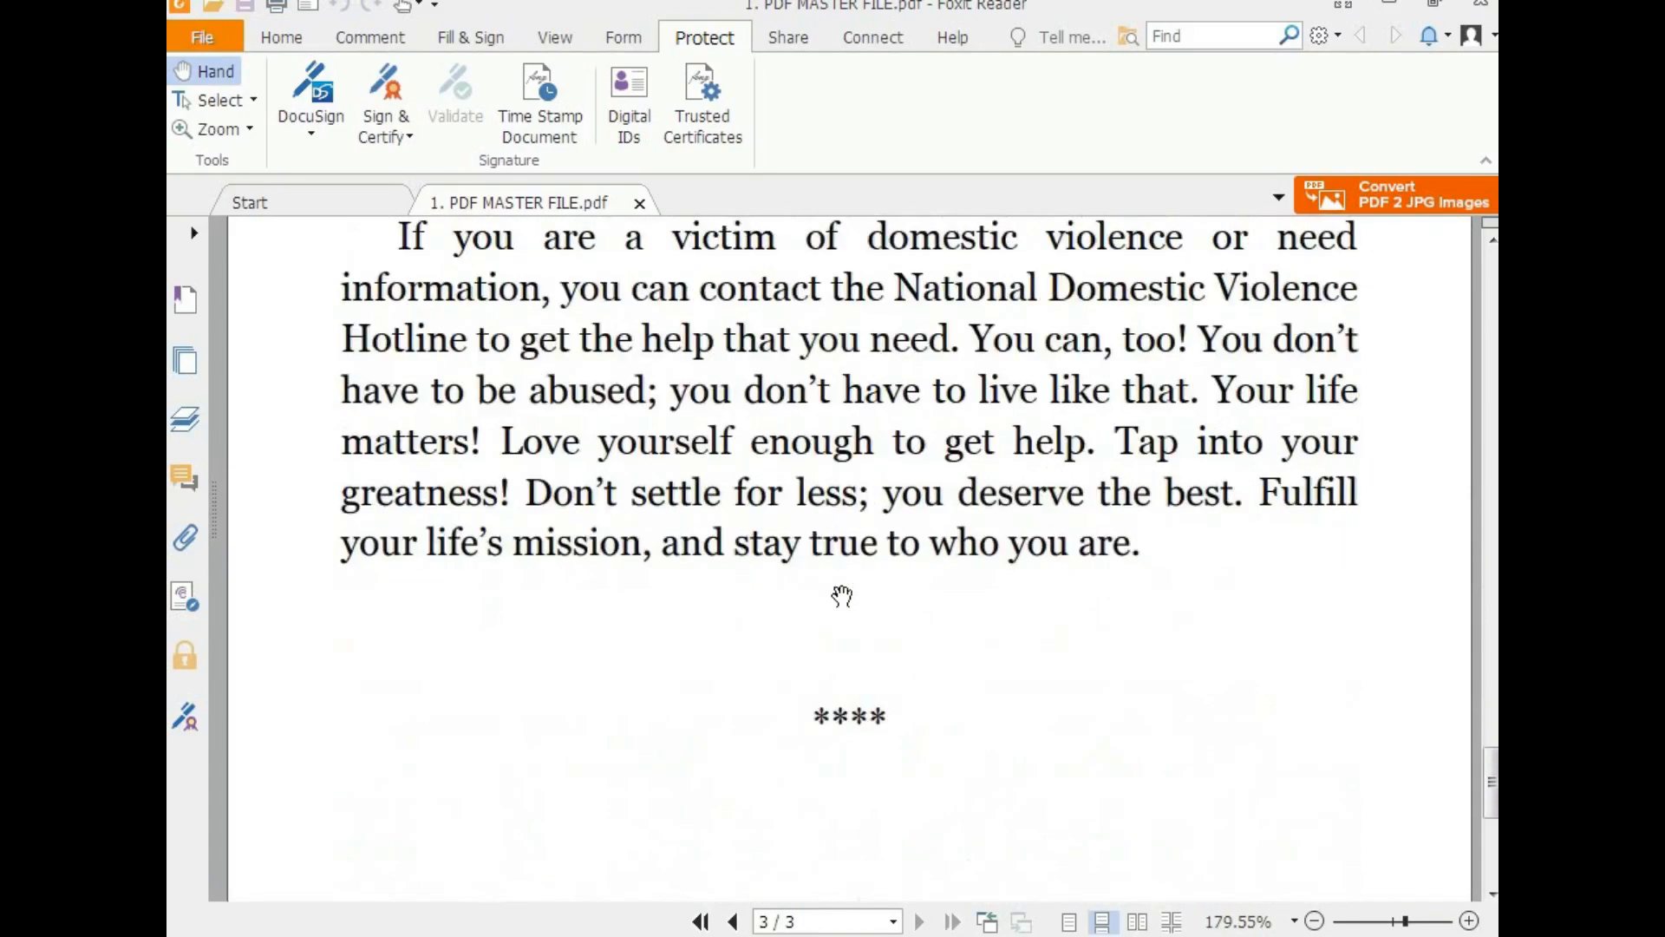
pyautogui.scroll(-2, 842, 596)
pyautogui.scroll(3, 850, 547)
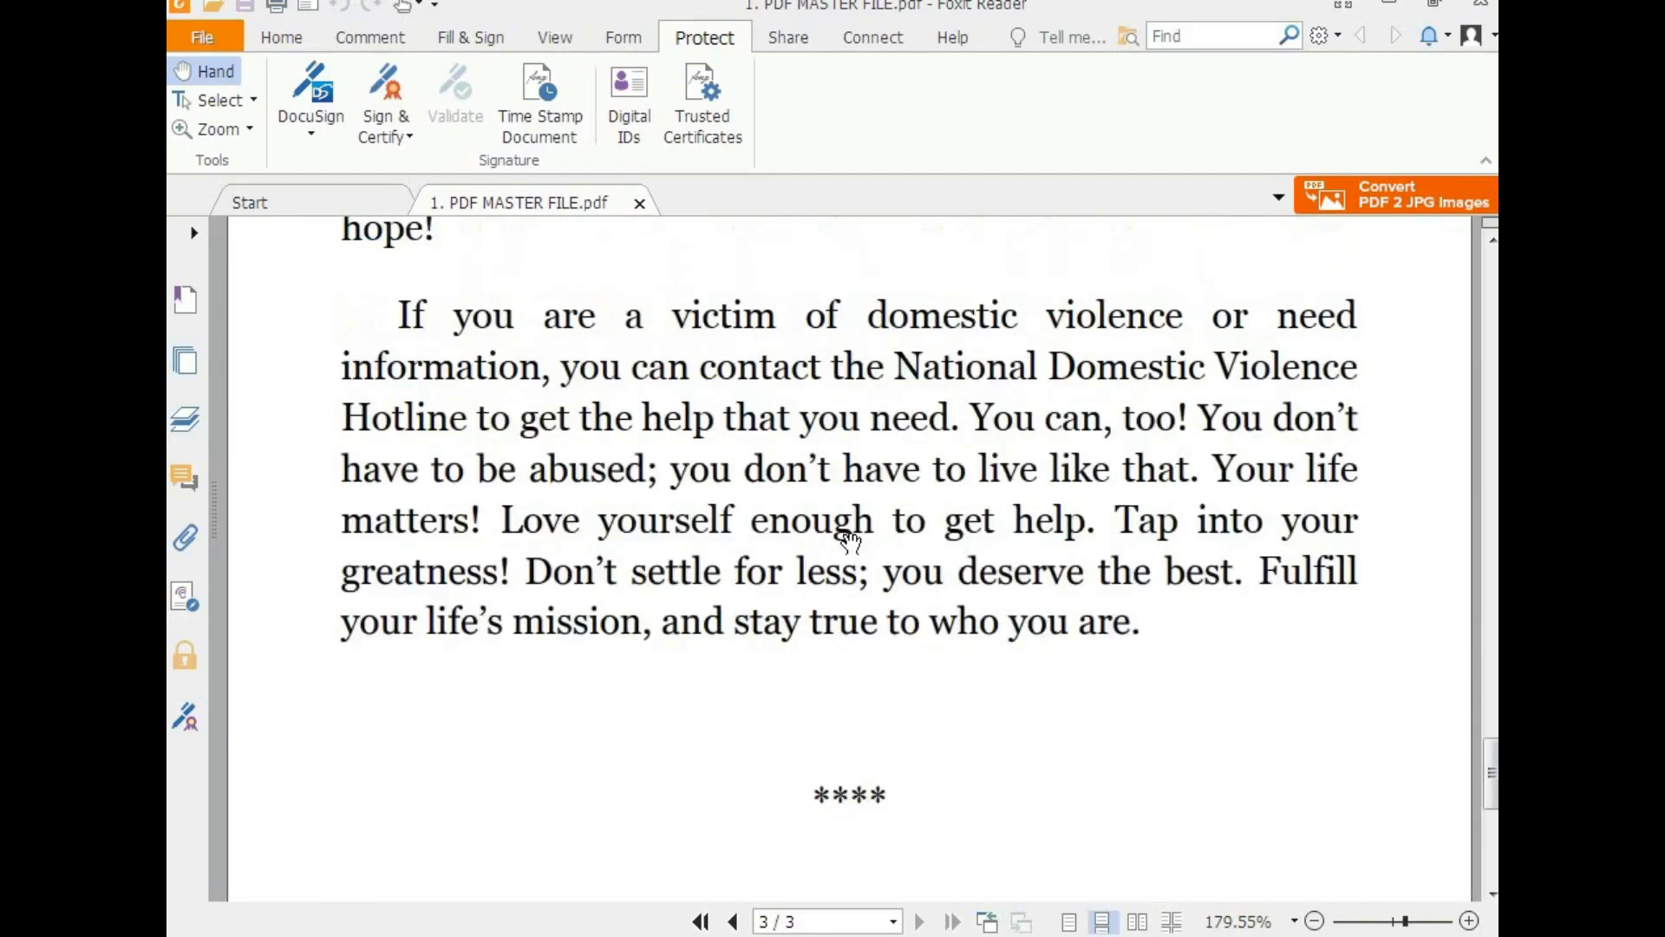
pyautogui.scroll(20, 849, 540)
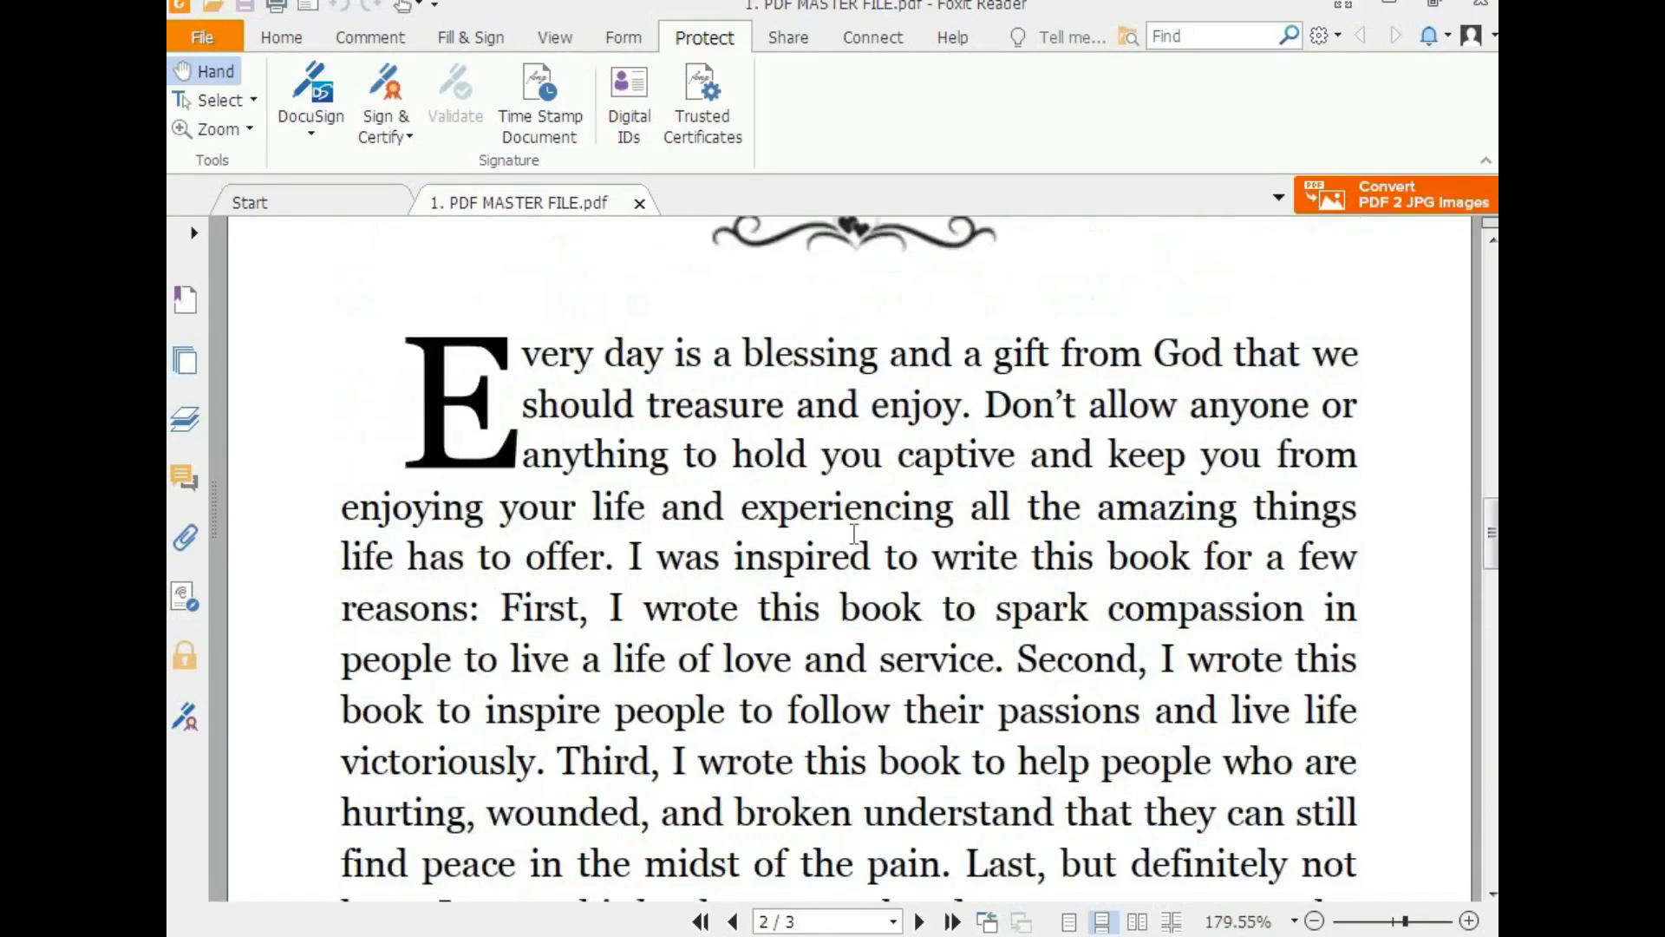
pyautogui.scroll(7, 854, 534)
pyautogui.scroll(8, 855, 535)
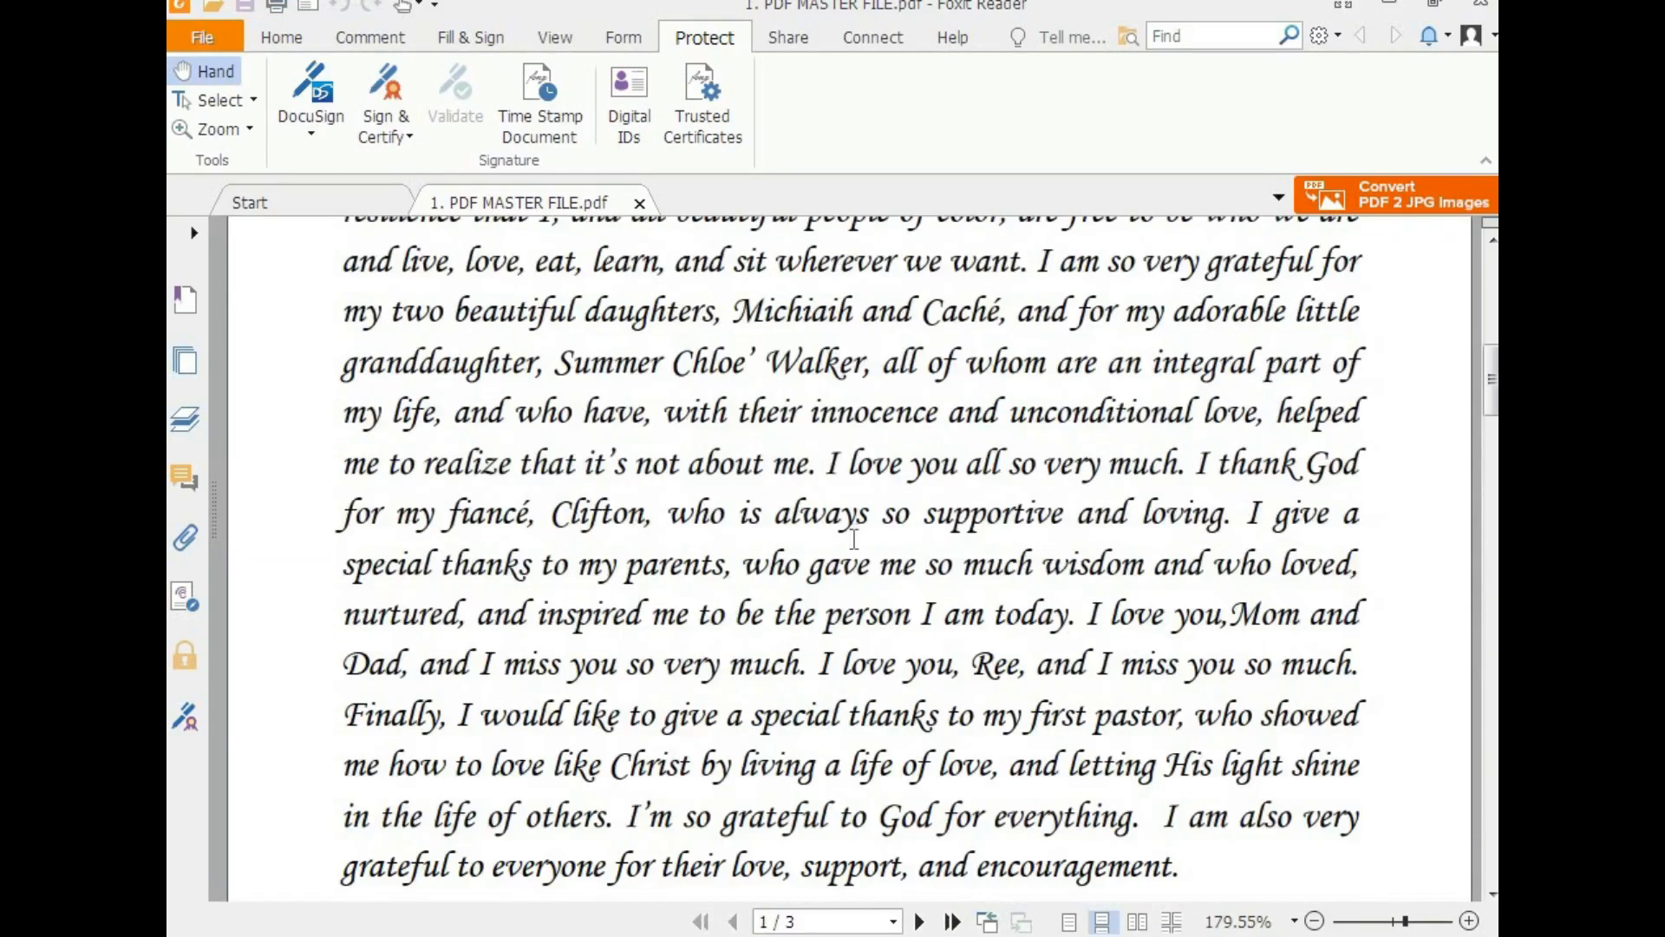
pyautogui.scroll(-3, 854, 542)
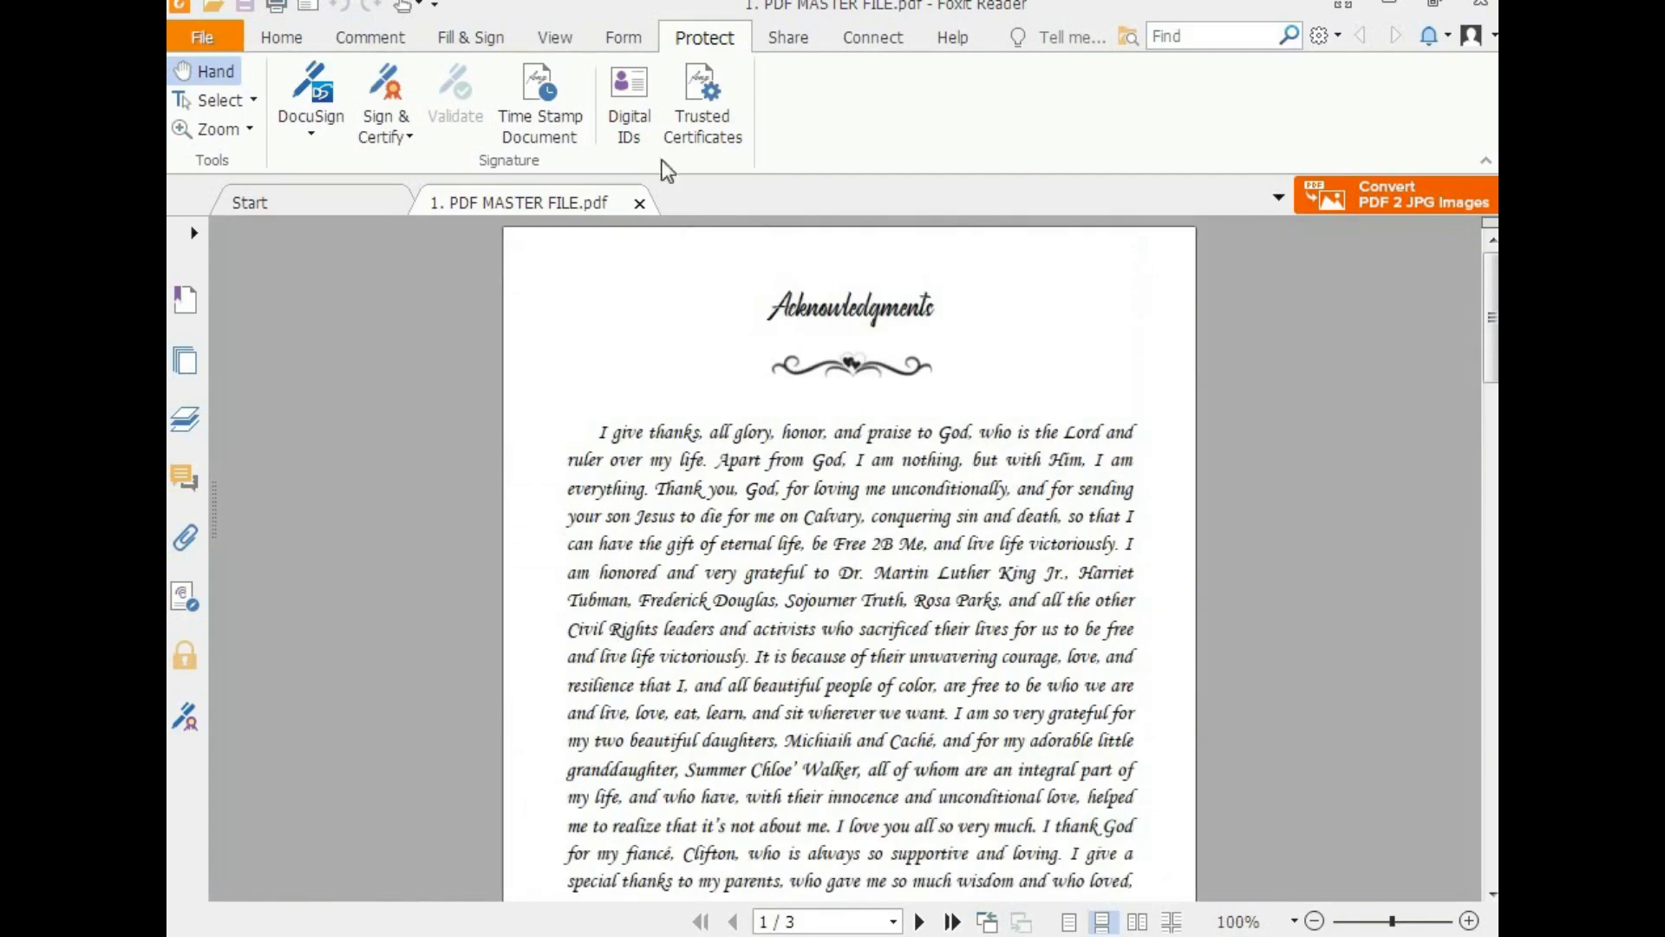
# Step: Open the PDF's document properties to view its description, including the page size
pyautogui.click(205, 38)
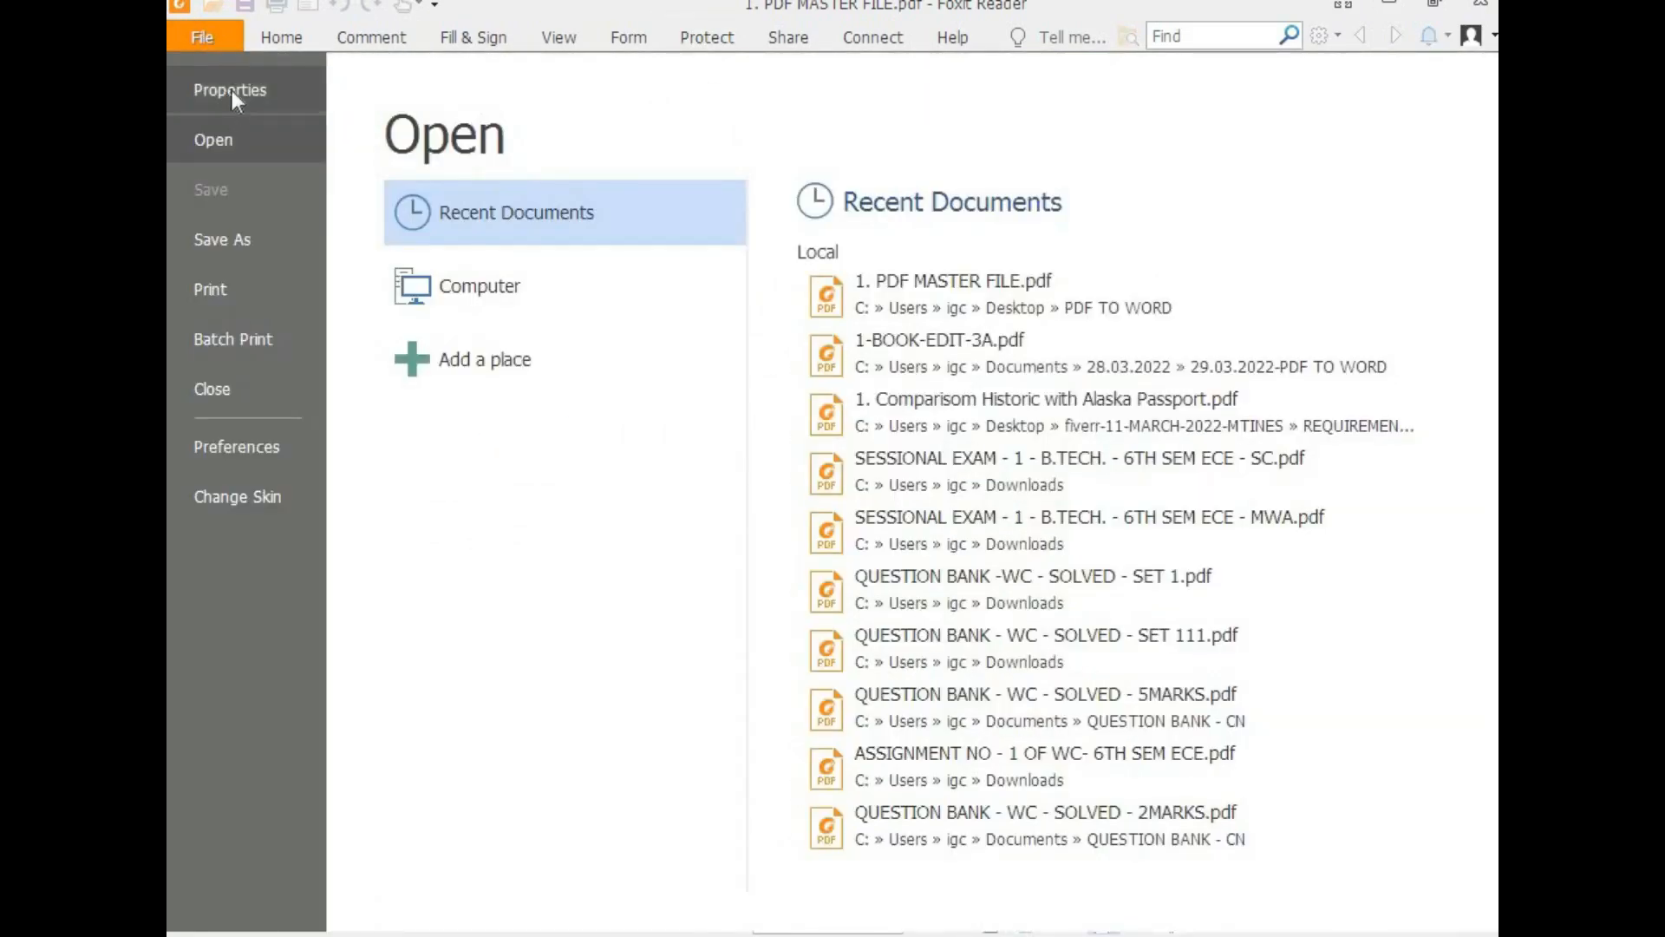
pyautogui.click(199, 40)
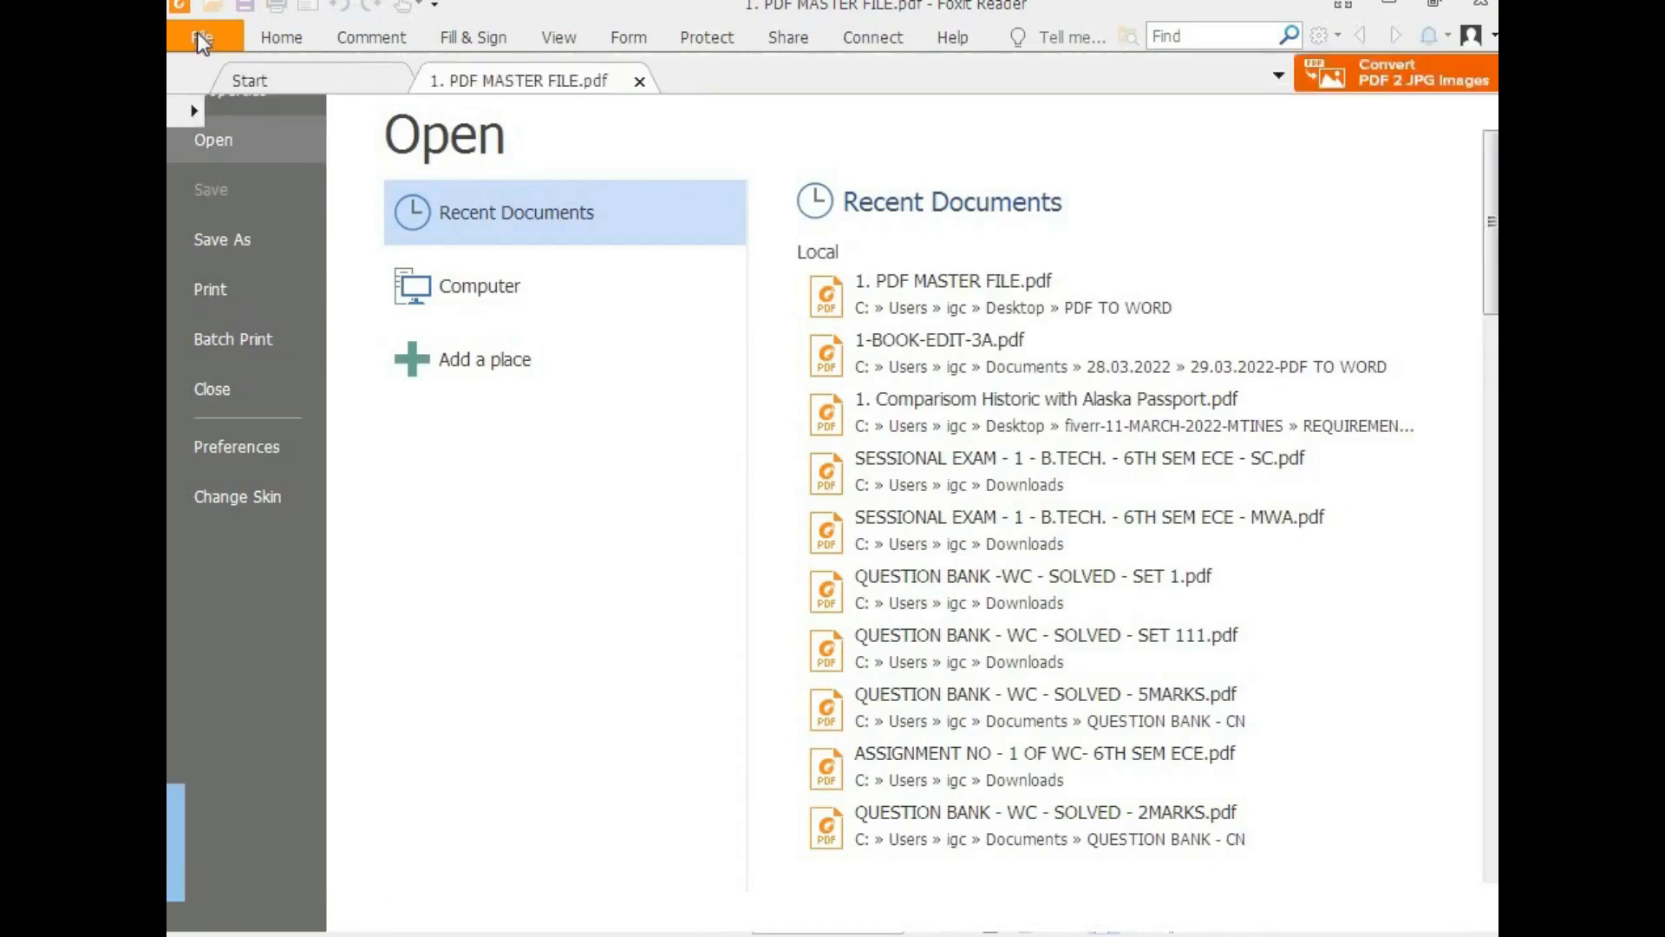
pyautogui.click(201, 39)
pyautogui.click(242, 89)
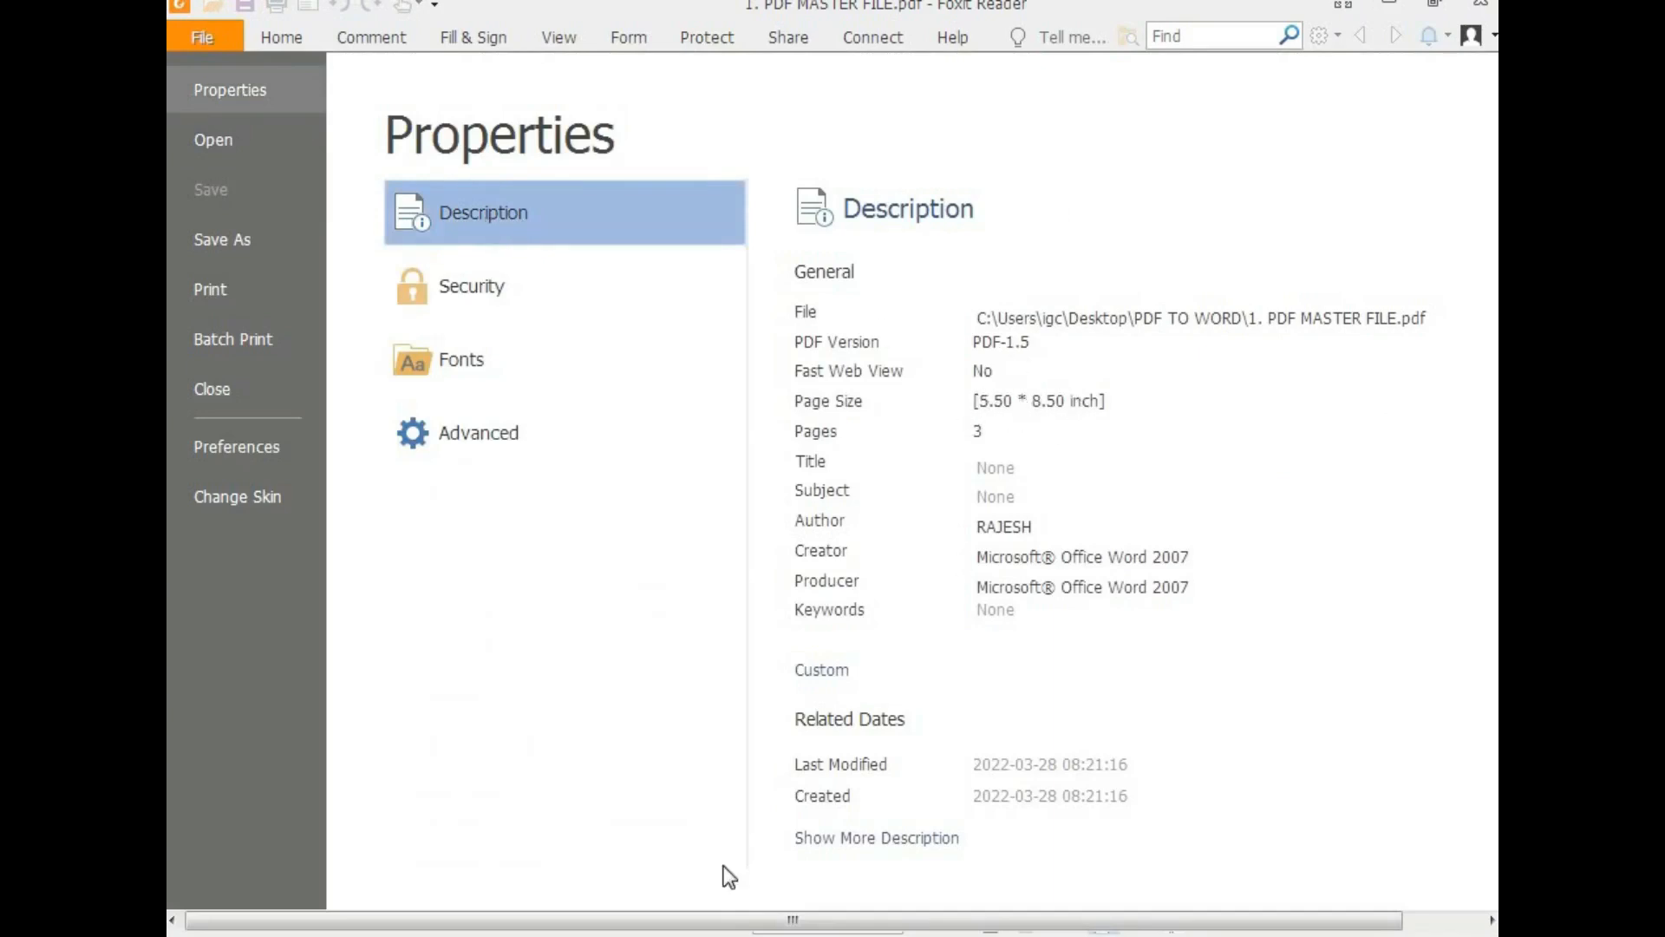
# Step: Switch to the 2. NOTEPAD note, highlight the recorded page size, and return to the PDF's properties to compare it
pyautogui.click(694, 924)
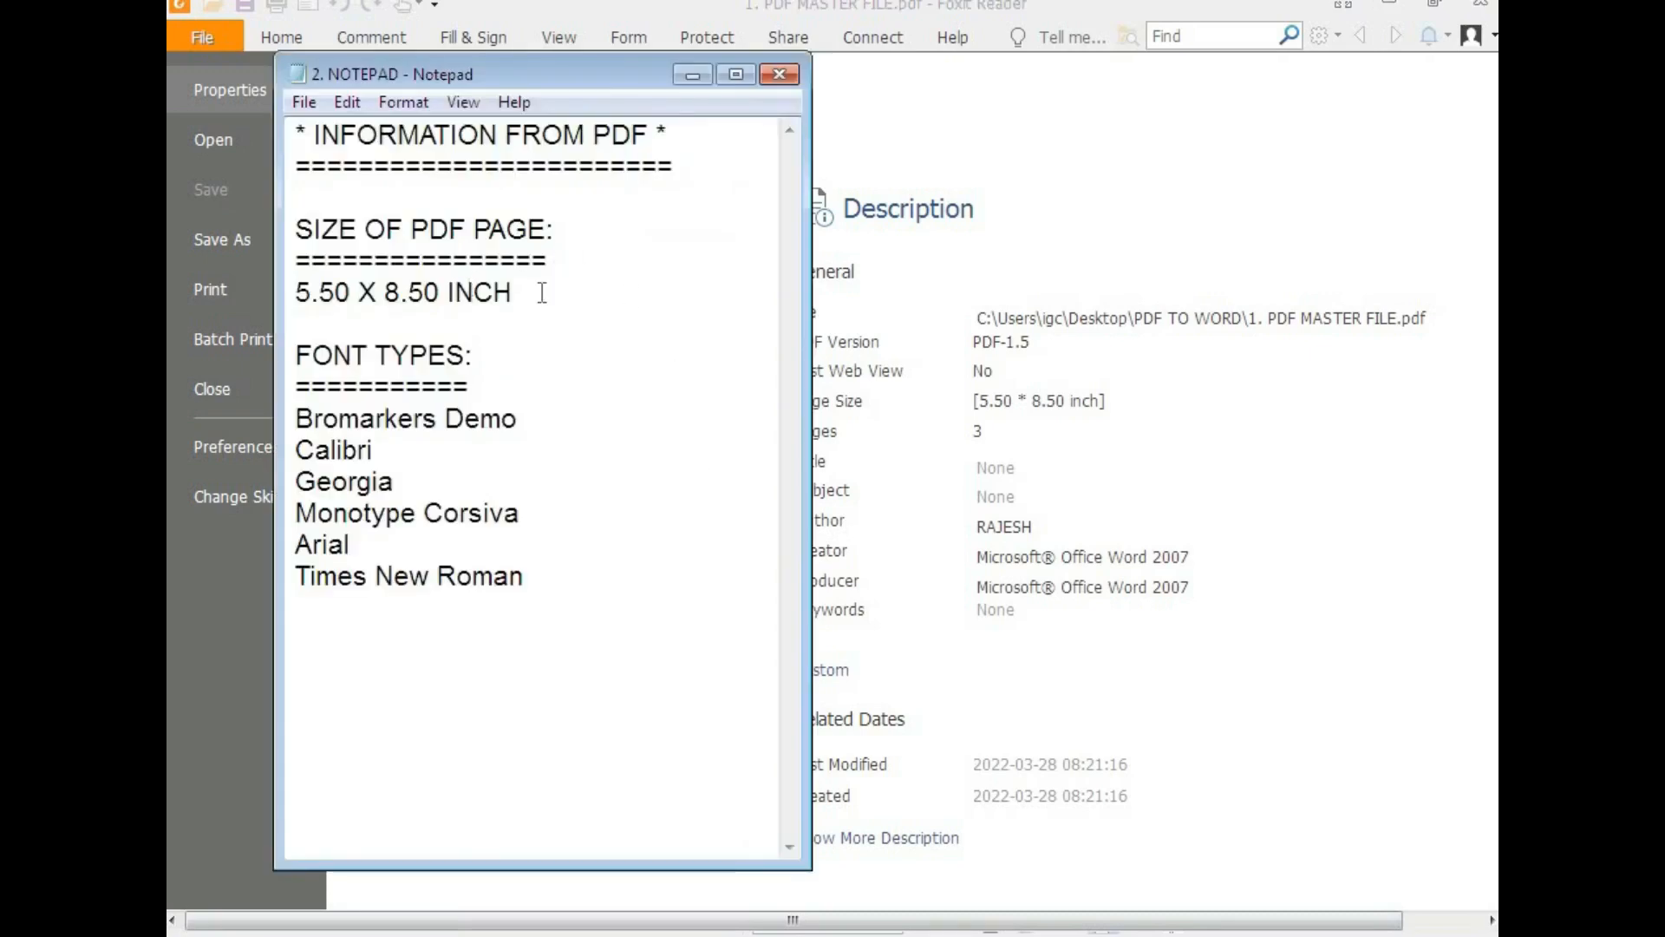
pyautogui.moveTo(542, 292); pyautogui.dragTo(295, 295)
pyautogui.click(562, 295)
pyautogui.moveTo(562, 295); pyautogui.dragTo(294, 295)
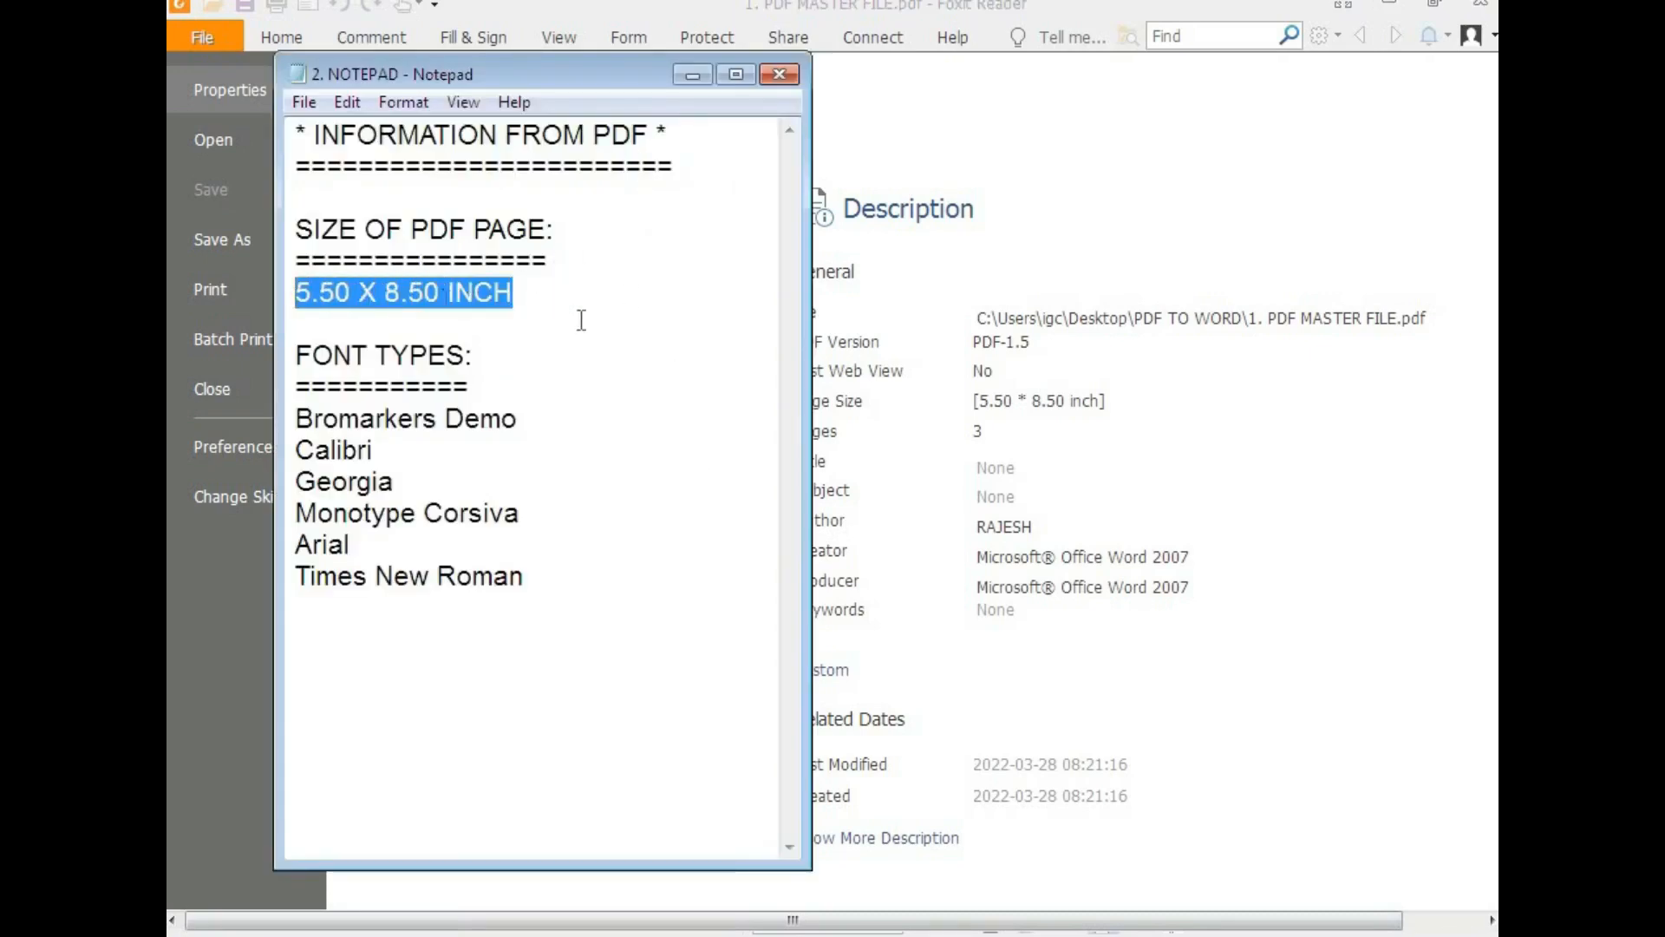
pyautogui.click(1142, 403)
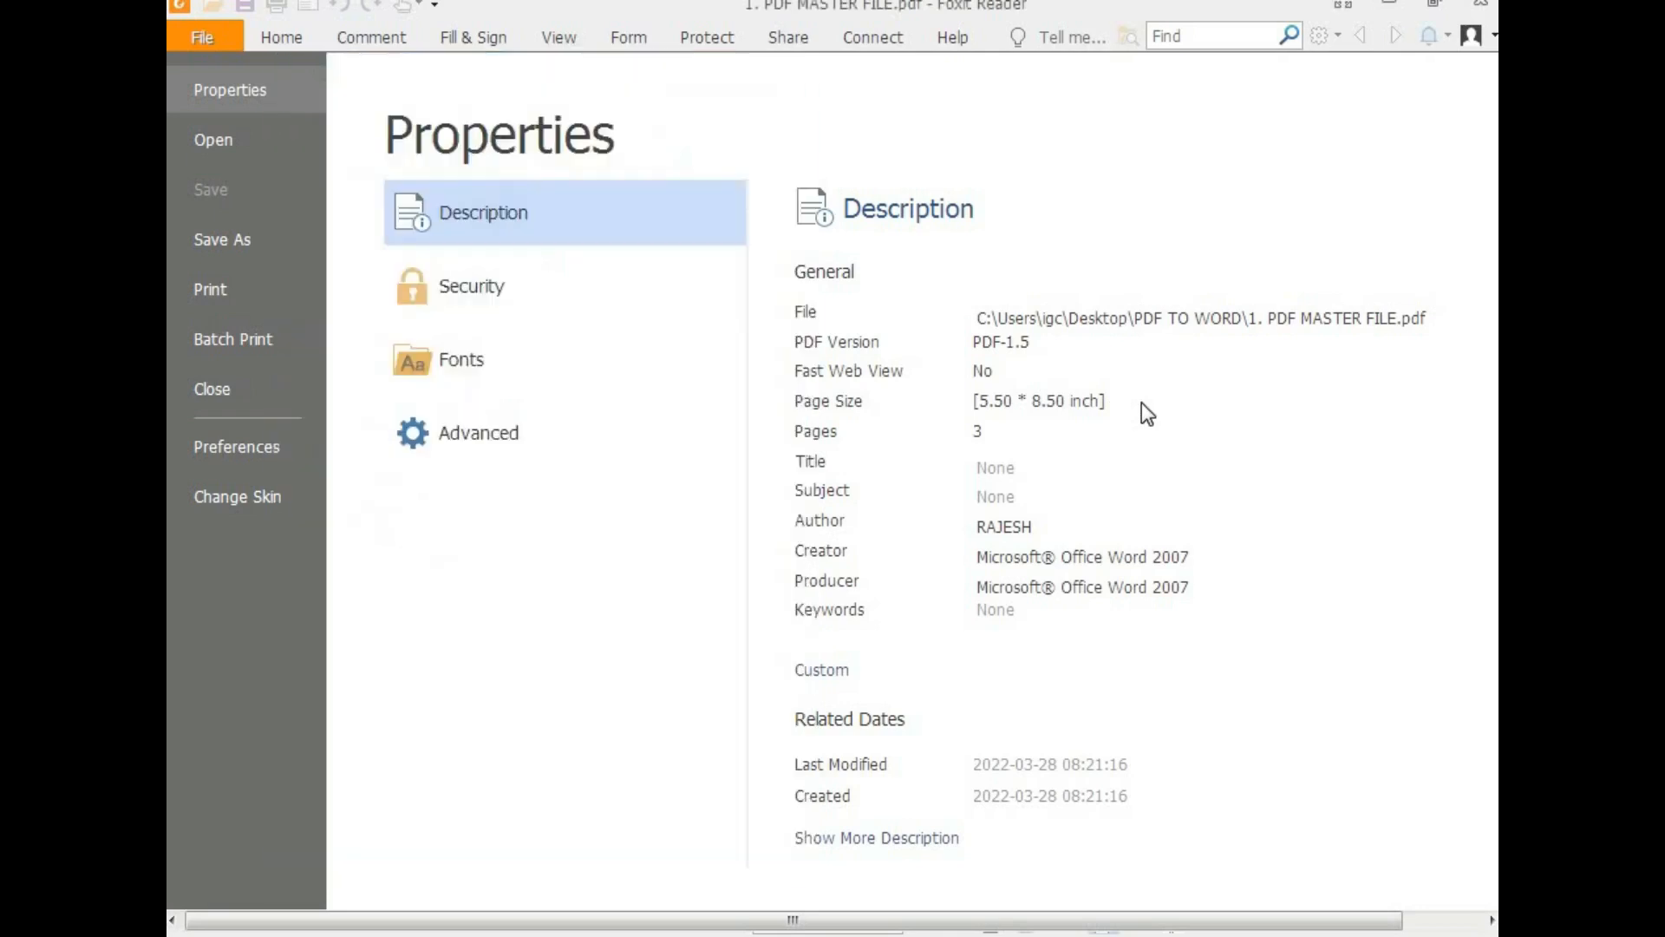
# Step: Show the fonts used in the PDF and read through the whole list from beginning to end
pyautogui.click(461, 366)
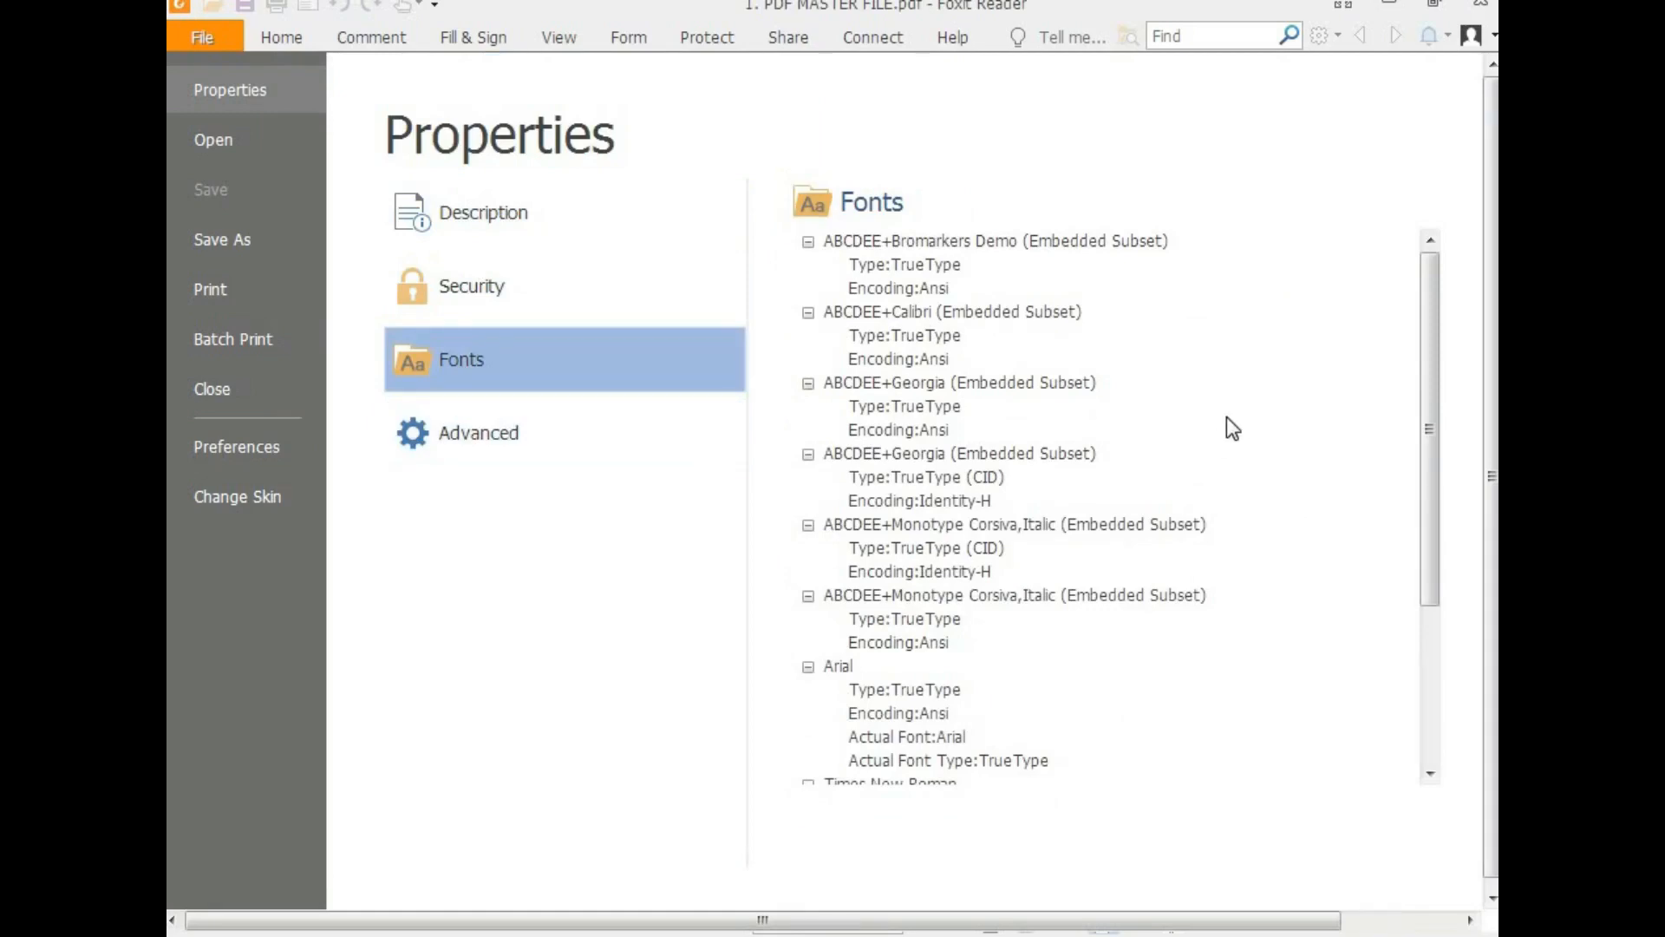
pyautogui.moveTo(1427, 576); pyautogui.dragTo(1429, 742)
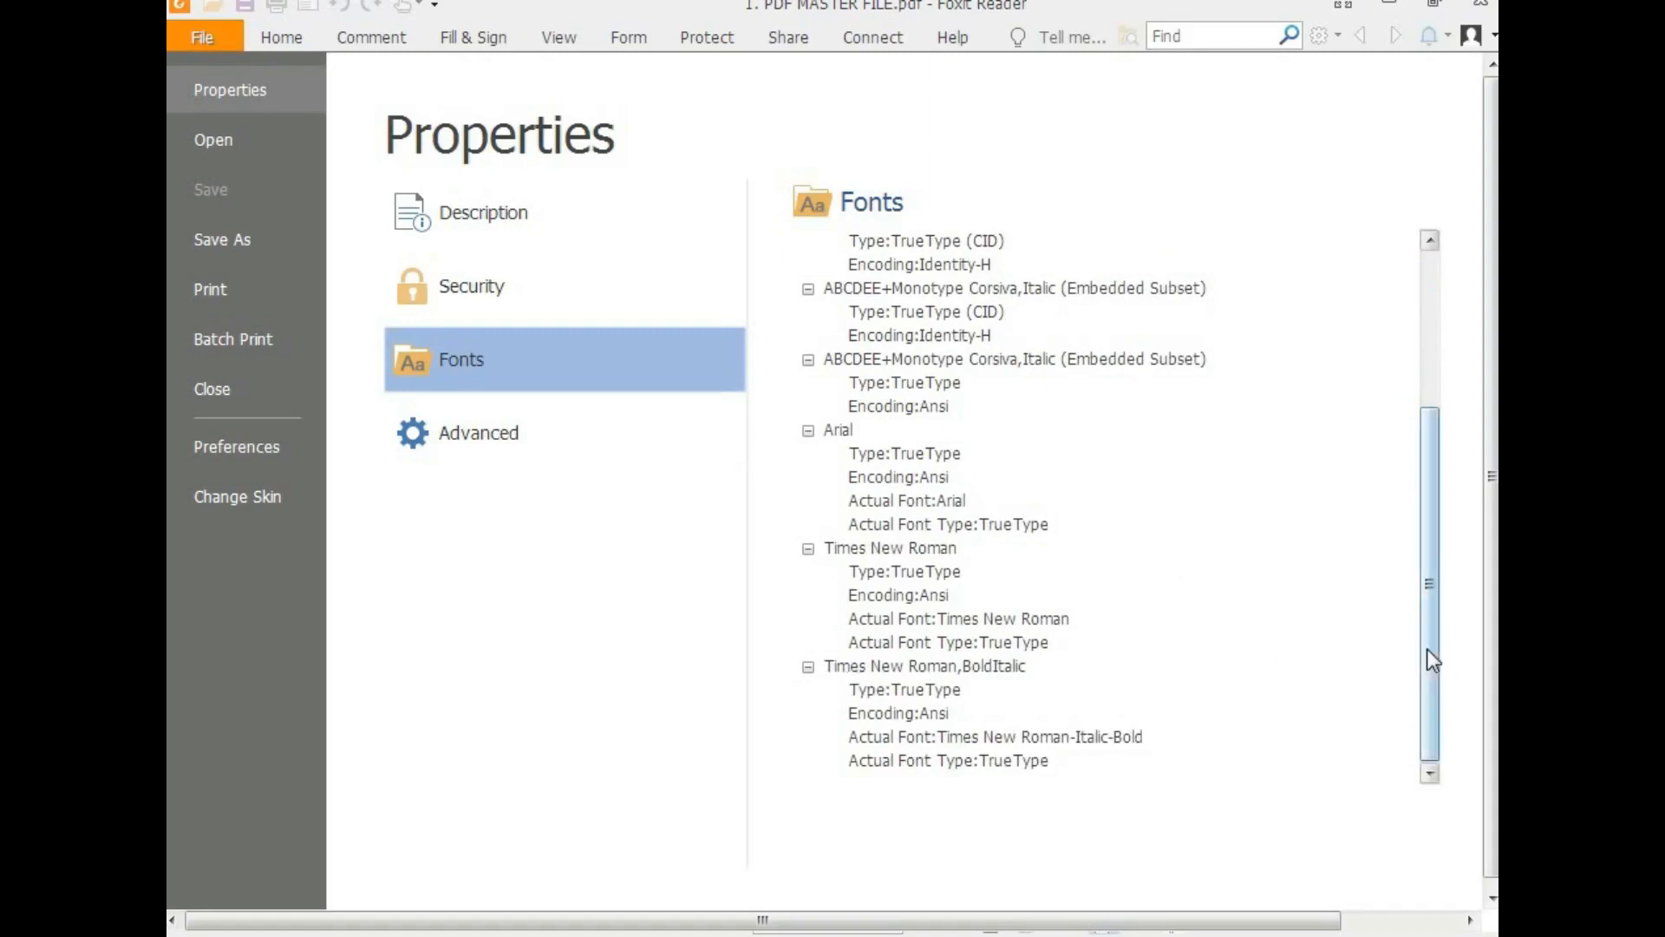
pyautogui.moveTo(1427, 649); pyautogui.dragTo(1412, 418)
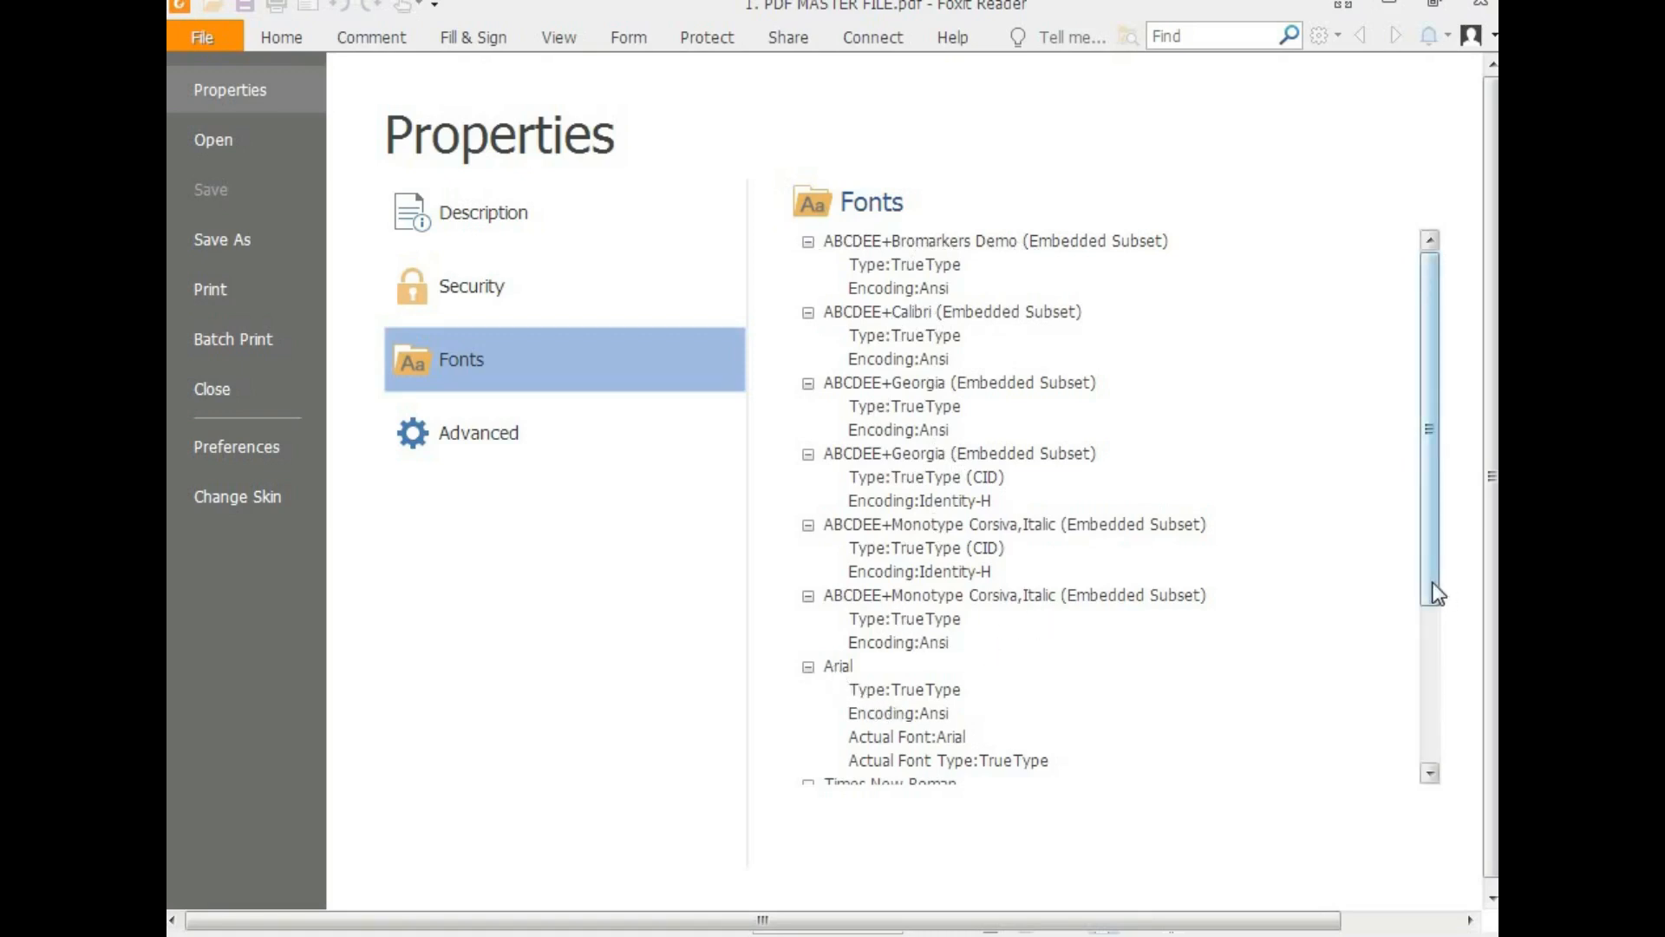
pyautogui.moveTo(1427, 590); pyautogui.dragTo(1422, 748)
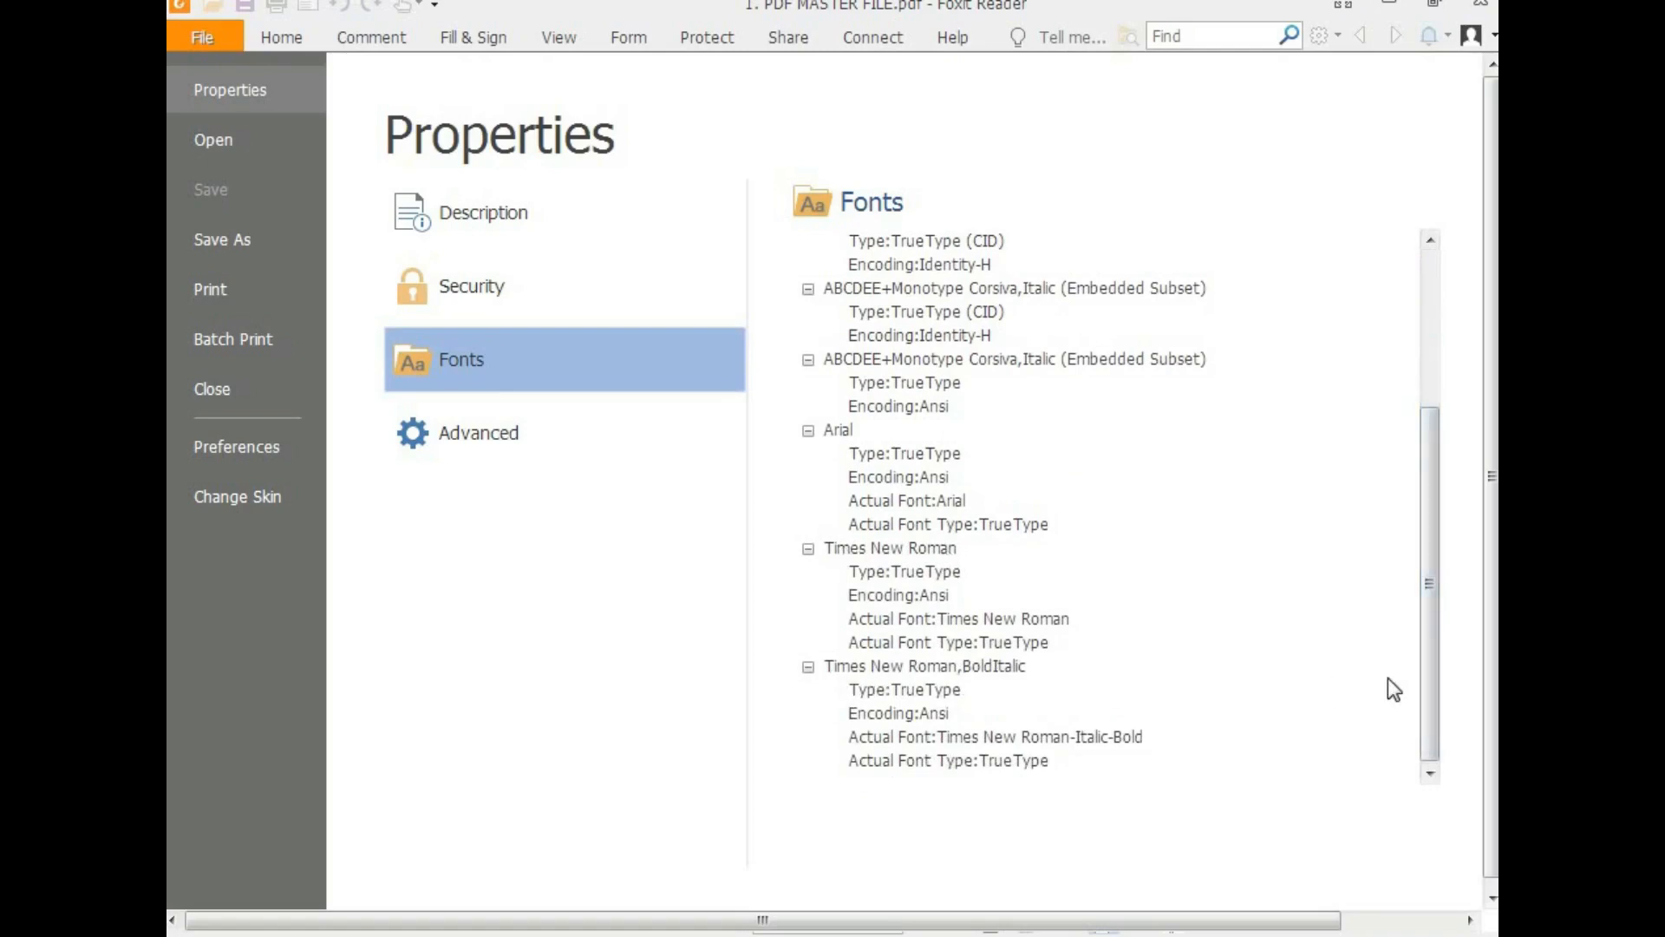
pyautogui.moveTo(1432, 689); pyautogui.dragTo(1424, 472)
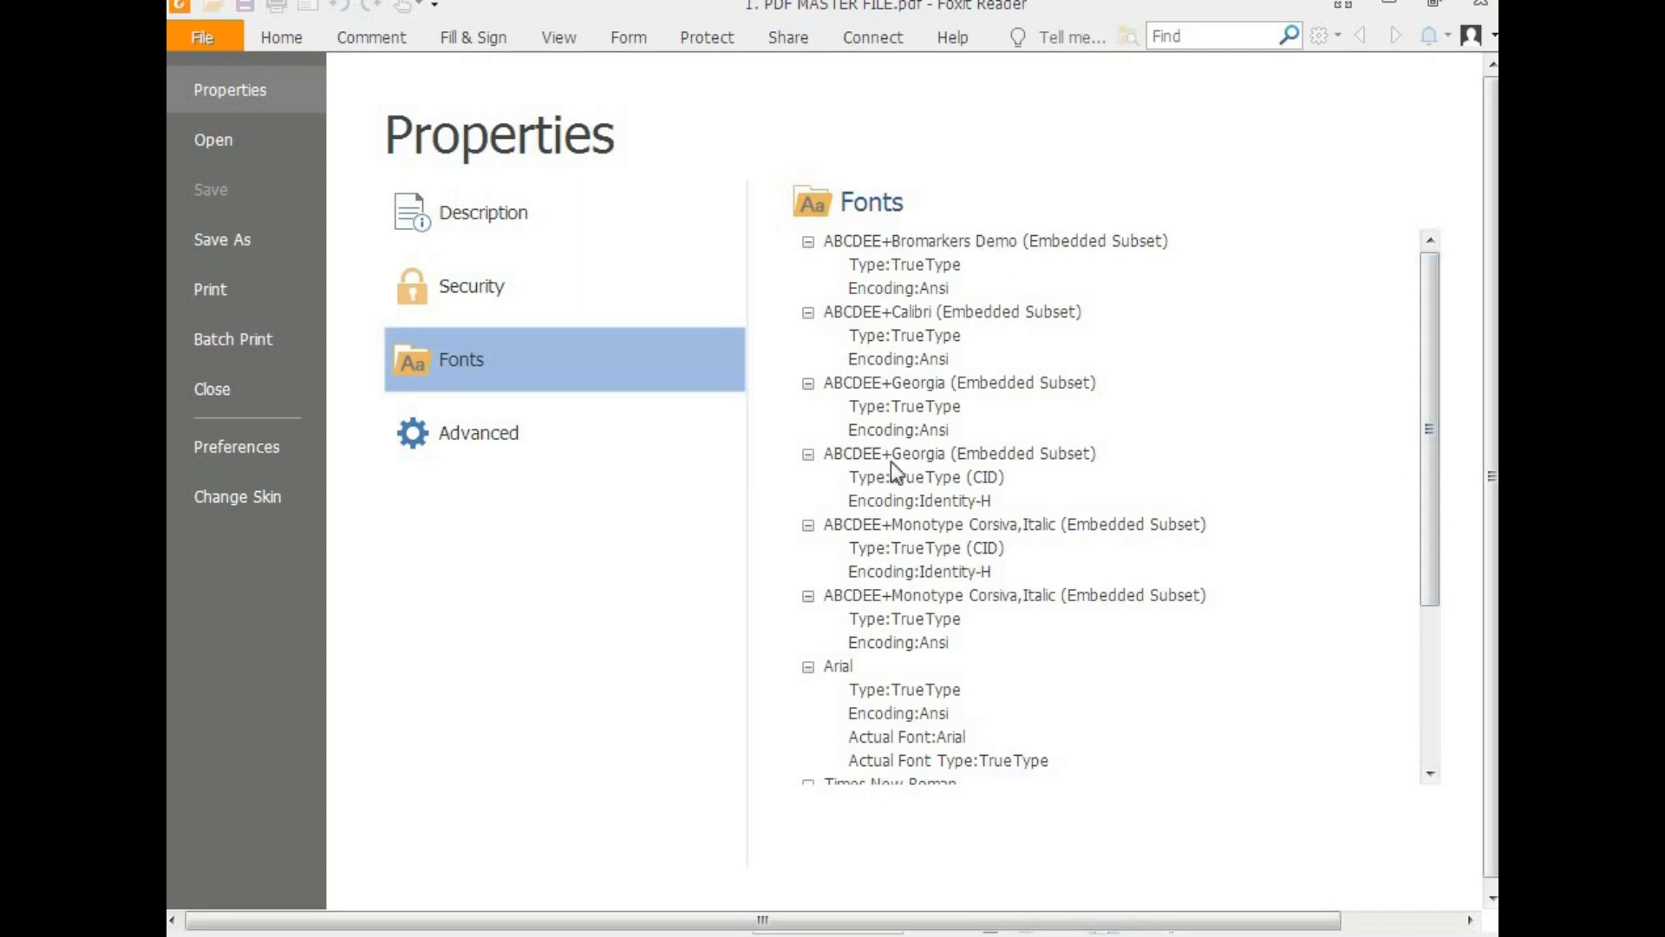
# Step: Switch to the 2. NOTEPAD note and go through its recorded font types, from Bromarkers Demo to Times New Roman
pyautogui.moveTo(609, 934)
pyautogui.click(598, 907)
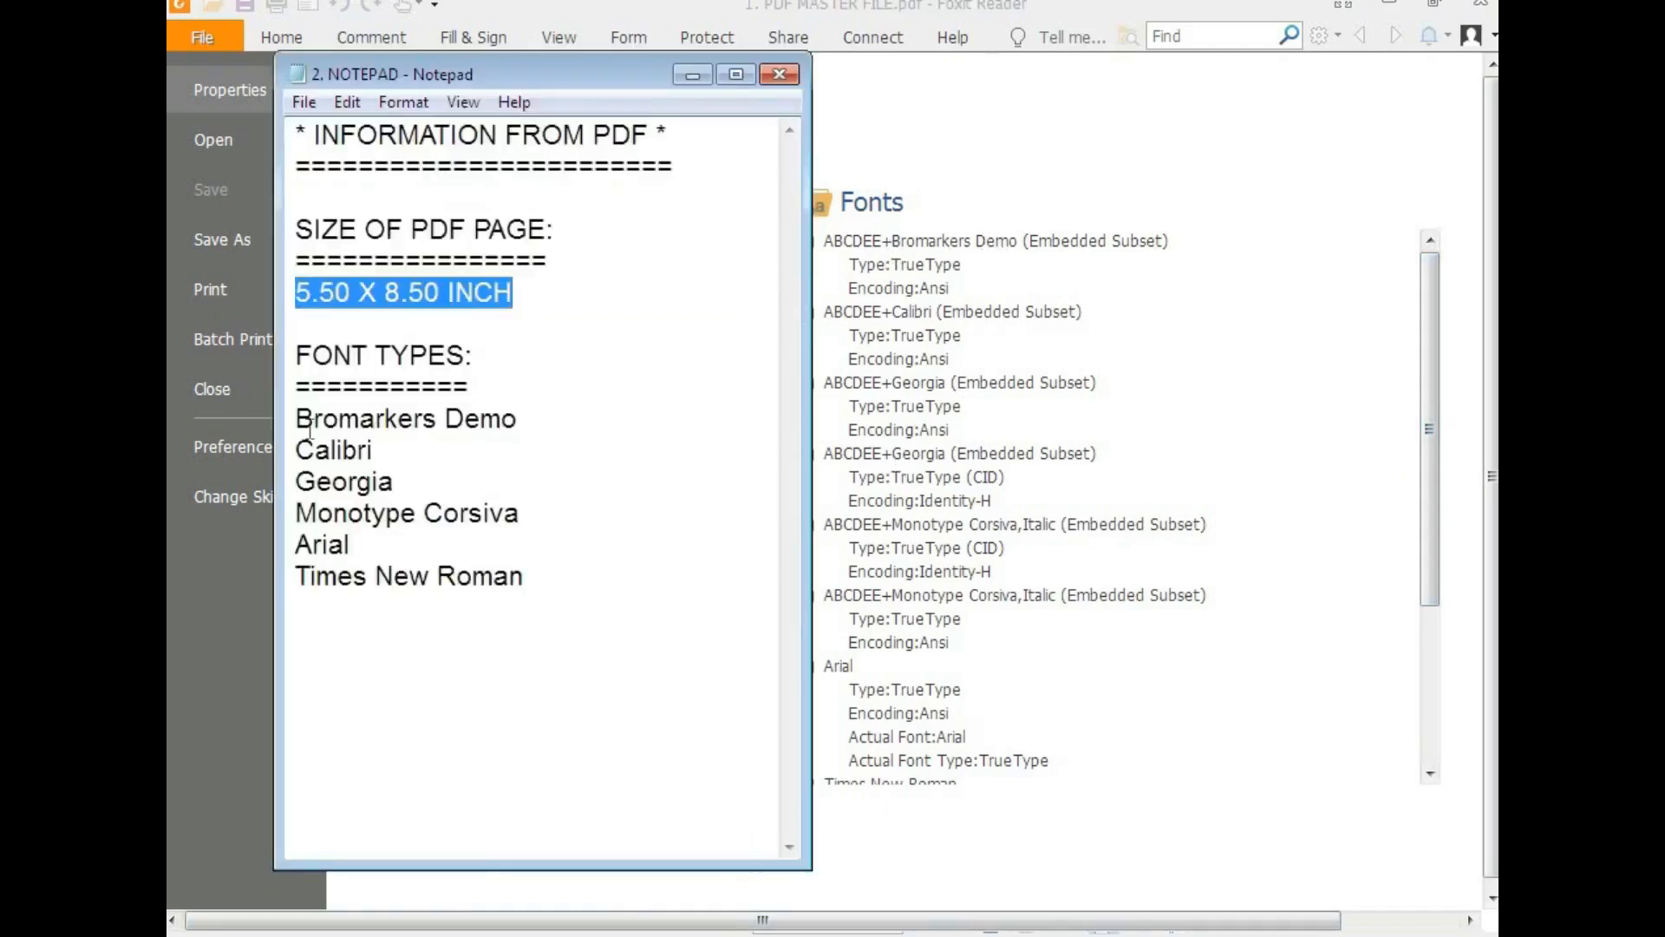
pyautogui.moveTo(299, 417); pyautogui.dragTo(549, 423)
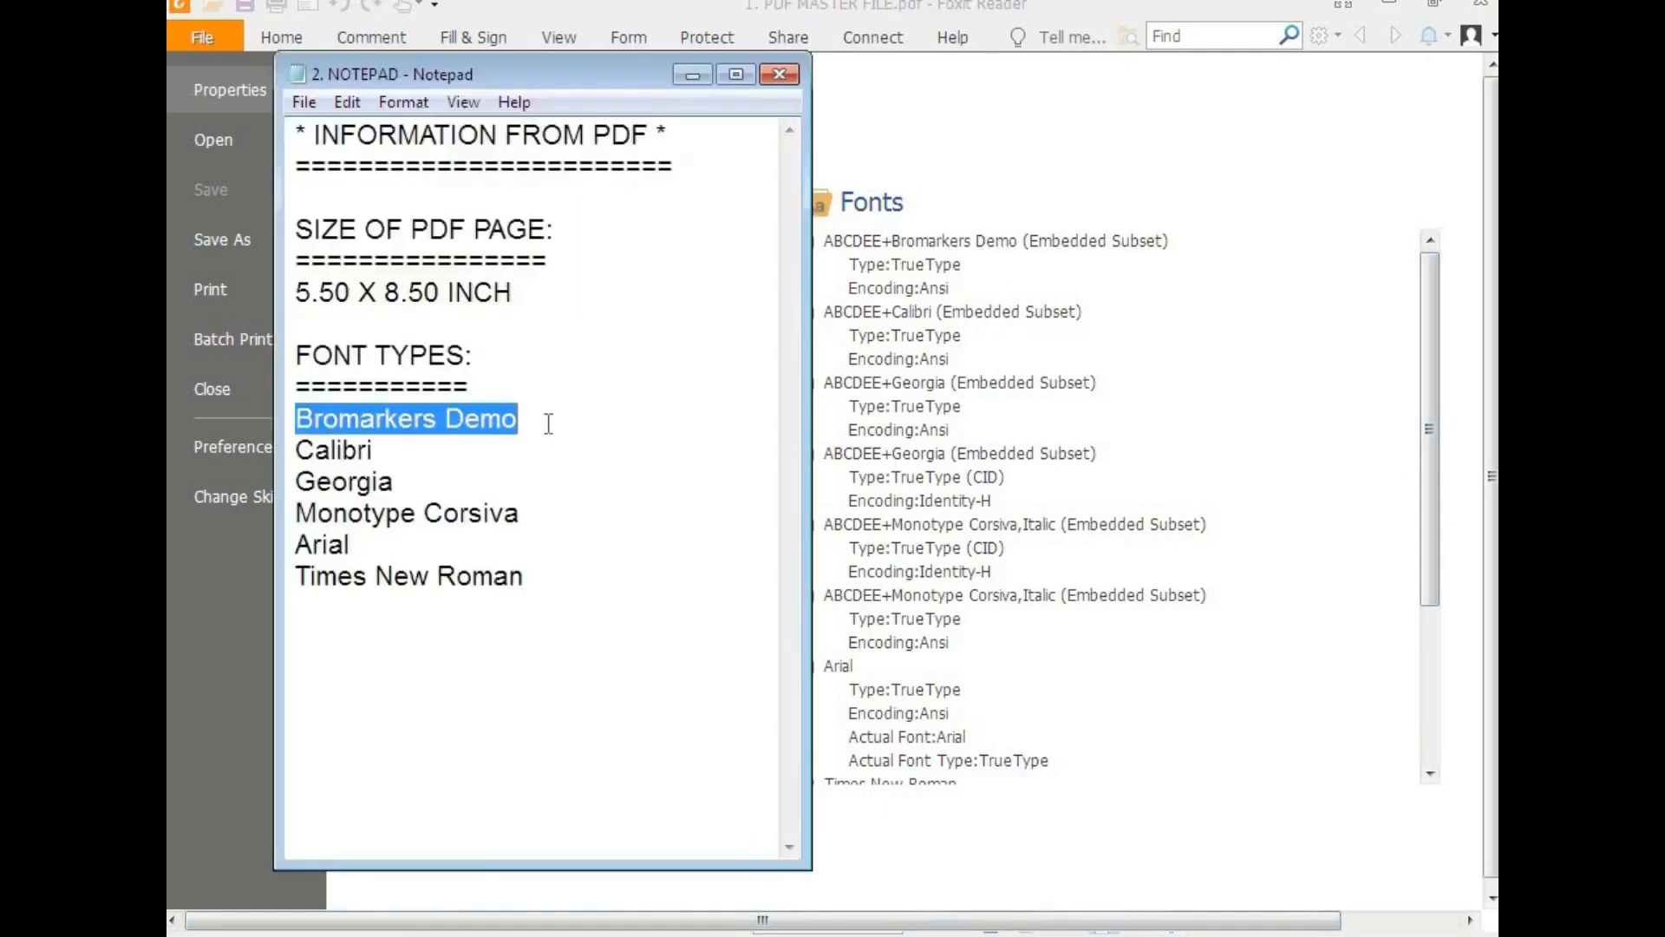
pyautogui.moveTo(297, 449)
pyautogui.mouseDown()
pyautogui.moveTo(373, 450)
pyautogui.moveTo(296, 482)
pyautogui.mouseUp()
pyautogui.moveTo(543, 510); pyautogui.dragTo(271, 517)
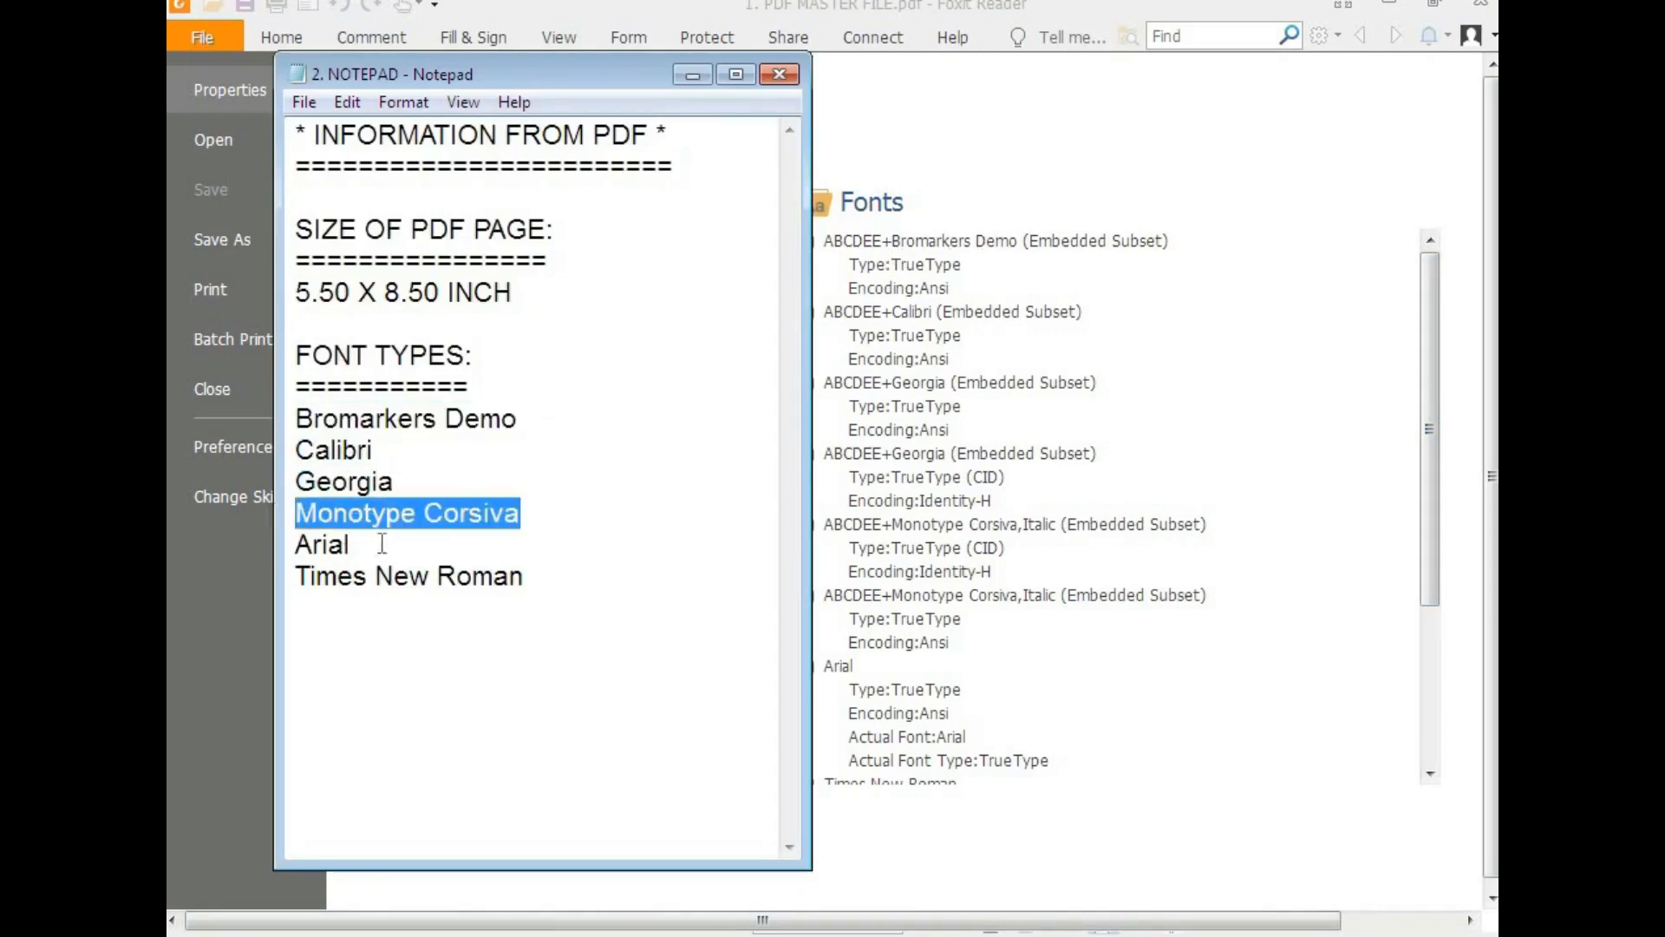
pyautogui.moveTo(383, 544); pyautogui.dragTo(275, 545)
pyautogui.moveTo(528, 576); pyautogui.dragTo(292, 575)
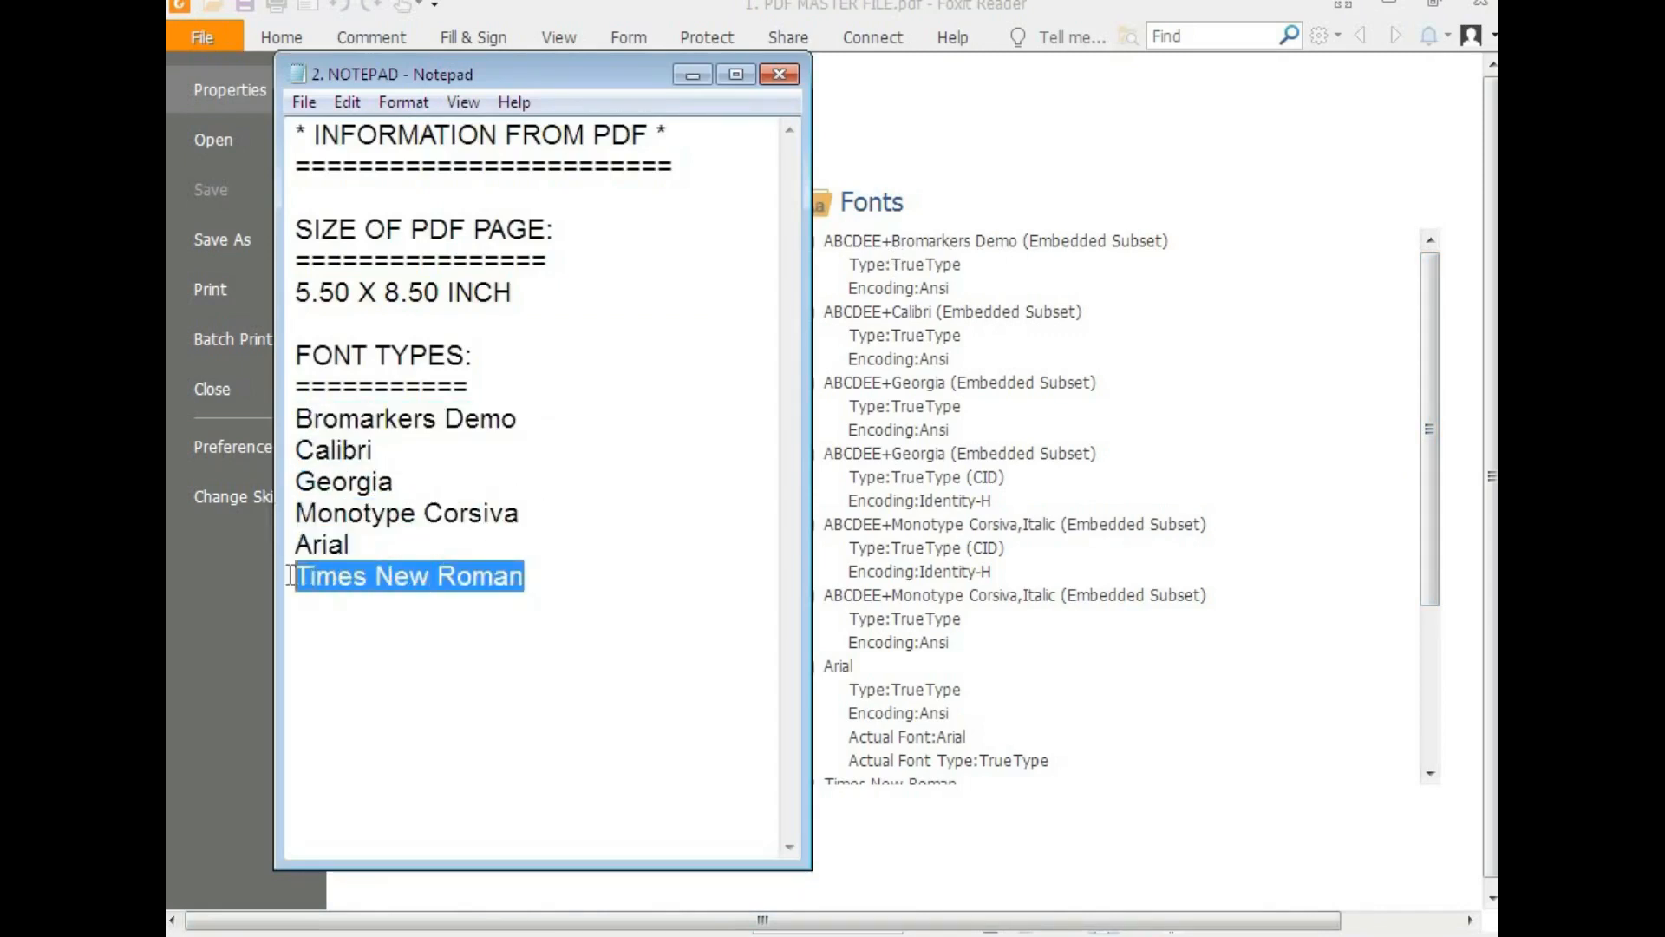
pyautogui.click(450, 651)
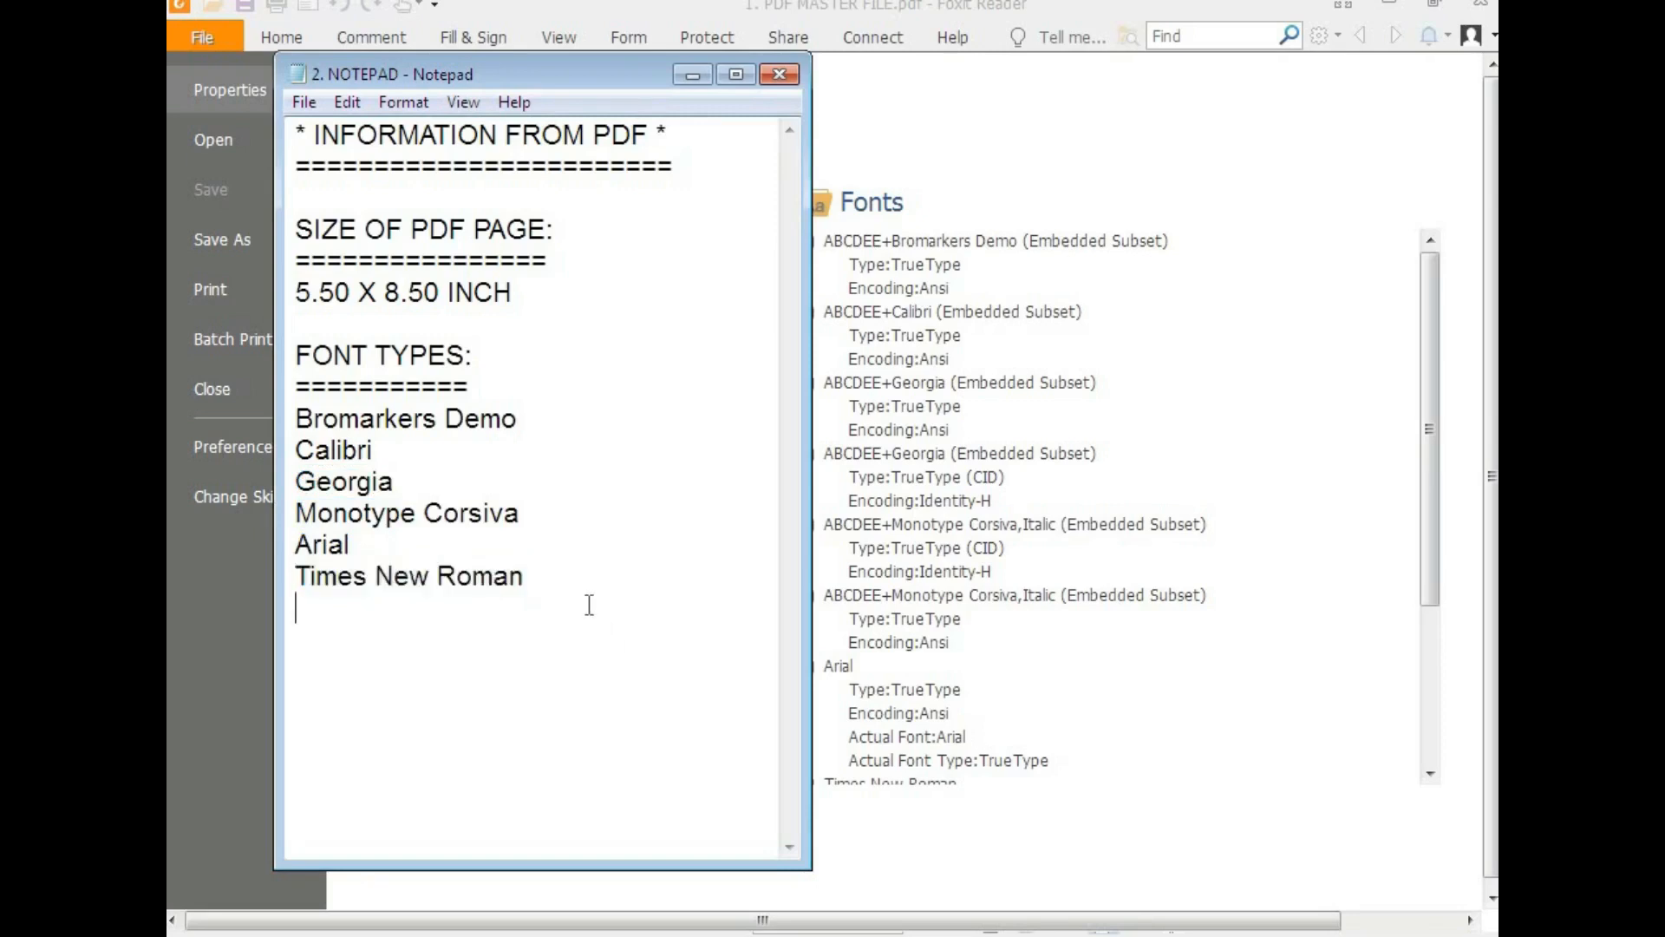
pyautogui.moveTo(588, 604); pyautogui.dragTo(287, 455)
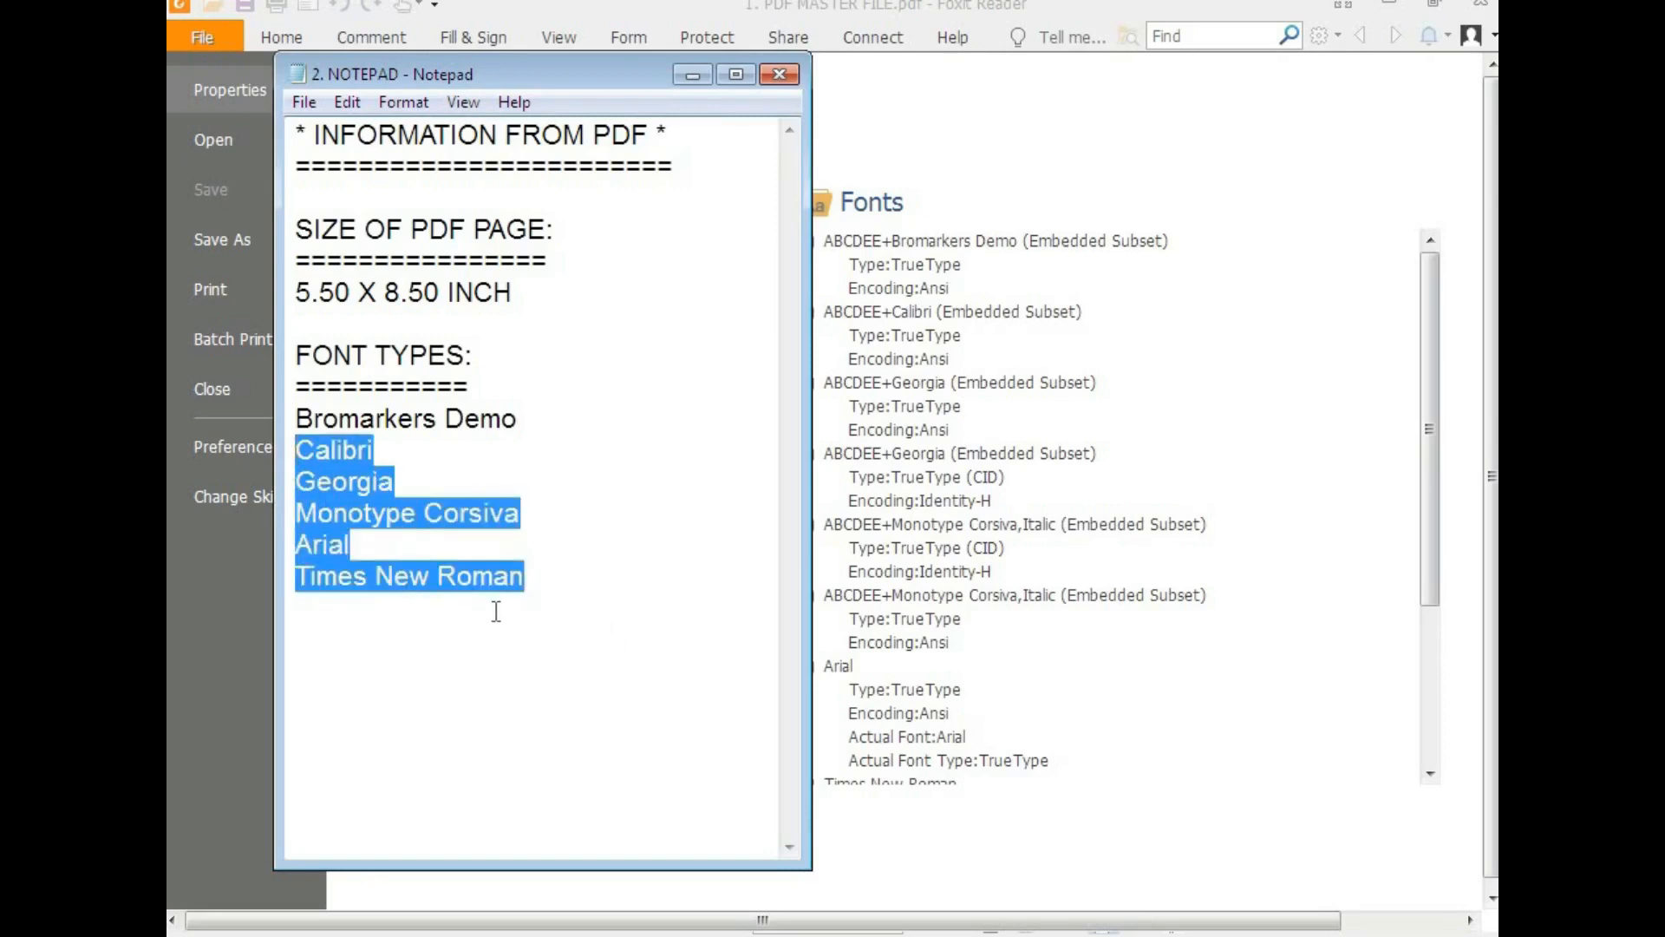
# Step: Add the line "5-AVAILABLE FONTS IN WORD" beneath the font list and highlight the fonts from Calibri to Times New Roman
pyautogui.click(541, 568)
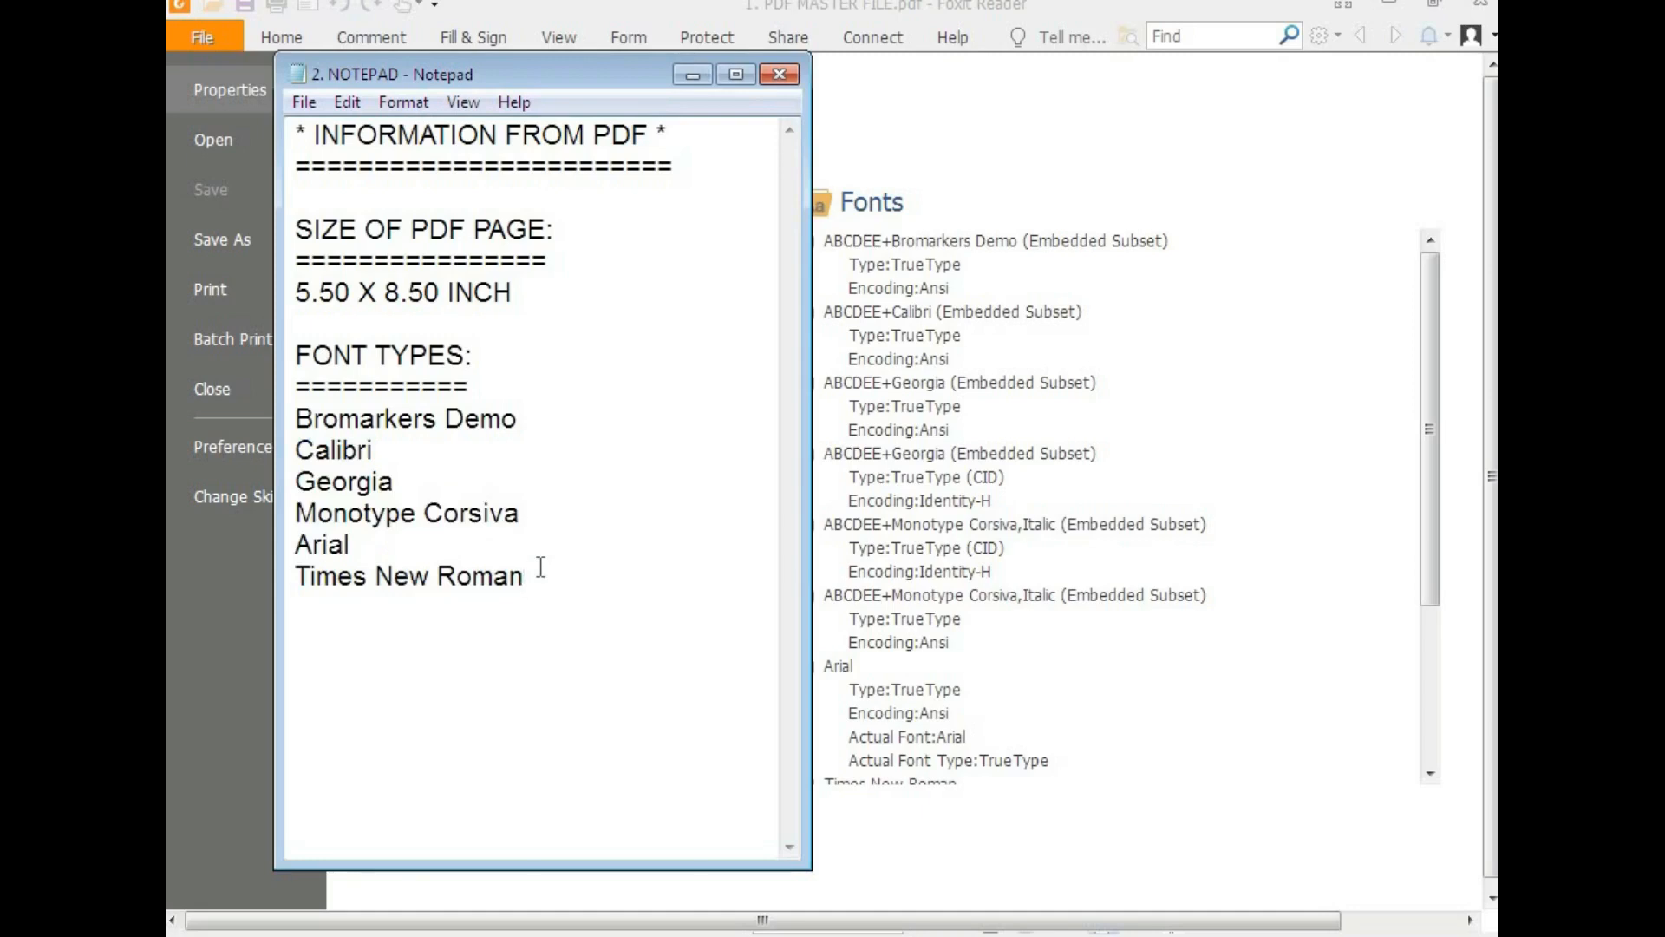
pyautogui.write('5-AVAILABLE')
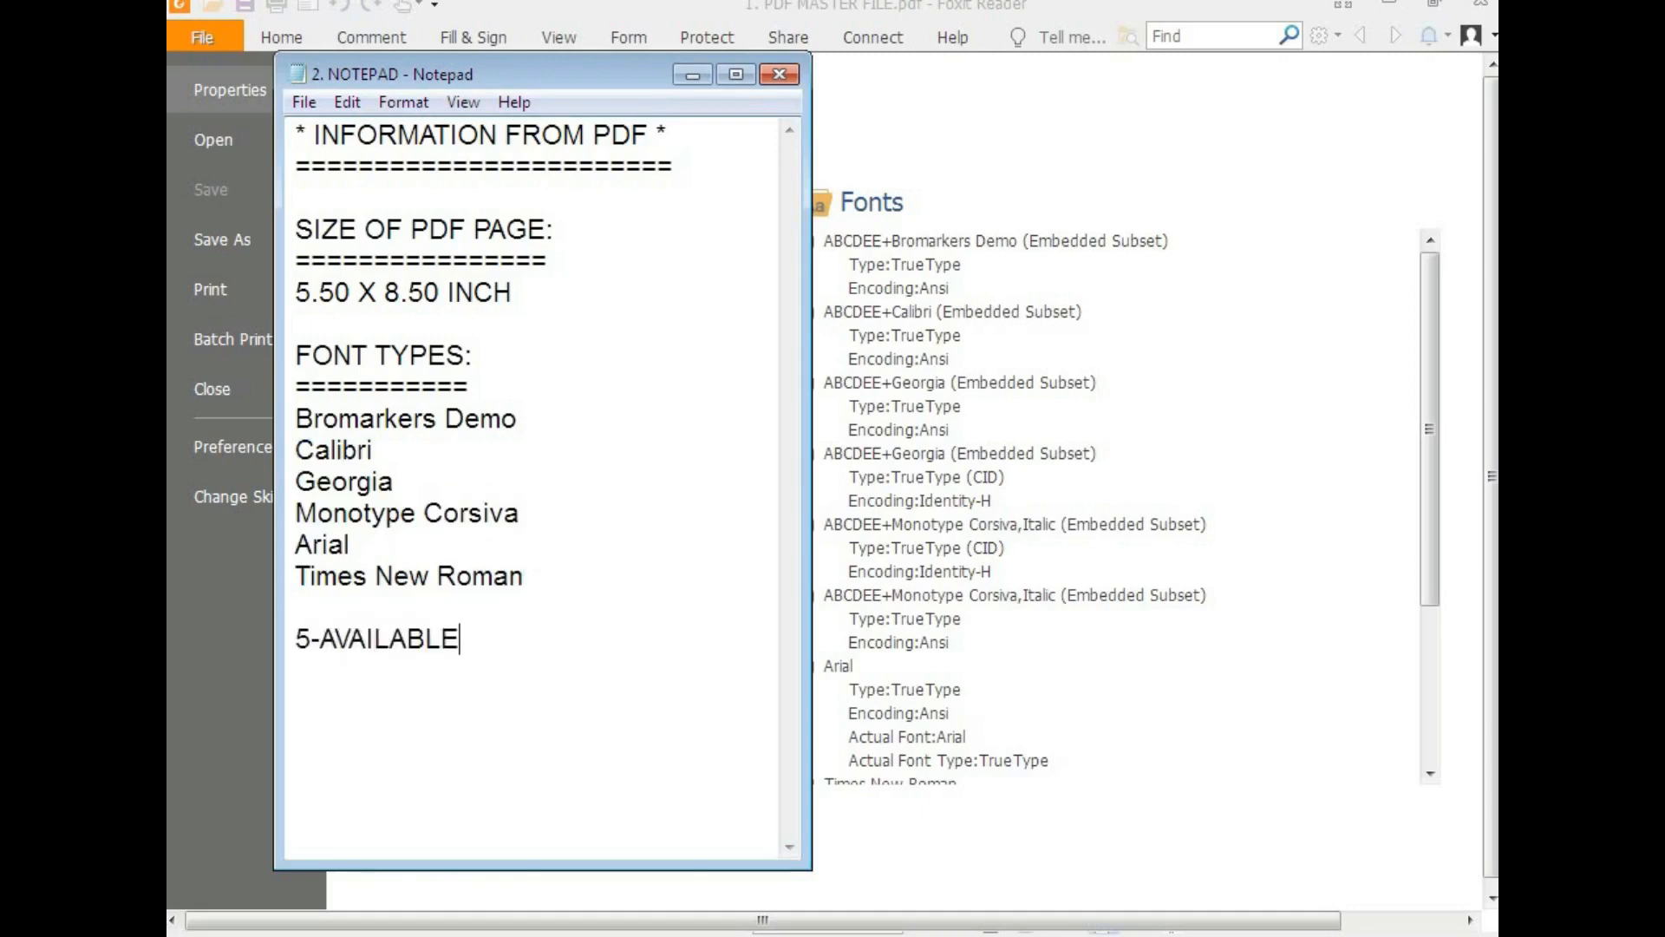
pyautogui.write(' FONTS IN WORD')
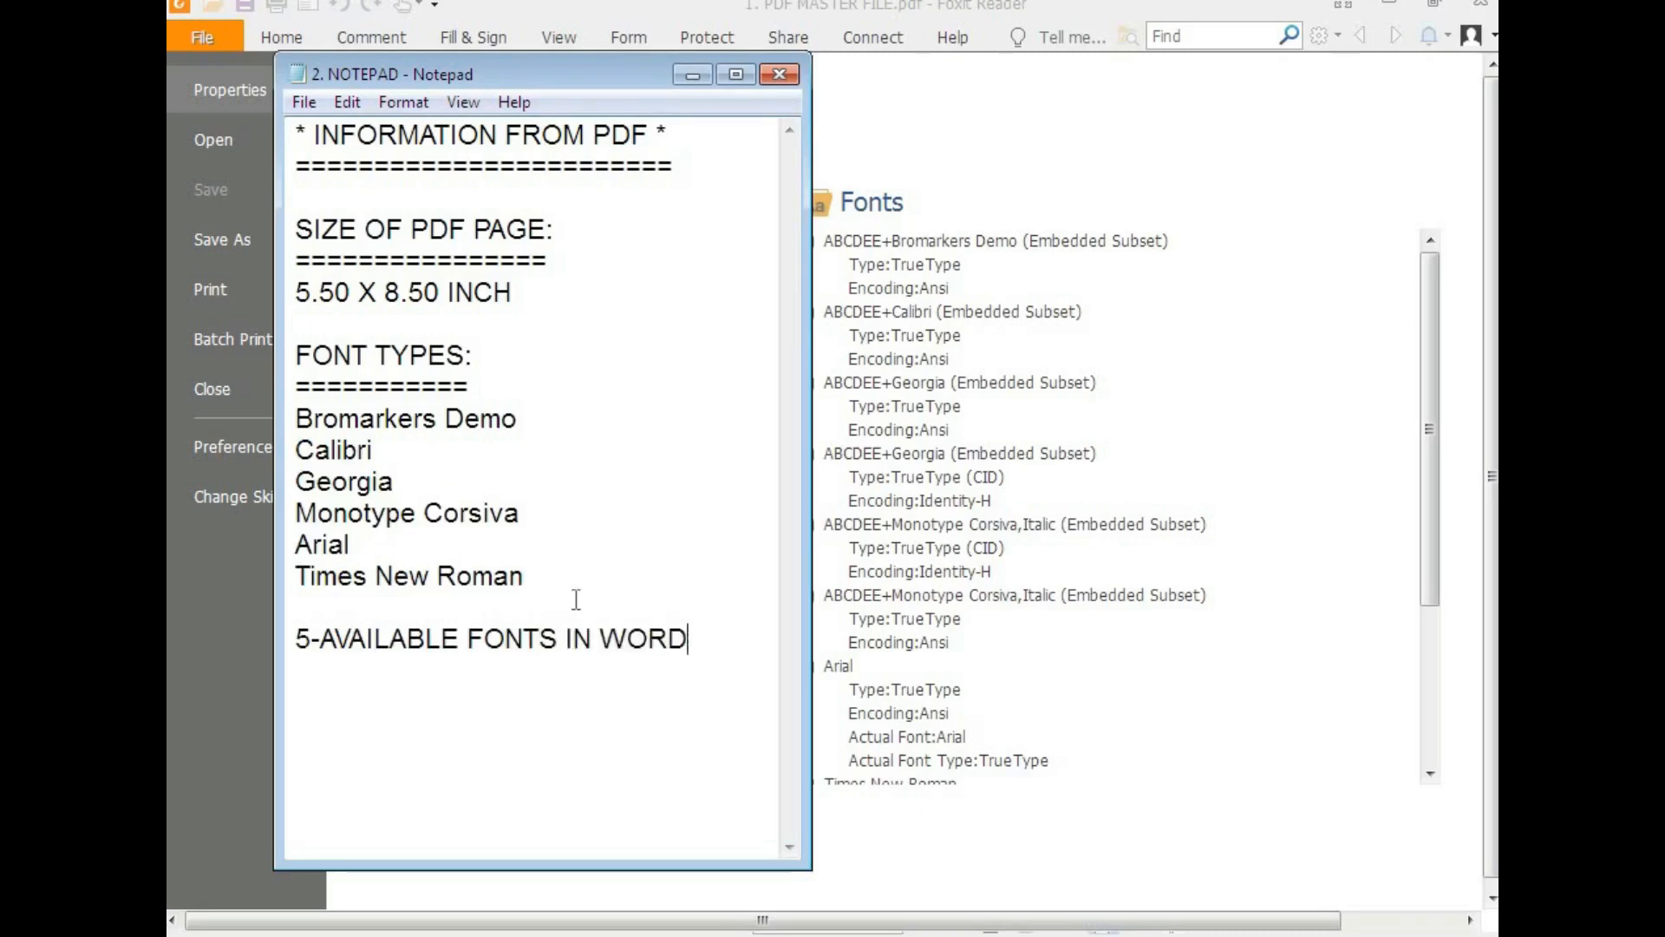
pyautogui.moveTo(686, 638); pyautogui.dragTo(240, 630)
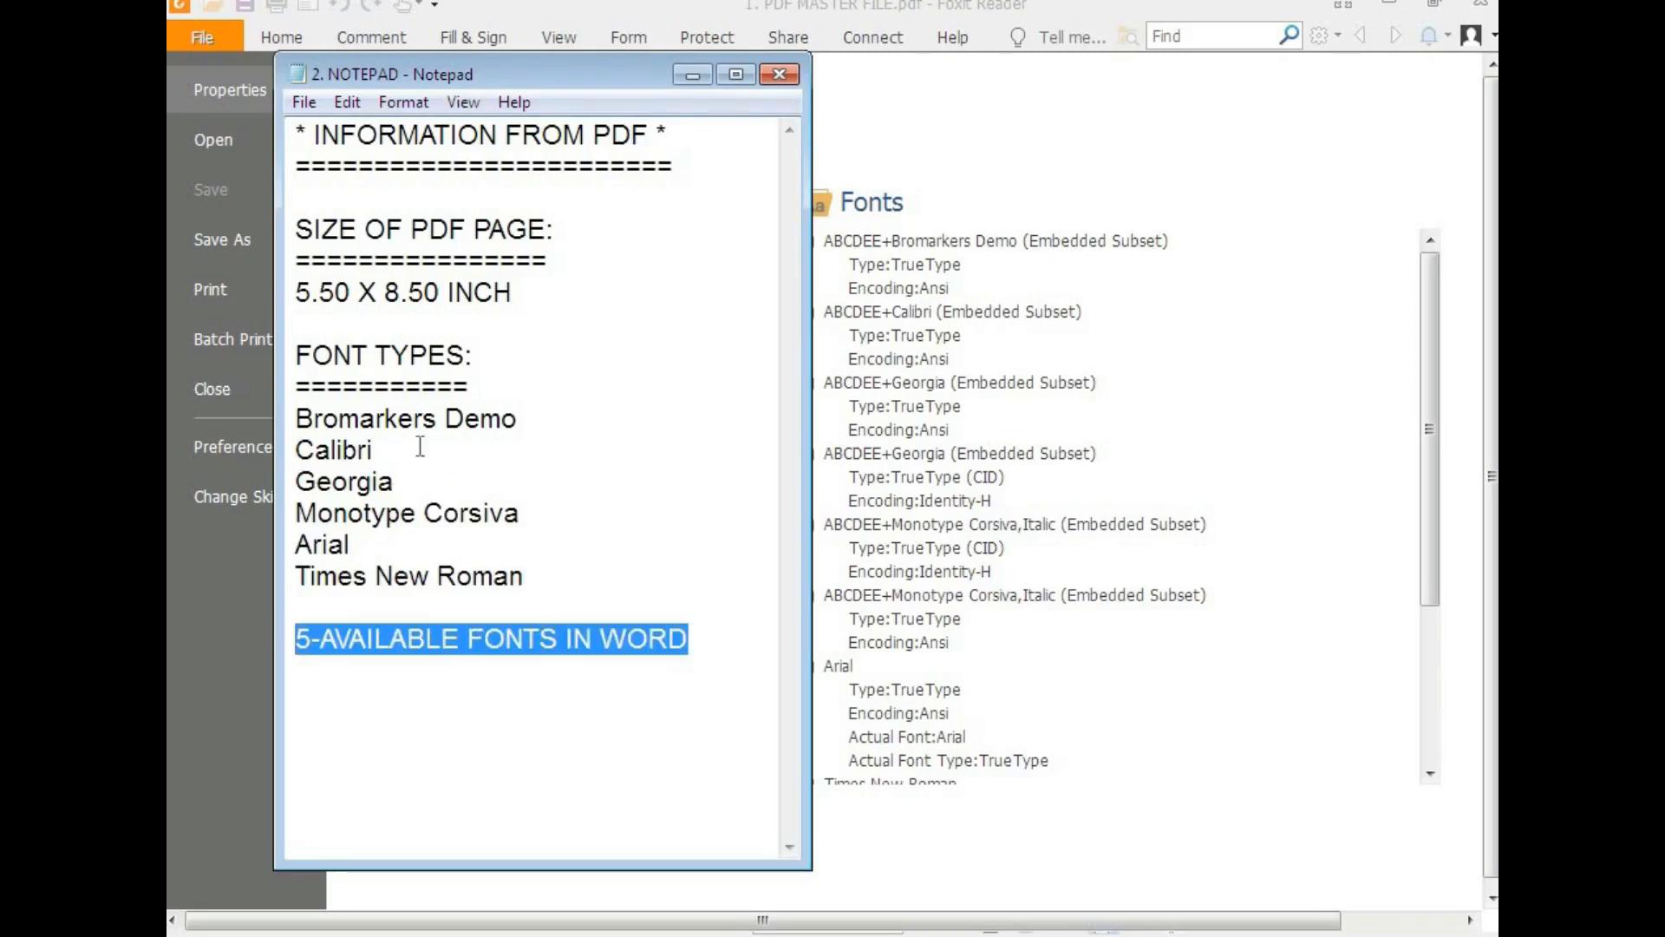
pyautogui.moveTo(298, 450); pyautogui.dragTo(562, 582)
# Step: Copy the font name Bromarkers Demo and use it in a new last line reading "1-DOWNLOAD -Bromarkers Demo"
pyautogui.moveTo(525, 418); pyautogui.dragTo(292, 423)
pyautogui.hotkey('ctrl', 'c')
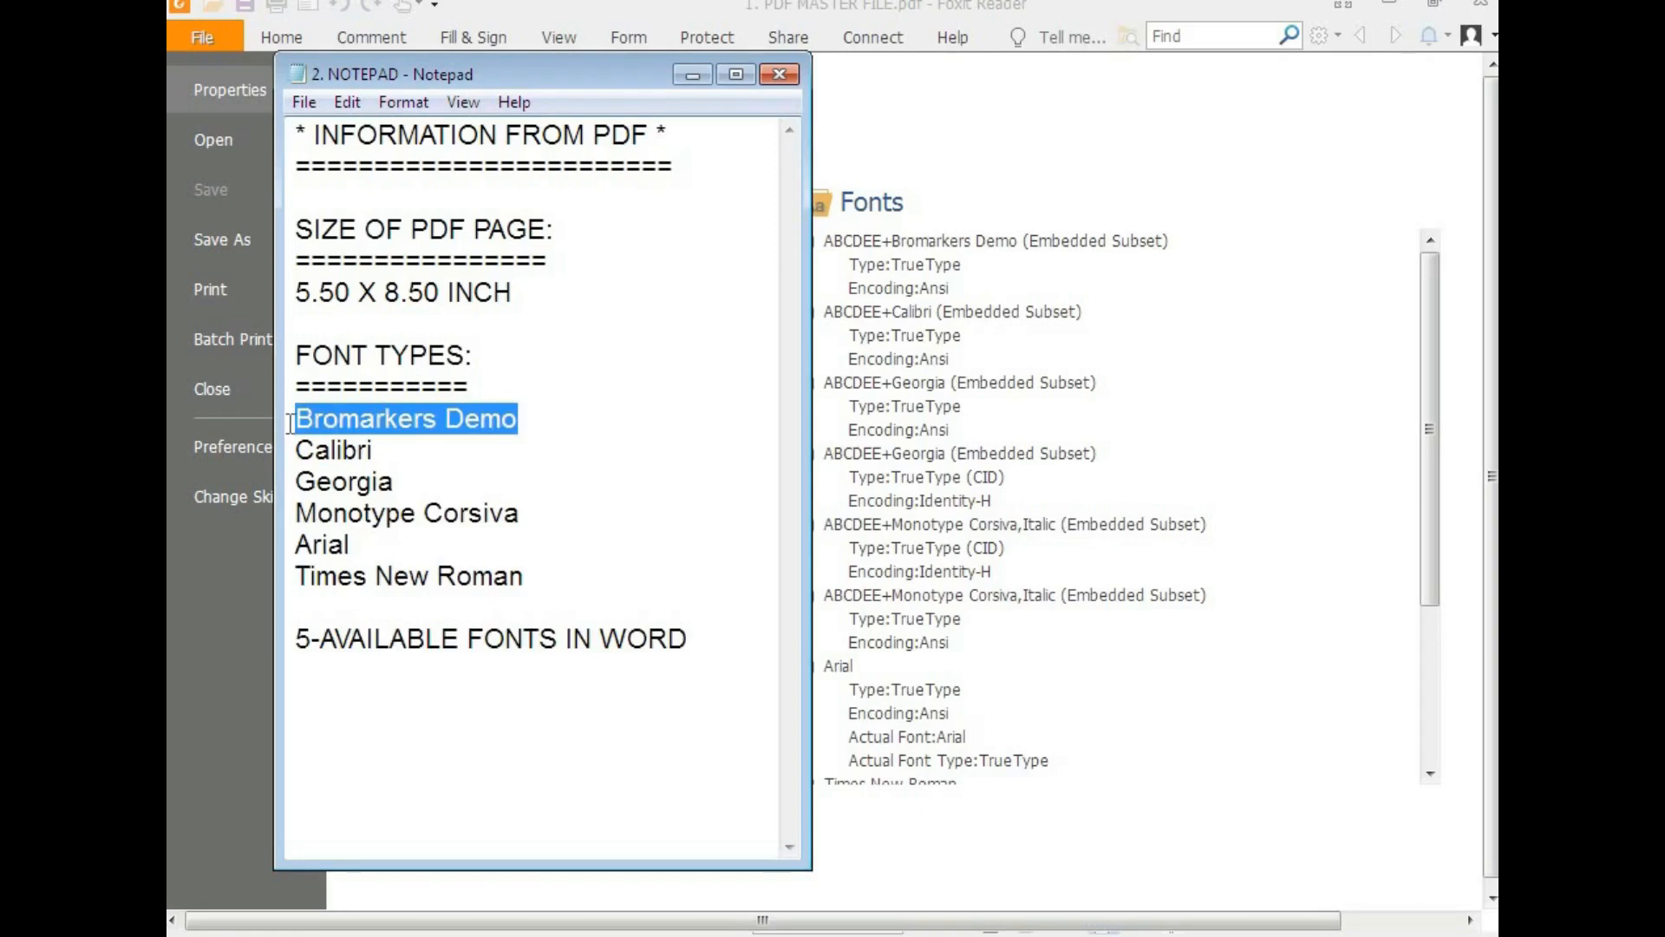
pyautogui.click(696, 642)
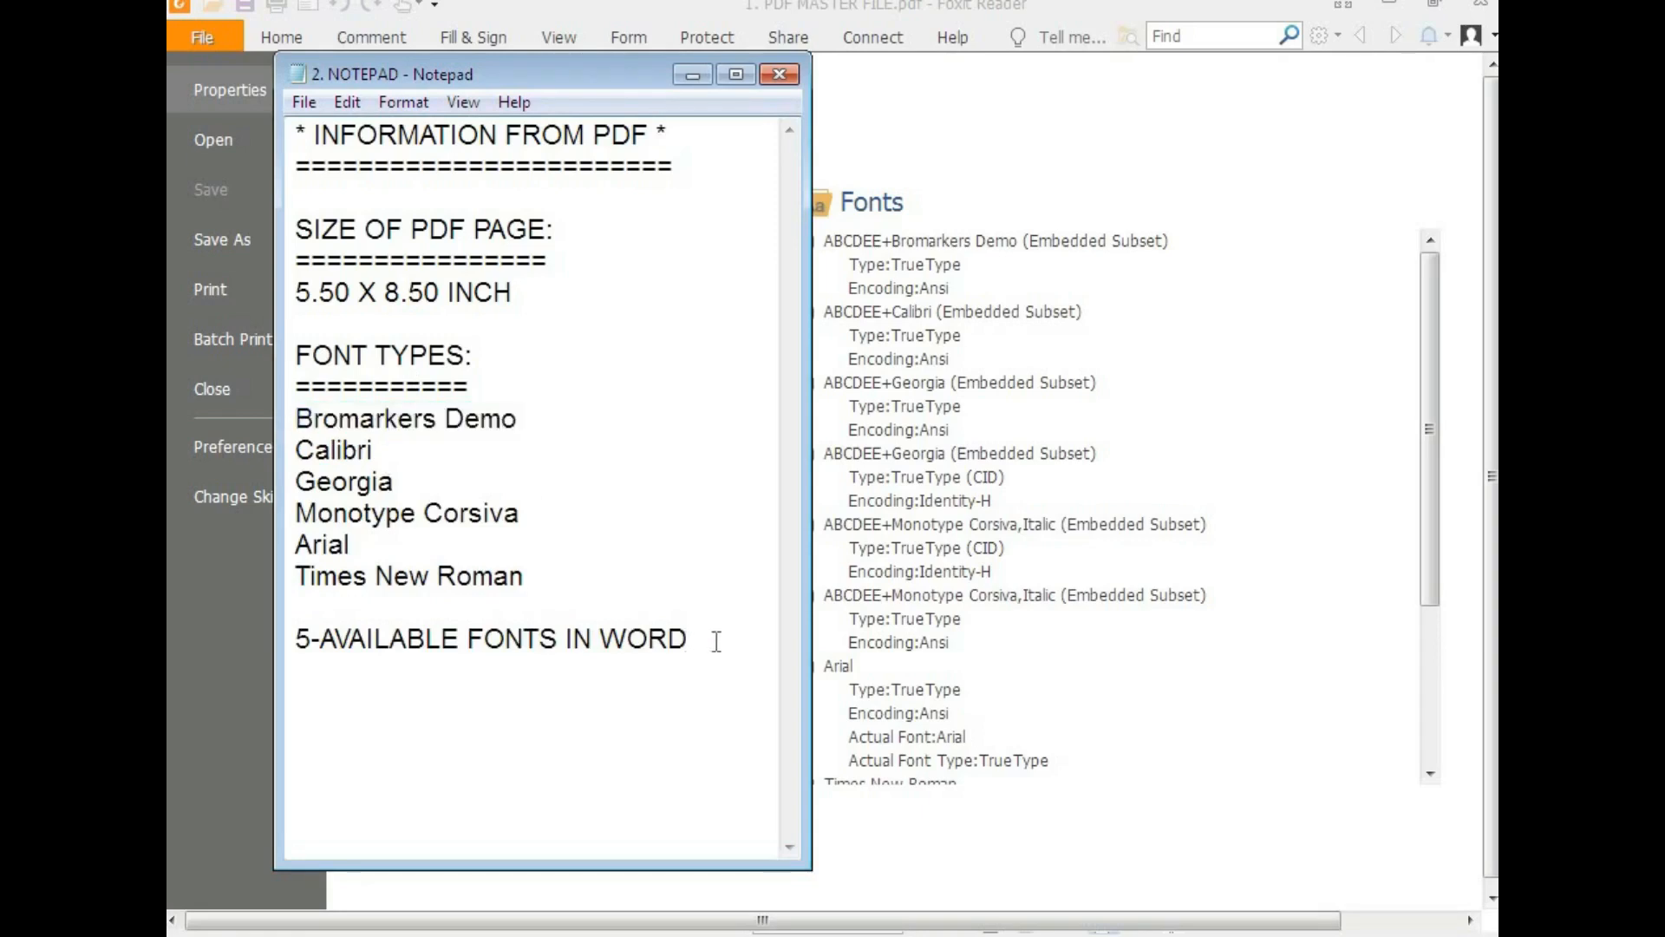
pyautogui.write('1-DOWNOL')
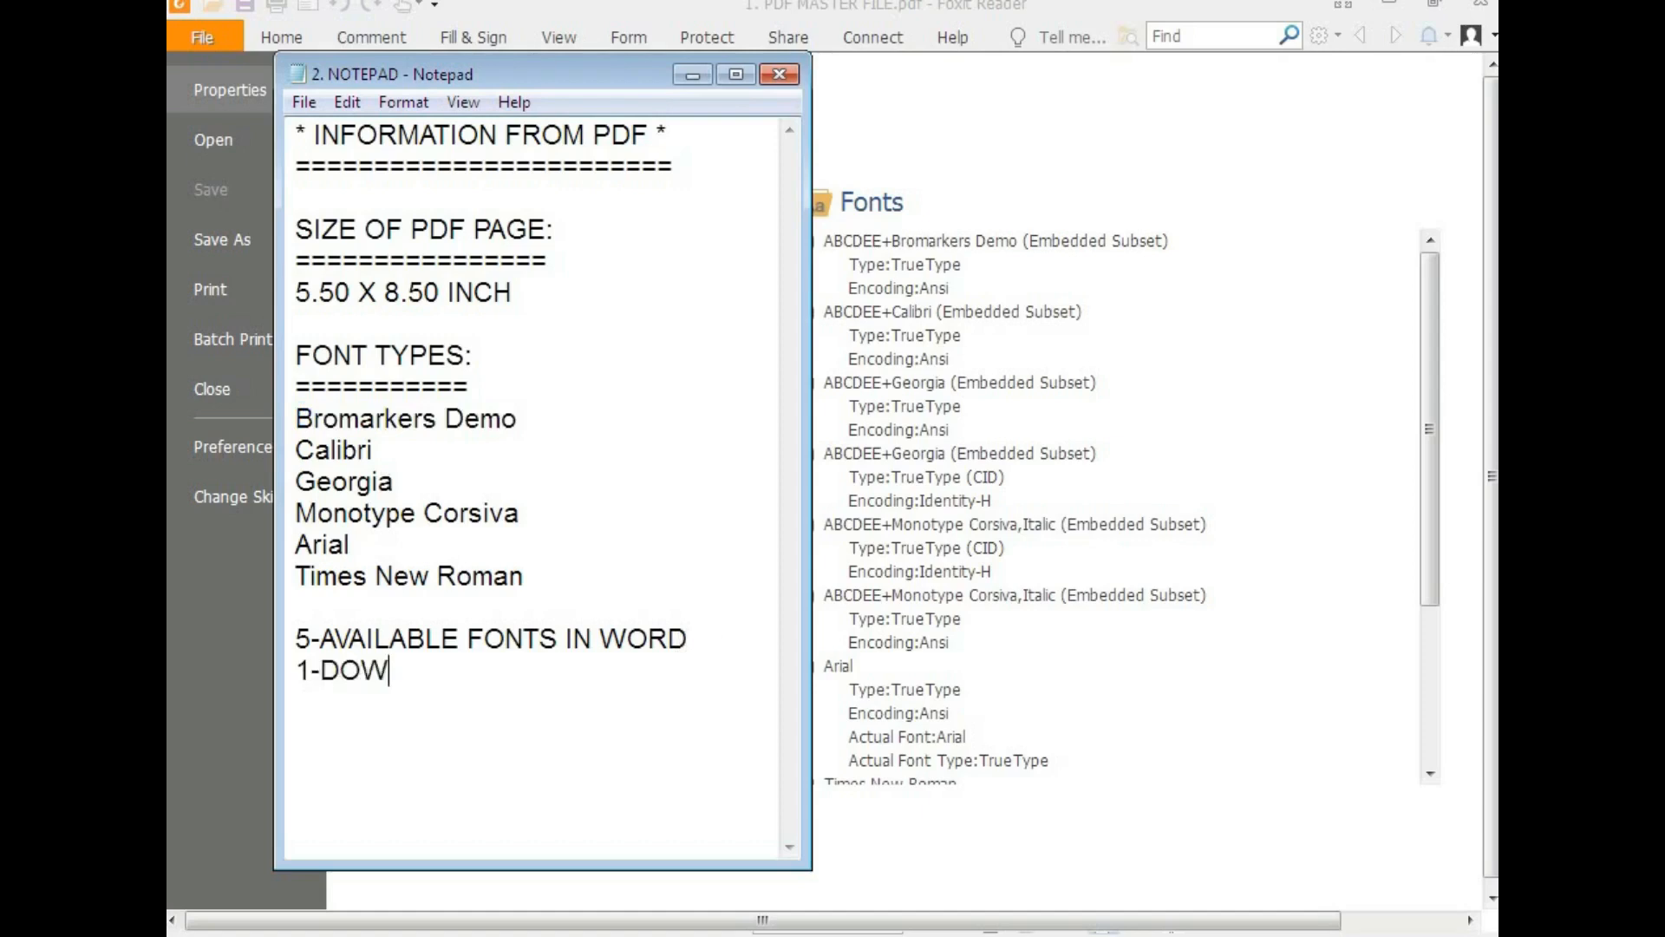
pyautogui.press('BackSpace')
pyautogui.write('OLO')
pyautogui.press('BackSpace')
pyautogui.press('BackSpace')
pyautogui.press('BackSpace')
pyautogui.write('LOAD -')
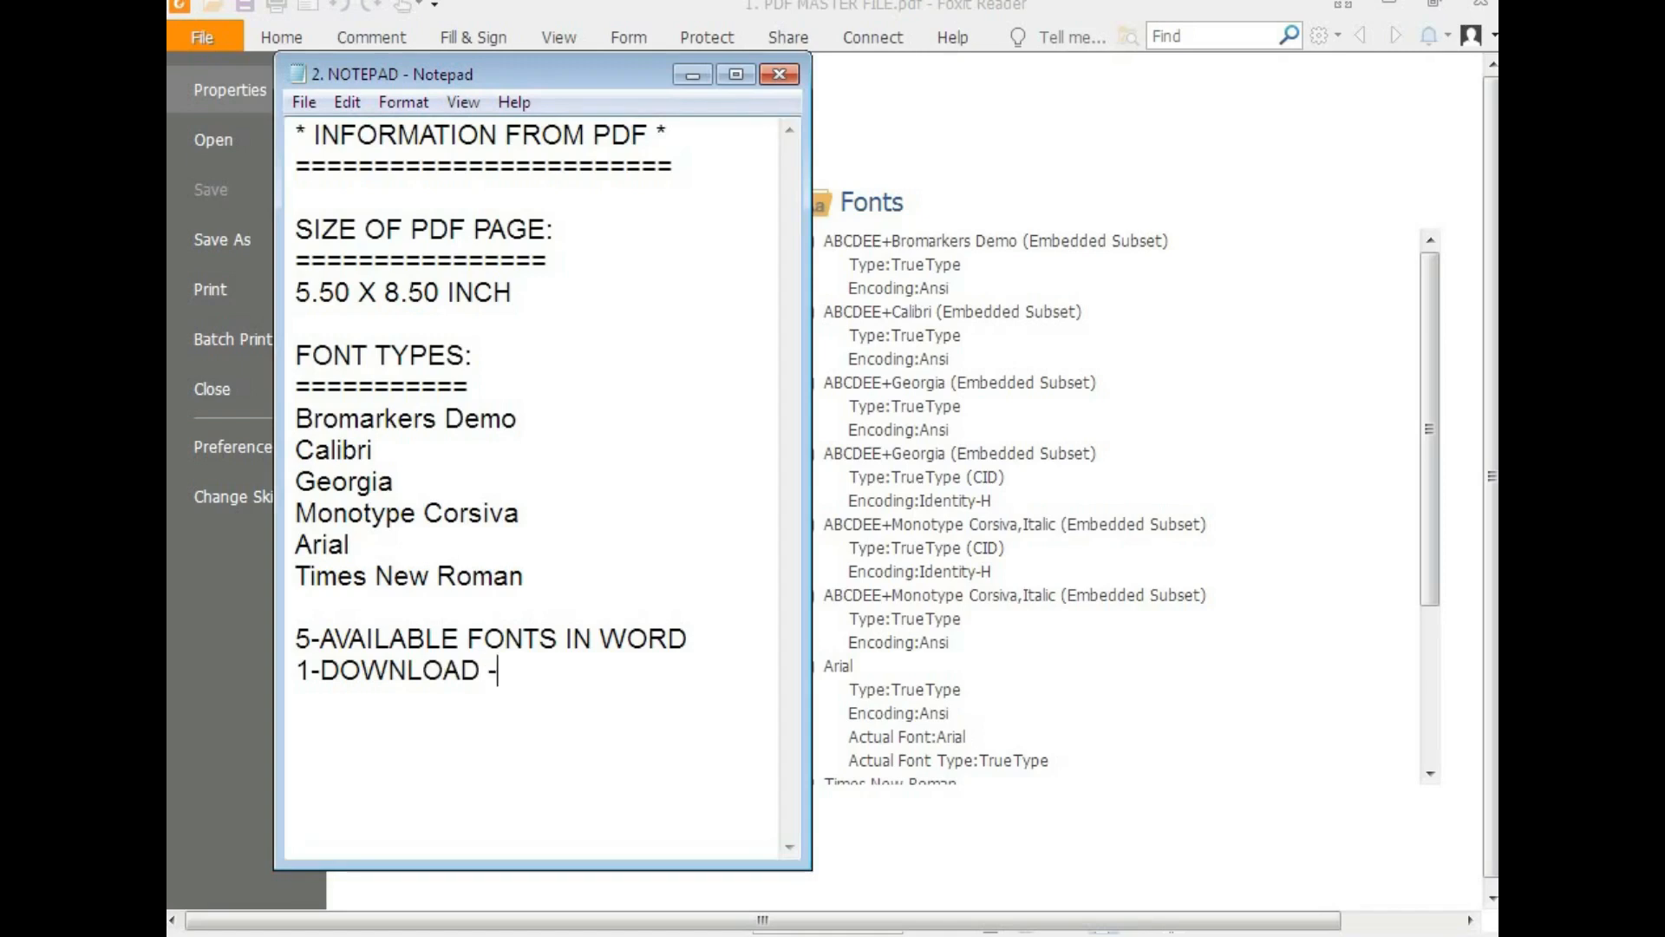
pyautogui.hotkey('ctrl', 'v')
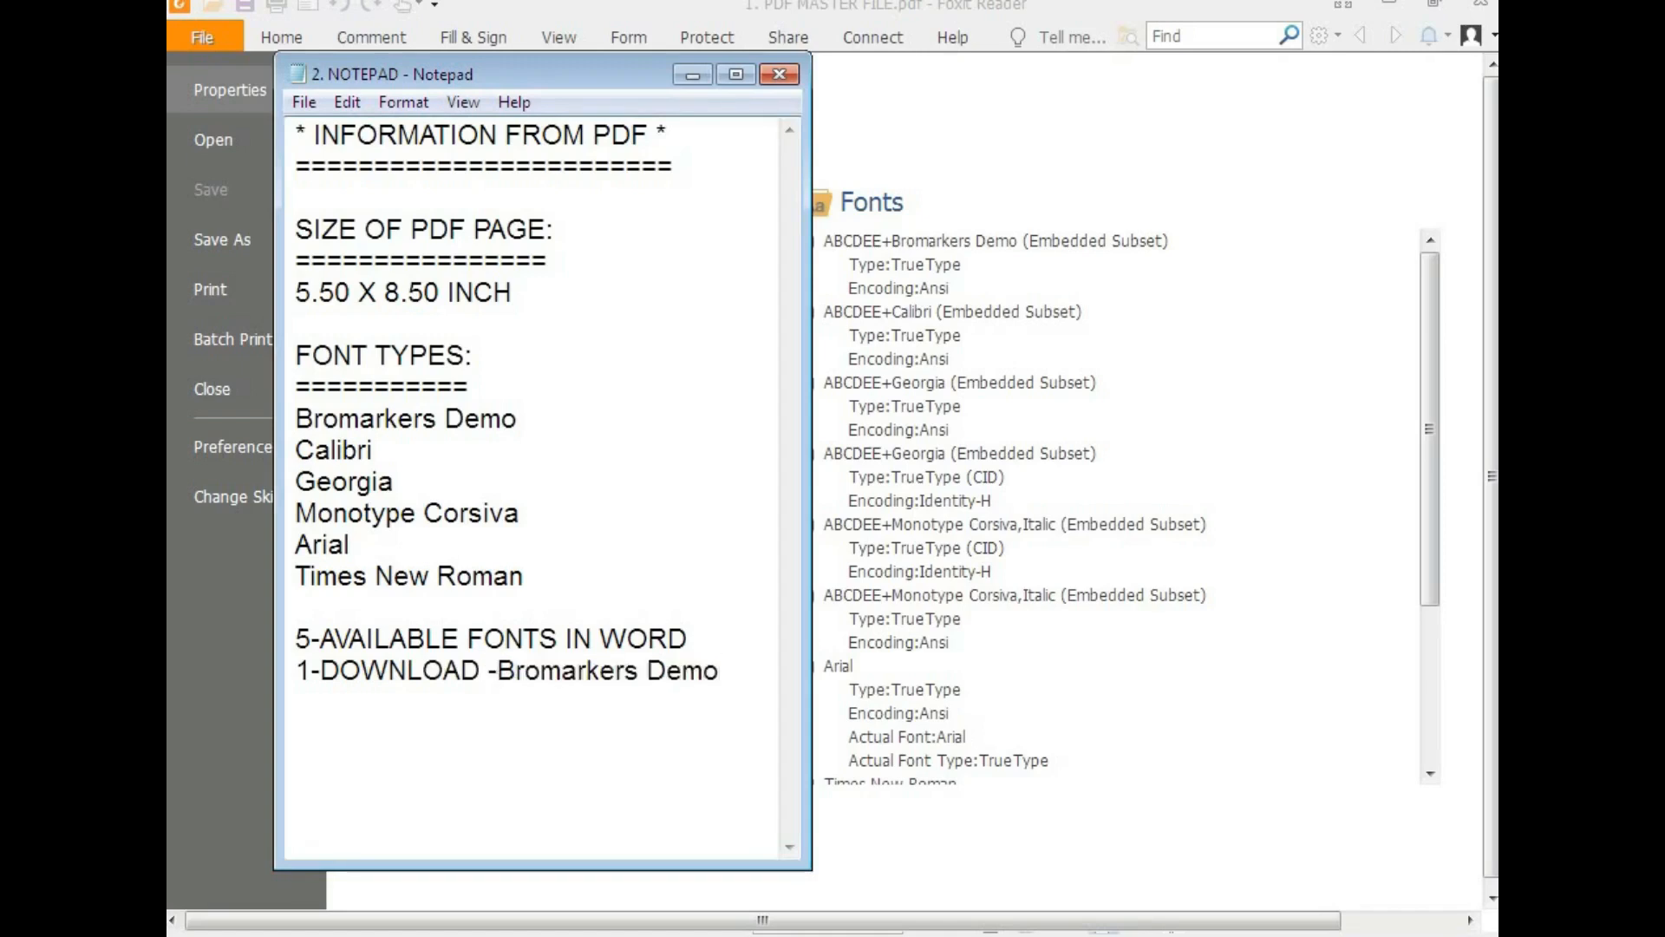
pyautogui.moveTo(734, 676); pyautogui.dragTo(507, 675)
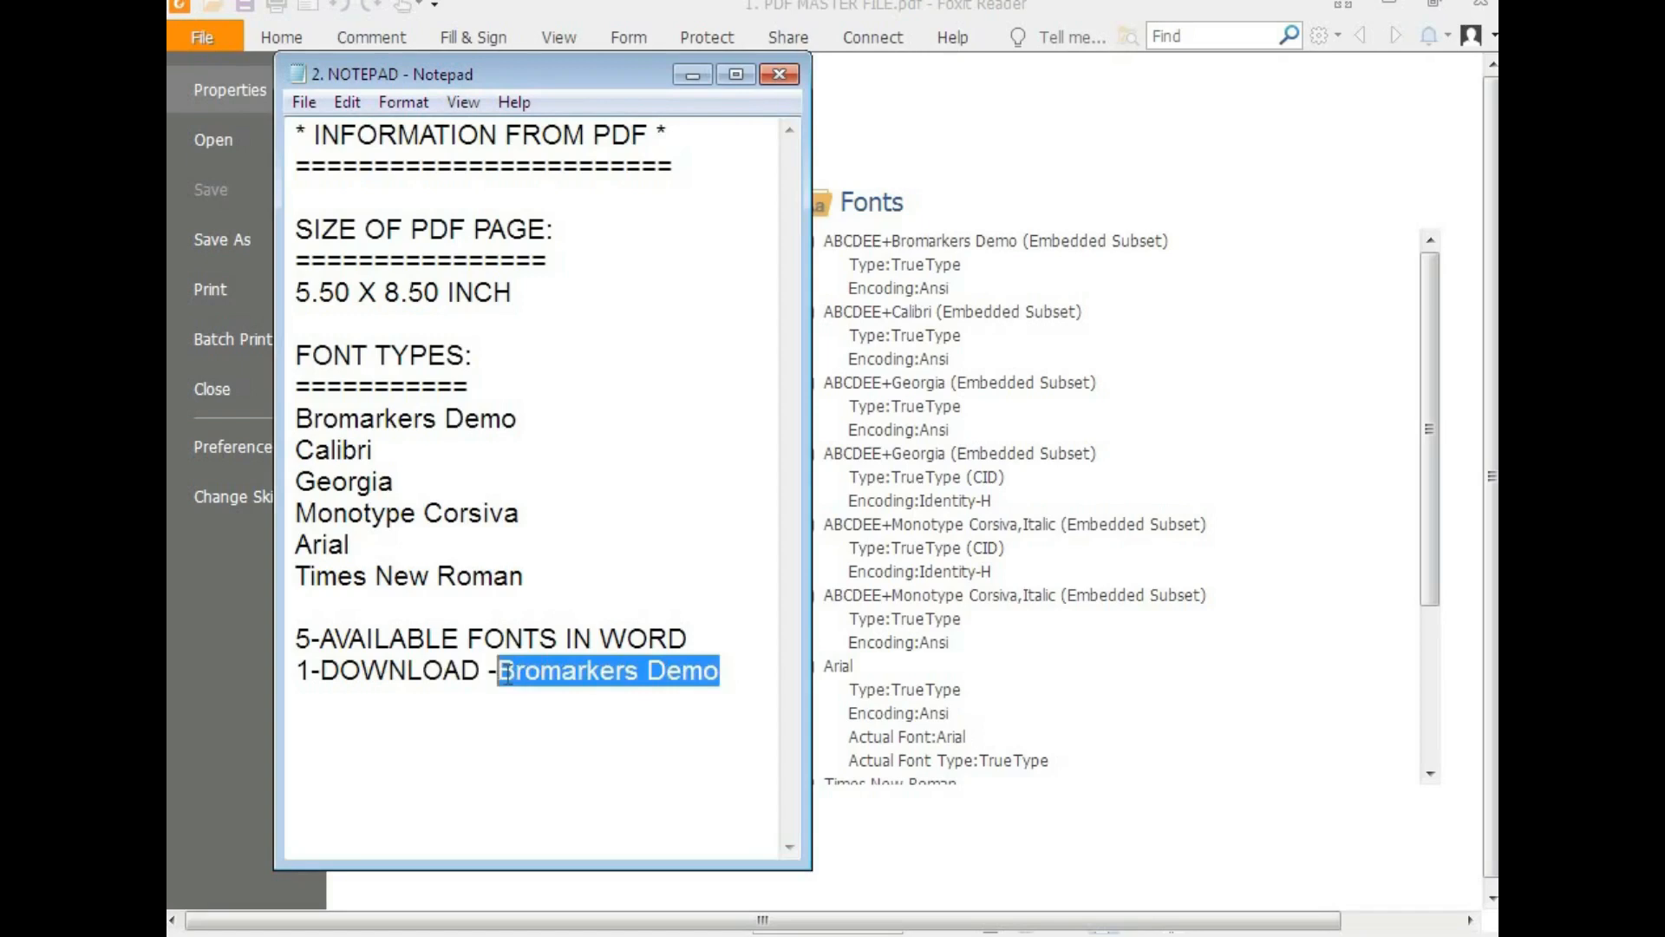
# Step: Put the font notes away and read through the DOWNLOAD AND INSTALL FONT note, highlighting its lines one by one
pyautogui.click(687, 72)
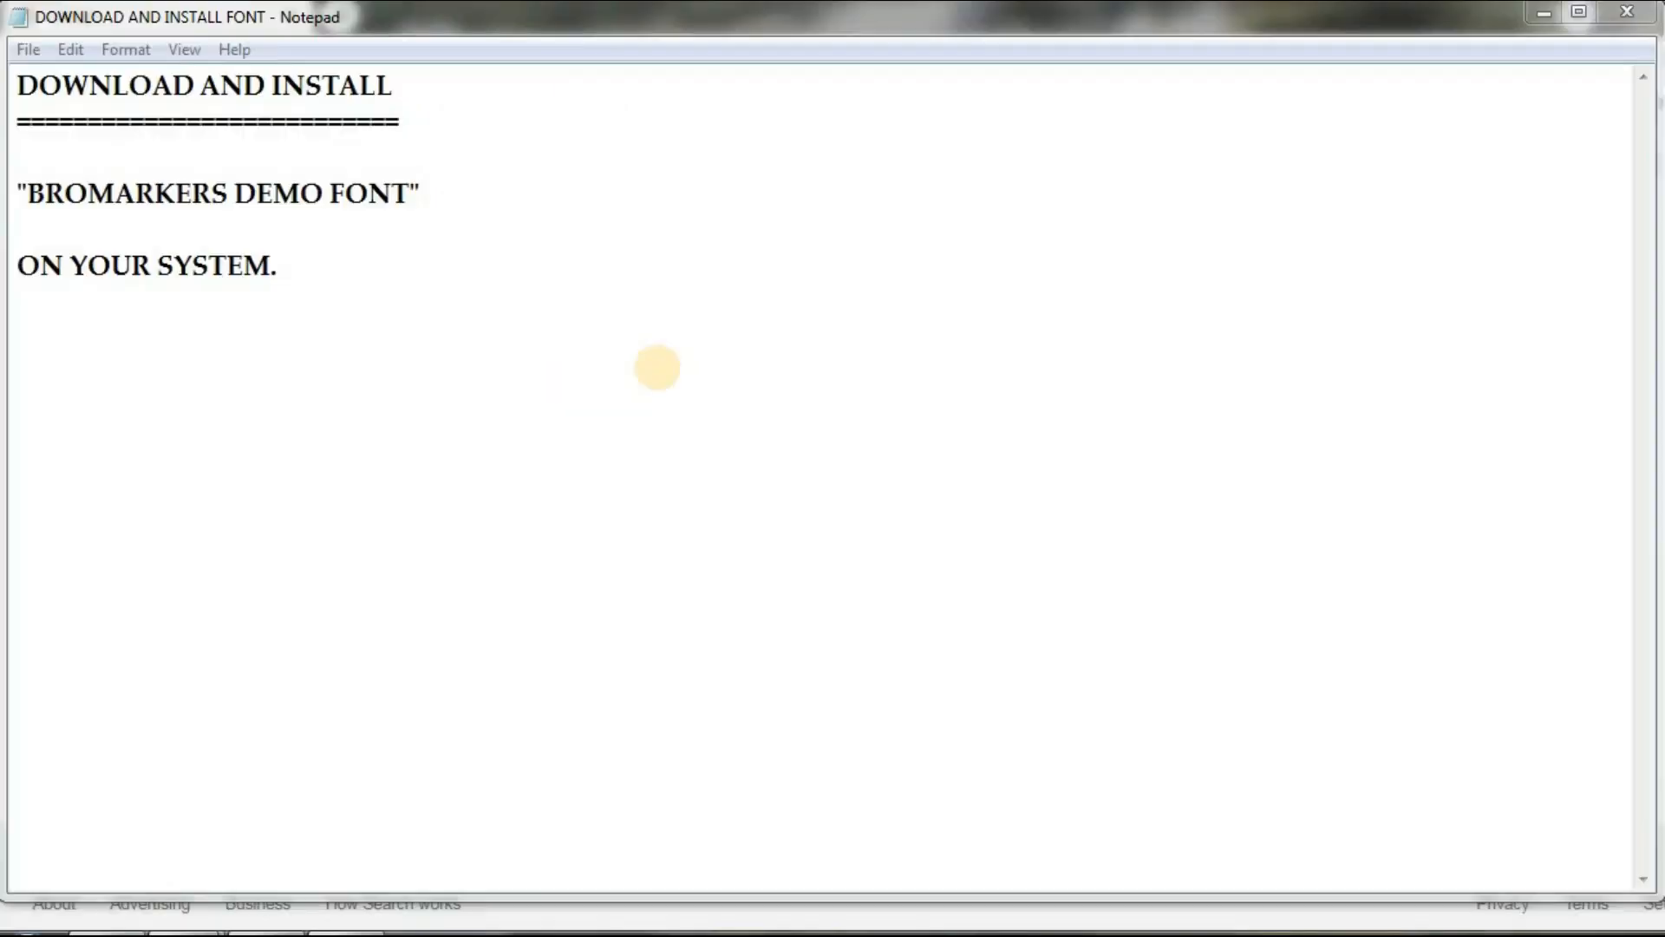
pyautogui.moveTo(409, 90); pyautogui.dragTo(17, 87)
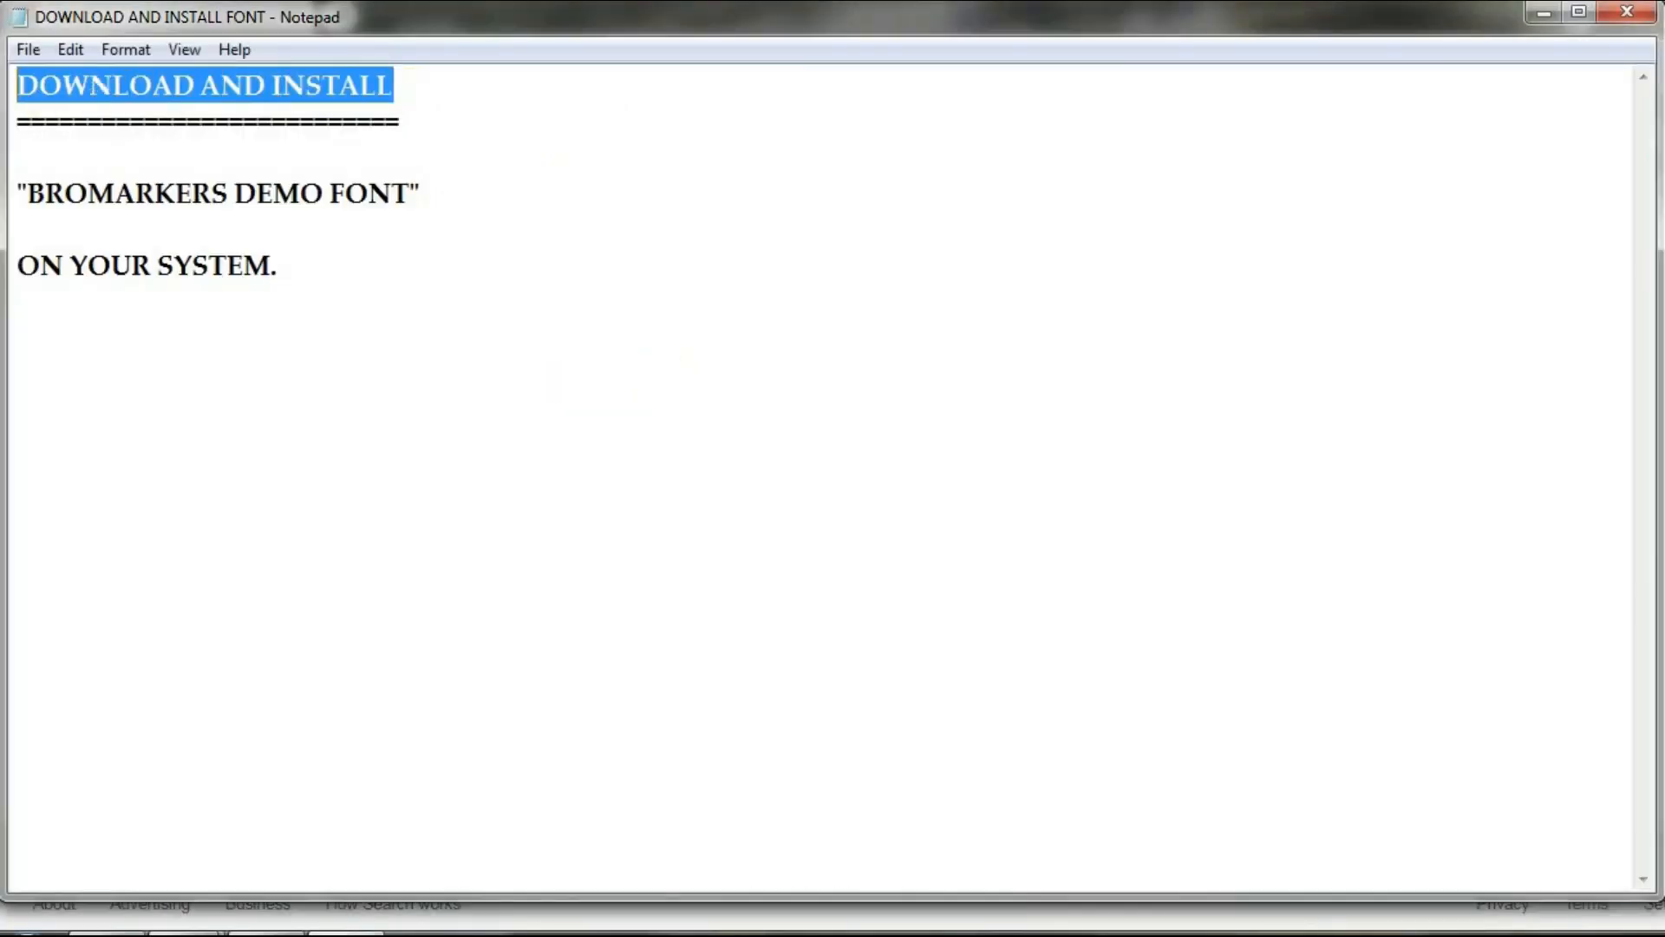
pyautogui.moveTo(420, 194); pyautogui.dragTo(14, 190)
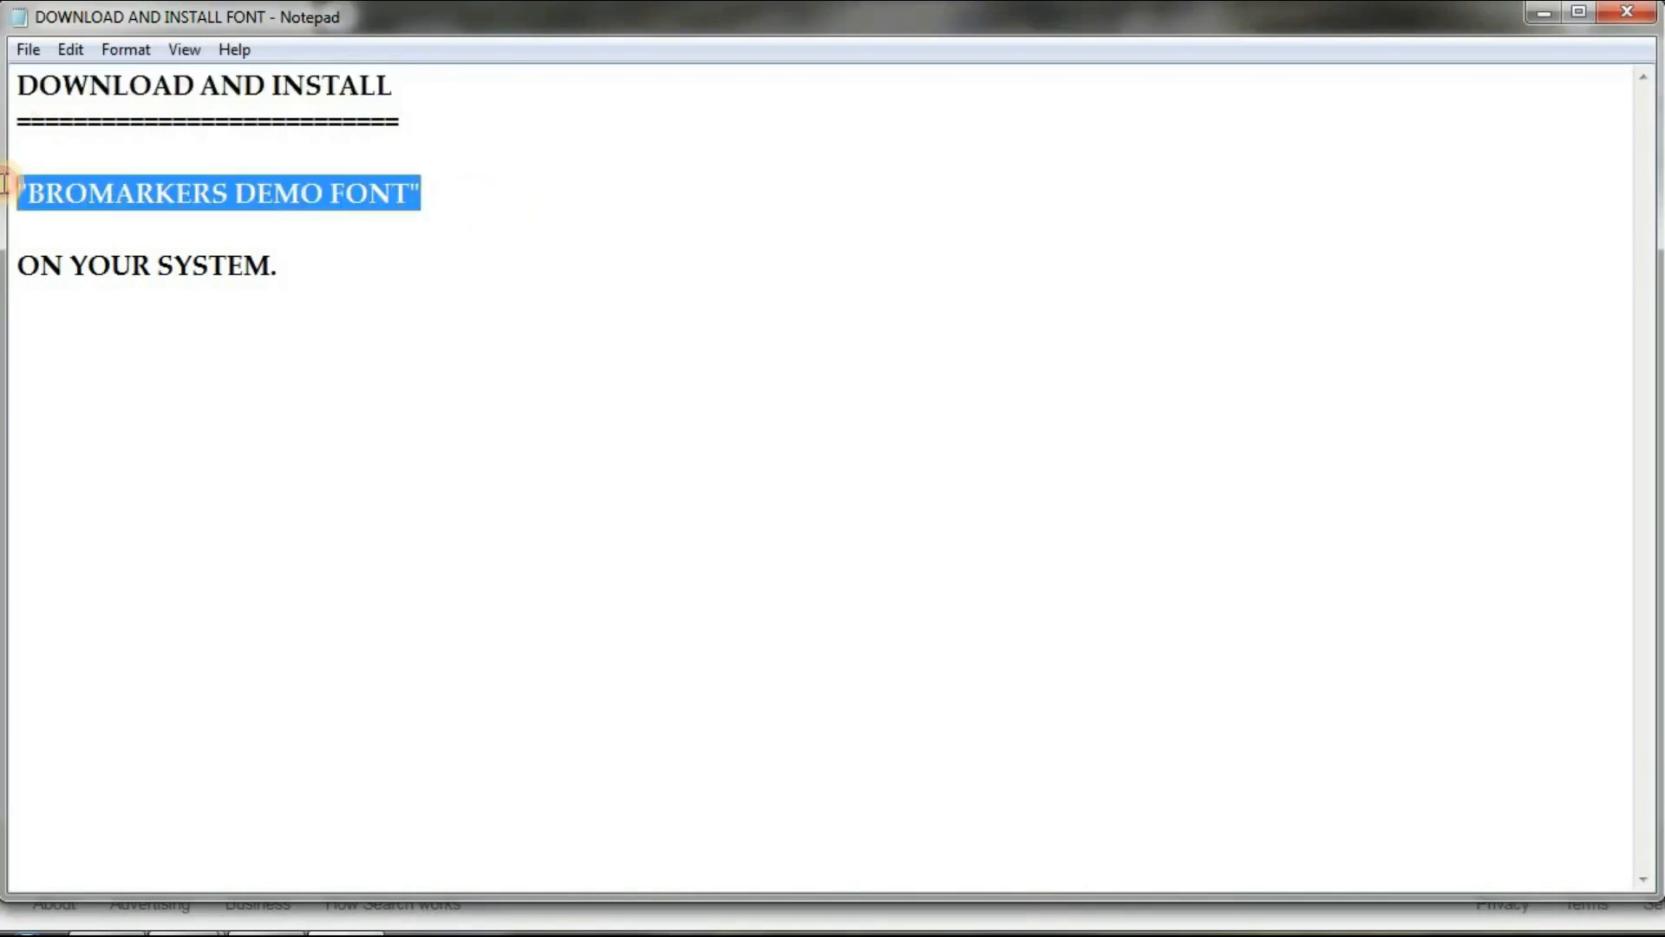
pyautogui.moveTo(337, 268); pyautogui.dragTo(15, 265)
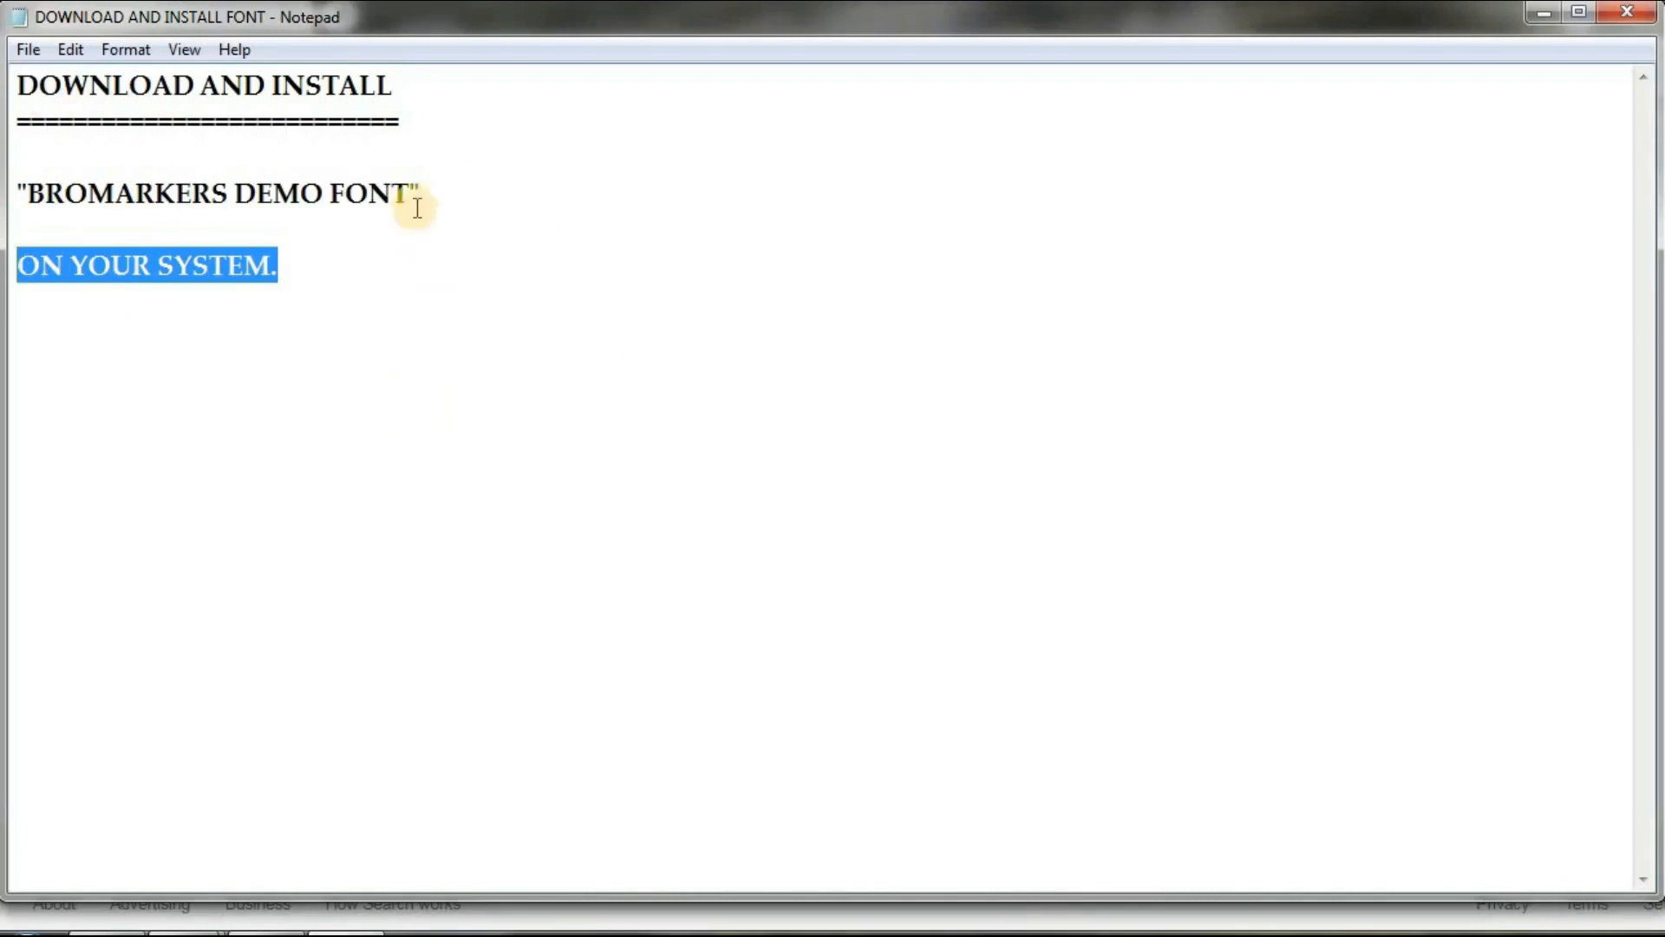
pyautogui.moveTo(32, 189); pyautogui.dragTo(403, 189)
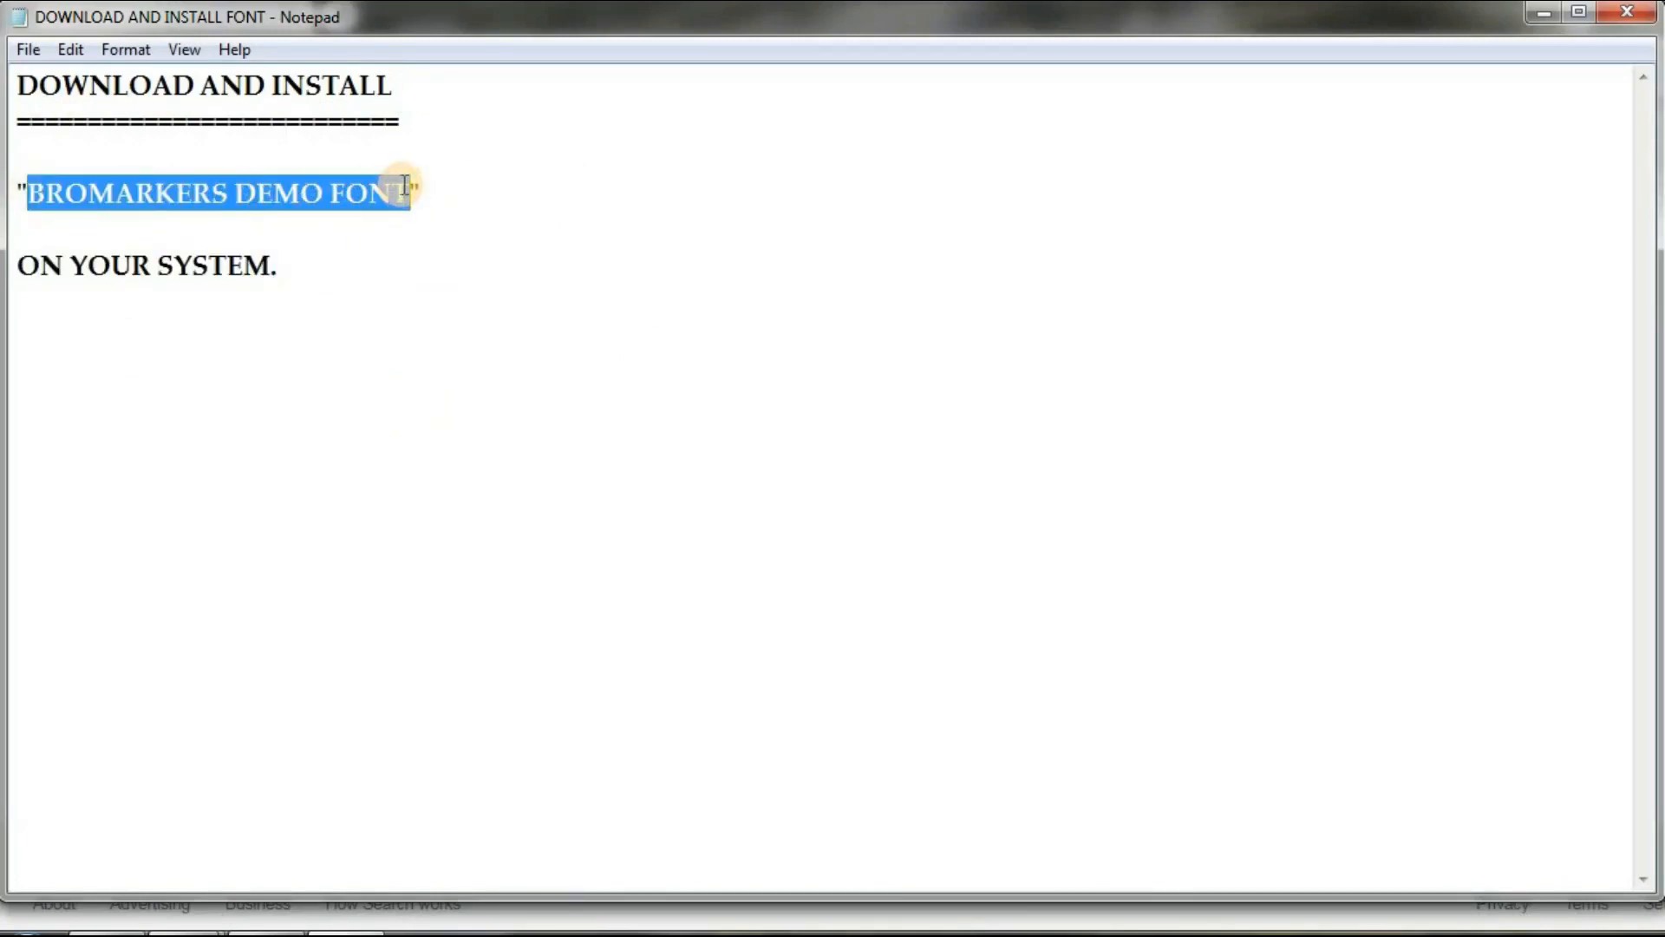
# Step: Switch to Google Chrome, load google.com and search for "BROMARKERS DEMO FONT DOWNLOAD"
pyautogui.click(465, 362)
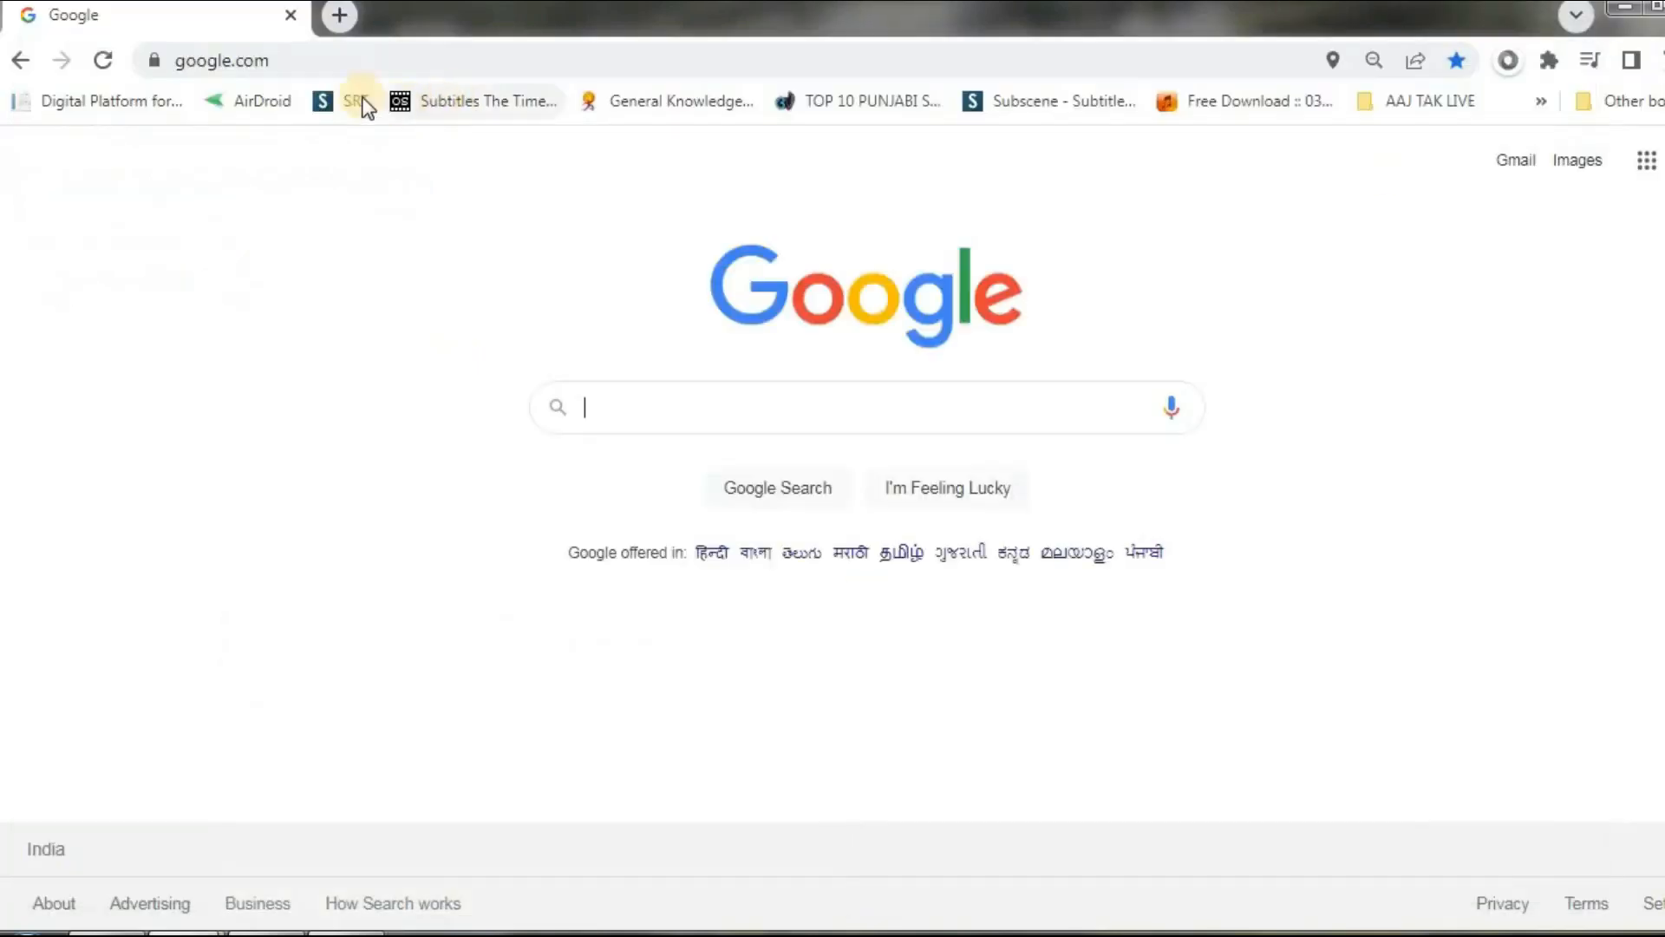
pyautogui.click(290, 60)
pyautogui.press('Return')
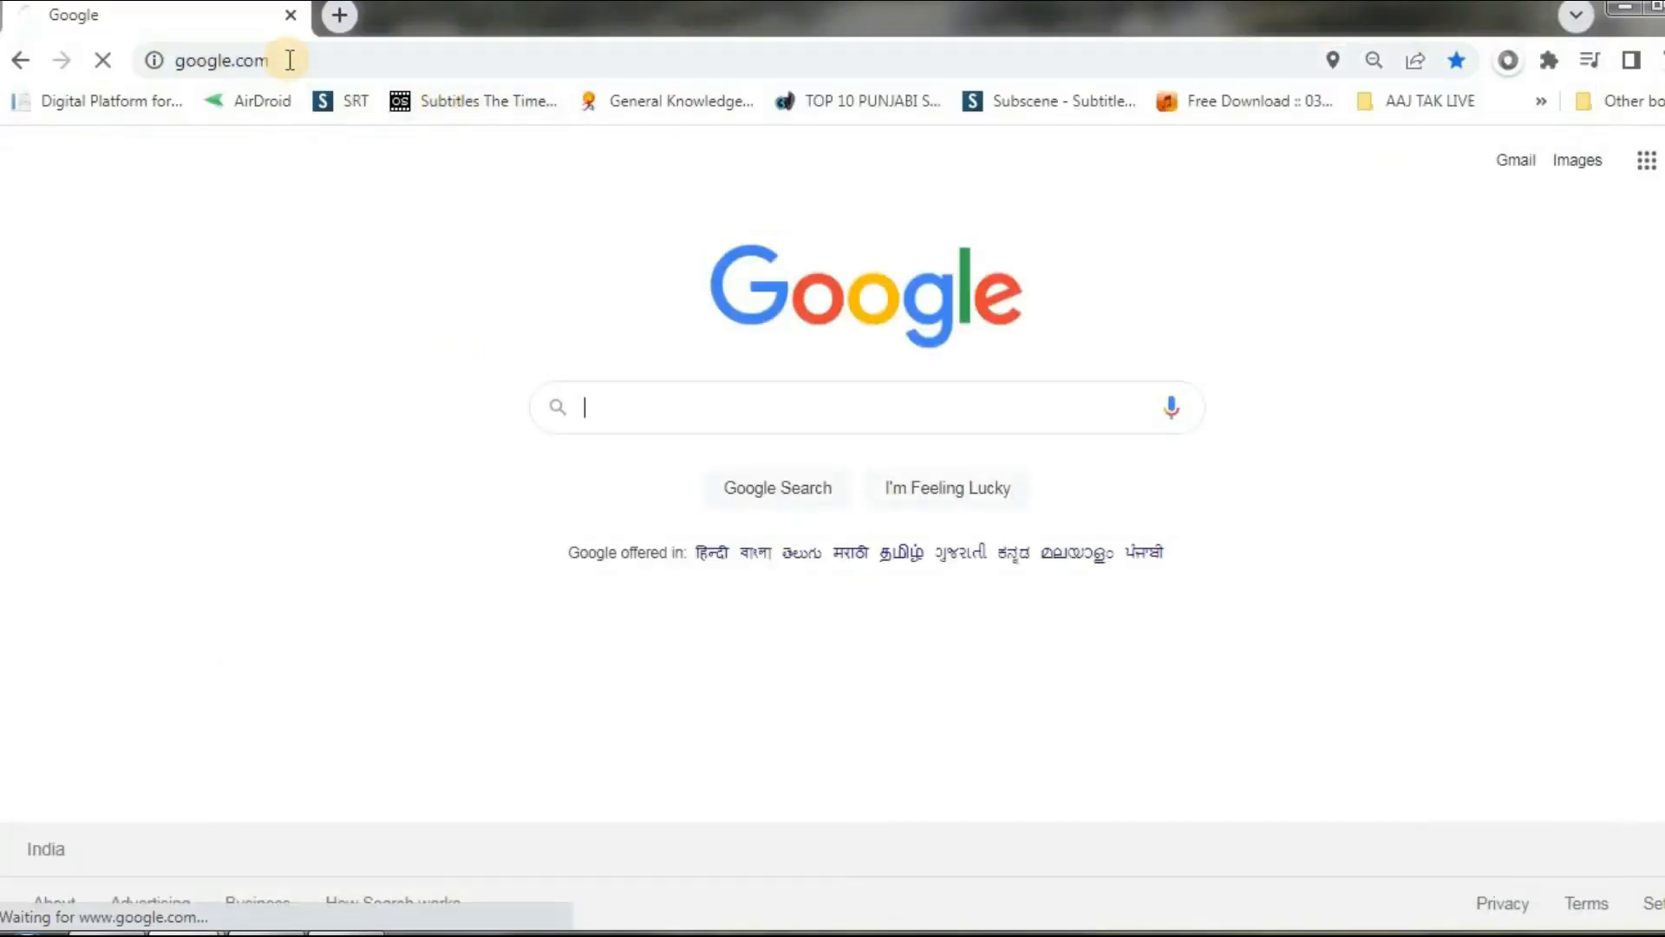
pyautogui.click(605, 408)
pyautogui.write('BROMARKERS DEMO FONT')
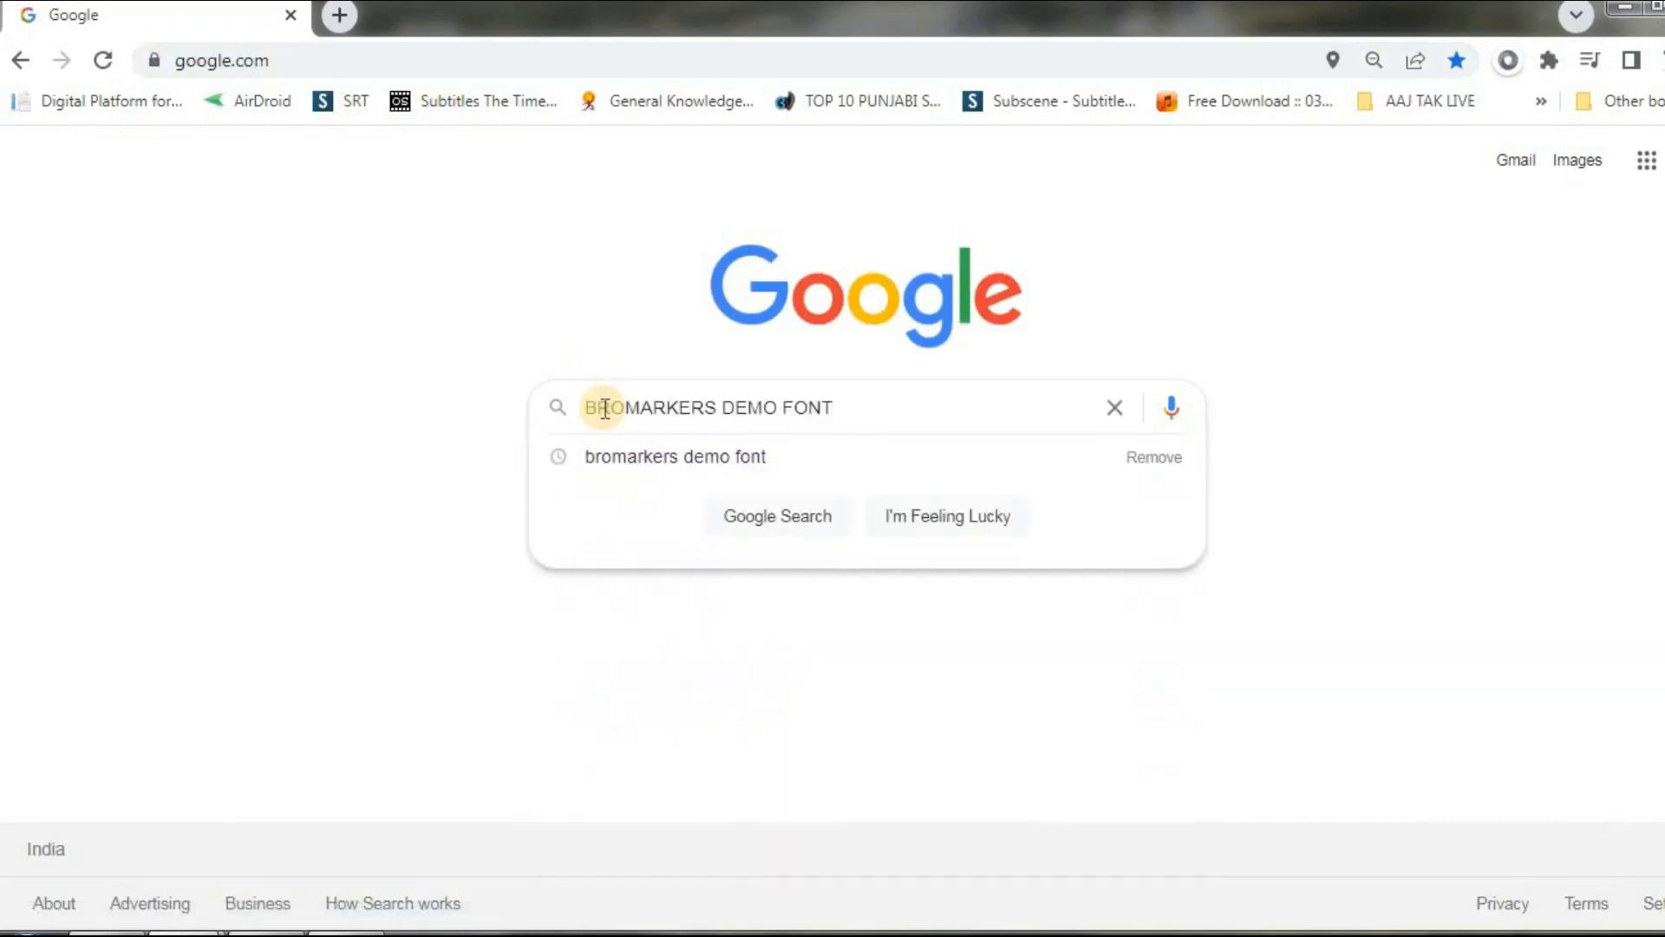
pyautogui.press('Return')
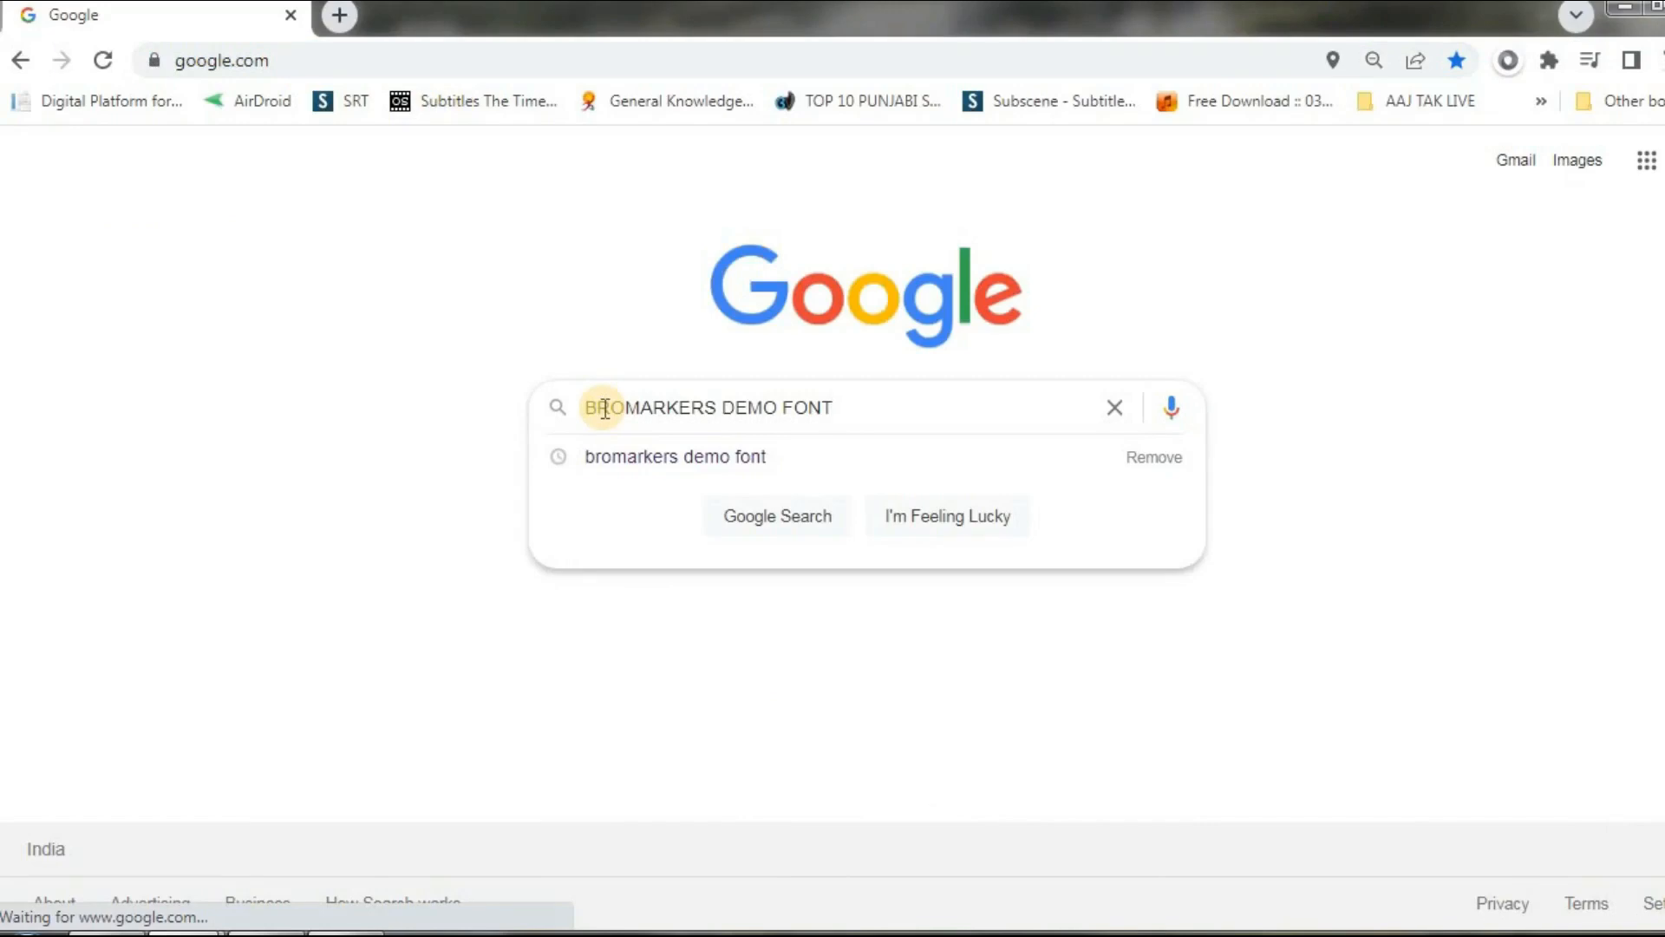
pyautogui.write('DOWNLOAD')
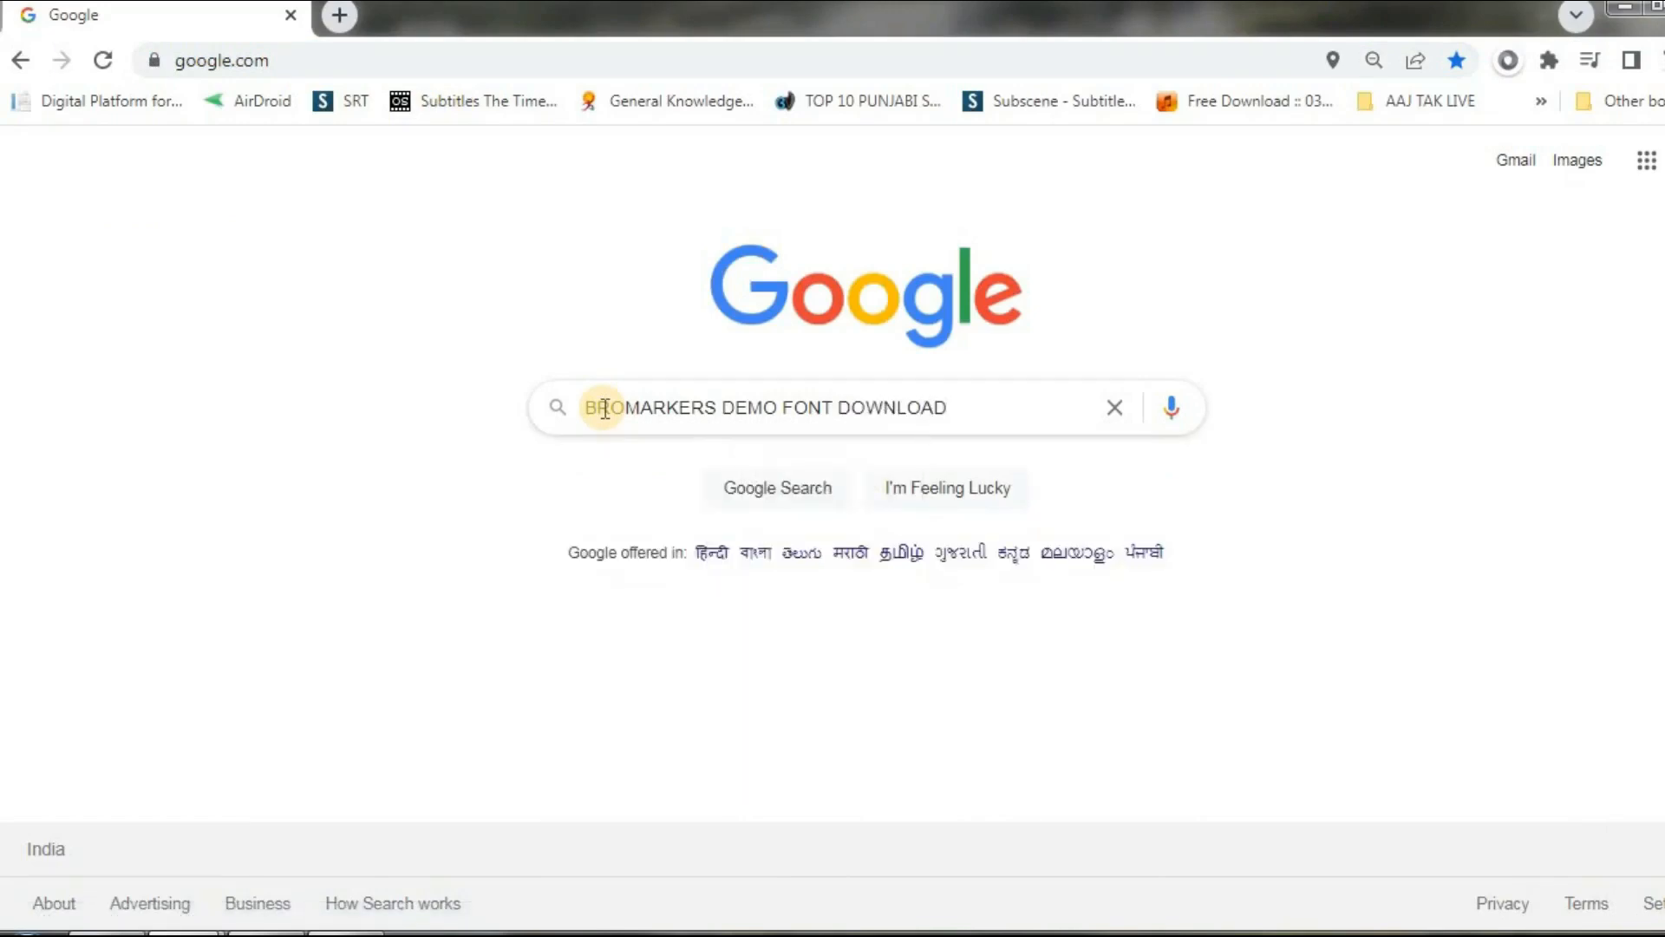
pyautogui.press('Return')
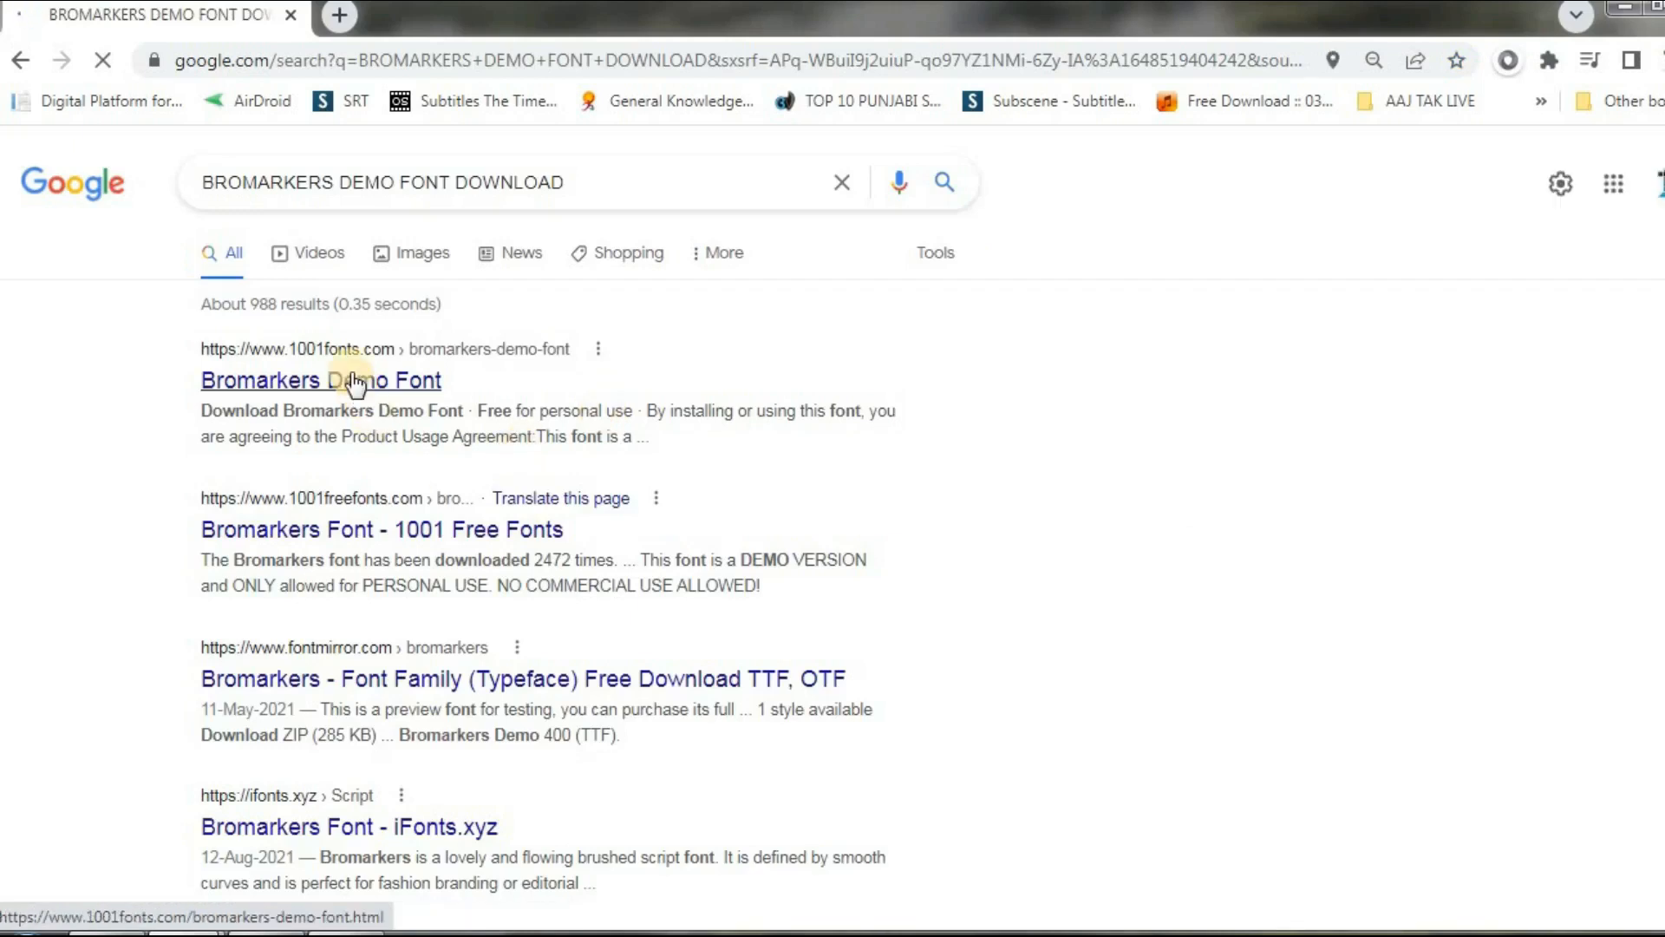
# Step: Download the Bromarkers Demo Font from the 1001fonts.com result, saving it as the bromarkers-demo ZIP archive in Downloads
pyautogui.click(355, 381)
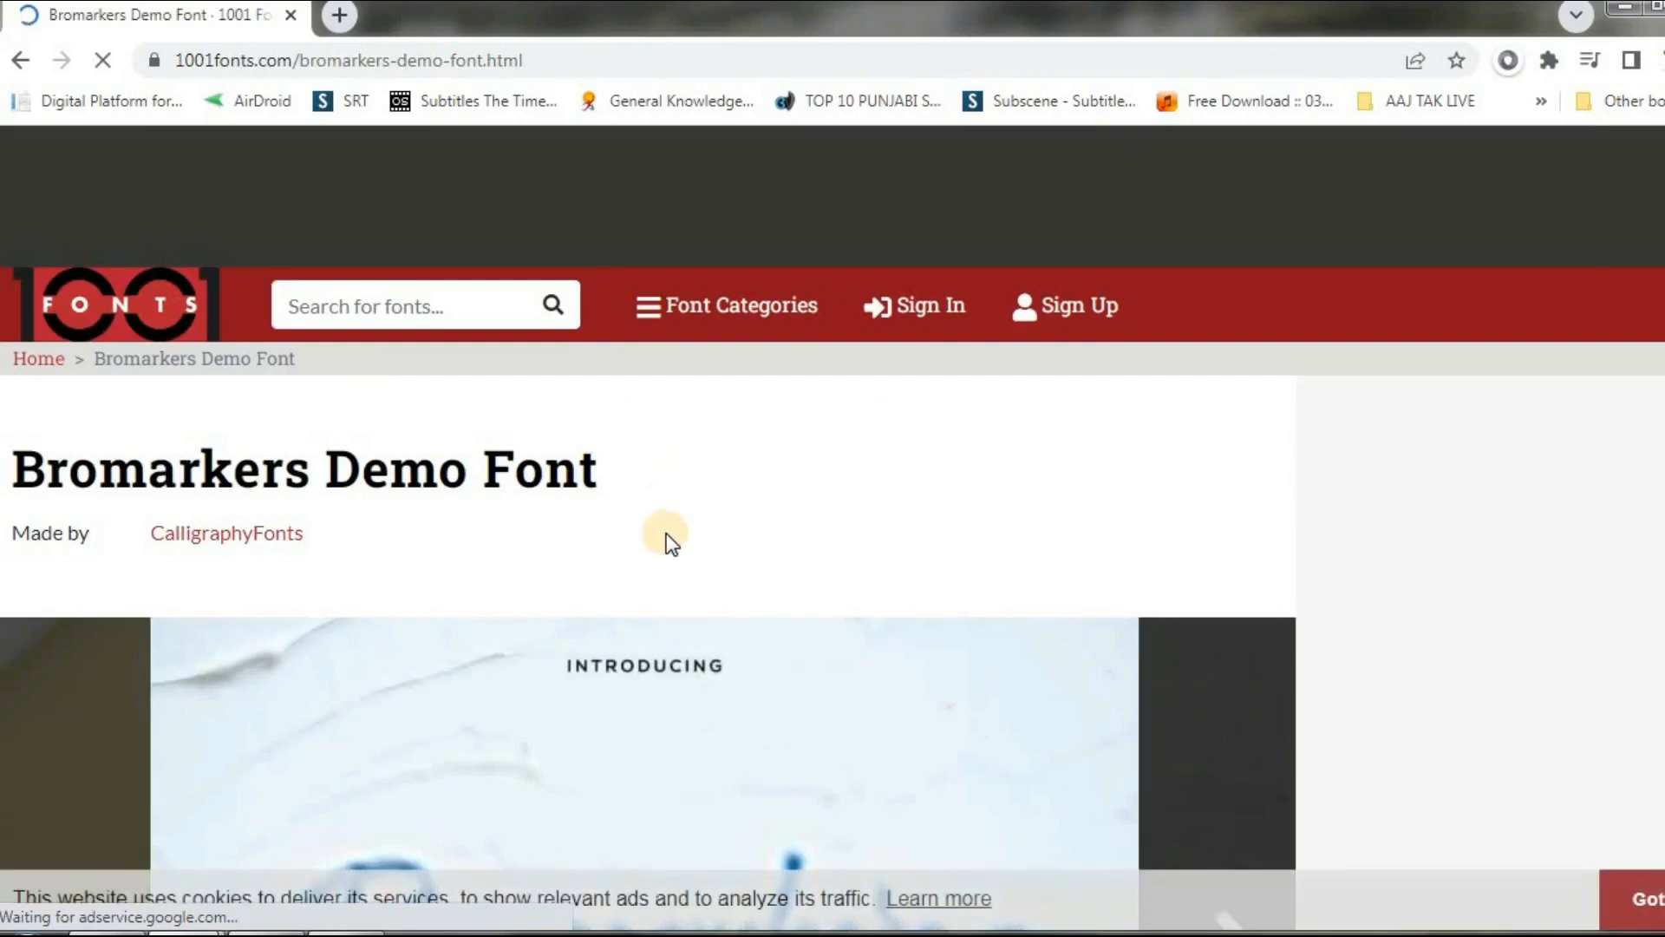
pyautogui.scroll(-5, 665, 540)
pyautogui.scroll(-2, 521, 589)
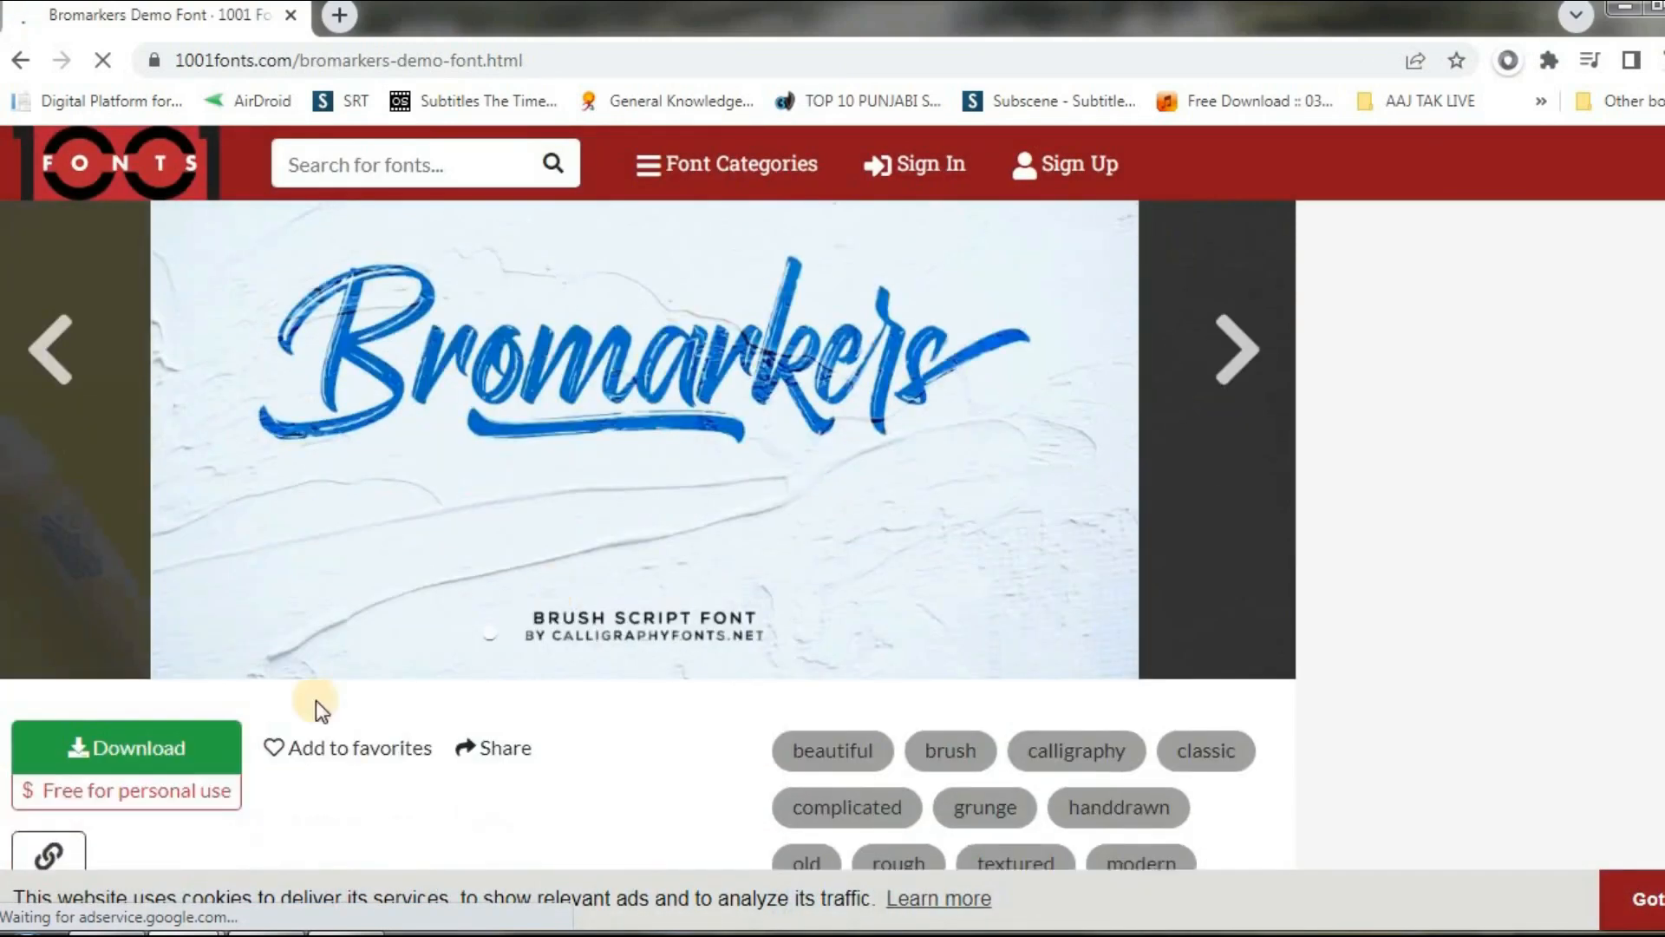
pyautogui.click(82, 704)
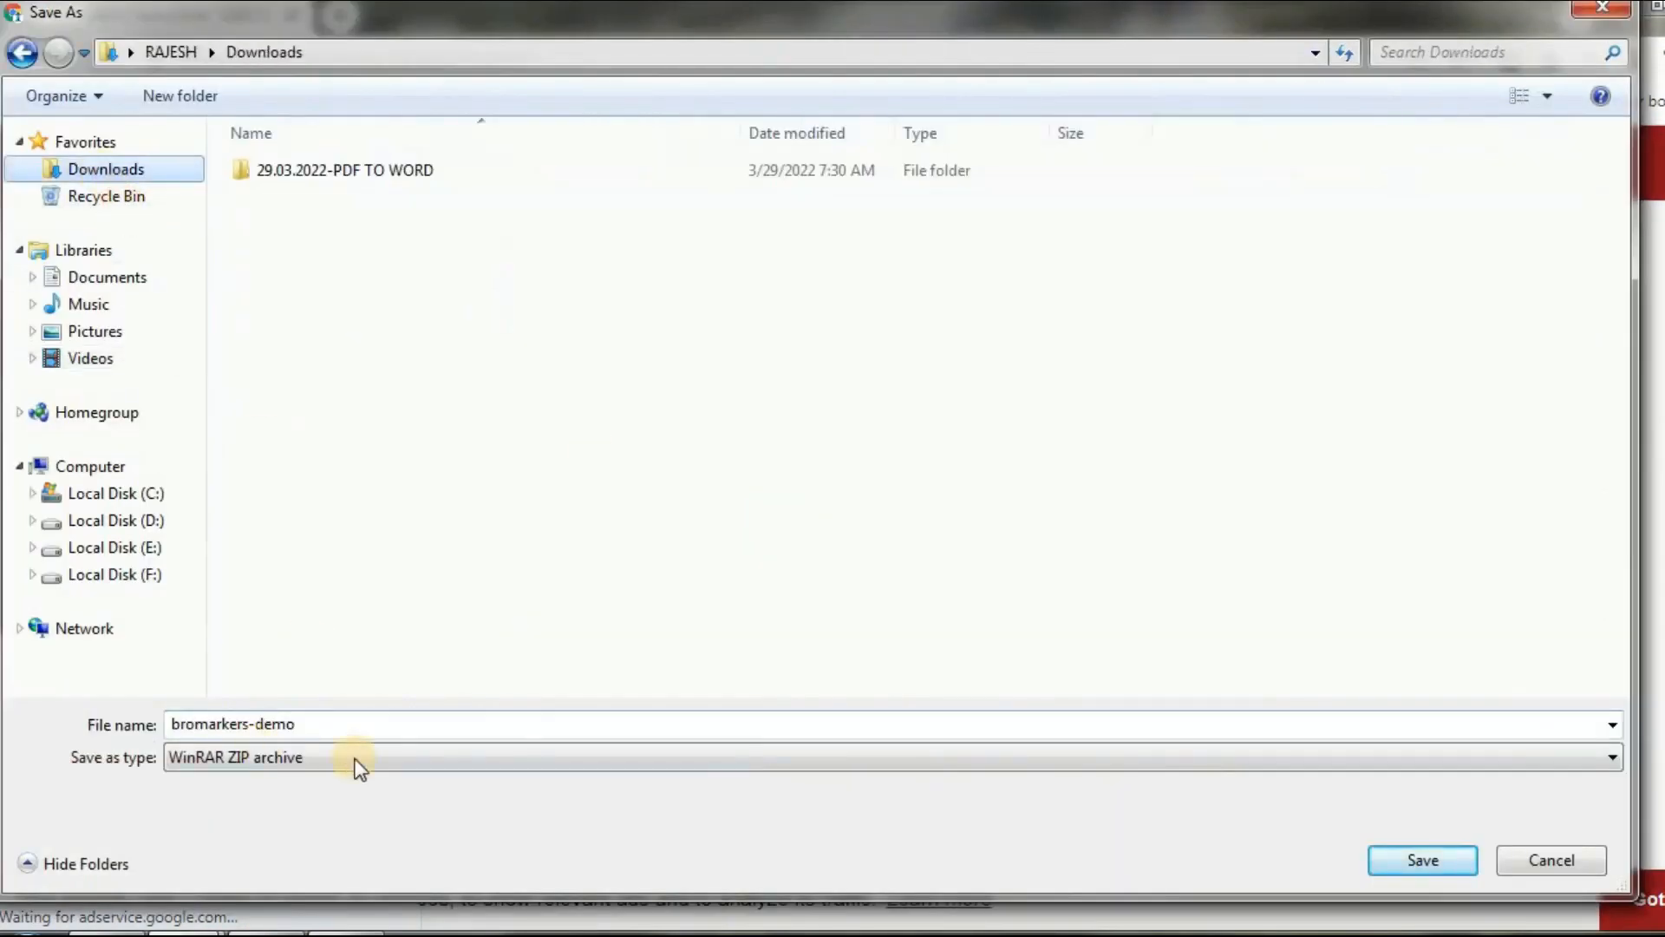
pyautogui.click(1426, 861)
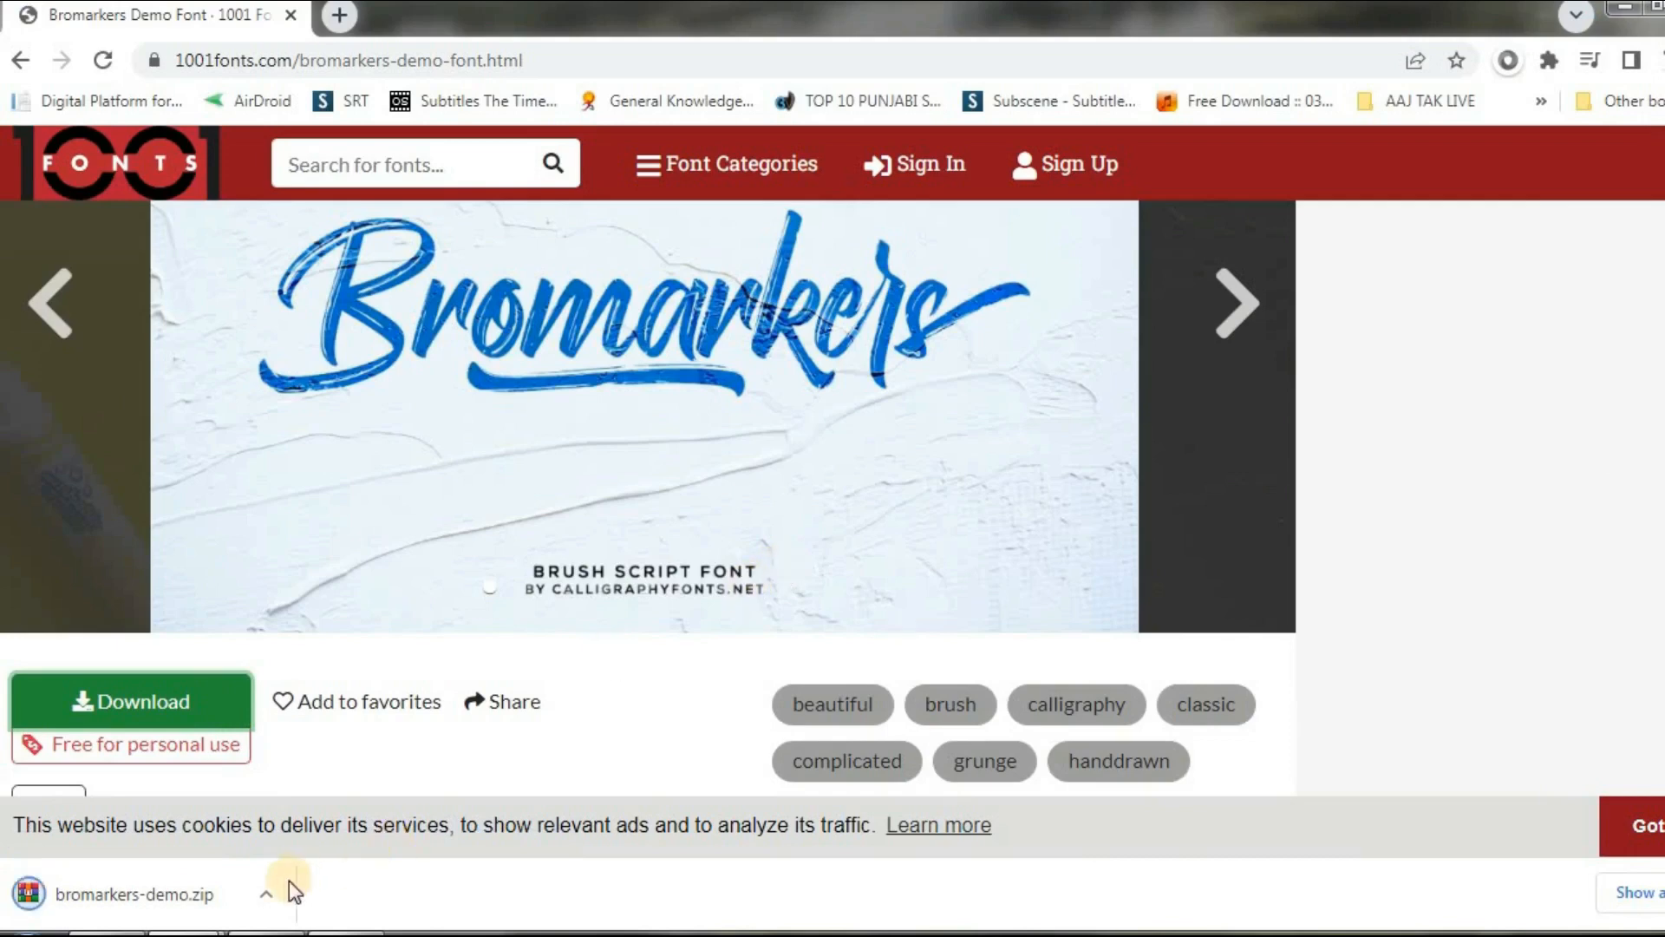
# Step: Extract the downloaded bromarkers-demo archive into its own bromarkers-demo folder within Downloads and open that folder
pyautogui.click(266, 892)
pyautogui.click(305, 804)
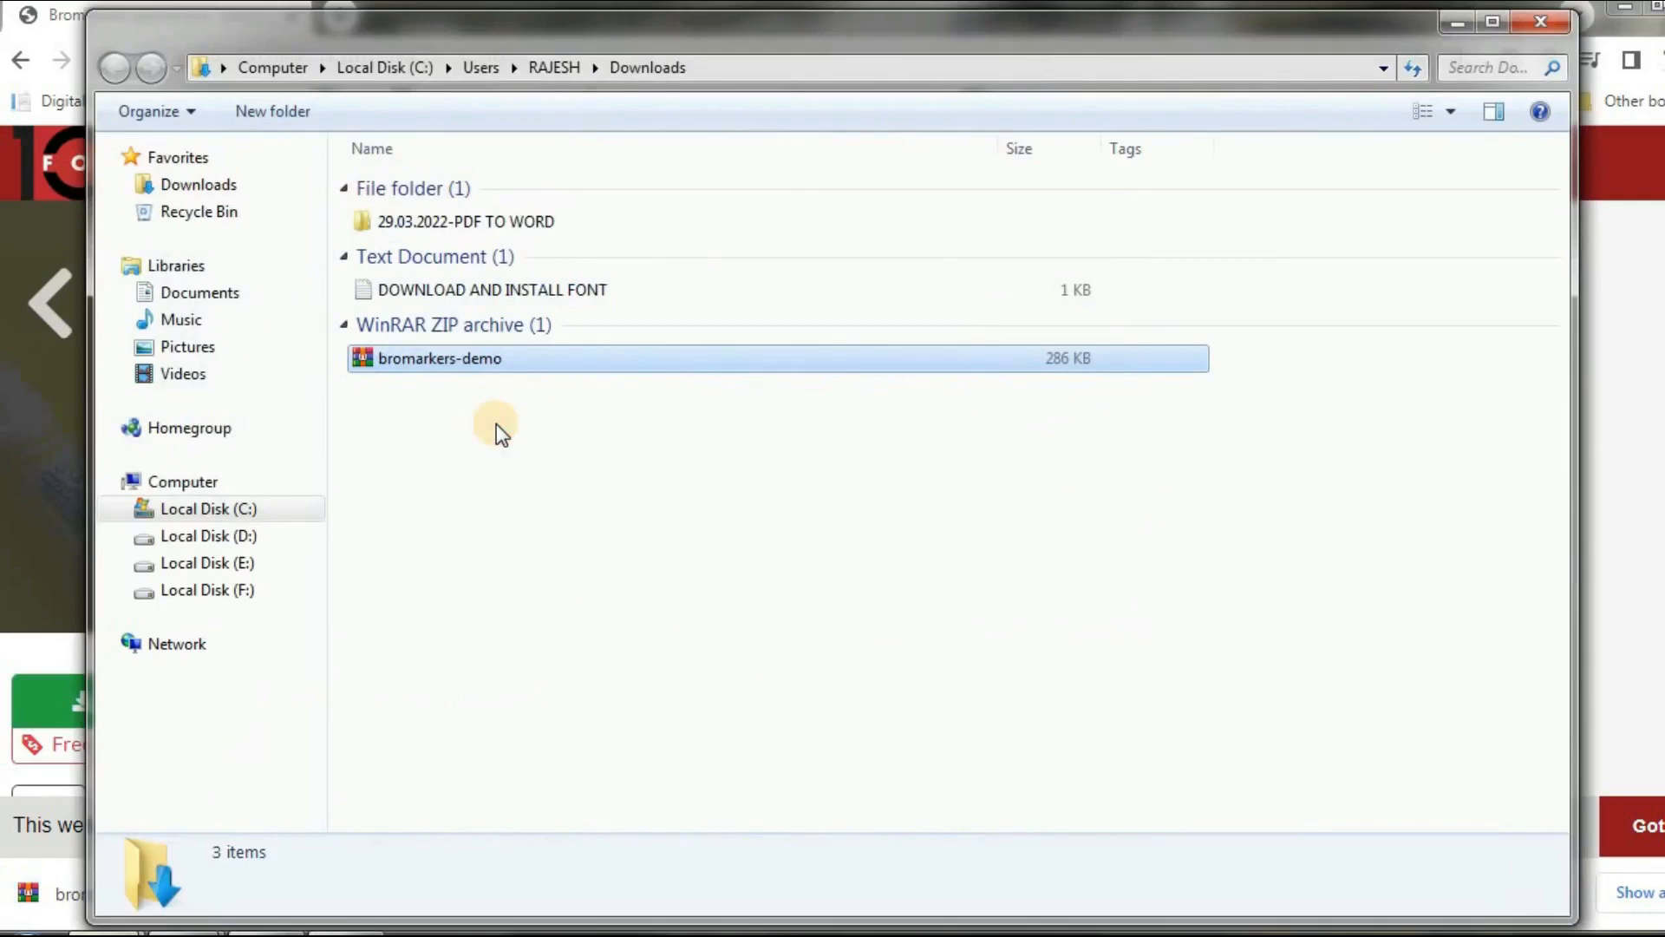
pyautogui.click(421, 364)
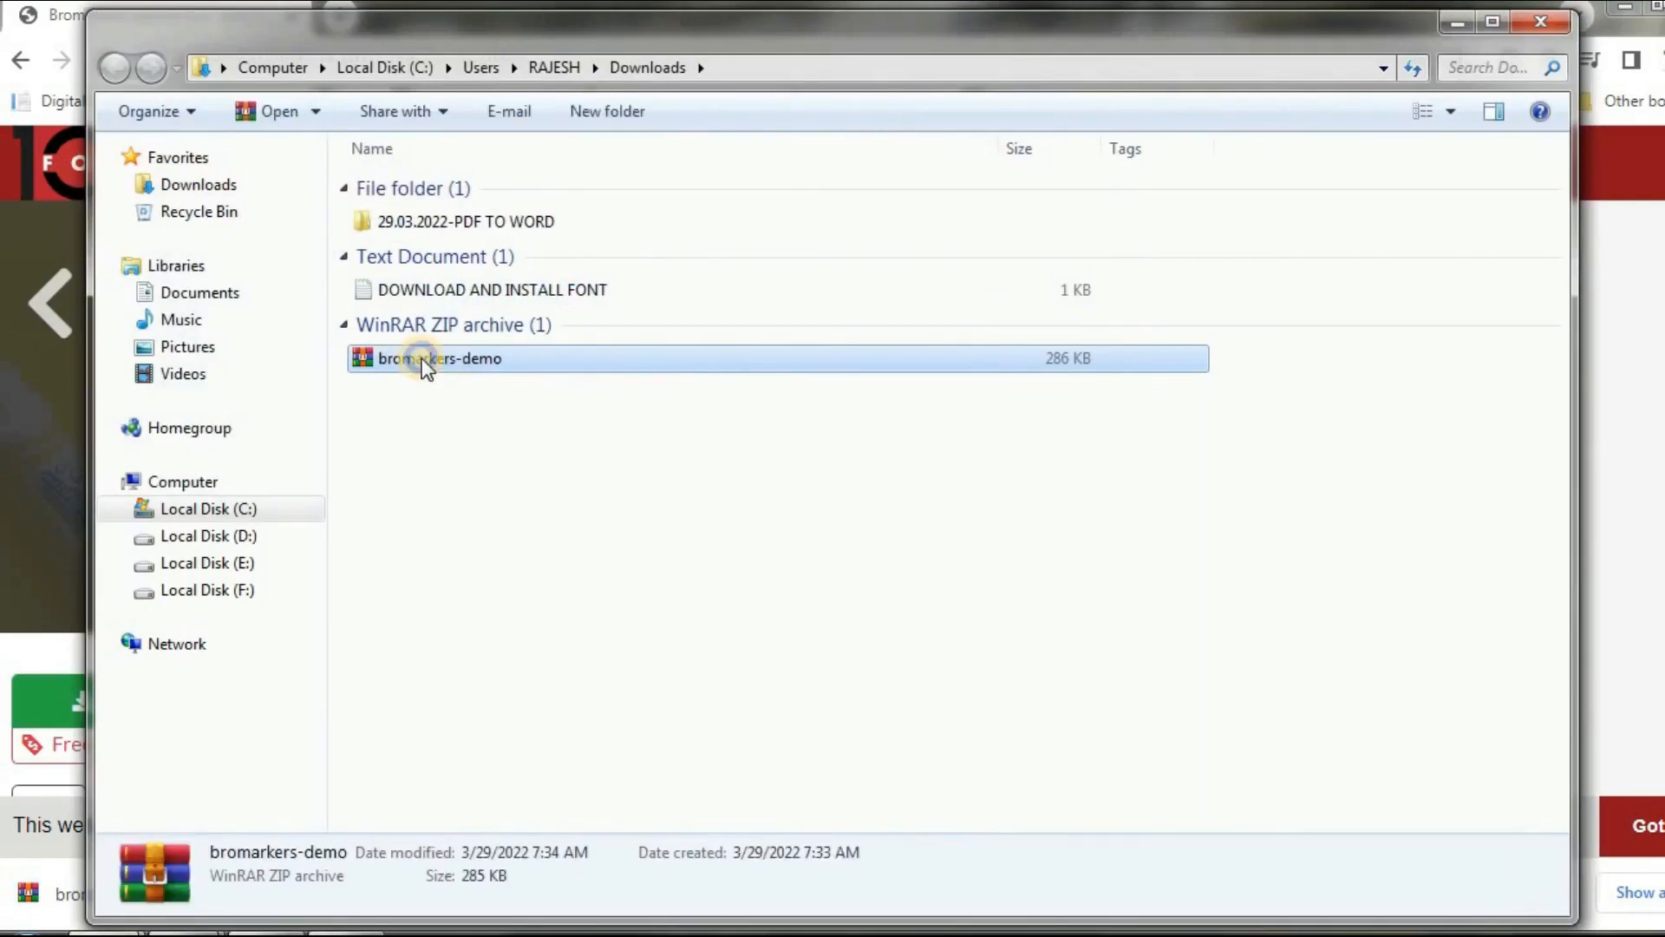
pyautogui.rightClick(422, 357)
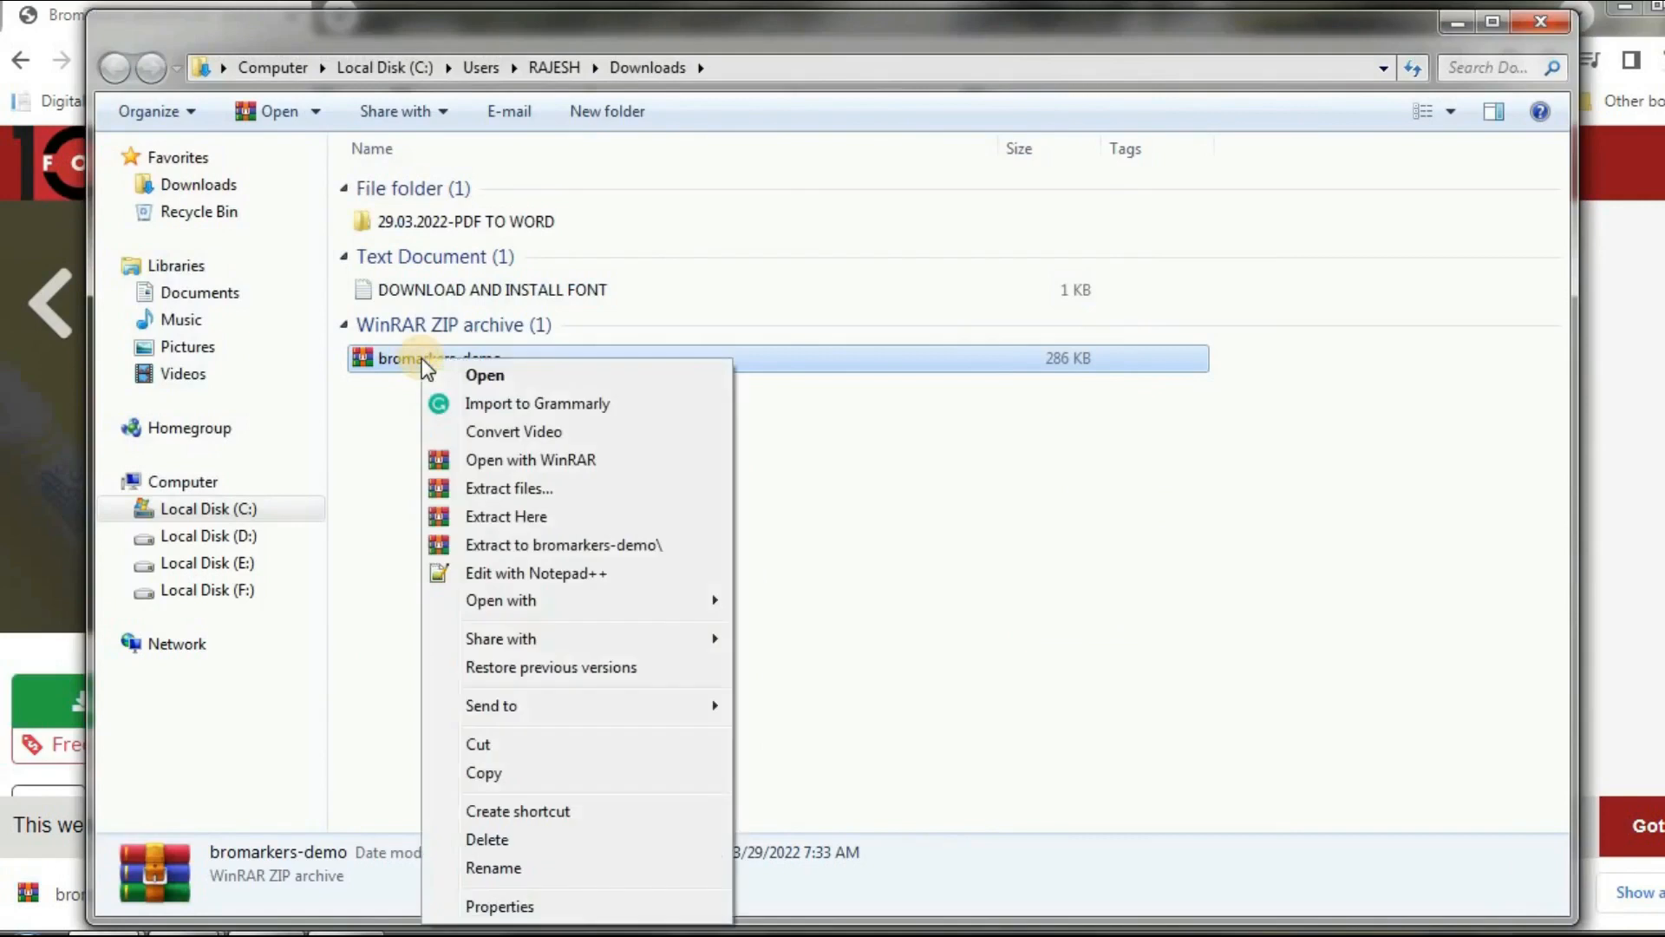
pyautogui.click(527, 545)
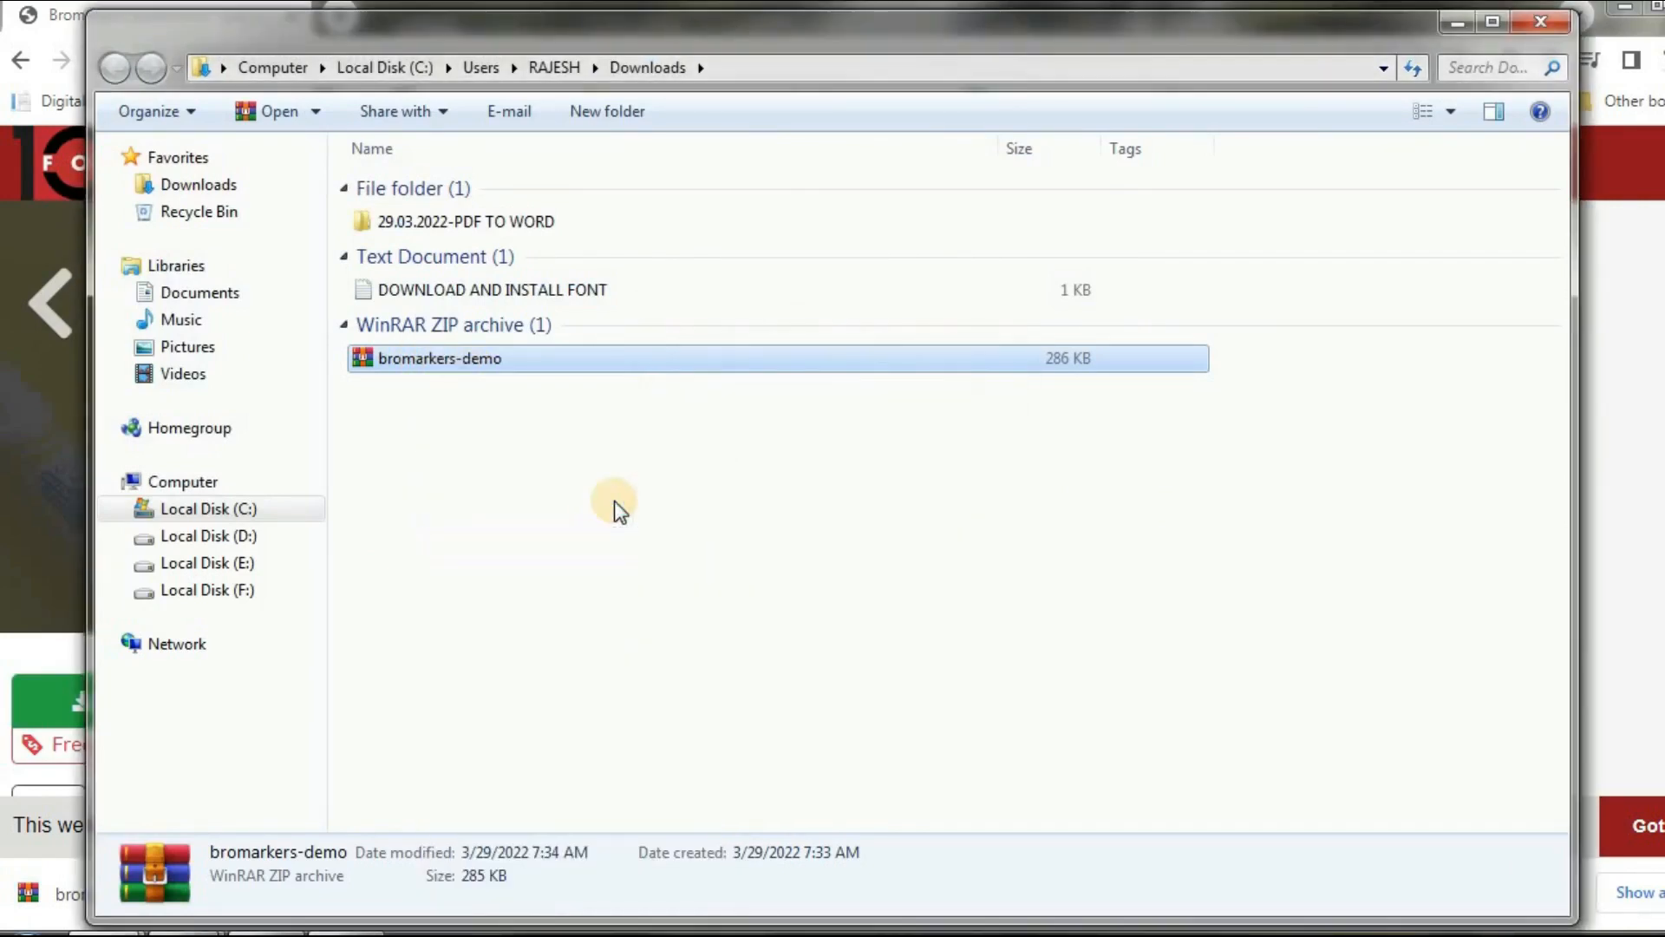
pyautogui.doubleClick(435, 241)
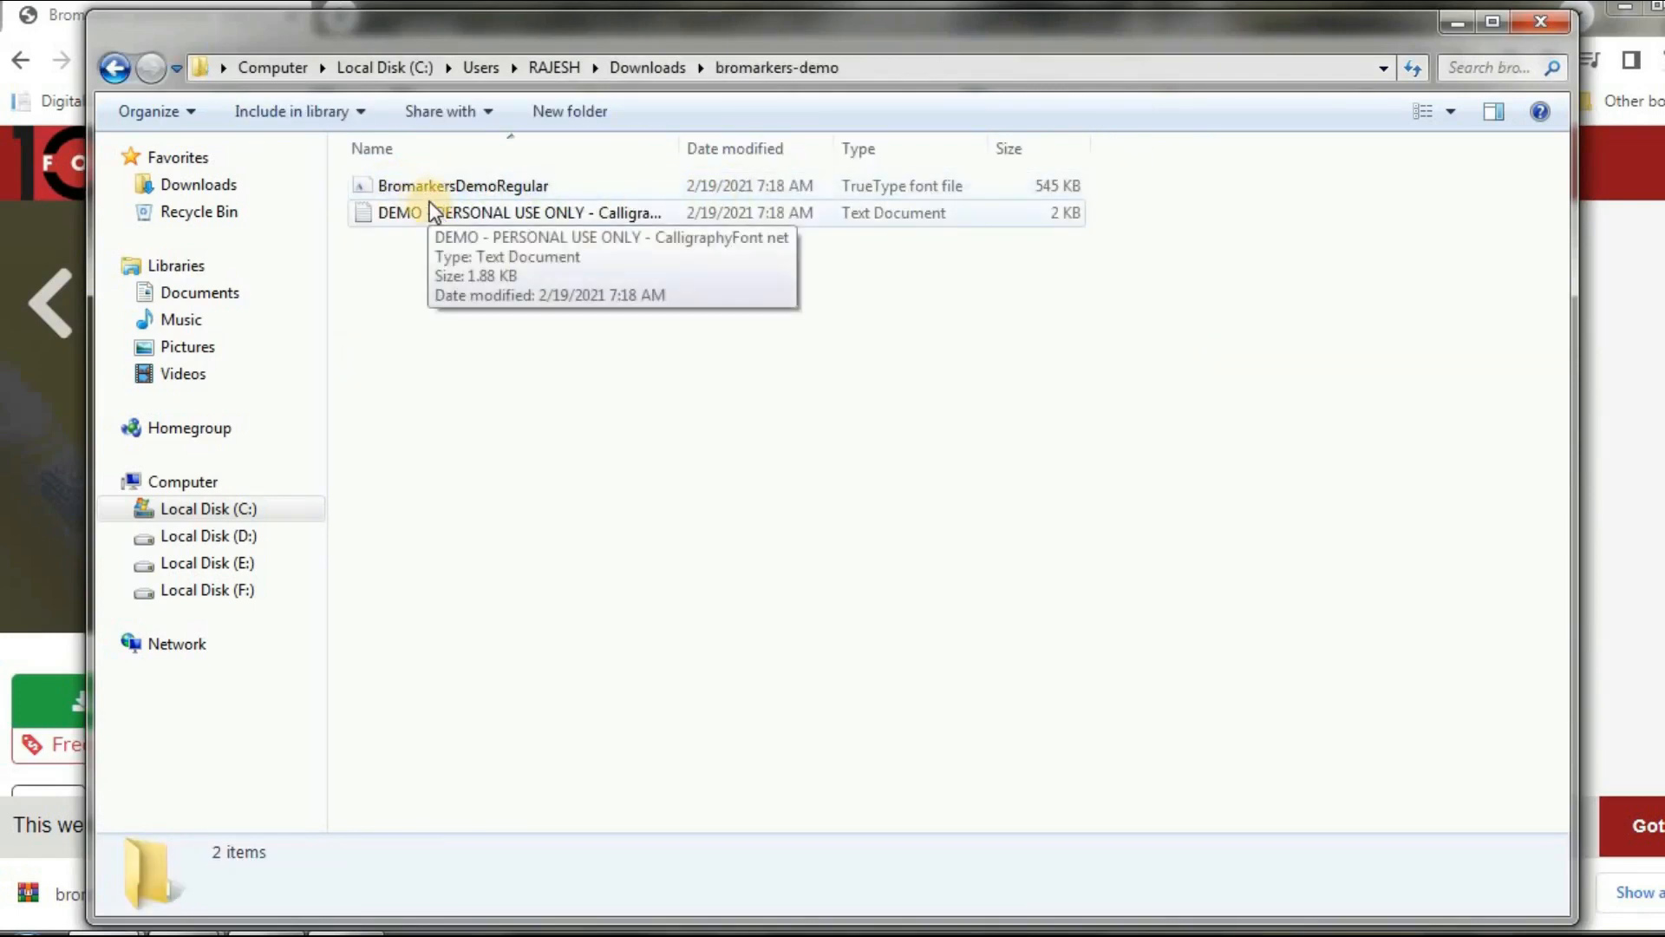
# Step: Open the Windows Control Panel in a maximized window and show the installed fonts
pyautogui.click(30, 930)
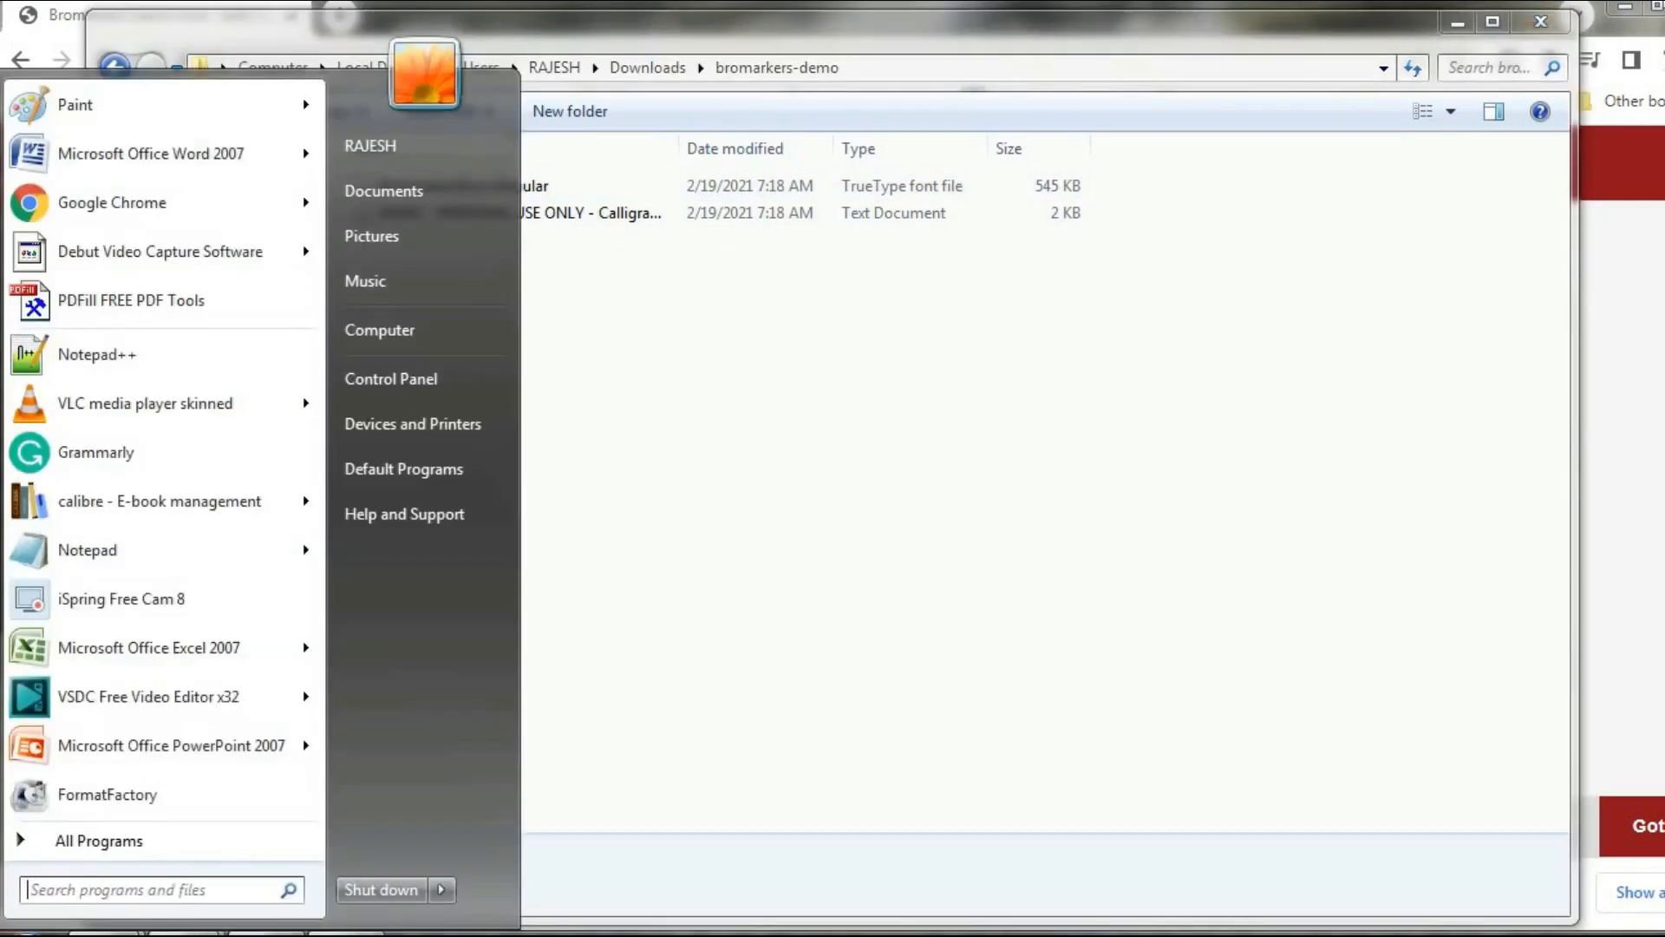
pyautogui.click(392, 377)
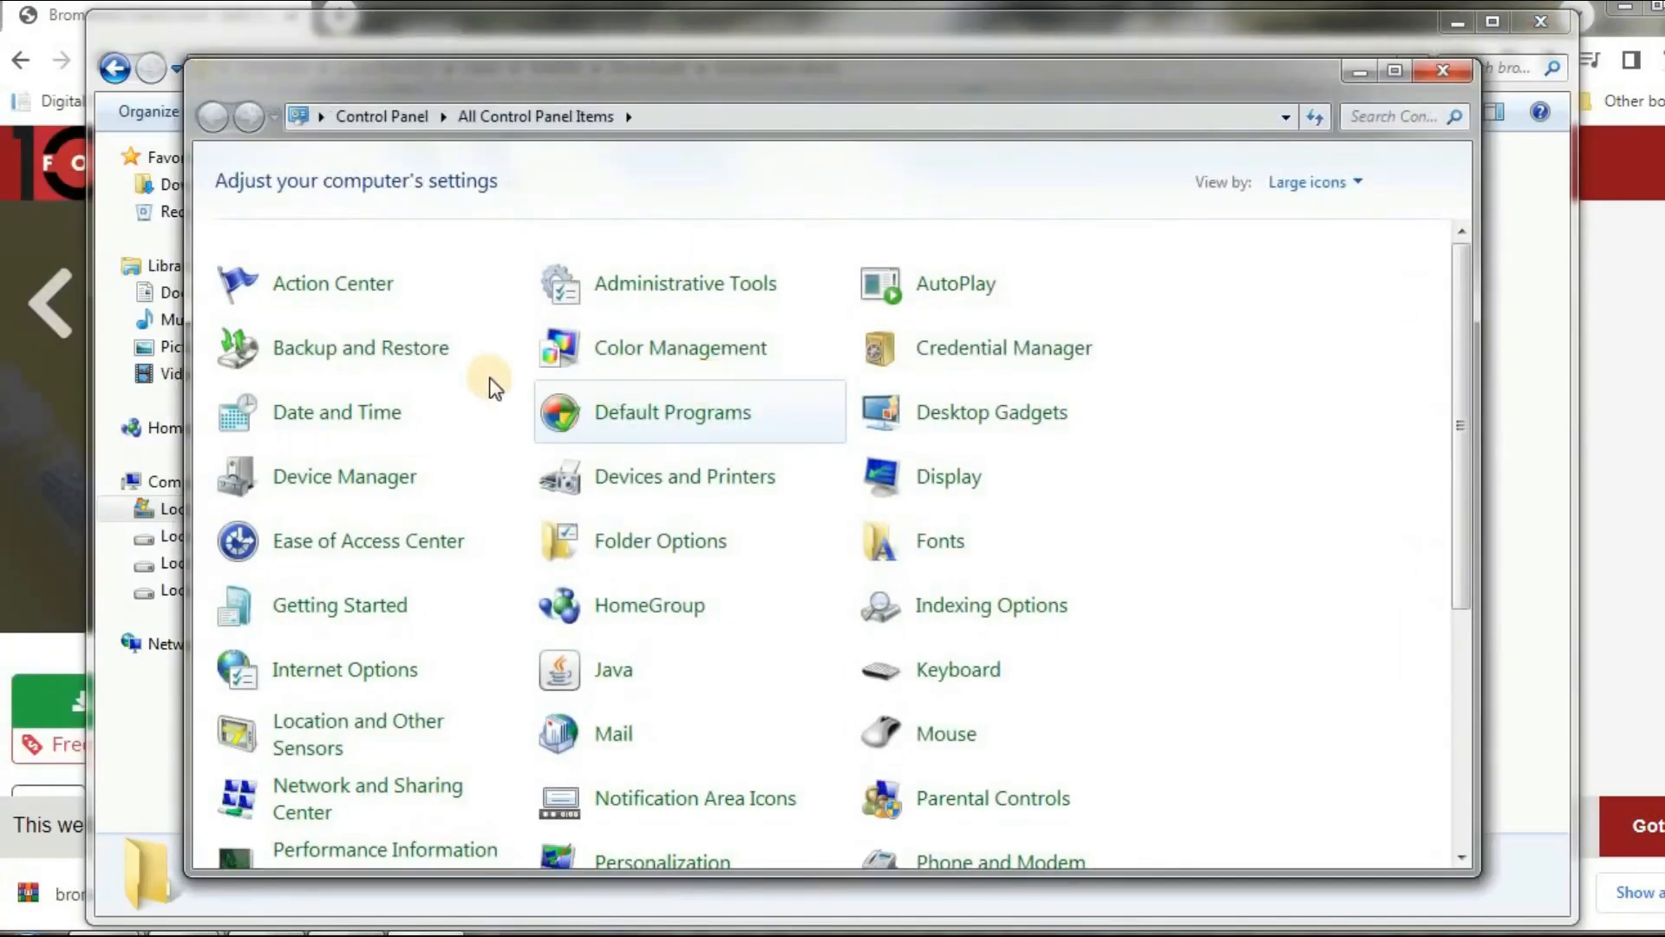
pyautogui.click(1392, 69)
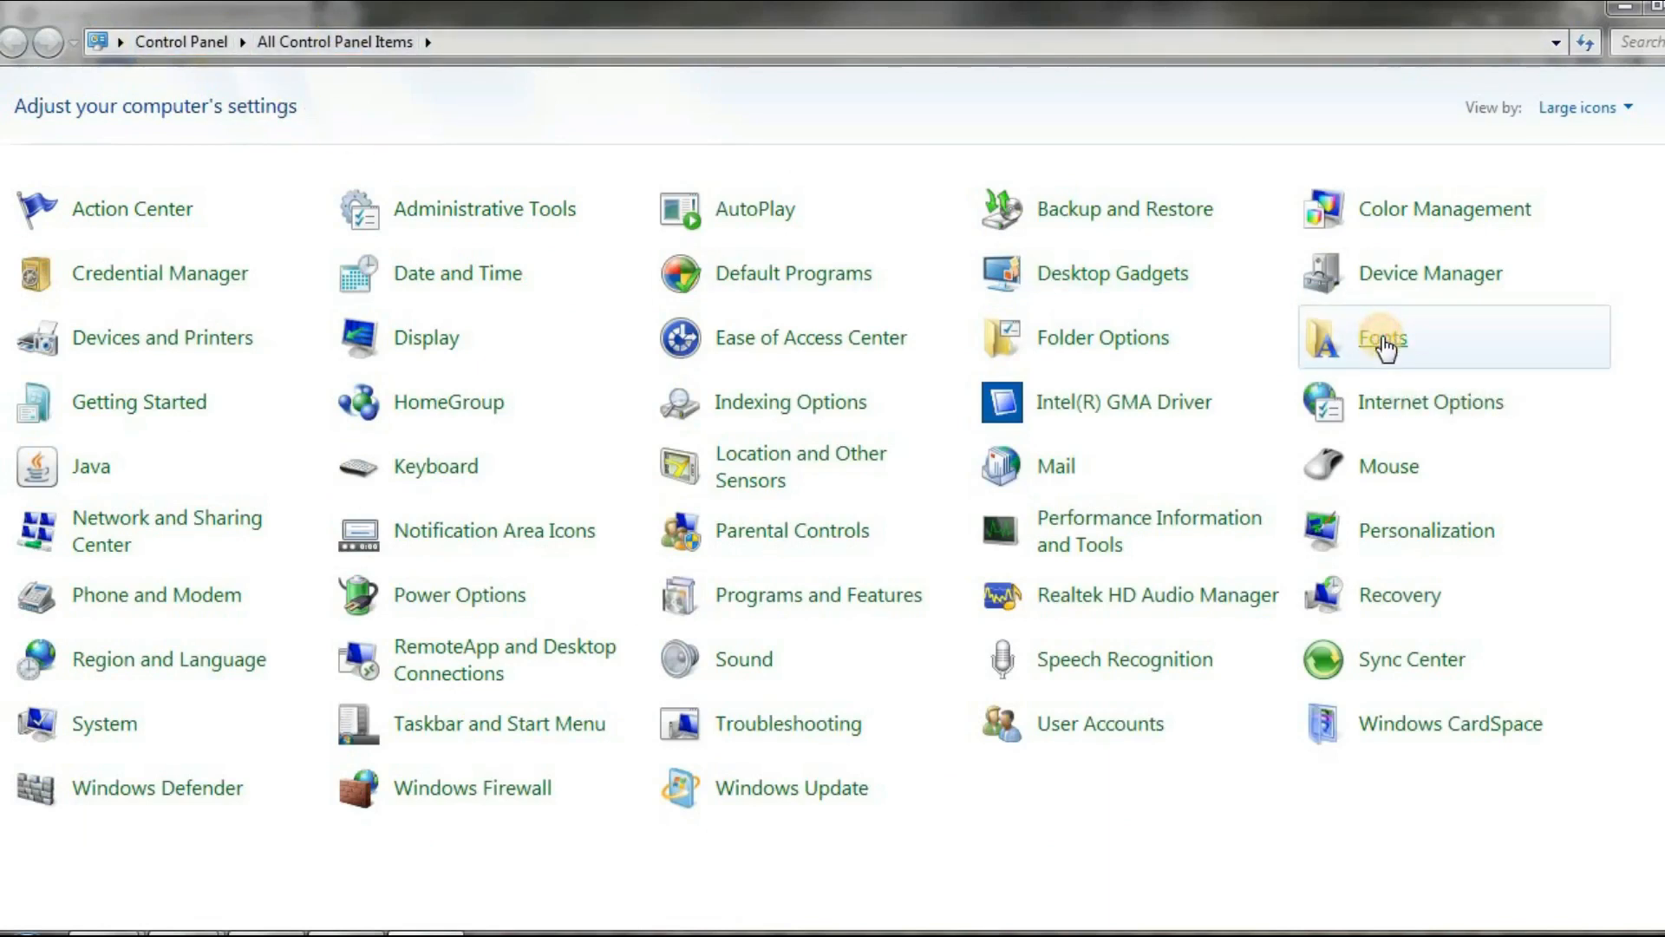
pyautogui.click(1385, 350)
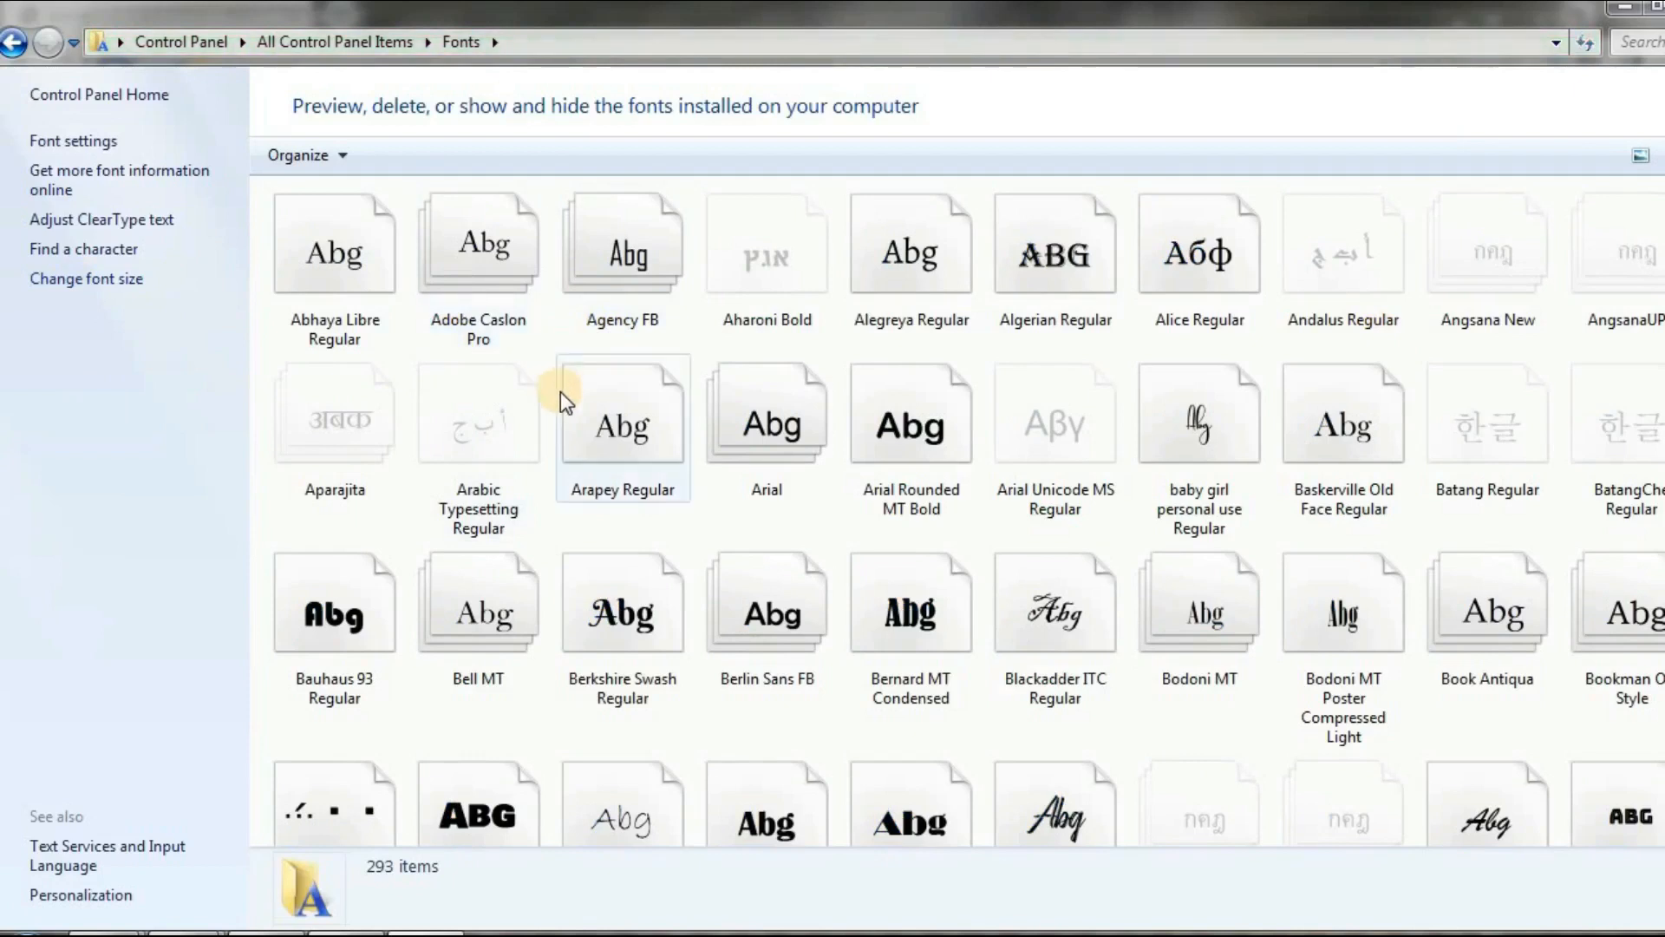
pyautogui.rightClick(549, 328)
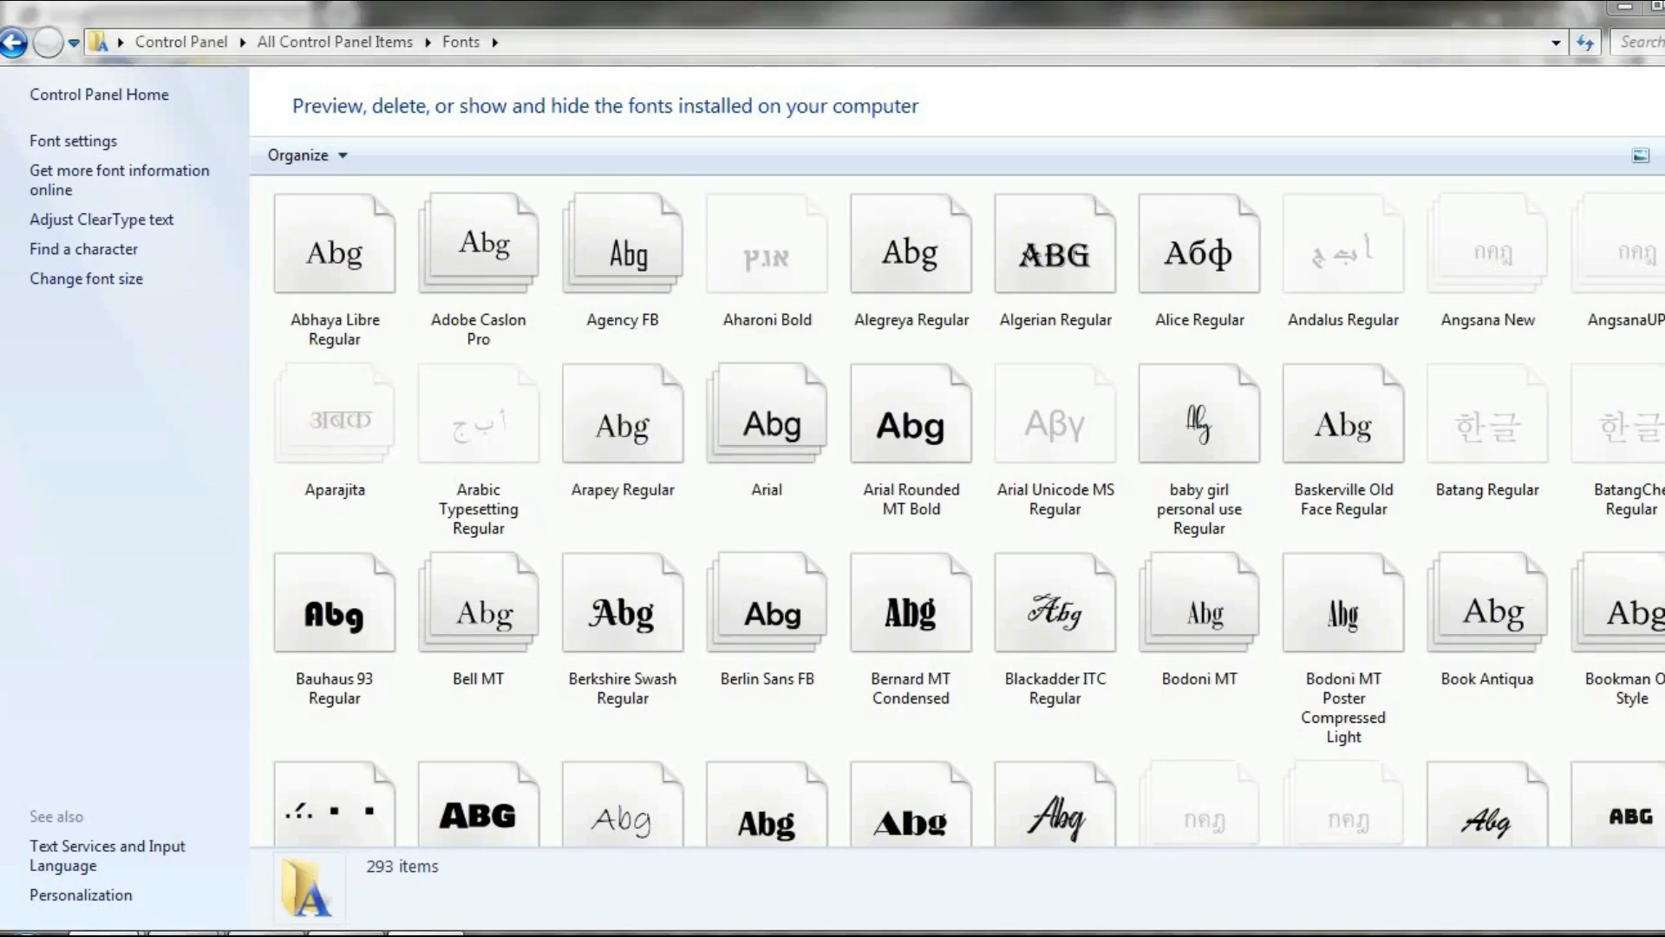
# Step: Copy the BromarkersDemoRegular font file from the bromarkers-demo folder in Downloads and return to the Fonts window
pyautogui.click(141, 825)
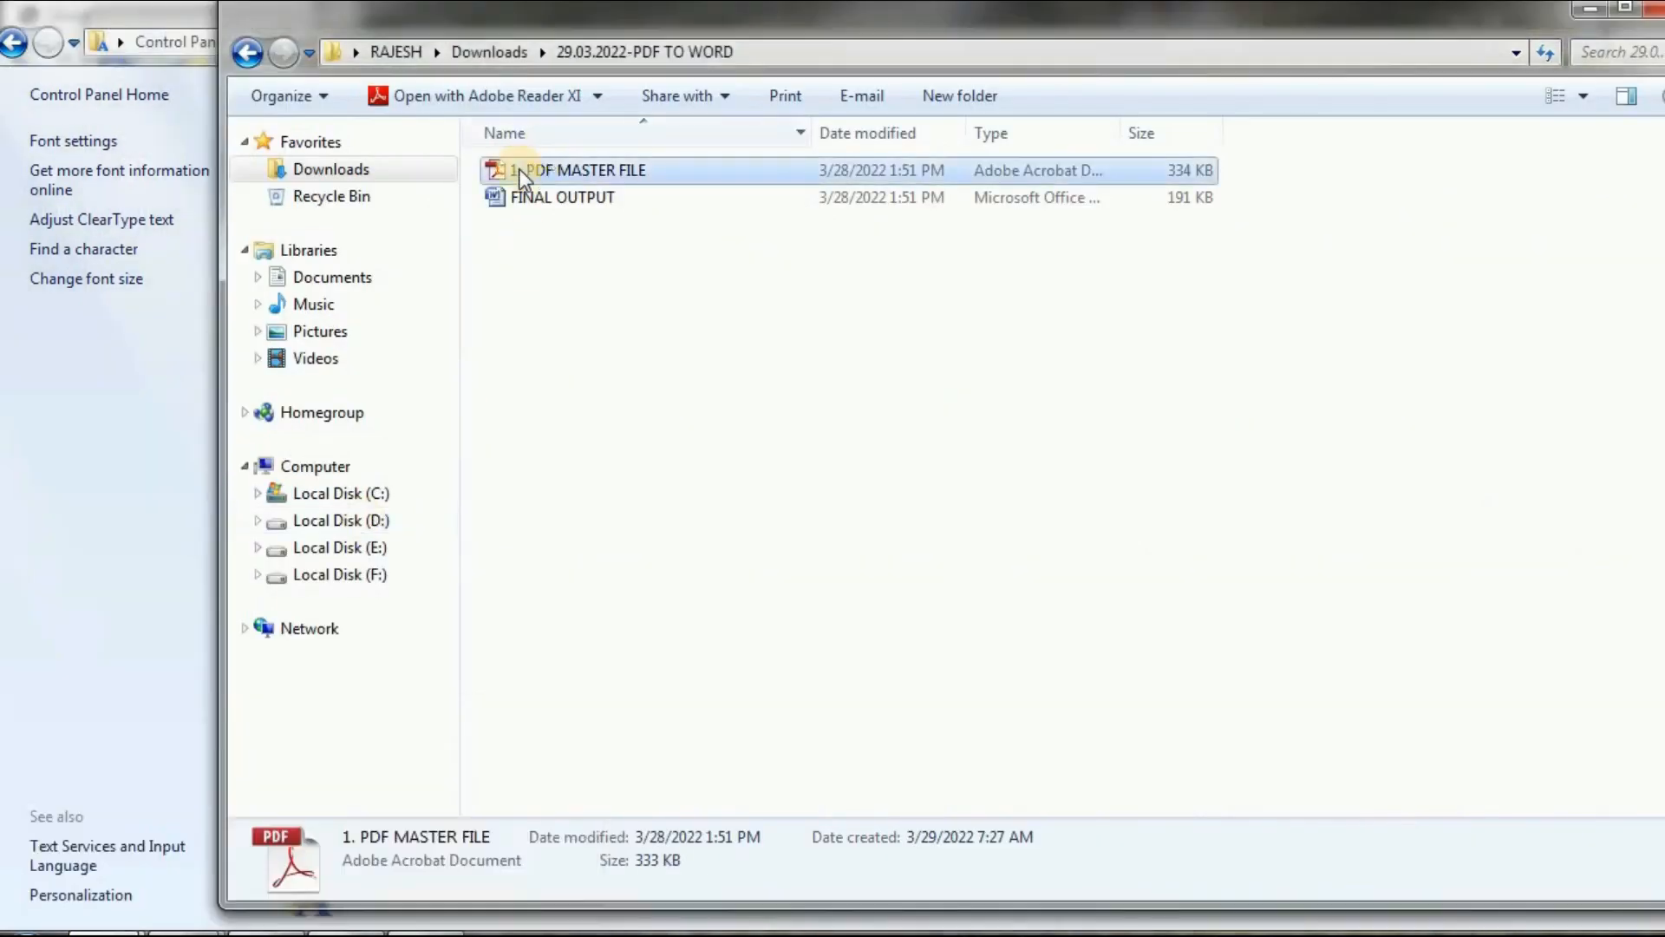
pyautogui.click(330, 170)
pyautogui.doubleClick(555, 171)
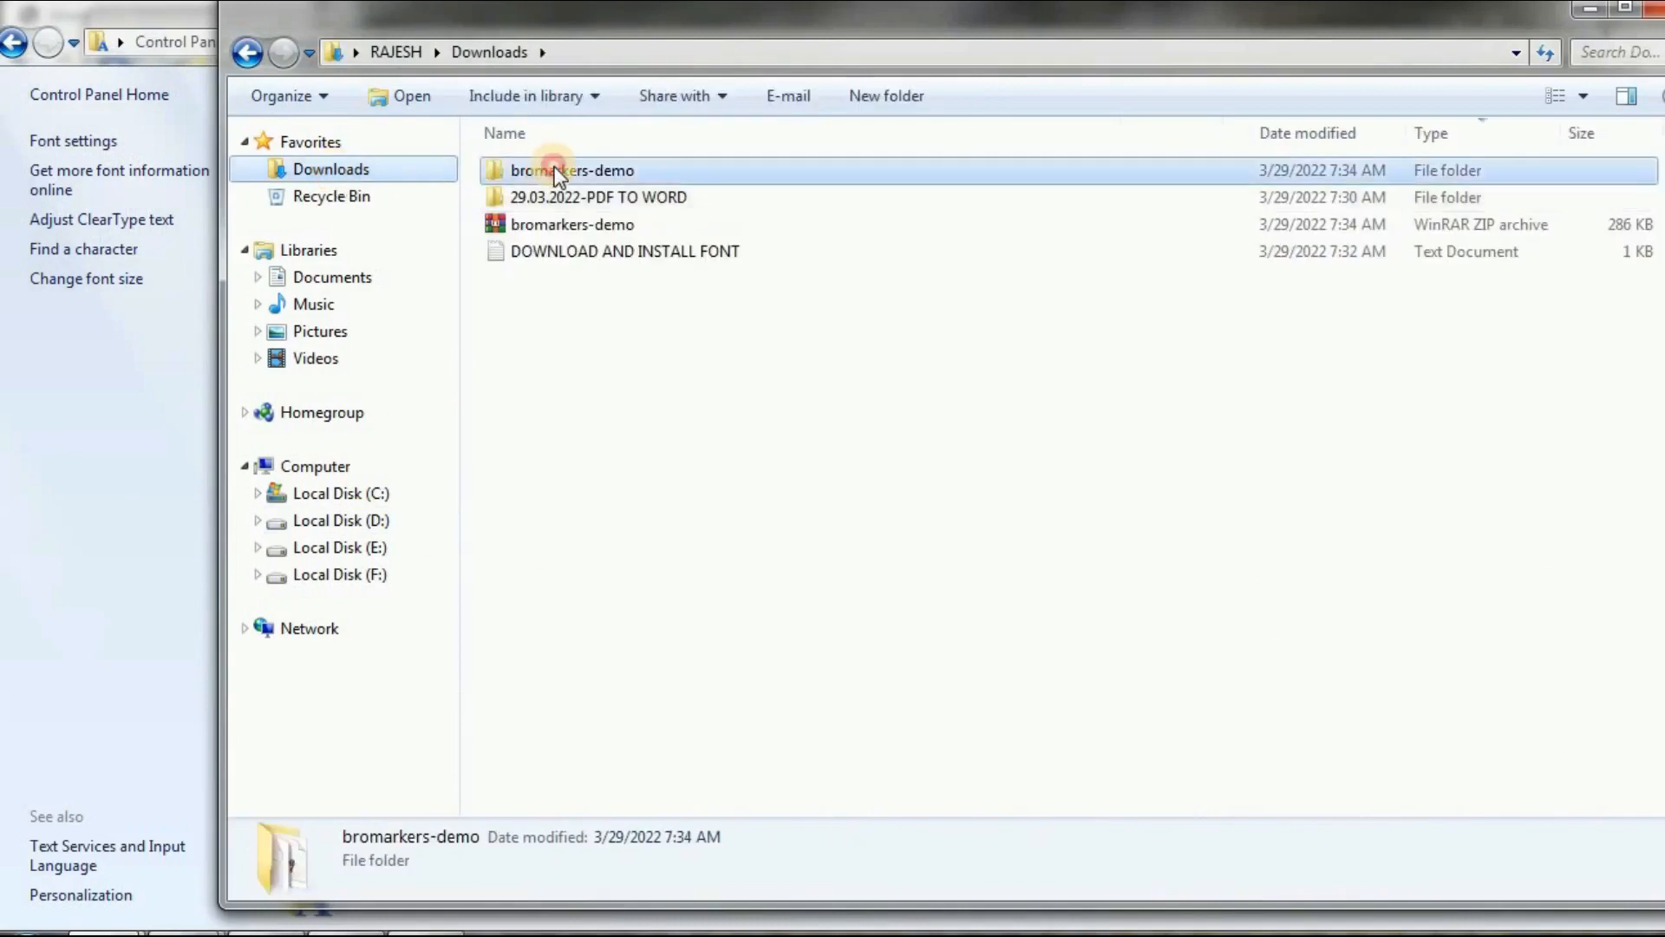
pyautogui.click(558, 173)
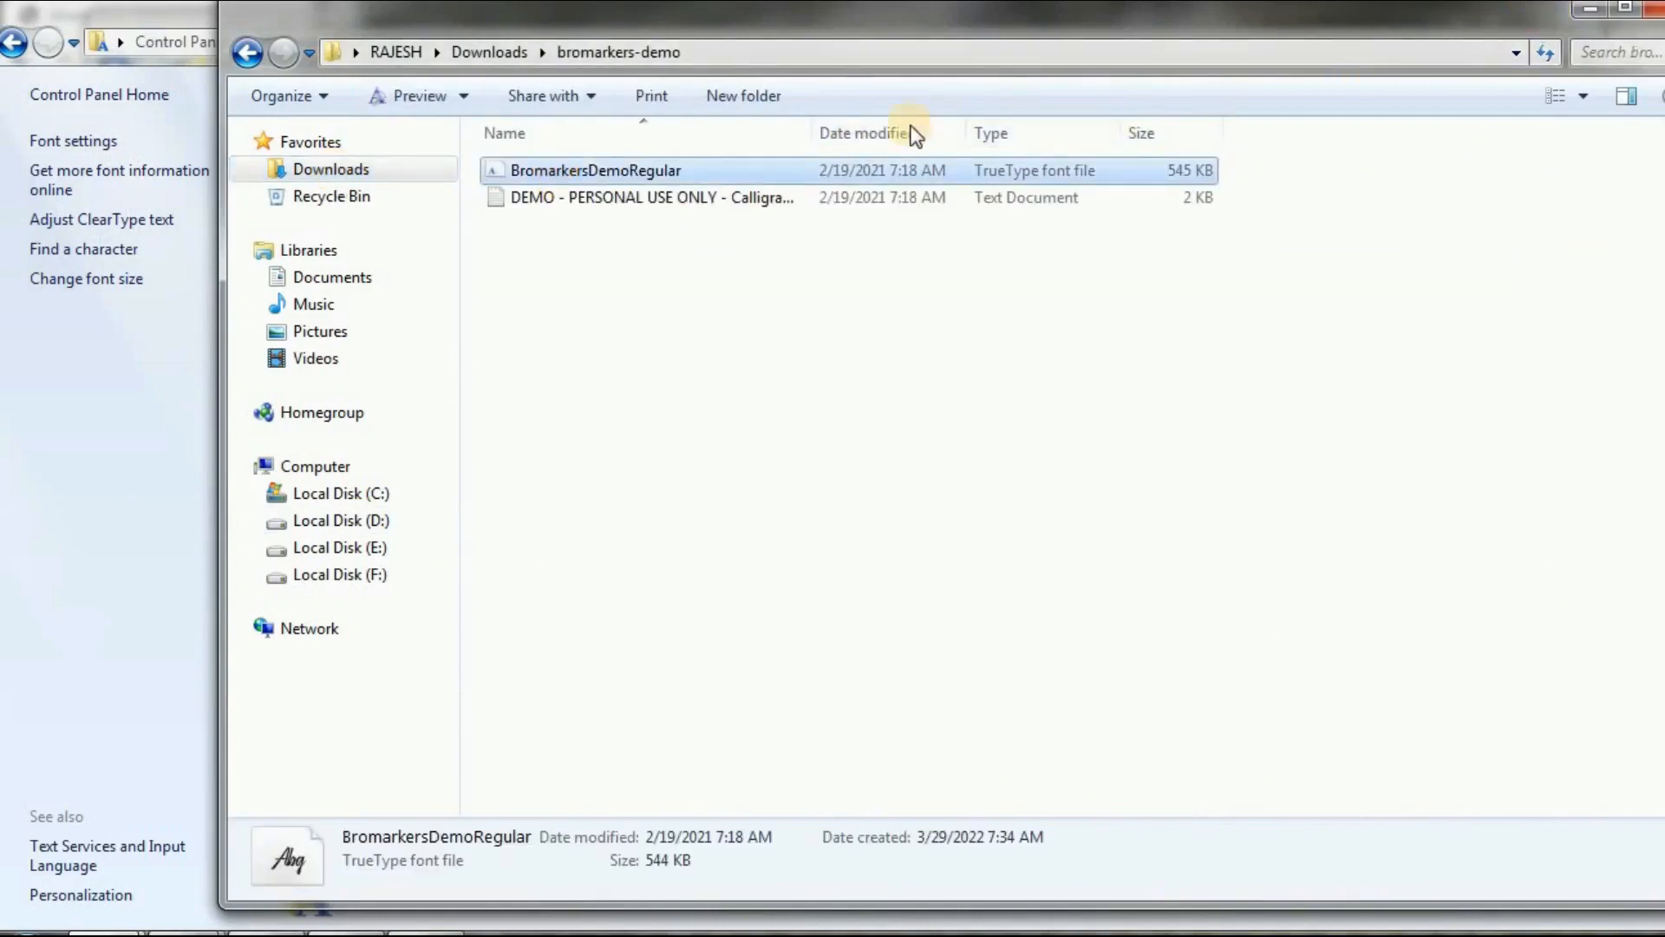
pyautogui.rightClick(636, 177)
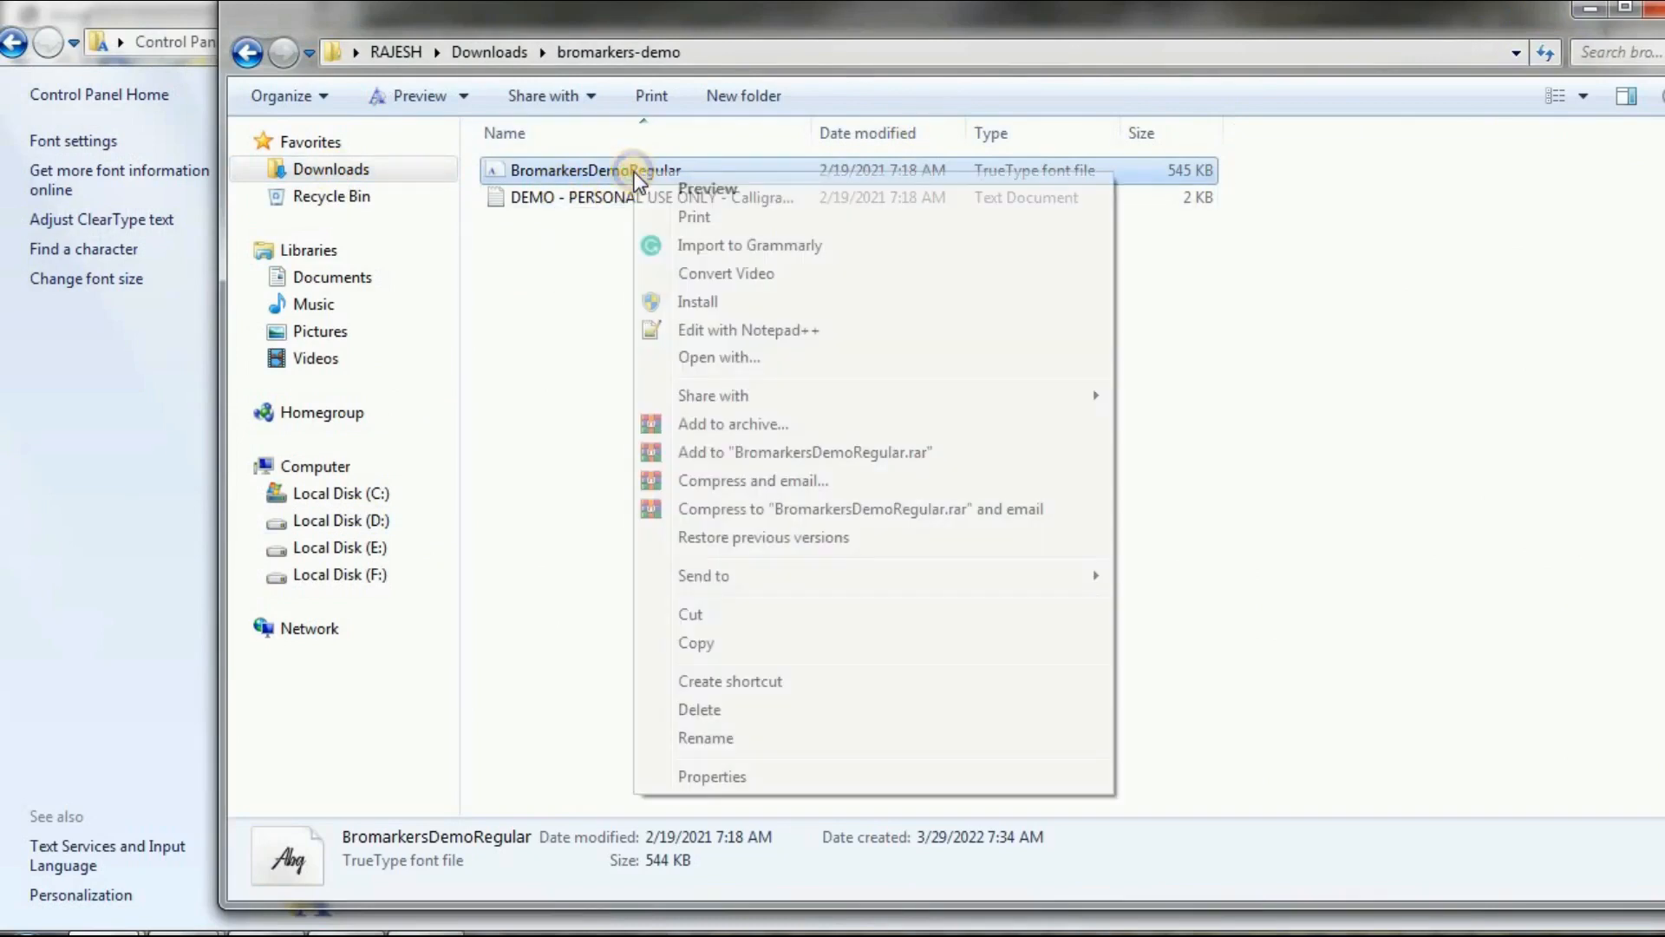
pyautogui.click(704, 646)
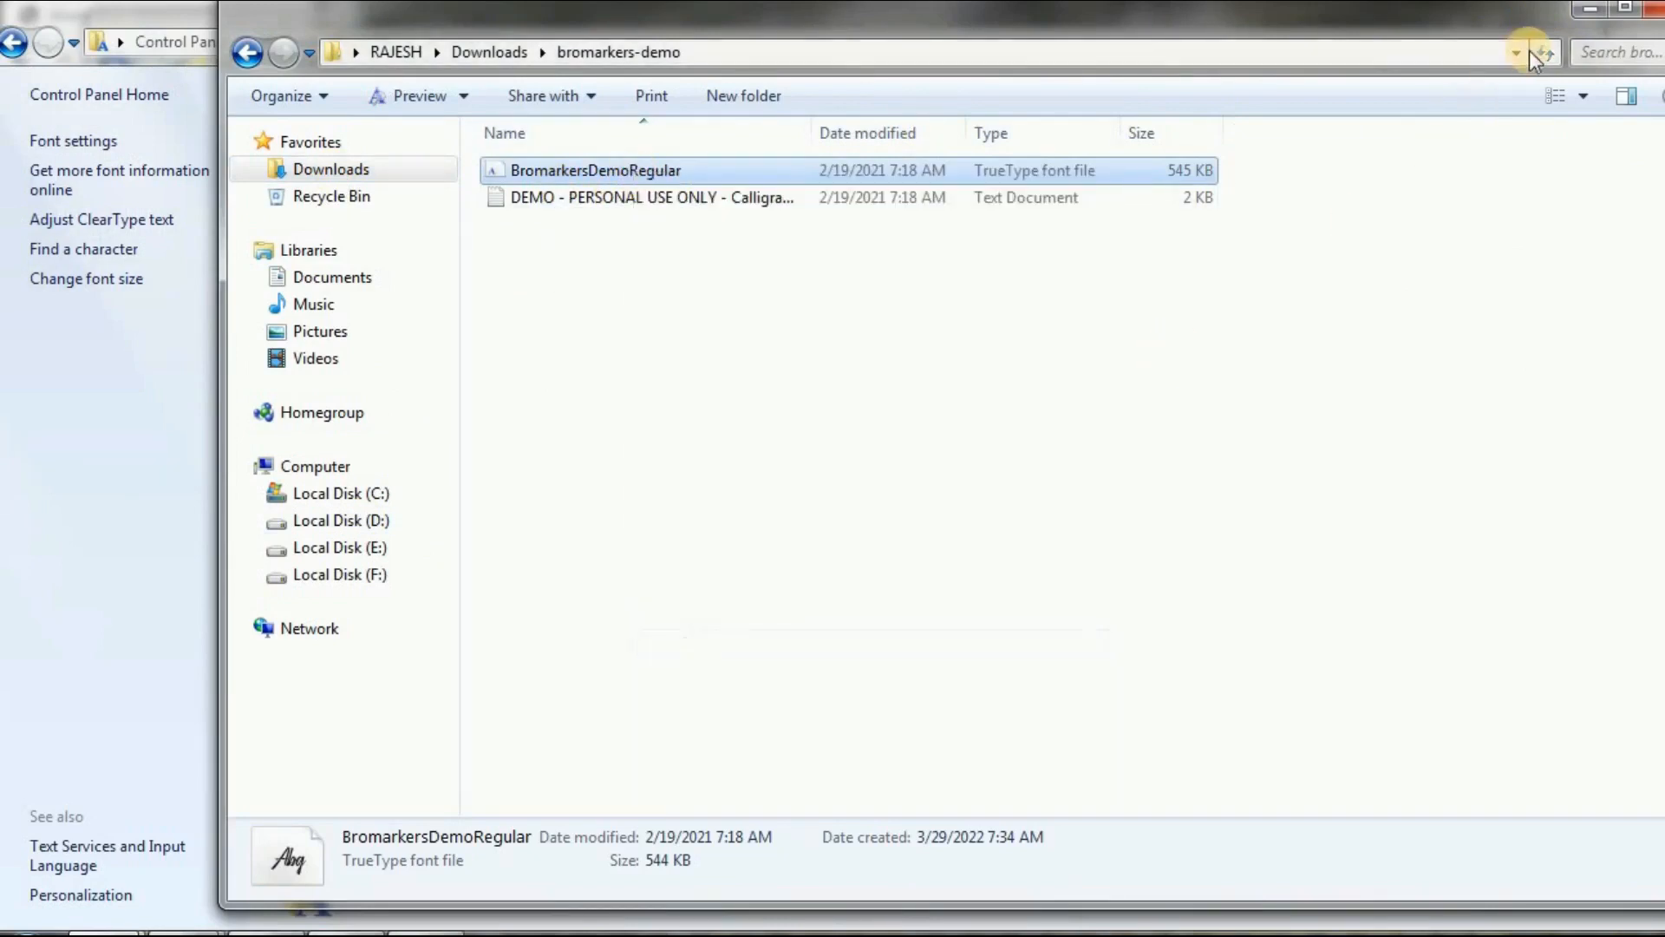
pyautogui.click(1589, 9)
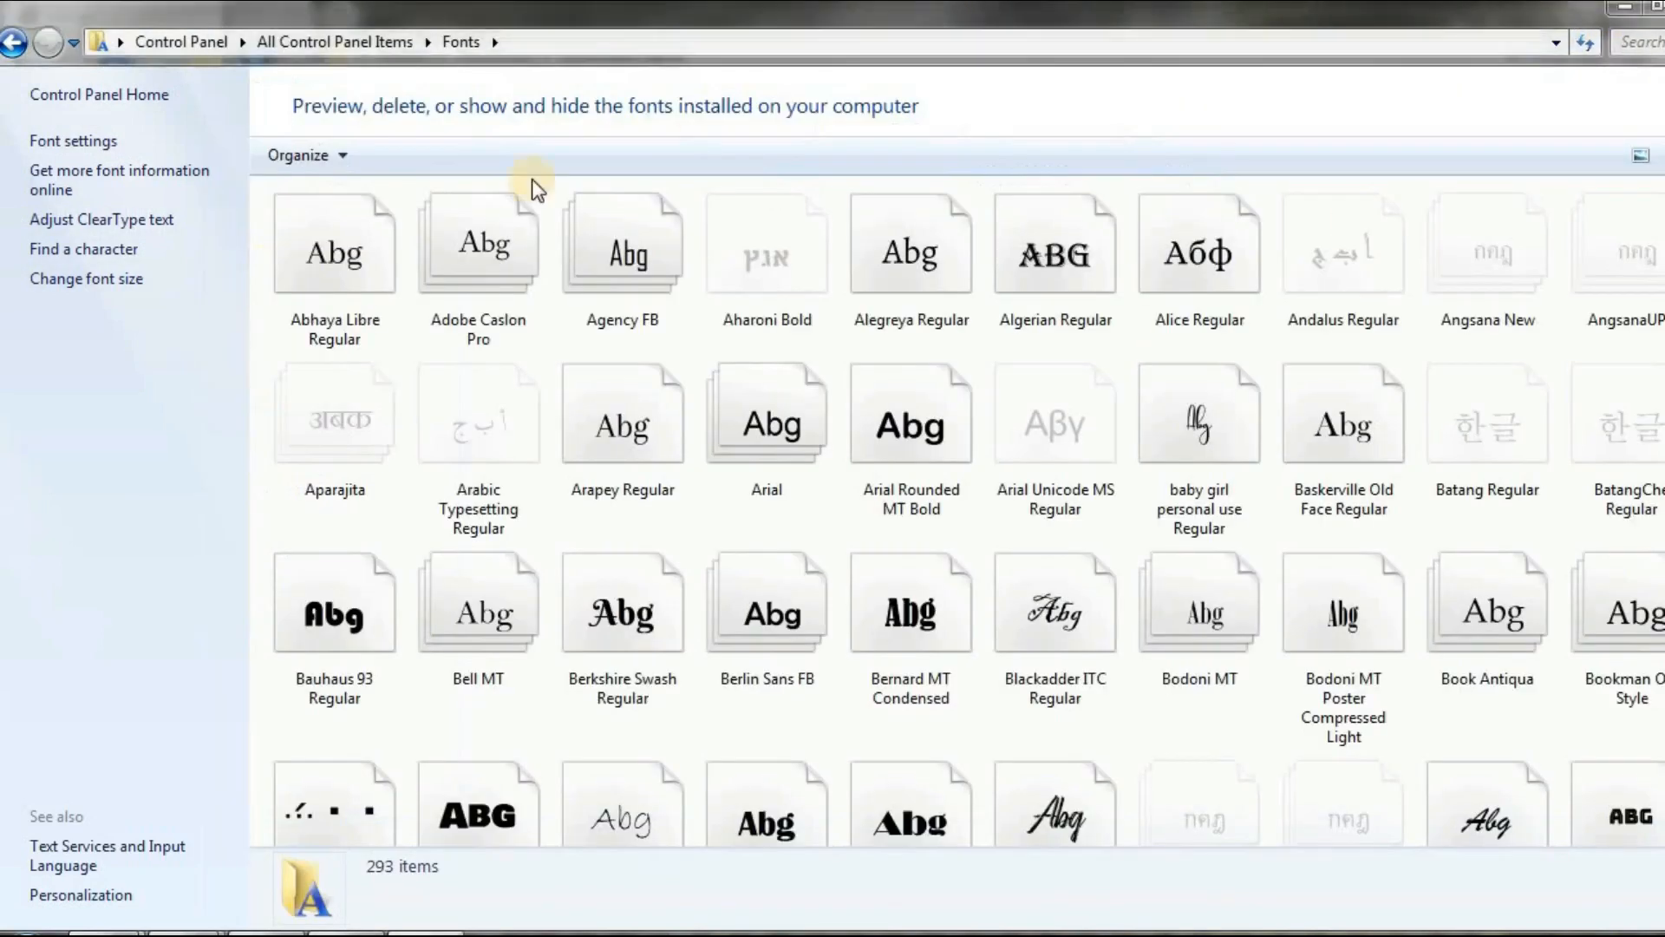
# Step: Paste the copied font into the Windows Fonts folder, replacing the installed Bromarkers Demo font
pyautogui.rightClick(405, 337)
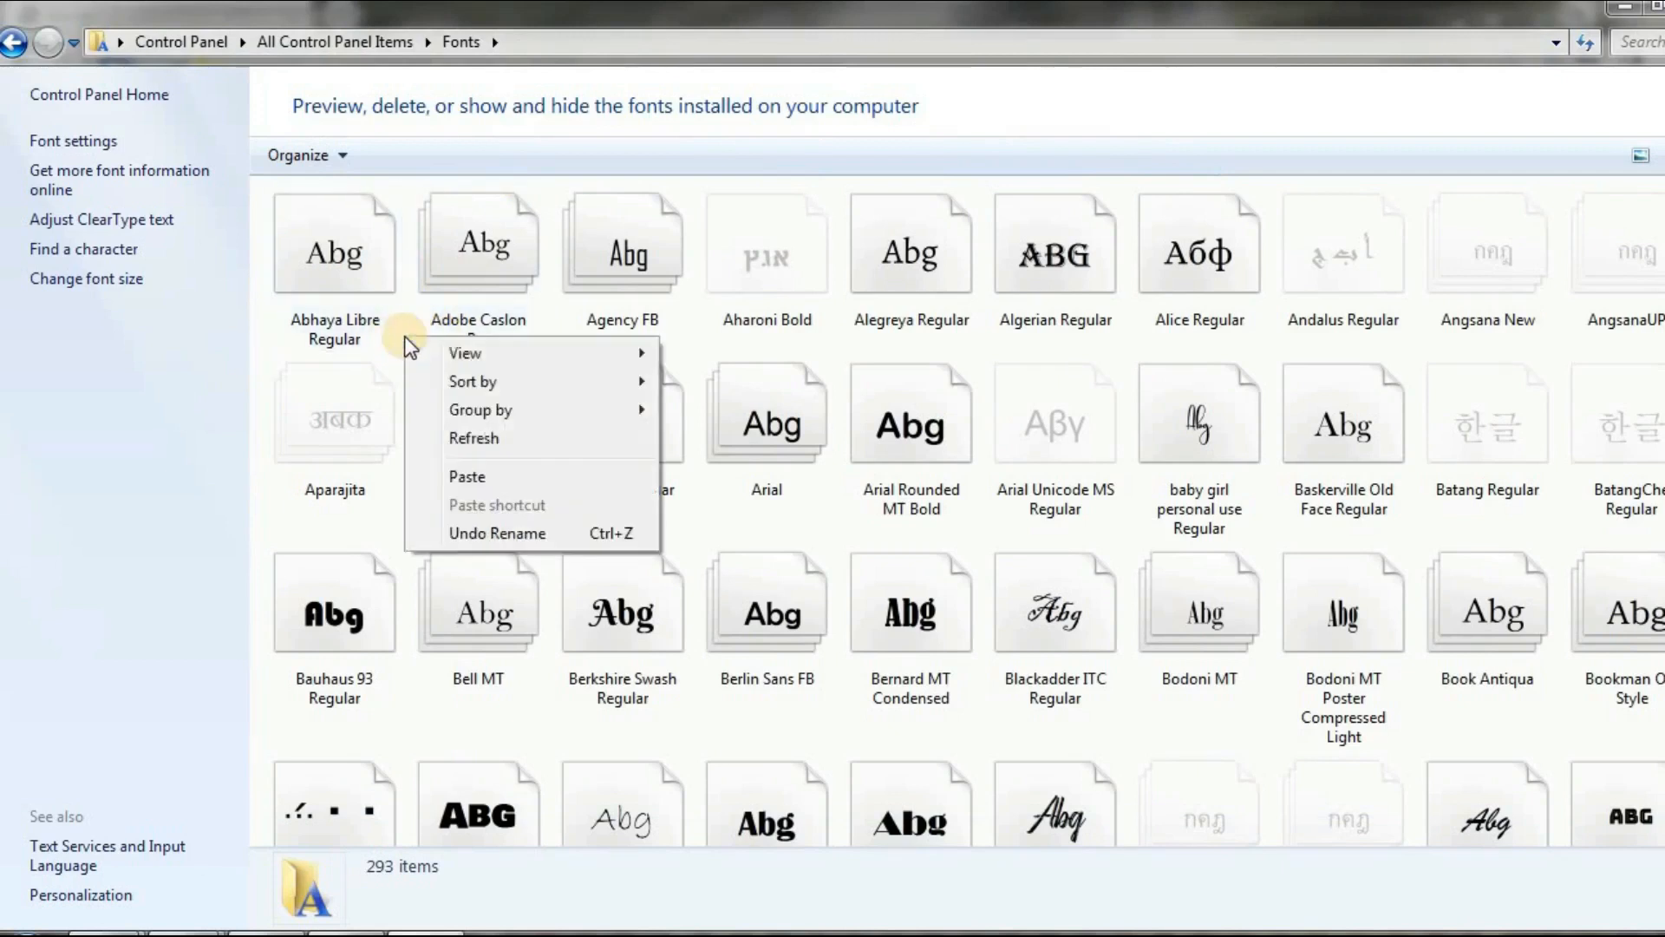
pyautogui.click(461, 476)
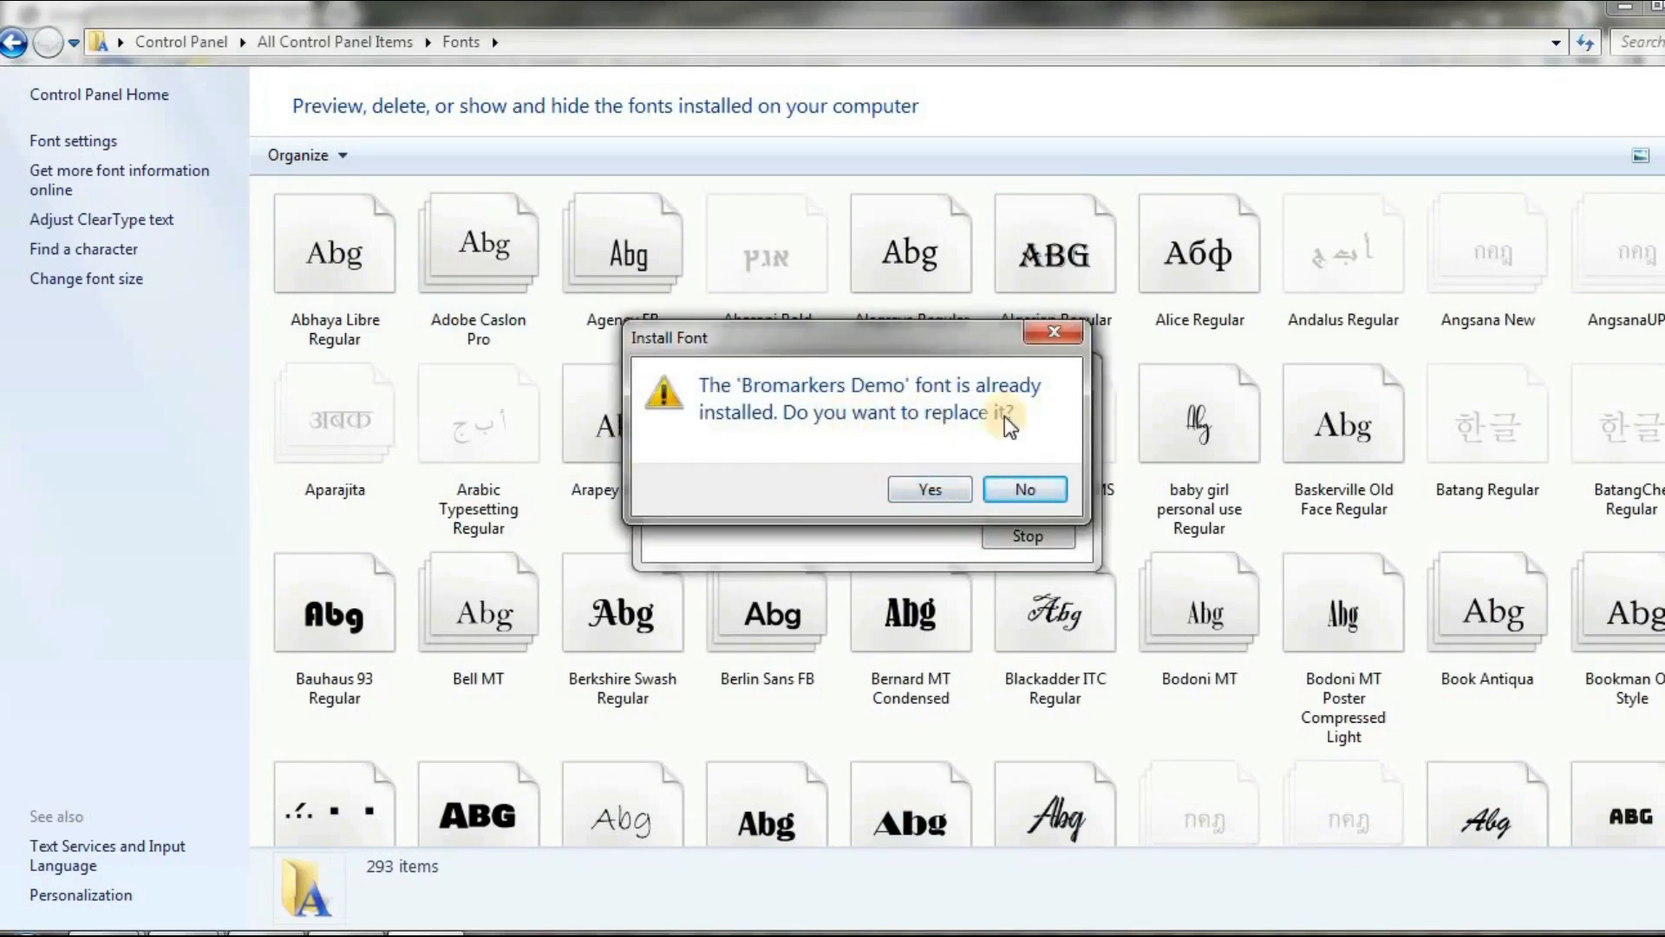
pyautogui.click(928, 491)
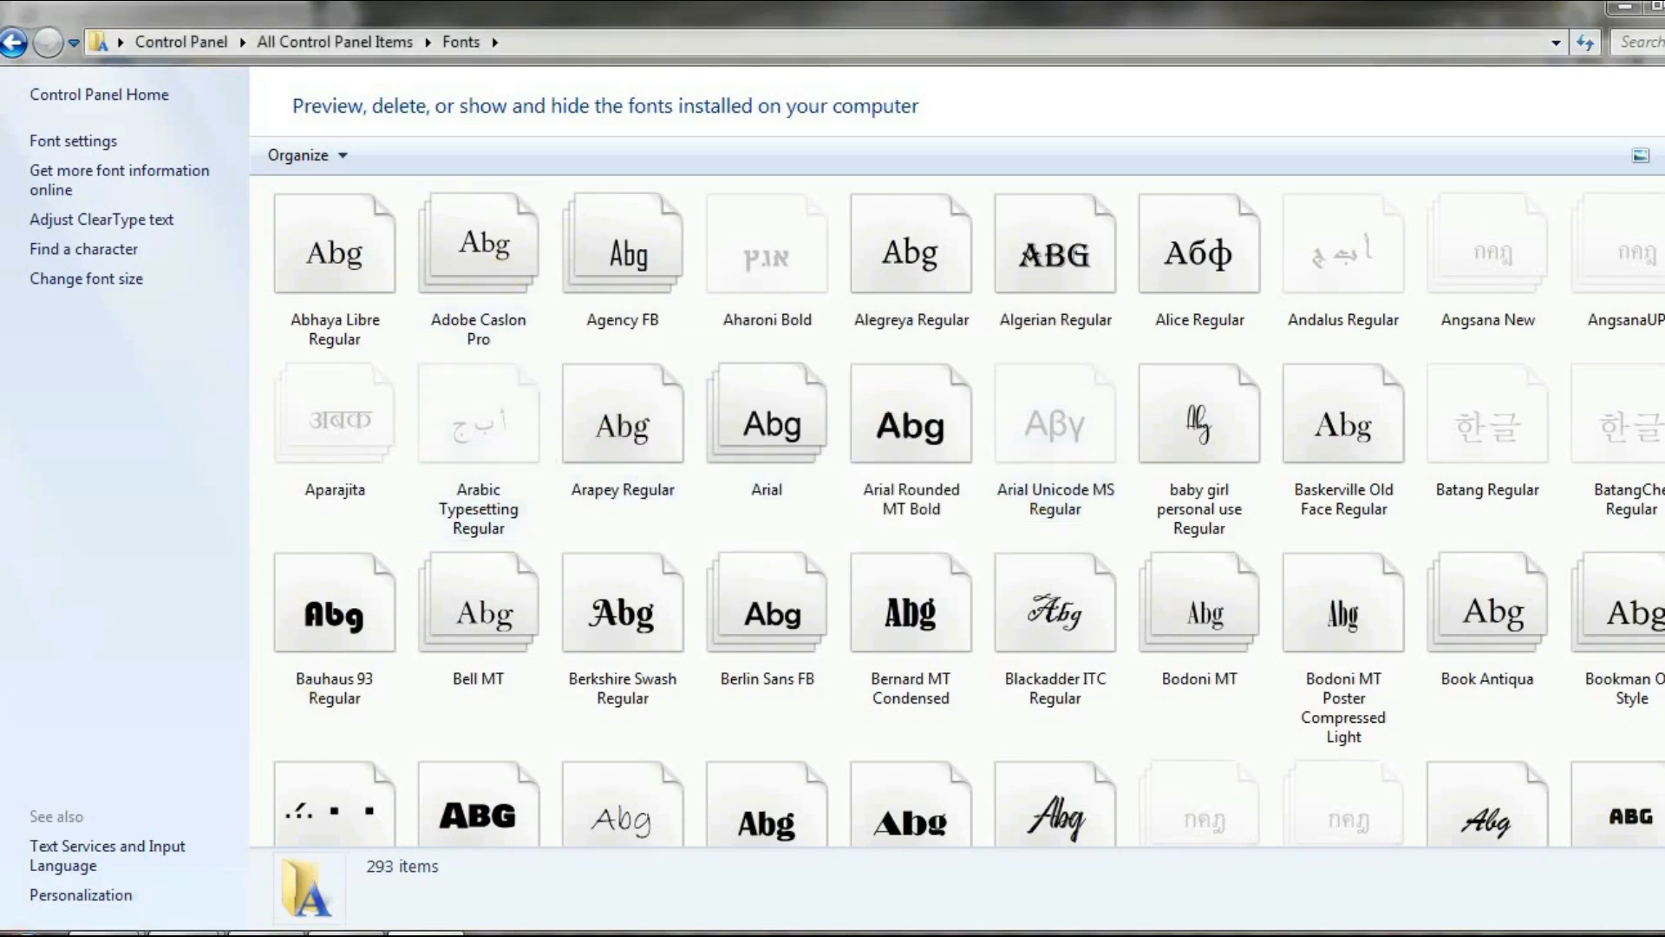
# Step: Start Microsoft Office Word 2007 and look for Bromarkers Demo in the blank document's font list
pyautogui.click(28, 933)
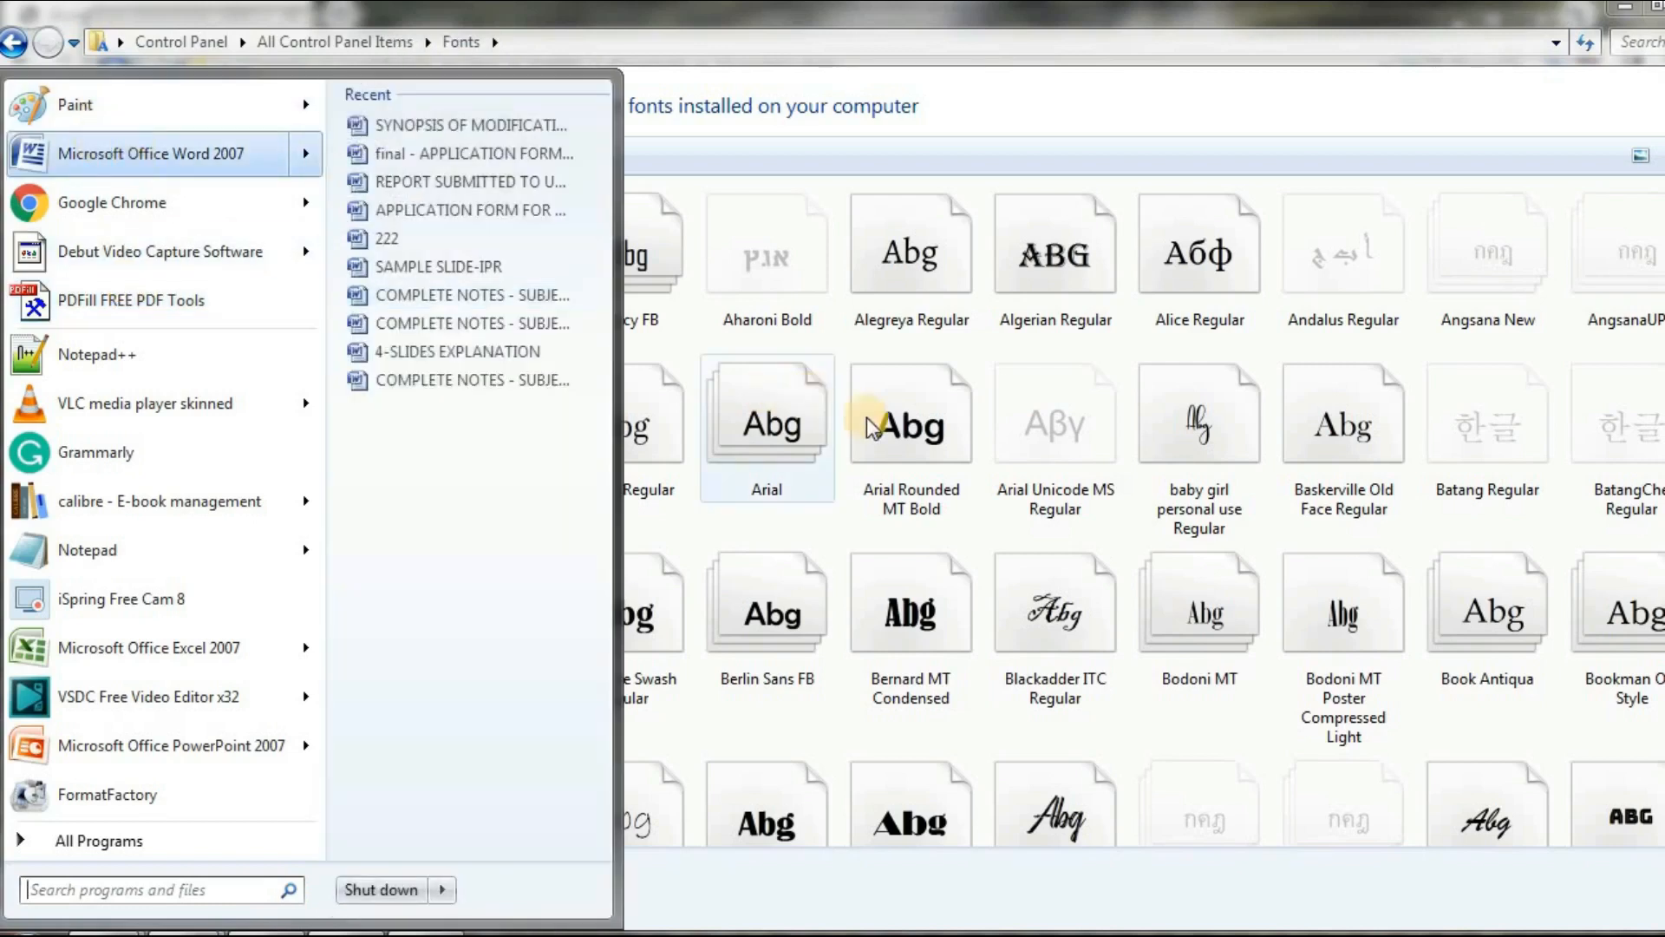
pyautogui.click(186, 161)
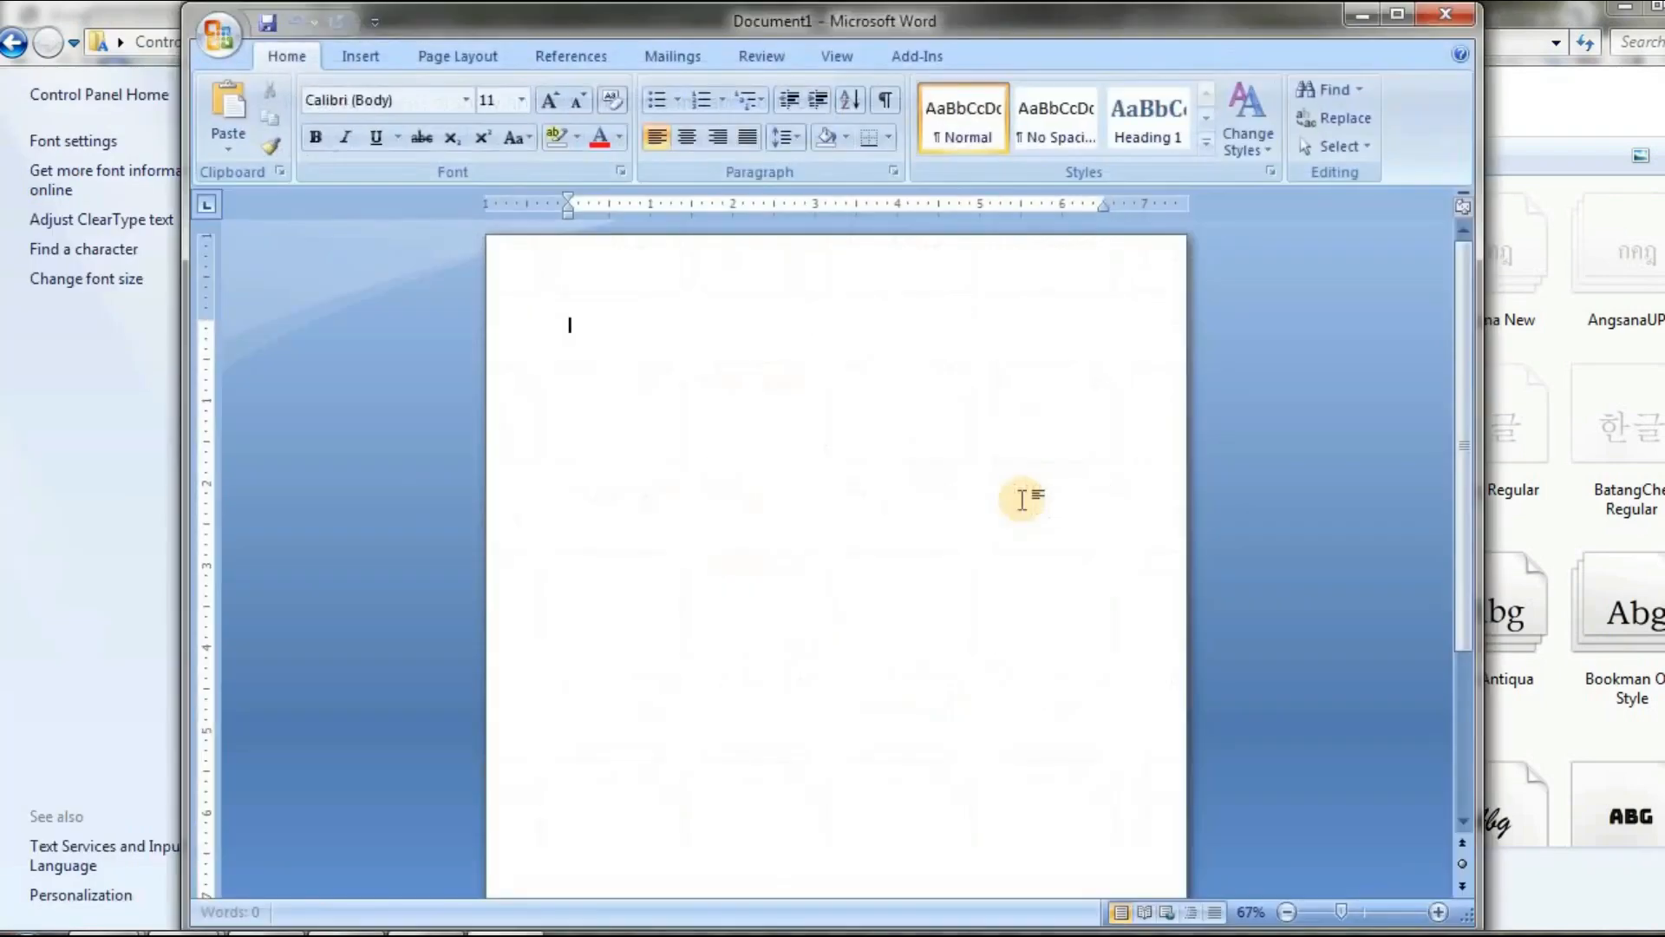
pyautogui.click(467, 102)
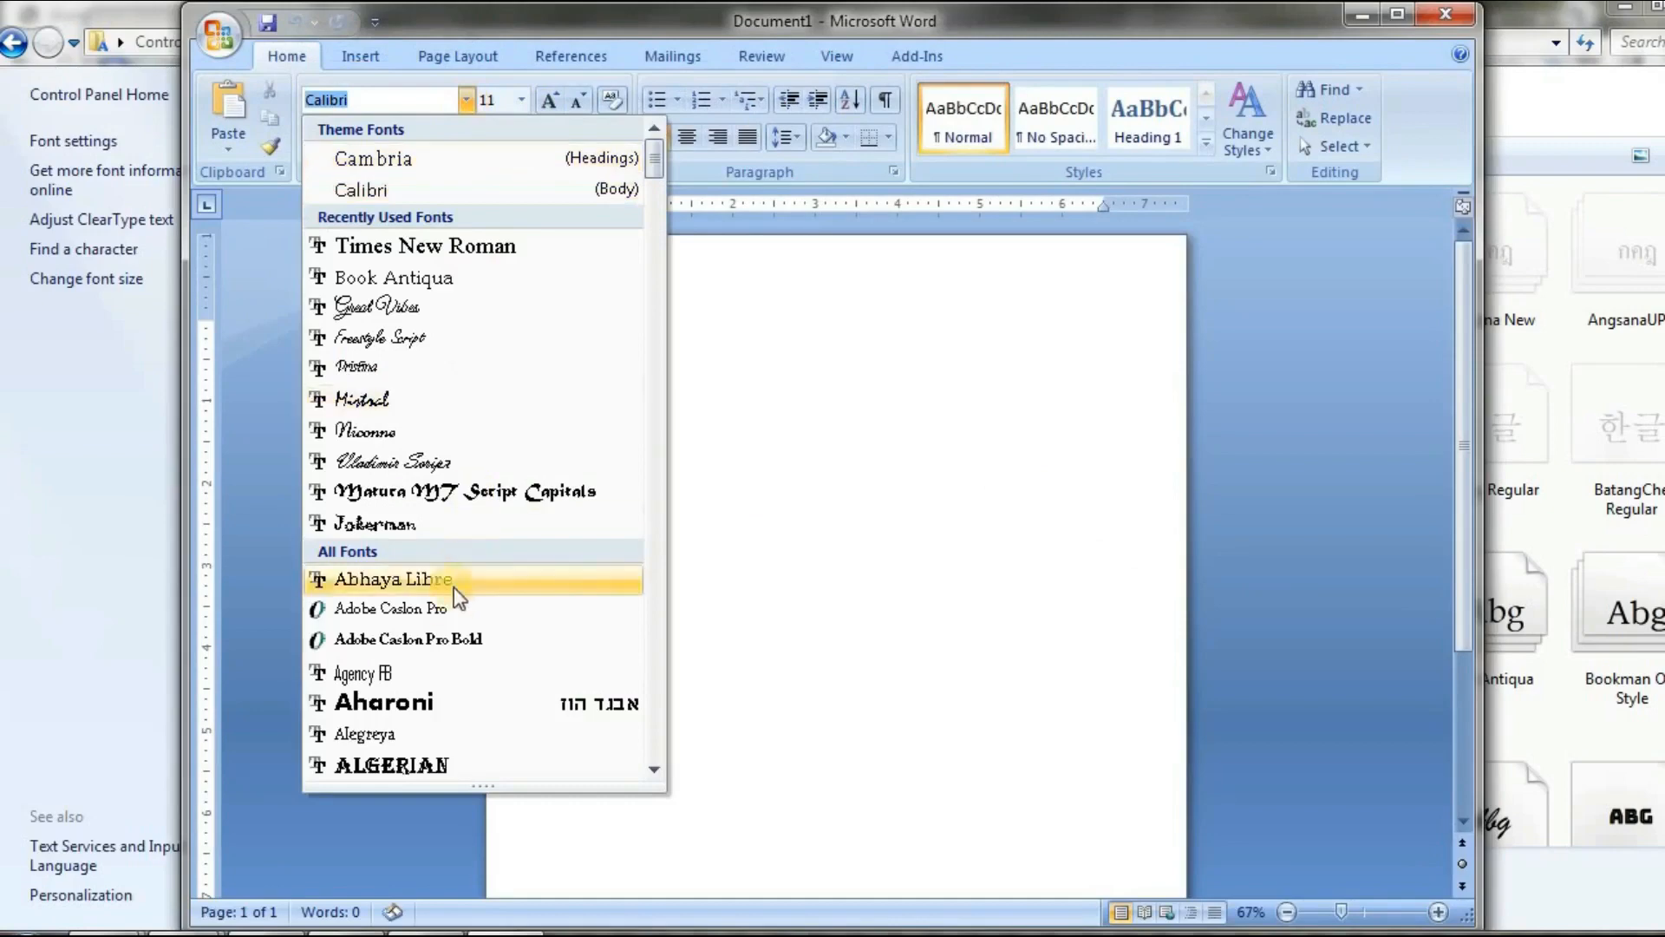
pyautogui.scroll(-2, 439, 624)
pyautogui.scroll(-6, 447, 626)
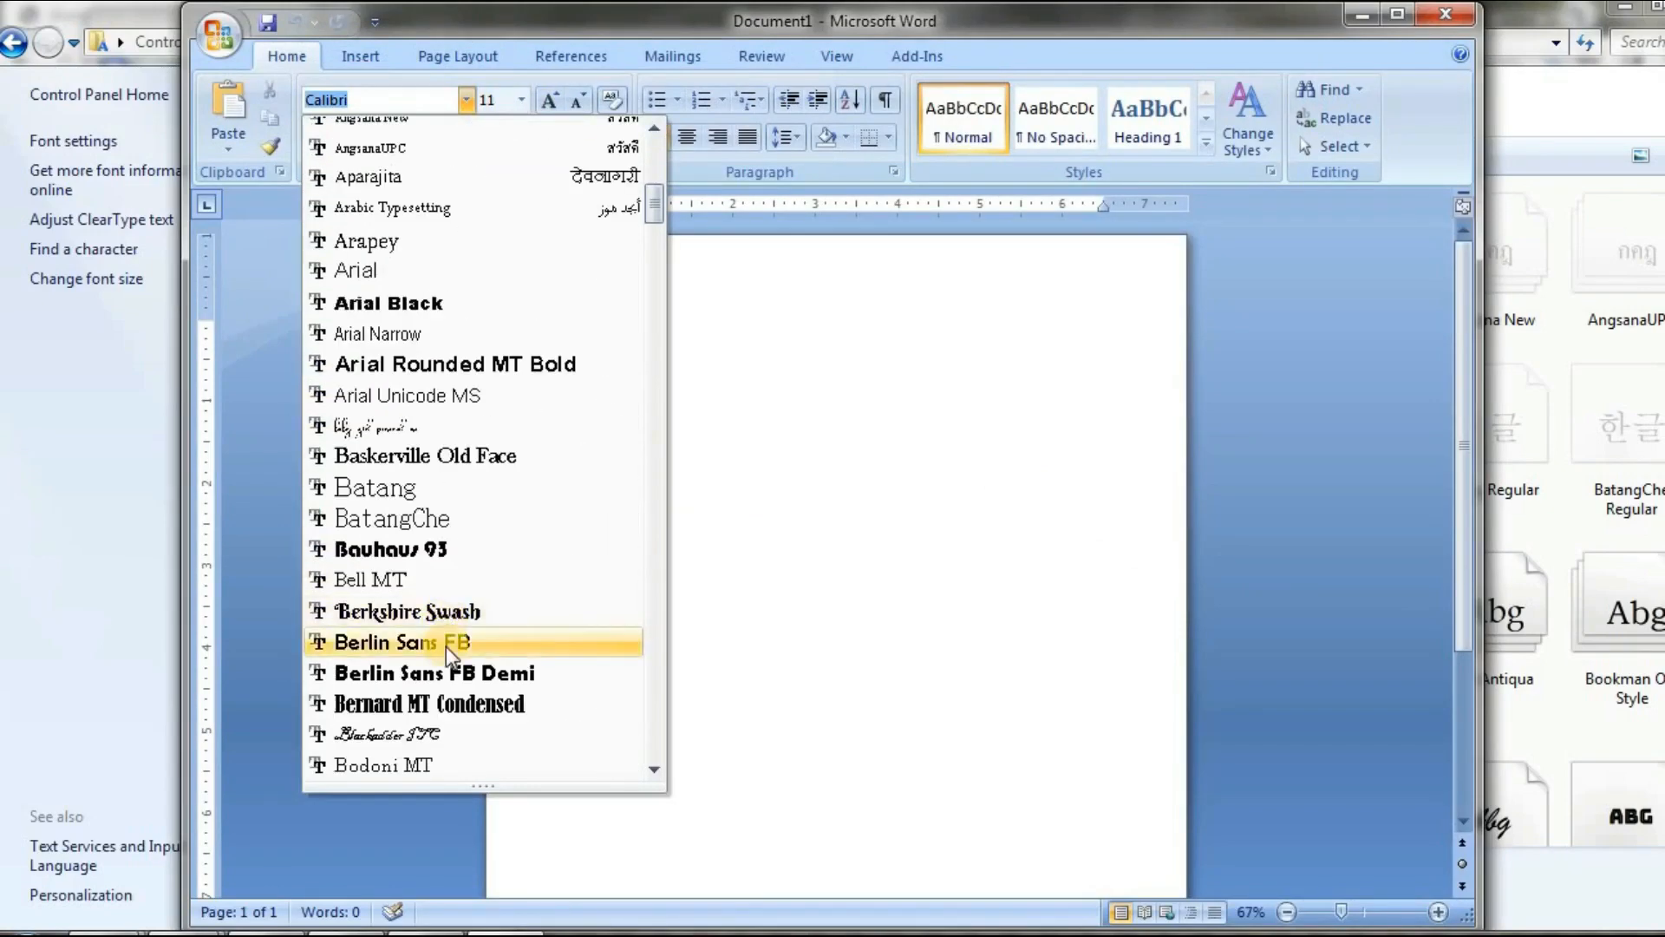
pyautogui.scroll(-2, 448, 633)
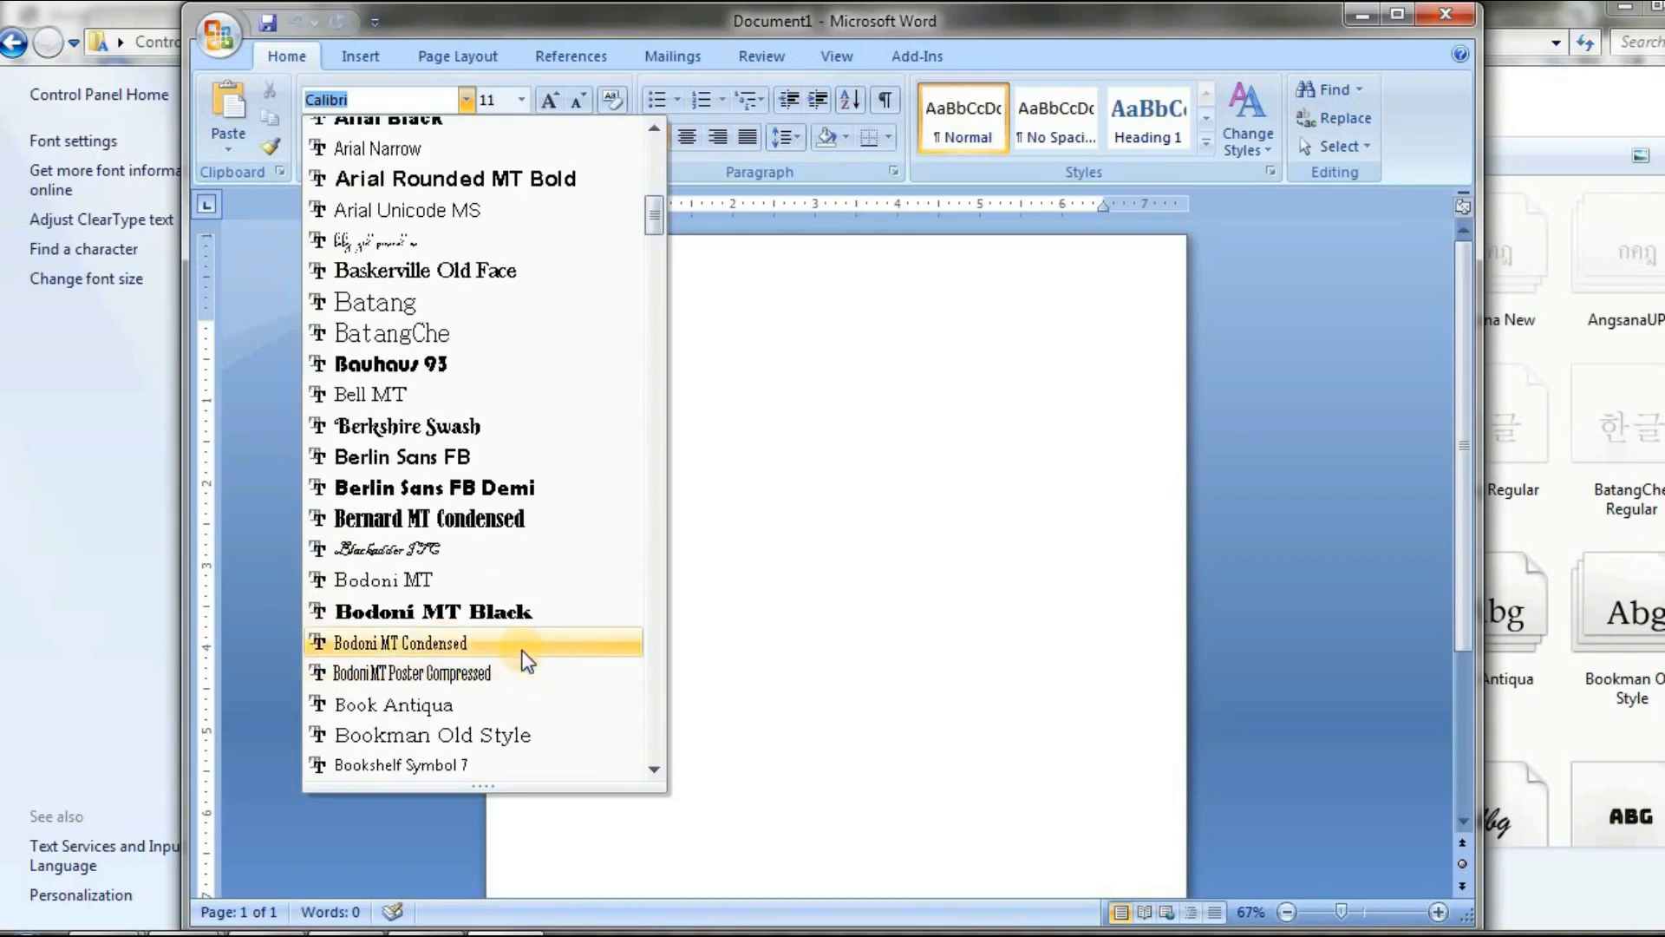
pyautogui.scroll(-2, 460, 659)
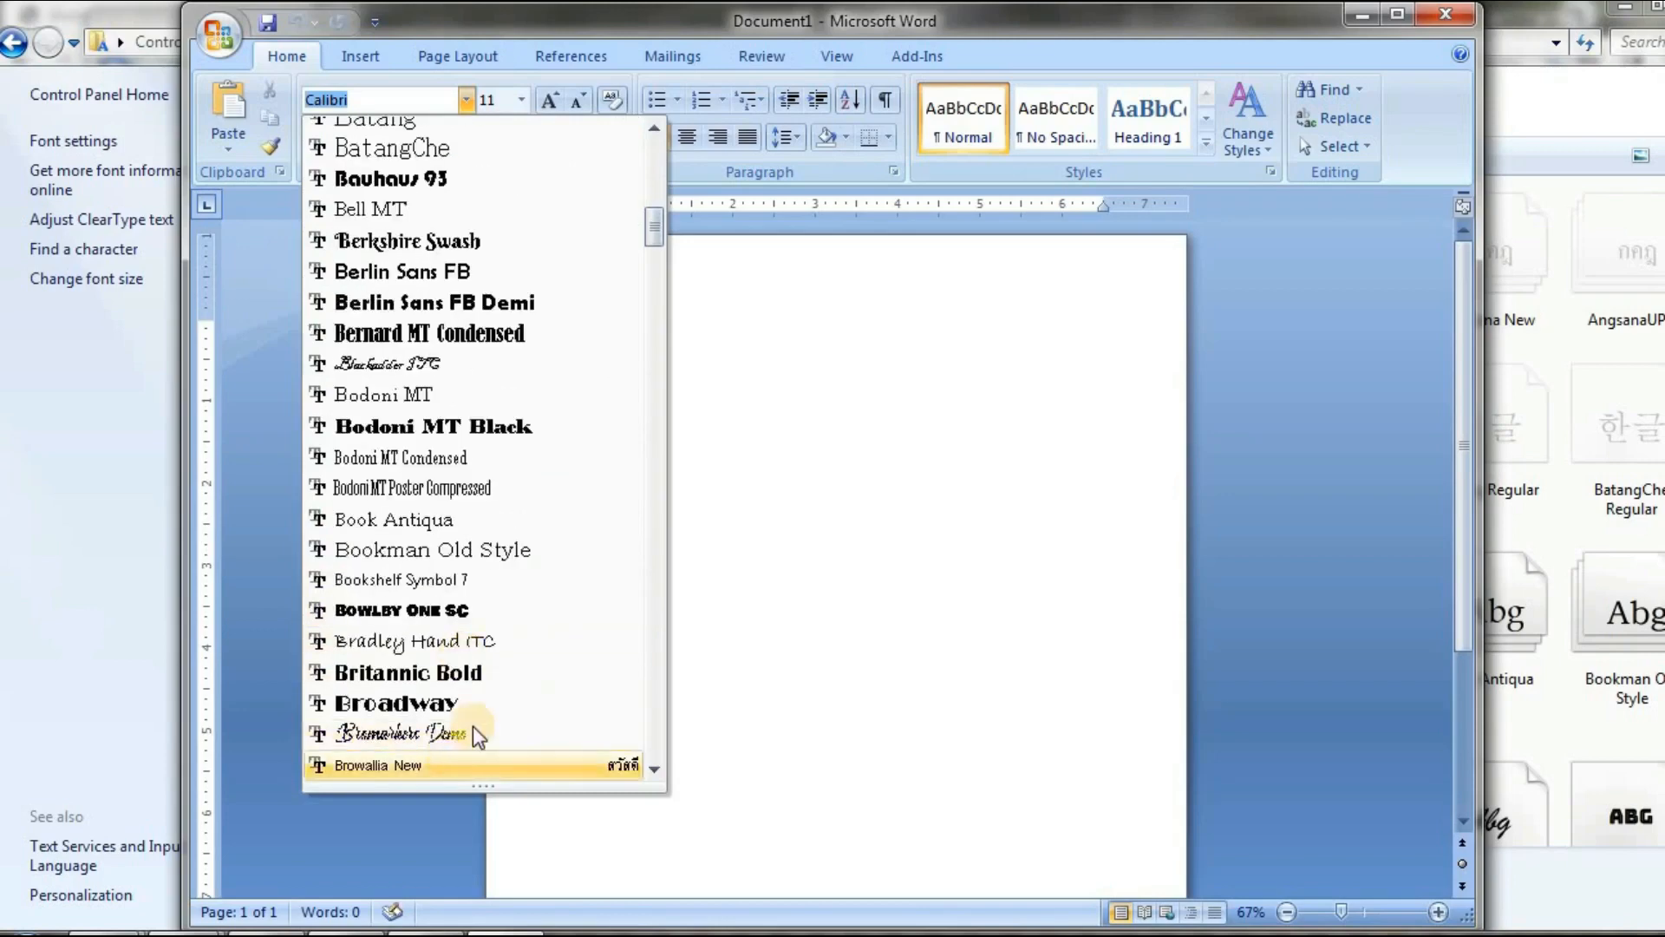
pyautogui.scroll(-2, 472, 668)
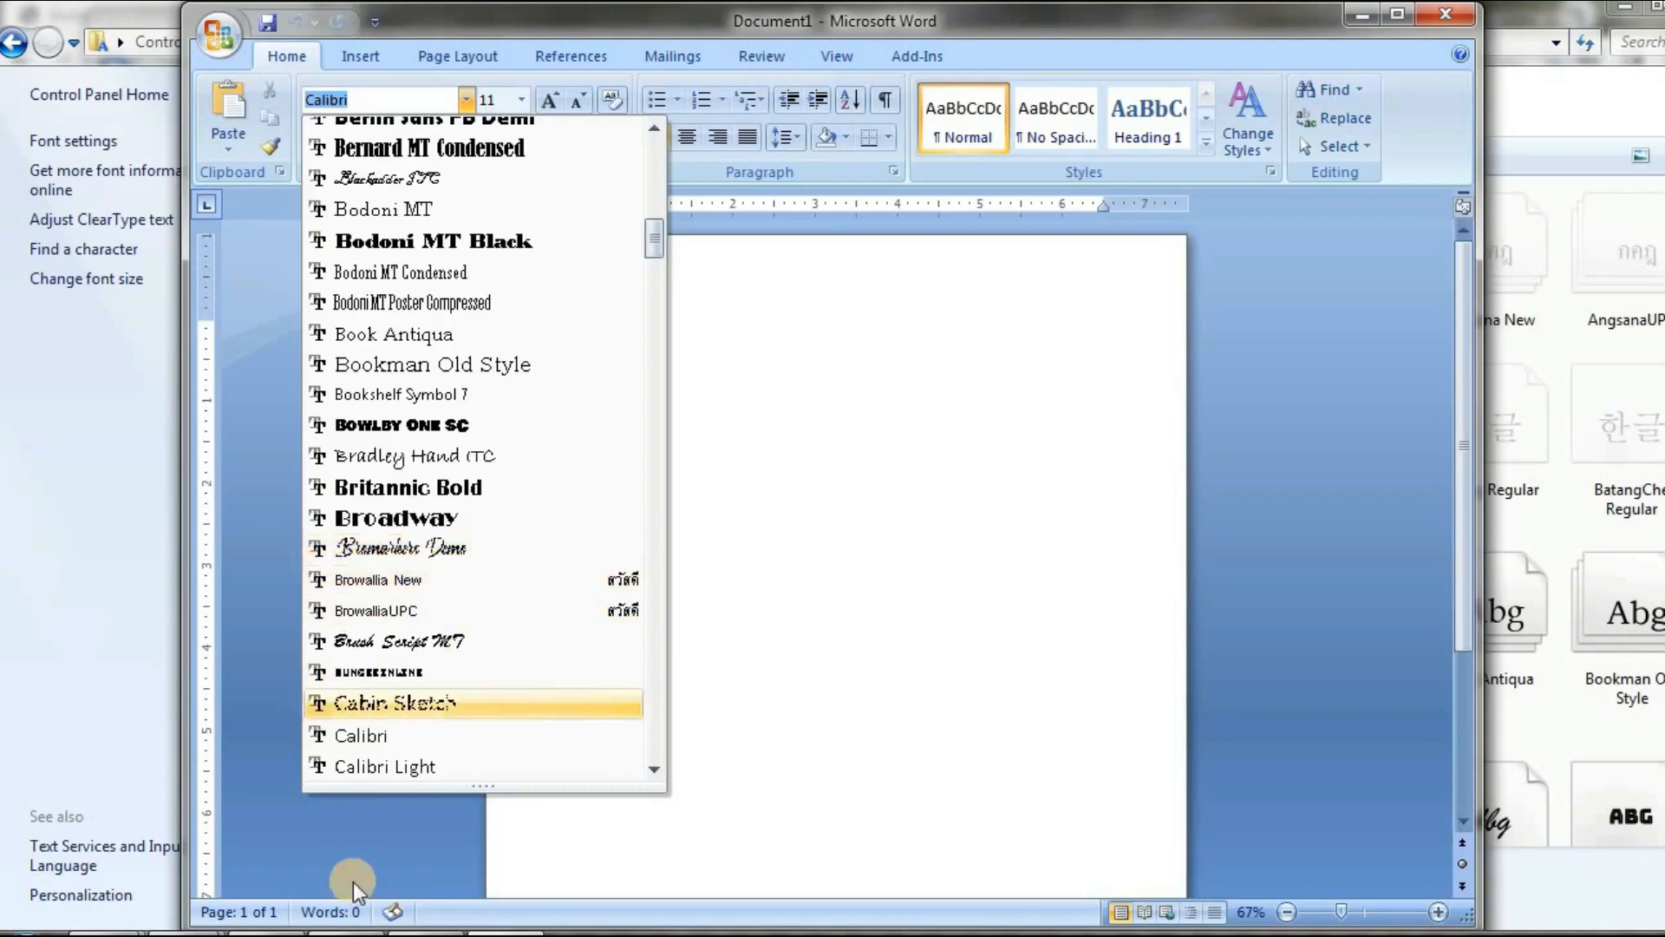
# Step: Check the required font name in the DOWNLOAD AND INSTALL FONT note and compare it with Word's font list
pyautogui.click(346, 933)
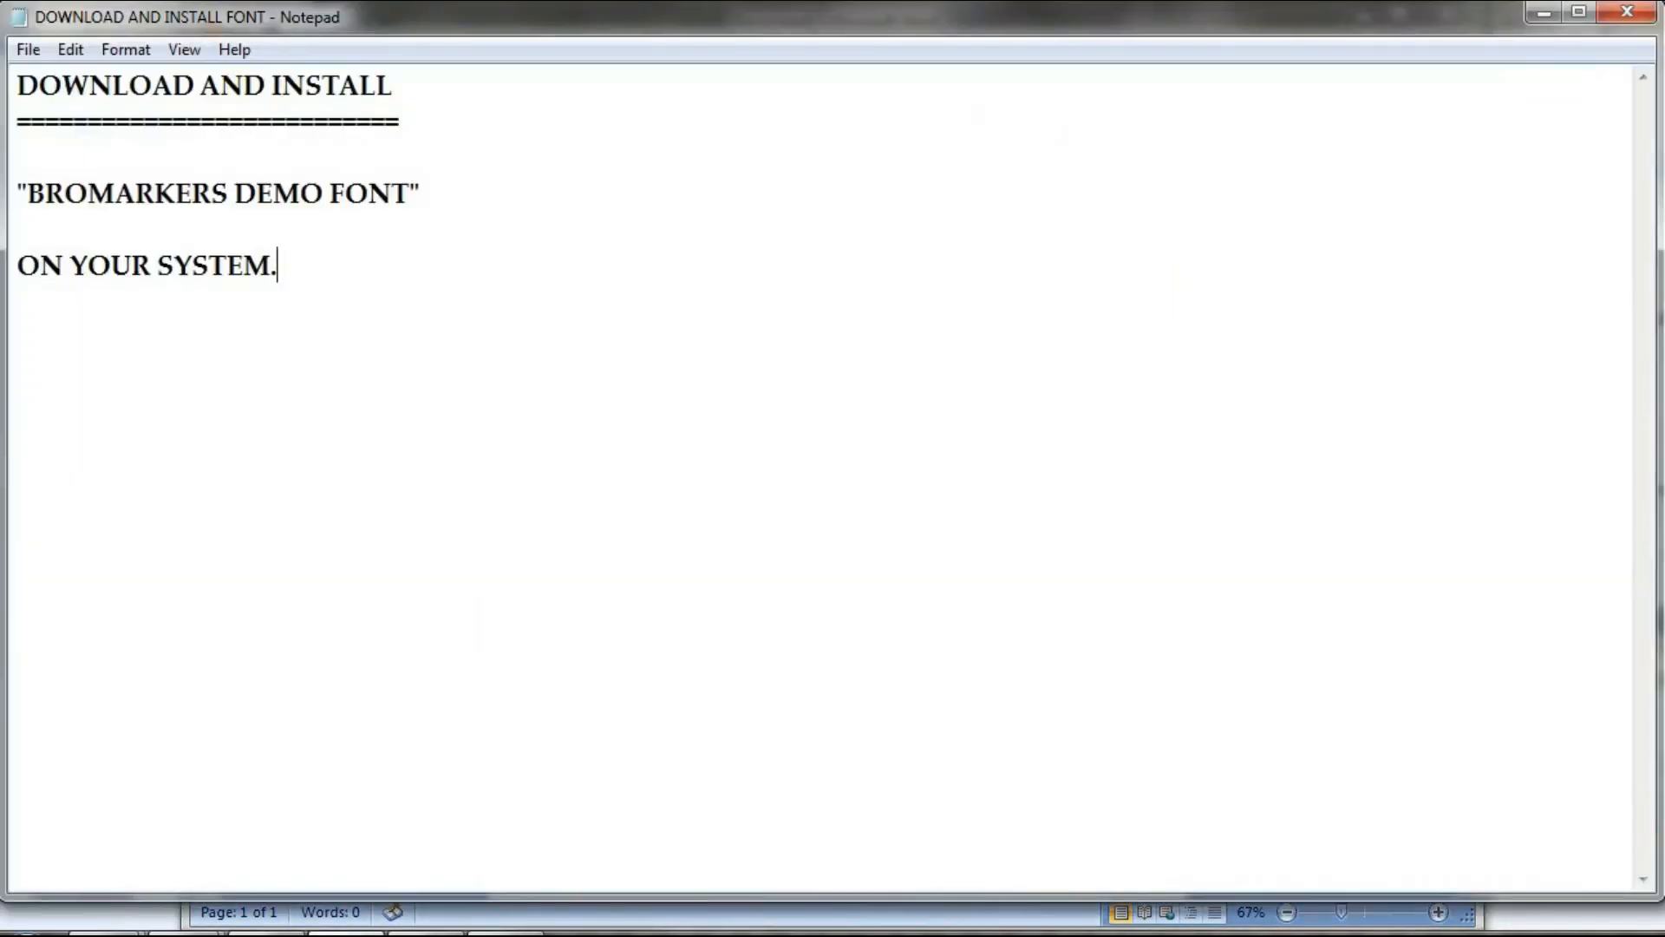
pyautogui.click(347, 933)
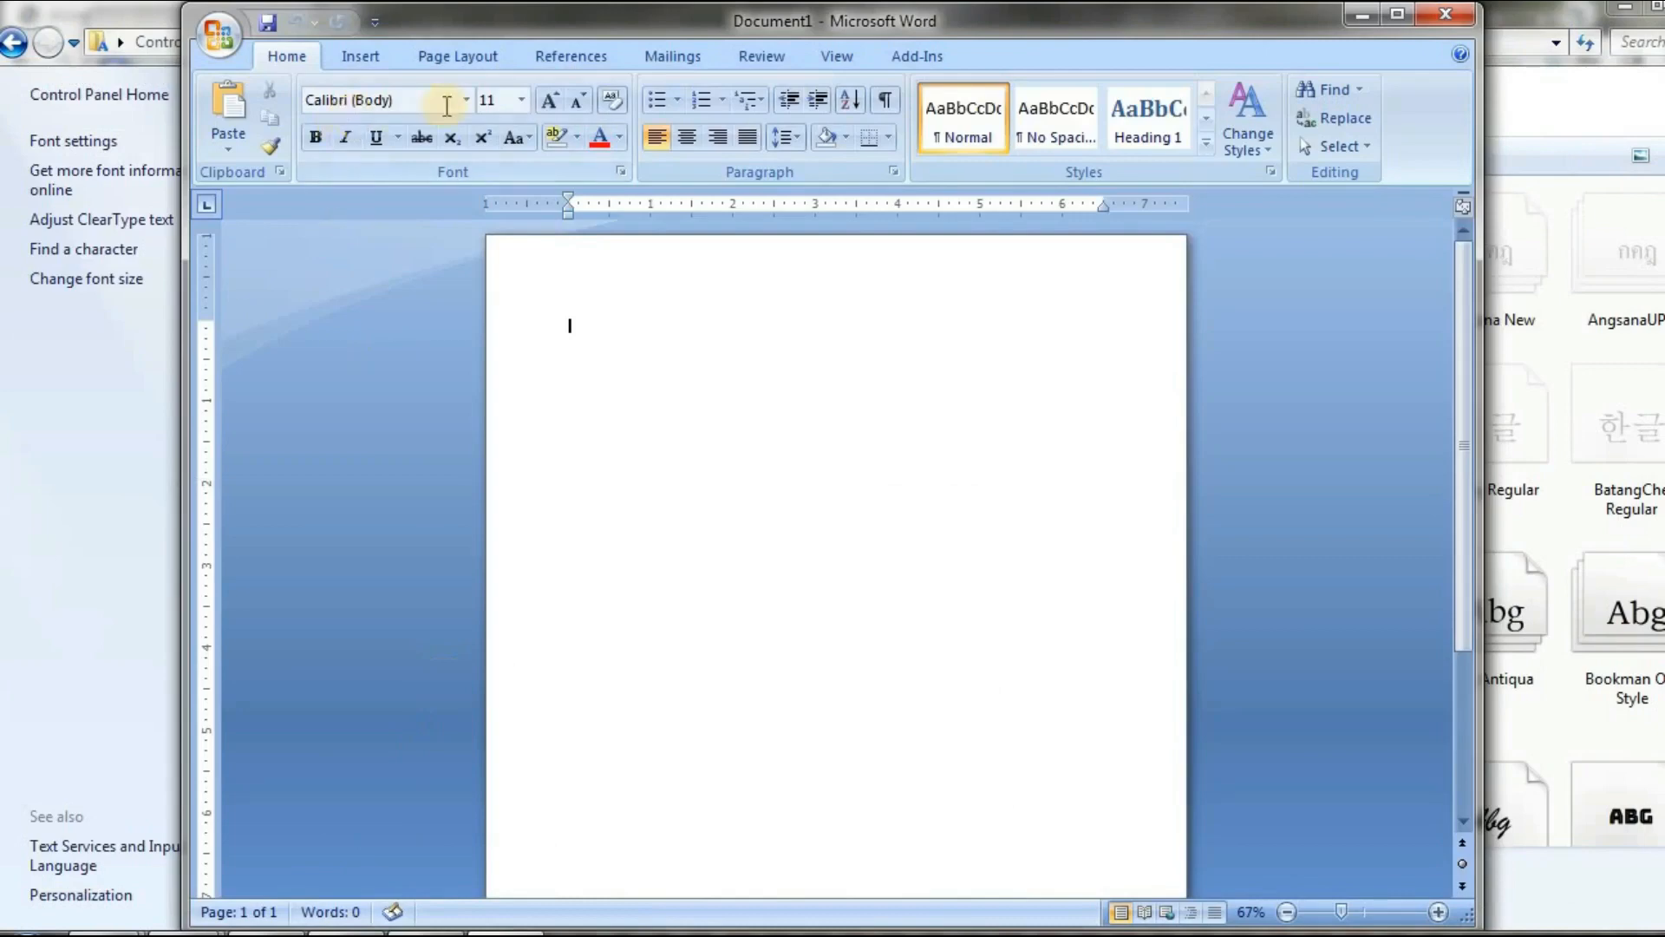
pyautogui.click(465, 100)
pyautogui.scroll(-6, 492, 565)
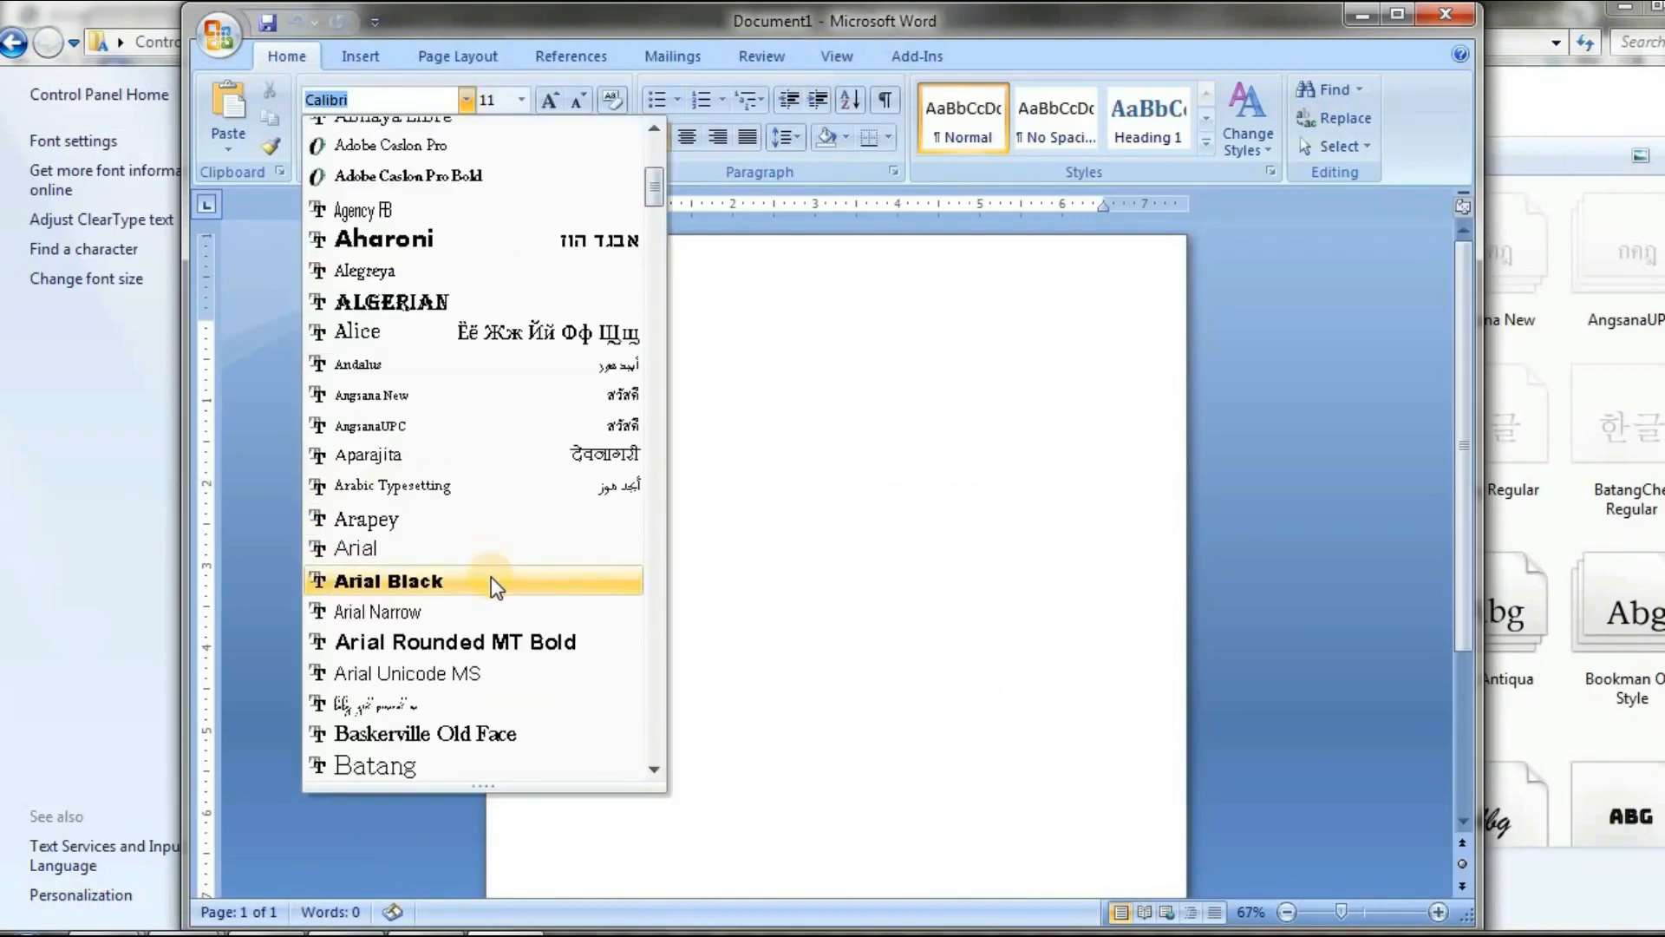
pyautogui.scroll(-10, 491, 576)
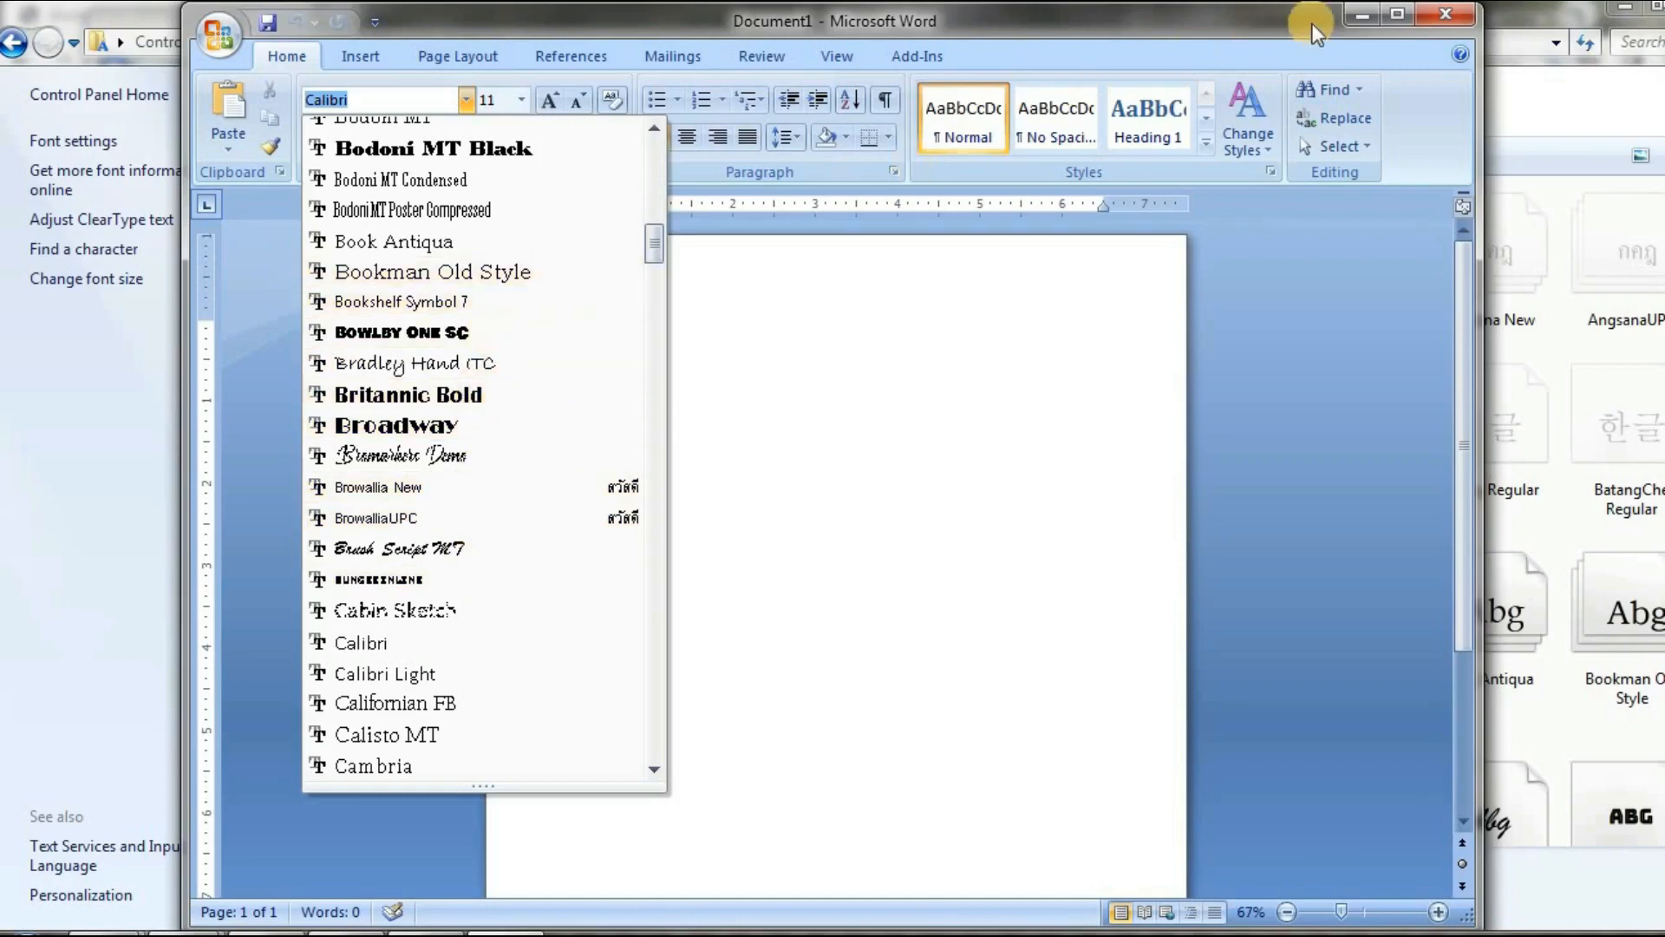
# Step: Maximize the Word window and locate Bromarkers Demo in the font list again, leaving the current font selected
pyautogui.click(1397, 14)
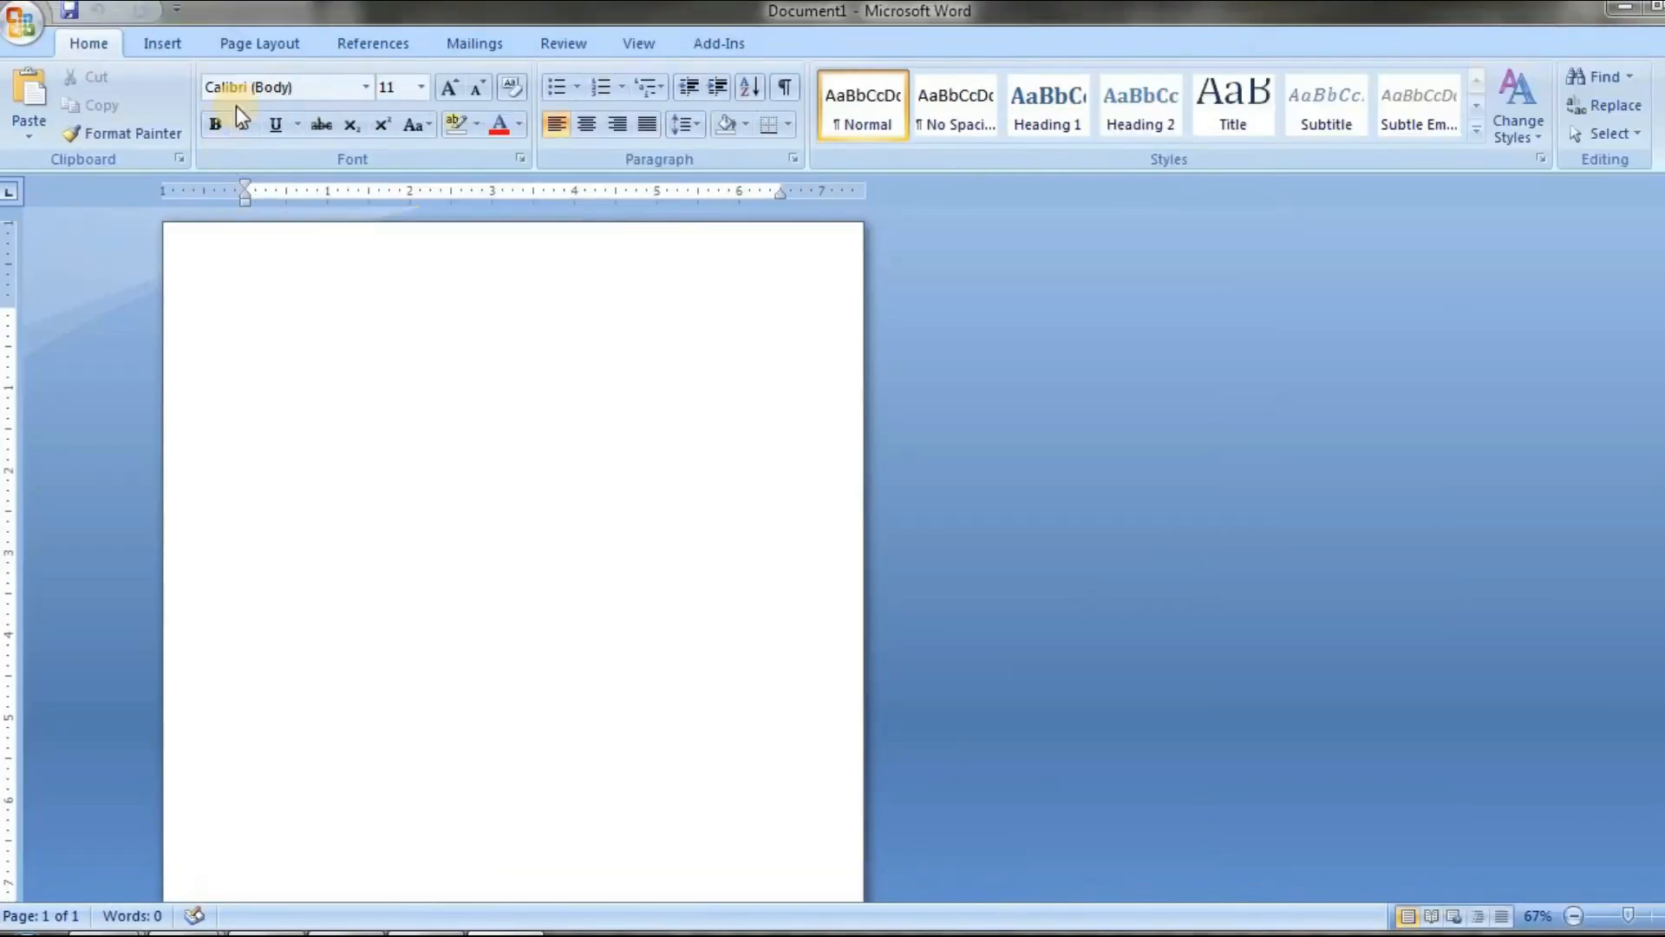
pyautogui.click(367, 85)
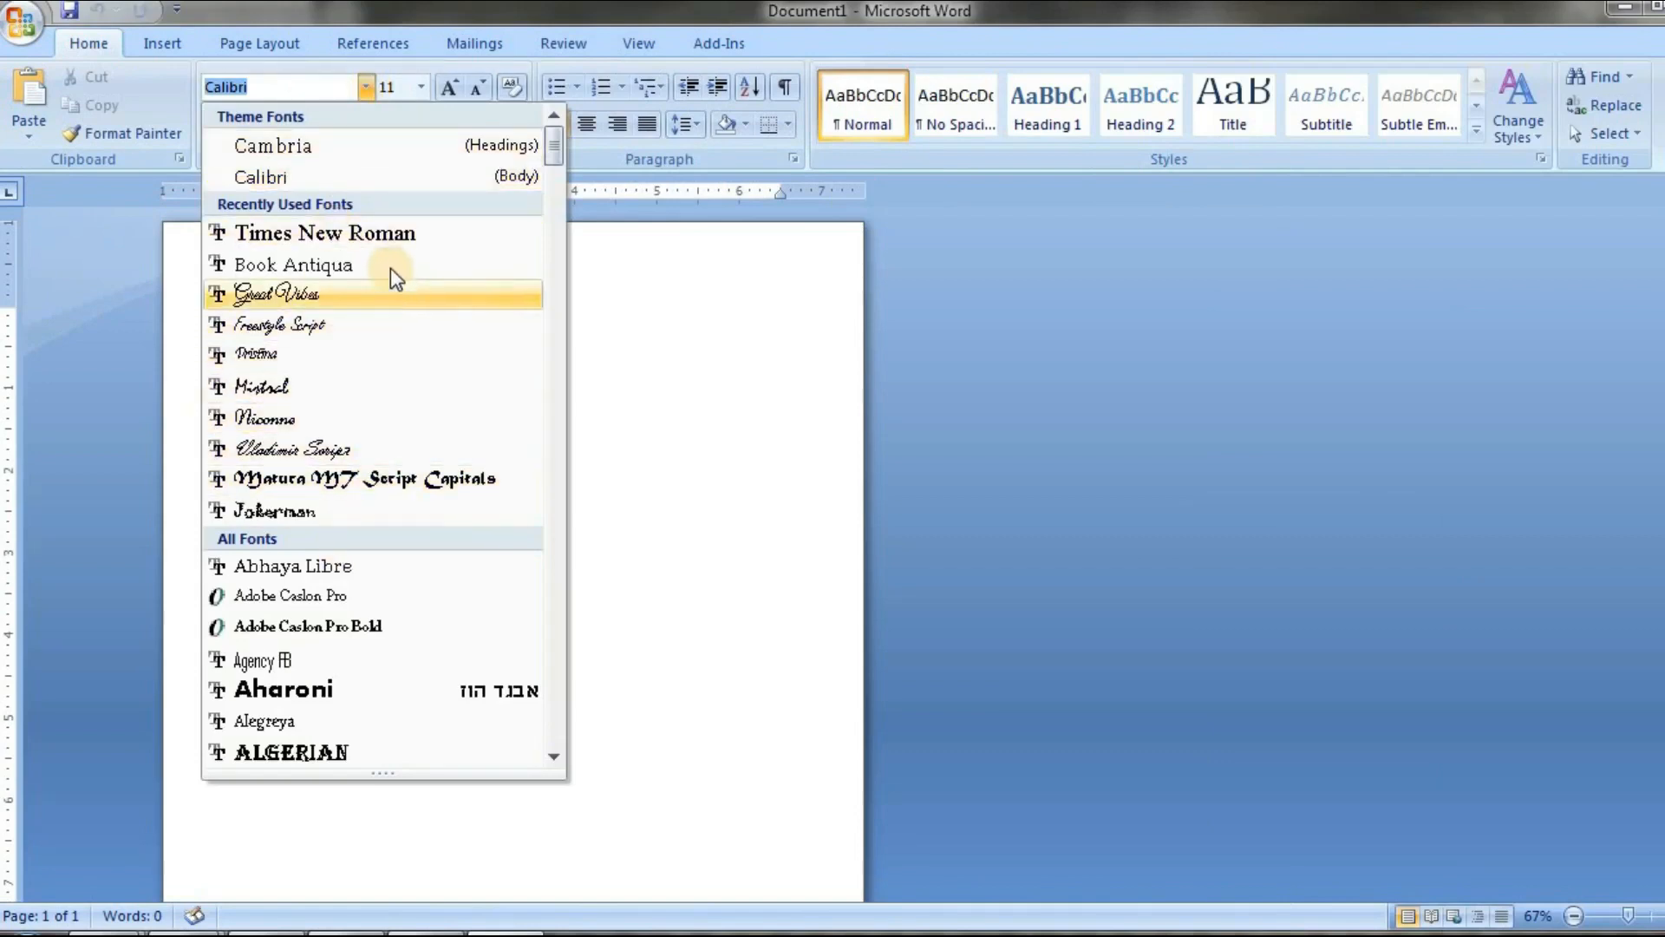
pyautogui.scroll(-5, 411, 564)
pyautogui.scroll(-9, 411, 568)
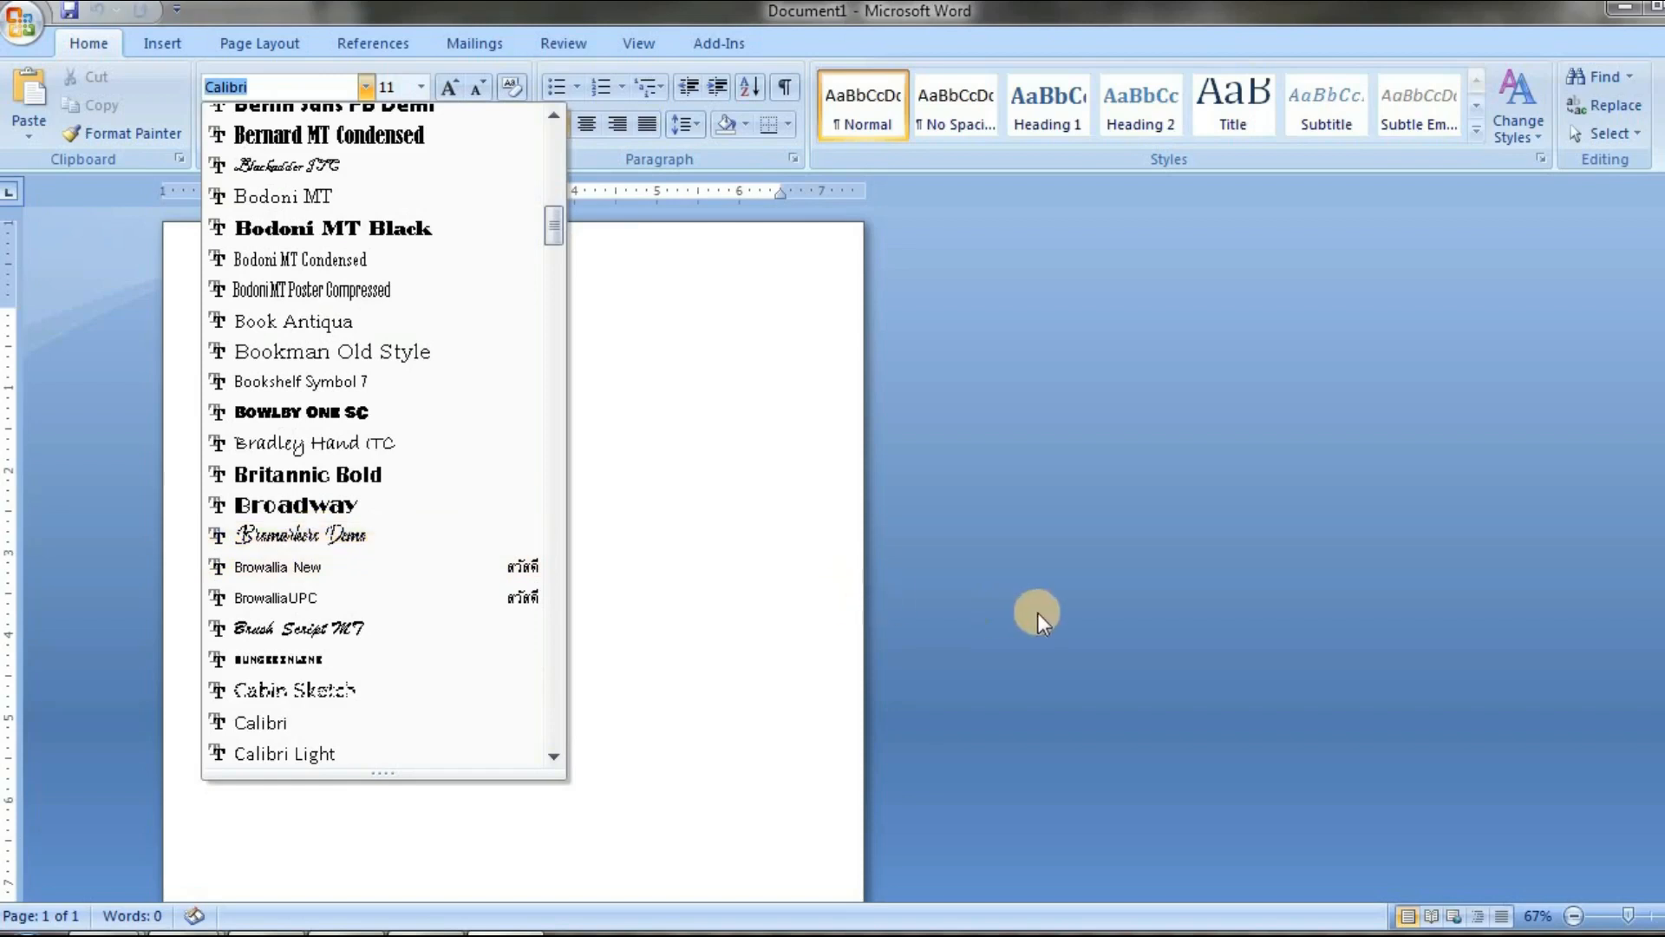
pyautogui.click(1063, 679)
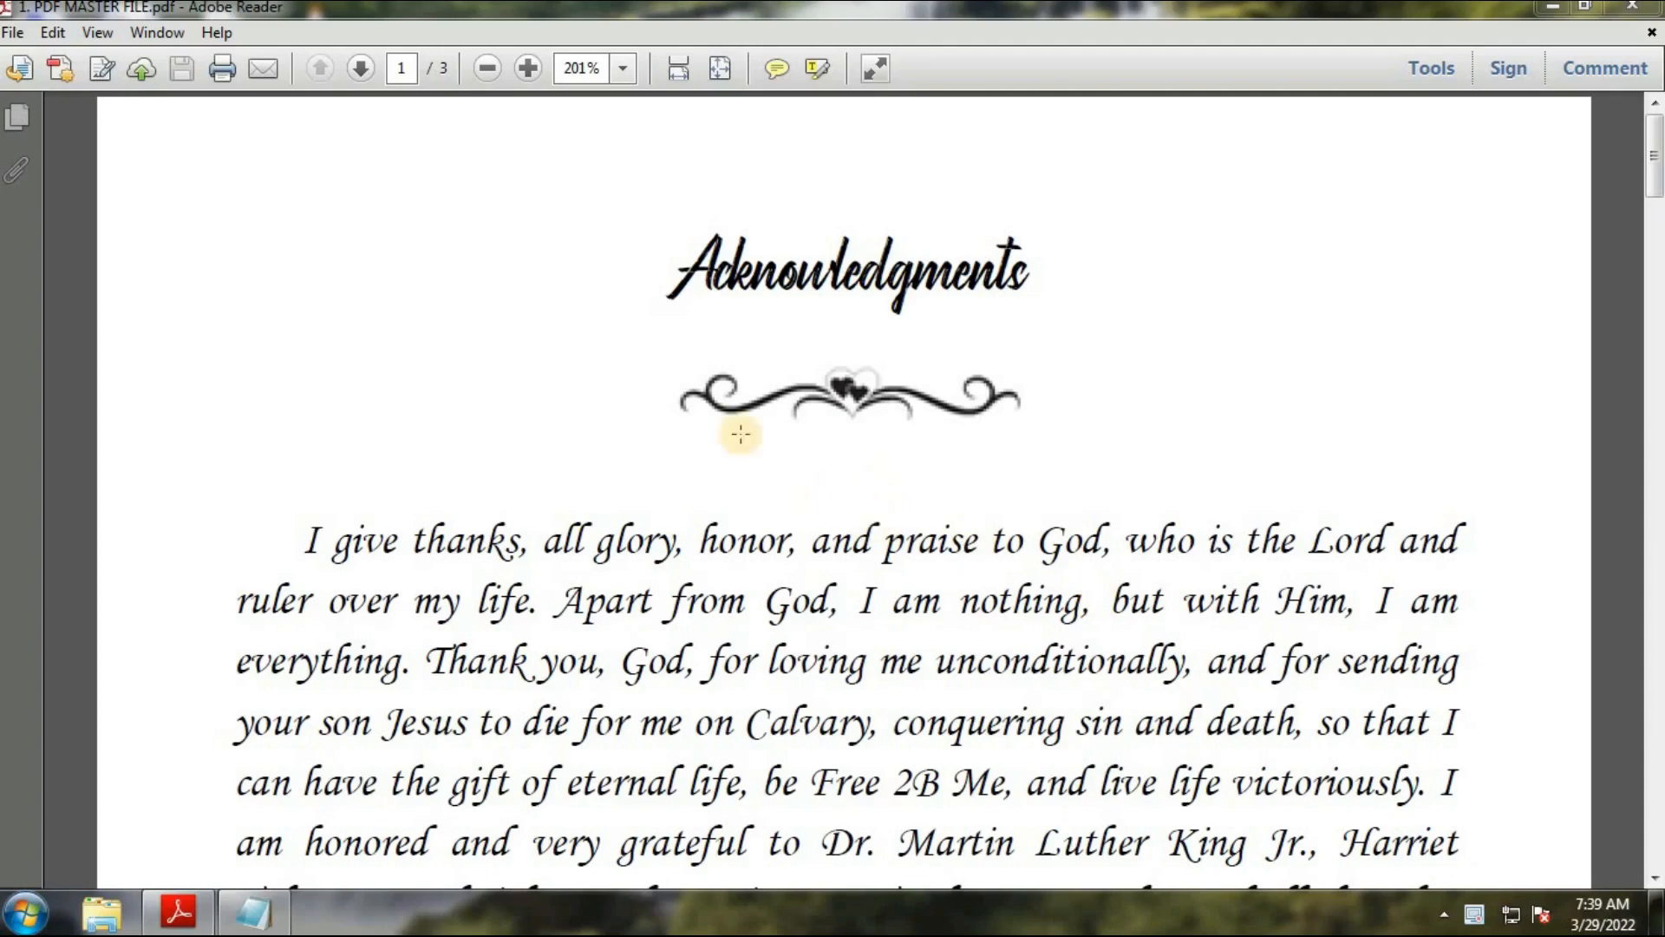
# Step: Switch to Adobe Reader and read through all three pages of 1. PDF MASTER FILE
pyautogui.click(576, 370)
pyautogui.scroll(-3, 654, 464)
pyautogui.scroll(-15, 654, 464)
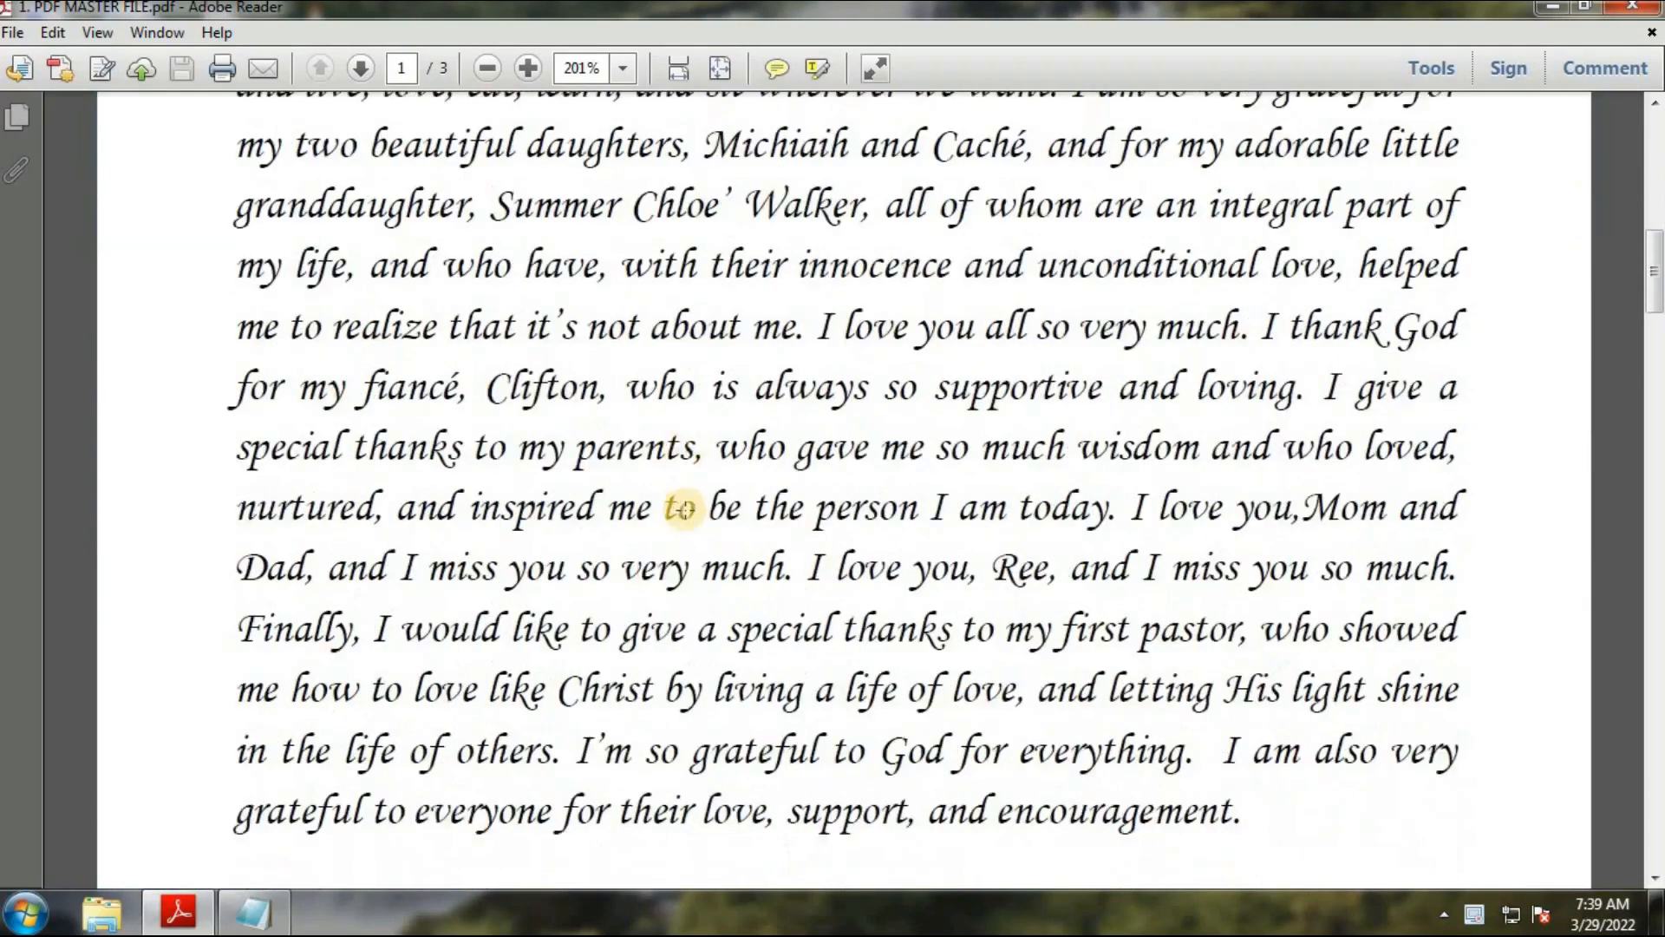
pyautogui.scroll(-20, 688, 511)
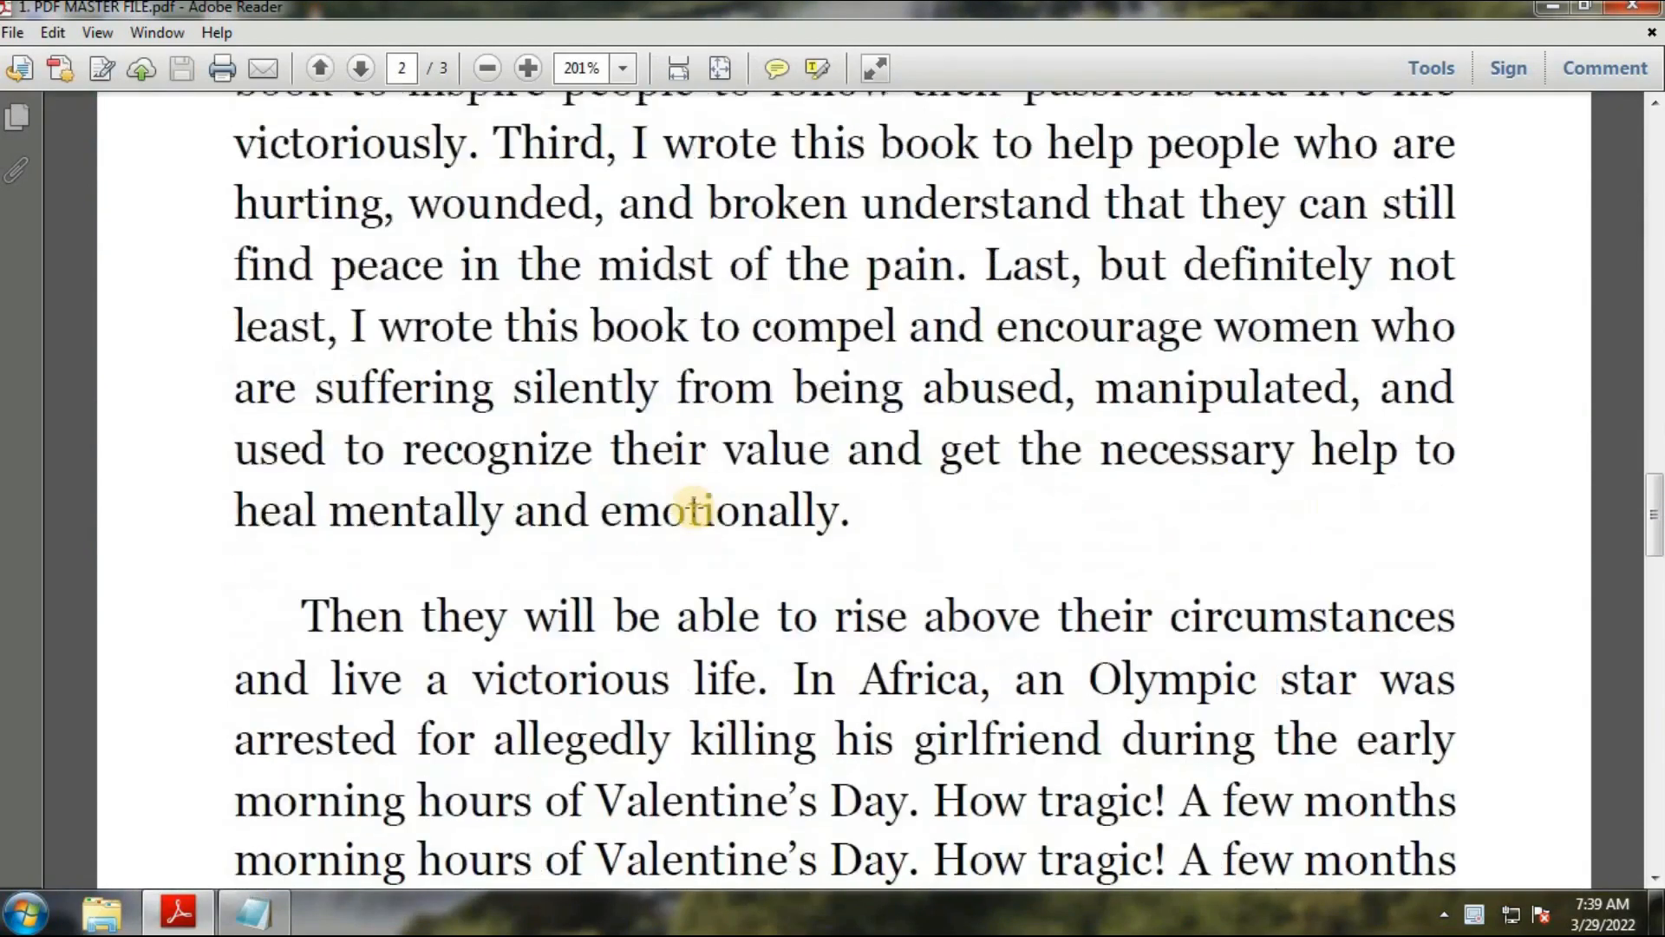
pyautogui.scroll(-13, 696, 511)
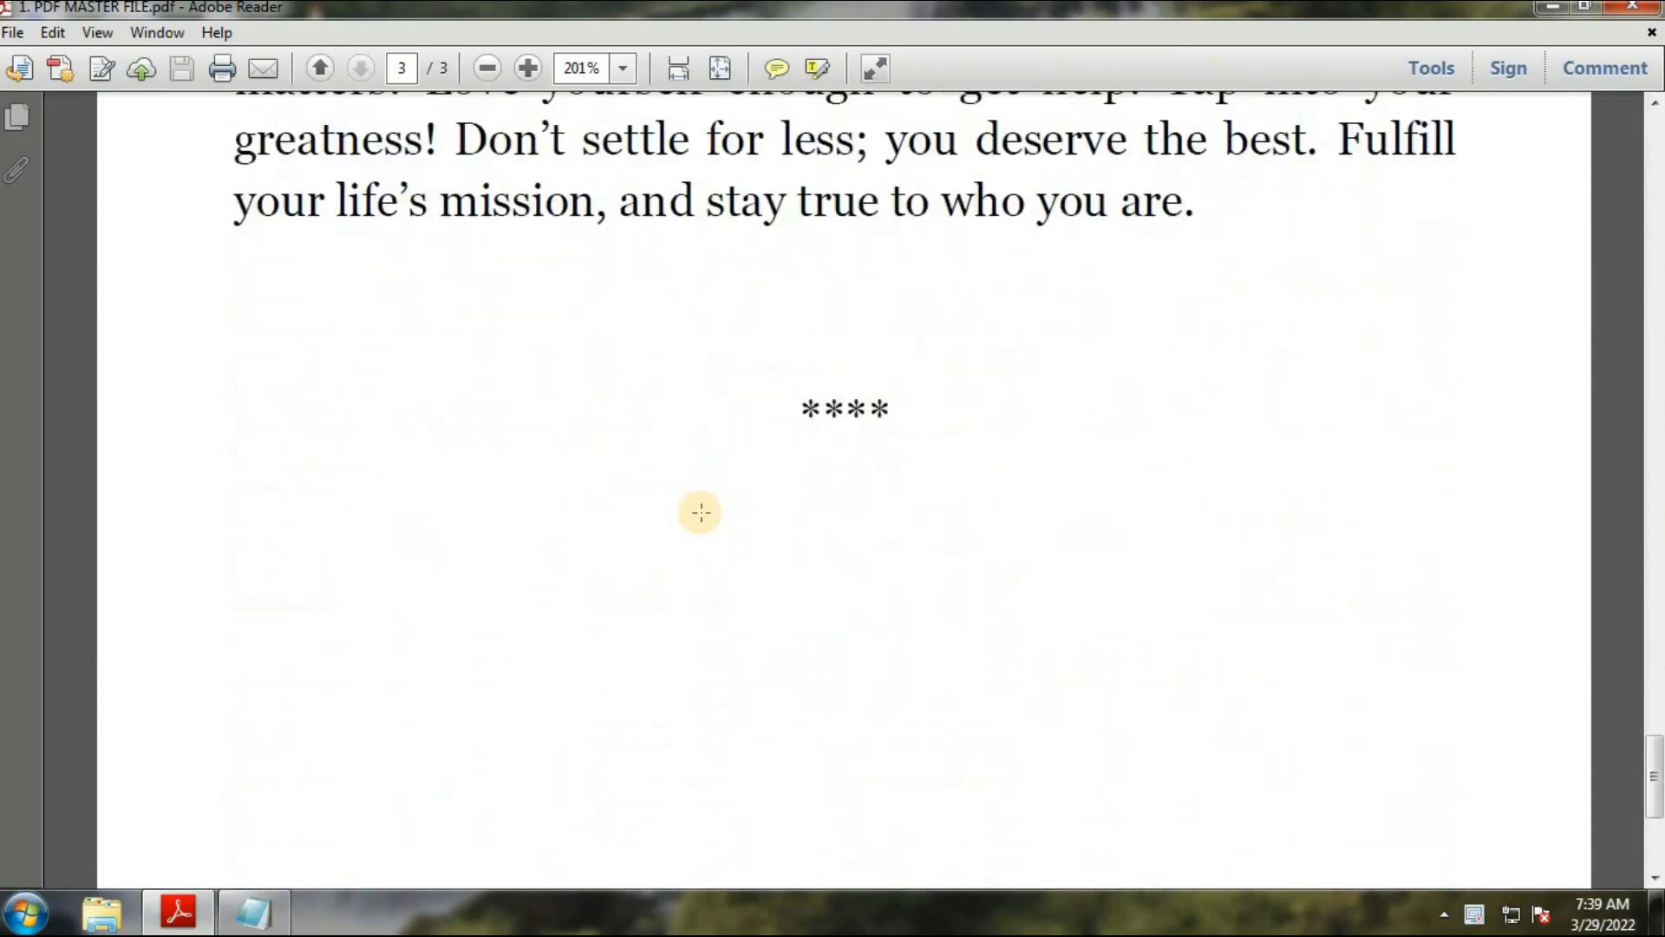
pyautogui.scroll(9, 698, 512)
pyautogui.scroll(5, 701, 513)
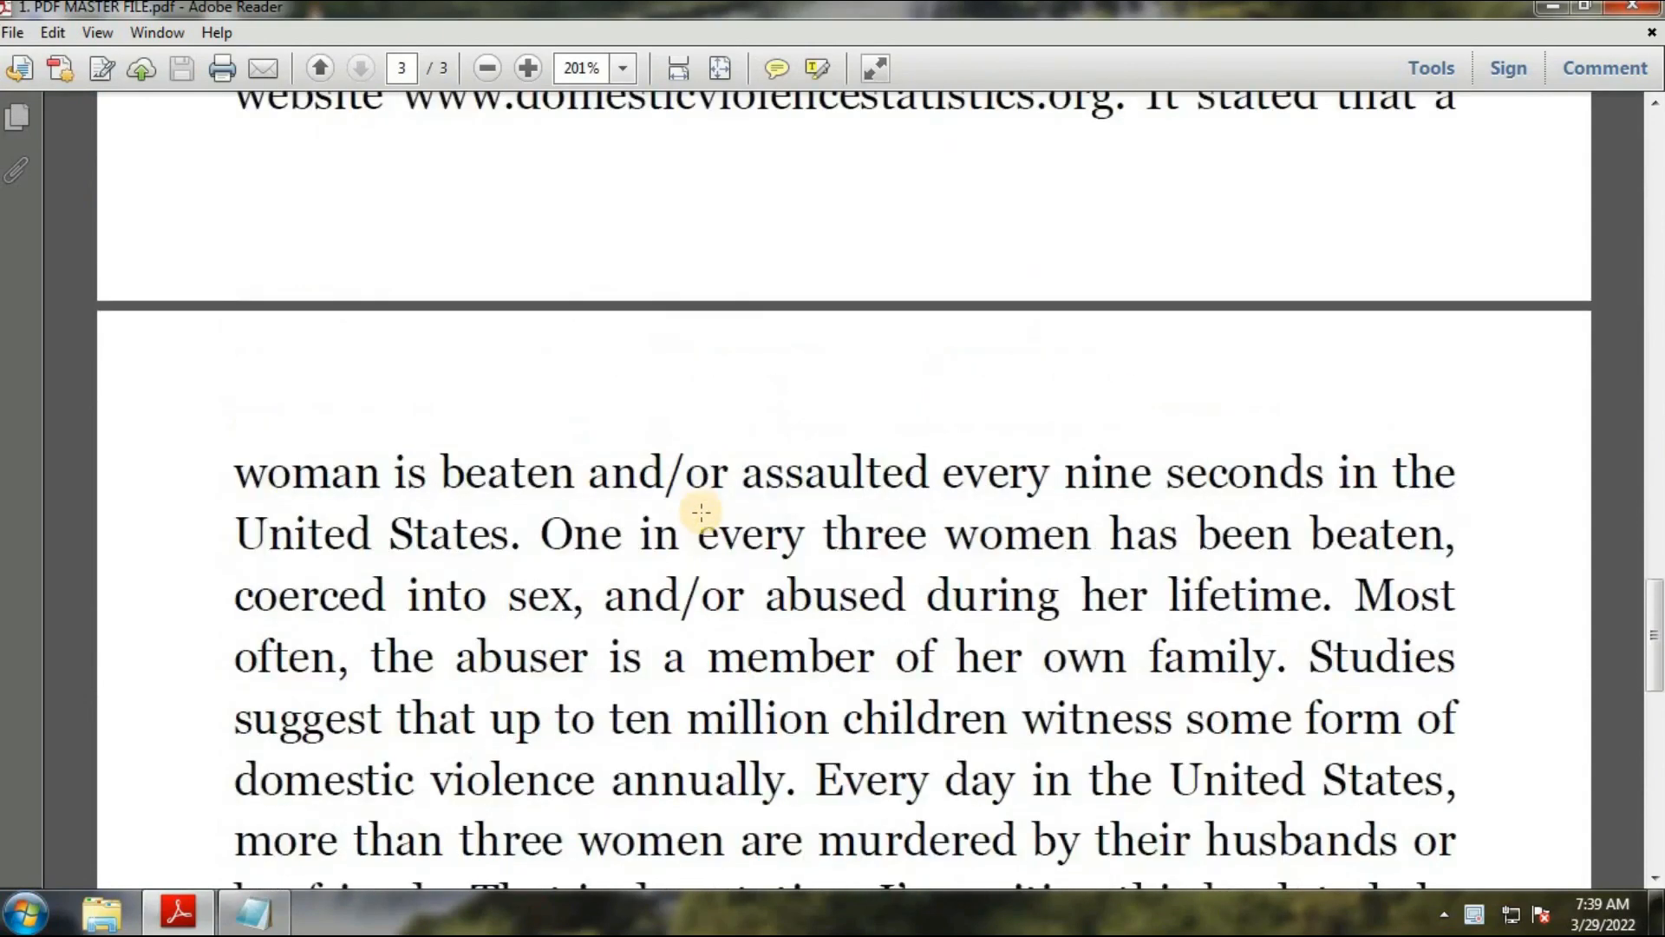
# Step: Examine the decorative heart ornaments below the Chapter 1 Introduction and Acknowledgments headings in the PDF
pyautogui.keyDown('ctrl'); pyautogui.scroll(-5, 701, 512); pyautogui.keyUp('ctrl')
pyautogui.scroll(15, 701, 512)
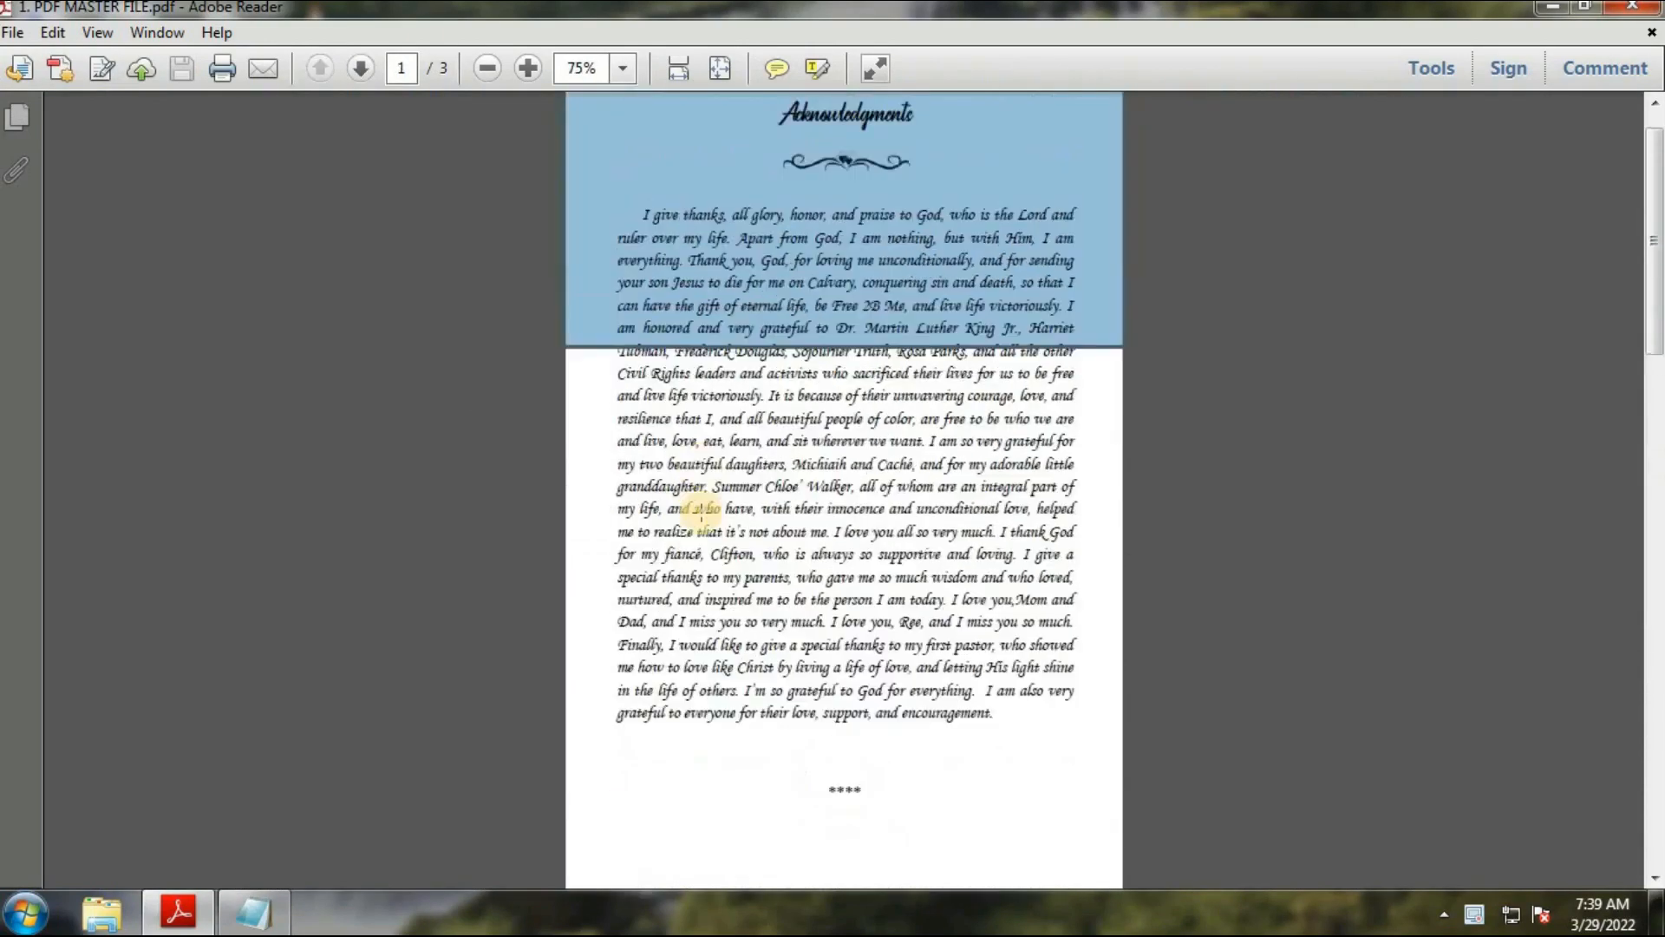
pyautogui.scroll(-3, 701, 512)
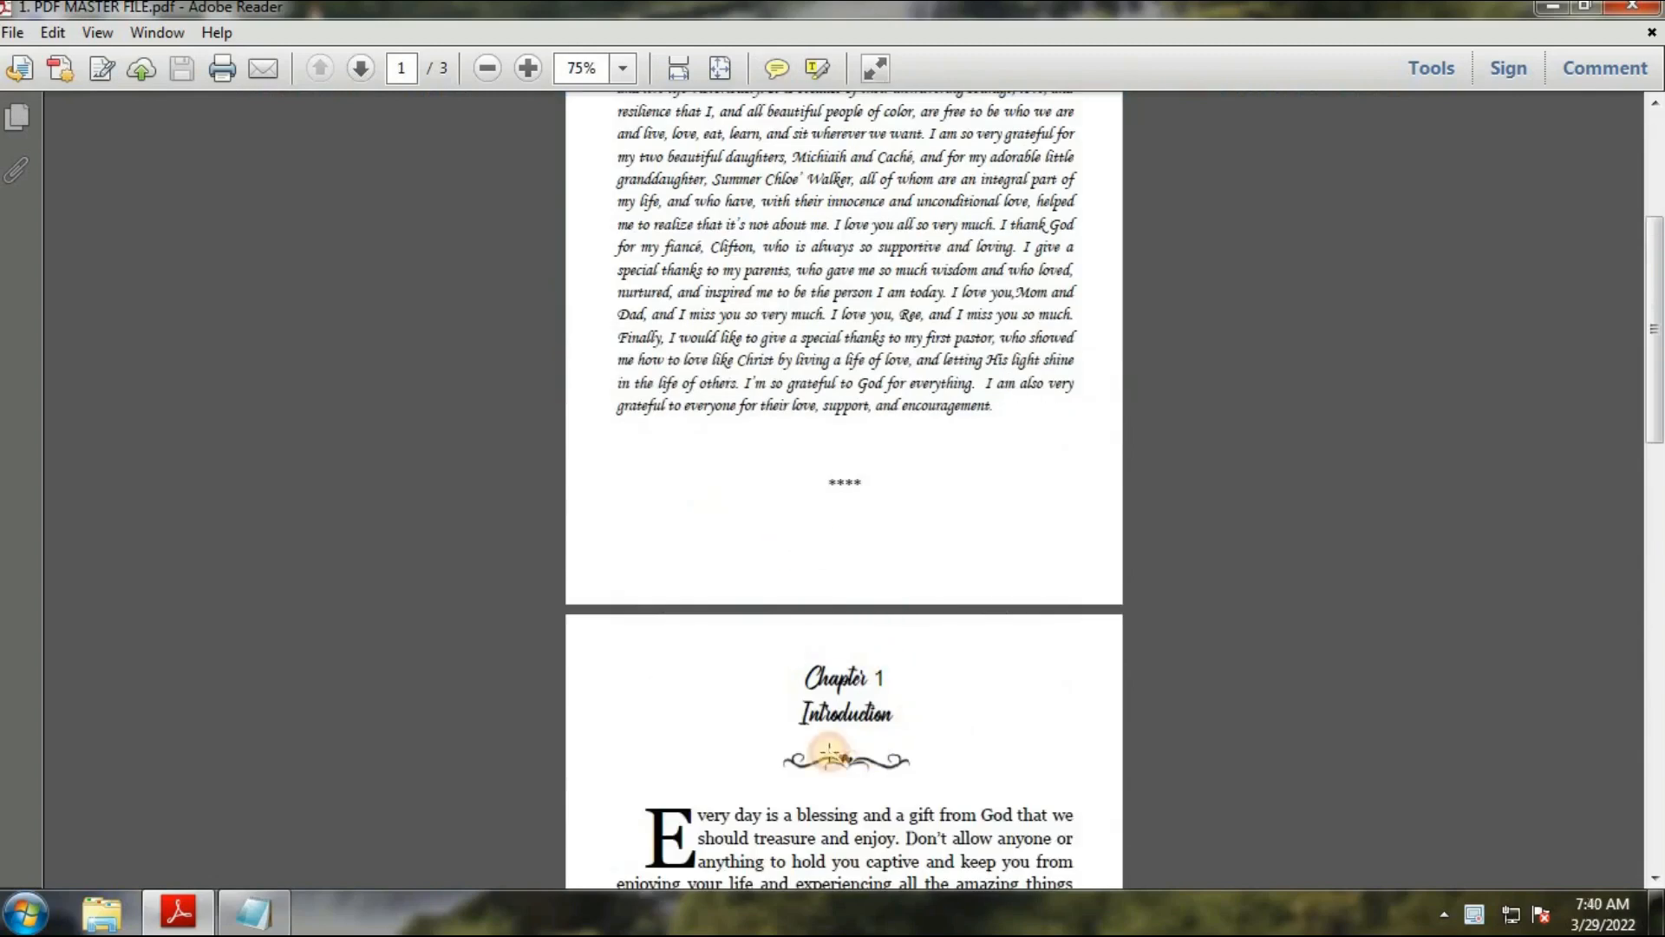
pyautogui.moveTo(761, 731); pyautogui.dragTo(965, 793)
pyautogui.click(1023, 711)
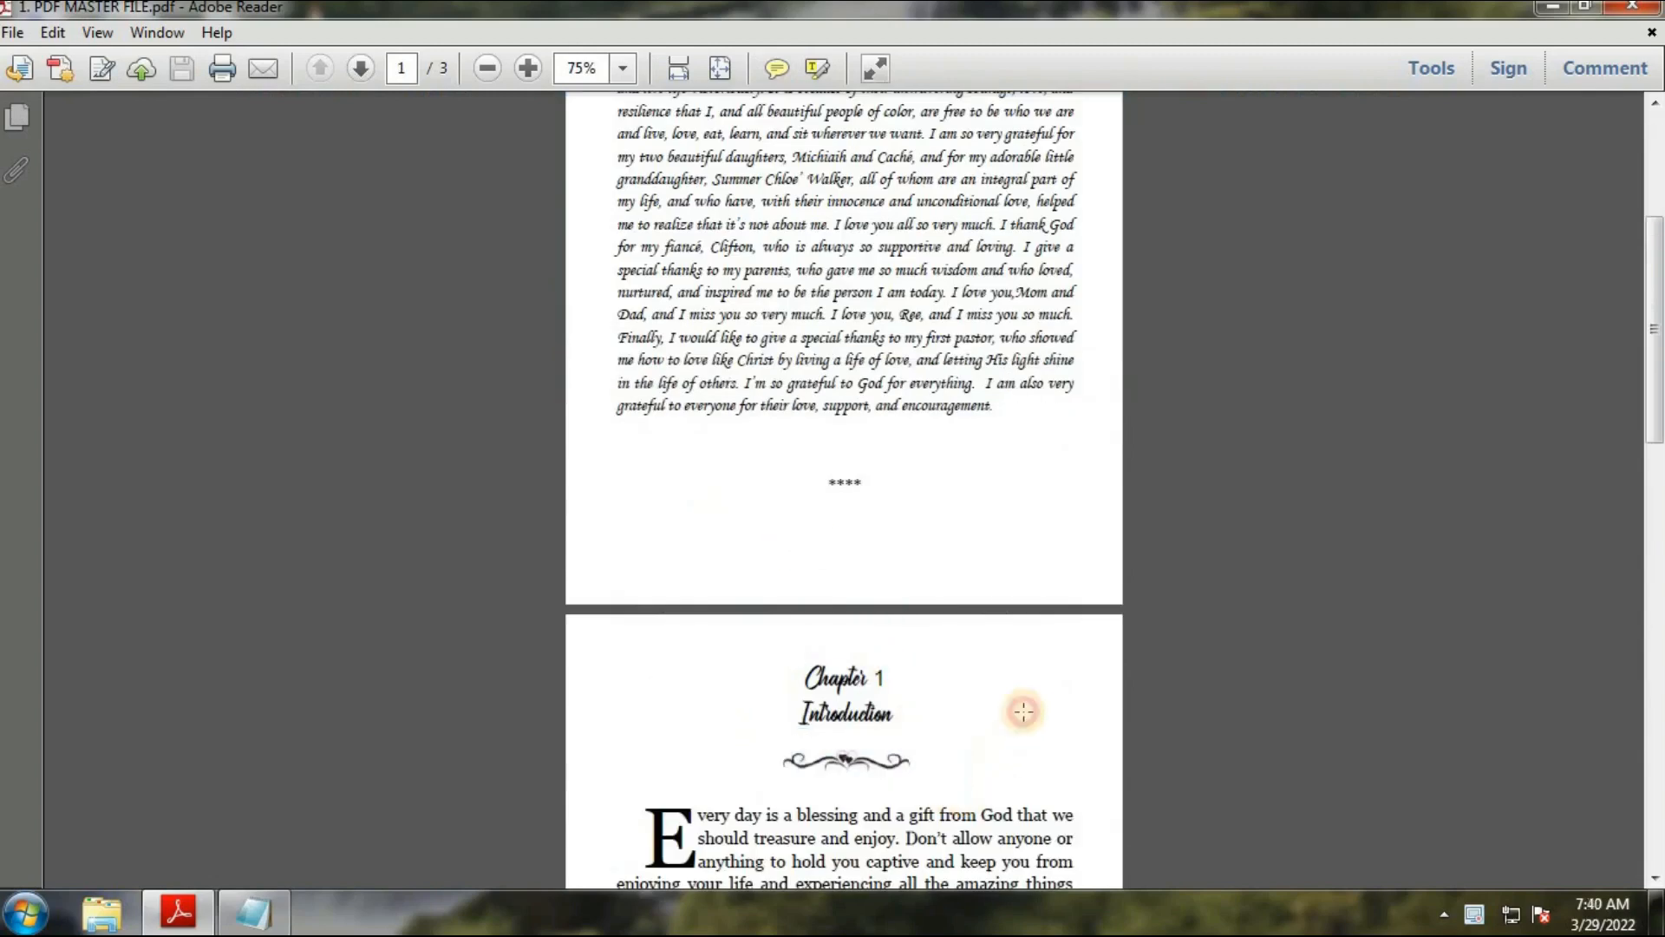
pyautogui.scroll(3, 884, 599)
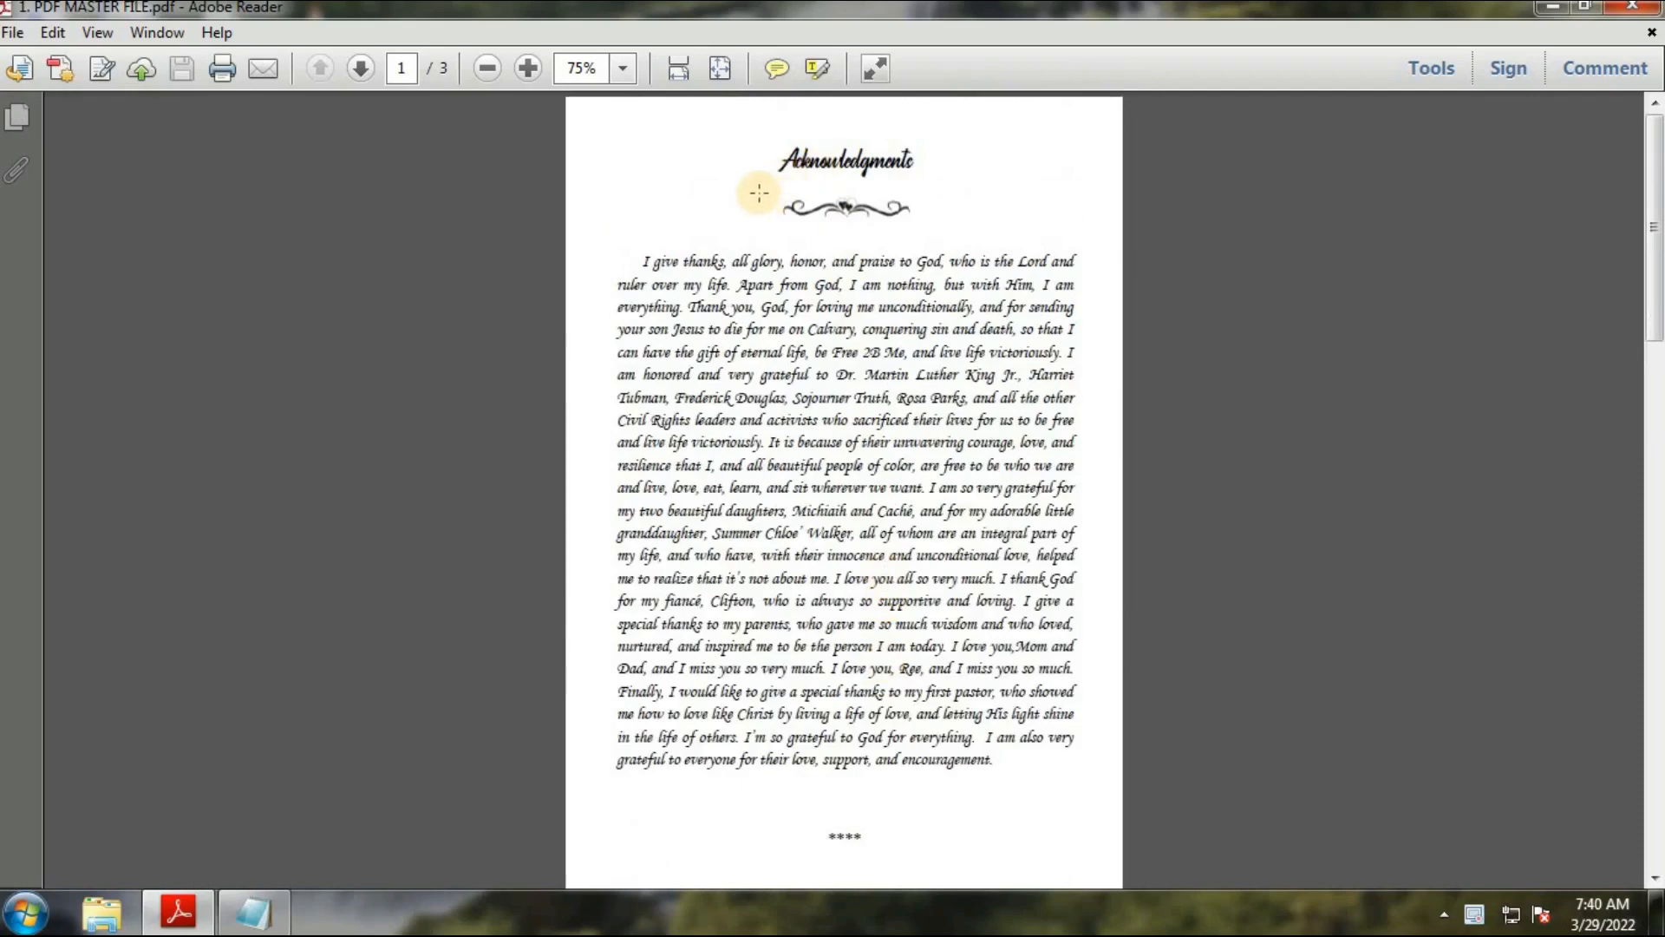
pyautogui.moveTo(759, 192); pyautogui.dragTo(941, 243)
pyautogui.click(890, 417)
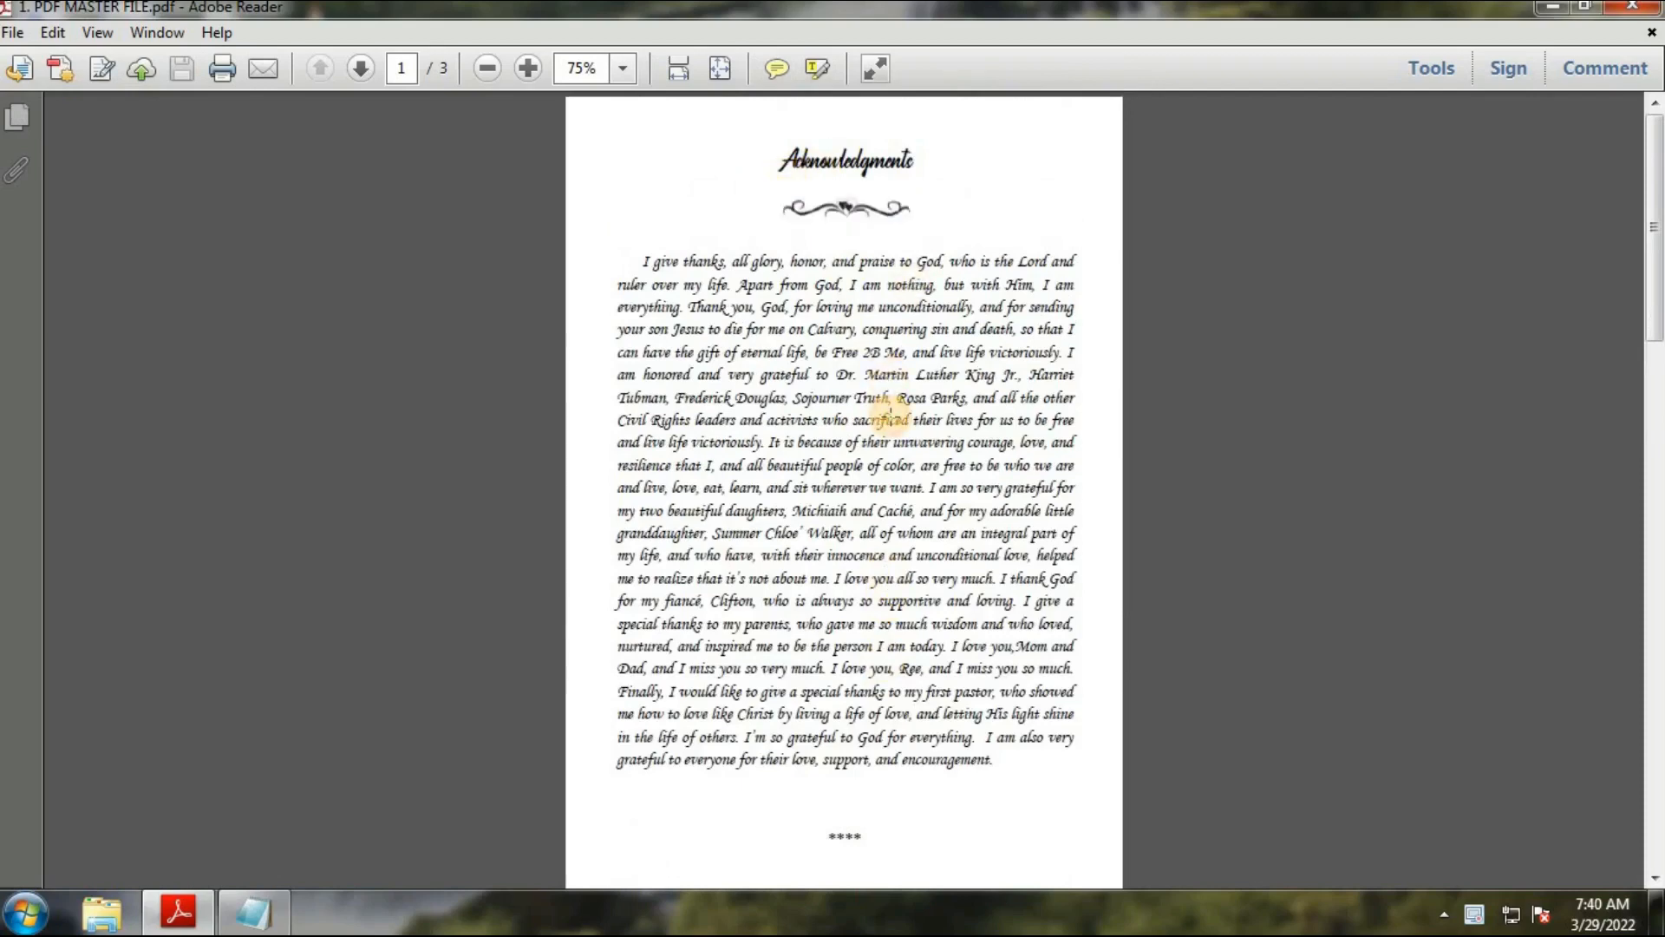
pyautogui.keyDown('ctrl'); pyautogui.scroll(3, 891, 416); pyautogui.keyUp('ctrl')
pyautogui.scroll(4, 891, 416)
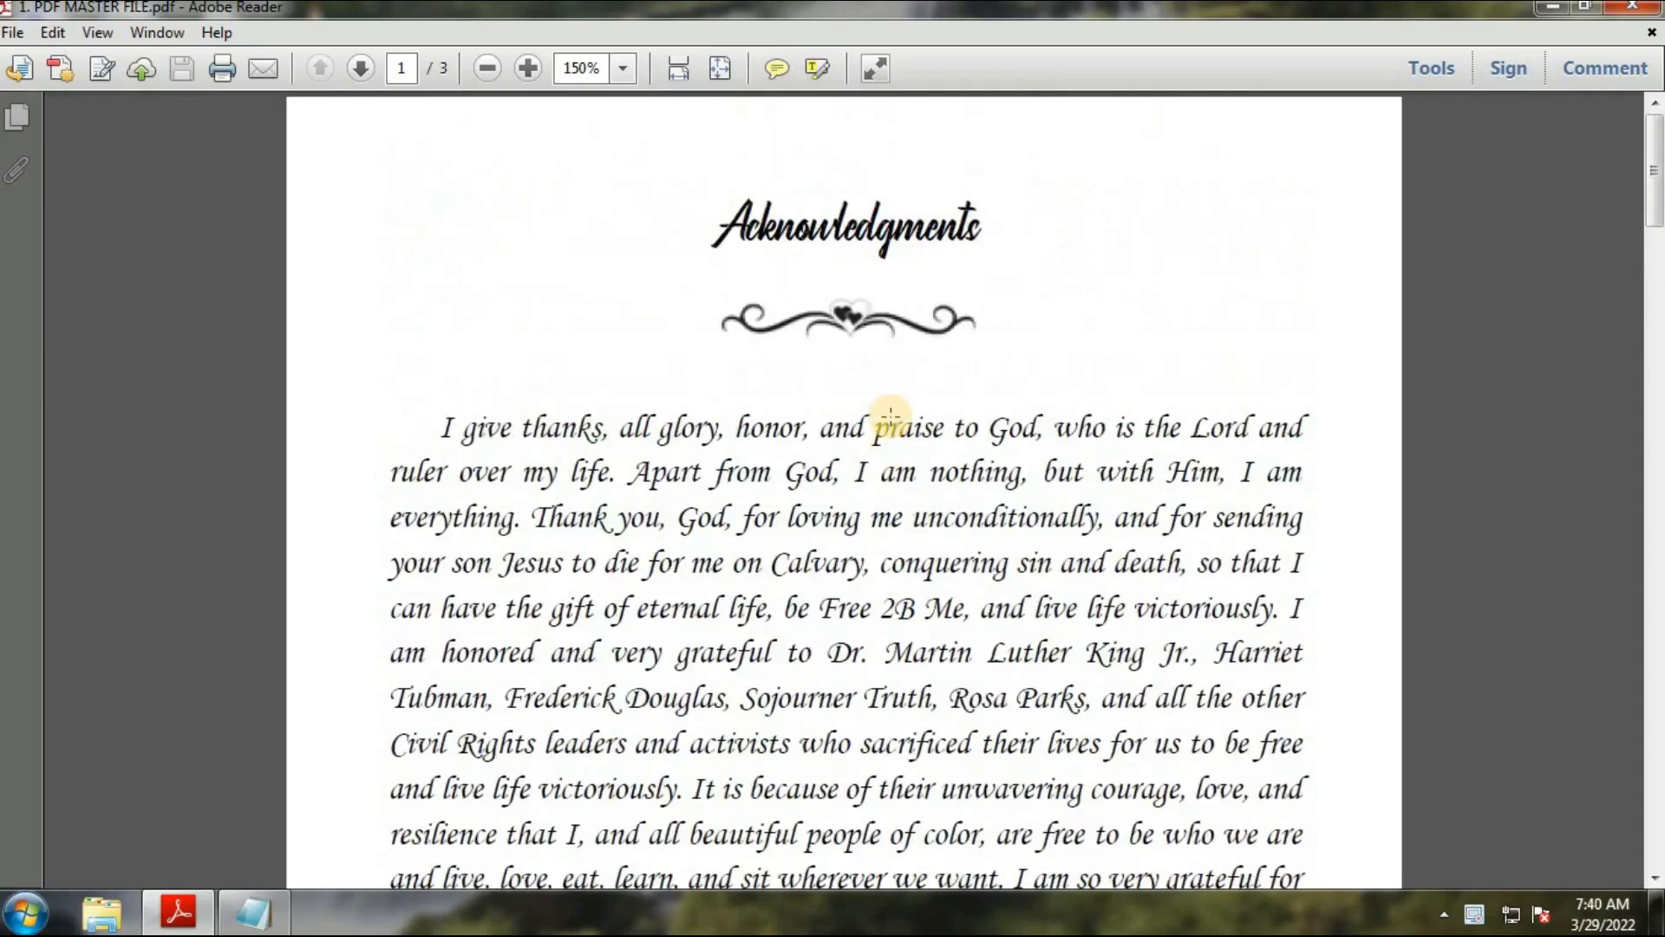
pyautogui.keyDown('ctrl'); pyautogui.scroll(2, 891, 416); pyautogui.keyUp('ctrl')
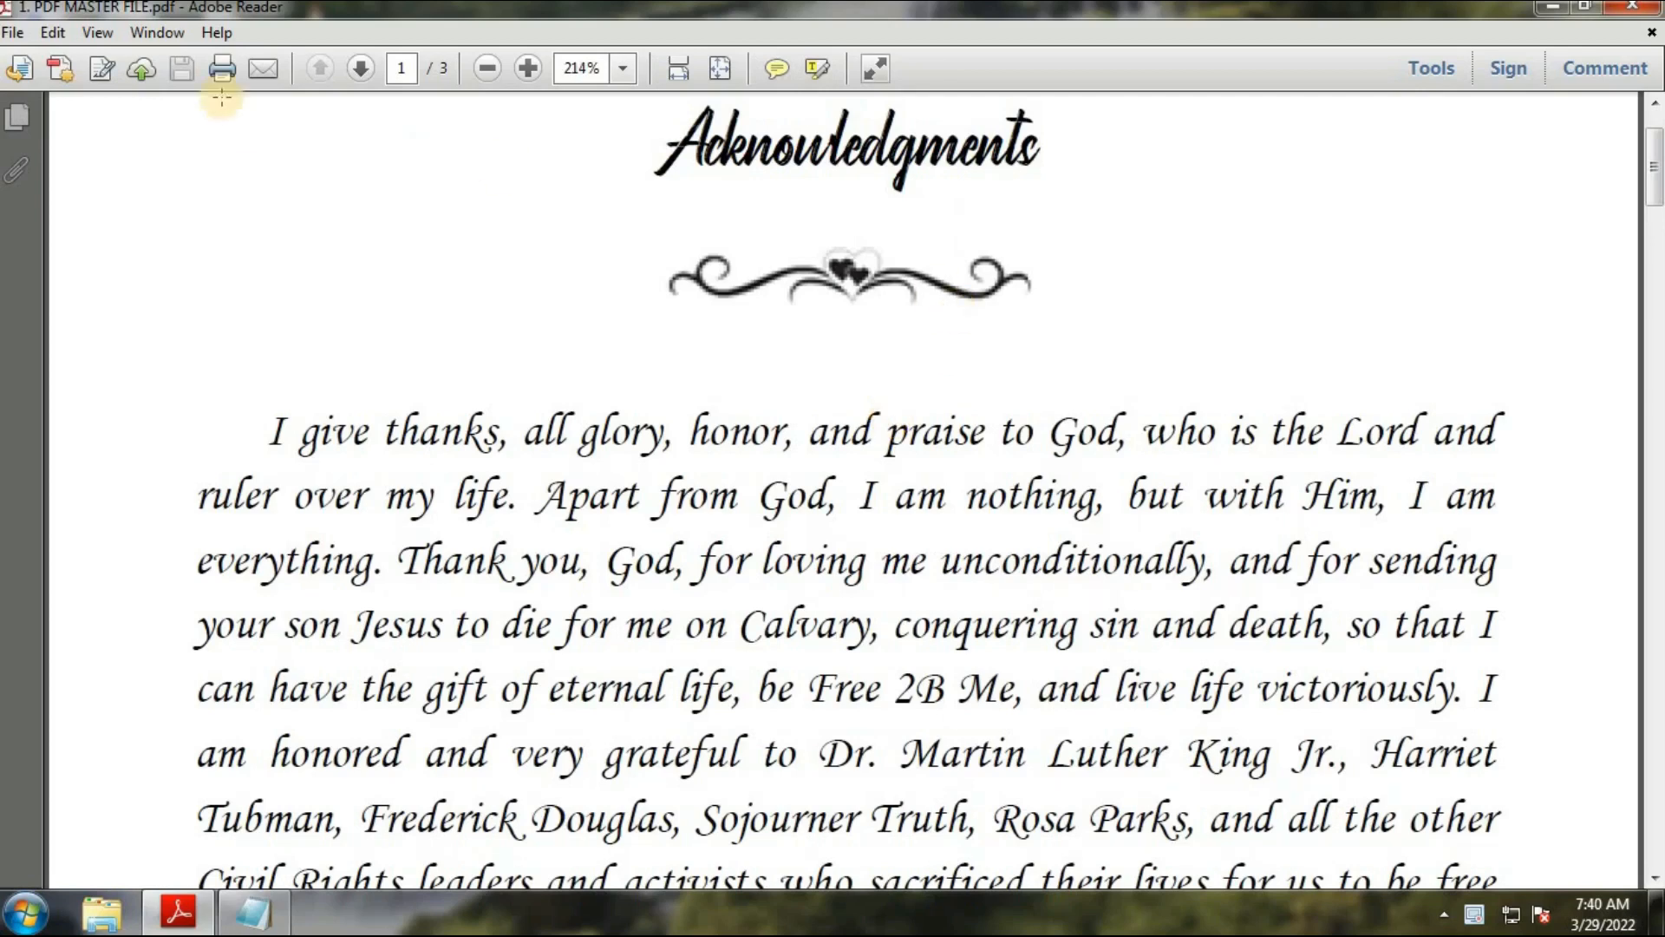
# Step: Take a snapshot of the heart ornament below the Acknowledgments heading in the PDF
pyautogui.click(59, 35)
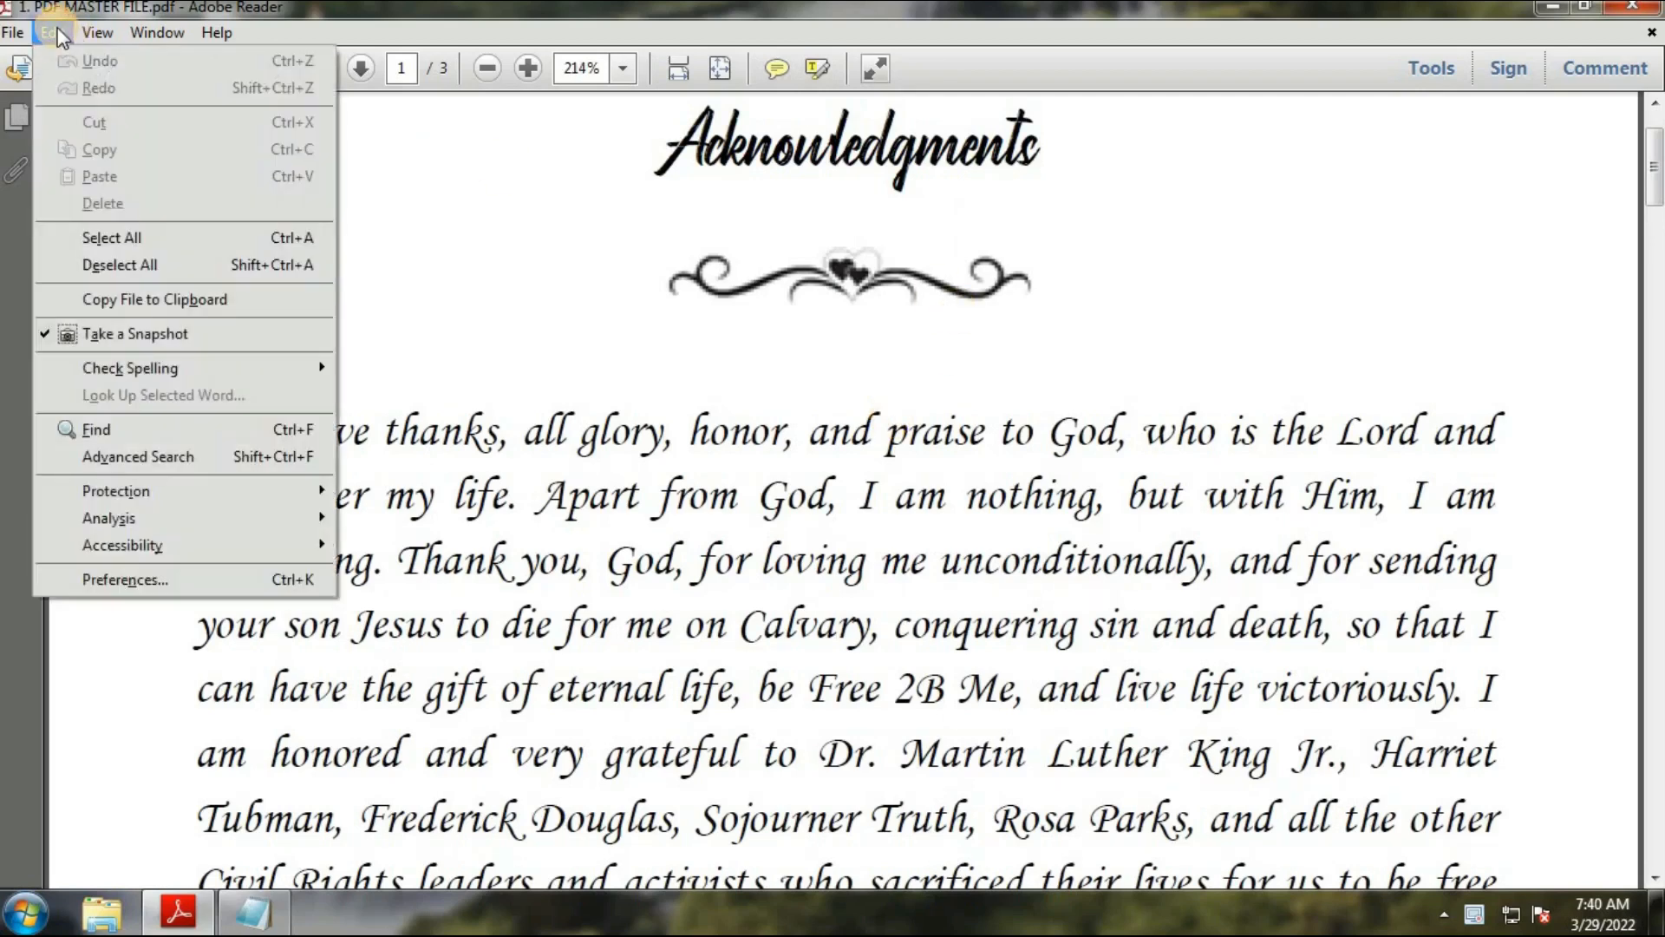
pyautogui.click(134, 336)
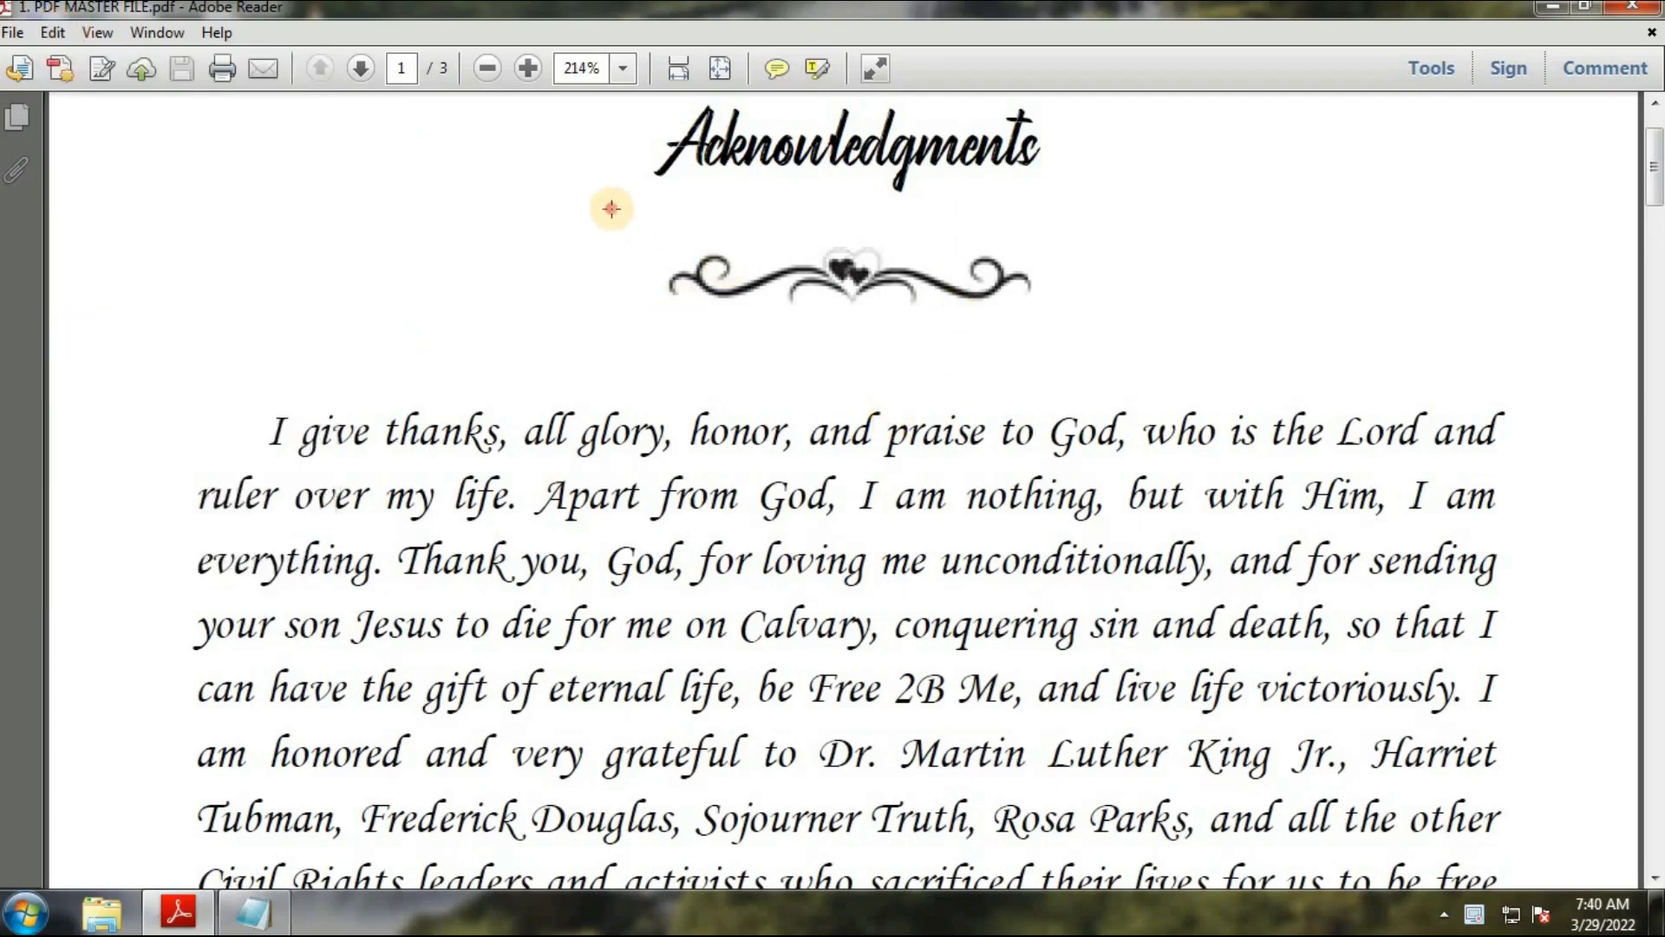
pyautogui.moveTo(612, 208); pyautogui.dragTo(1111, 349)
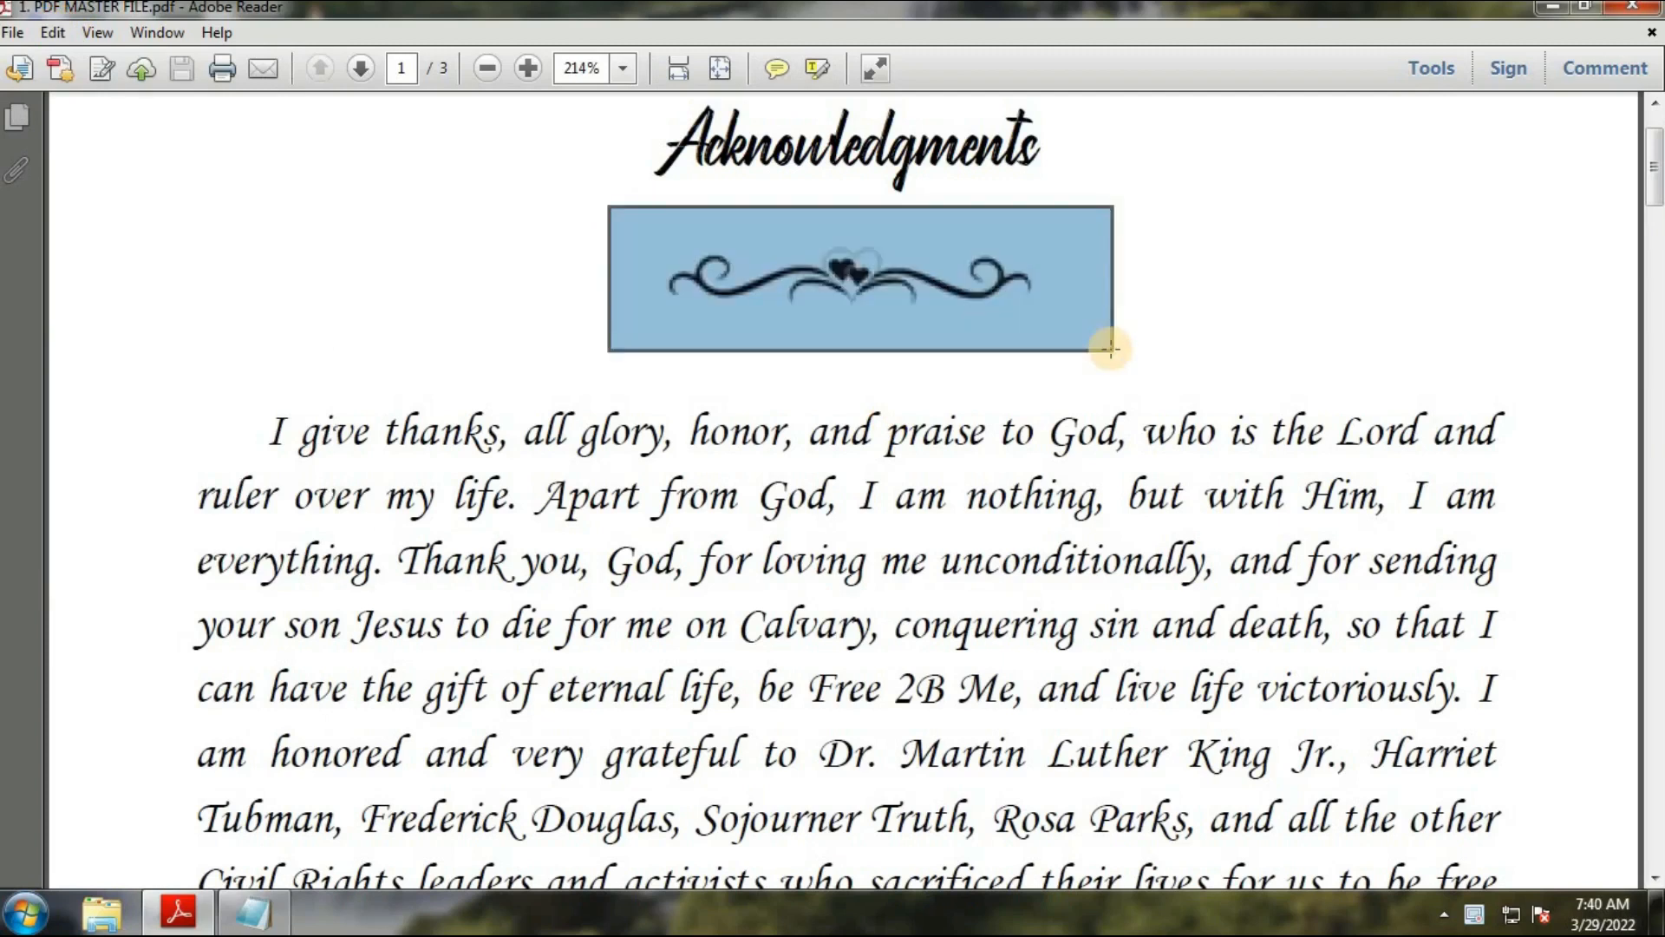
# Step: Open Paint, keep the blank canvas at 50 × 50 pixels, and paste the captured Acknowledgments ornament onto it
pyautogui.click(26, 912)
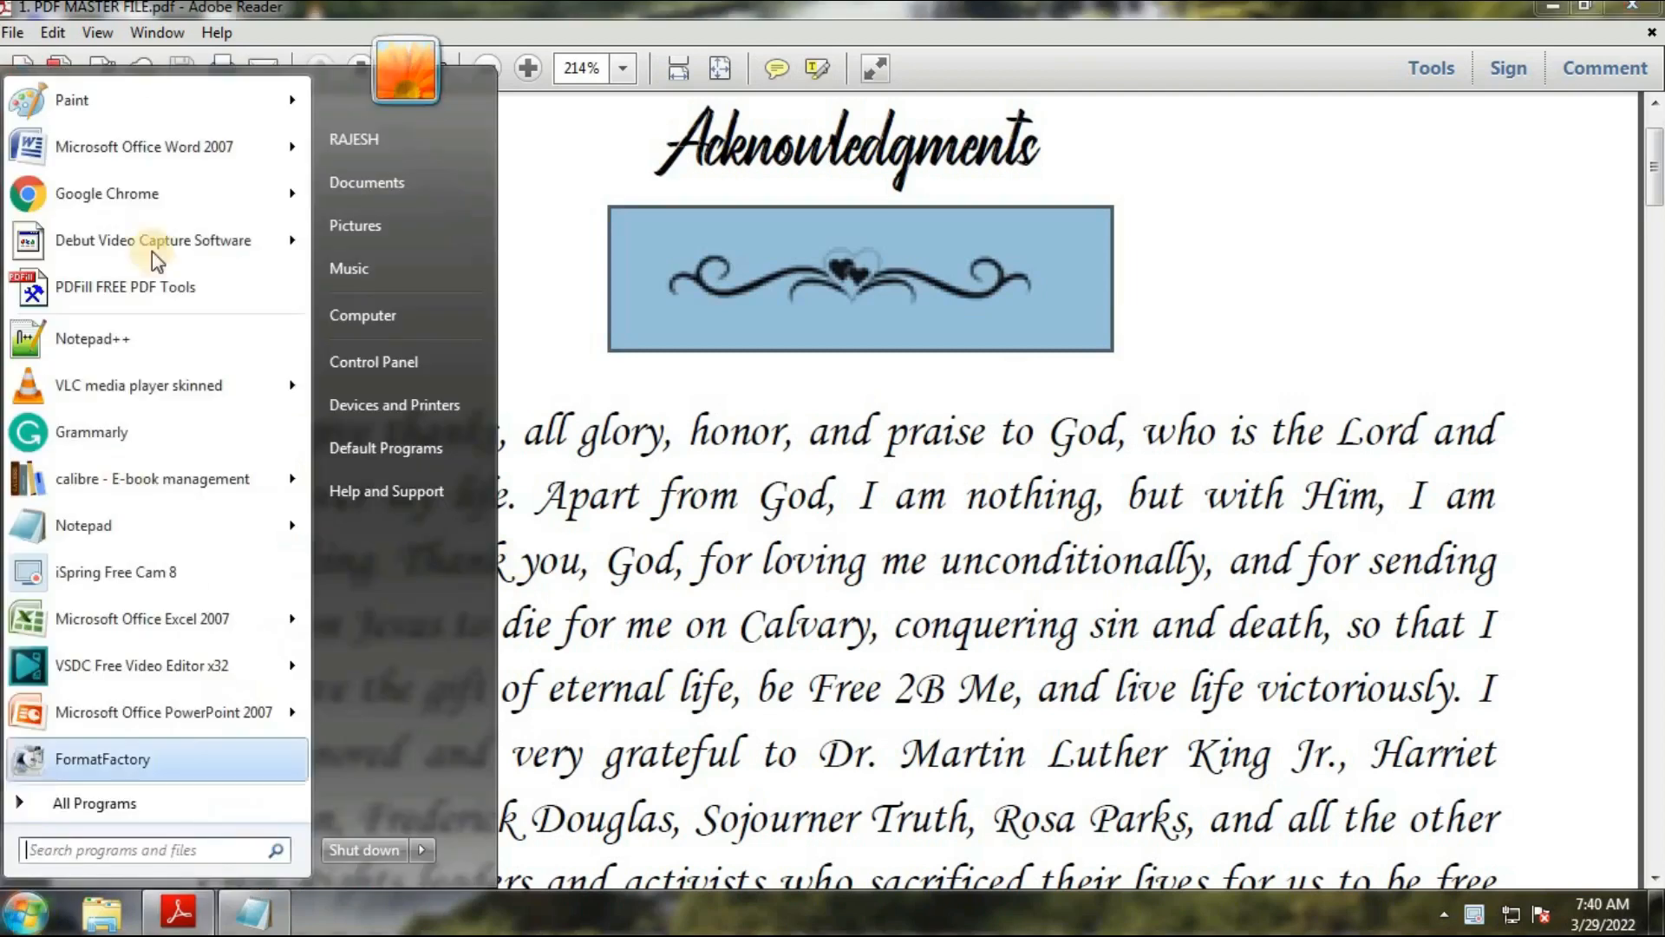
pyautogui.click(82, 100)
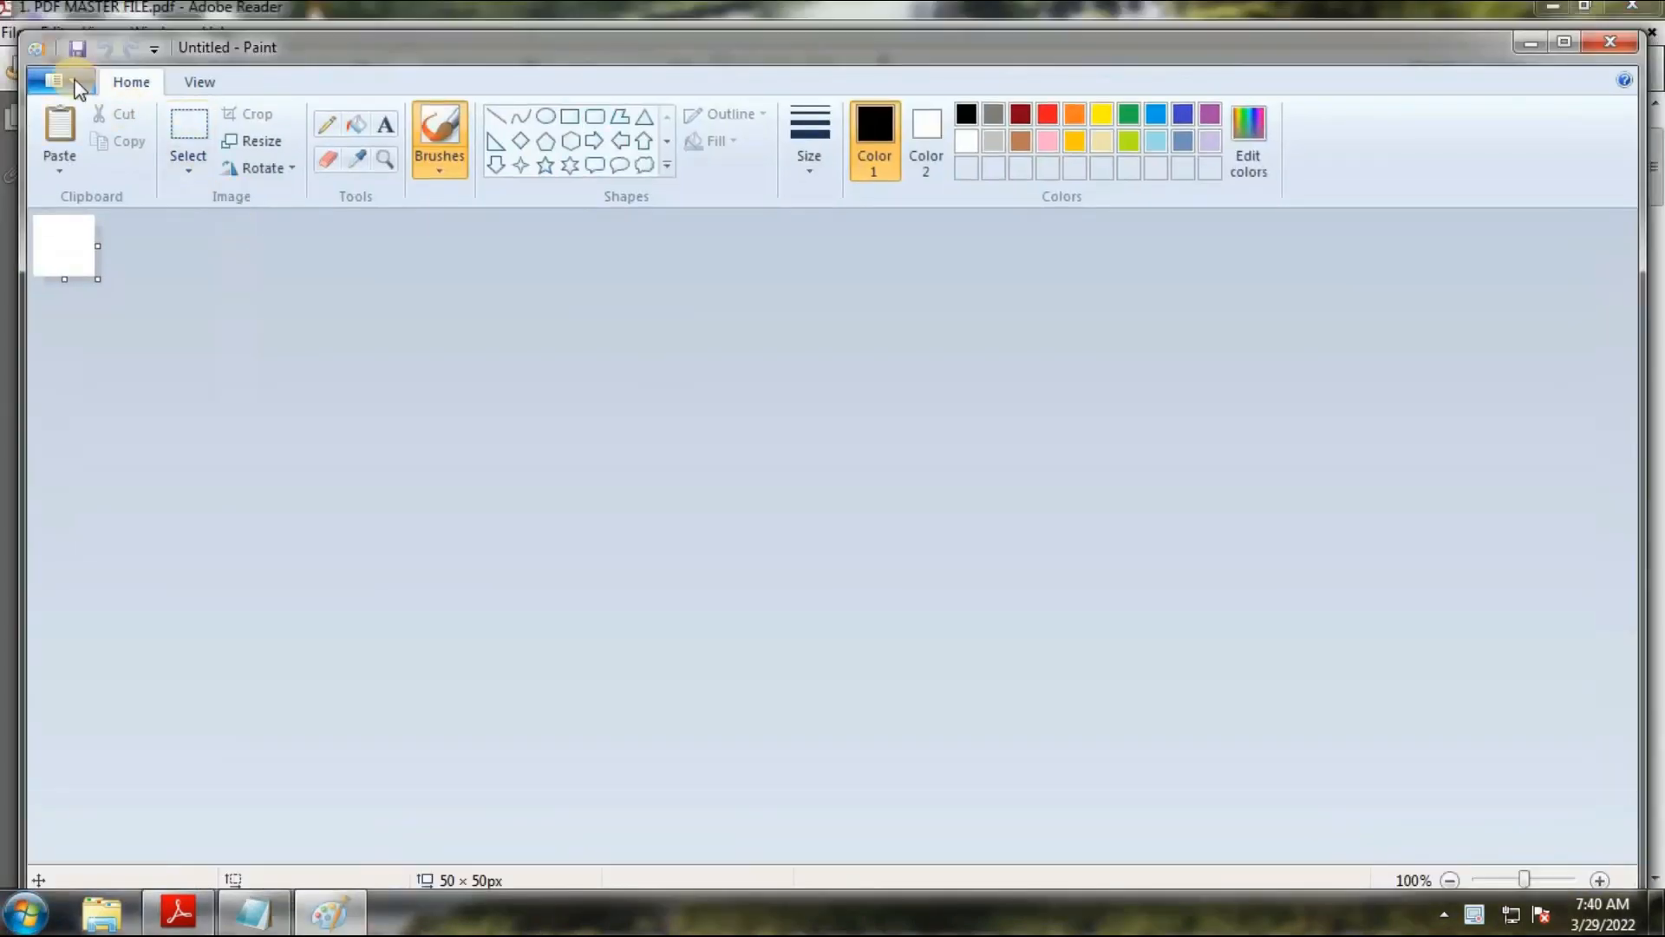
pyautogui.click(78, 87)
pyautogui.click(105, 565)
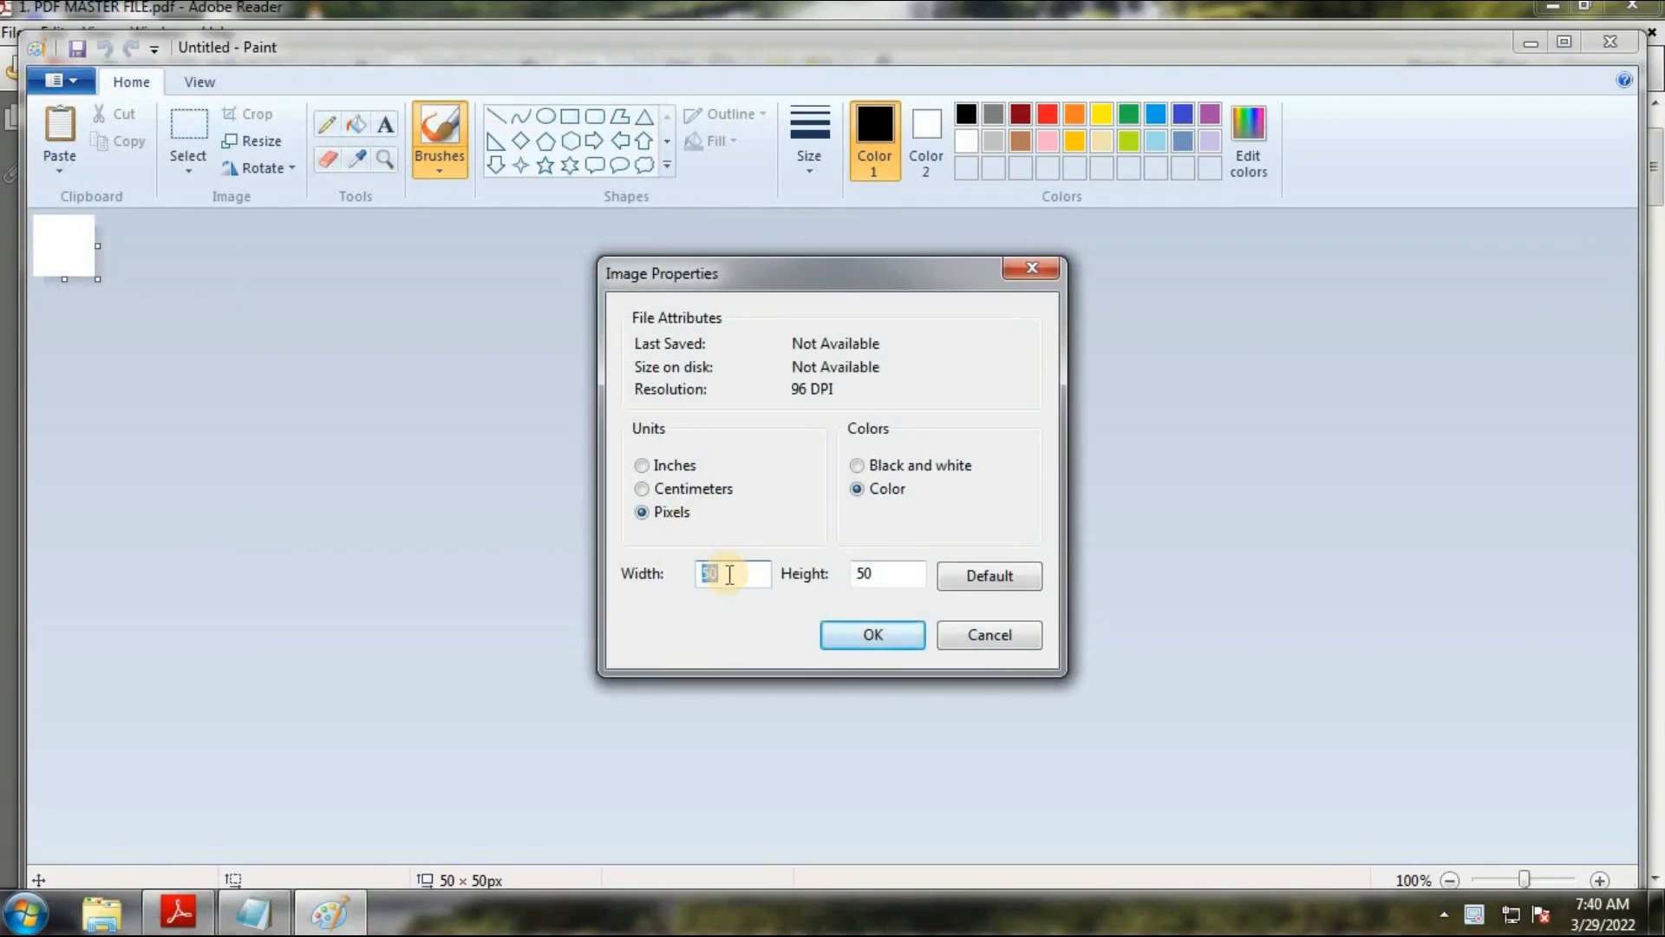
pyautogui.doubleClick(855, 575)
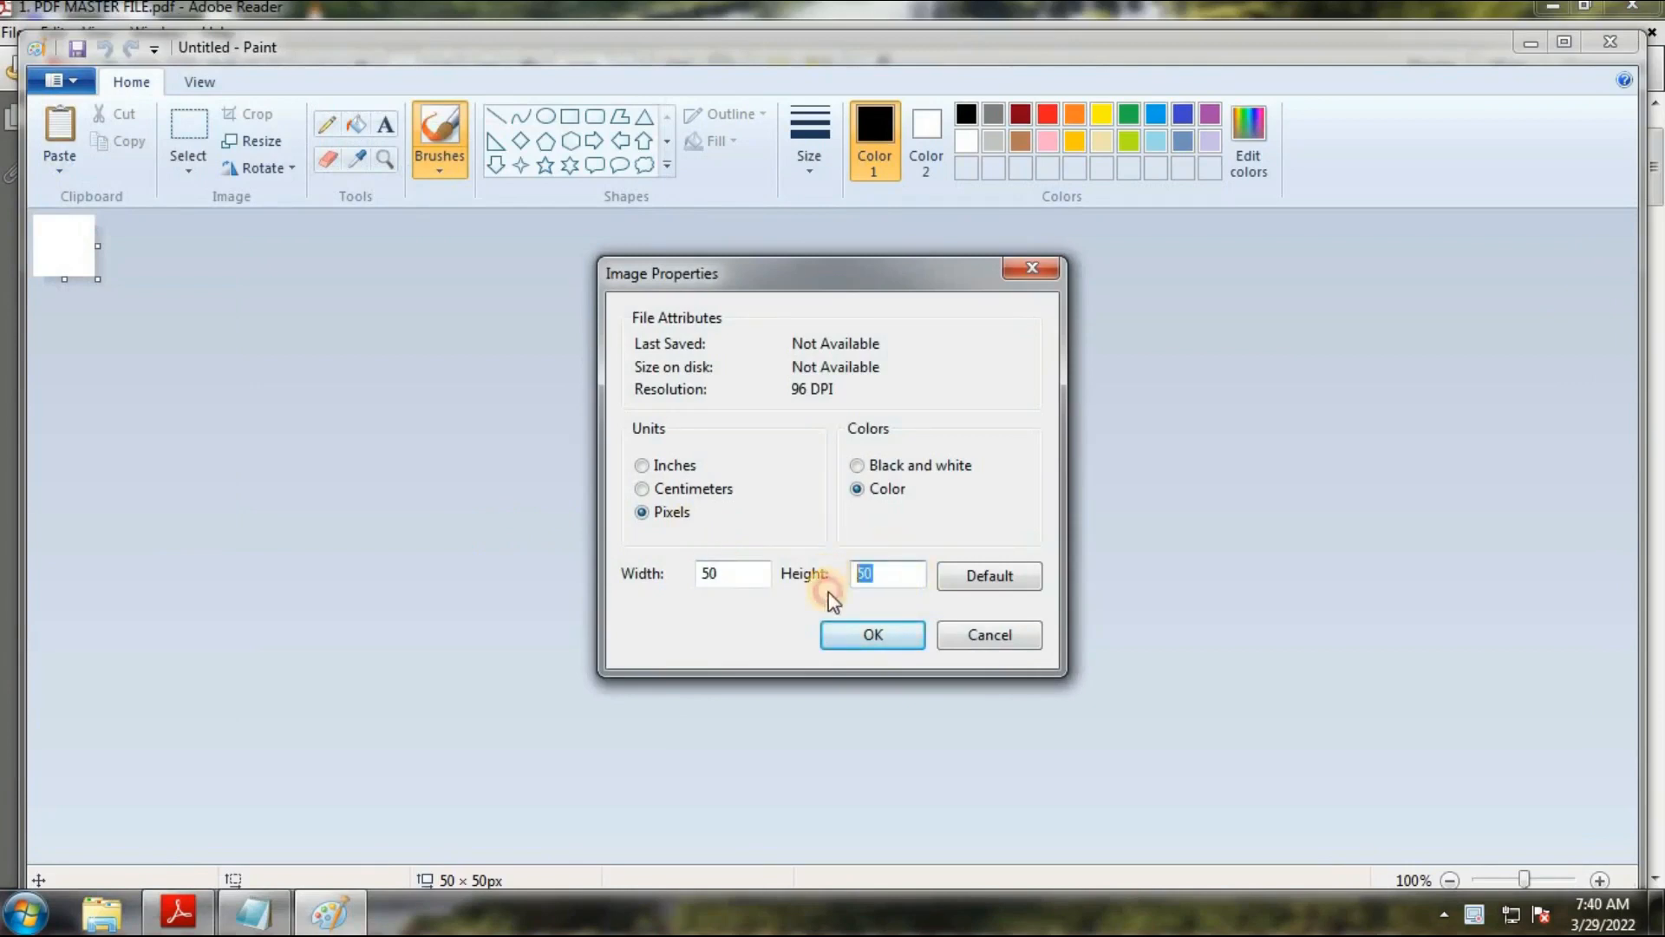
pyautogui.doubleClick(717, 575)
pyautogui.click(840, 624)
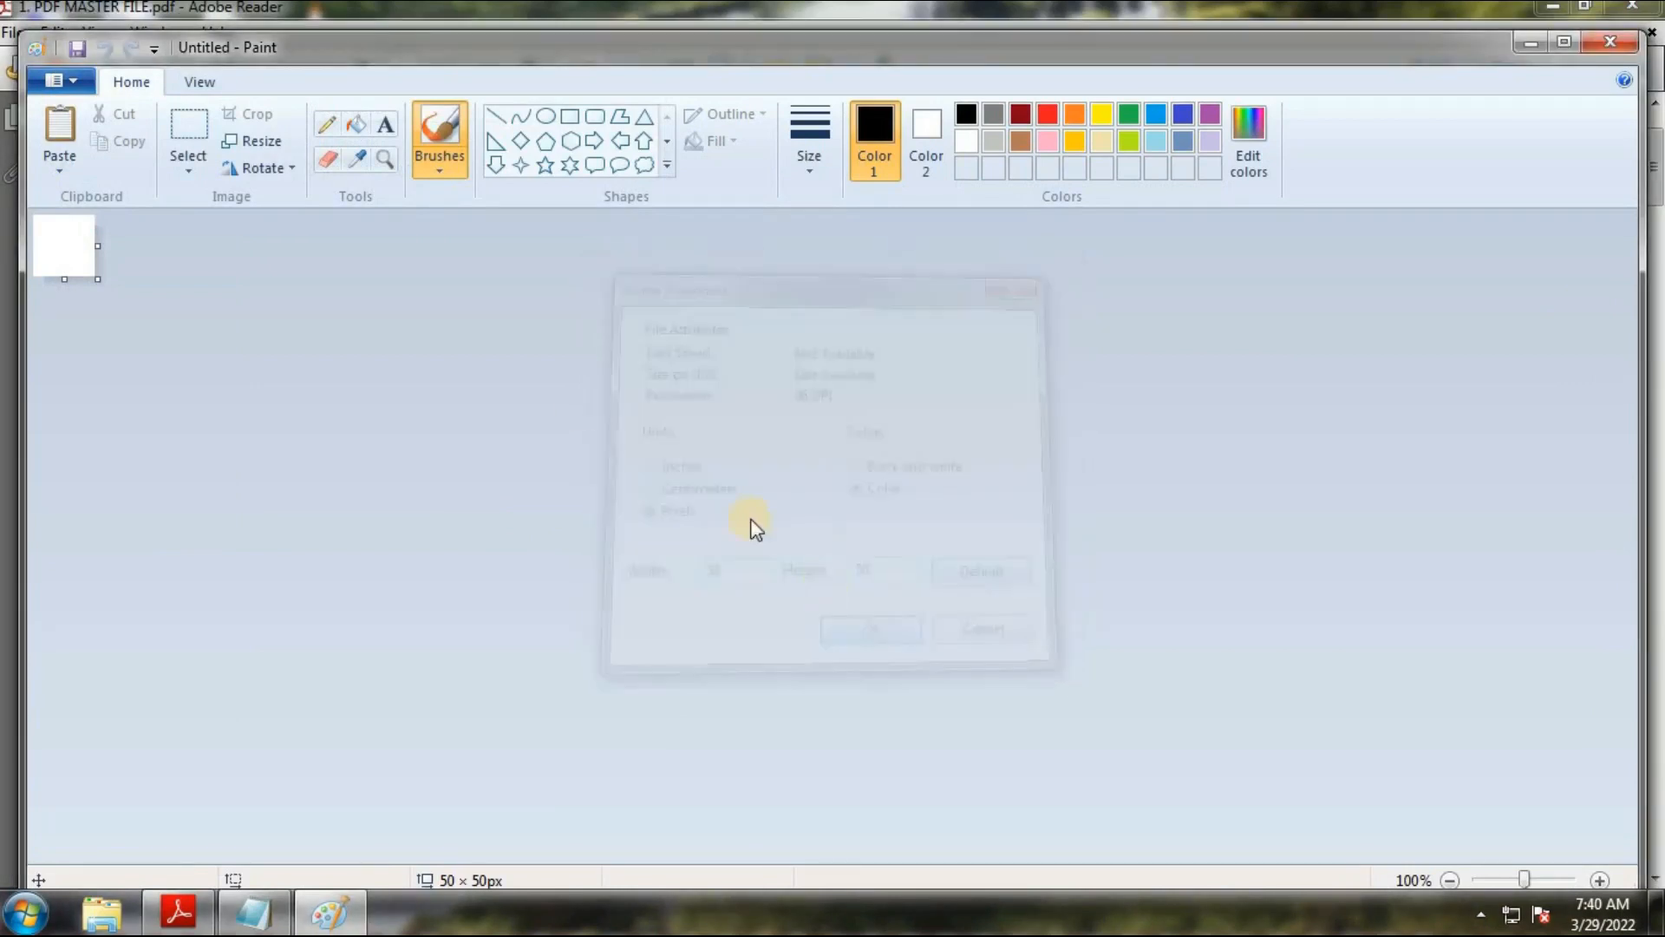
pyautogui.hotkey('ctrl', 'v')
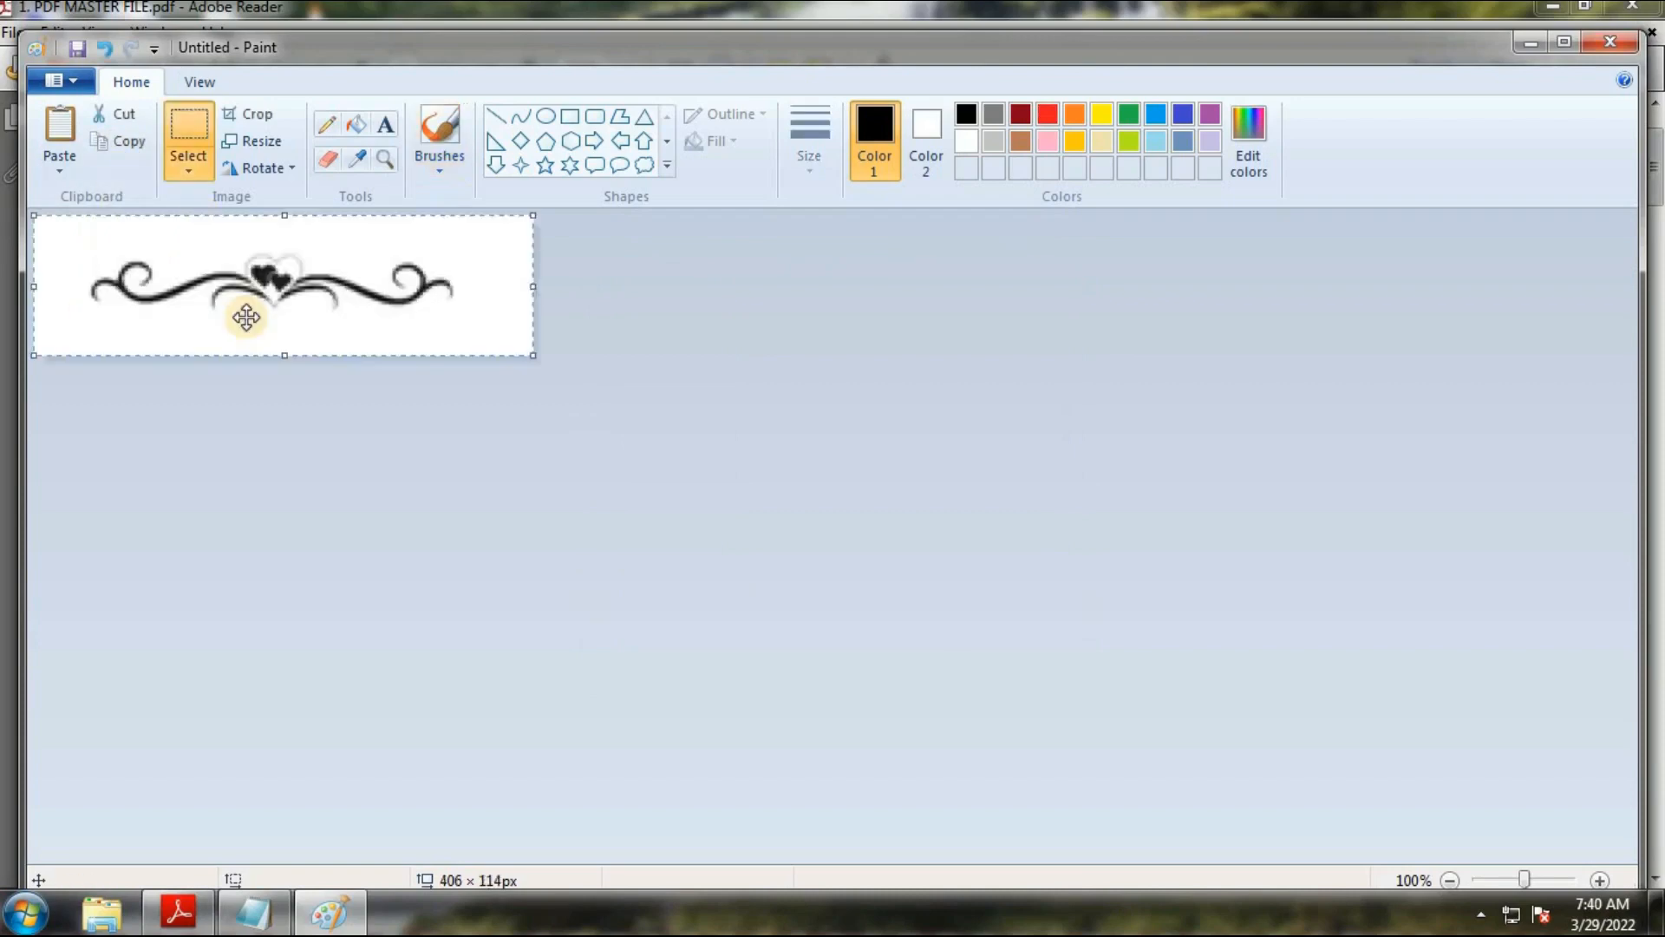
# Step: Save the pasted ornament as the PNG file IMAGE-1 in the Downloads folder and close Paint
pyautogui.click(76, 49)
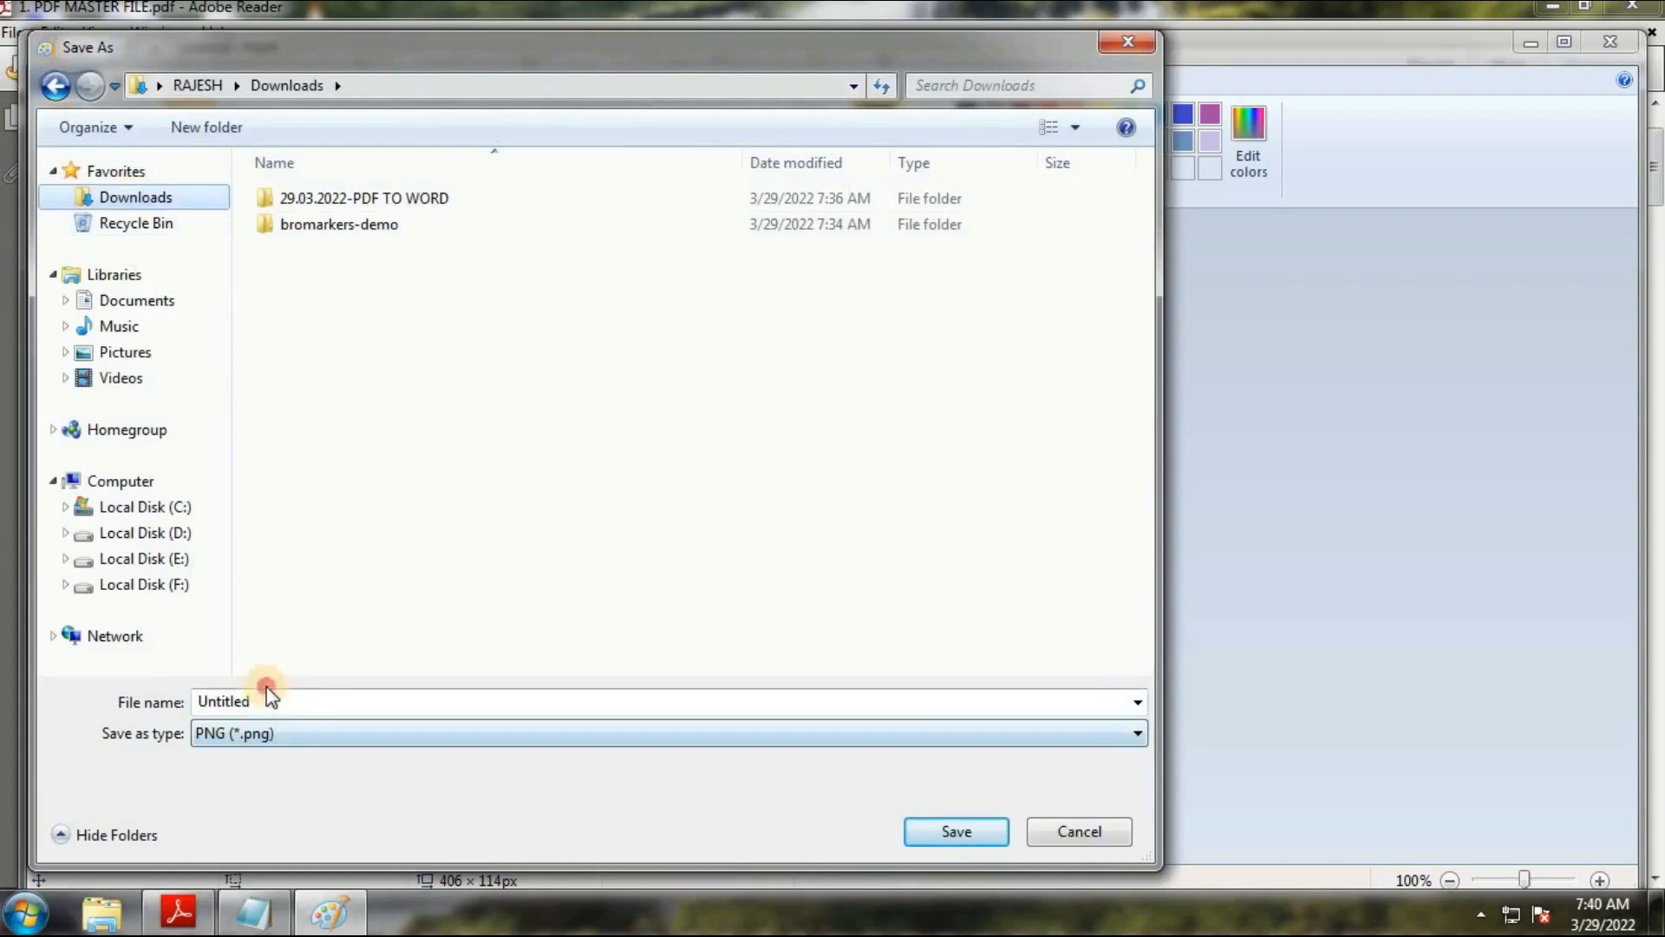
pyautogui.doubleClick(273, 701)
pyautogui.write('IMAGE-1')
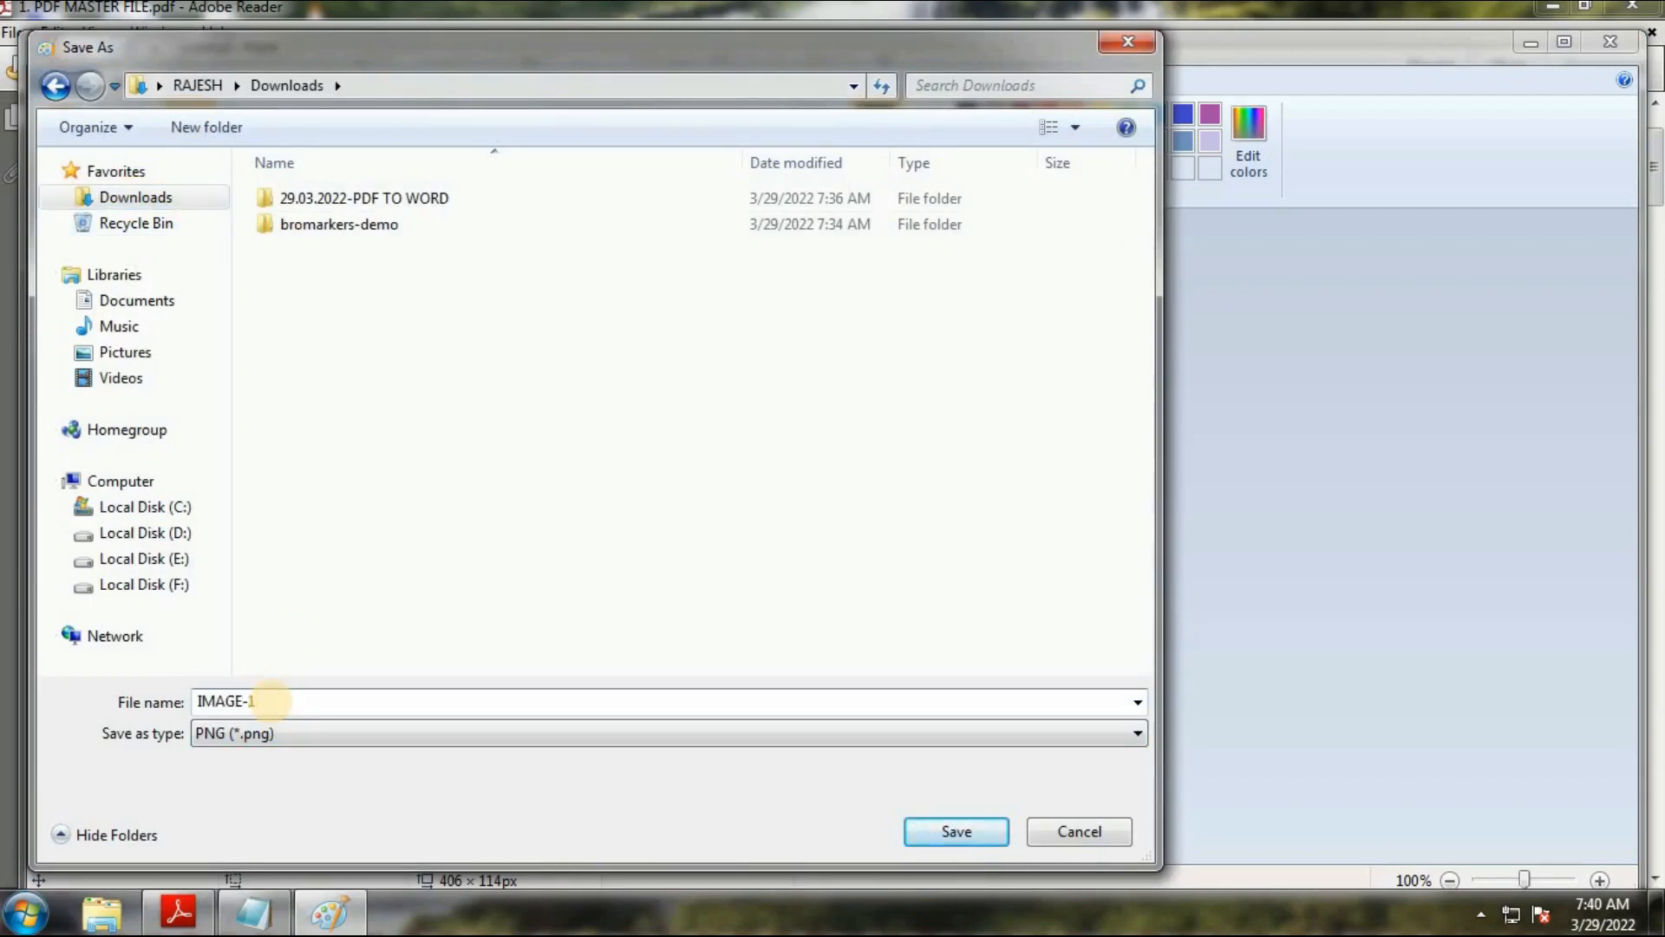
pyautogui.press('Return')
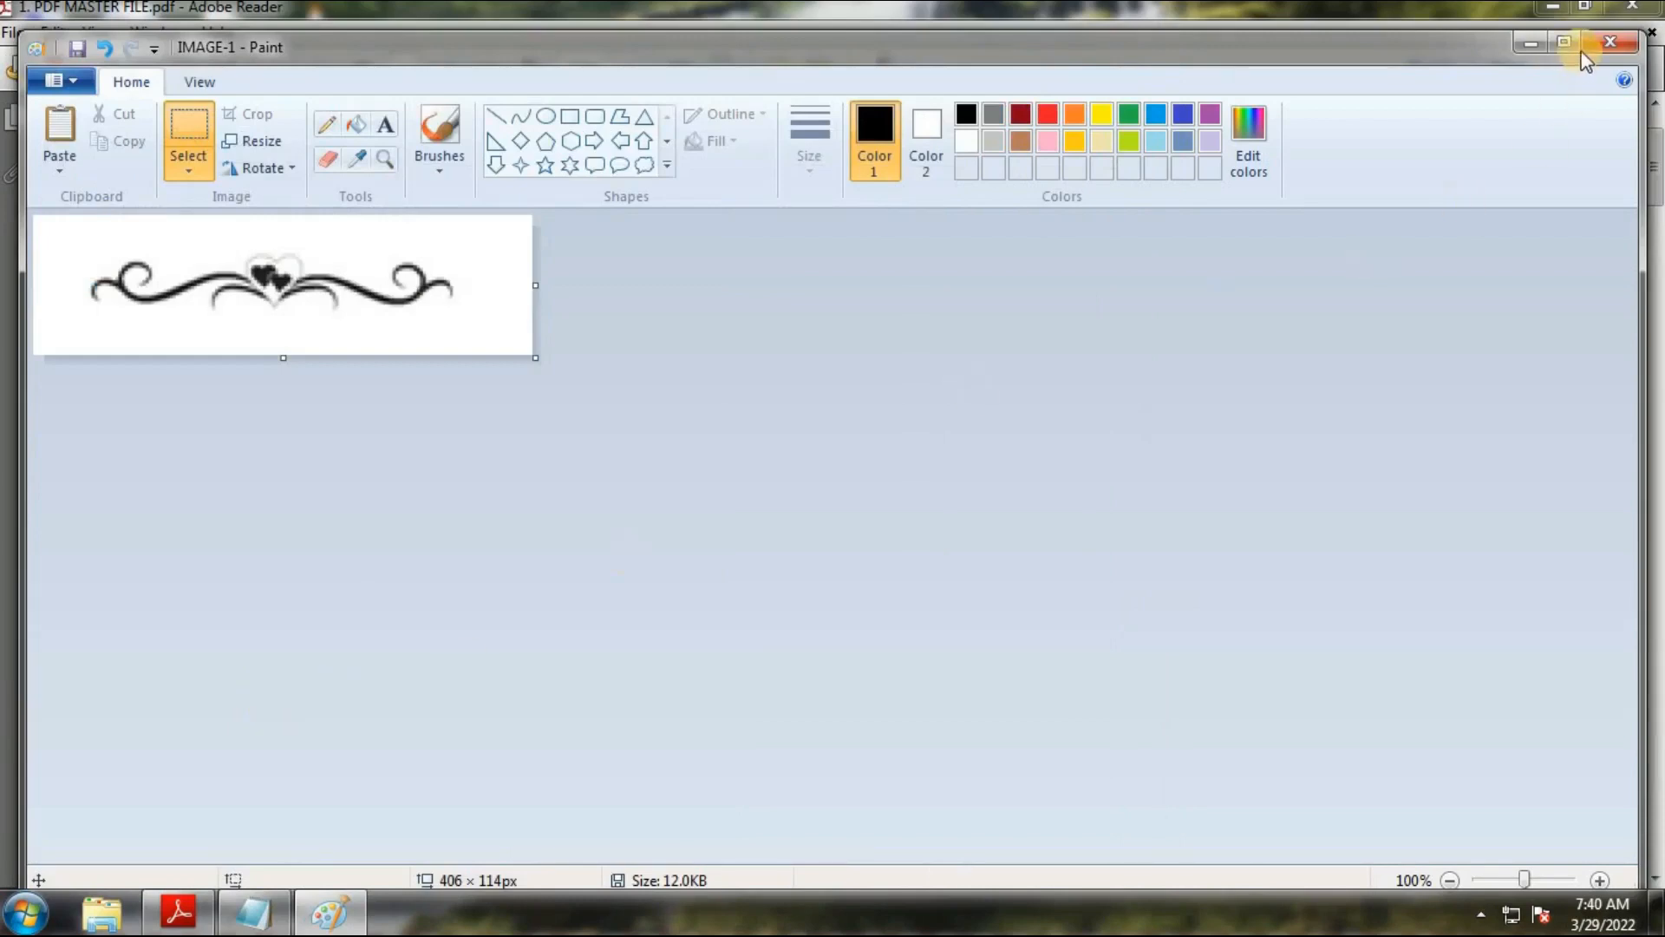
pyautogui.click(1610, 42)
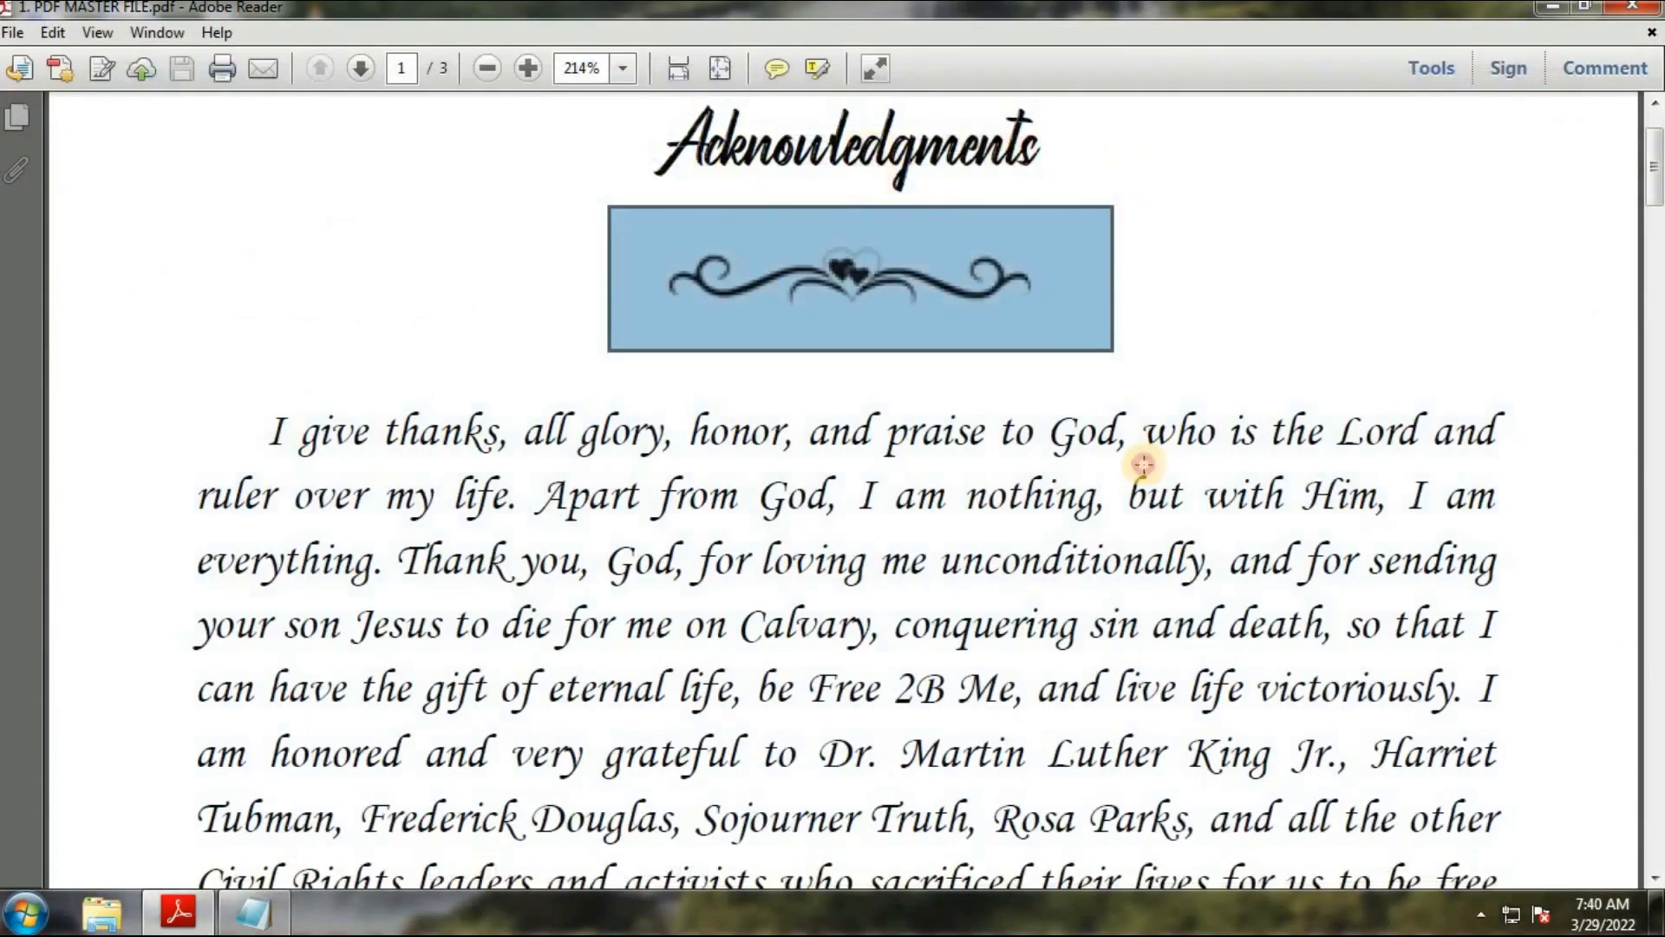
# Step: Capture a snapshot of the heart ornament below the Chapter 1 Introduction heading on page 2 of the PDF
pyautogui.click(1076, 478)
pyautogui.scroll(-2, 1067, 487)
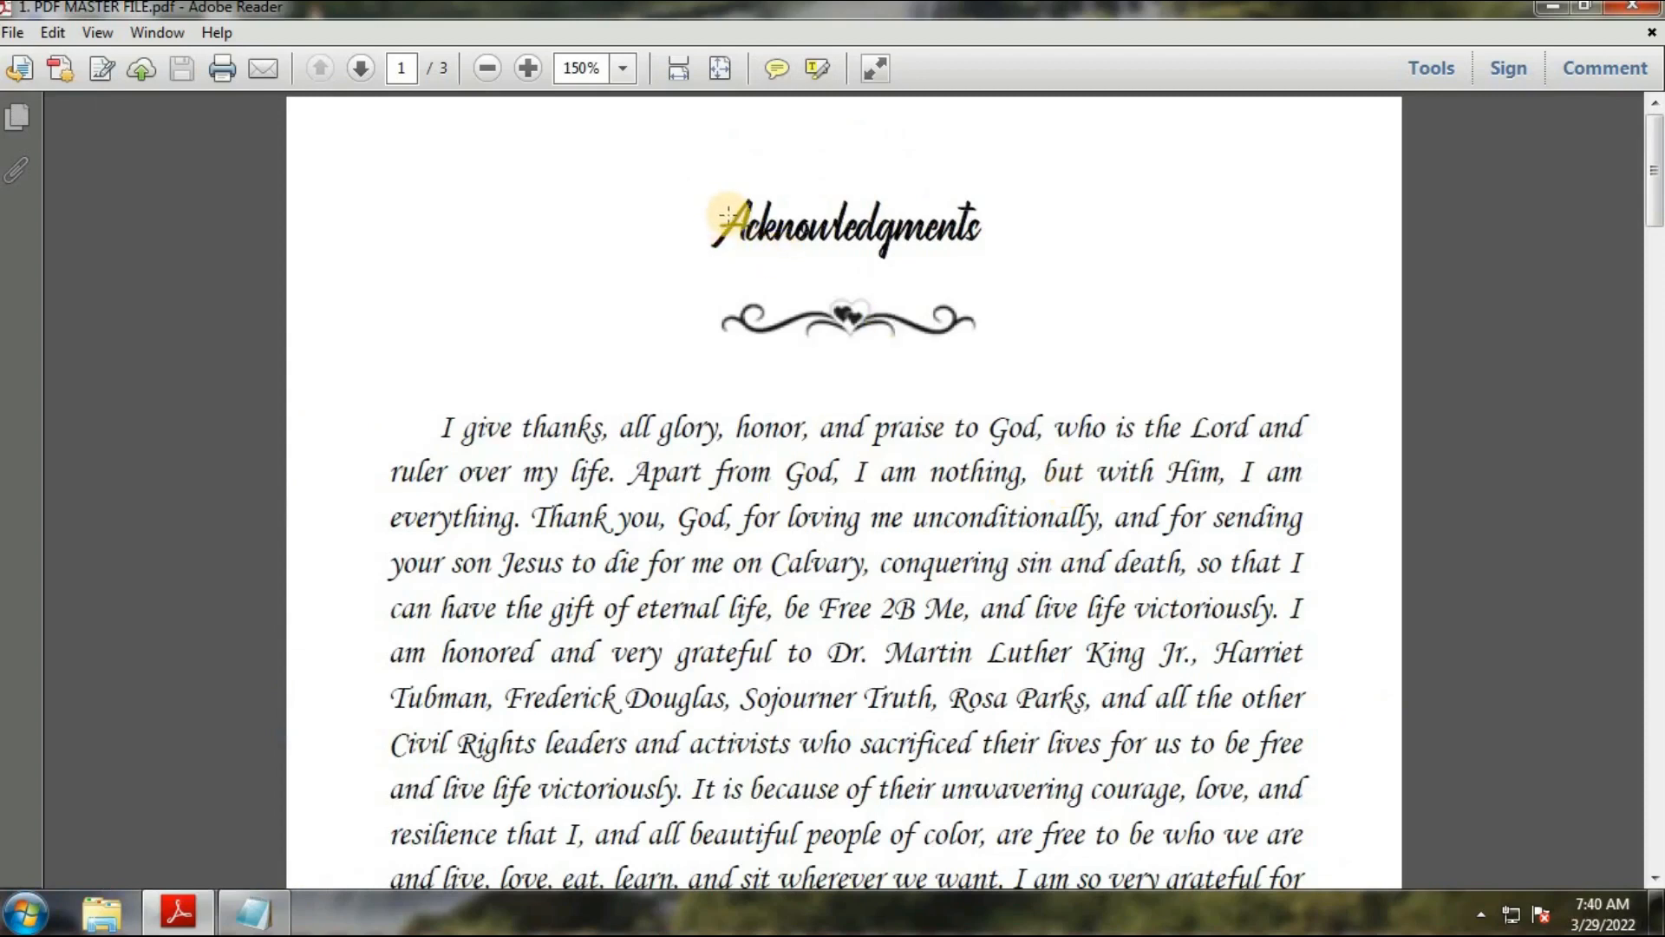
pyautogui.click(53, 33)
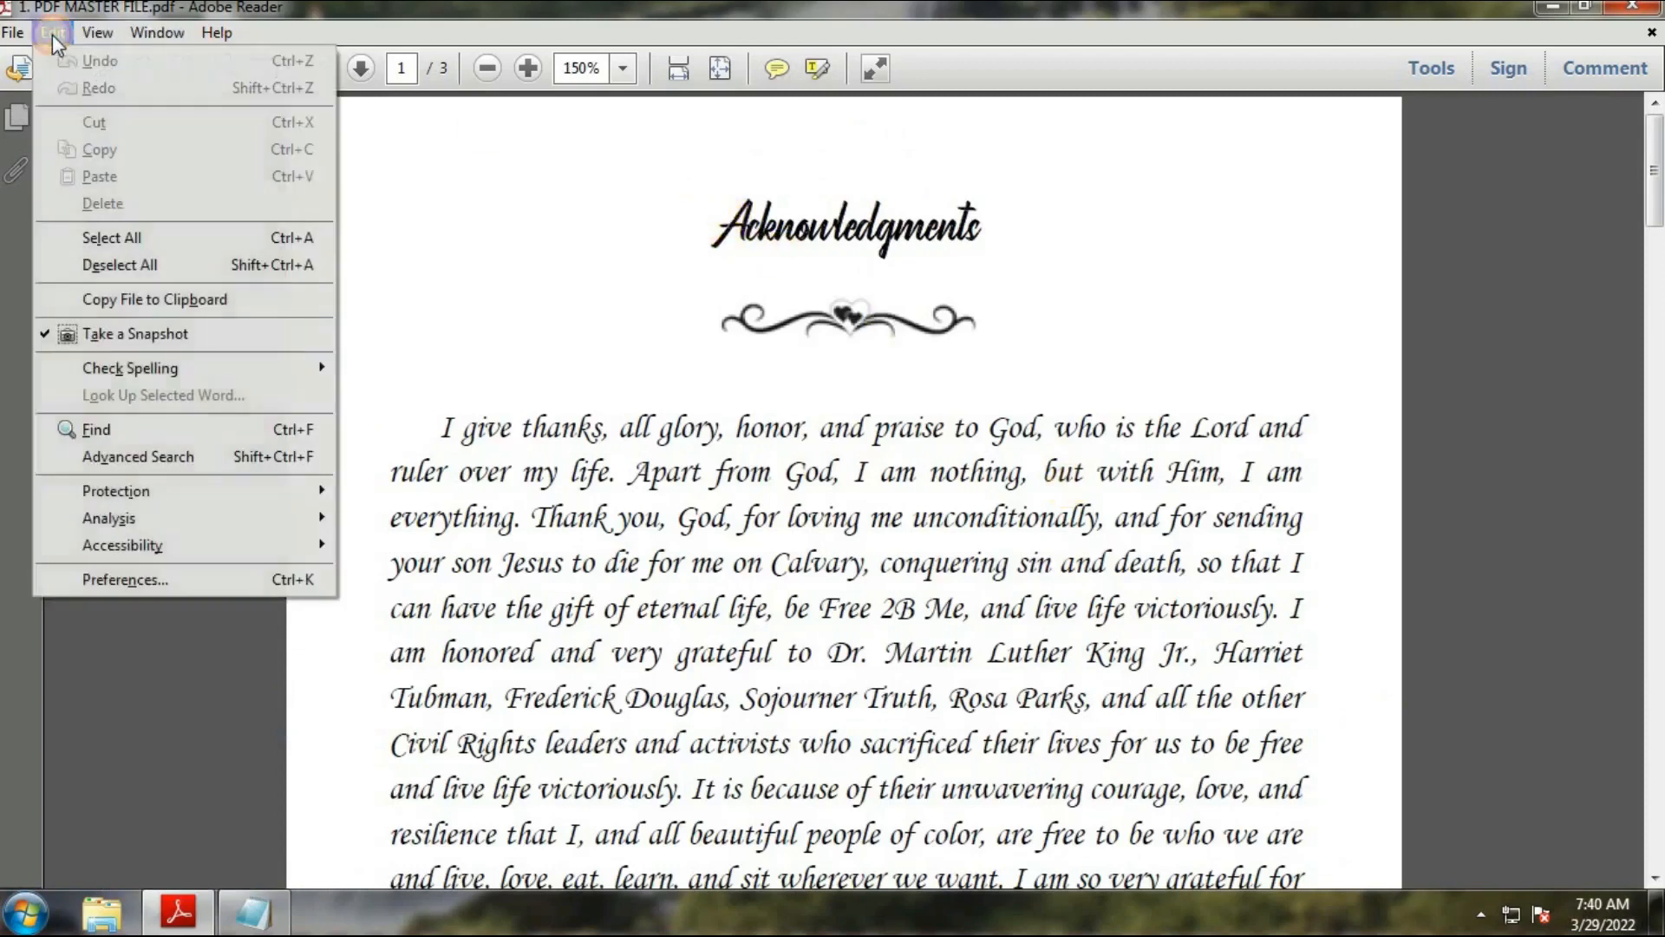
pyautogui.hotkey('ctrl', 'a')
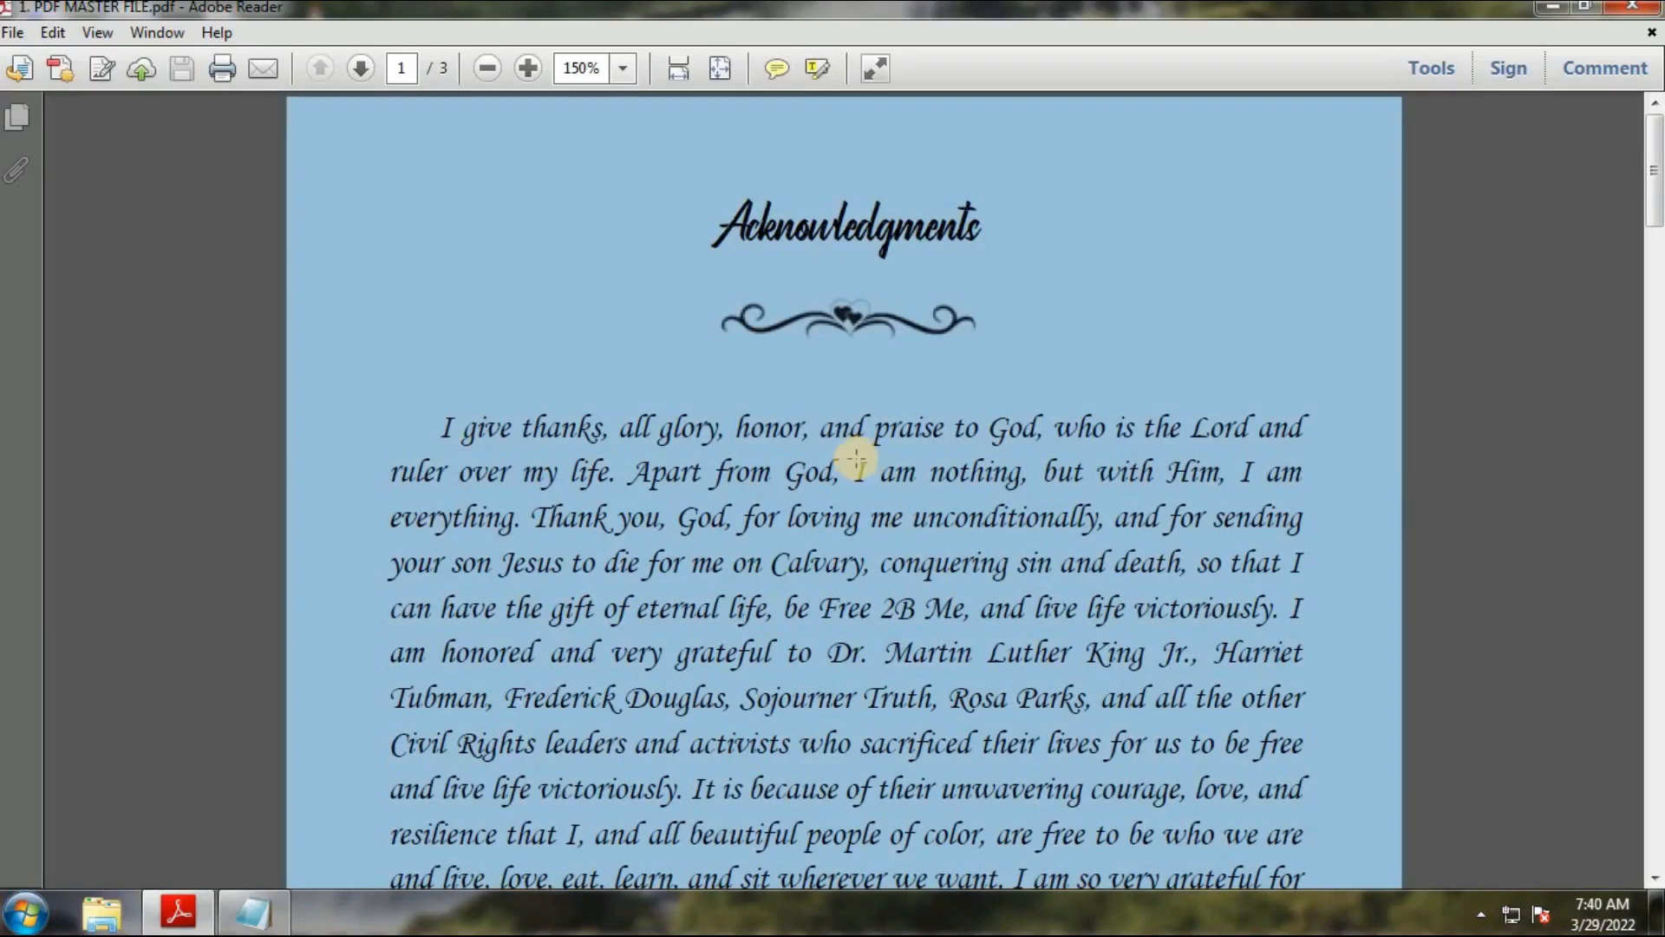
pyautogui.scroll(-1, 875, 555)
pyautogui.click(880, 576)
pyautogui.scroll(-20, 878, 572)
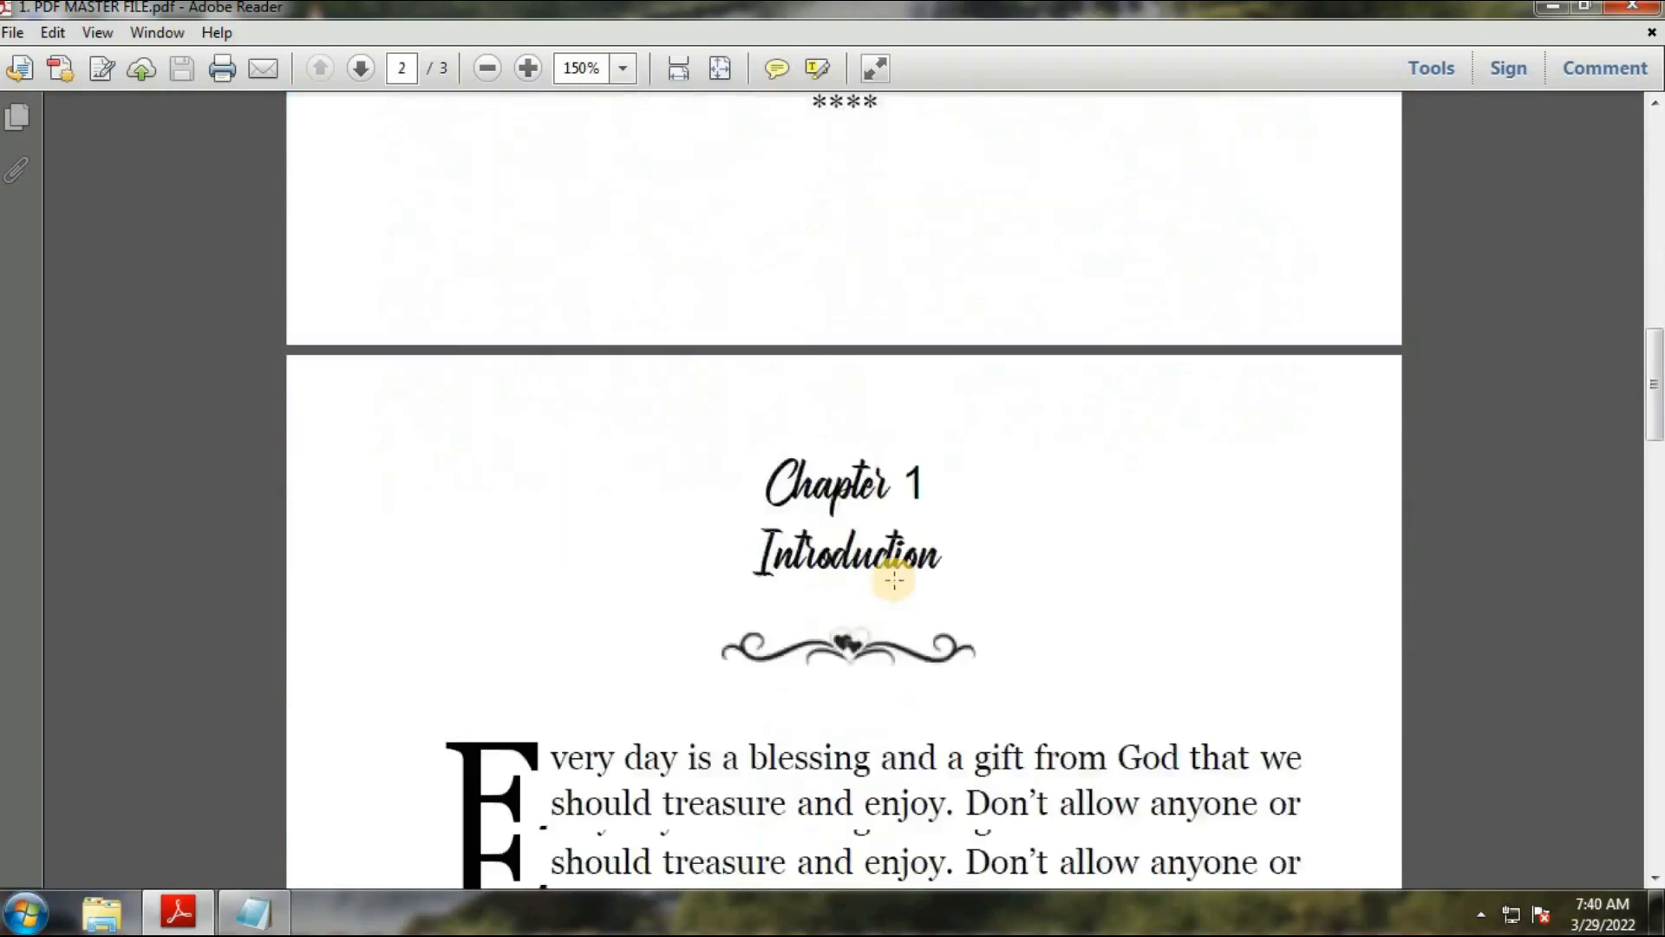
pyautogui.scroll(-3, 1121, 550)
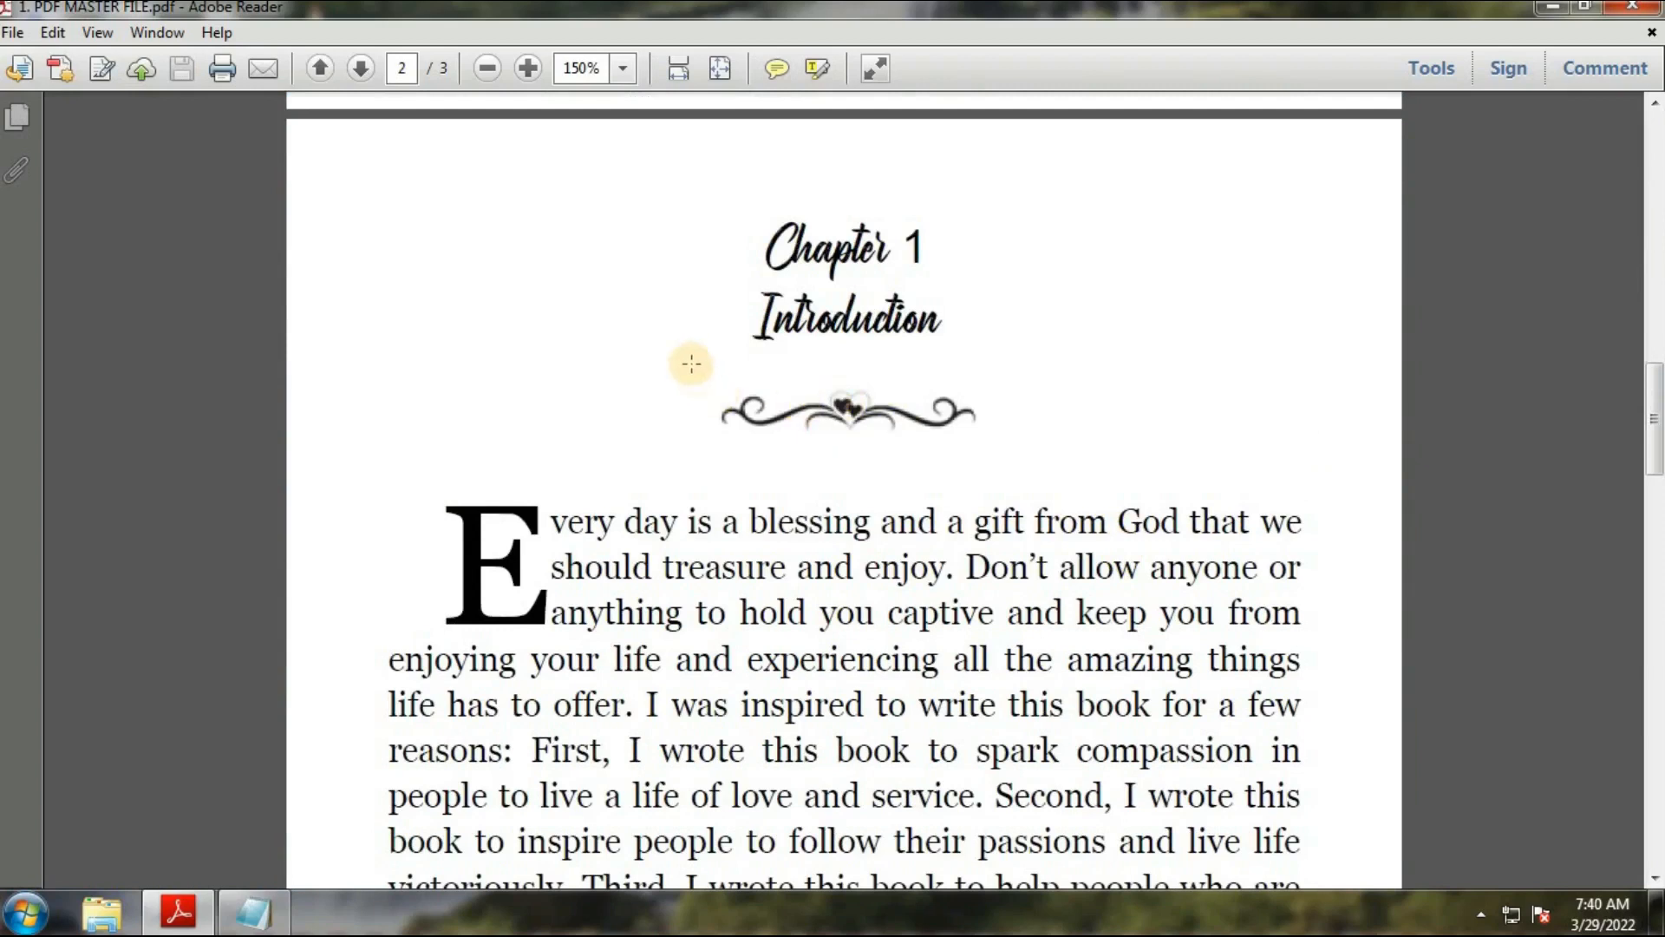
pyautogui.moveTo(679, 364); pyautogui.dragTo(1025, 458)
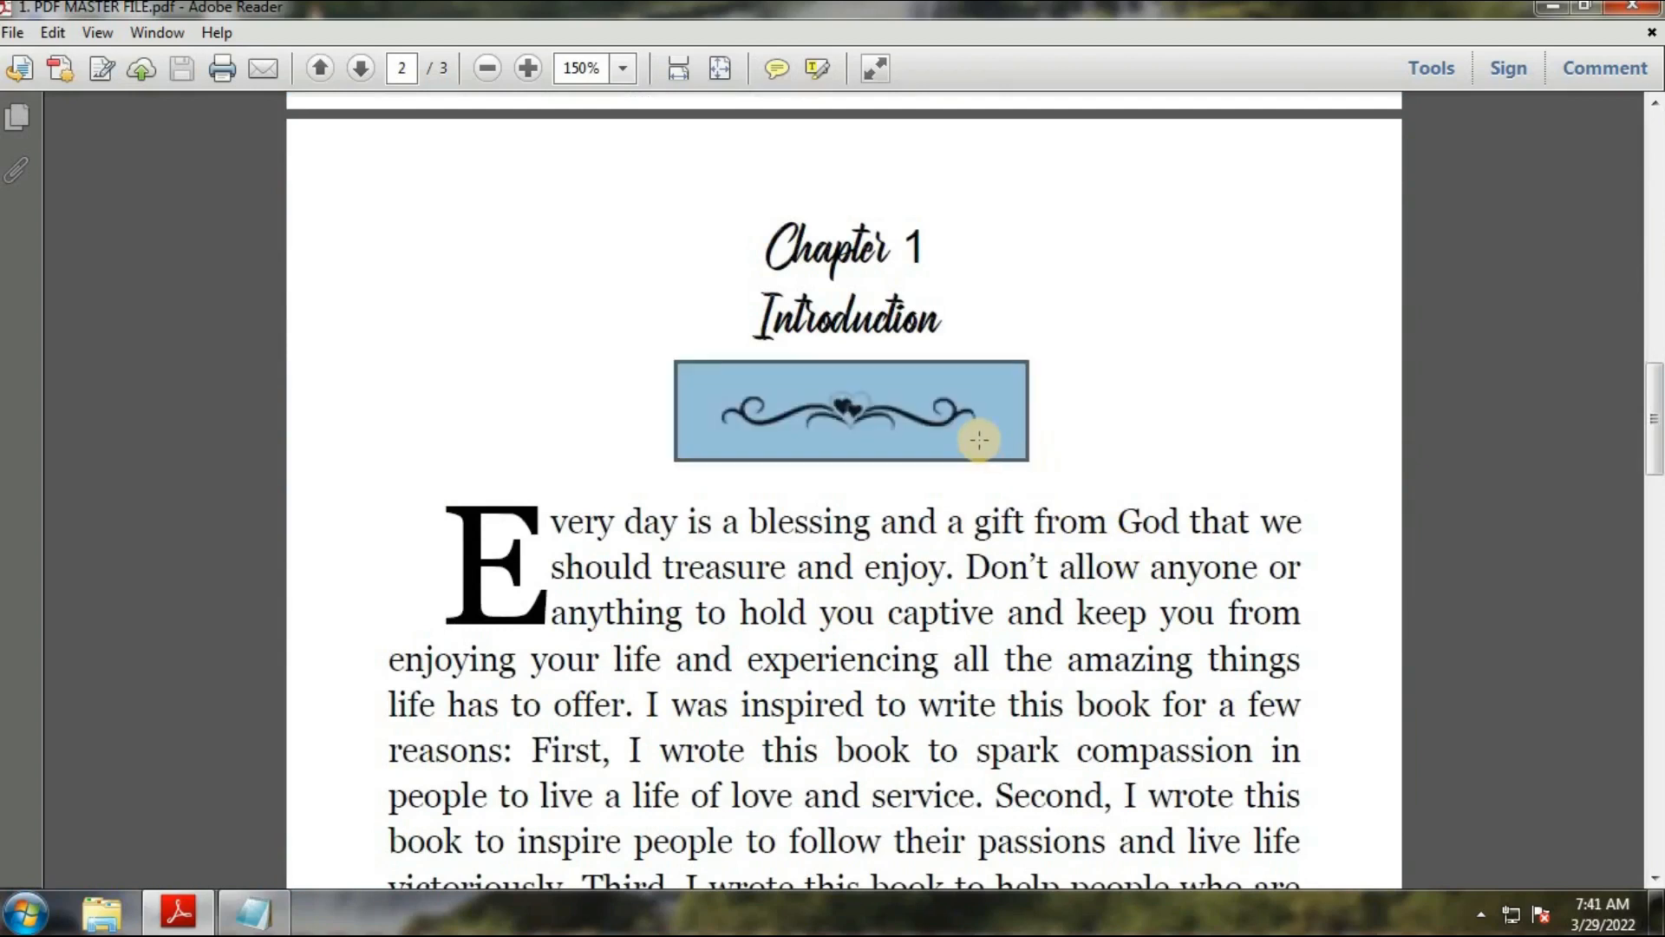
# Step: Open a new Paint image and paste the captured Chapter 1 ornament into it
pyautogui.click(27, 912)
pyautogui.click(72, 100)
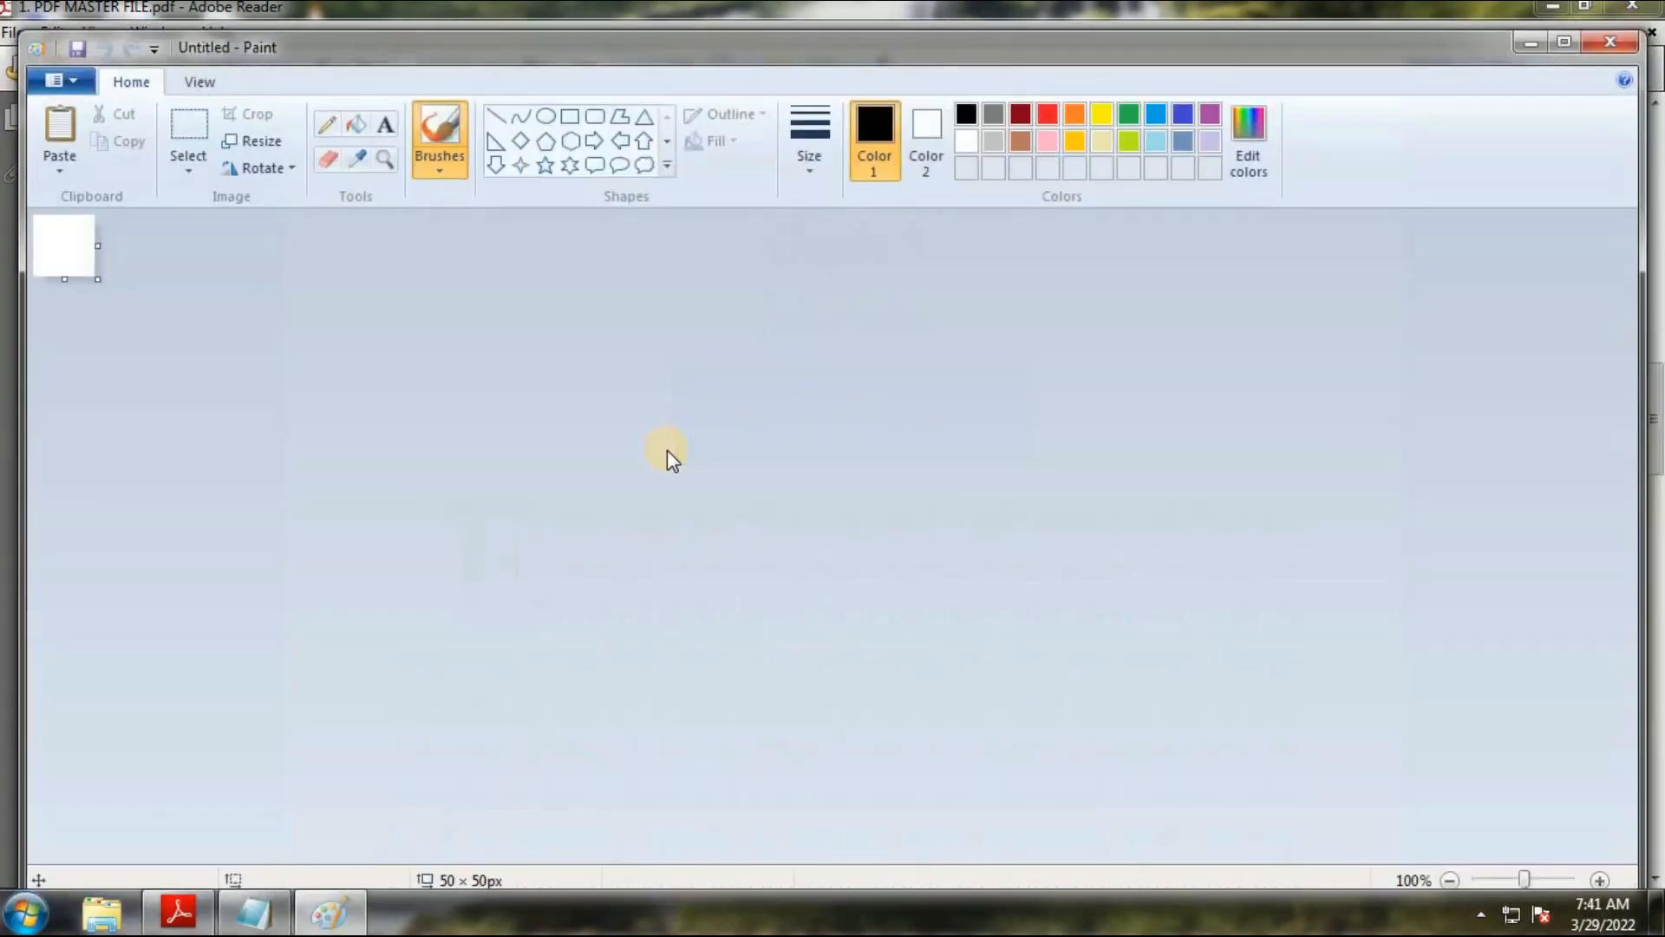
pyautogui.hotkey('ctrl', 'v')
# Step: Save the Chapter 1 ornament as the PNG file IMAGE-2 in the Downloads folder and close Paint
pyautogui.click(78, 49)
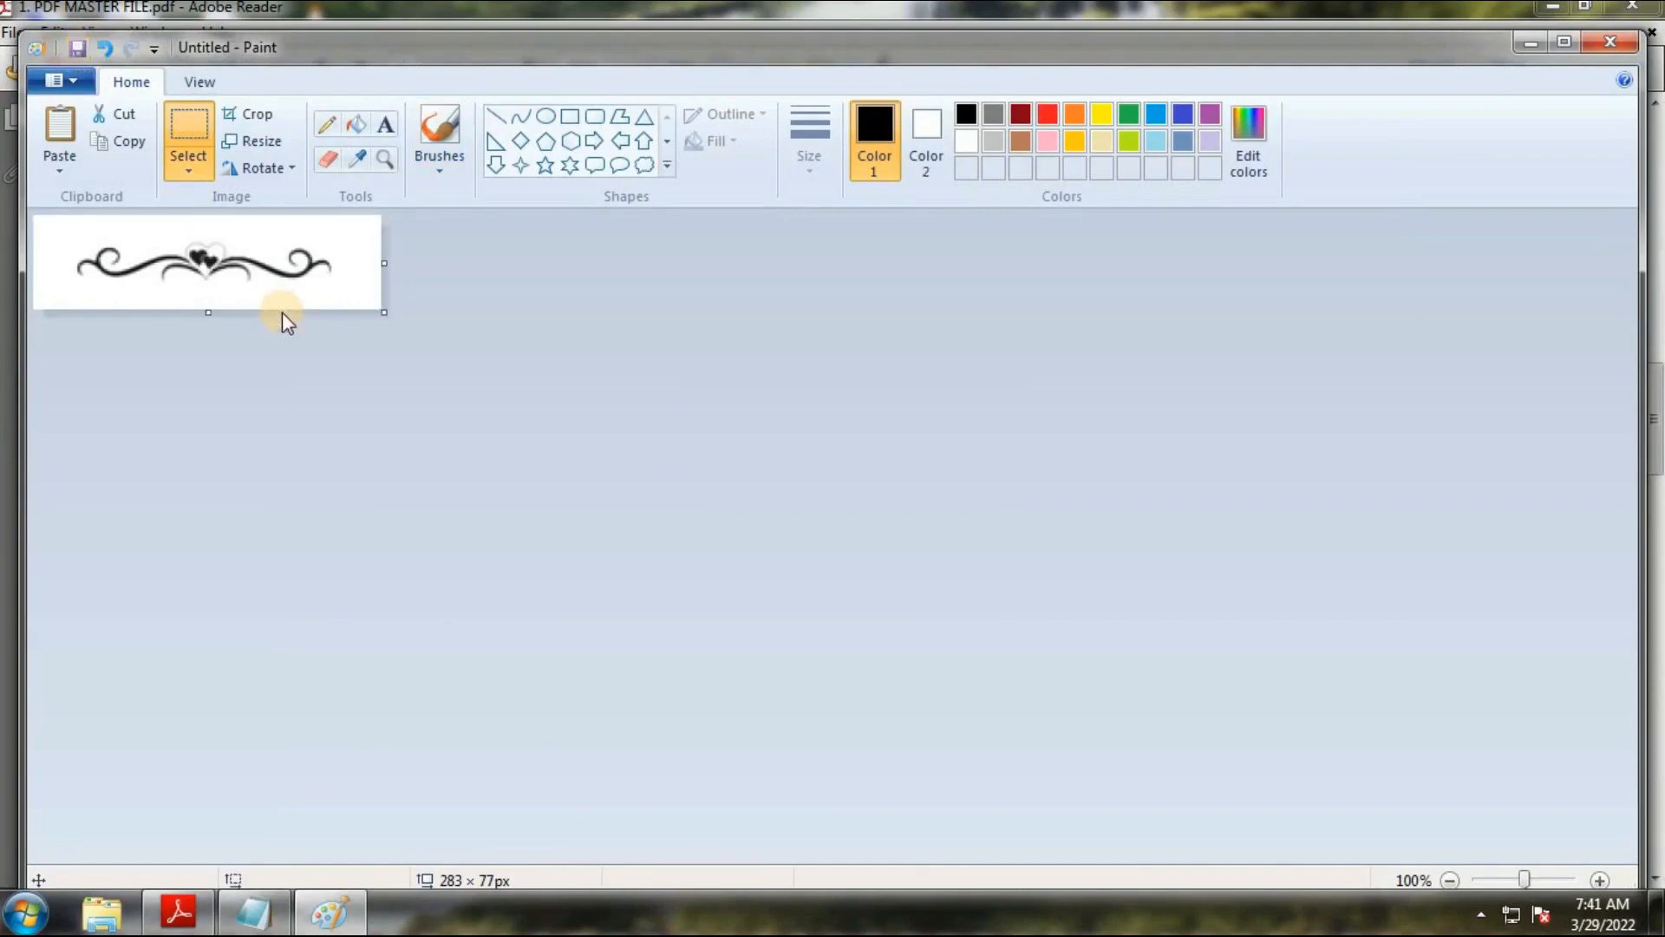
pyautogui.click(323, 251)
pyautogui.click(278, 698)
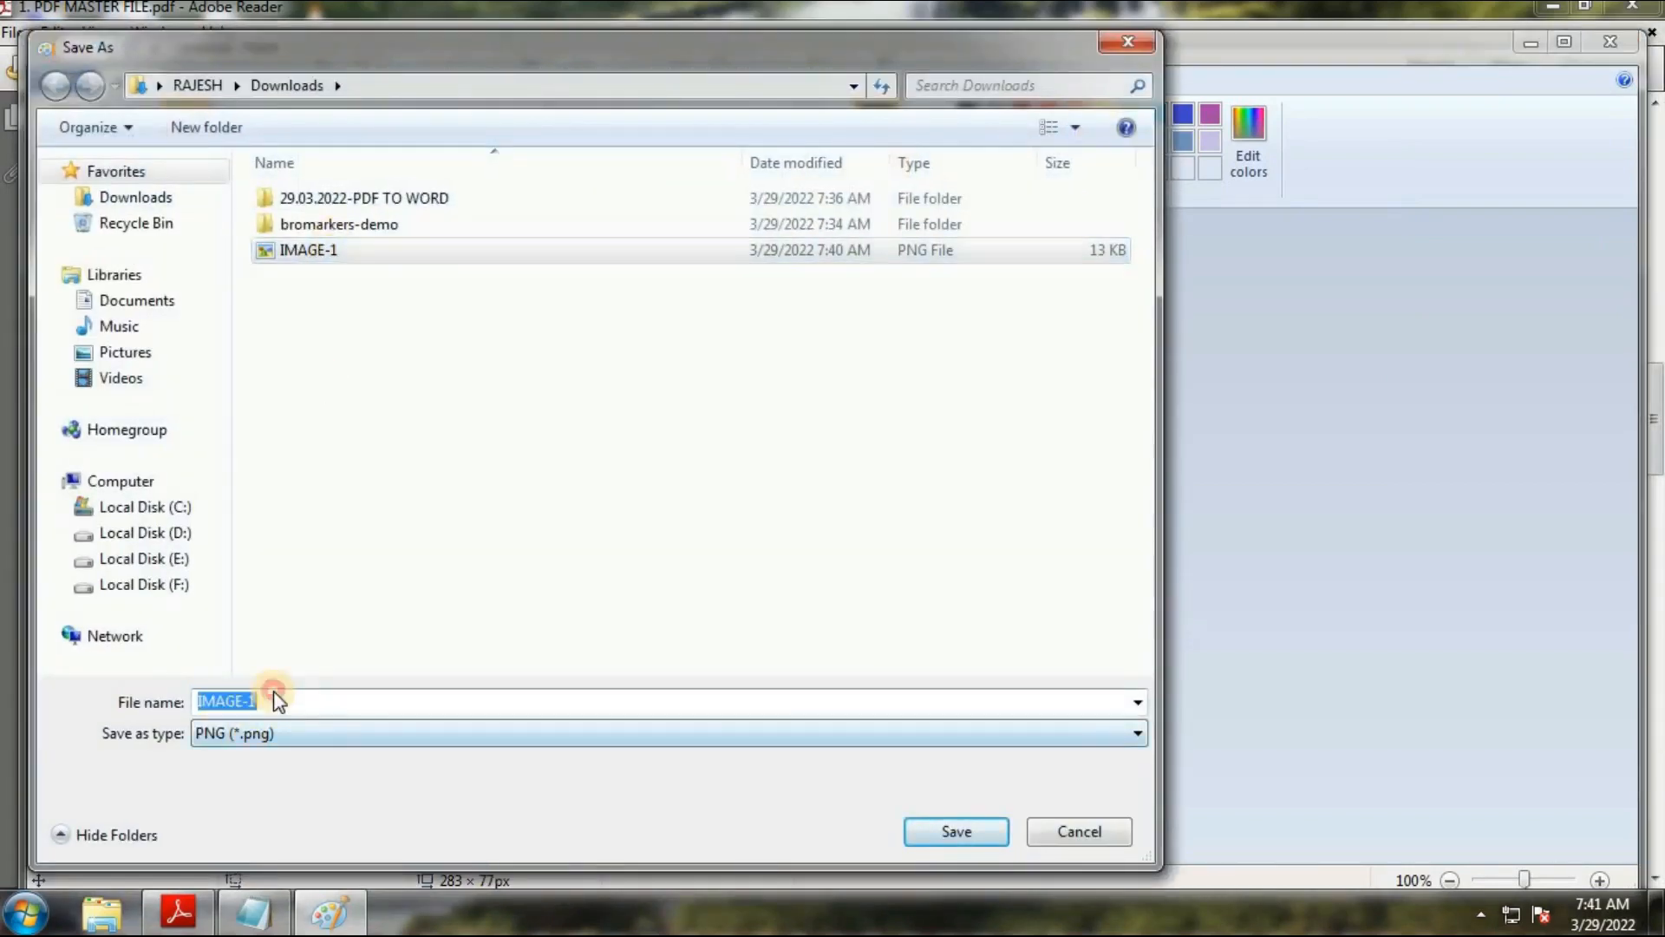
pyautogui.click(273, 706)
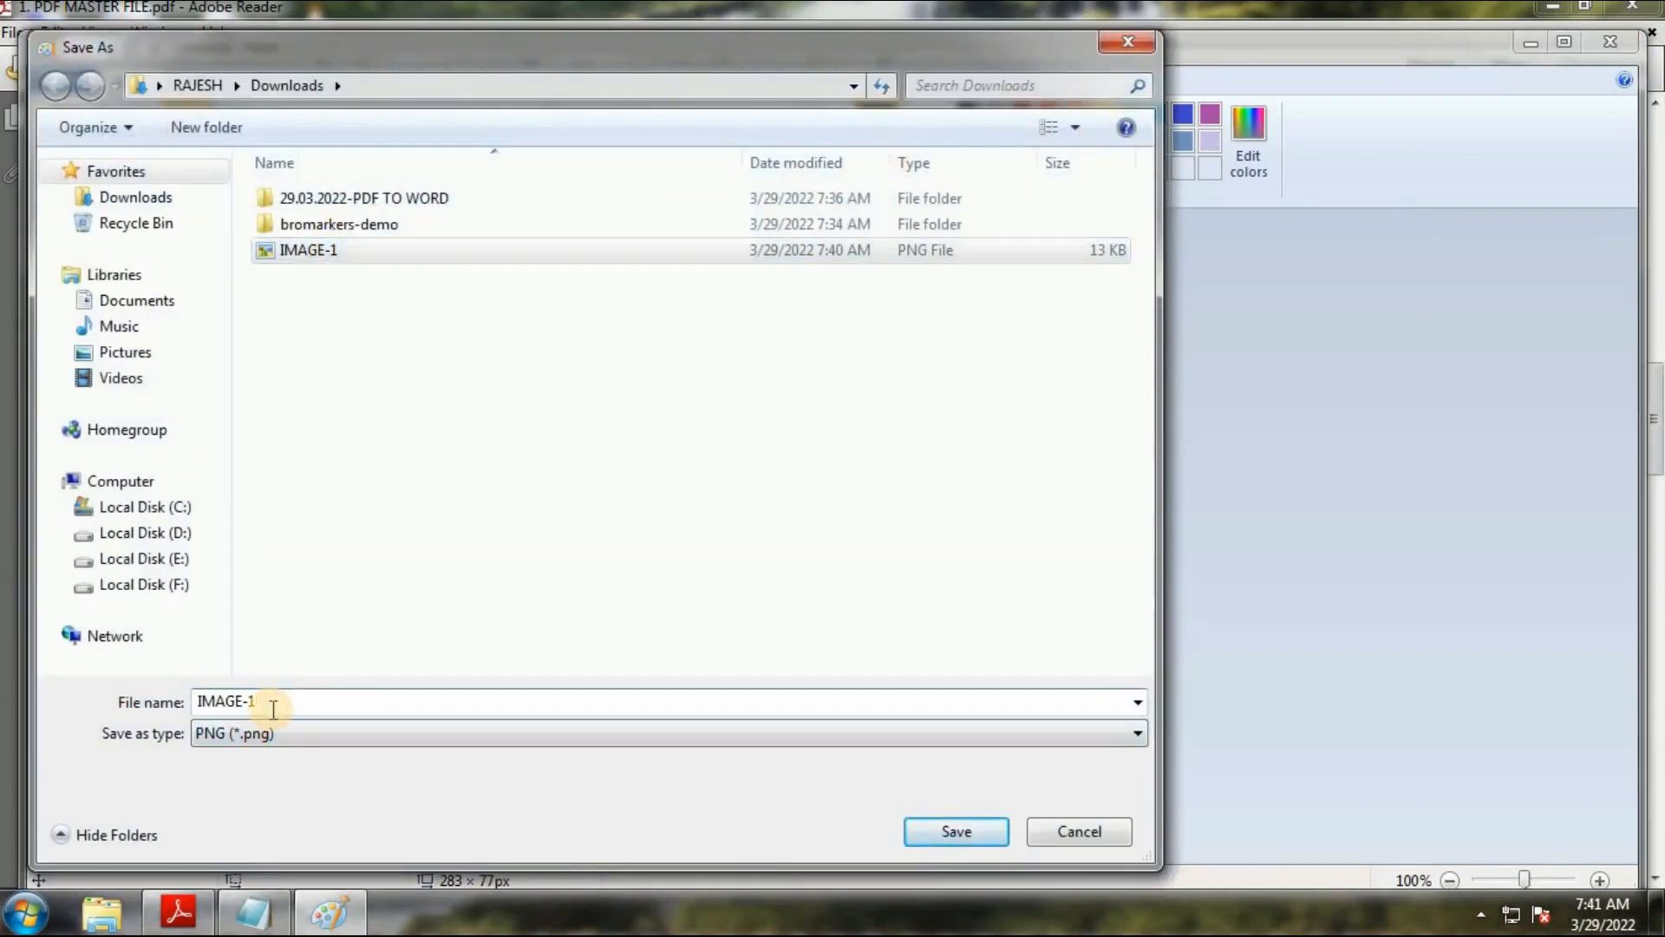
pyautogui.press('BackSpace')
pyautogui.write('2')
pyautogui.press('Return')
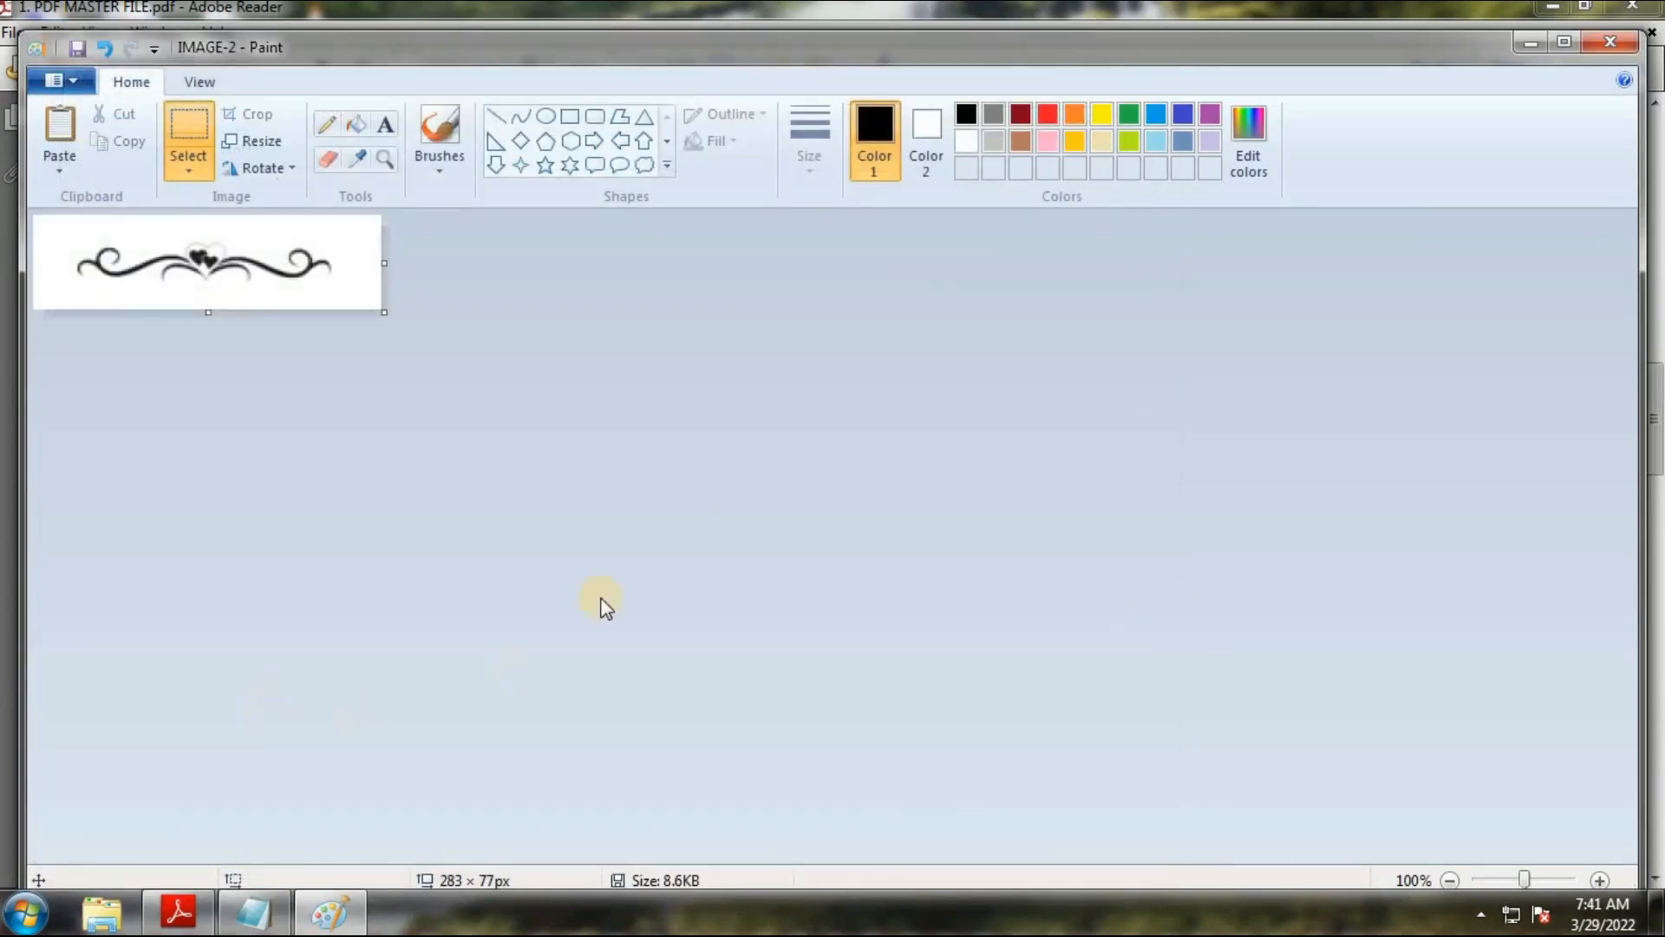
pyautogui.click(1611, 42)
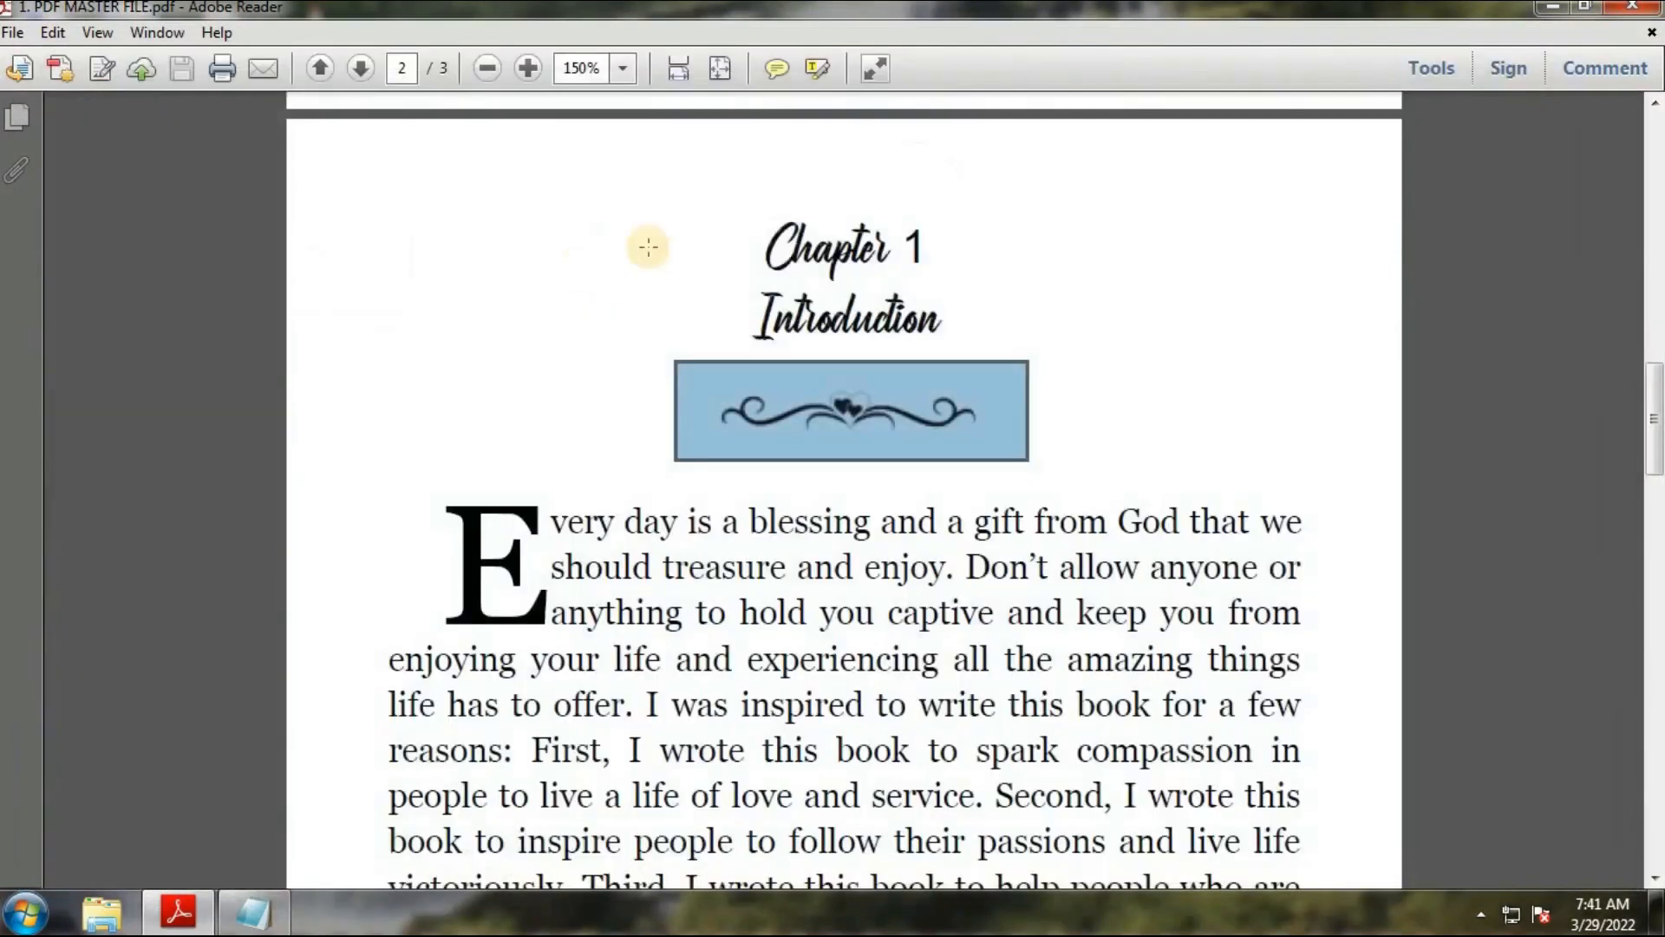
pyautogui.click(1178, 476)
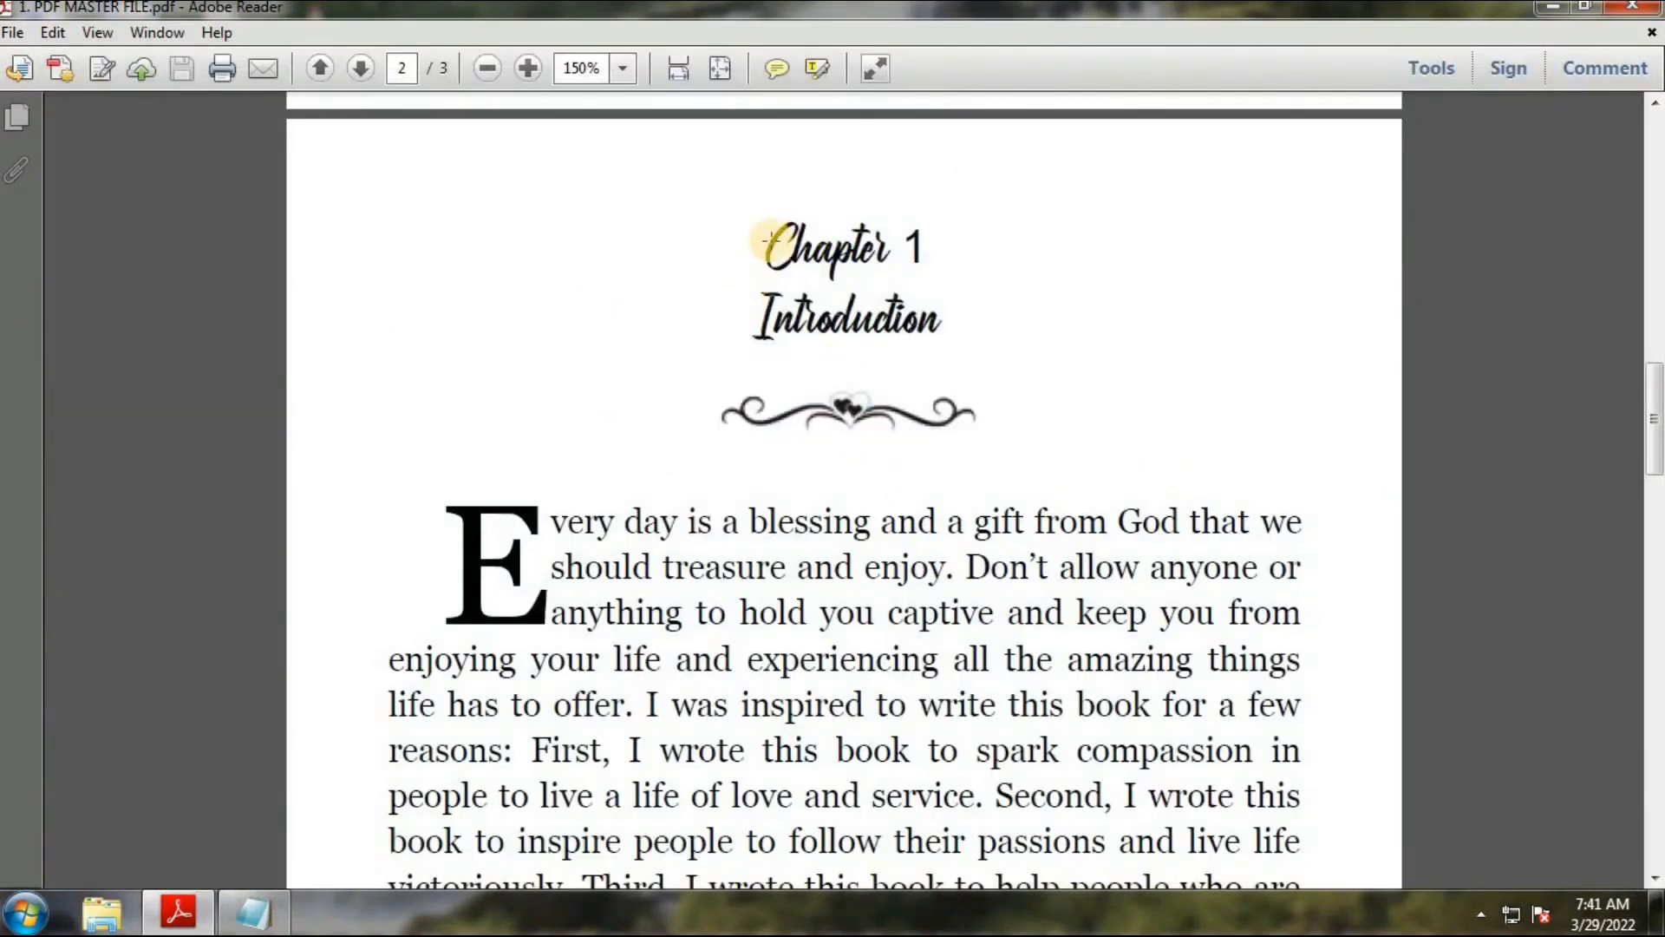
pyautogui.moveTo(765, 239); pyautogui.dragTo(963, 259)
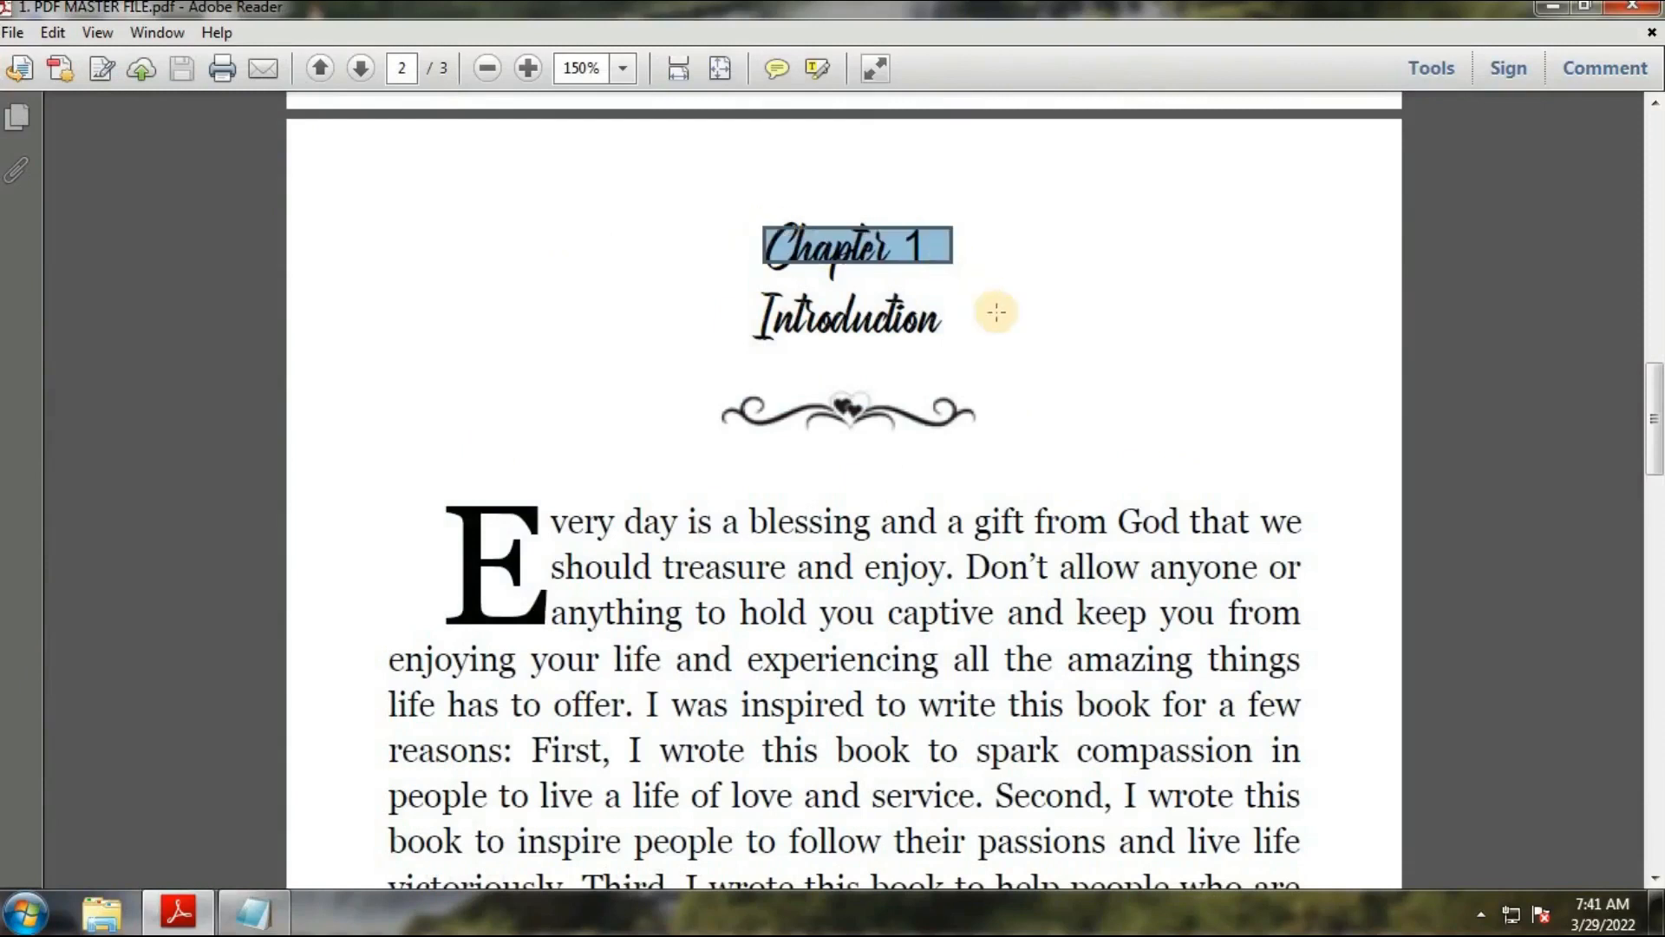
pyautogui.click(1059, 331)
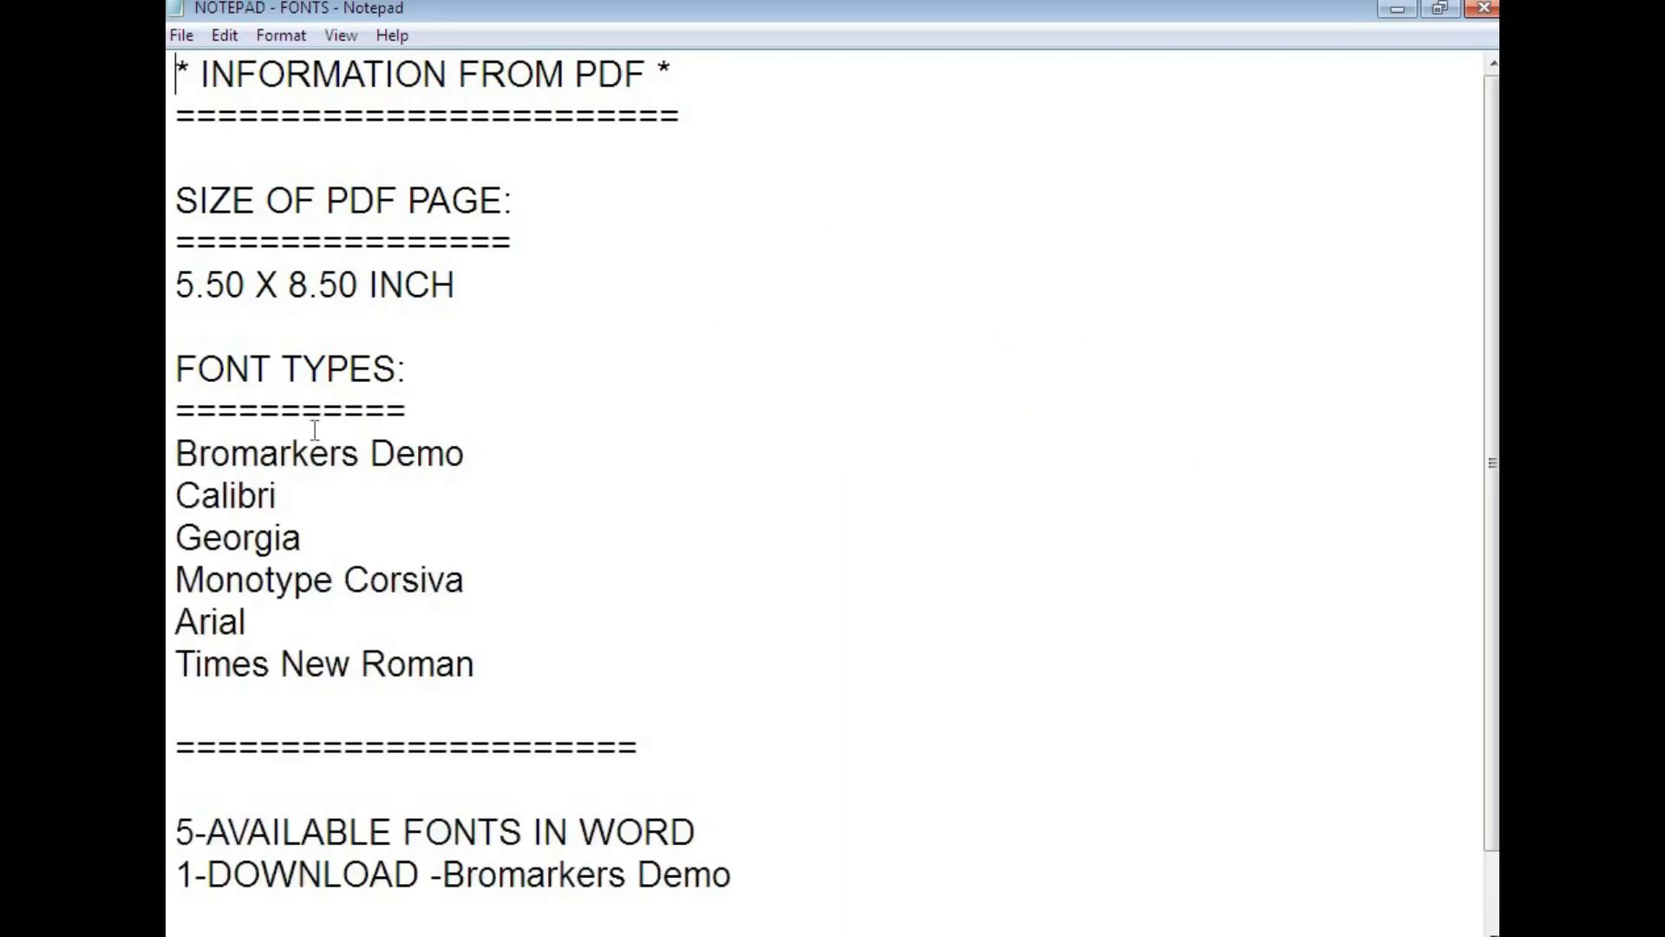
# Step: Check the PDF page size in the NOTEPAD - FONTS notes and open 3. WORD FILE - BLANK in Word
pyautogui.moveTo(361, 286); pyautogui.dragTo(176, 286)
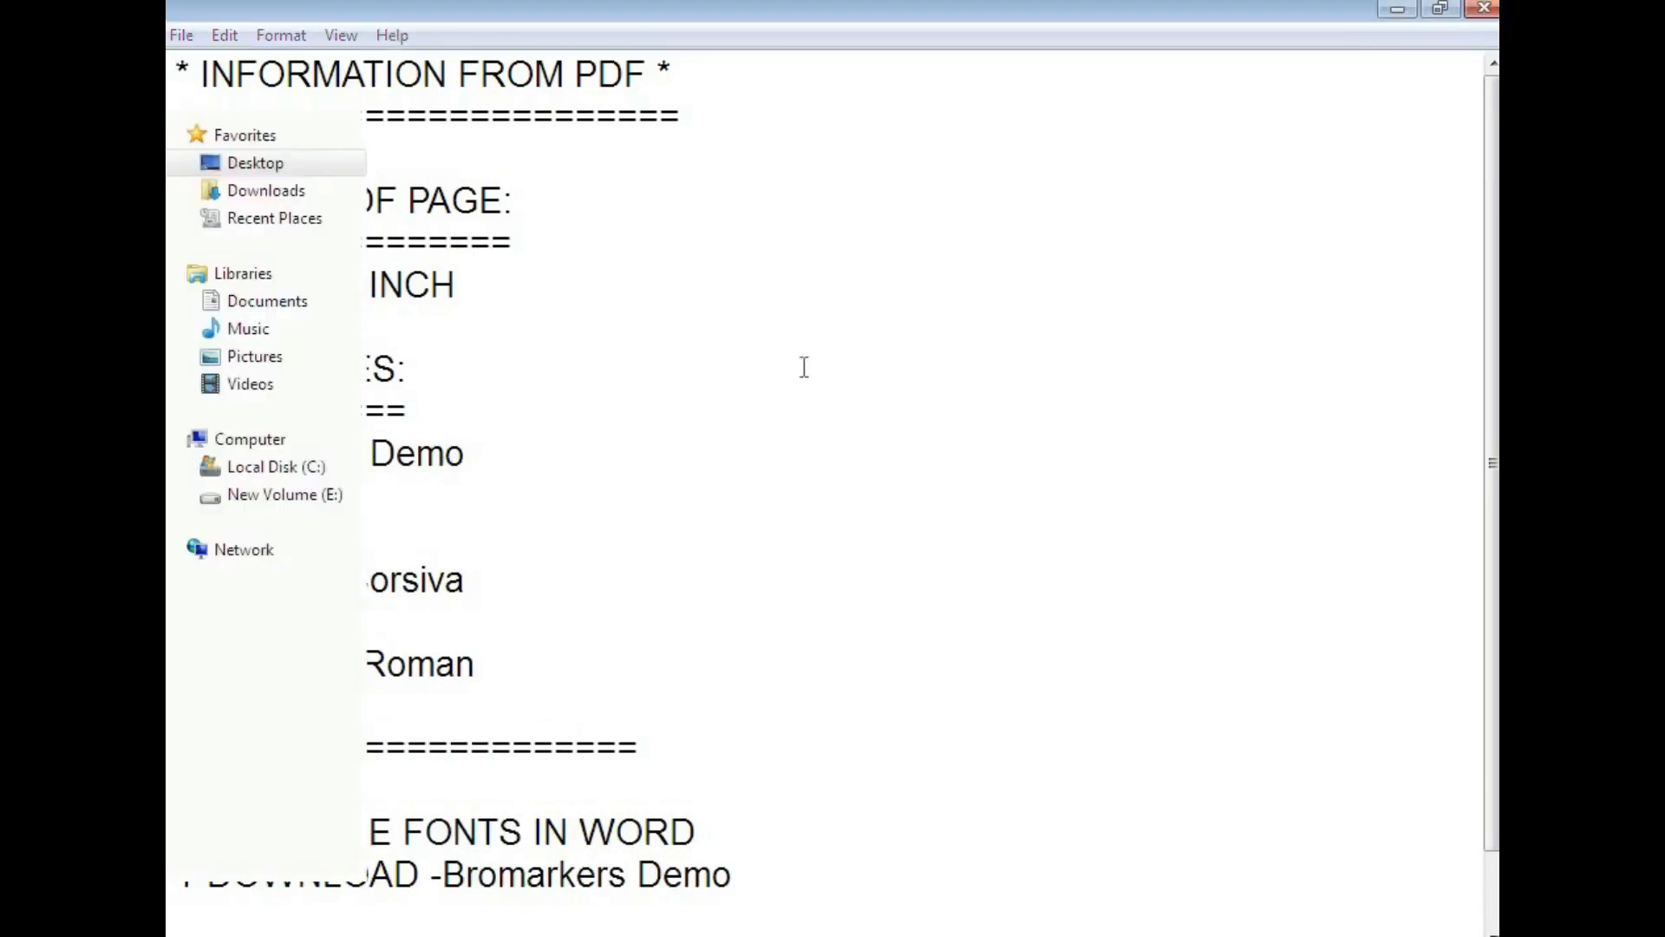
pyautogui.doubleClick(517, 250)
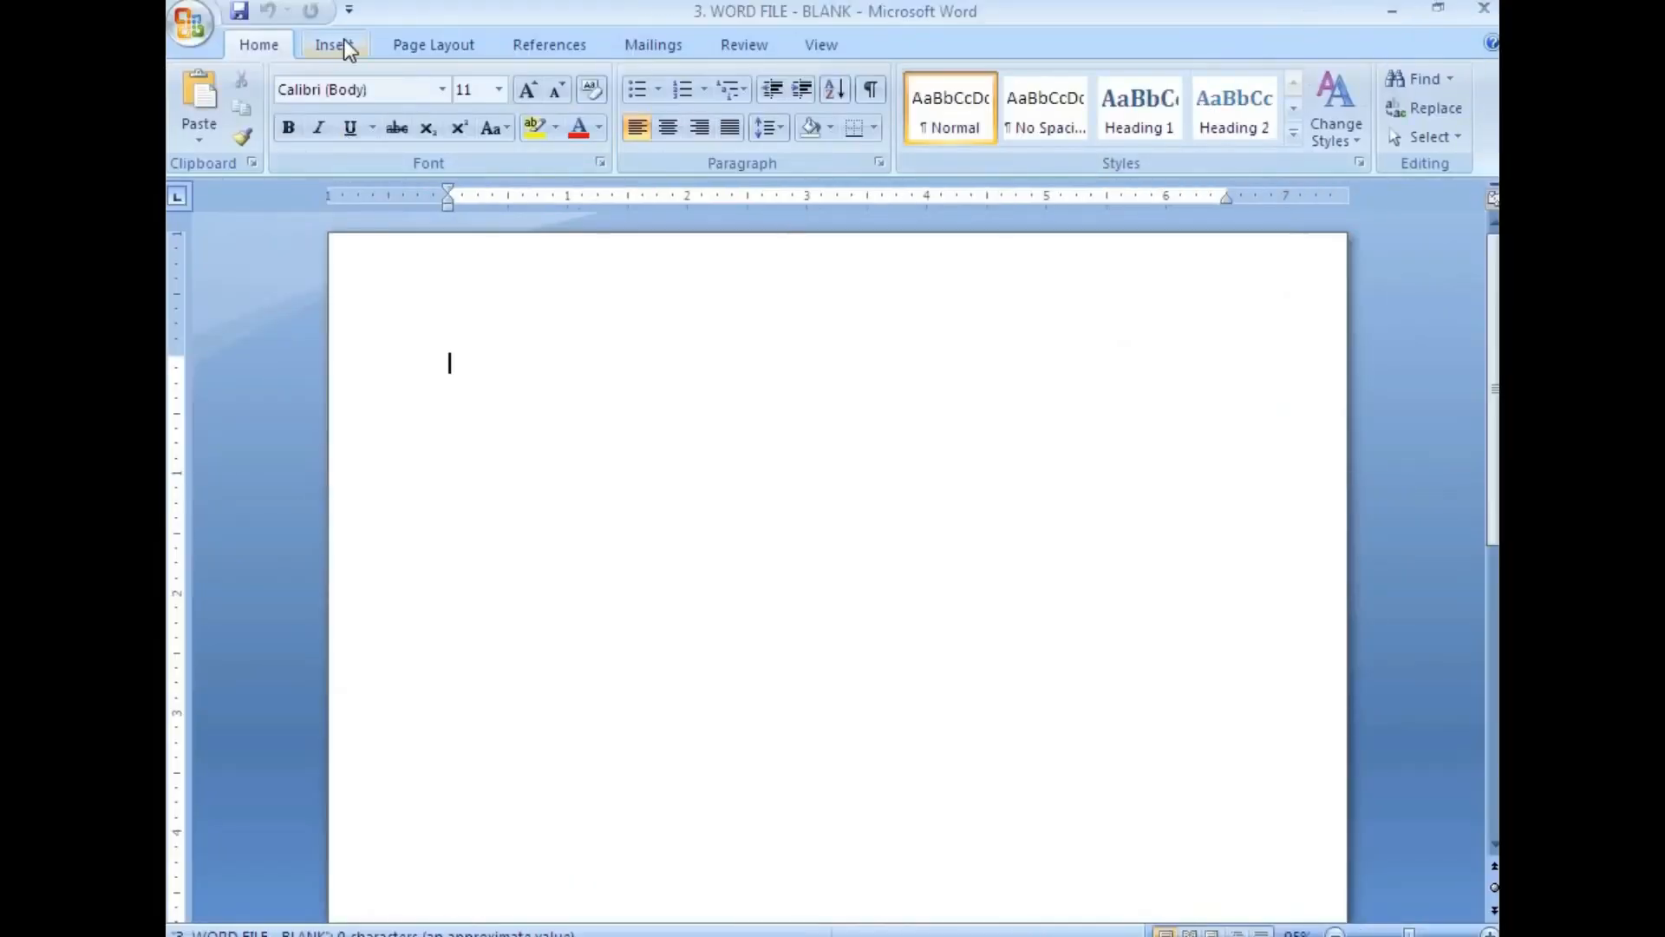
# Step: Open the custom page setup for the blank document and set the paper width to 5.5 inches
pyautogui.click(343, 39)
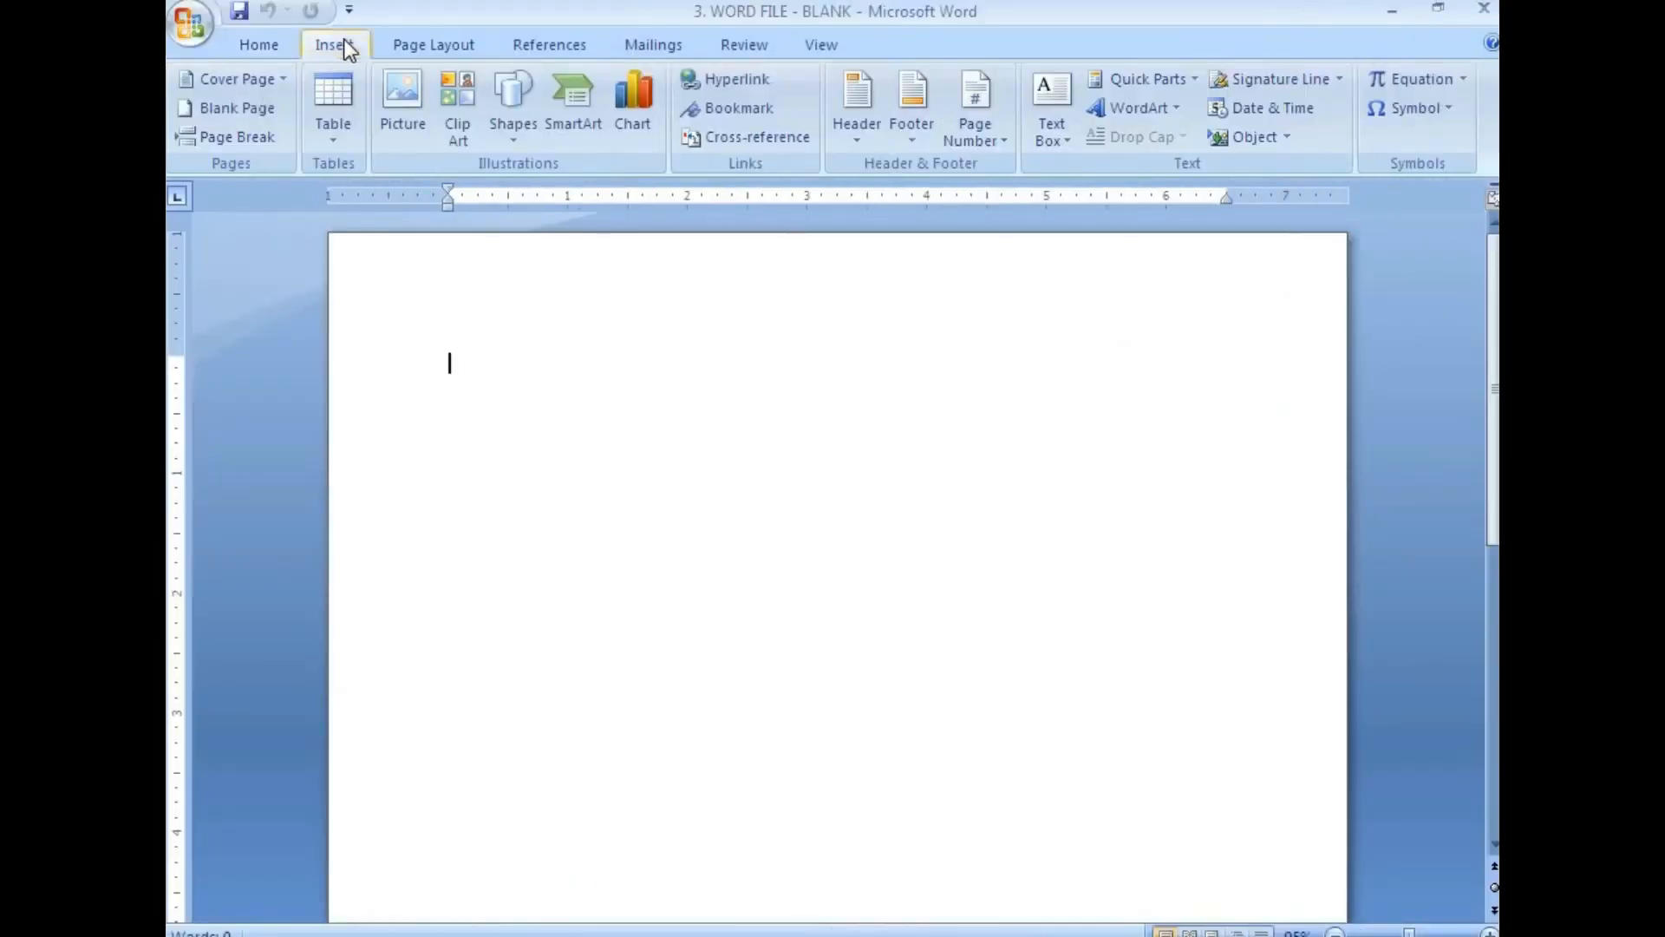
pyautogui.click(413, 46)
pyautogui.click(310, 141)
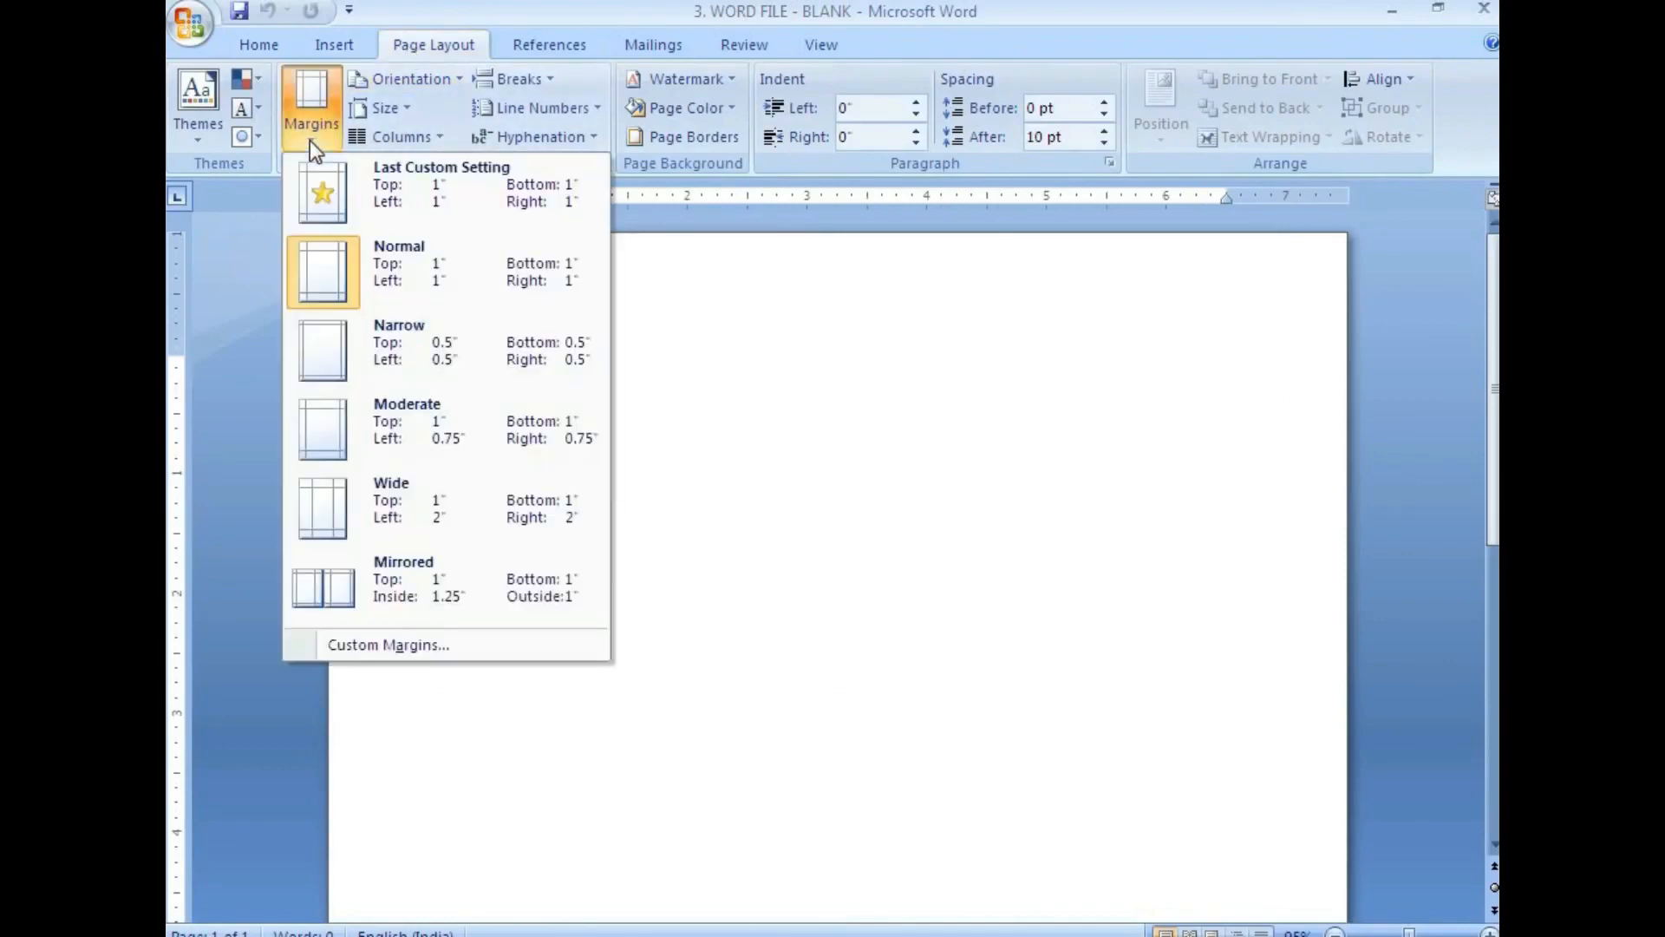
pyautogui.click(378, 639)
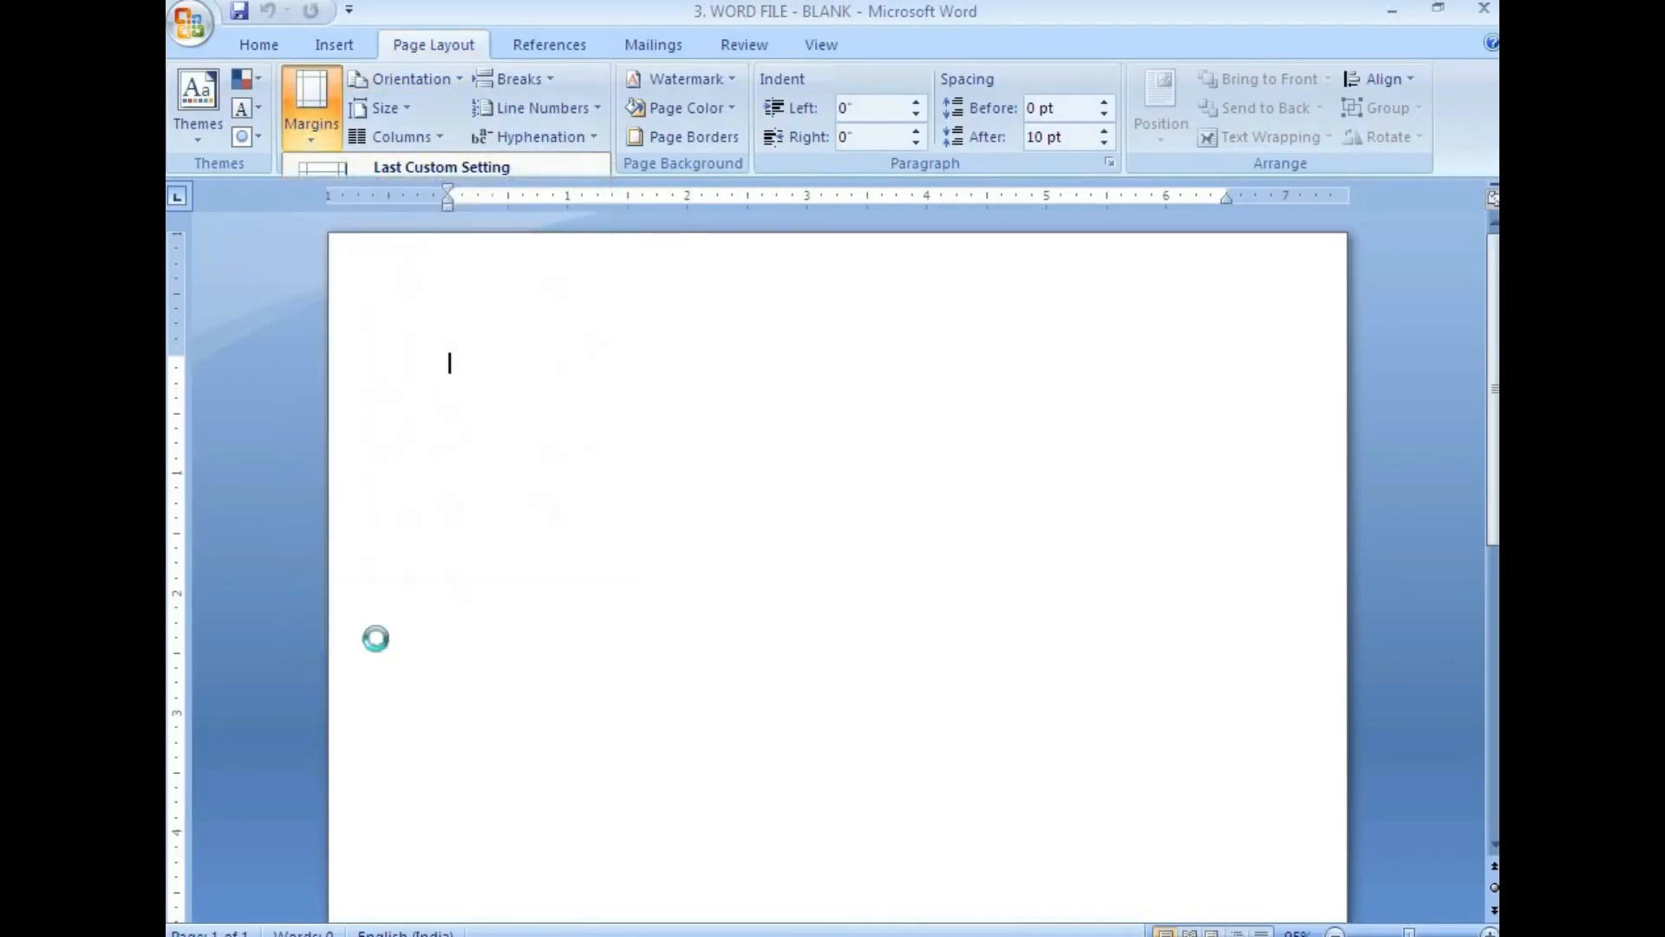
pyautogui.click(658, 156)
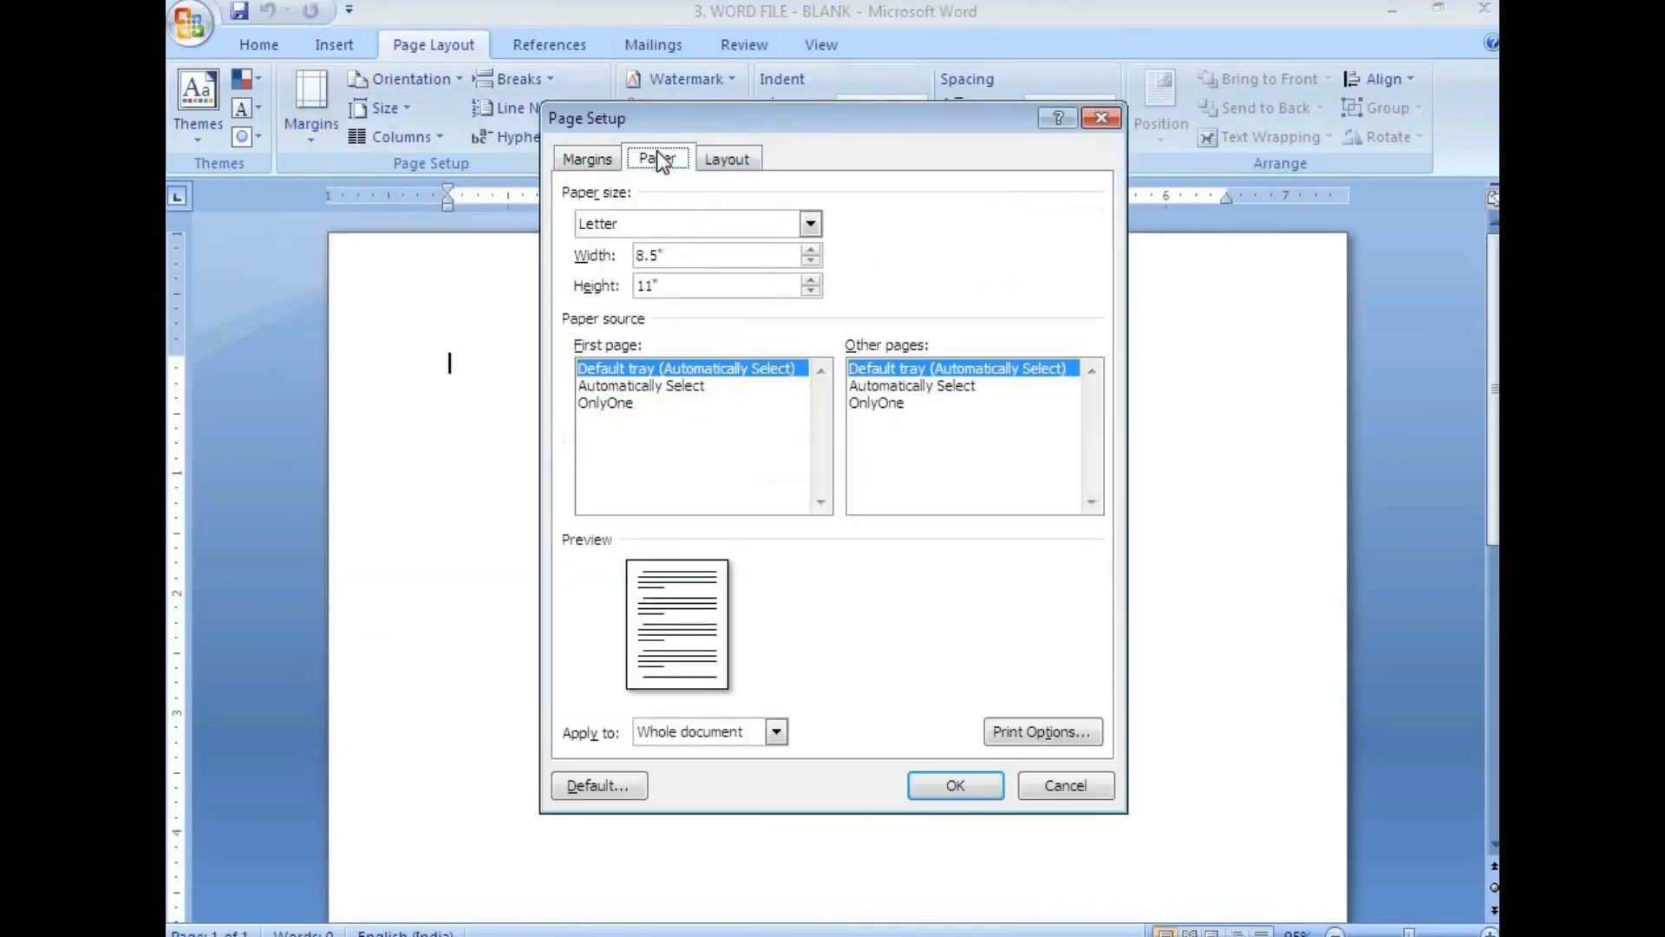
pyautogui.click(645, 255)
pyautogui.moveTo(644, 255); pyautogui.dragTo(635, 262)
pyautogui.write('5')
# Step: Set the paper height to 8.5 inches and apply the page size to the whole document
pyautogui.click(651, 285)
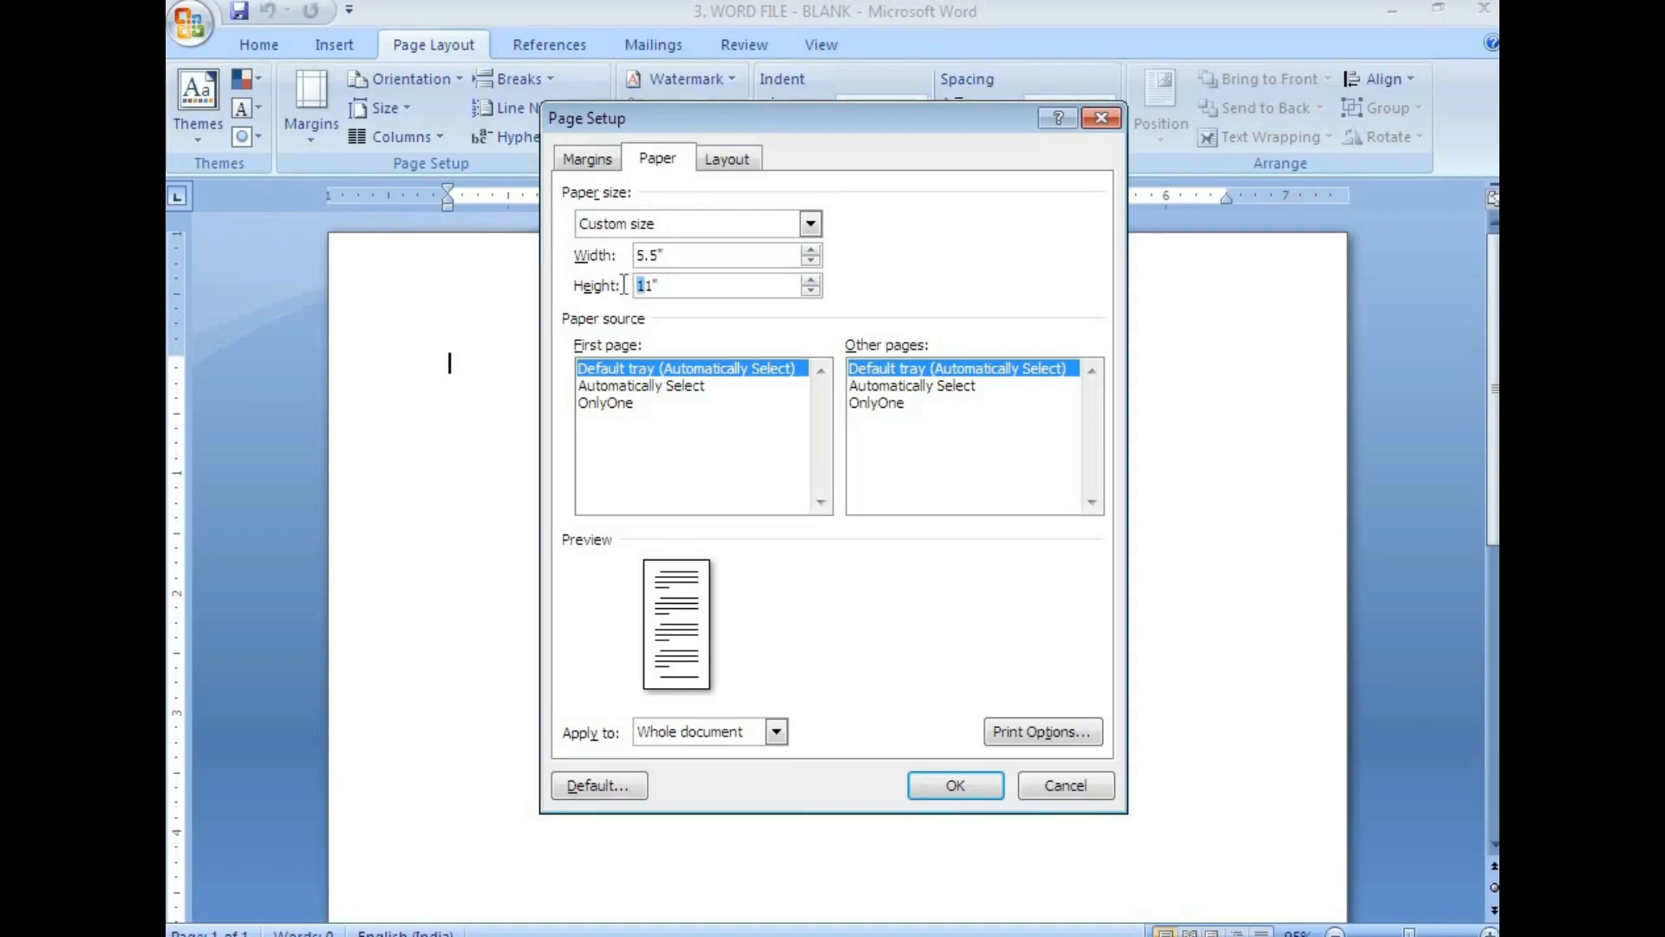
pyautogui.moveTo(669, 259); pyautogui.dragTo(628, 289)
pyautogui.write('5.5"')
pyautogui.write('8')
pyautogui.click(688, 253)
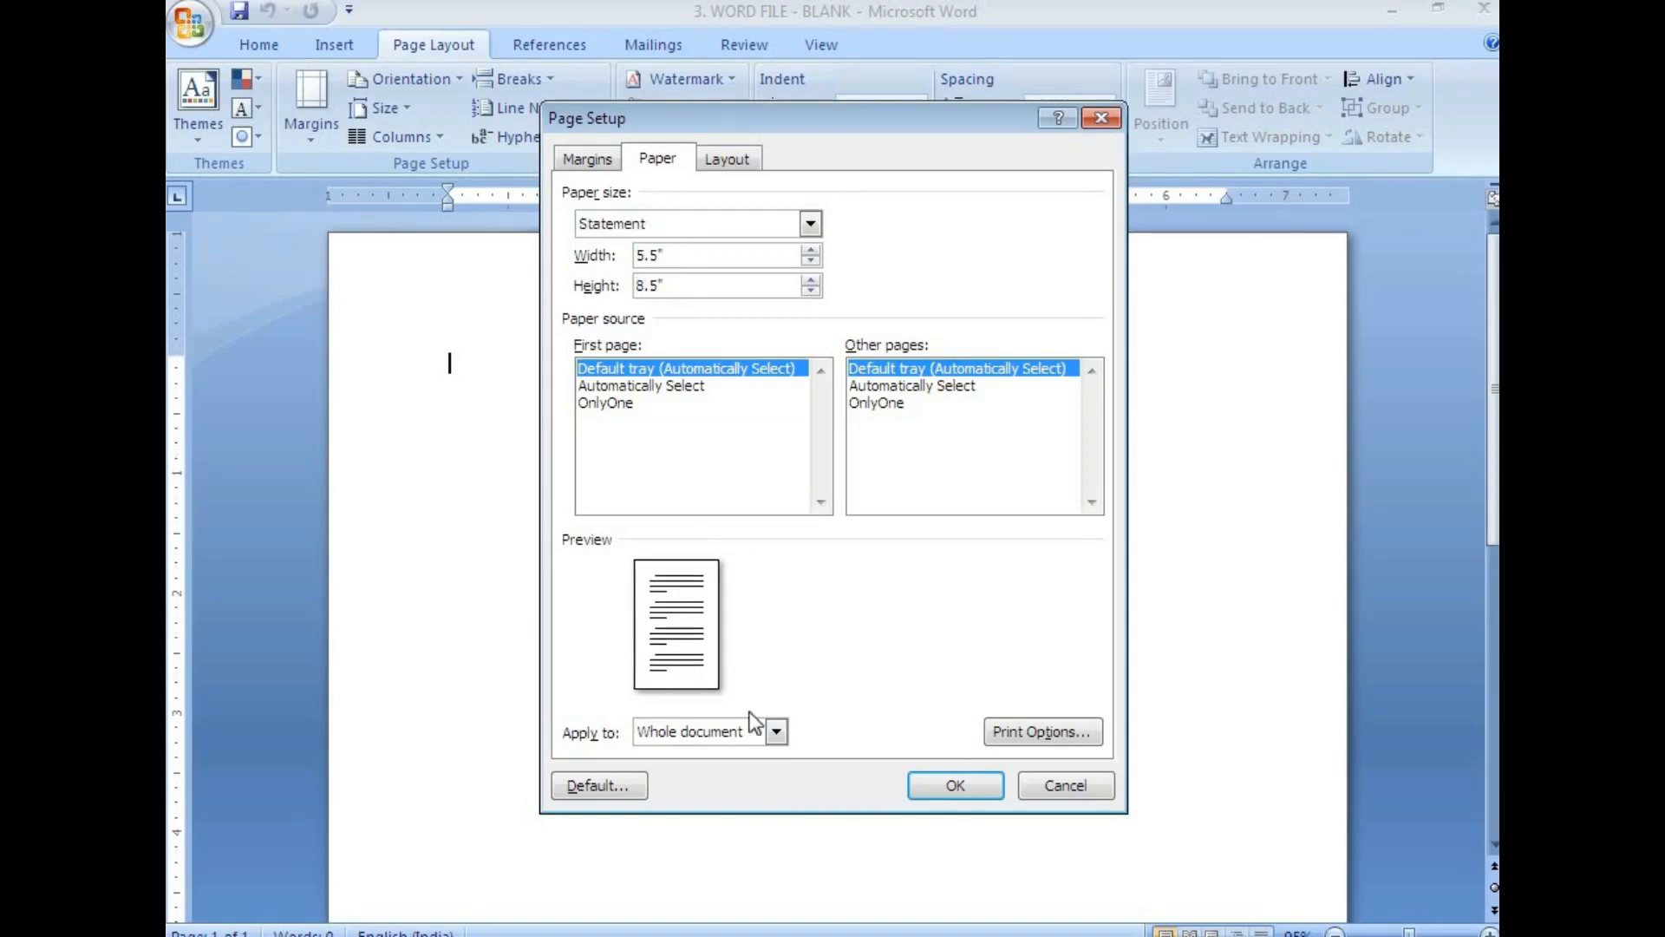
pyautogui.click(778, 731)
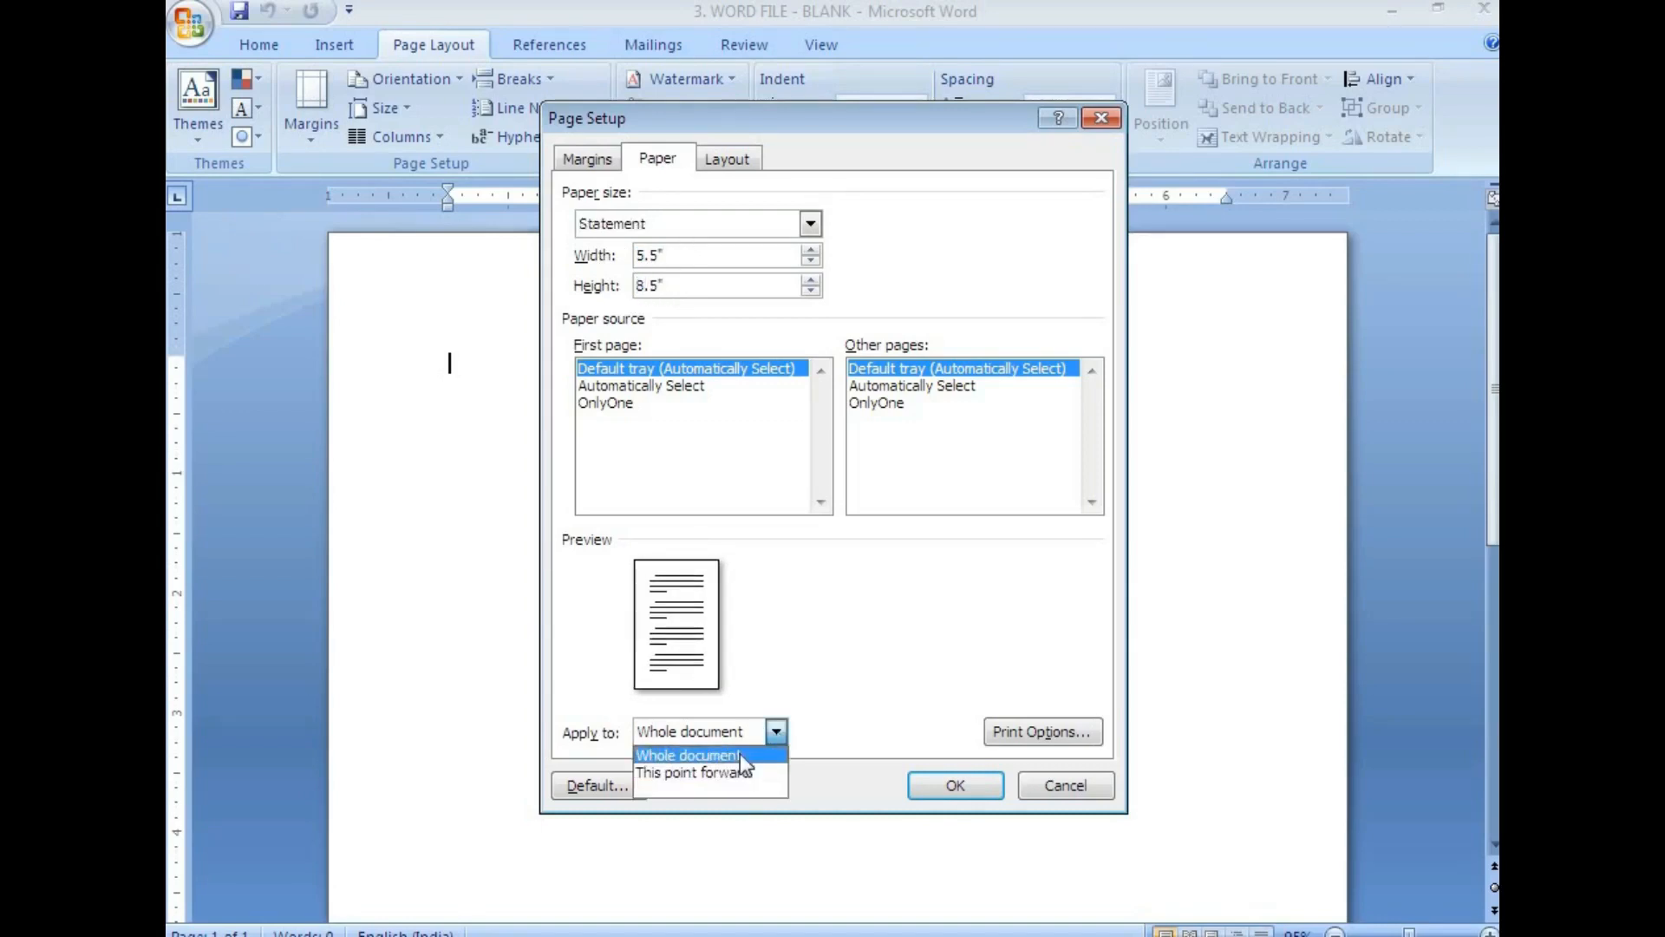
pyautogui.click(741, 753)
pyautogui.click(937, 783)
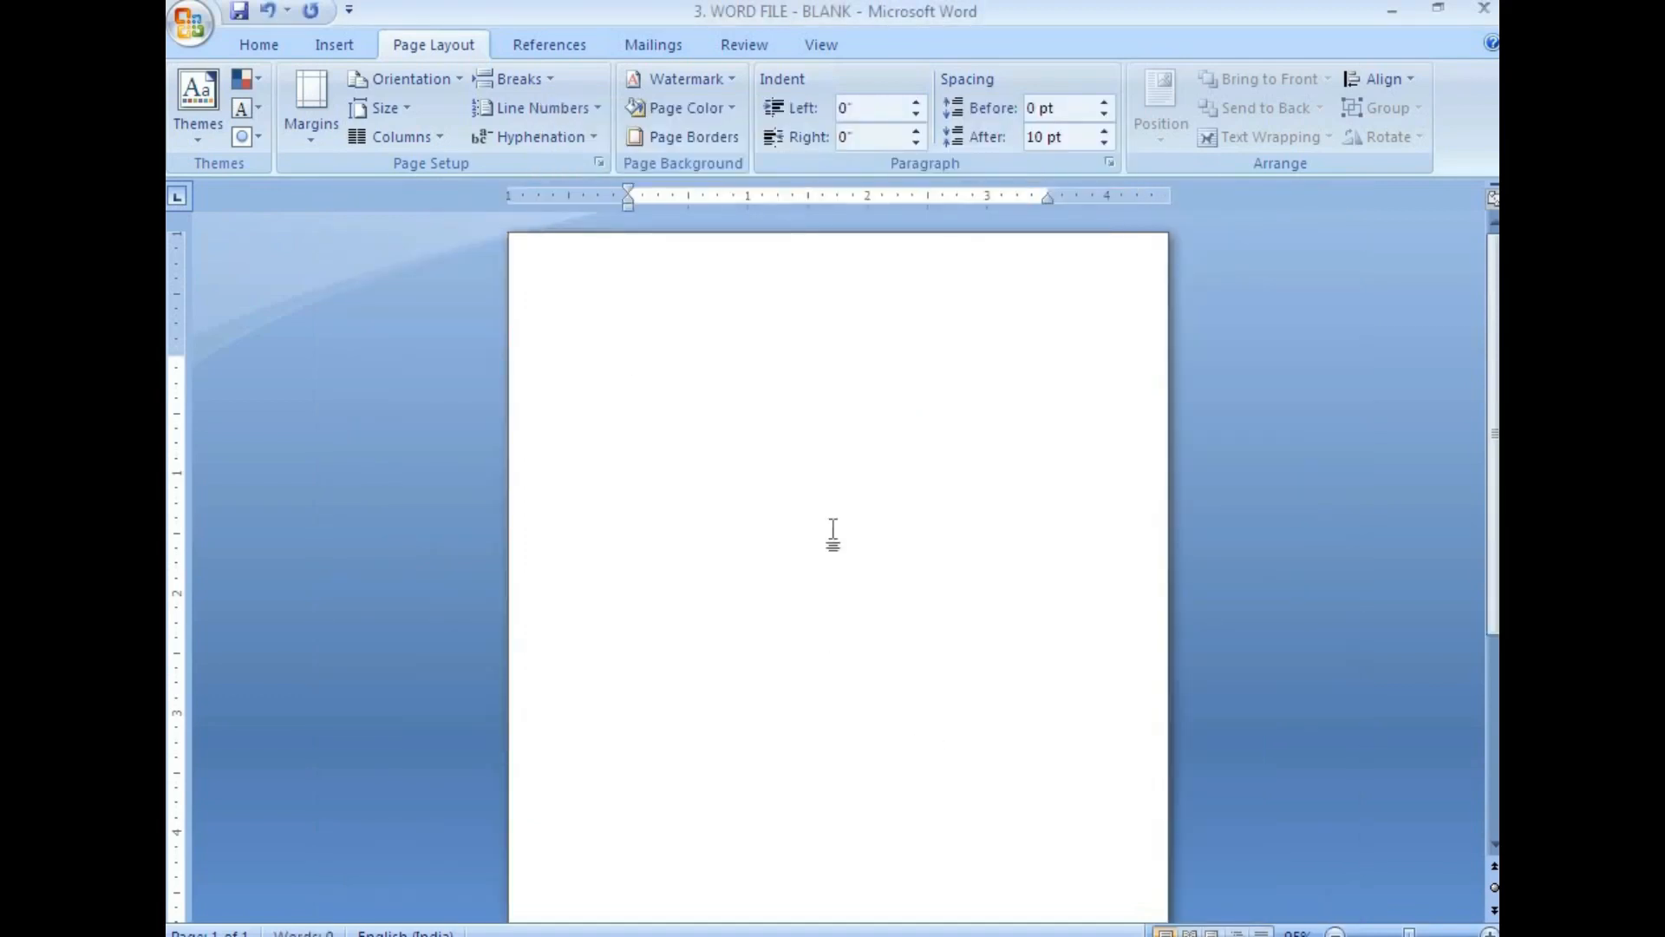
# Step: Set the top, bottom, left and right page margins to 0.5 inches and save the document
pyautogui.click(321, 149)
pyautogui.click(368, 645)
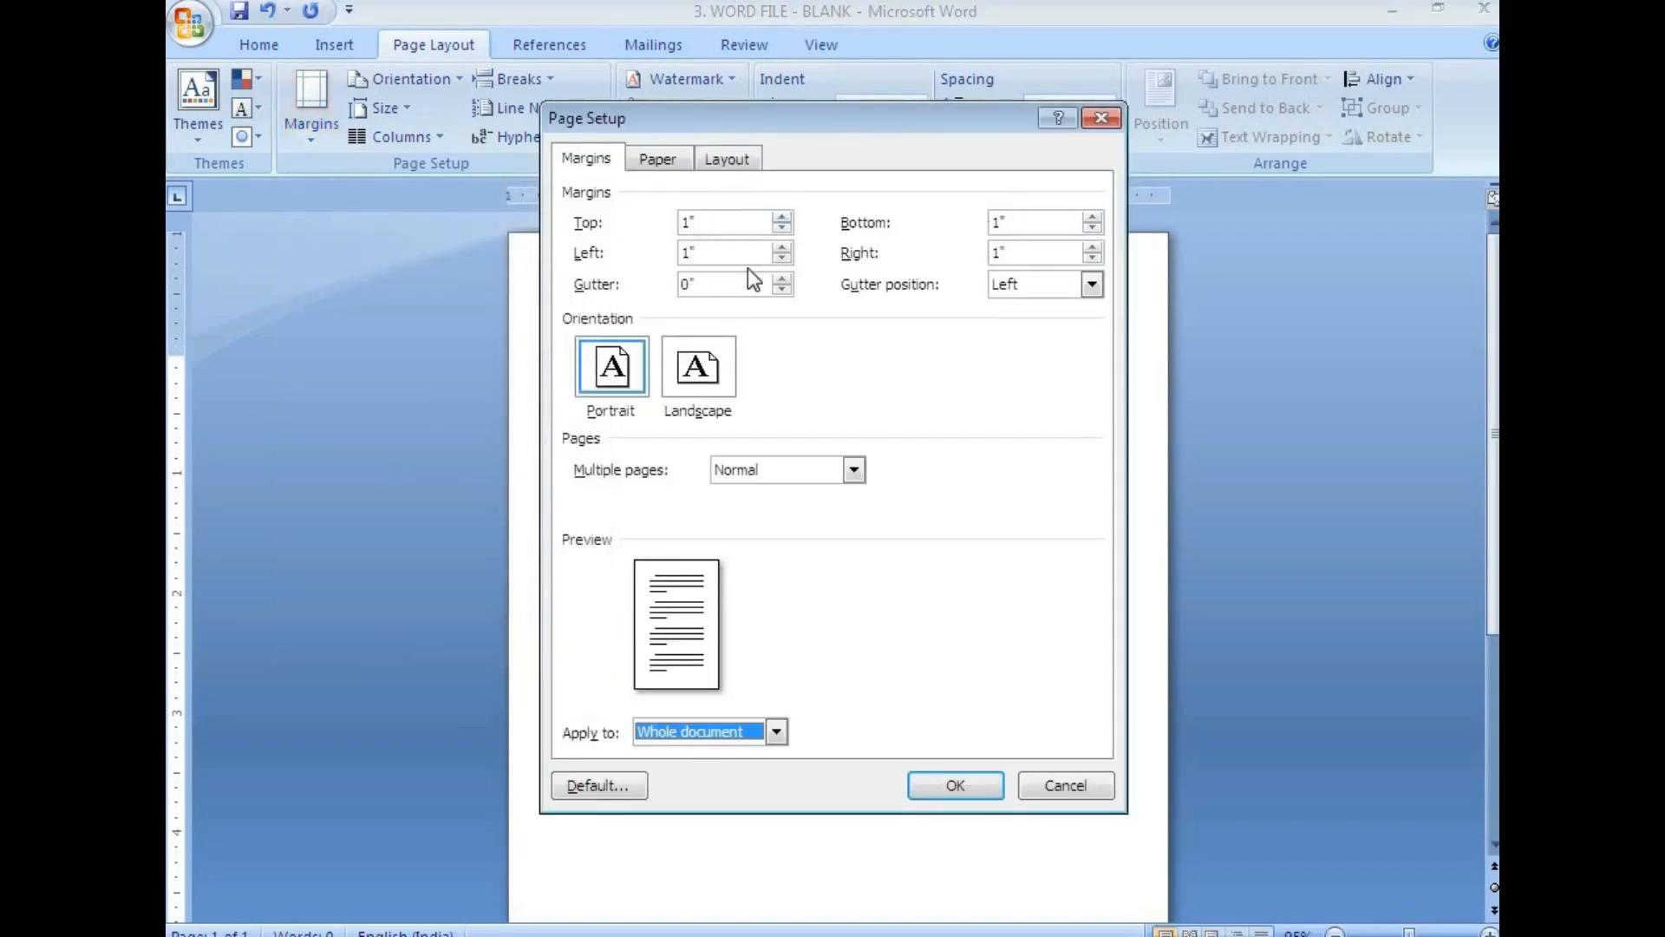
pyautogui.doubleClick(688, 223)
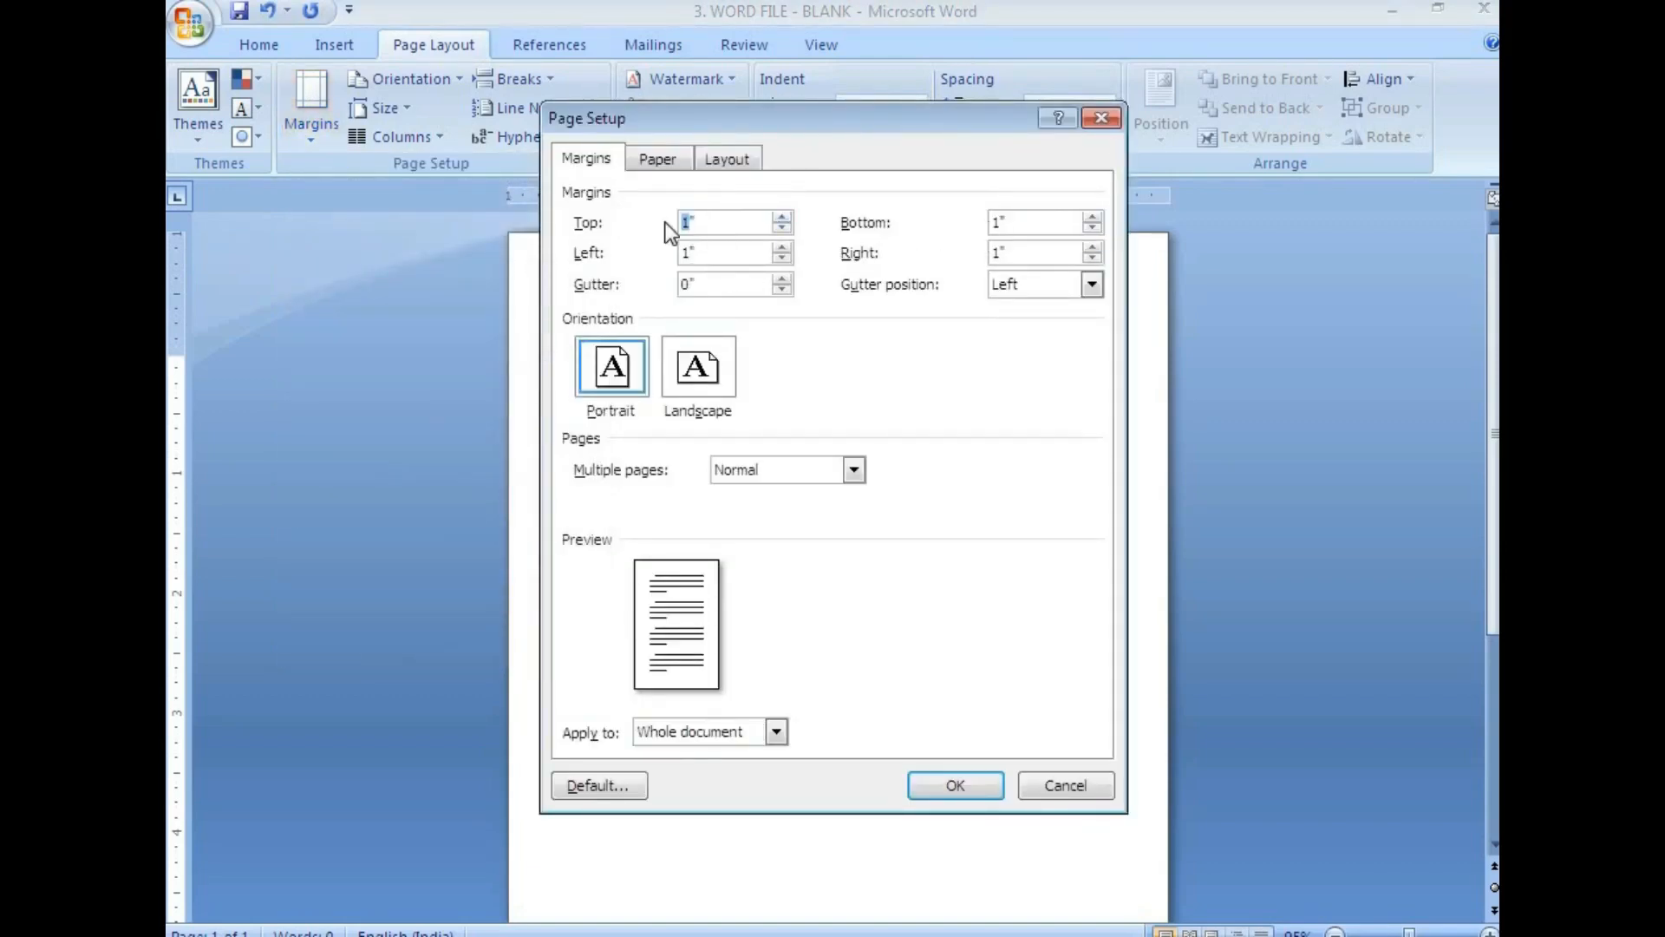
pyautogui.write('0.5')
pyautogui.moveTo(754, 230); pyautogui.dragTo(618, 224)
pyautogui.moveTo(1049, 227); pyautogui.dragTo(902, 222)
pyautogui.moveTo(1019, 254); pyautogui.dragTo(902, 258)
pyautogui.write('0.5"')
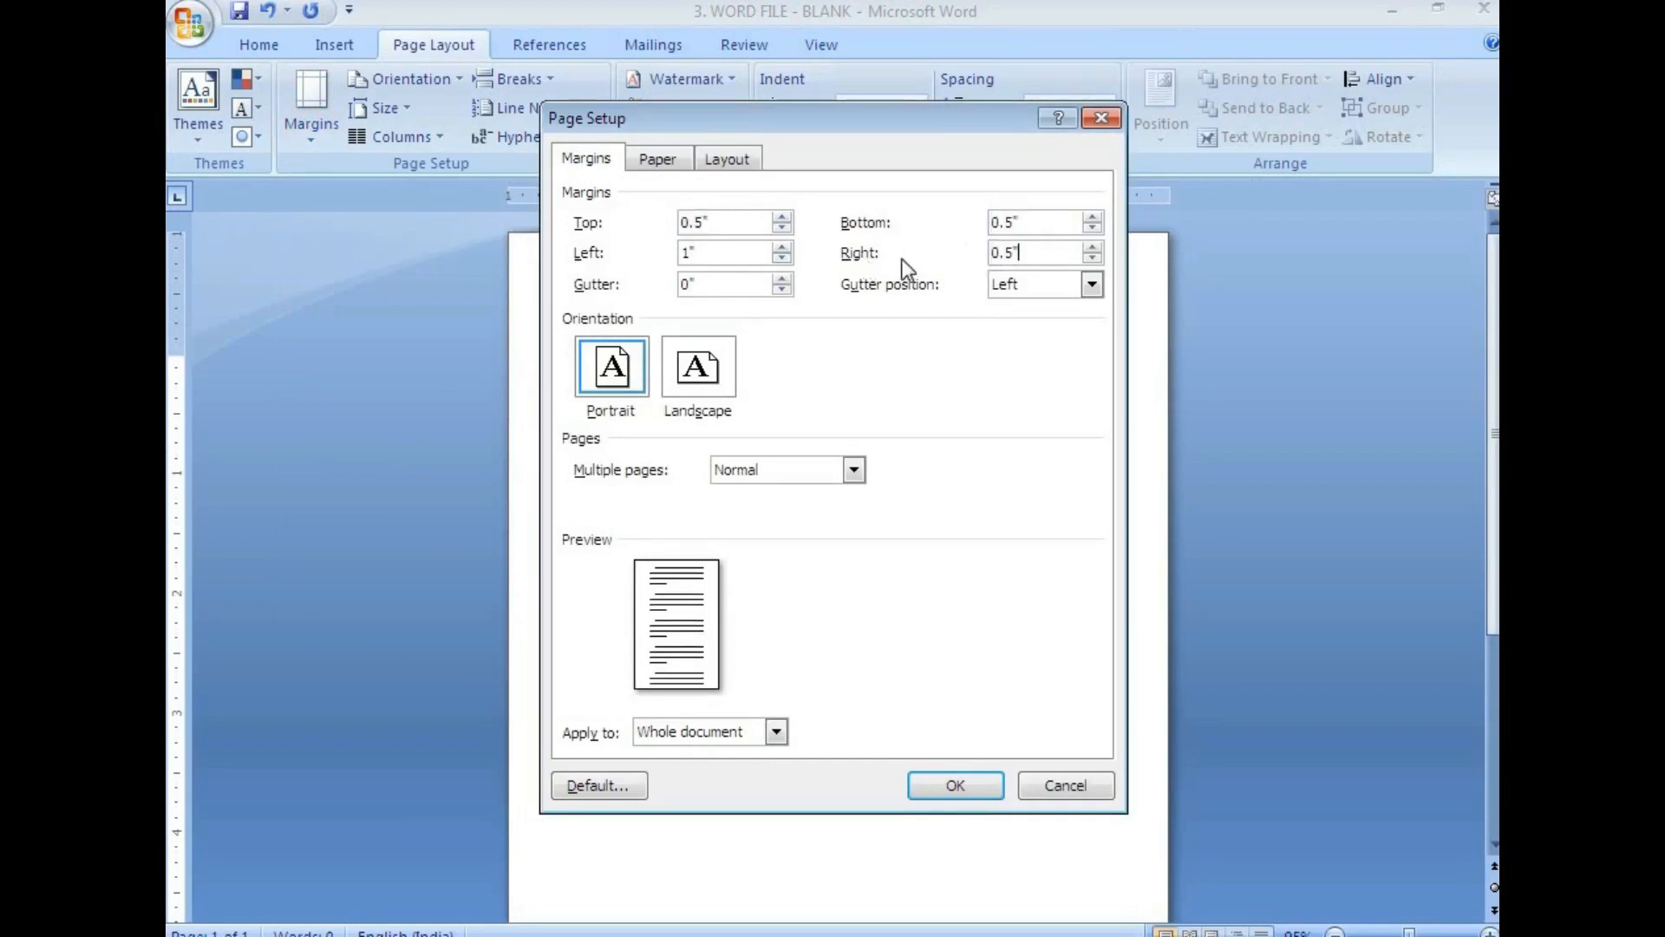
pyautogui.moveTo(731, 254); pyautogui.dragTo(622, 252)
pyautogui.write('0.5"')
pyautogui.click(955, 786)
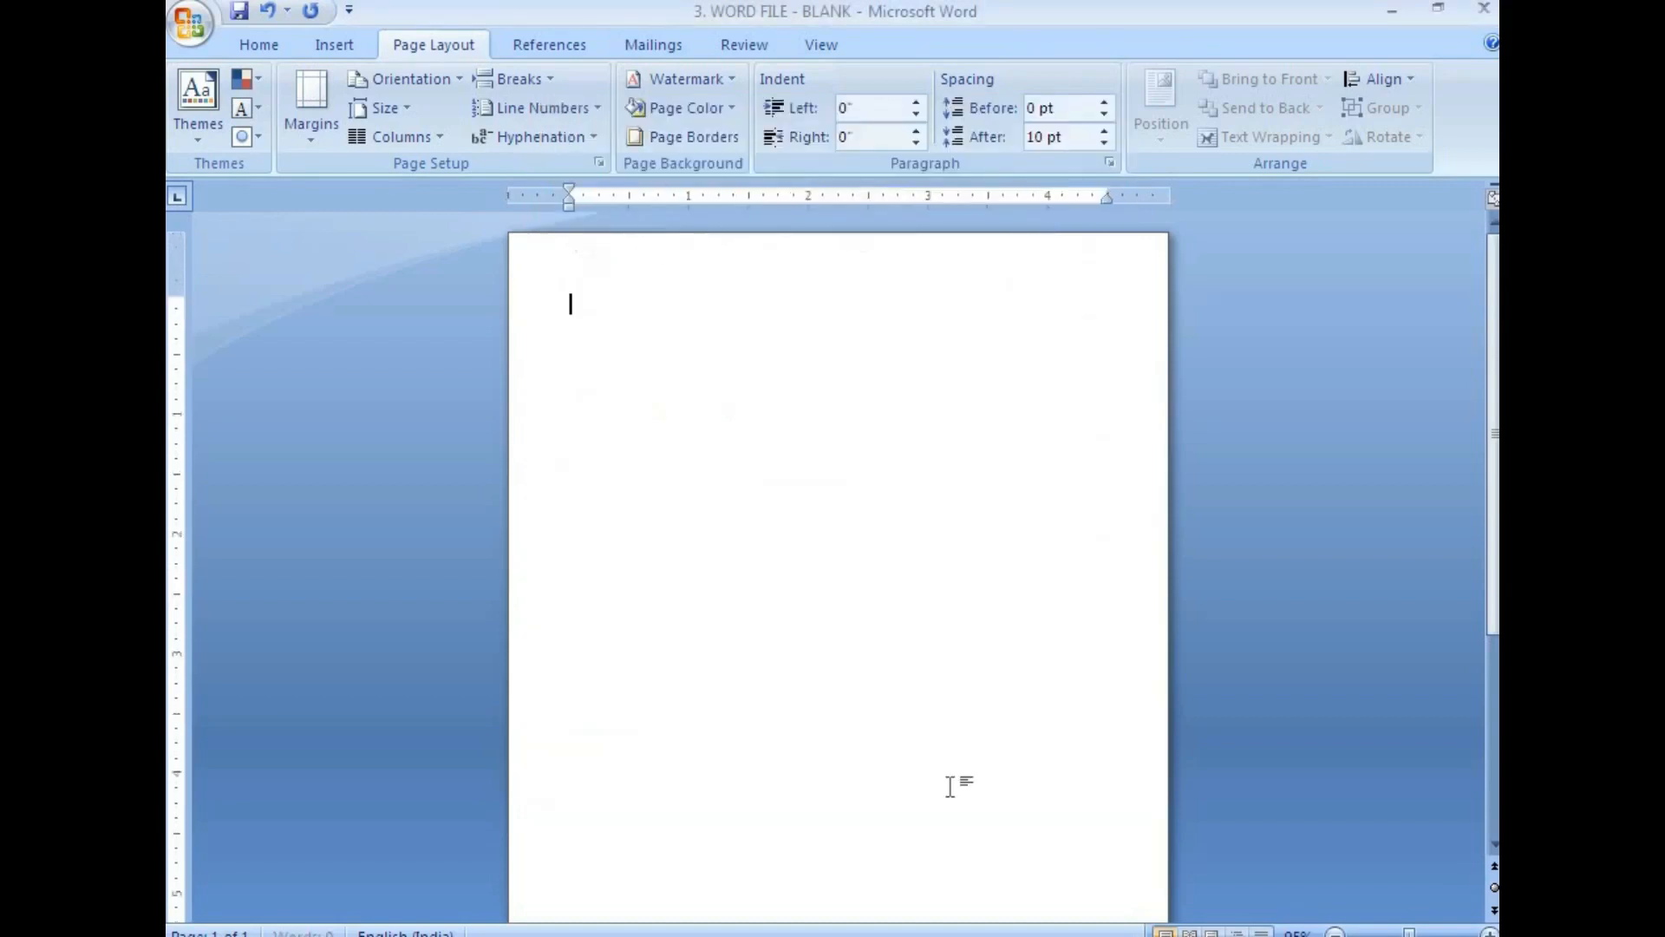
pyautogui.click(238, 12)
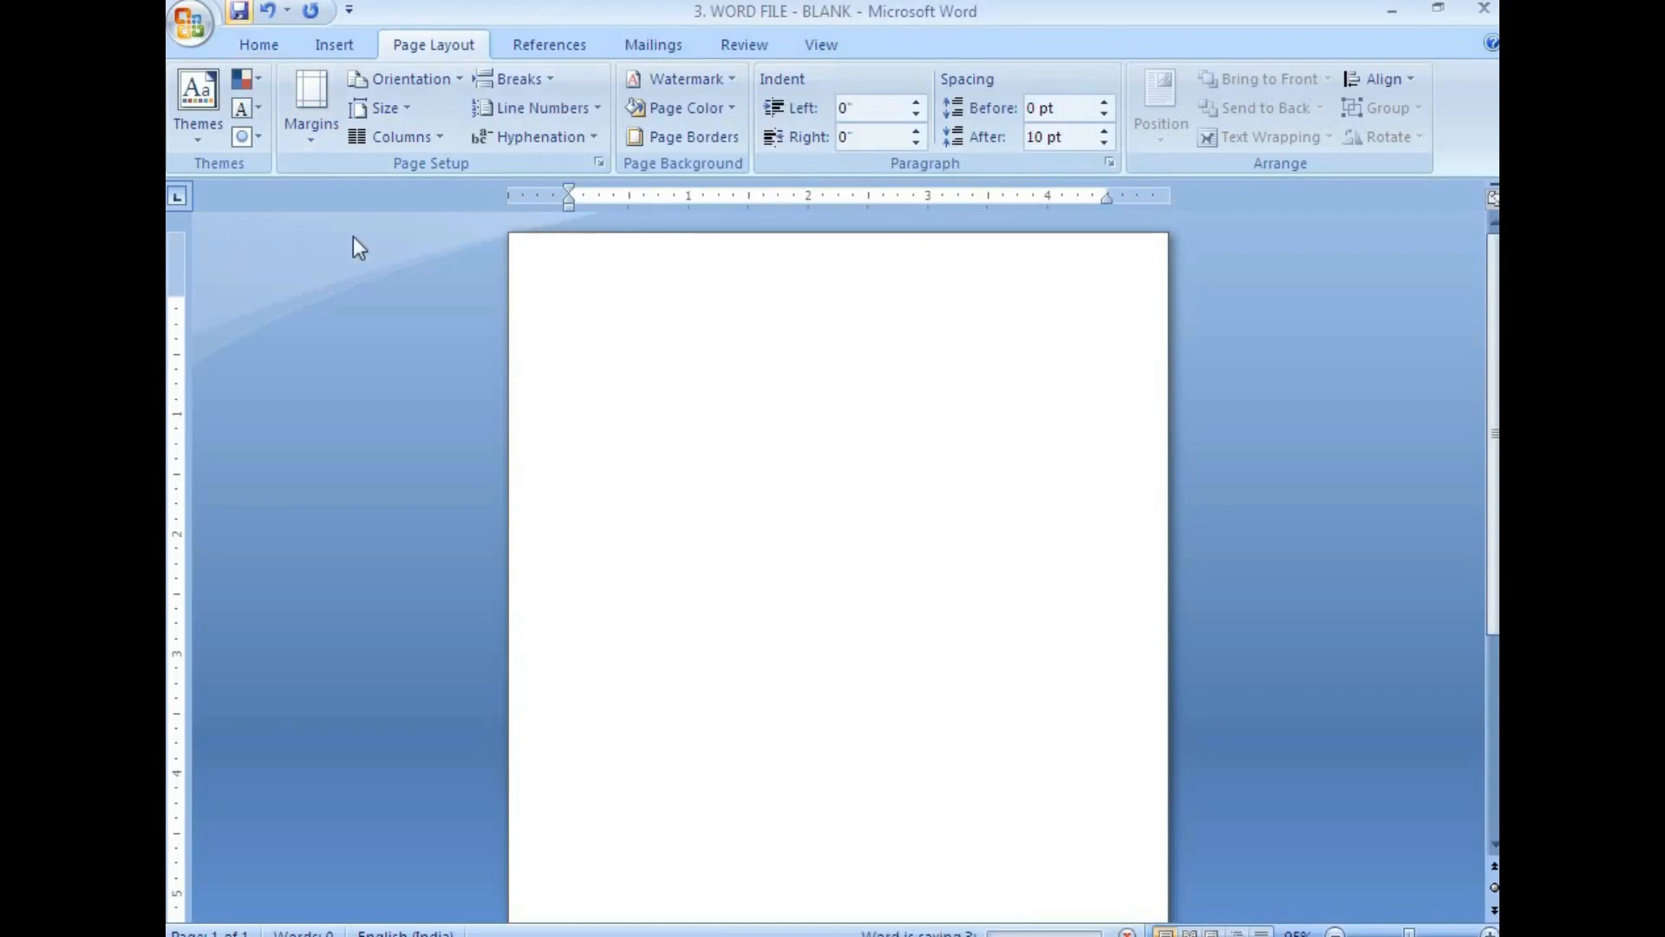
# Step: Switch to 1. PDF MASTER FILE.pdf in Foxit Reader and copy all the text of its three pages
pyautogui.click(527, 935)
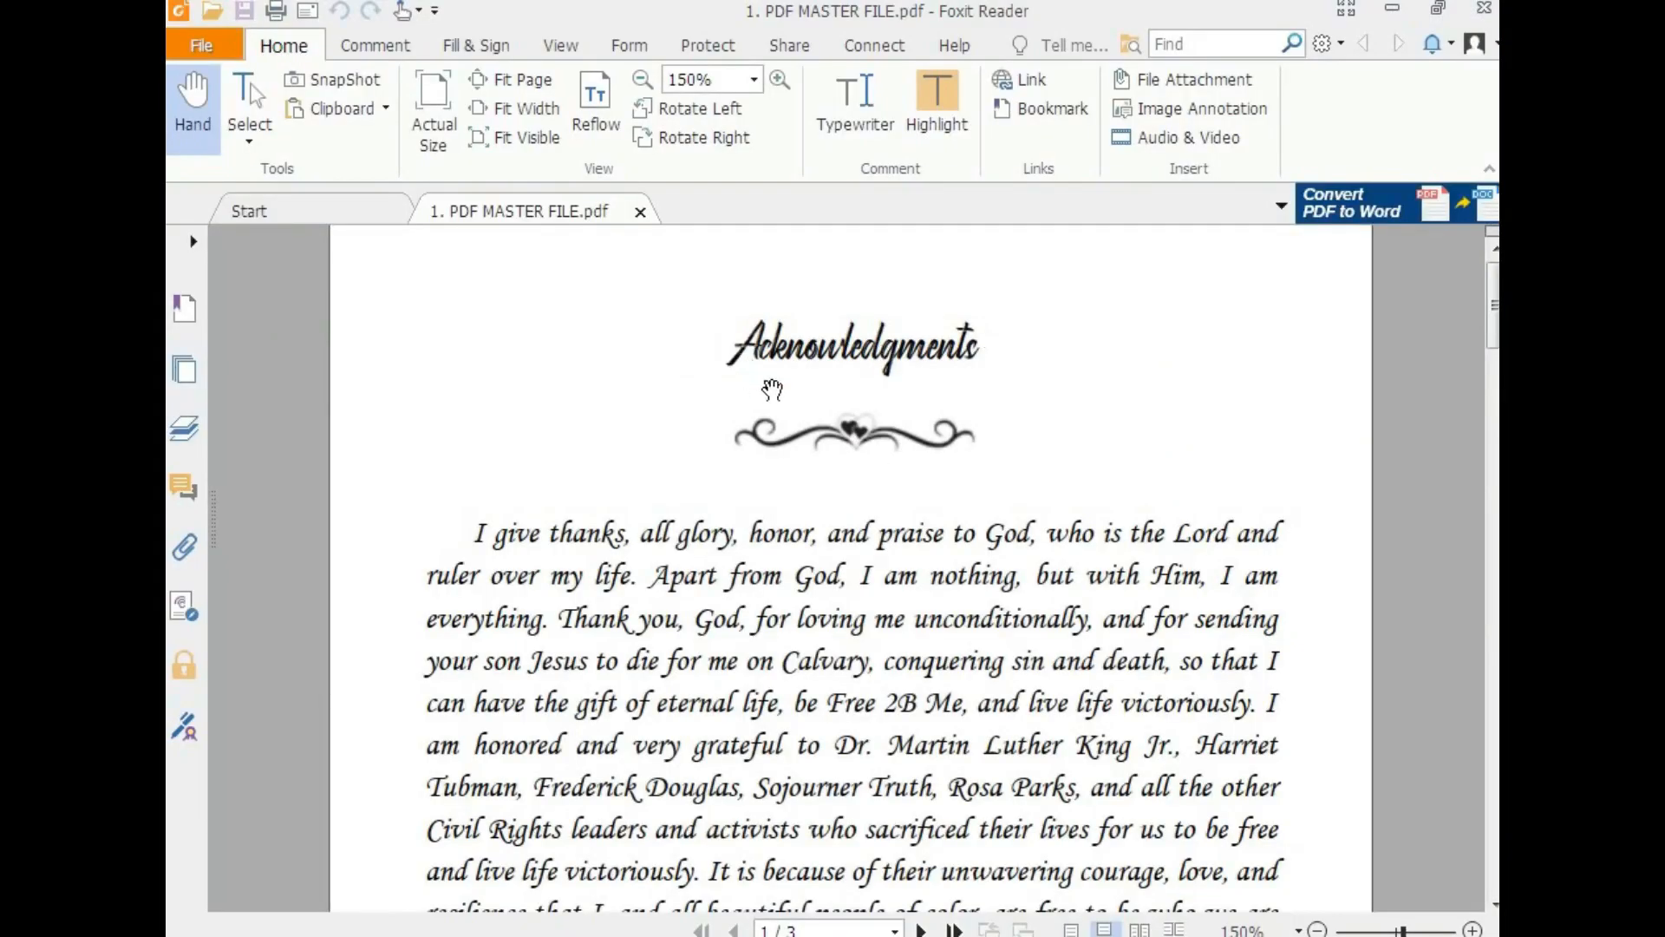
pyautogui.scroll(1, 771, 387)
pyautogui.moveTo(727, 340); pyautogui.dragTo(983, 899)
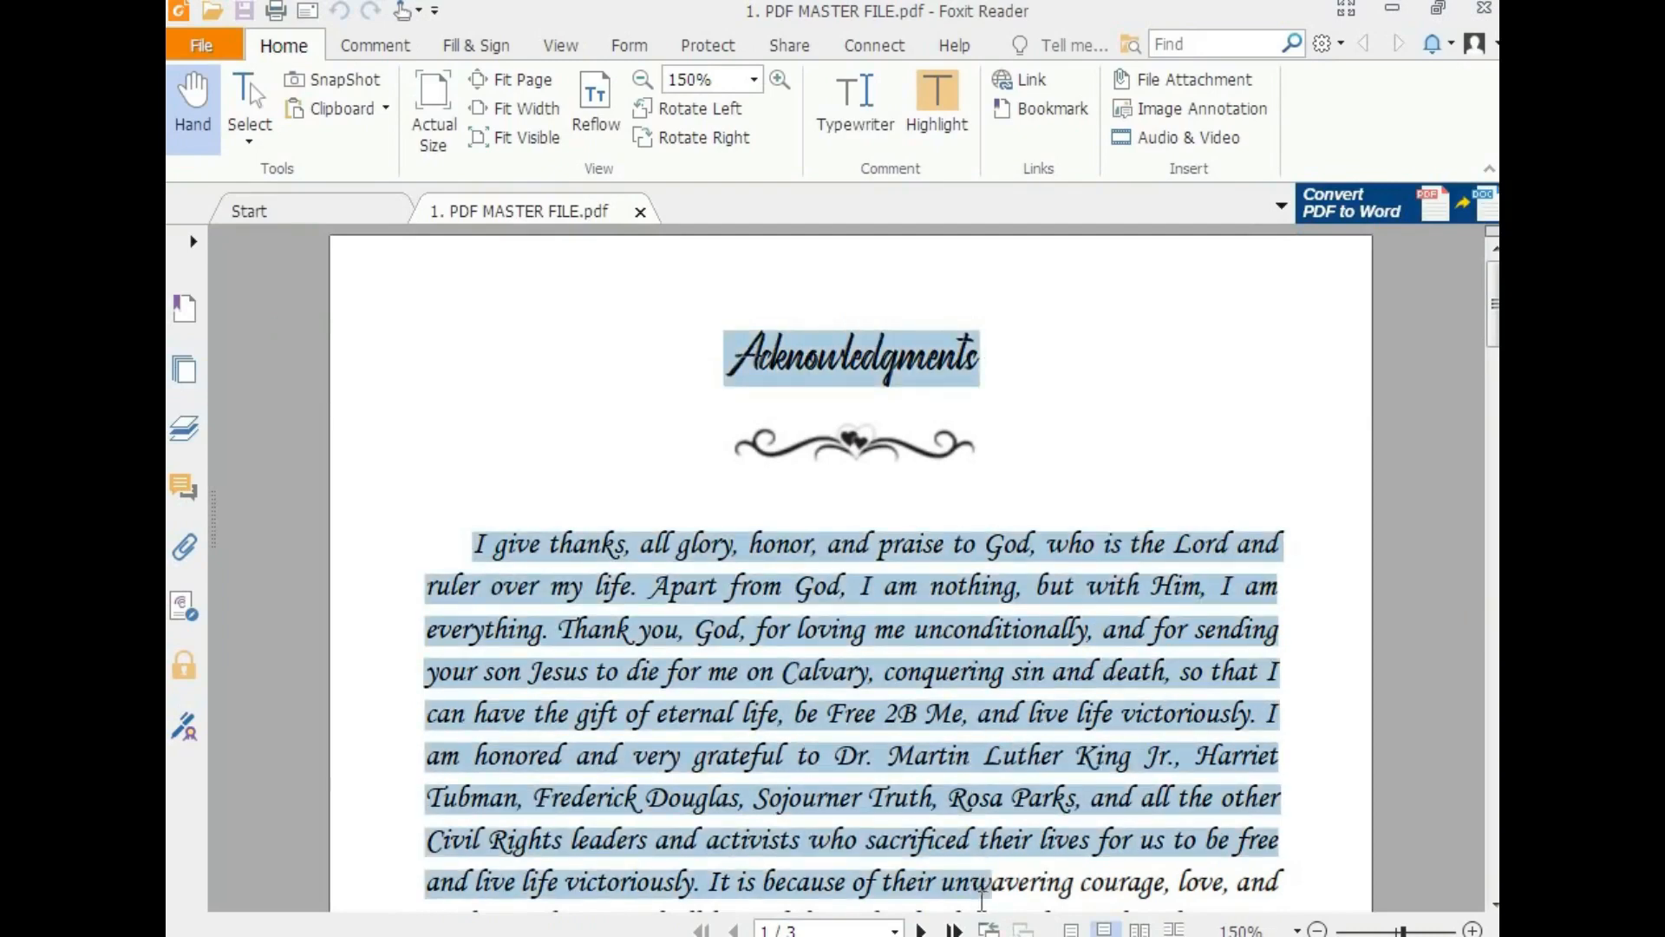
pyautogui.hotkey('ctrl', 'a')
pyautogui.scroll(-7, 901, 656)
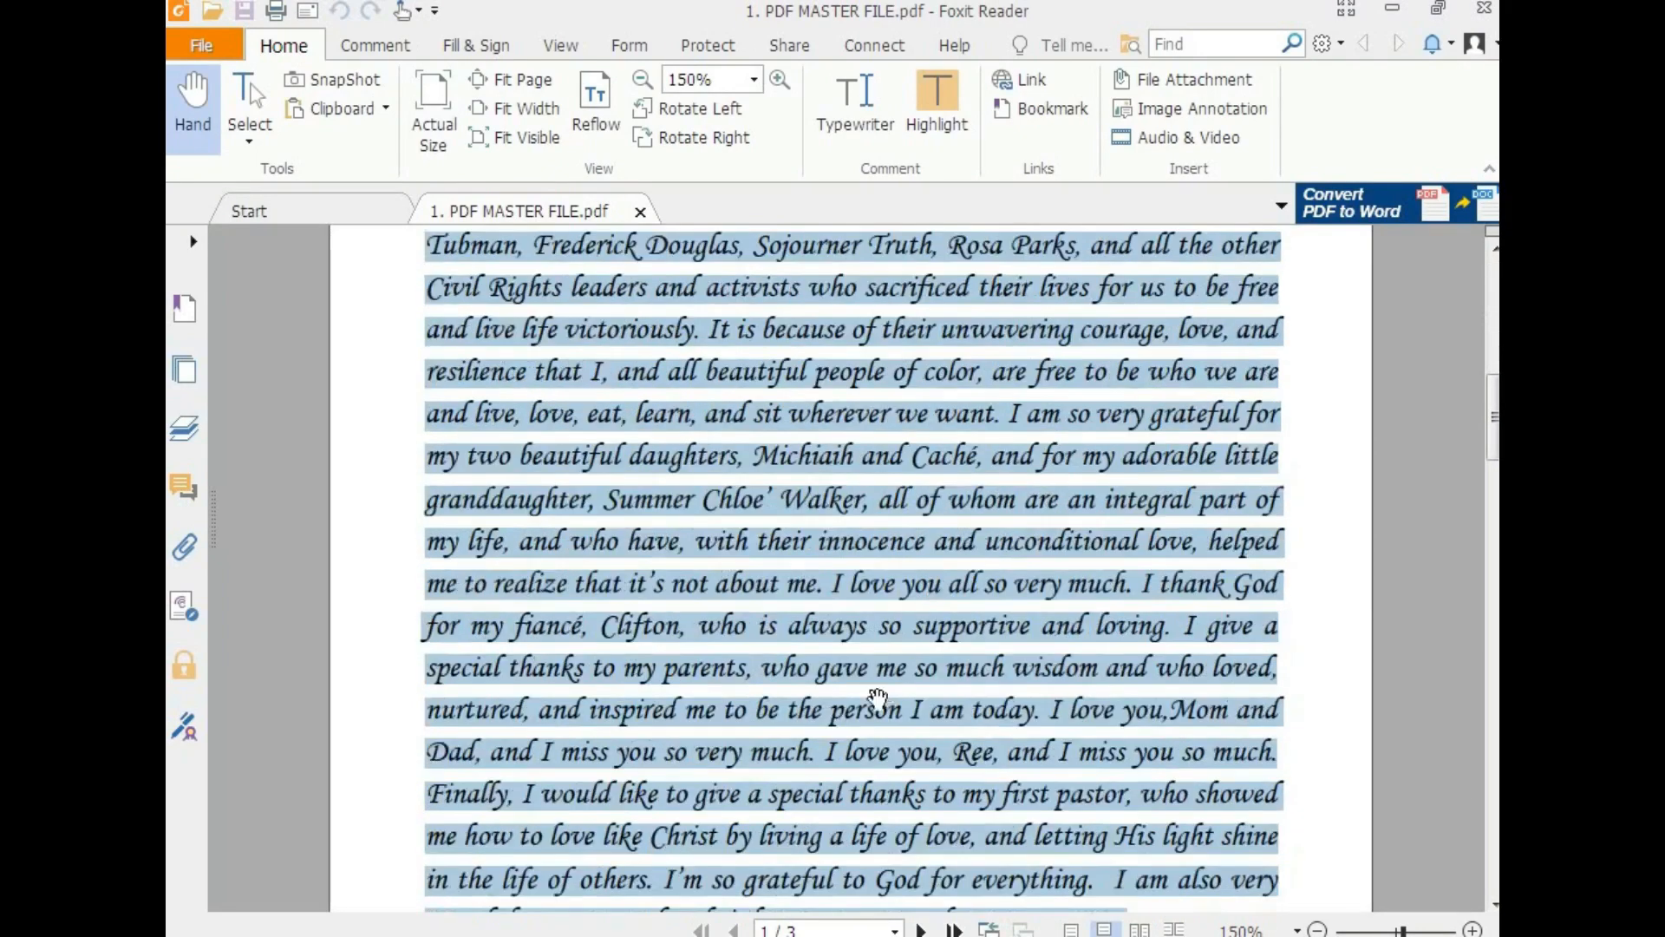
pyautogui.scroll(-20, 878, 698)
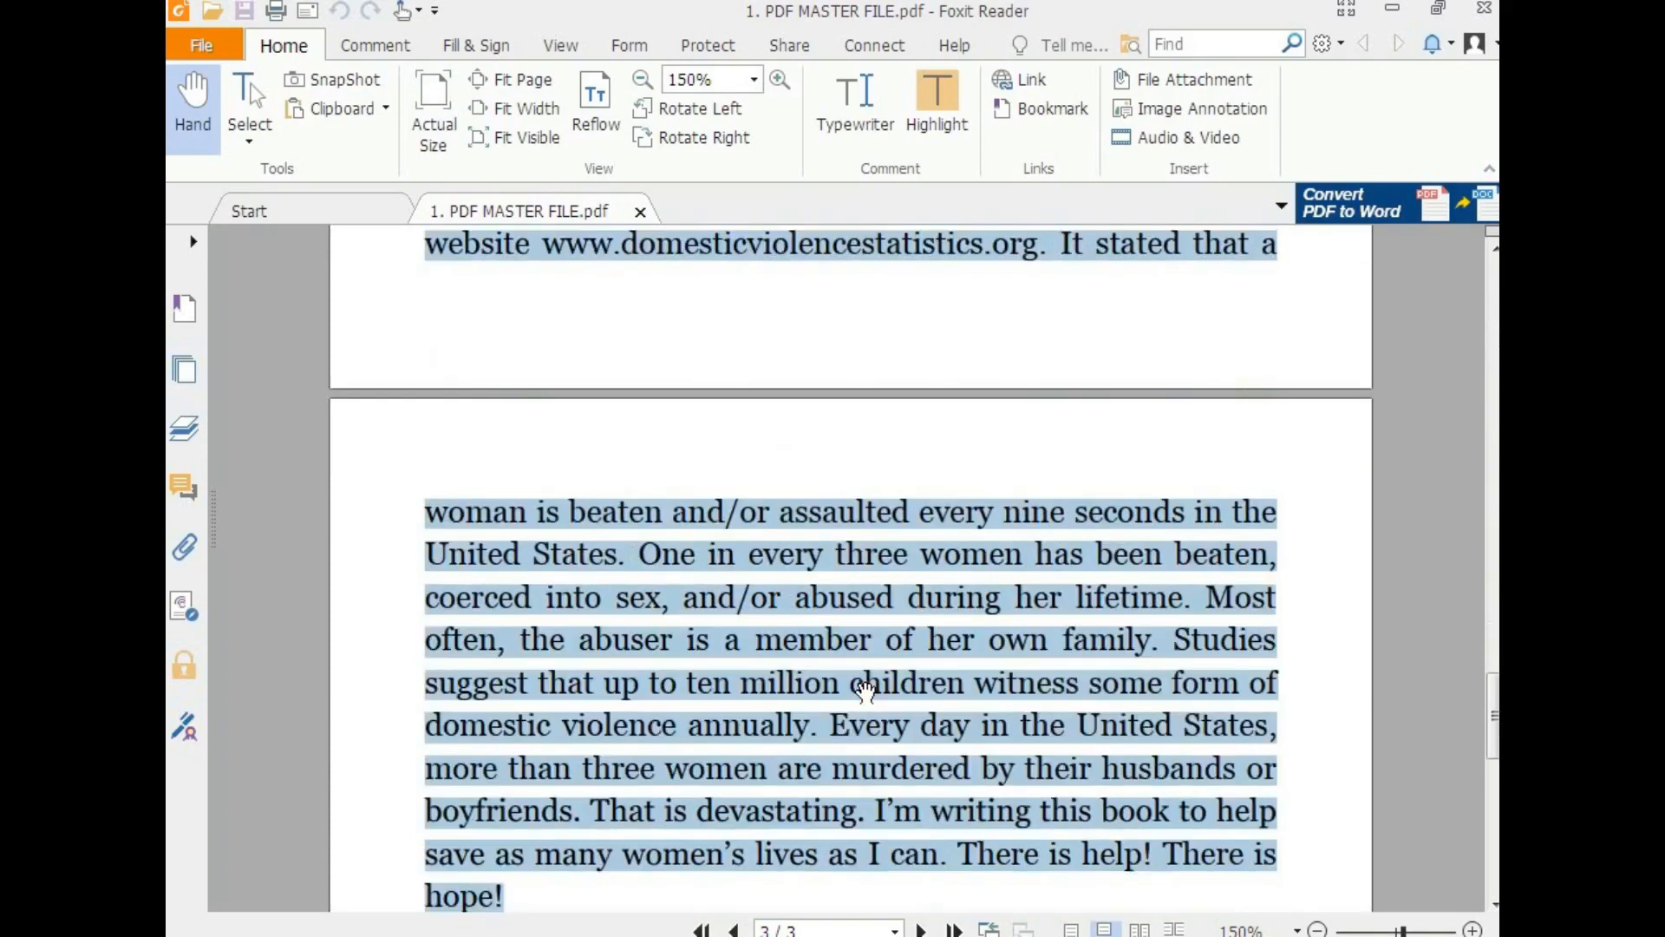
pyautogui.scroll(-10, 865, 690)
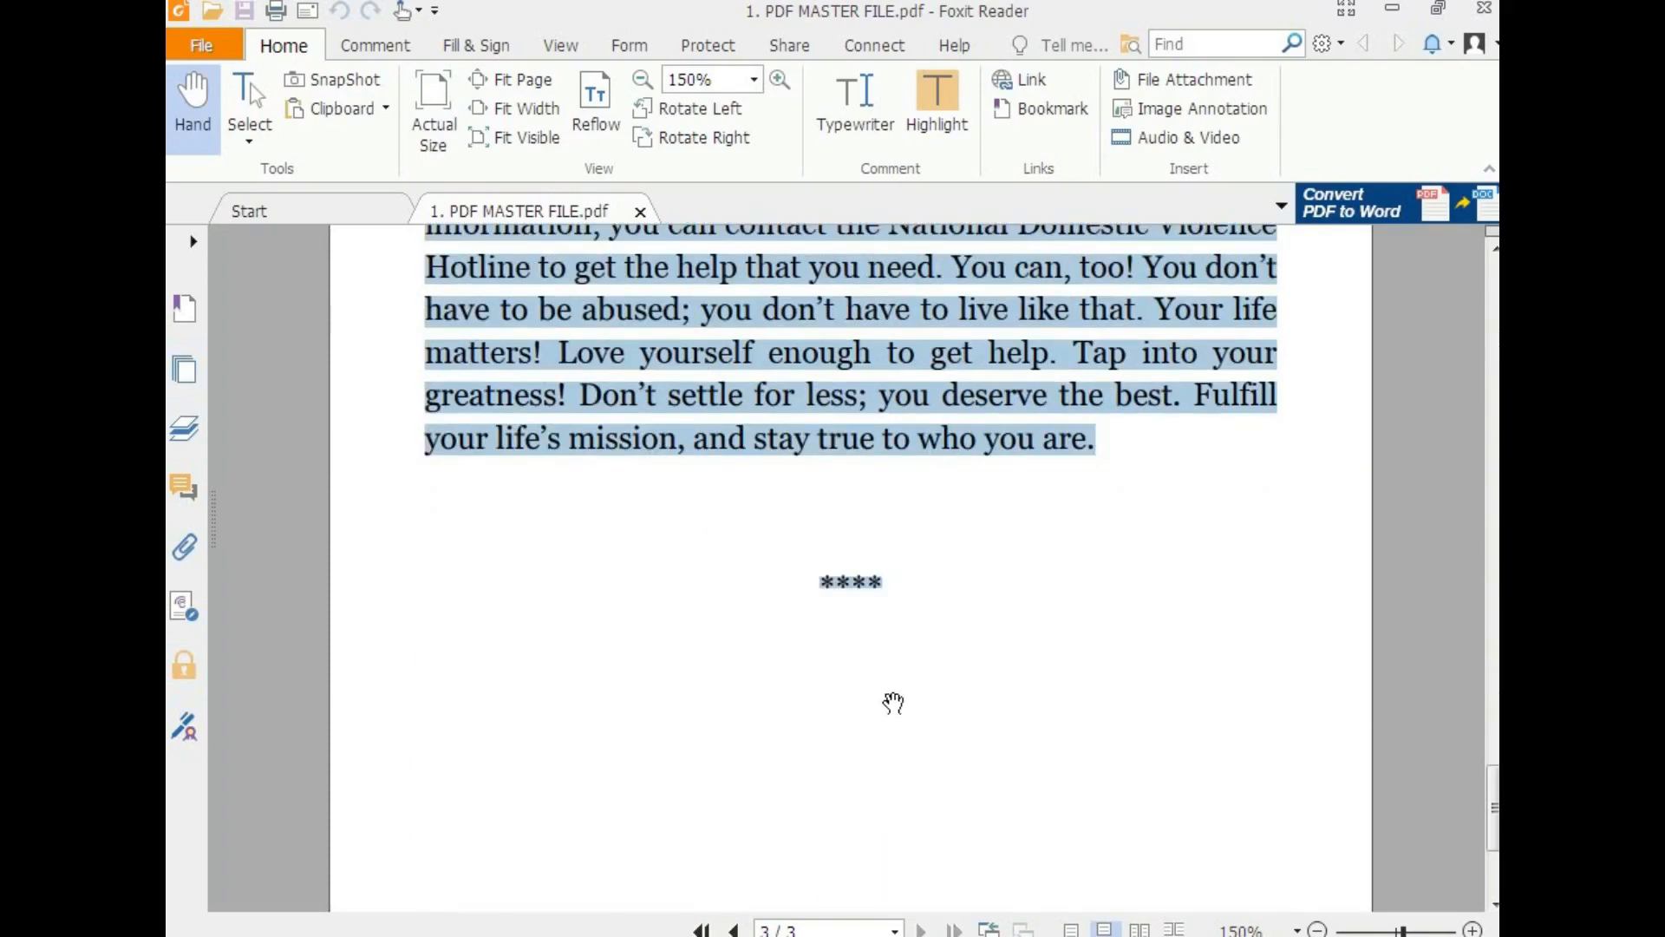
pyautogui.hotkey('ctrl', 'c')
# Step: Switch to Notepad and paste the copied PDF text into a new blank file
pyautogui.hotkey('alt', 'Tab')
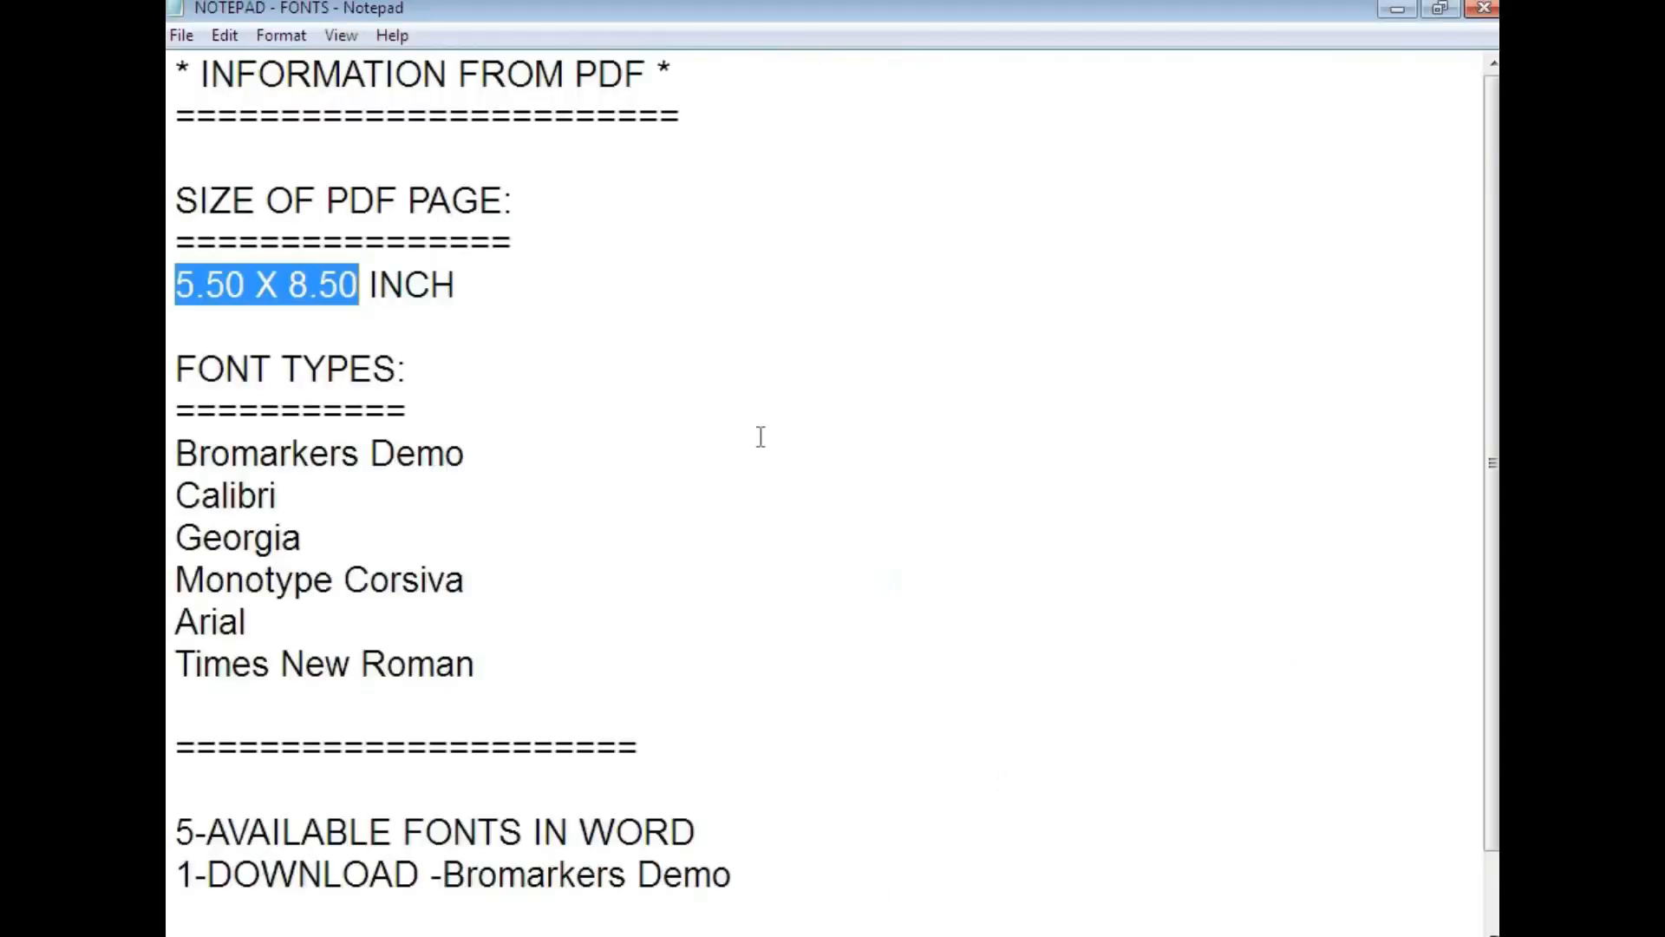
pyautogui.click(178, 35)
pyautogui.click(223, 63)
pyautogui.hotkey('ctrl', 'v')
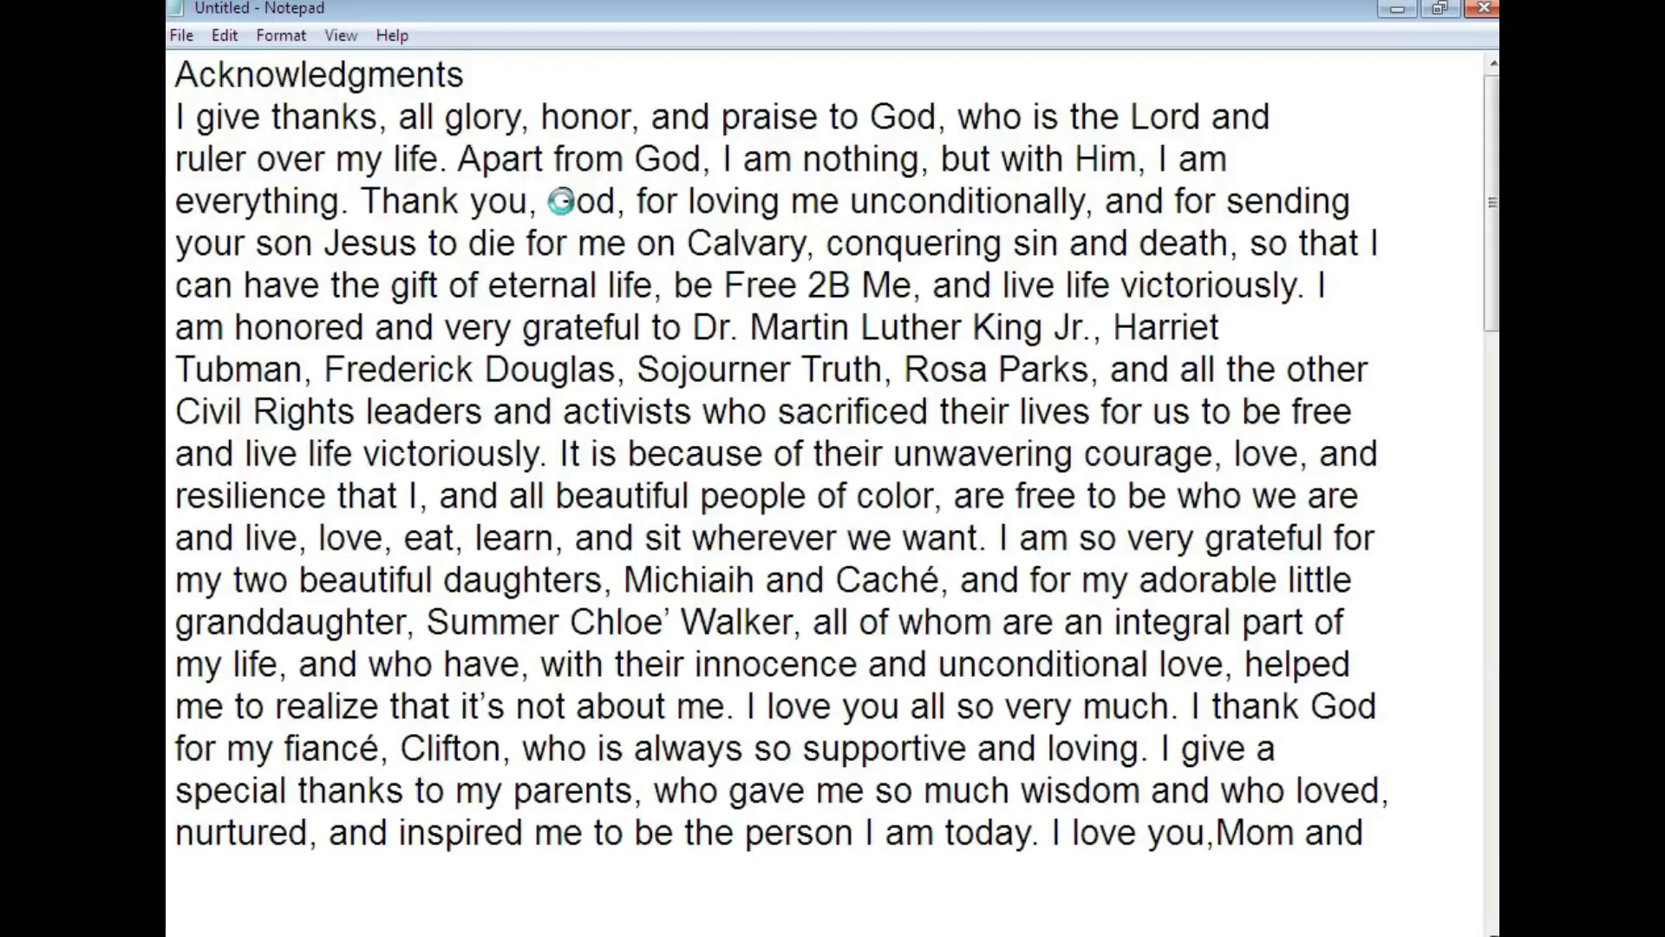
pyautogui.scroll(15, 692, 495)
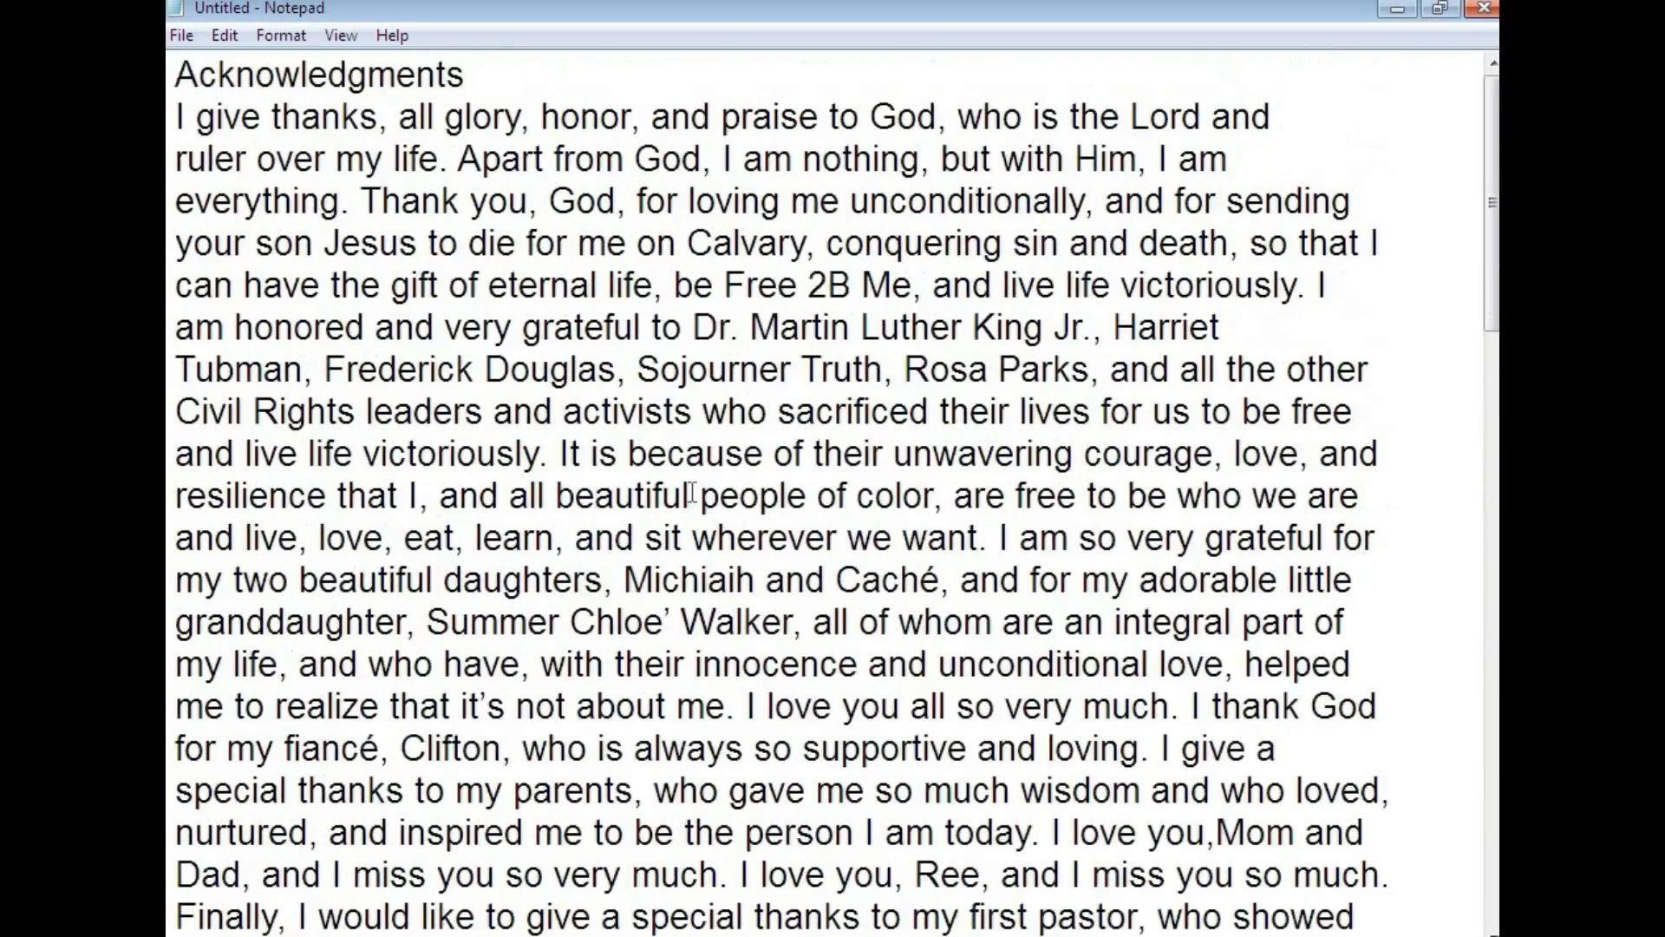
# Step: Copy all the plain text from Notepad, paste it into 3. WORD FILE - BLANK in Word and save the document
pyautogui.hotkey('ctrl', 'a')
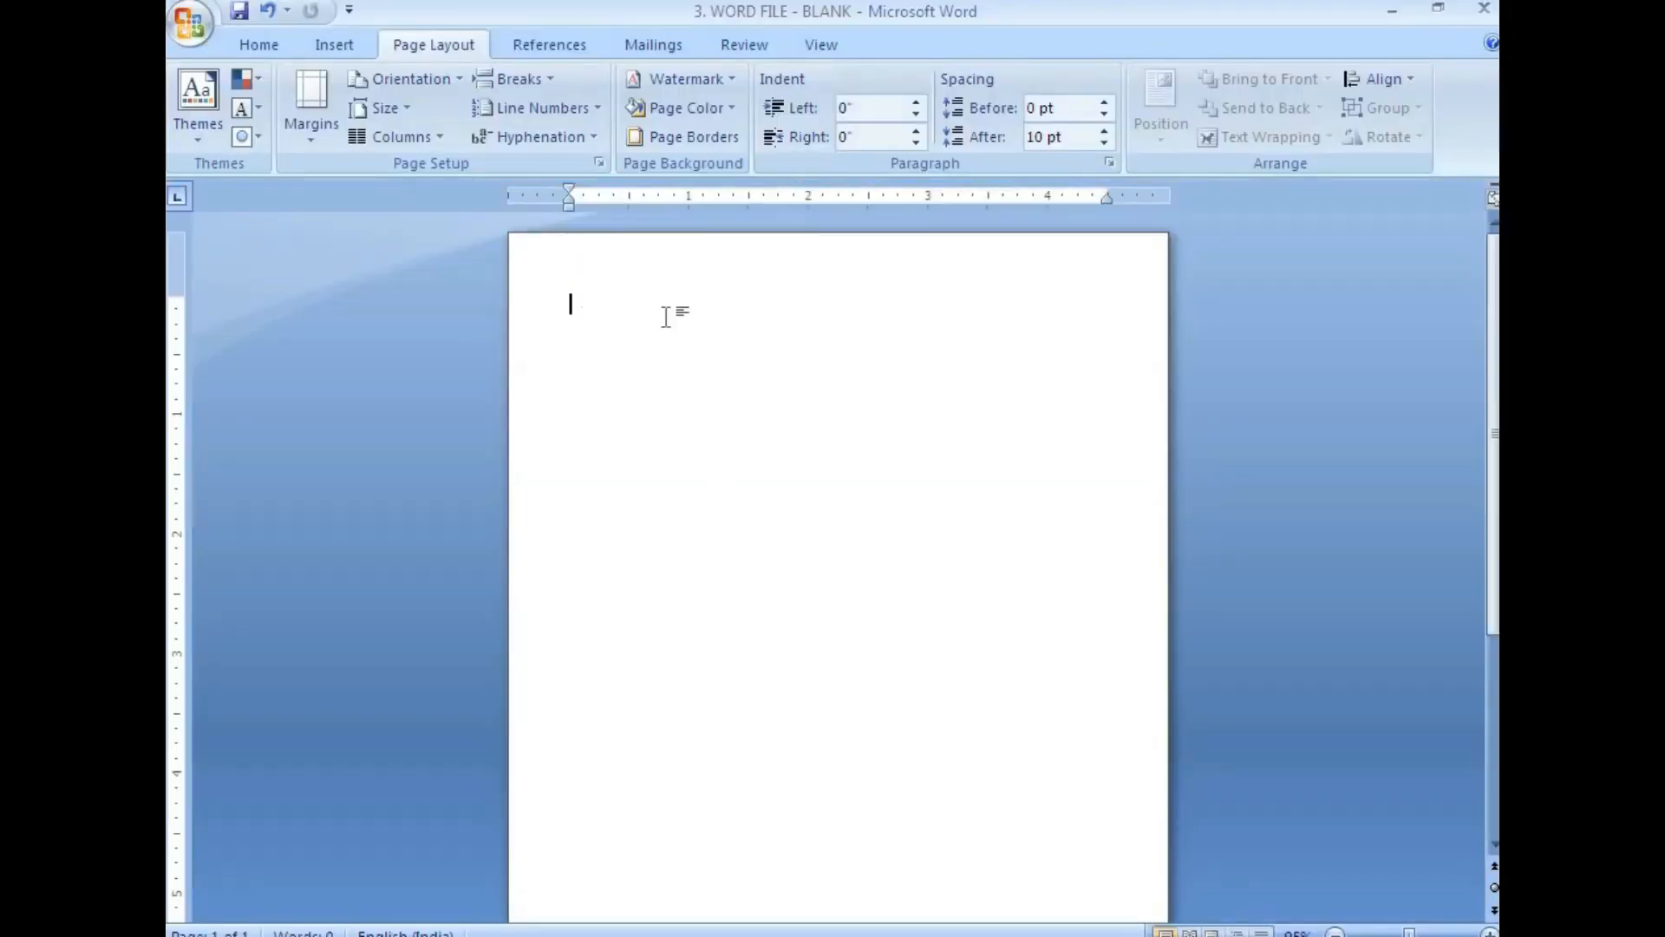
pyautogui.hotkey('ctrl', 'v')
pyautogui.scroll(3, 716, 544)
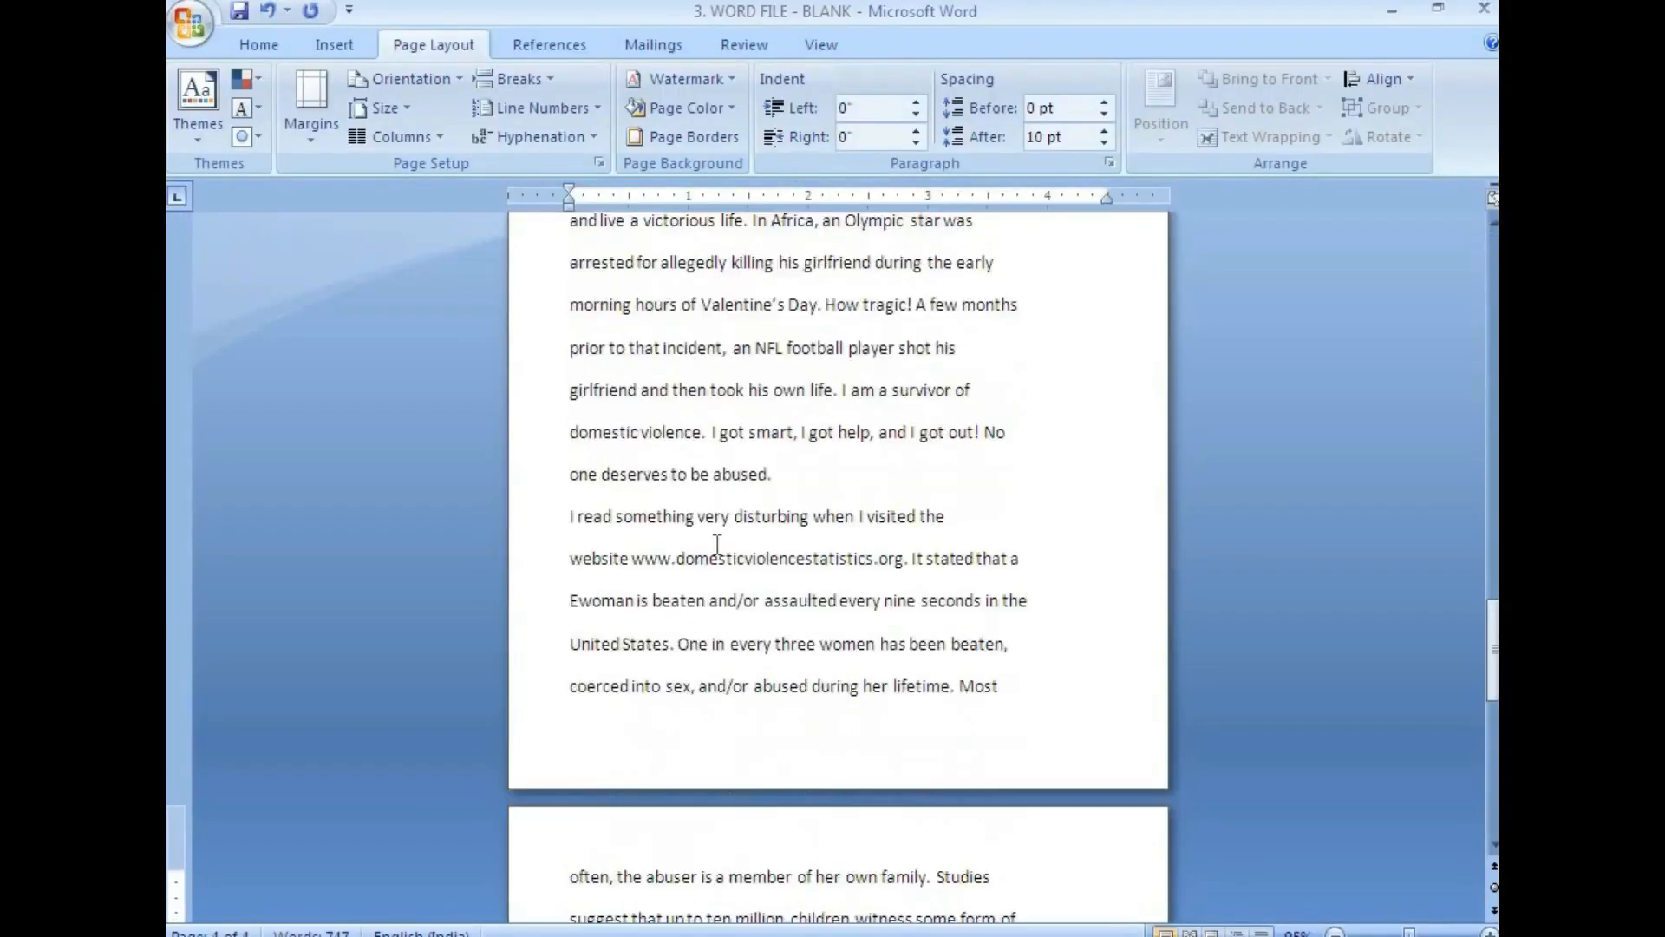
pyautogui.scroll(20, 717, 544)
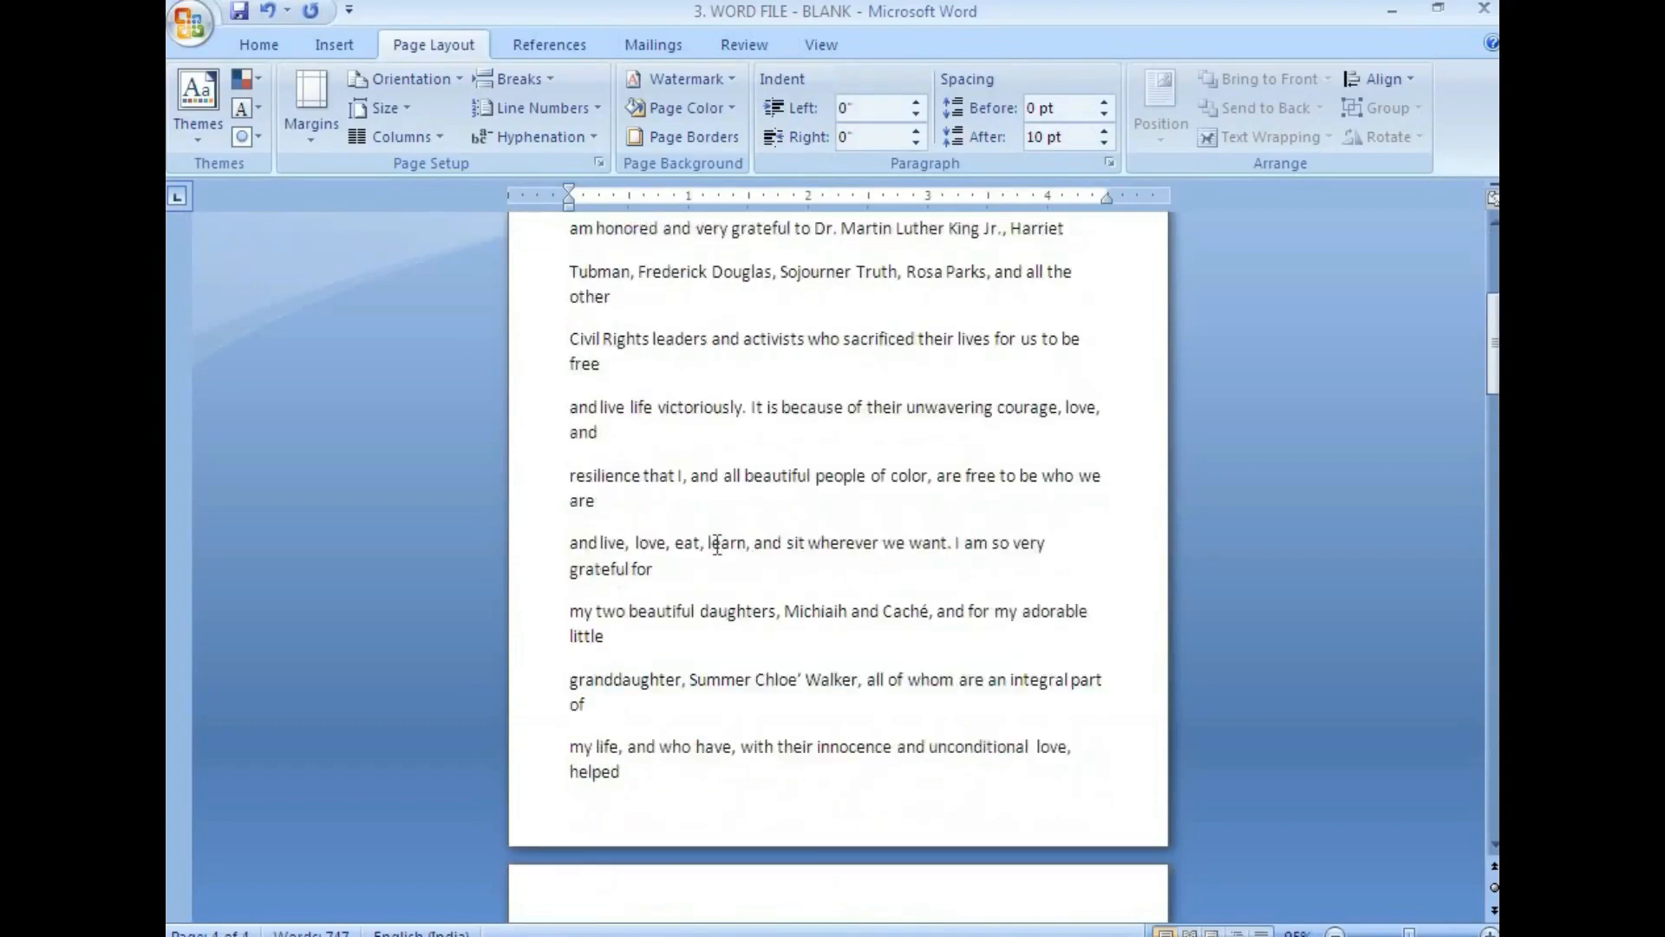
pyautogui.scroll(5, 716, 544)
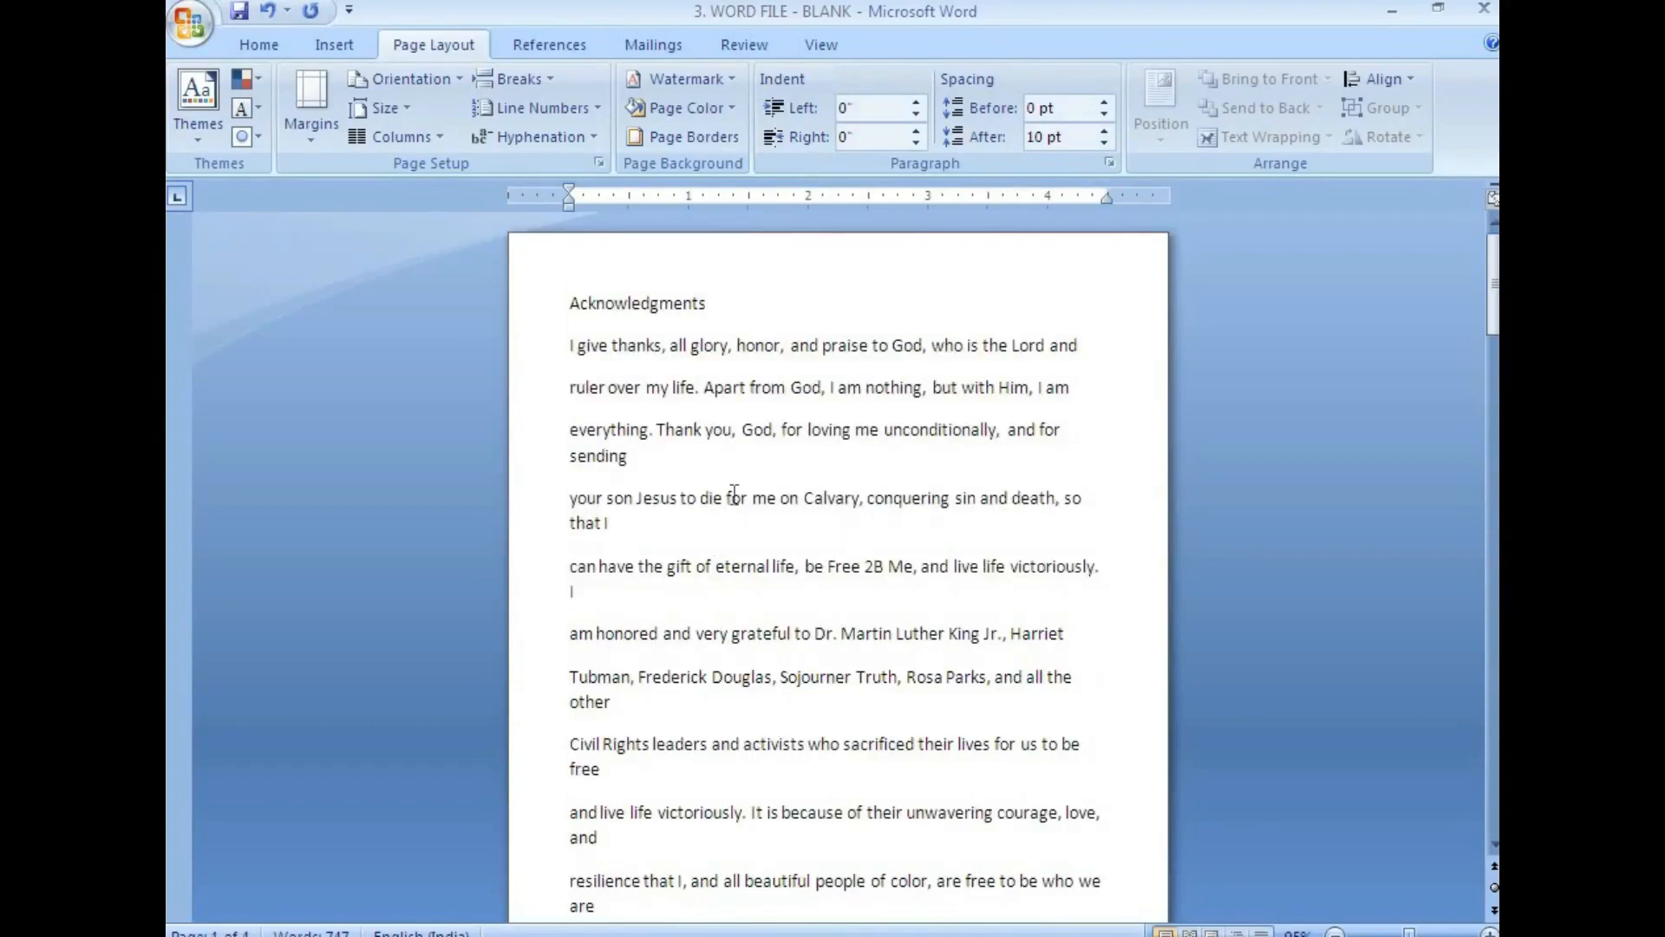
pyautogui.click(239, 12)
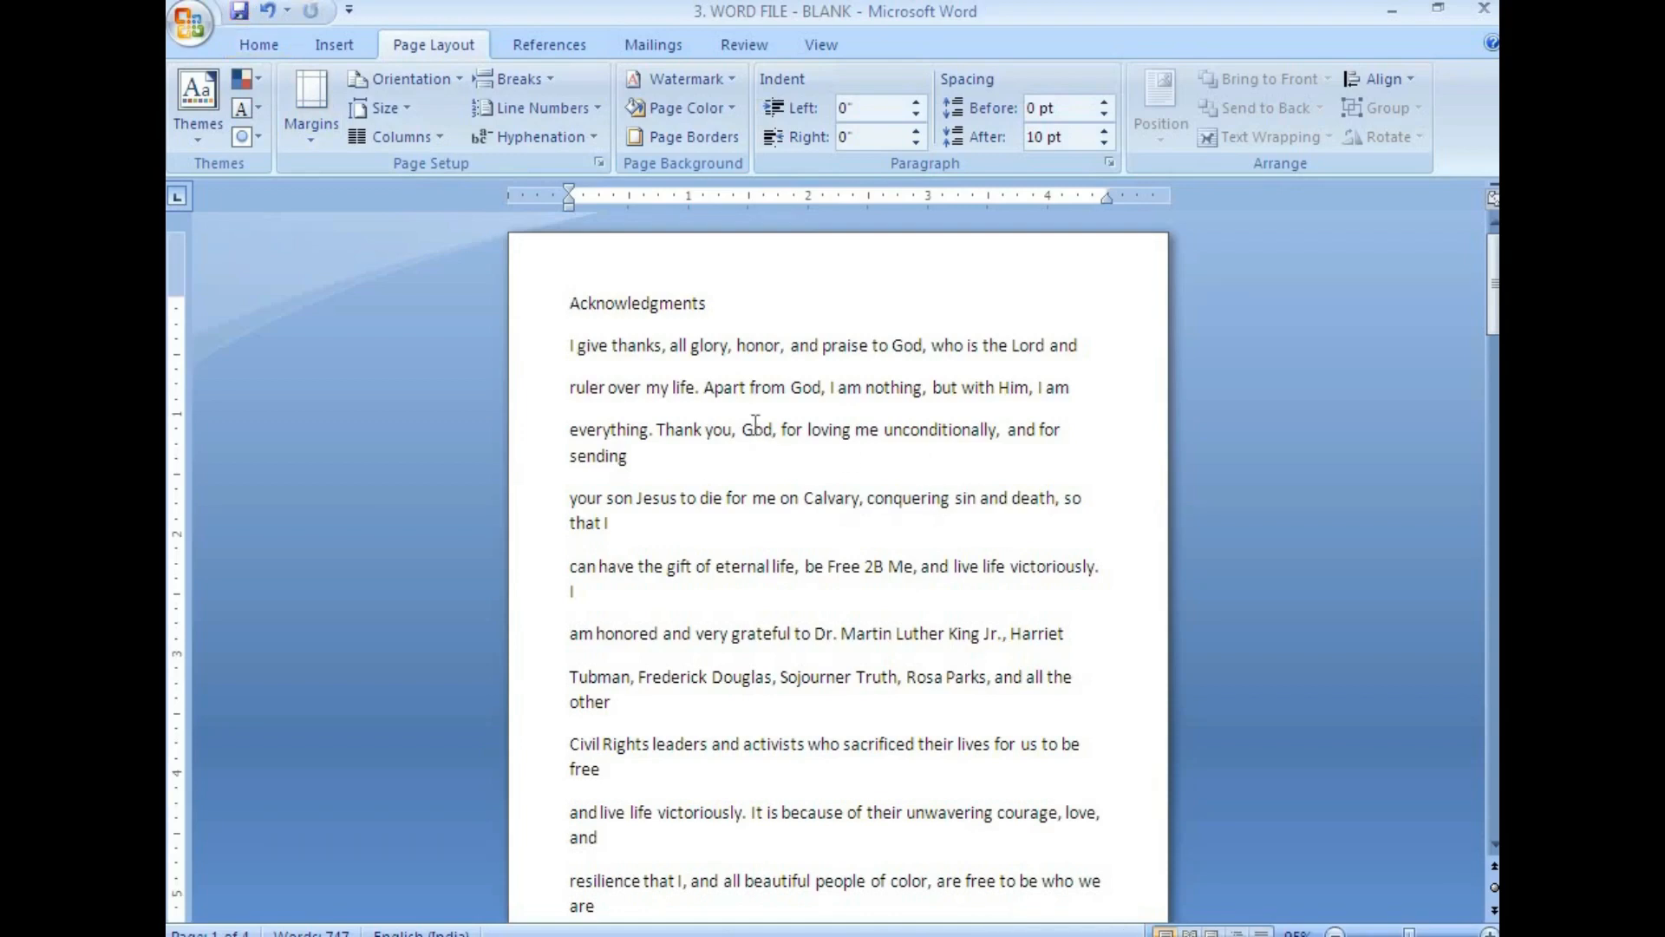
# Step: Justify all the text in the document
pyautogui.hotkey('ctrl', 'a')
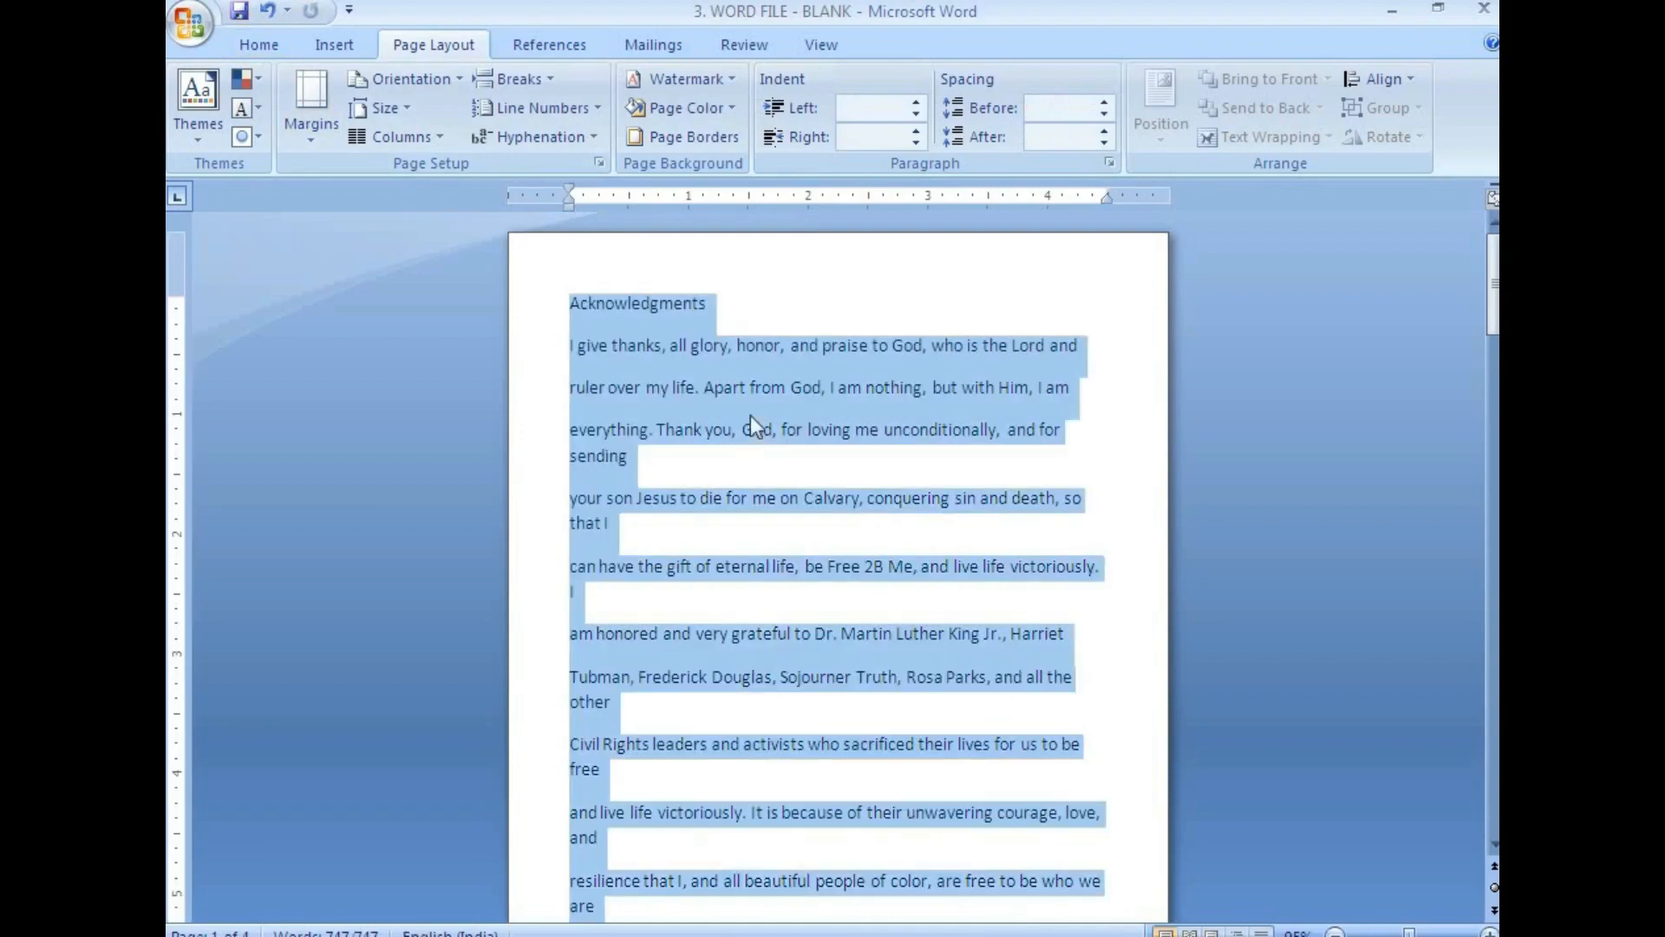
pyautogui.rightClick(711, 366)
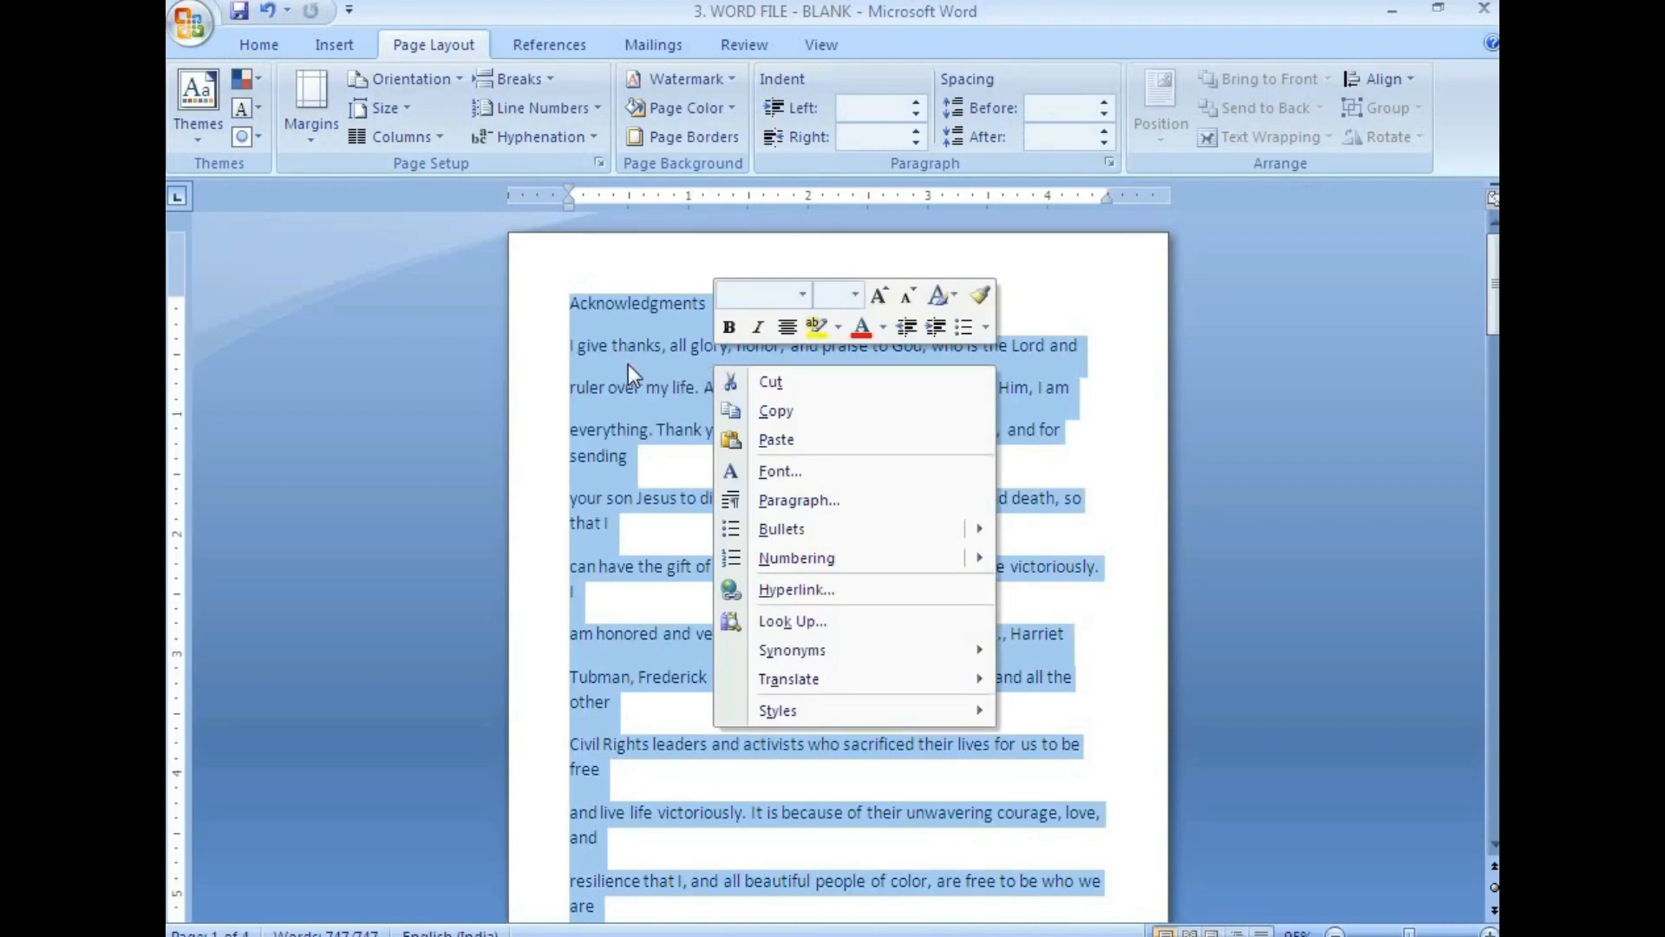
pyautogui.click(272, 47)
pyautogui.click(728, 127)
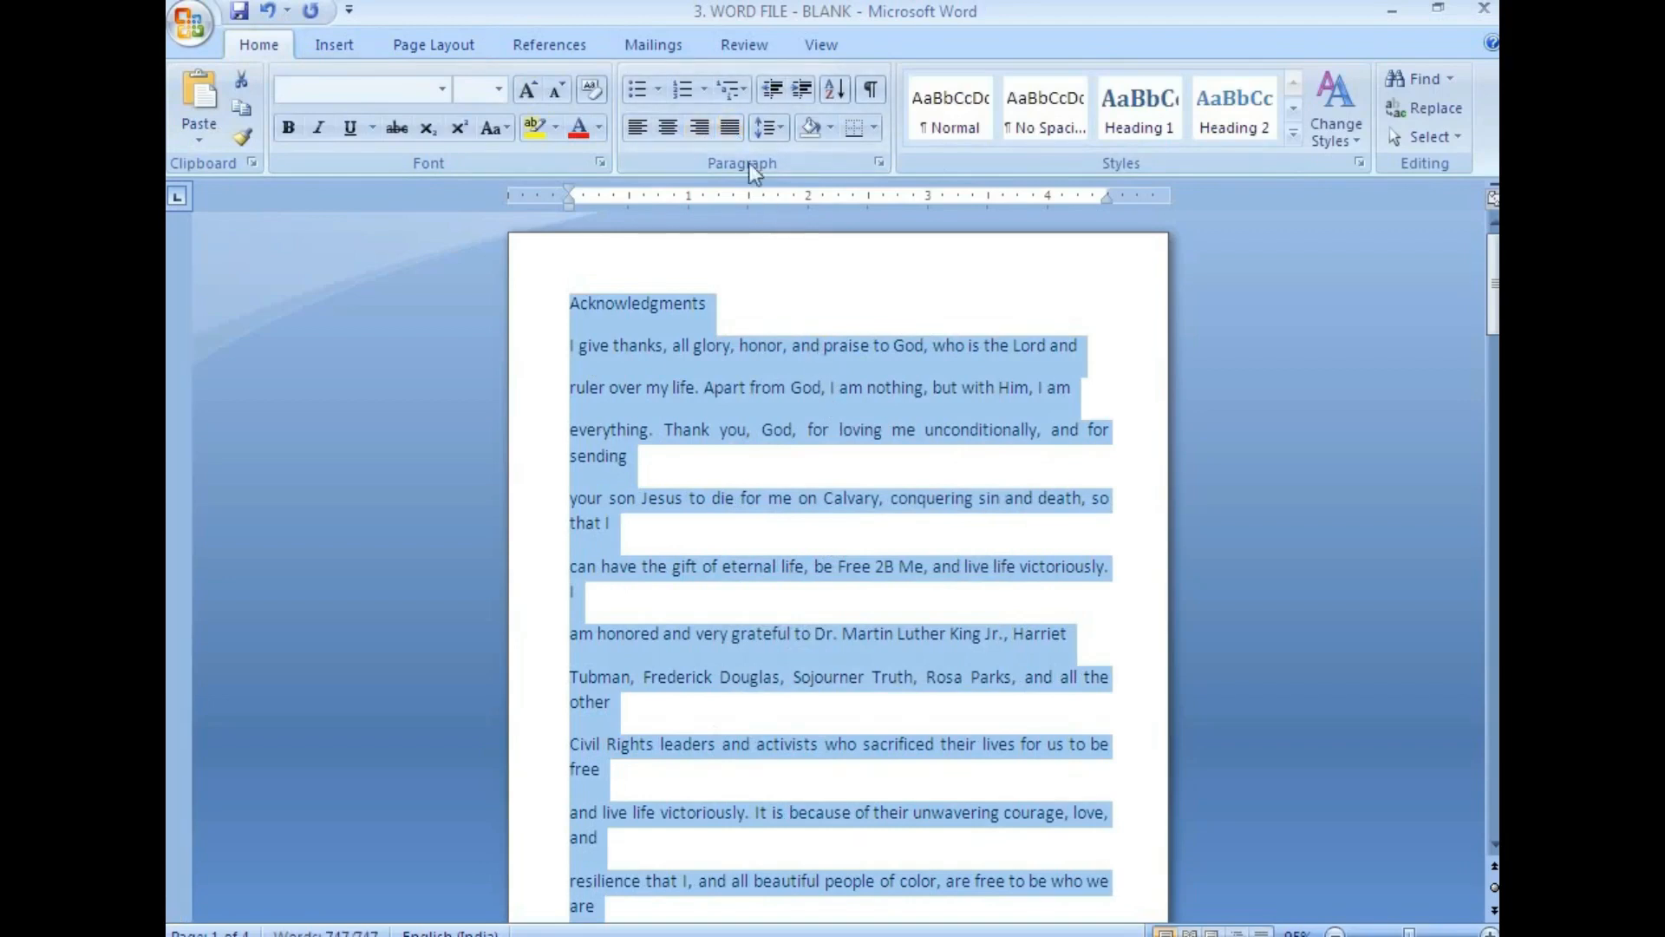
pyautogui.click(886, 387)
# Step: Join the broken lines of the first Acknowledgments paragraph into one continuous paragraph, from "I give thanks" through "and I miss you so much."
pyautogui.click(1090, 351)
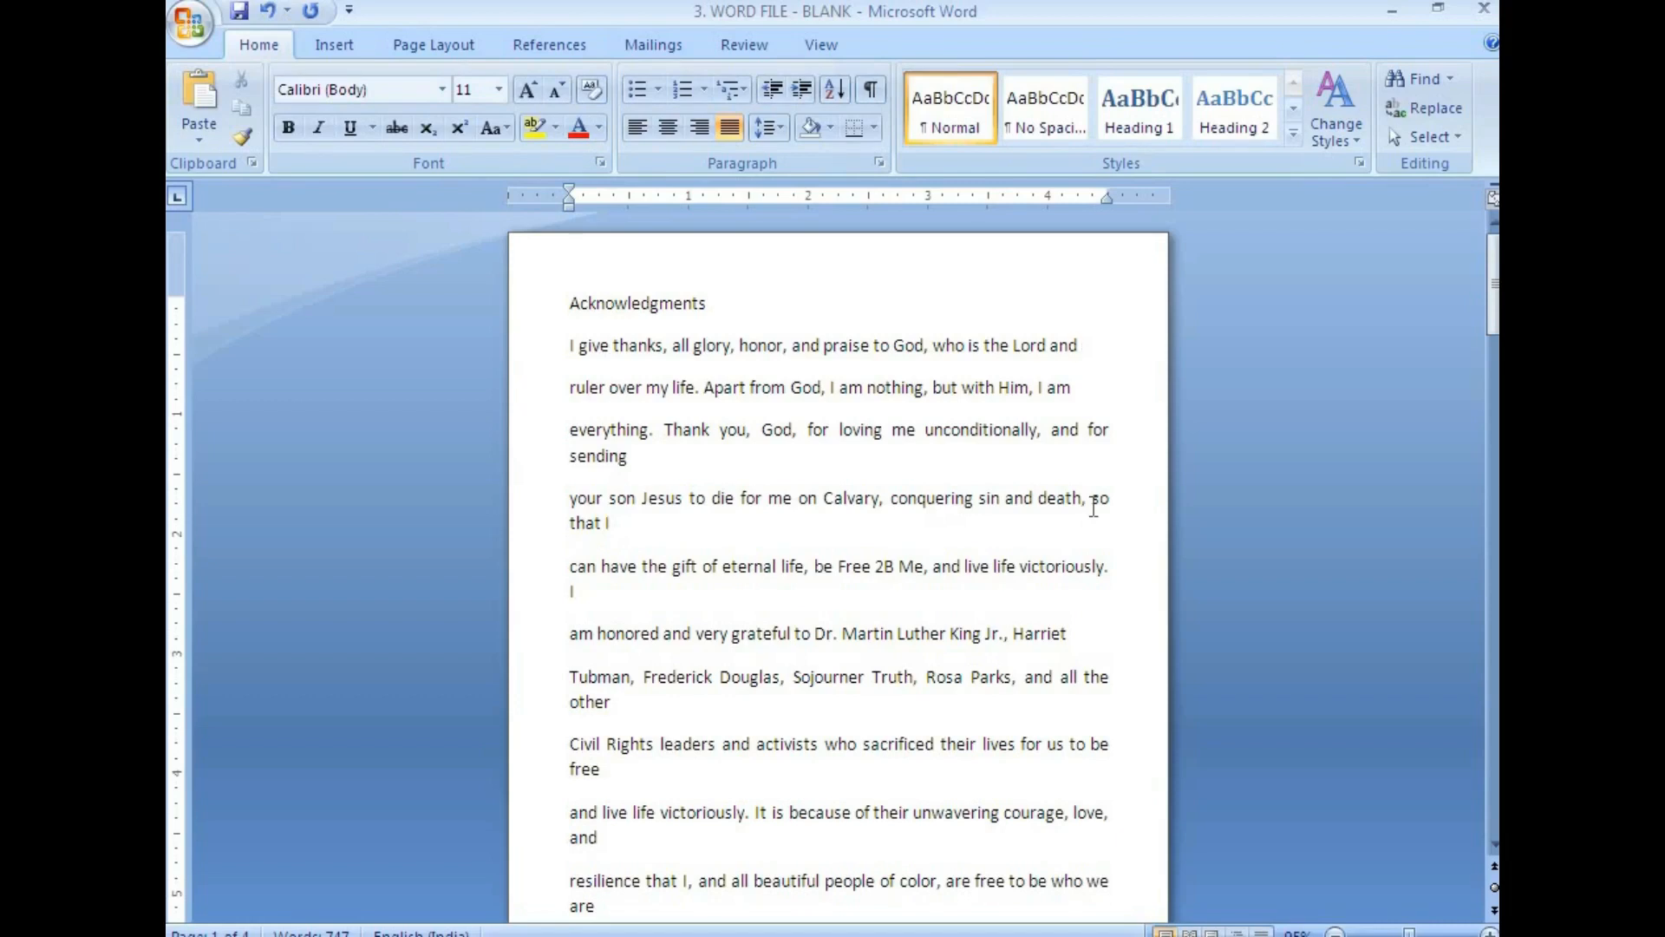
pyautogui.press('Delete')
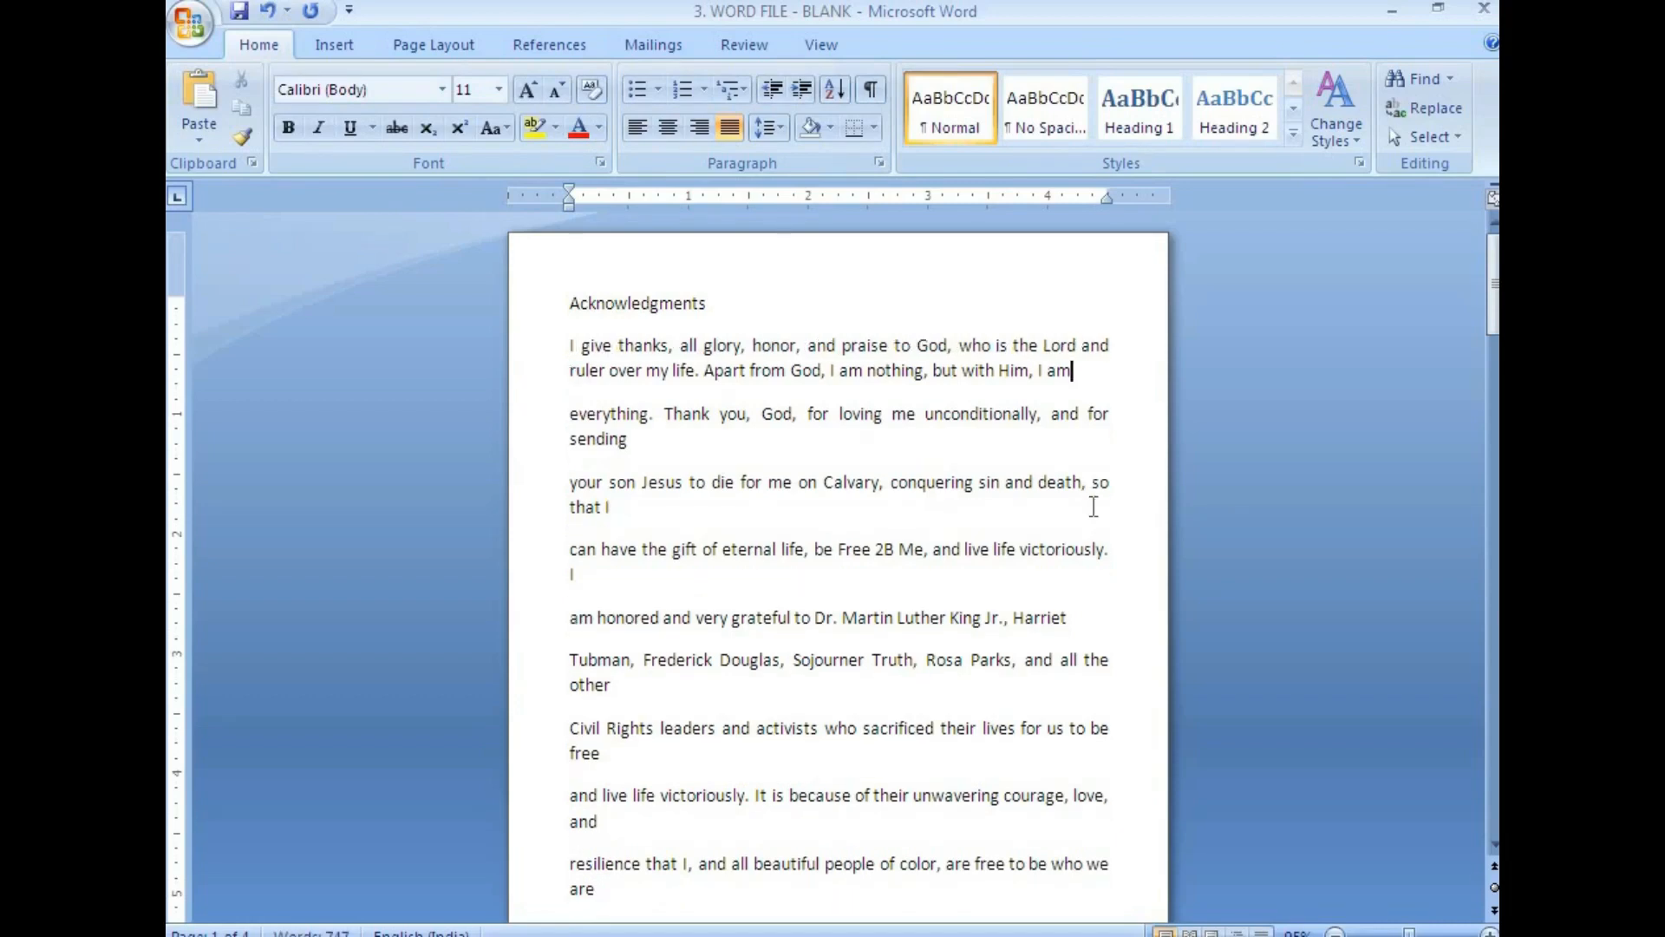
pyautogui.press('Delete')
pyautogui.press('Delete')
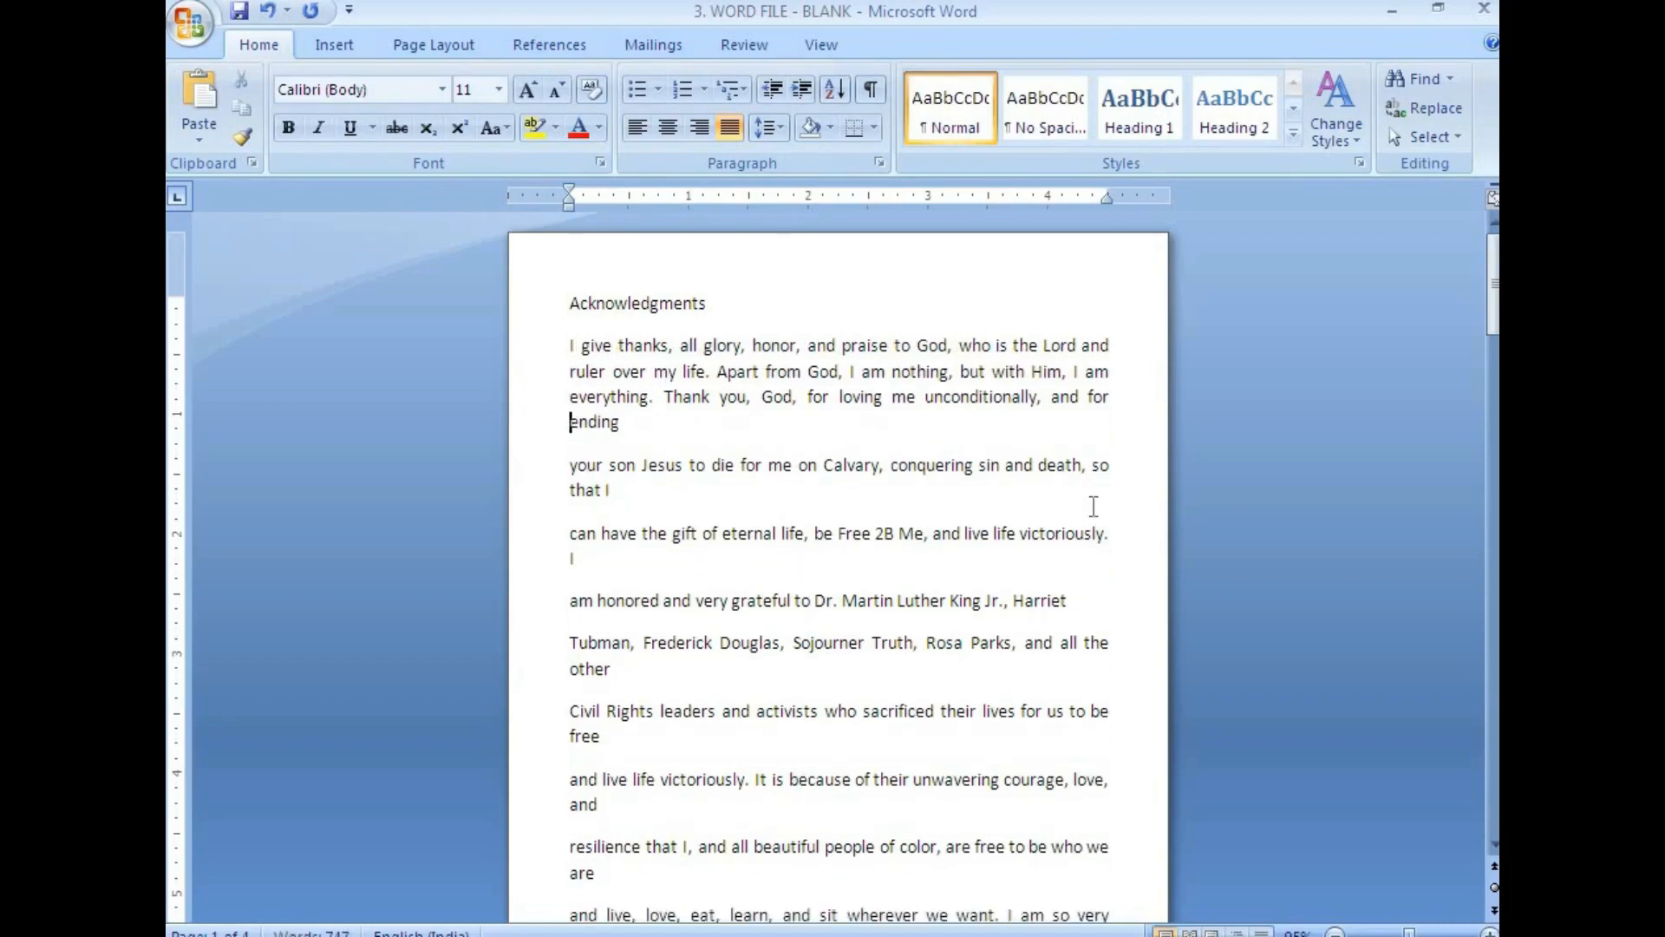
pyautogui.hotkey('ctrl', 'z')
pyautogui.press('Delete')
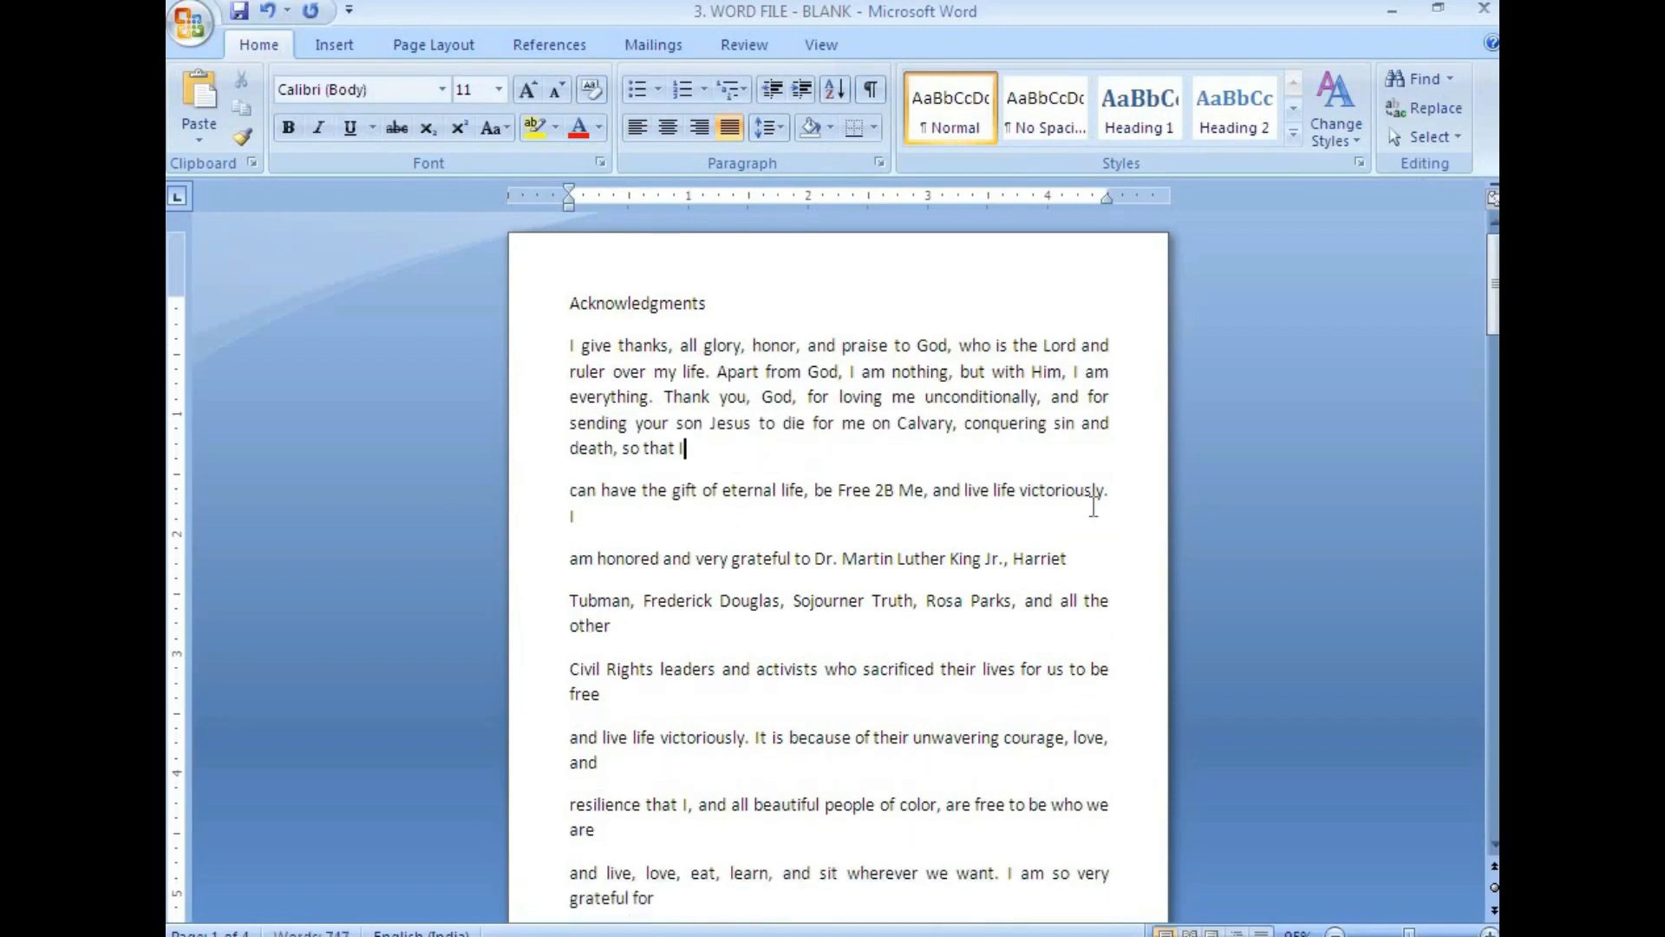
pyautogui.press('Delete')
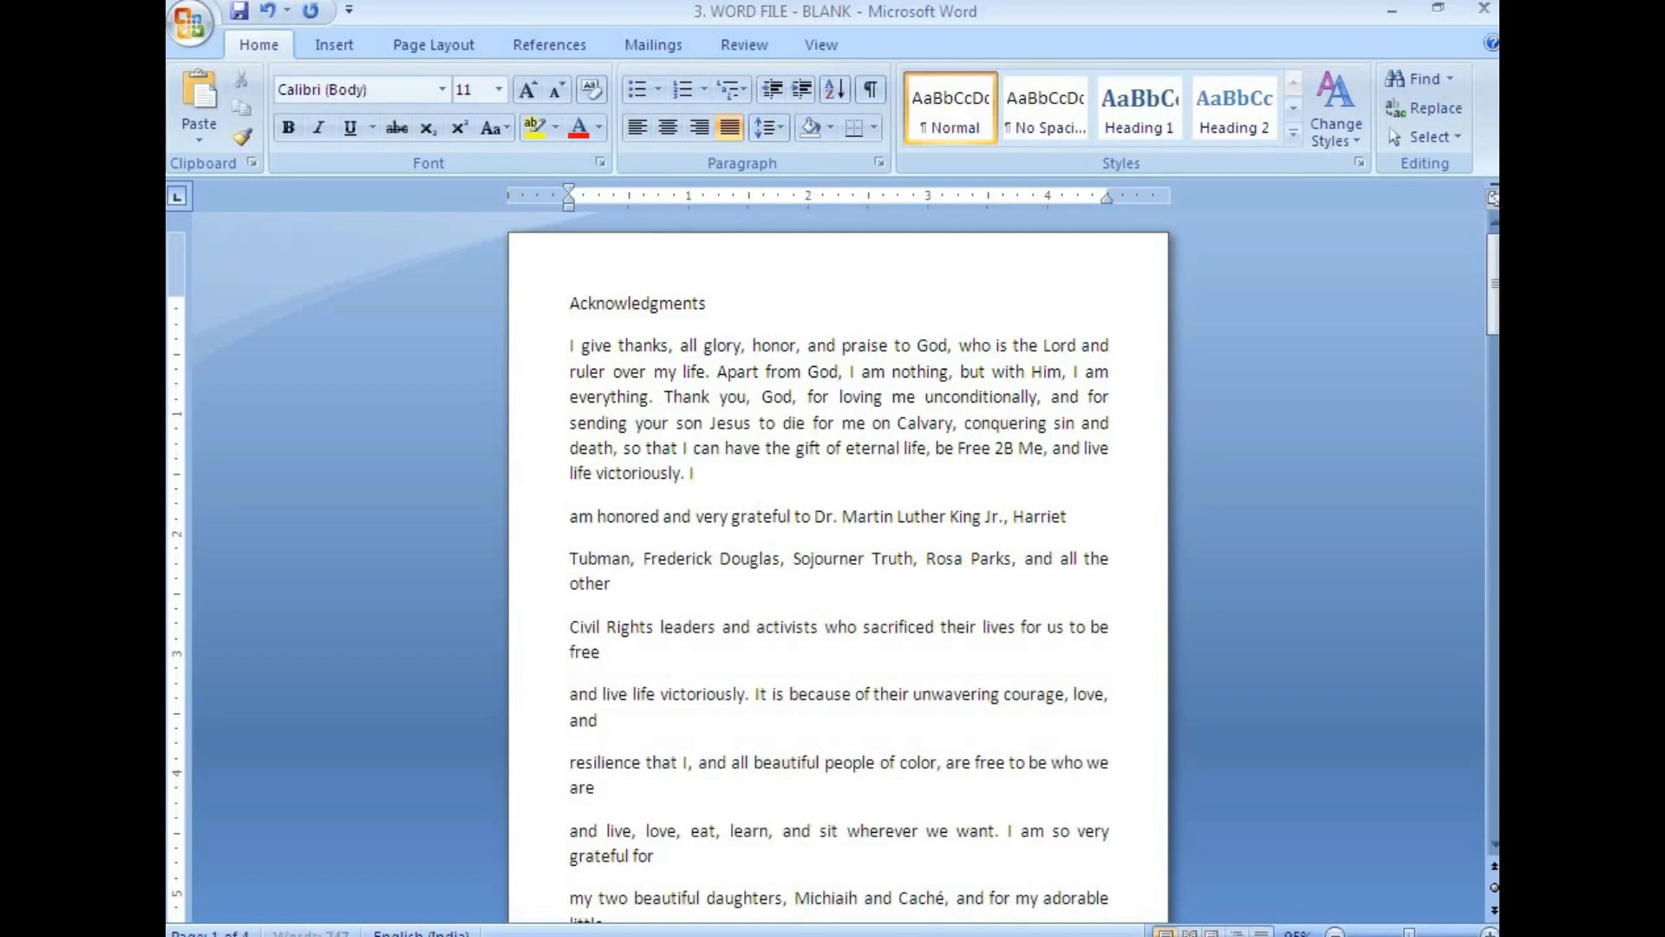
pyautogui.press('Delete')
pyautogui.press('Delete')
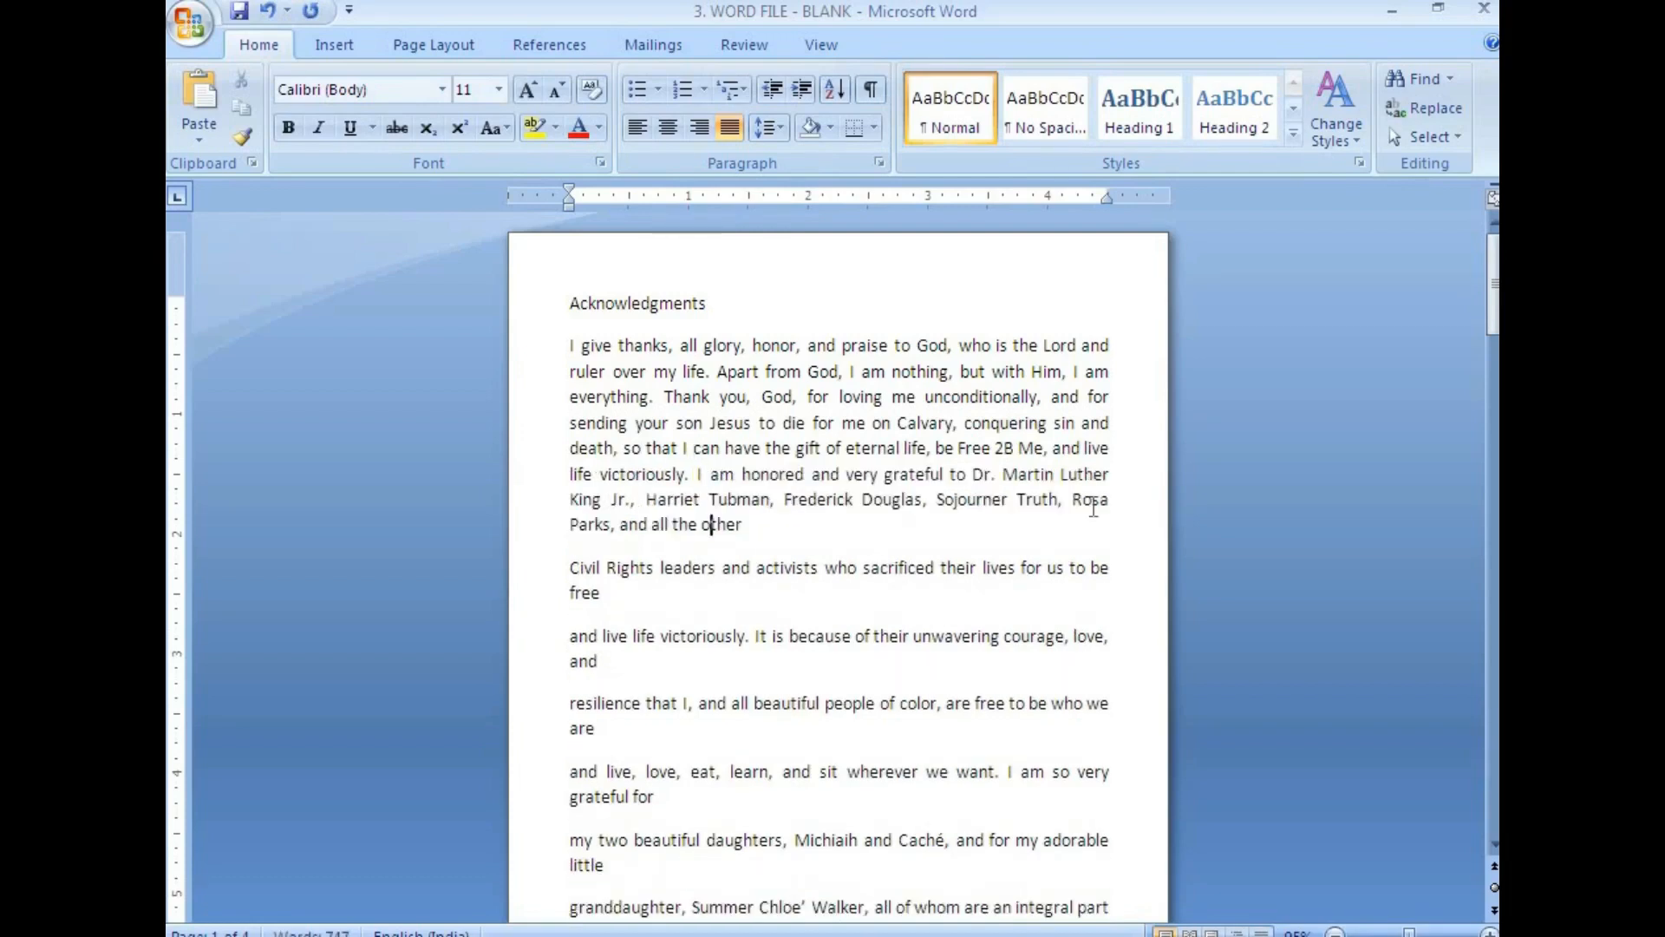
pyautogui.press('Delete')
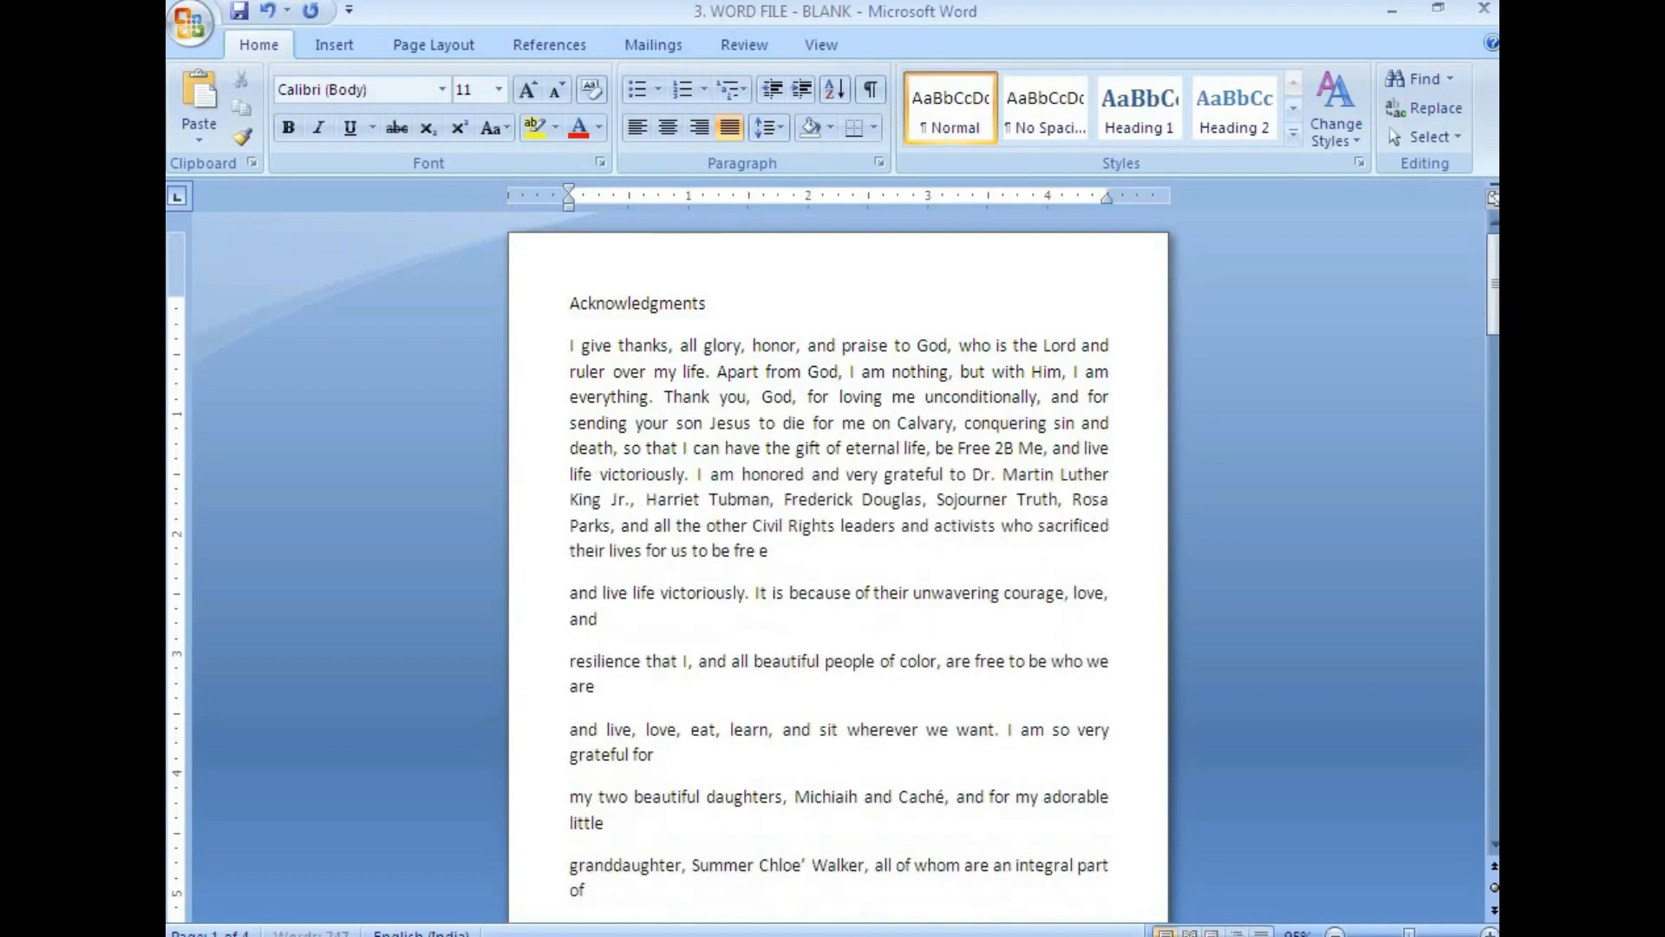
pyautogui.press('Delete')
pyautogui.press('Delete')
pyautogui.press('Delete')
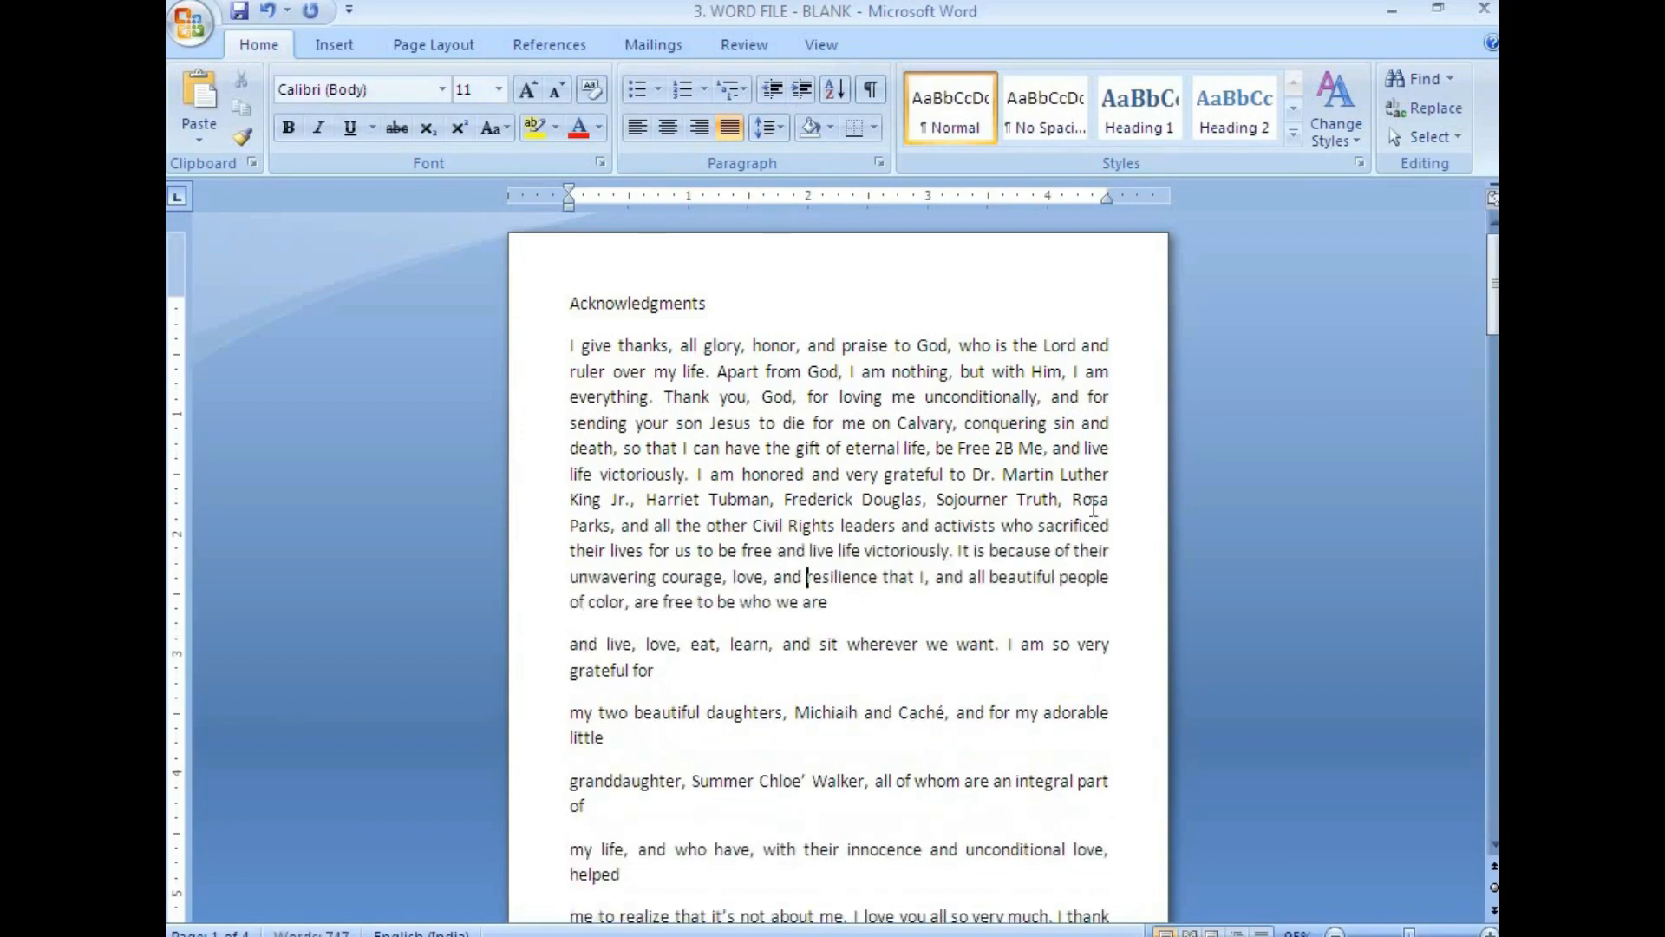
pyautogui.press('End')
pyautogui.press('Delete')
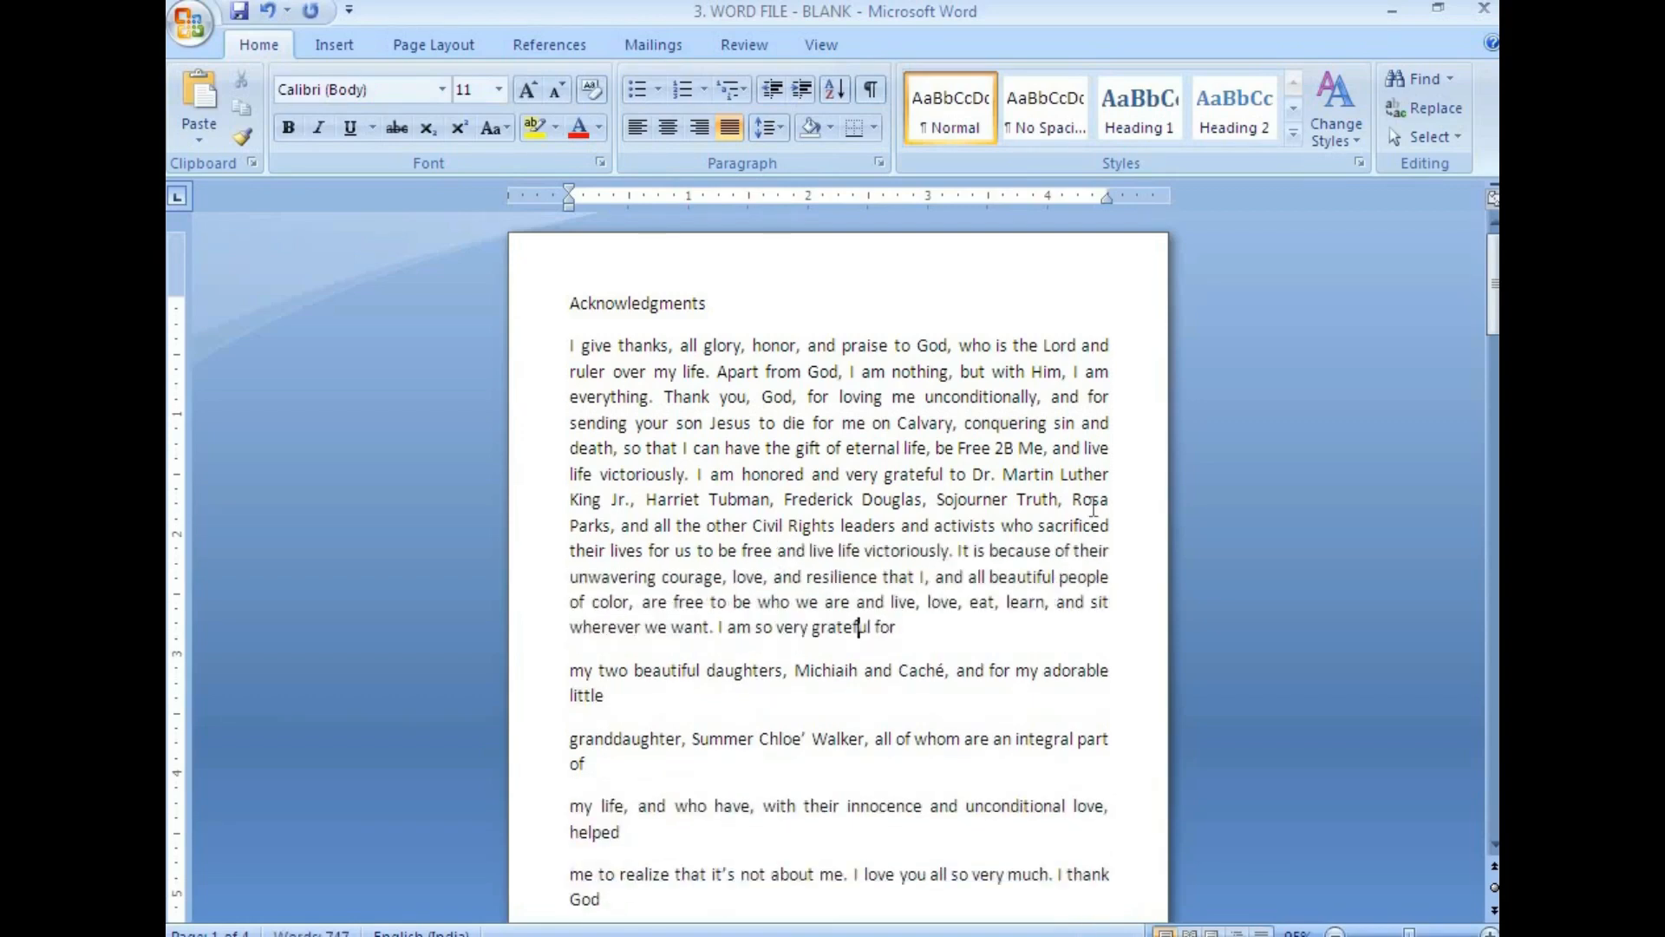
pyautogui.press('Delete')
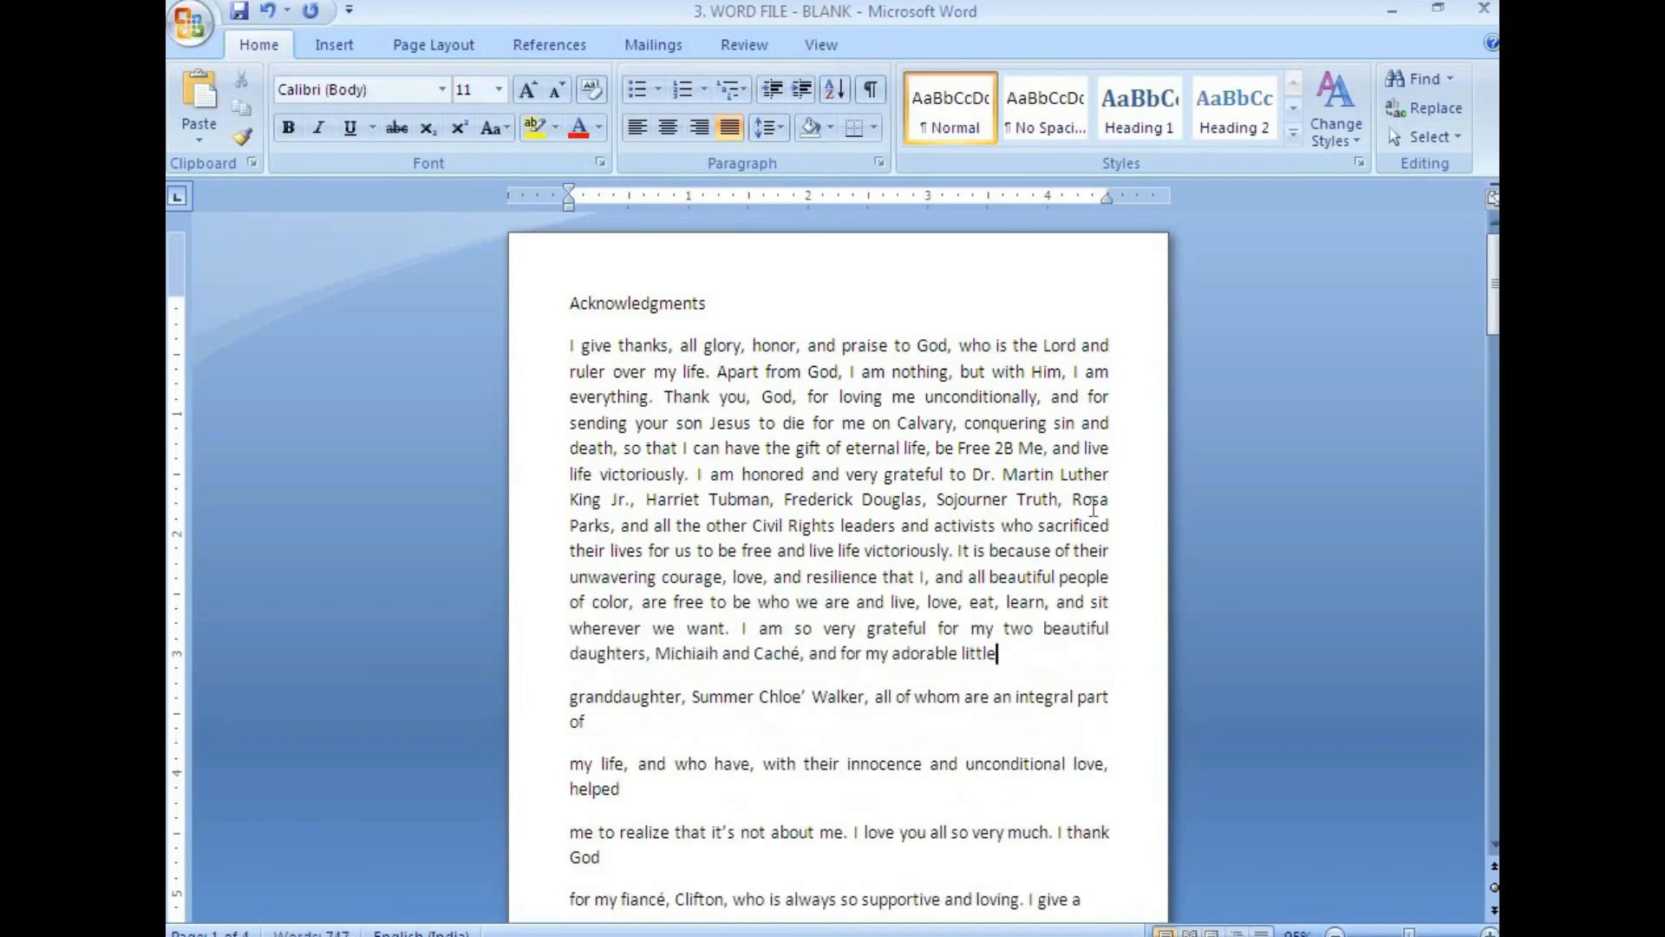
pyautogui.press('Delete')
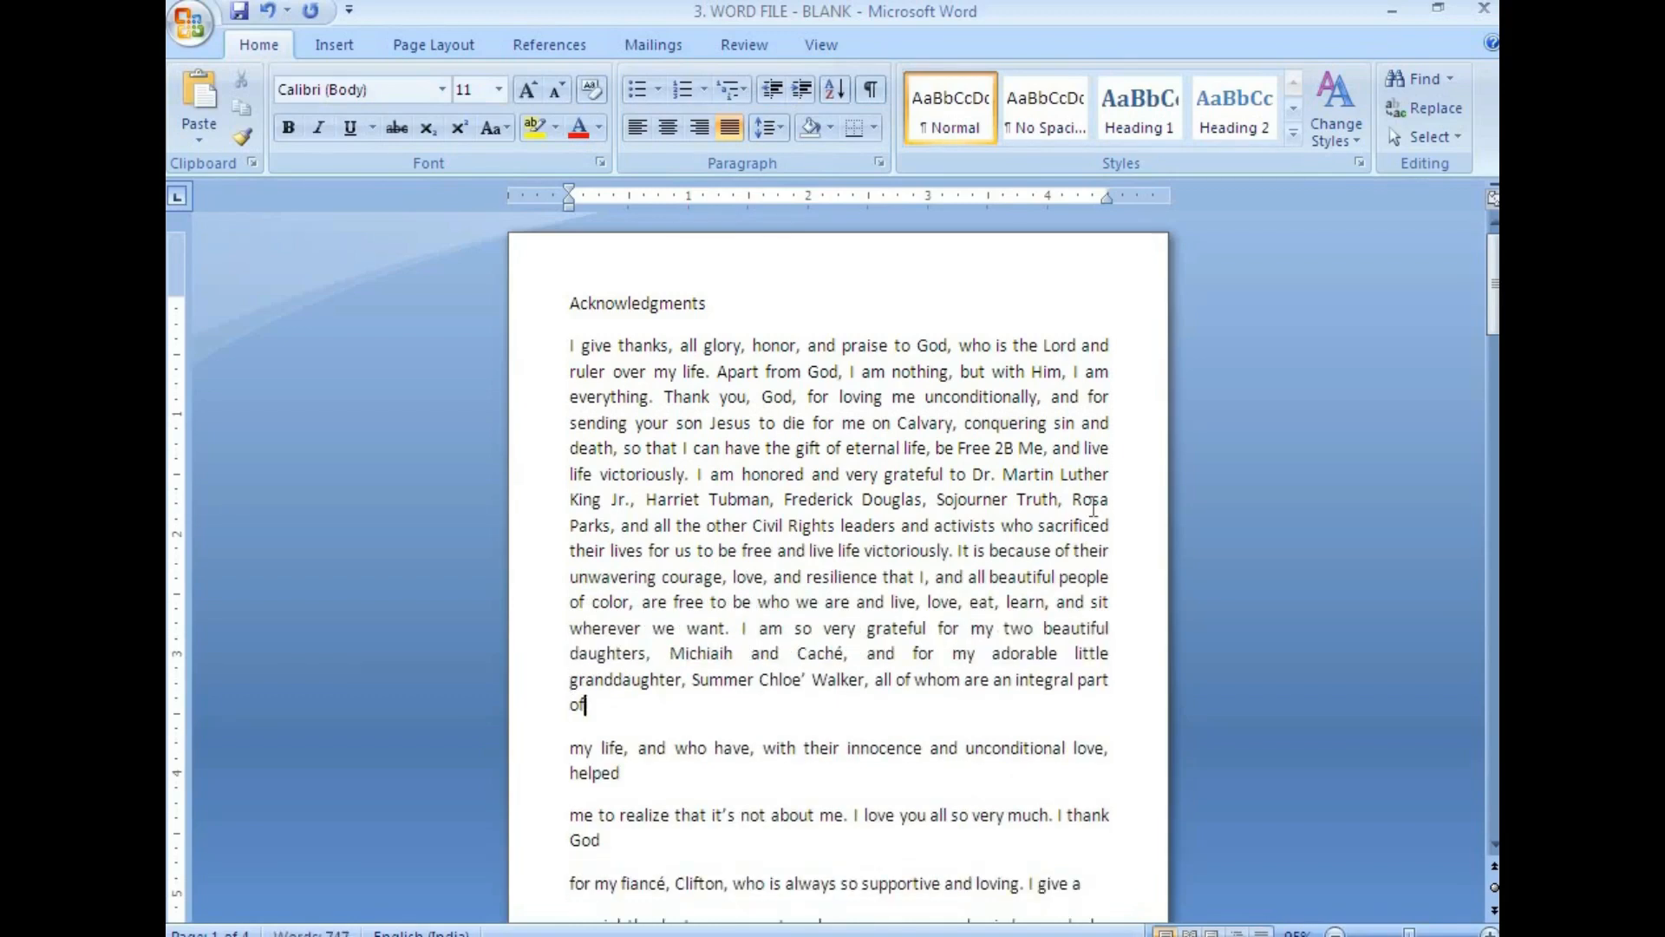
pyautogui.press('Delete')
pyautogui.press('Delete')
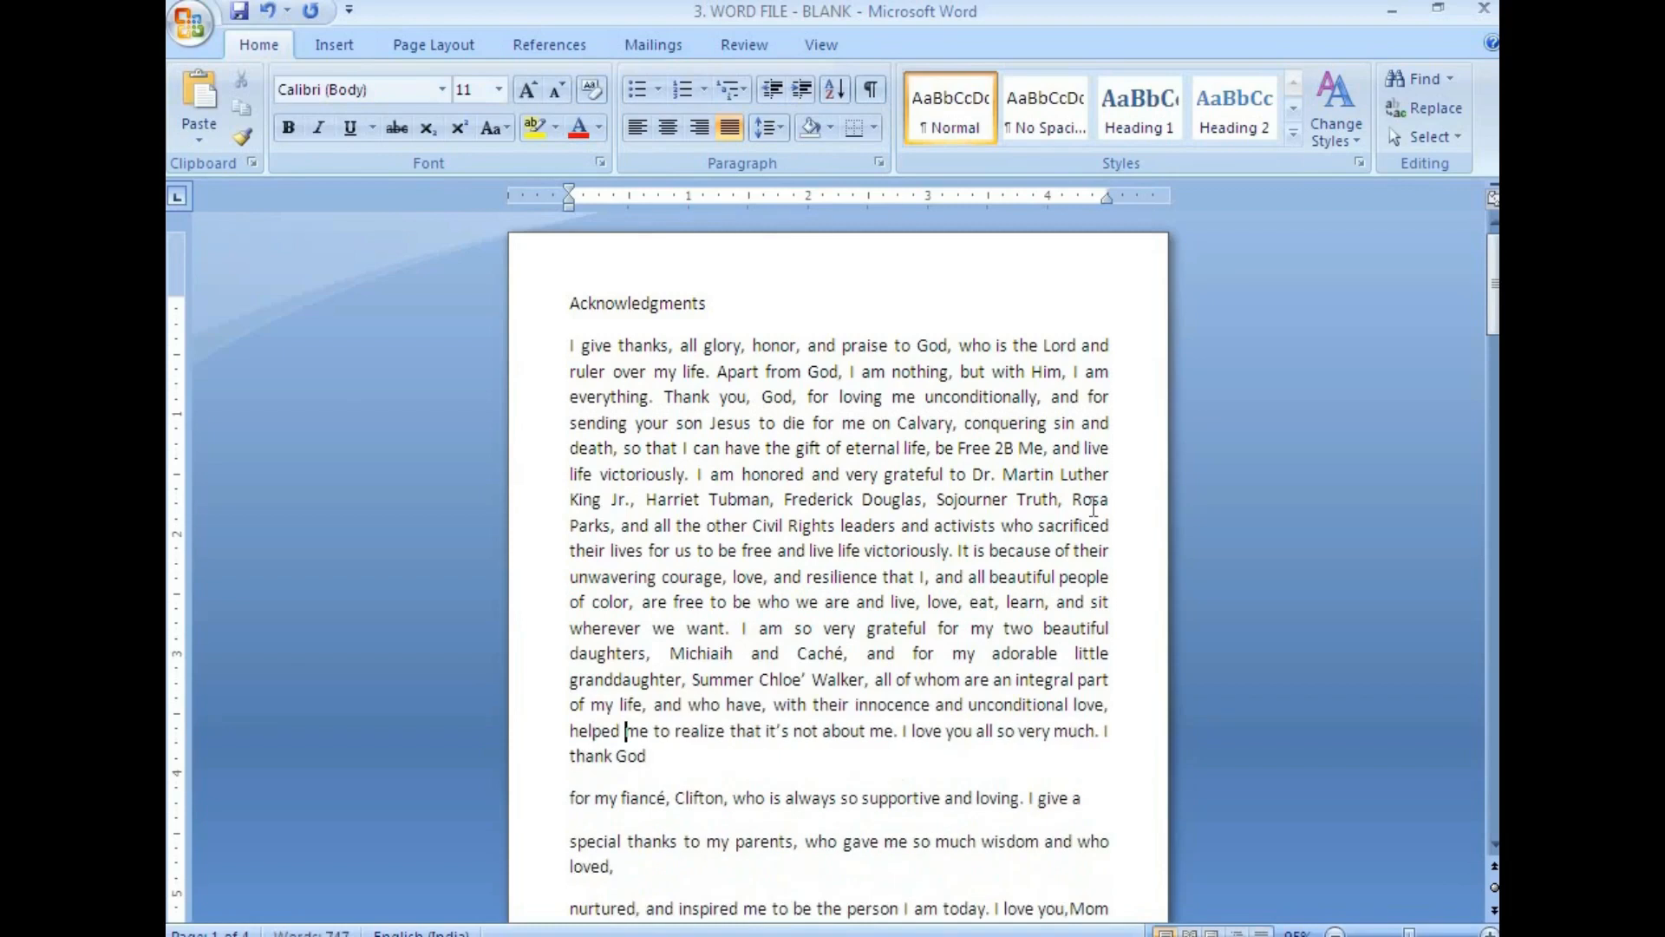
pyautogui.press('Delete')
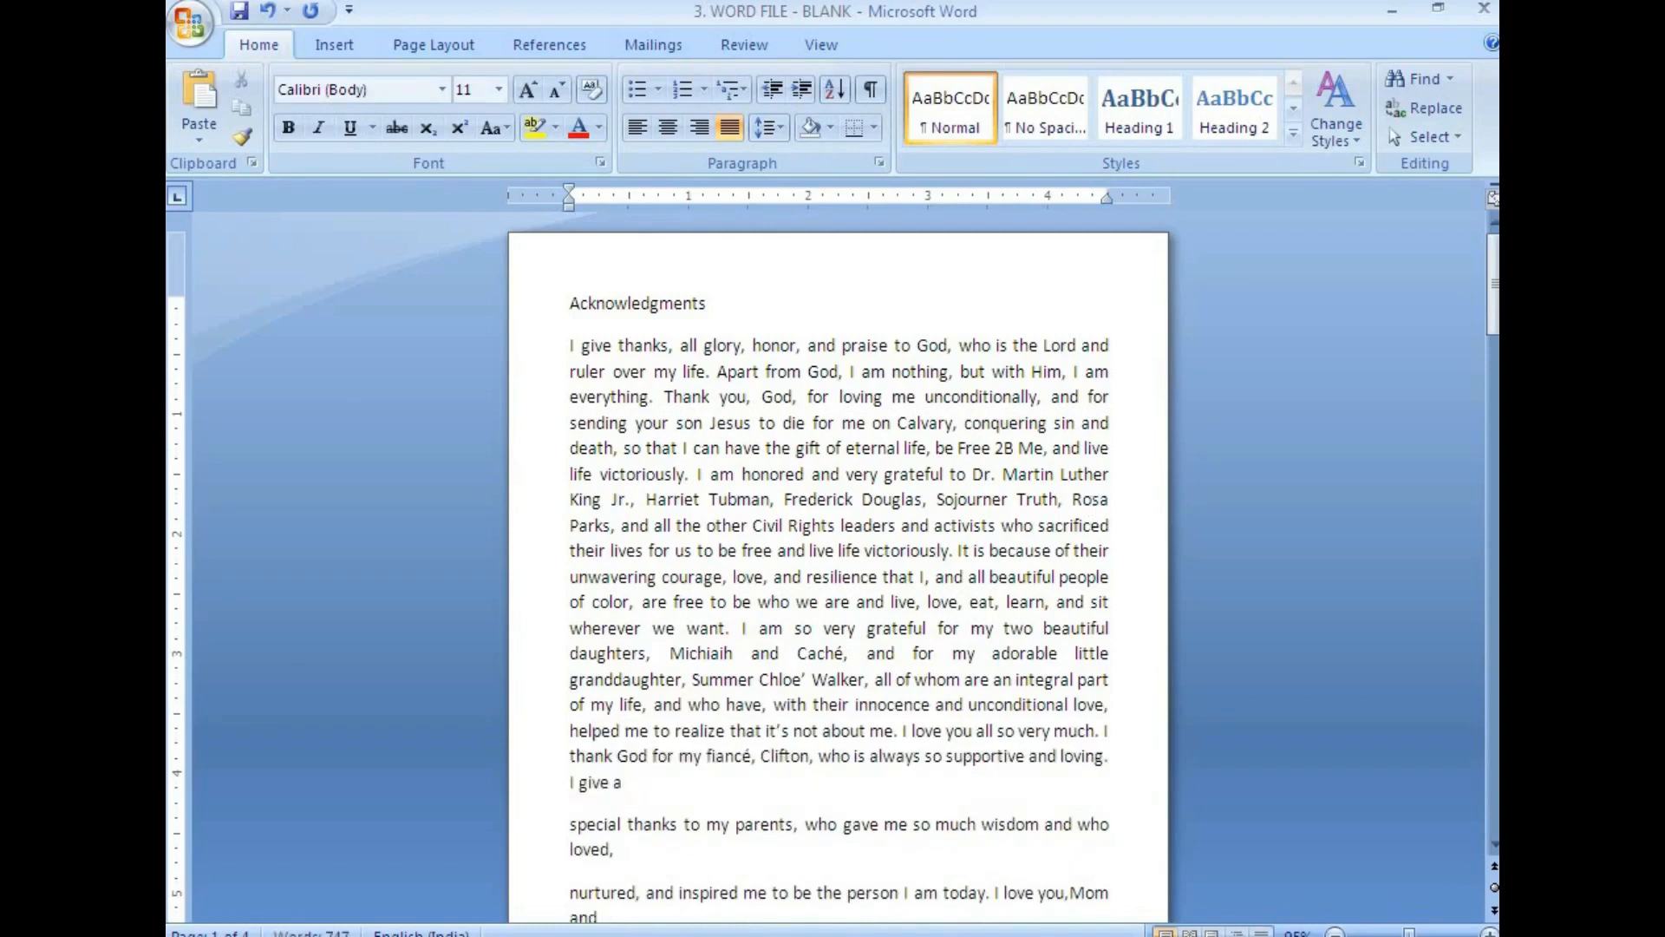
pyautogui.press('Delete')
pyautogui.press('End')
pyautogui.press('Delete')
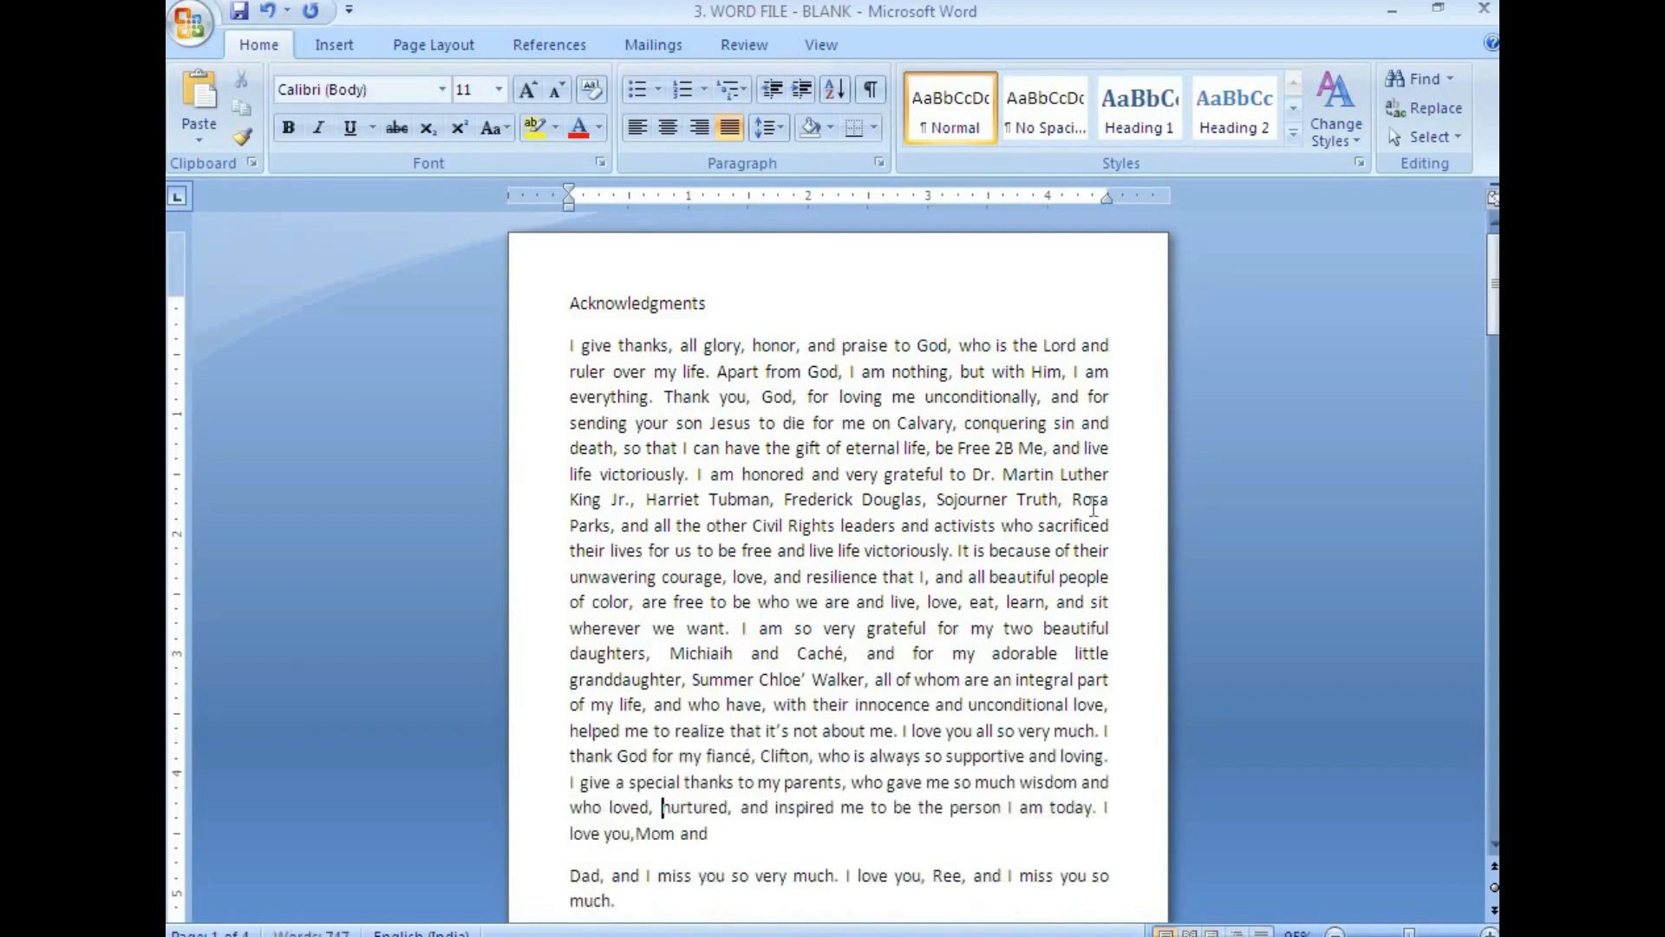
pyautogui.press('Delete')
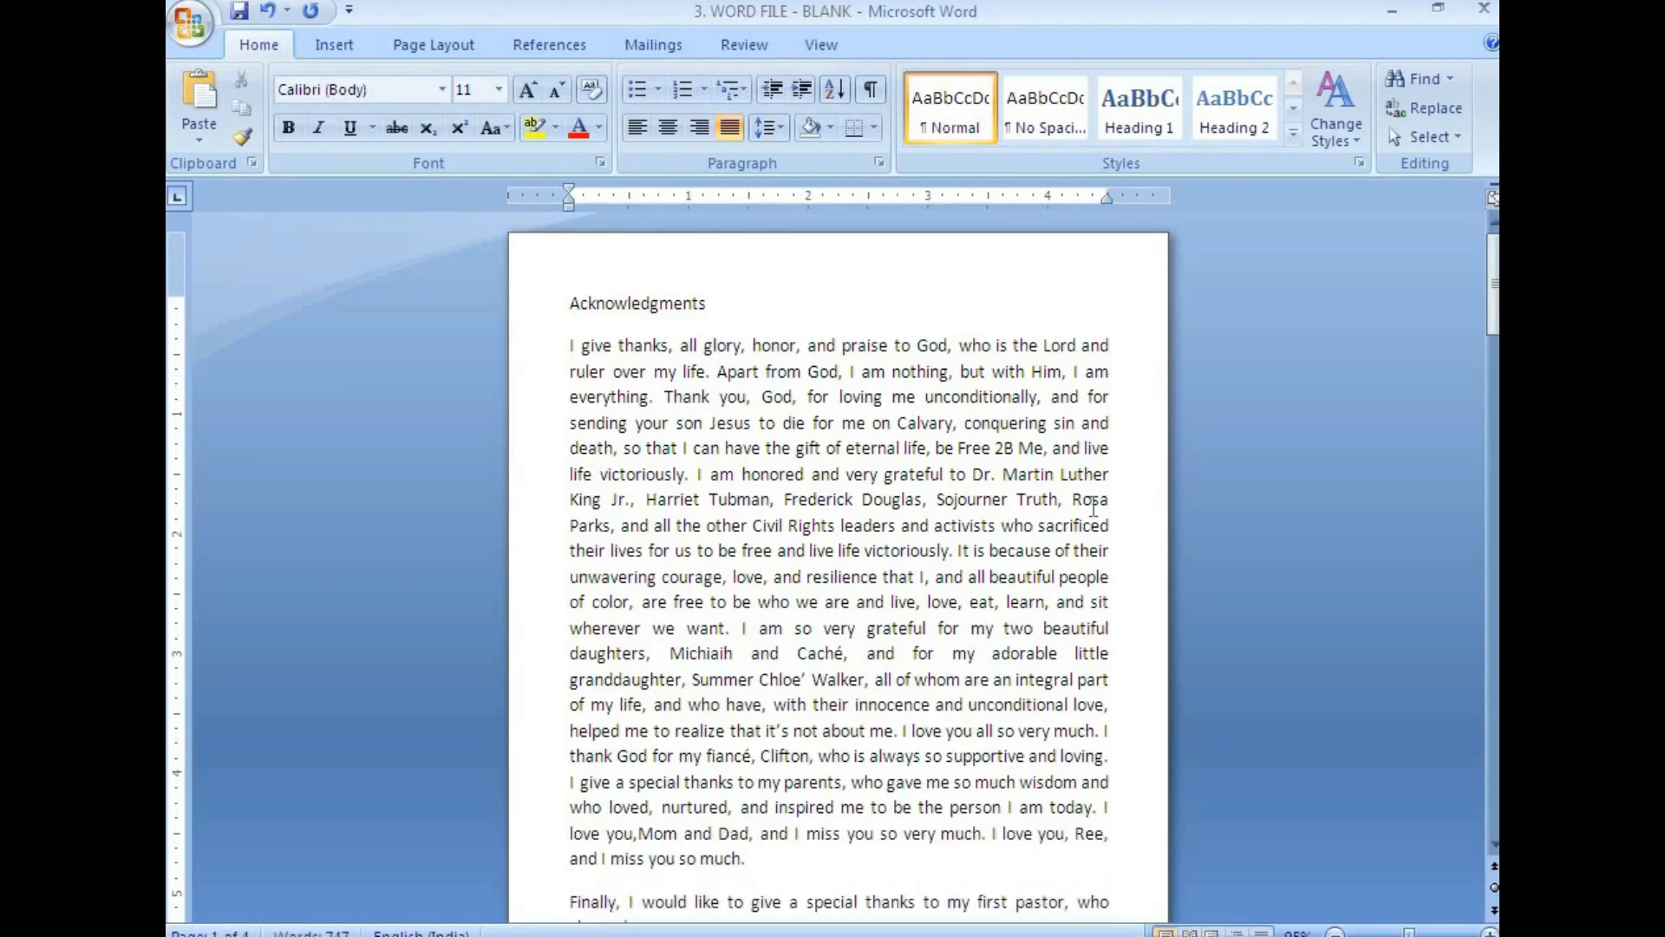
# Step: Join the broken lines of the "Finally, I would like" passage into one paragraph ending with "support, and encouragement."
pyautogui.hotkey('ctrl', 'v')
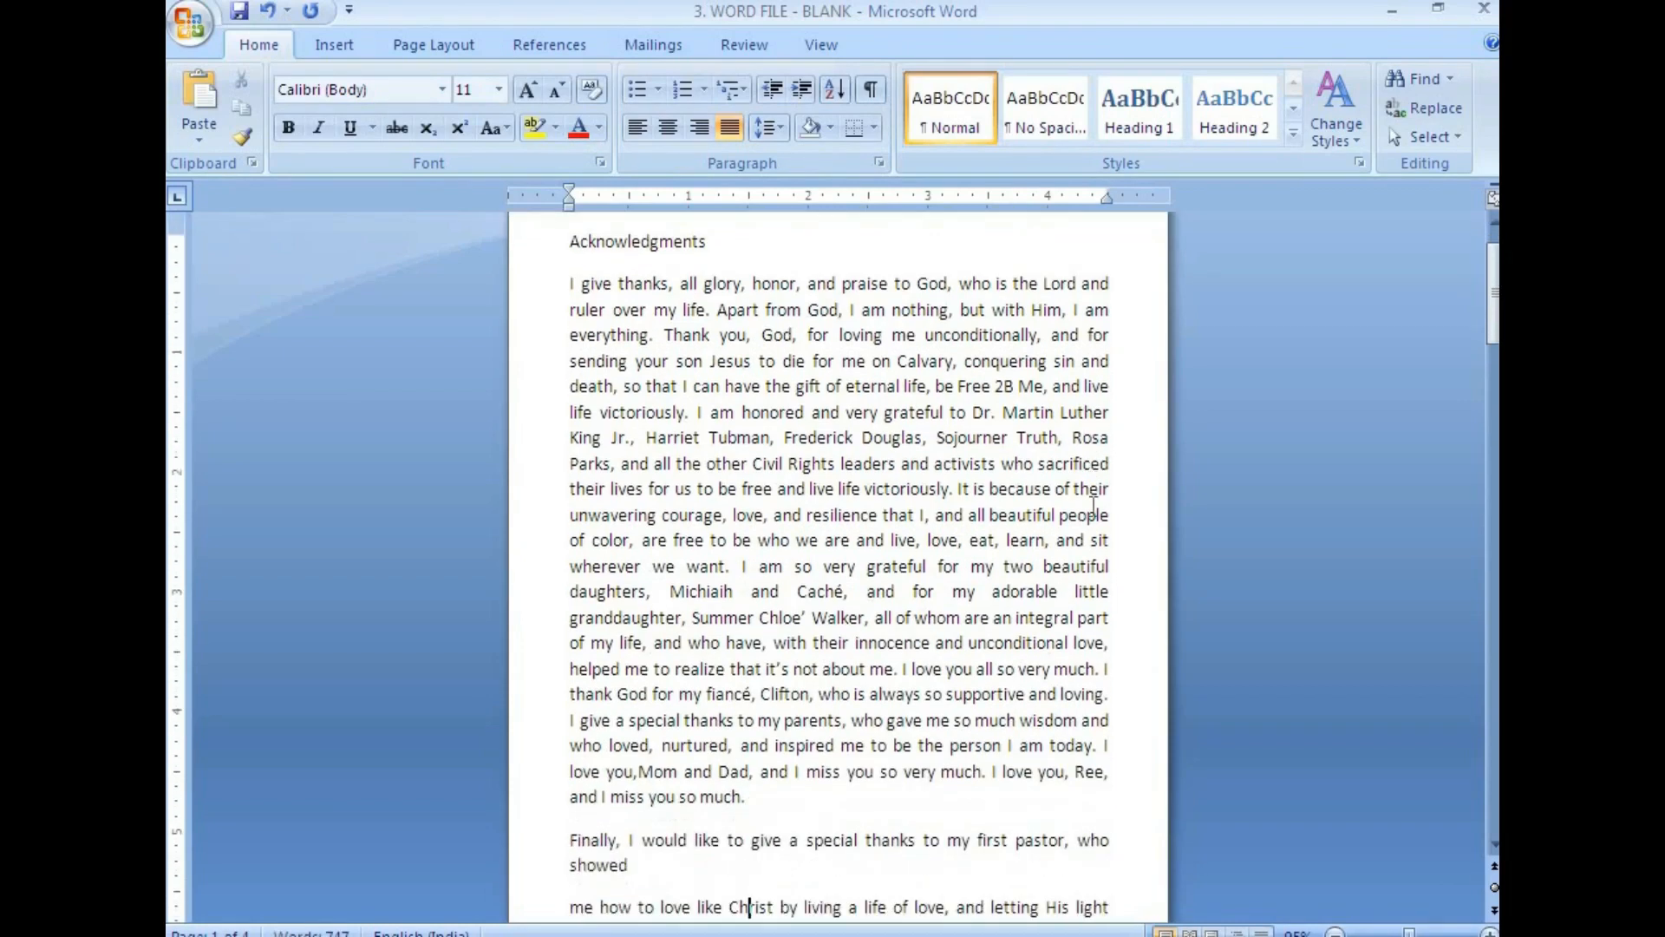
pyautogui.press('Delete')
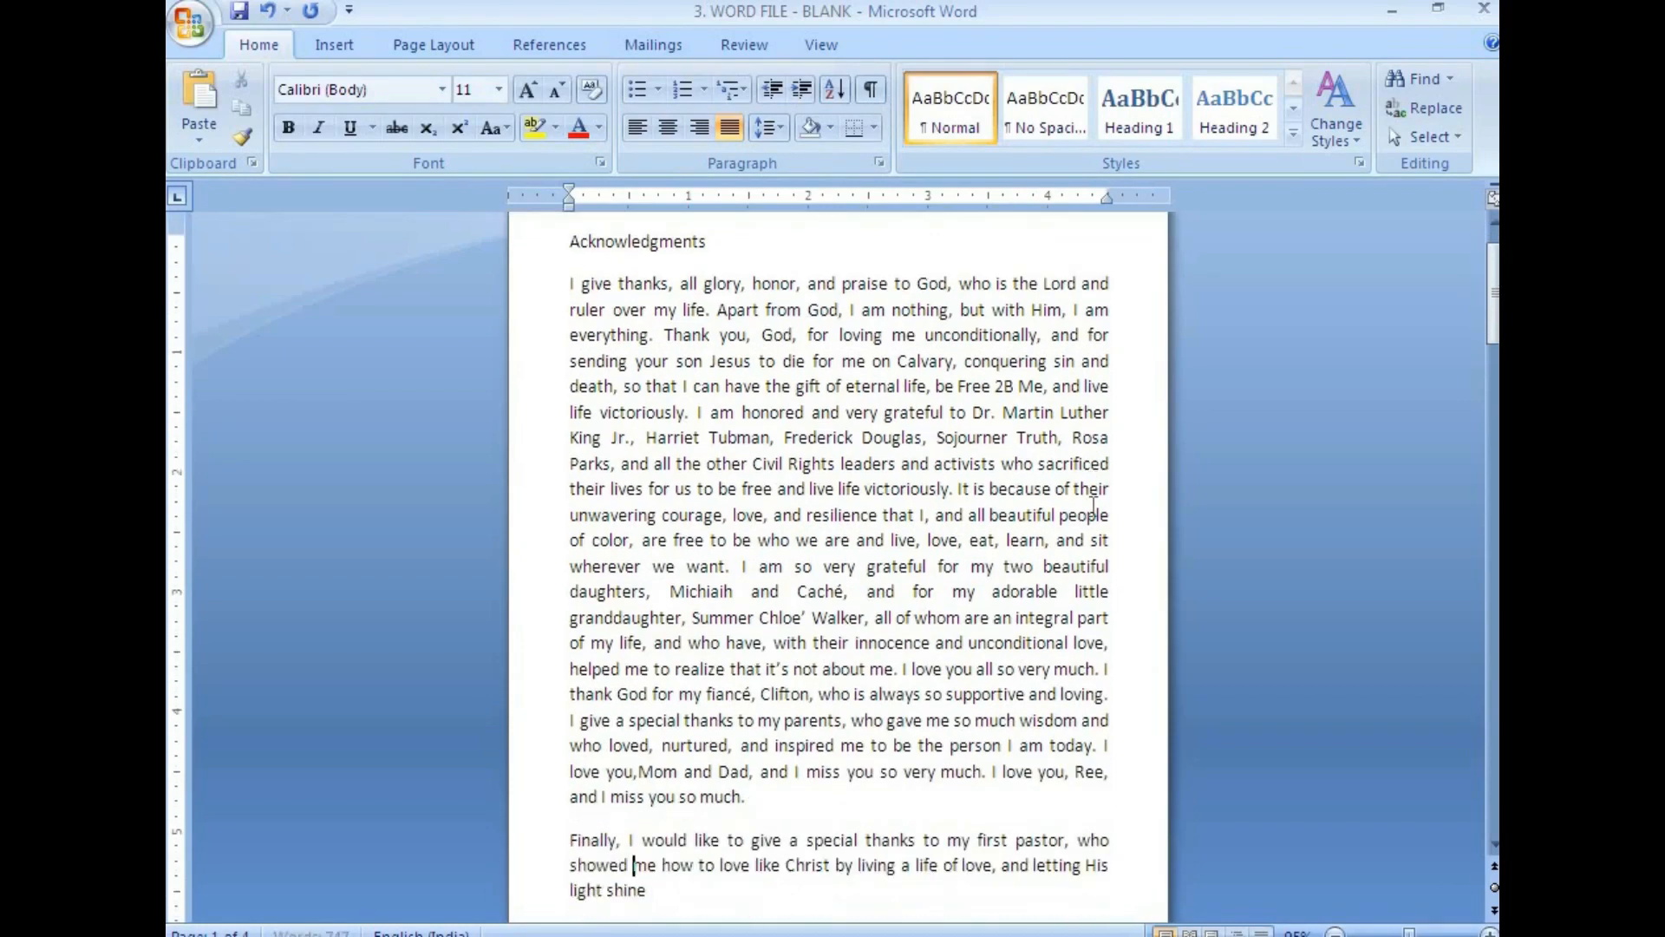
pyautogui.press('End')
pyautogui.write('in the life of others. I’m so grateful to God for everything. I am also very')
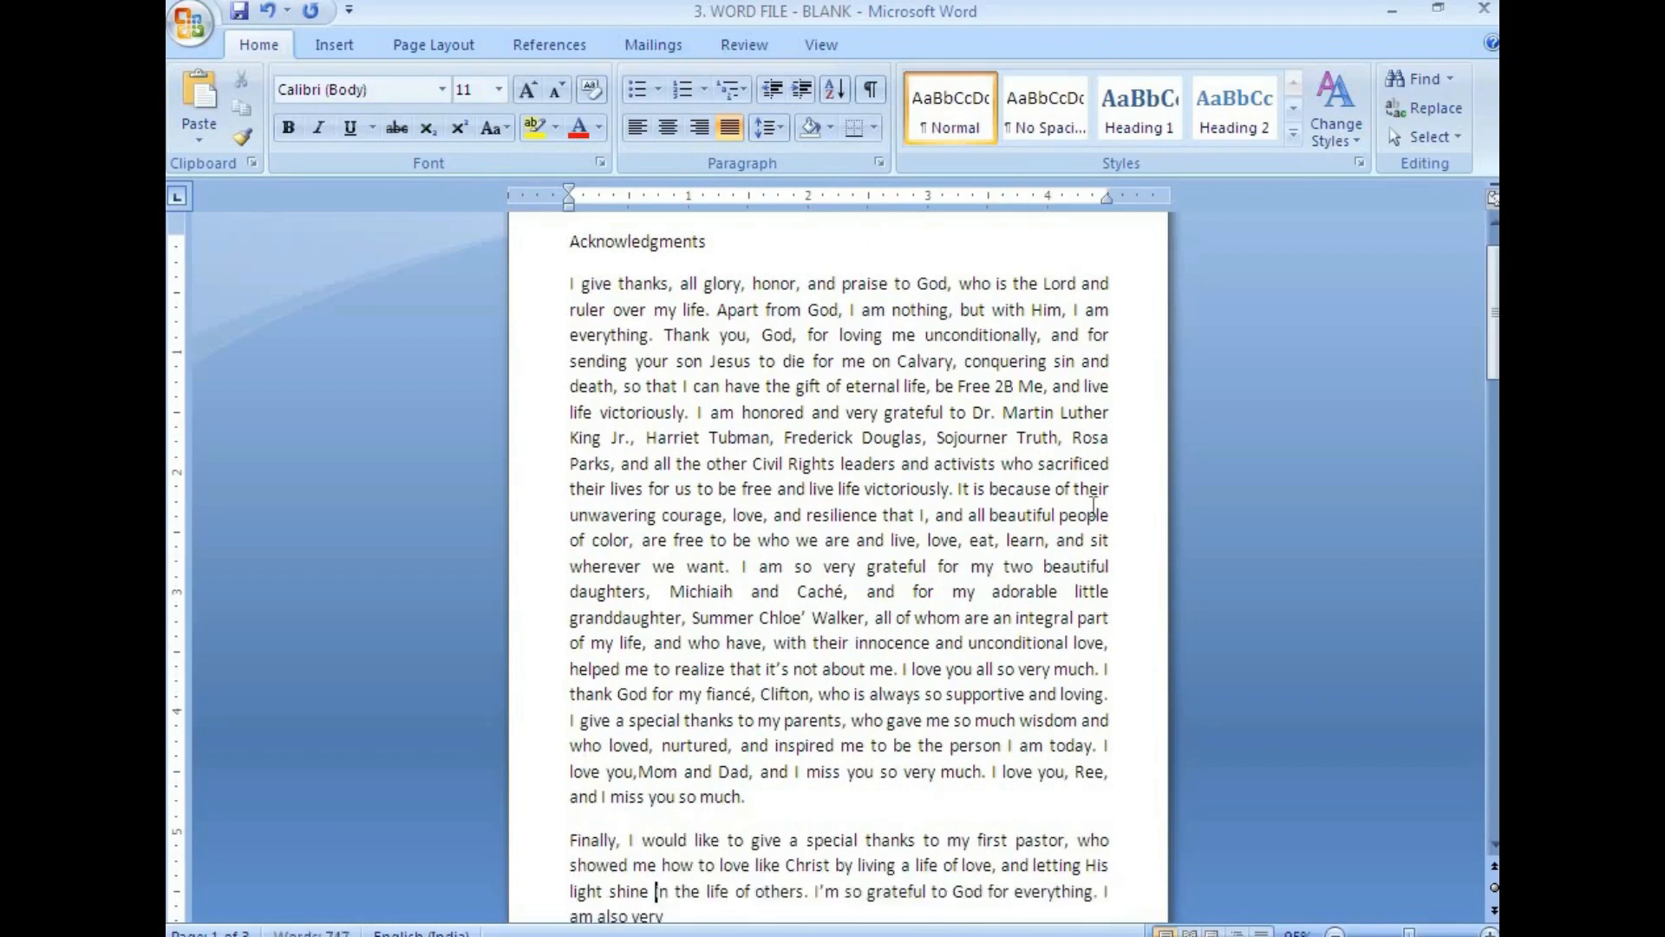
pyautogui.write('grateful to everyone for their love, support, and encouragement.')
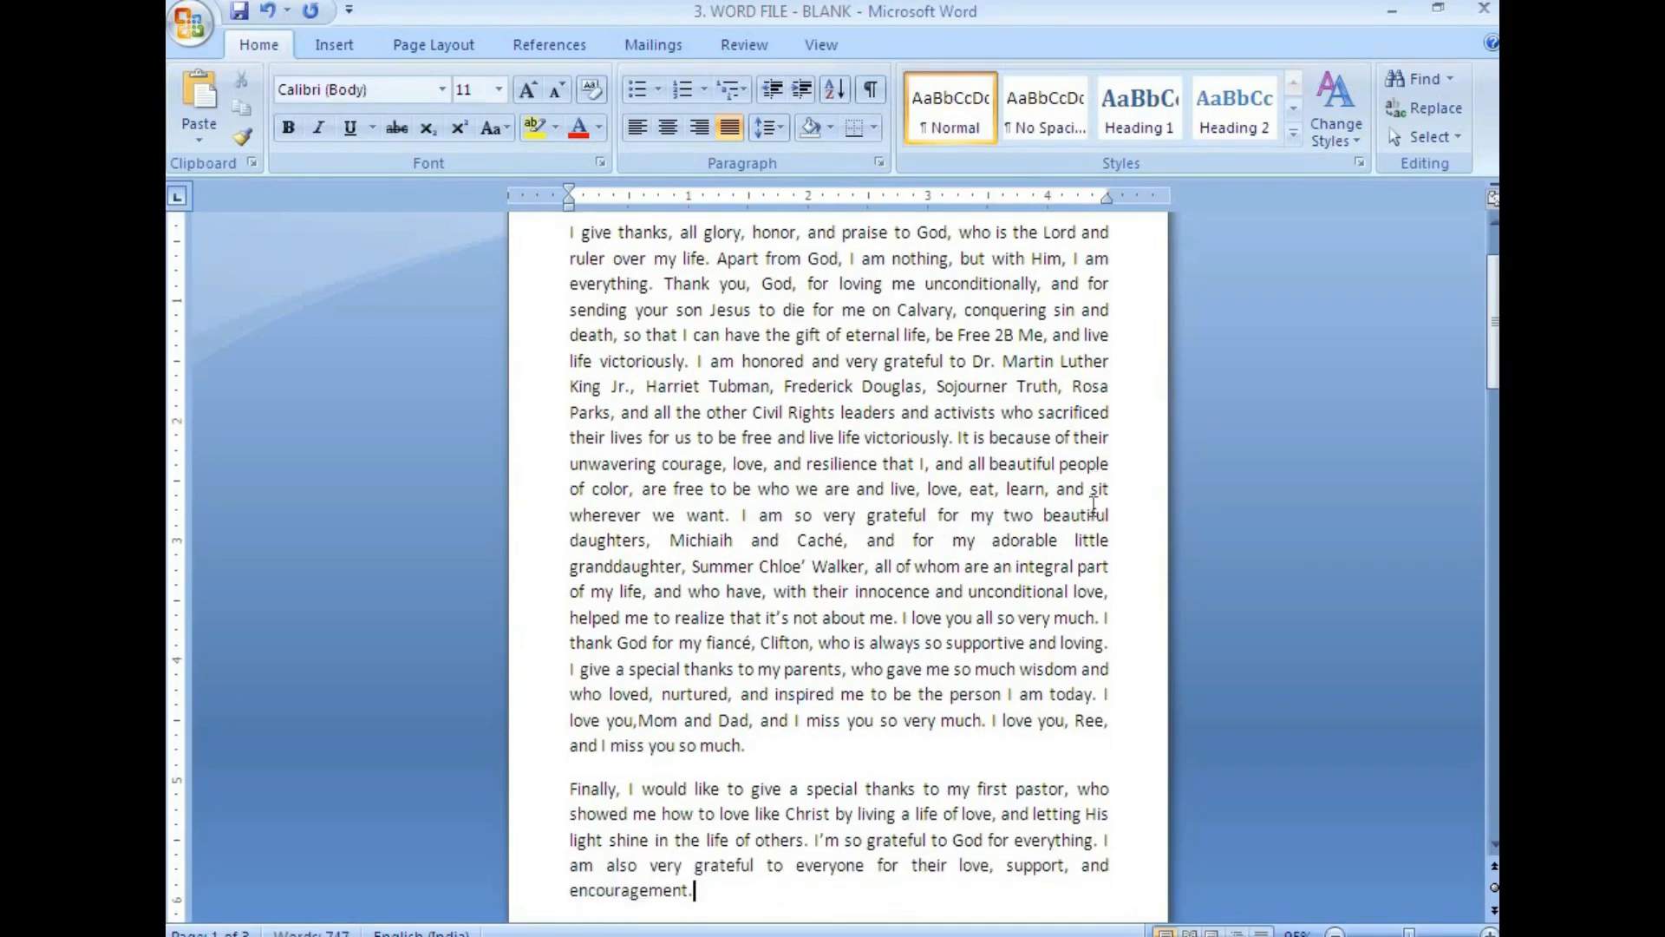
pyautogui.write('****Chapter 1 Introduction')
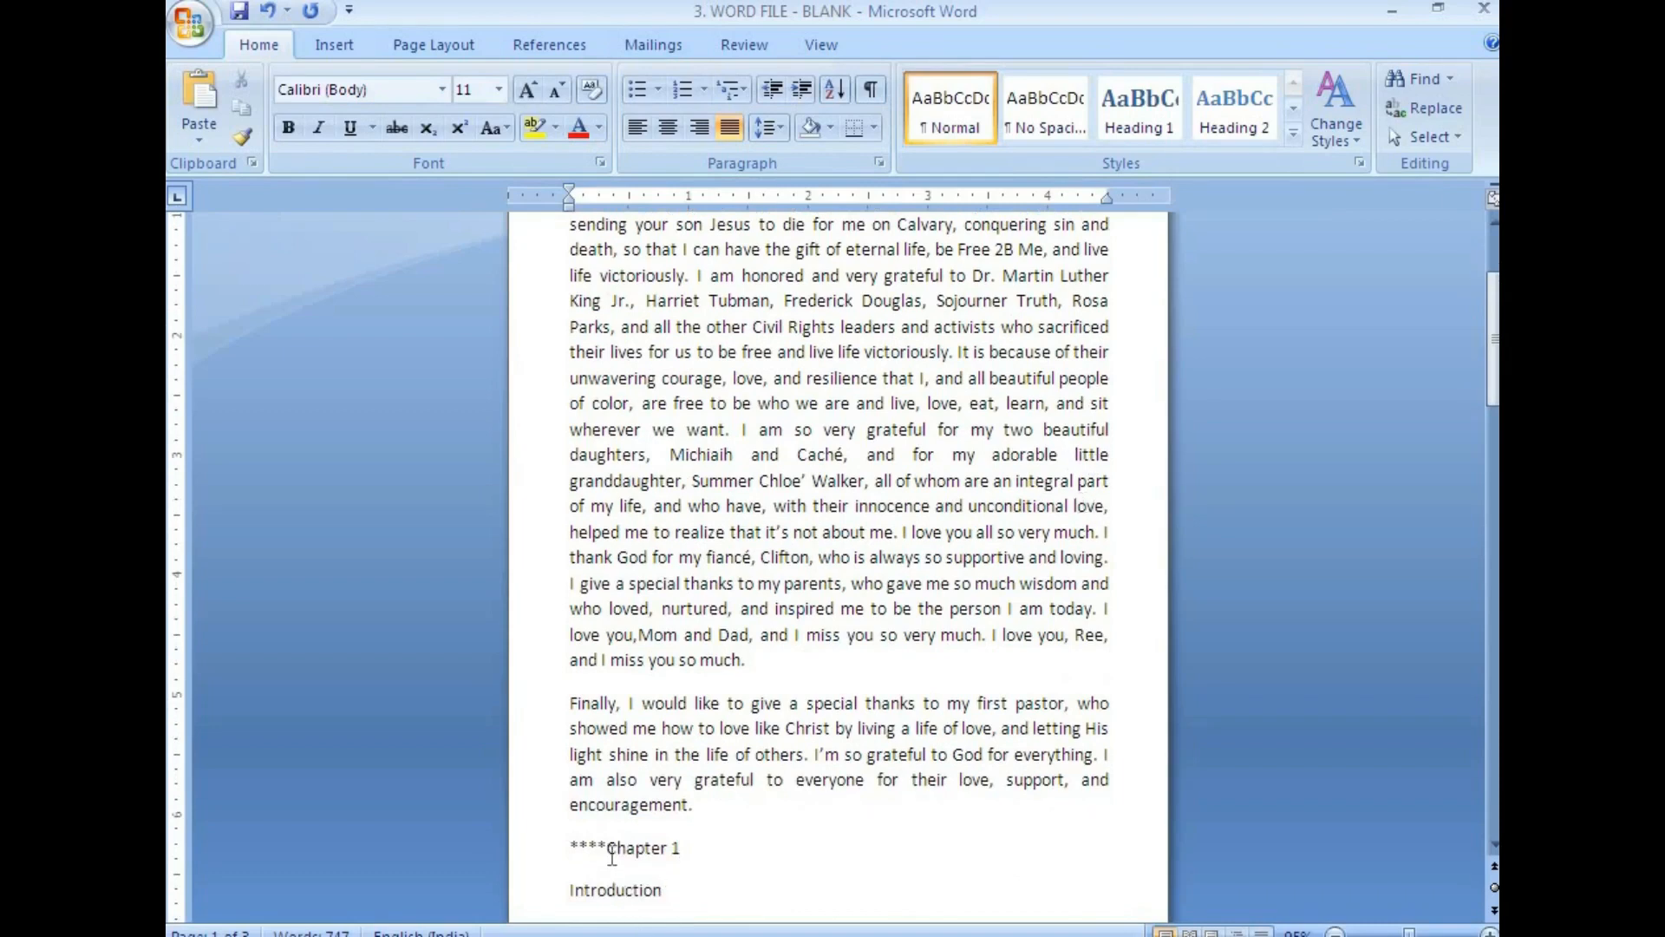
# Step: Switch to 1. PDF MASTER FILE.pdf in Foxit Reader and examine the Acknowledgments heading, paragraph layout and the **** separator before Chapter 1
pyautogui.moveTo(709, 804); pyautogui.dragTo(590, 812)
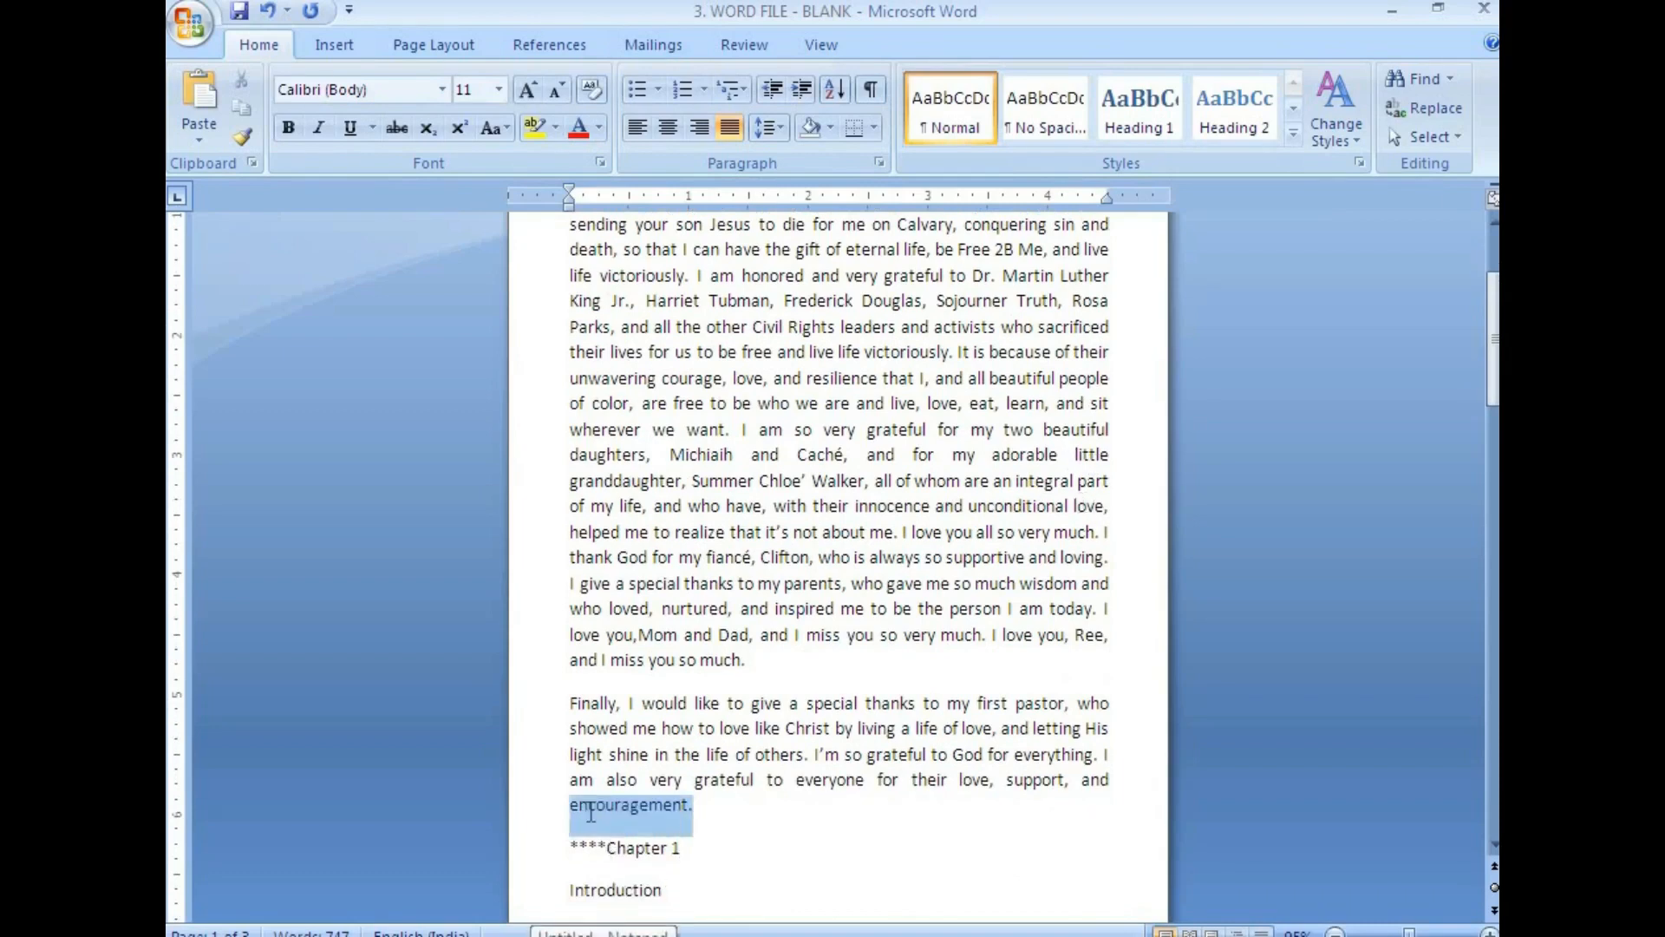
pyautogui.click(531, 935)
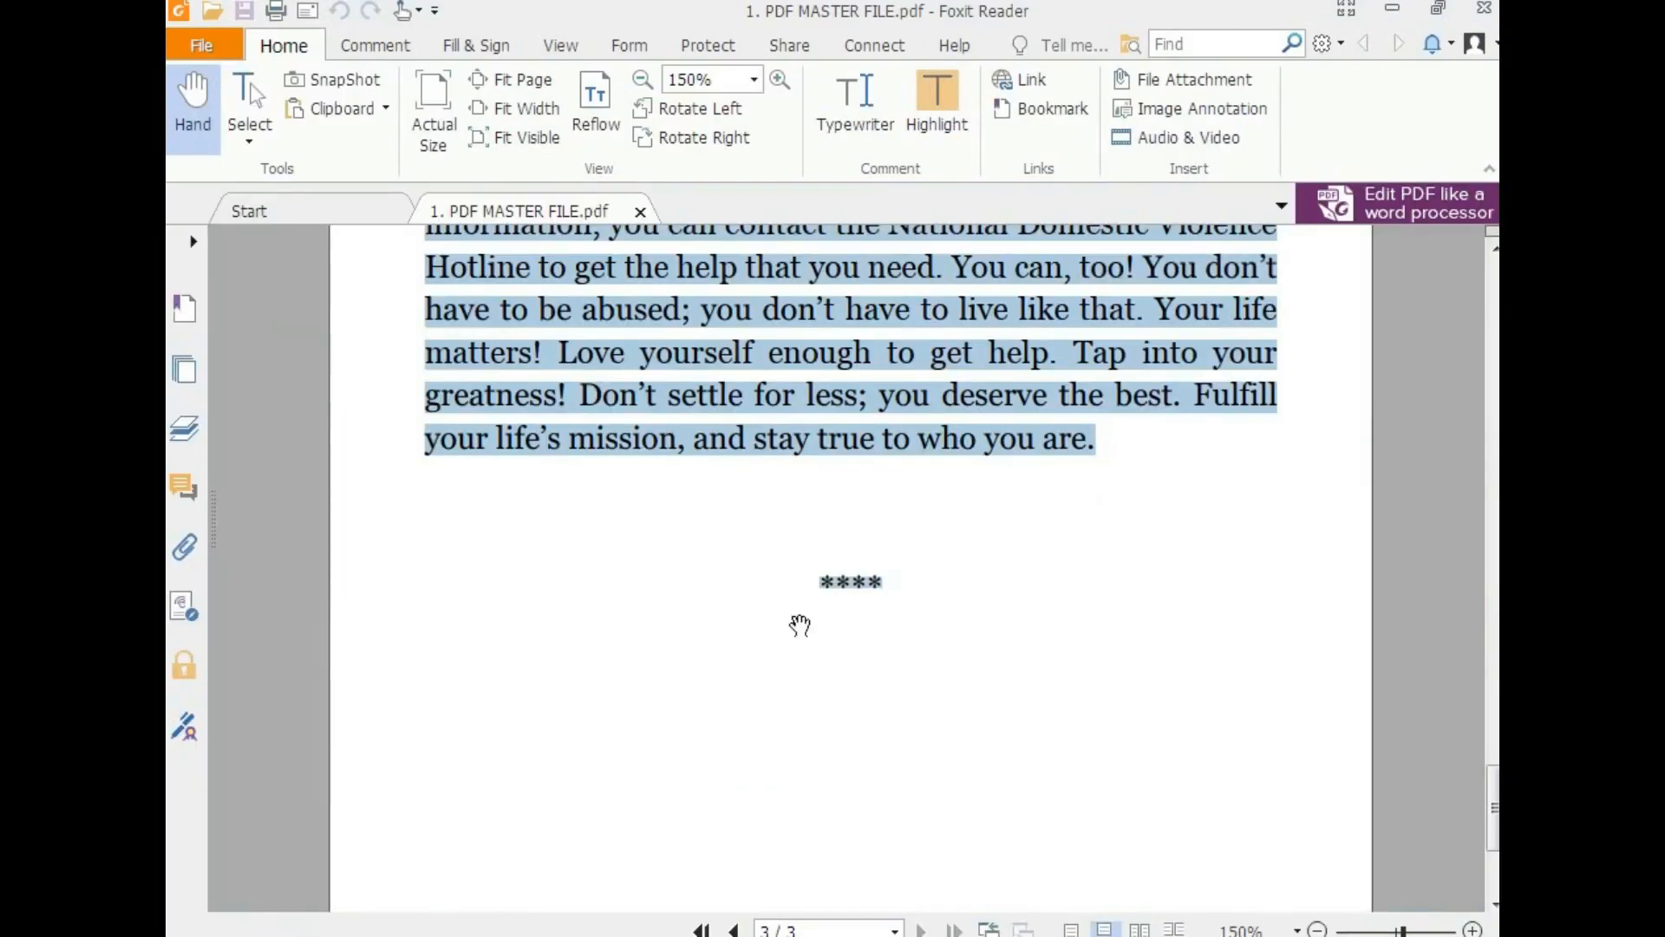
pyautogui.scroll(15, 800, 625)
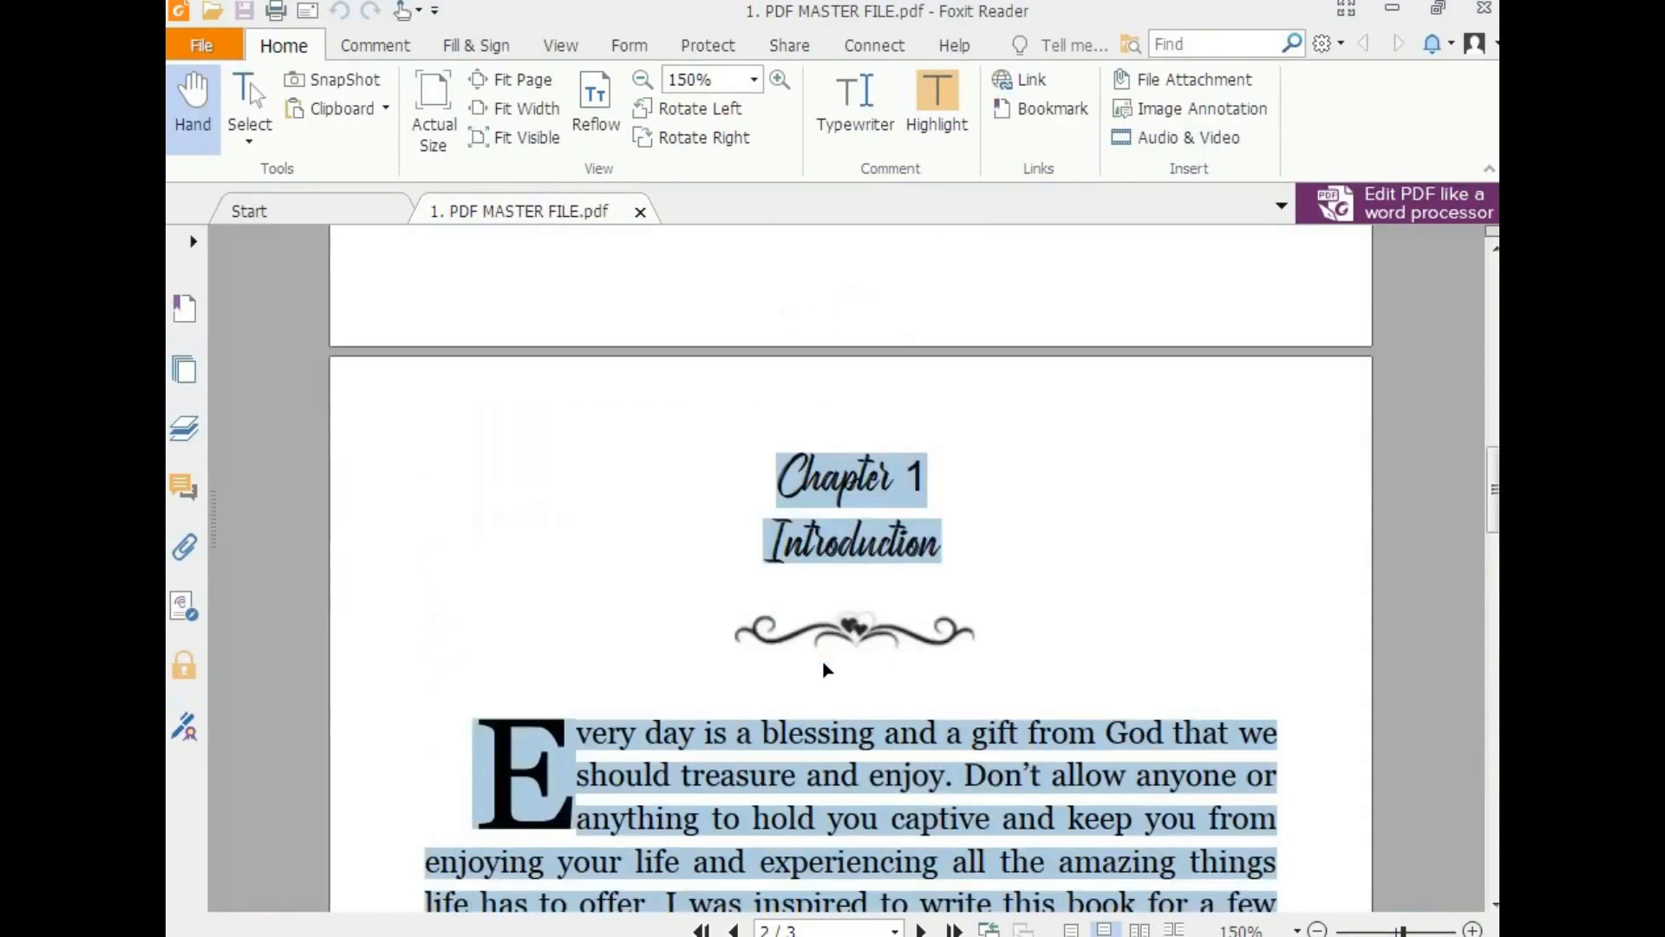
pyautogui.scroll(10, 826, 669)
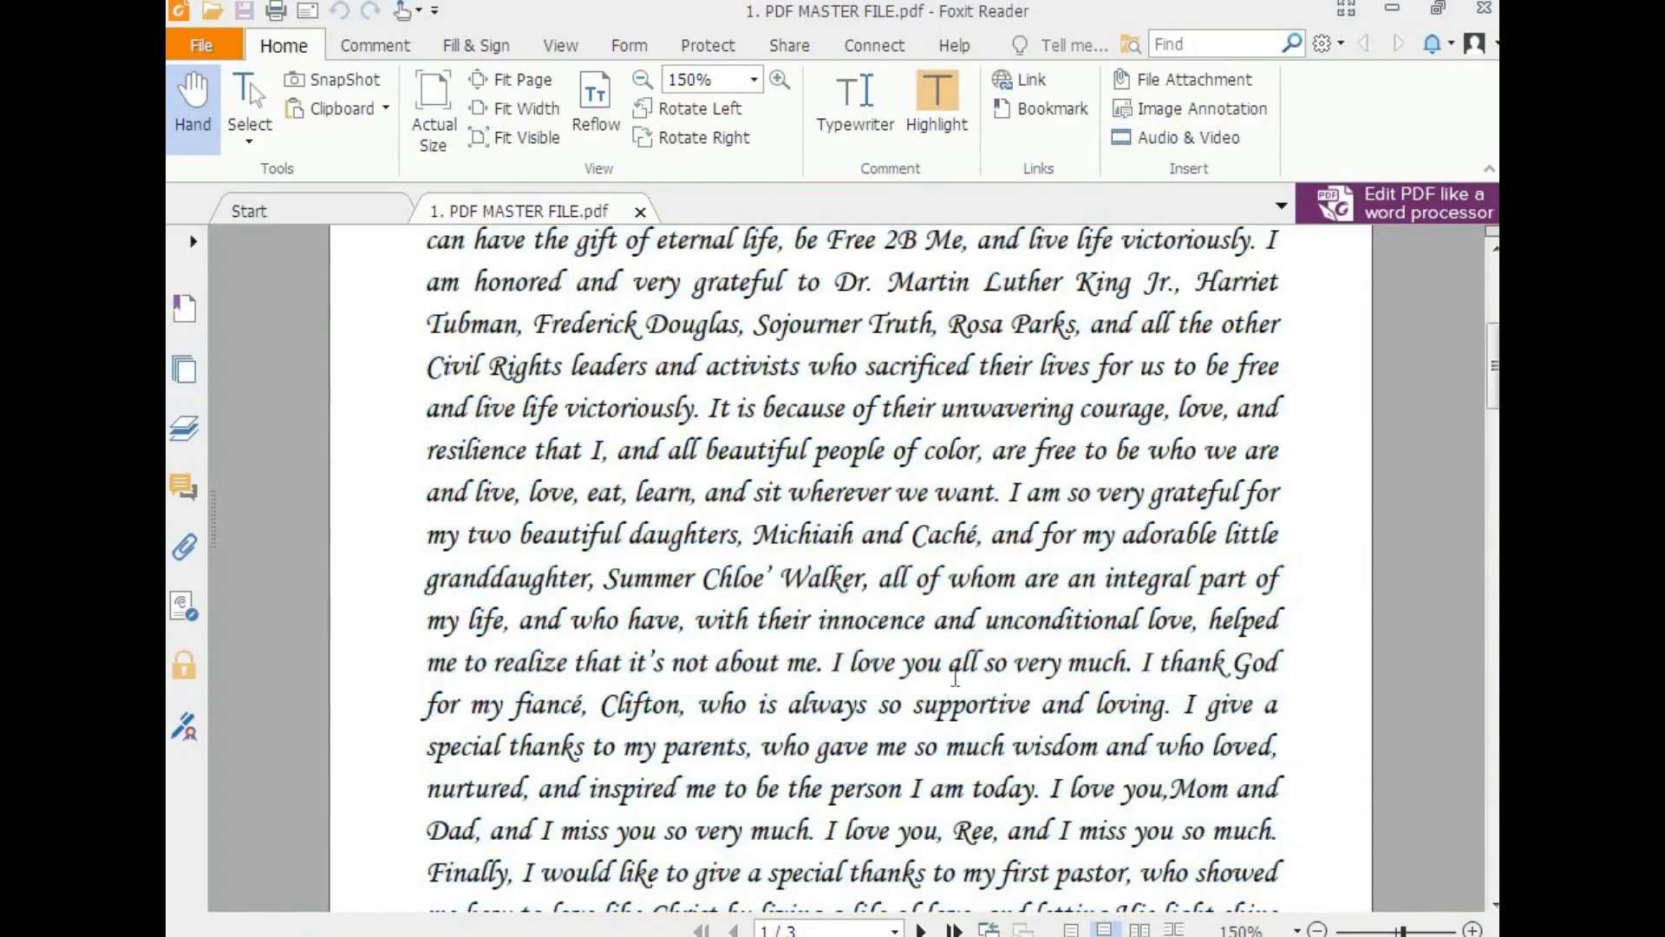
pyautogui.keyDown('ctrl'); pyautogui.scroll(-2, 955, 677); pyautogui.keyUp('ctrl')
pyautogui.scroll(-5, 955, 677)
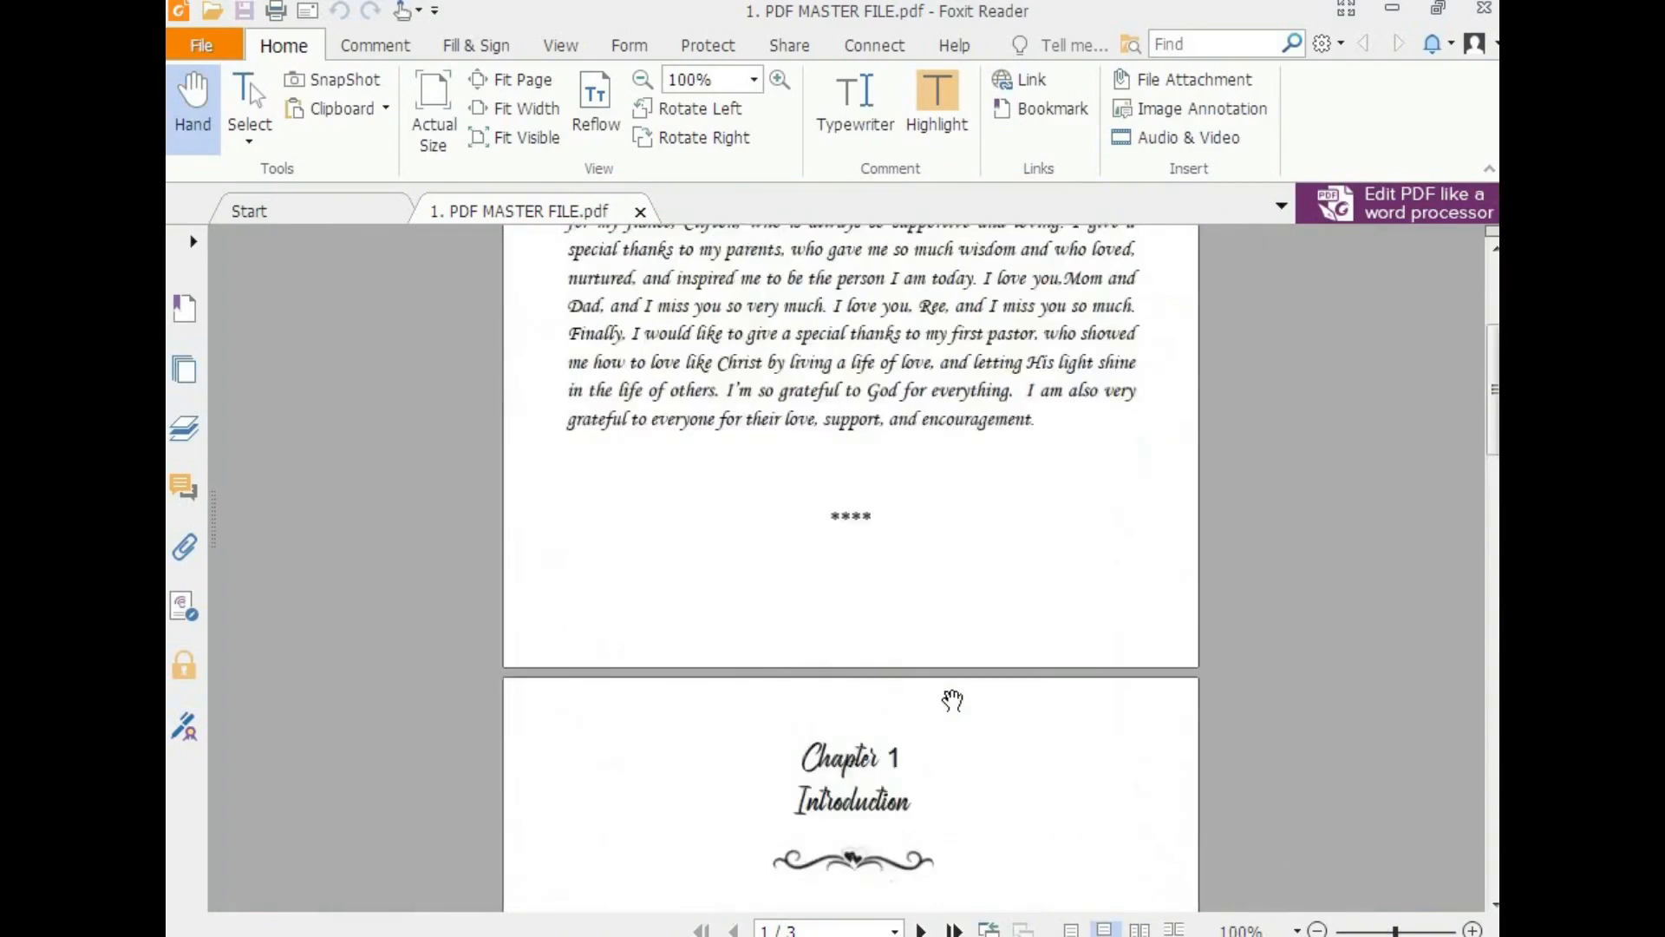
pyautogui.scroll(8, 955, 685)
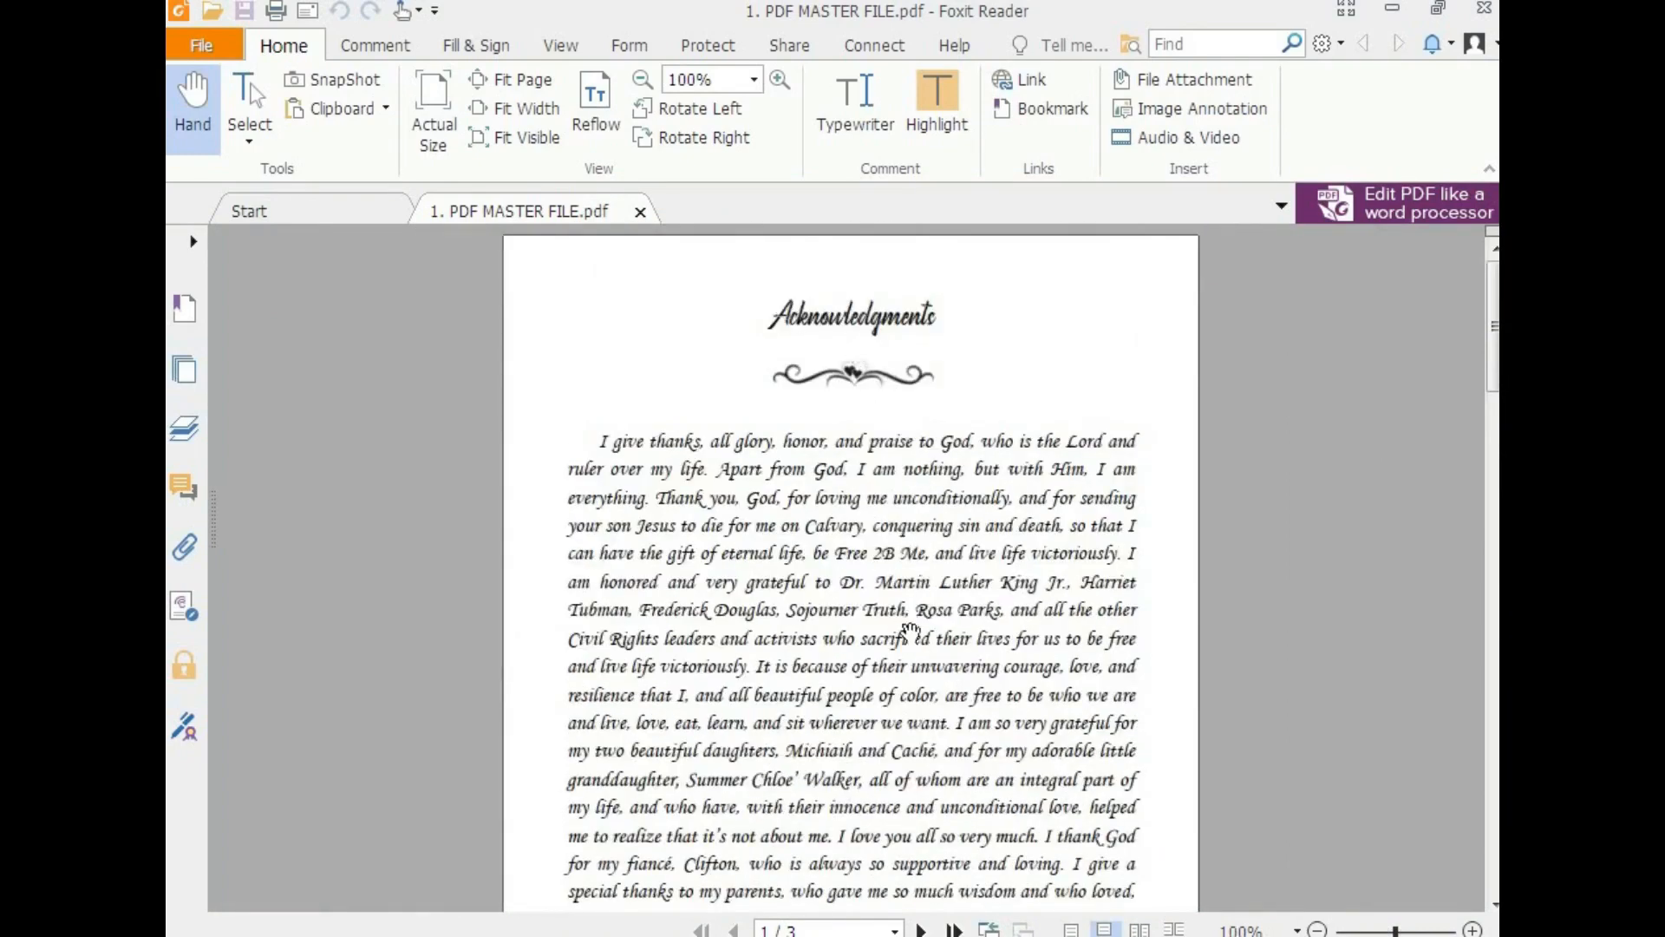
pyautogui.scroll(-5, 906, 646)
pyautogui.scroll(-3, 906, 652)
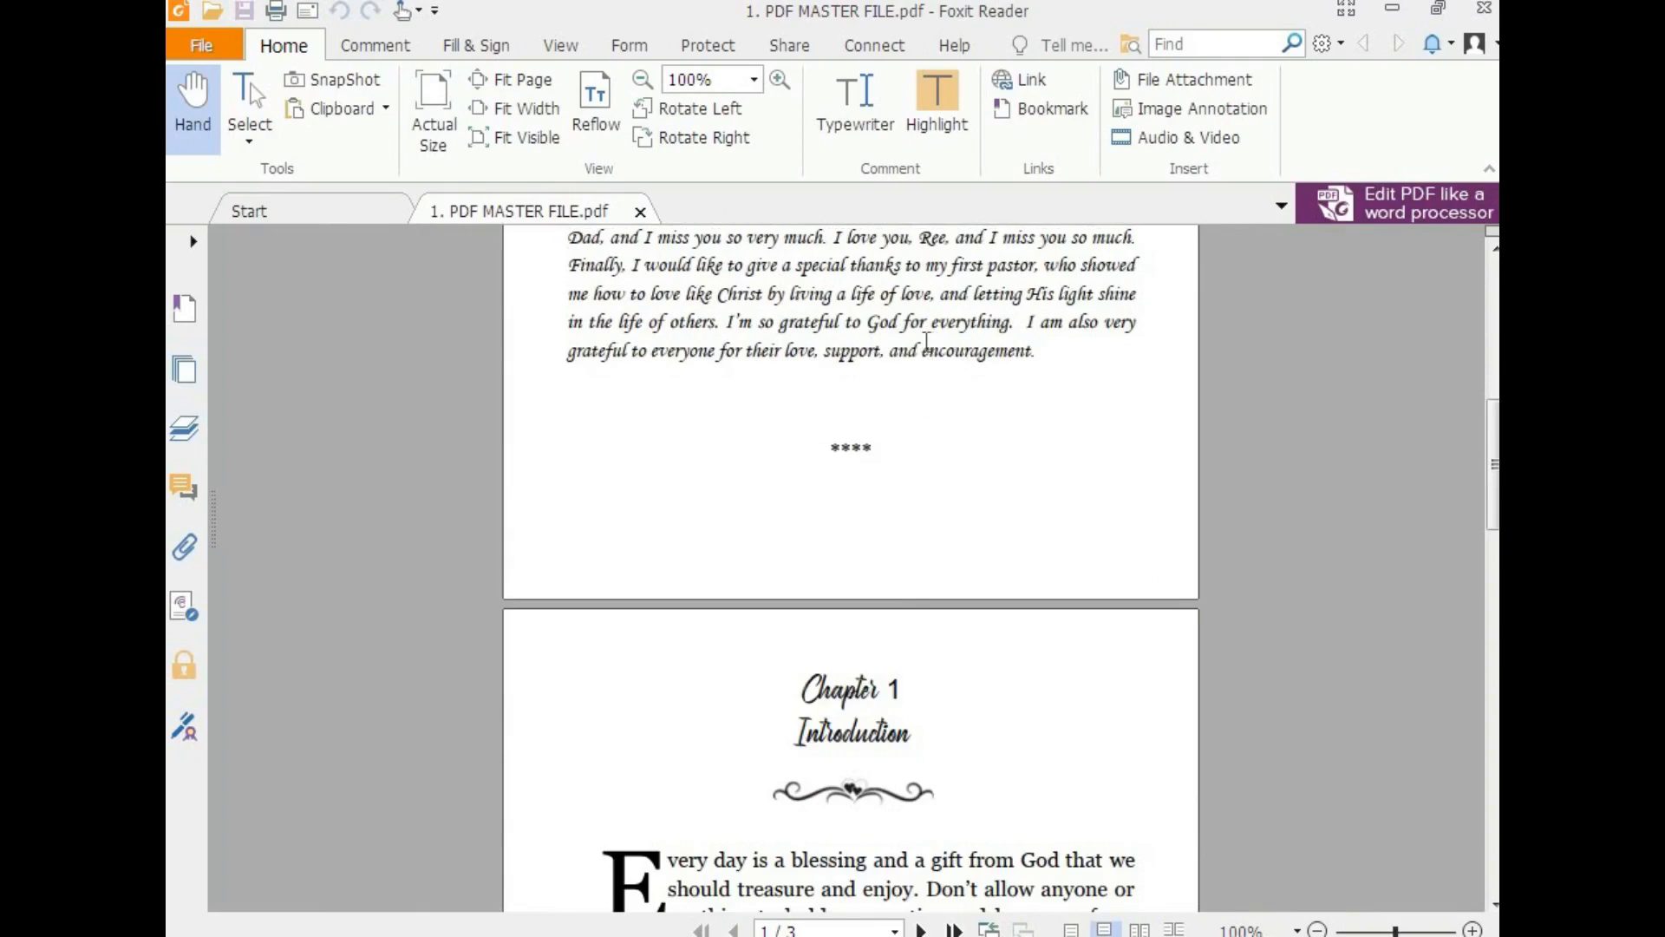
pyautogui.moveTo(923, 346); pyautogui.dragTo(960, 398)
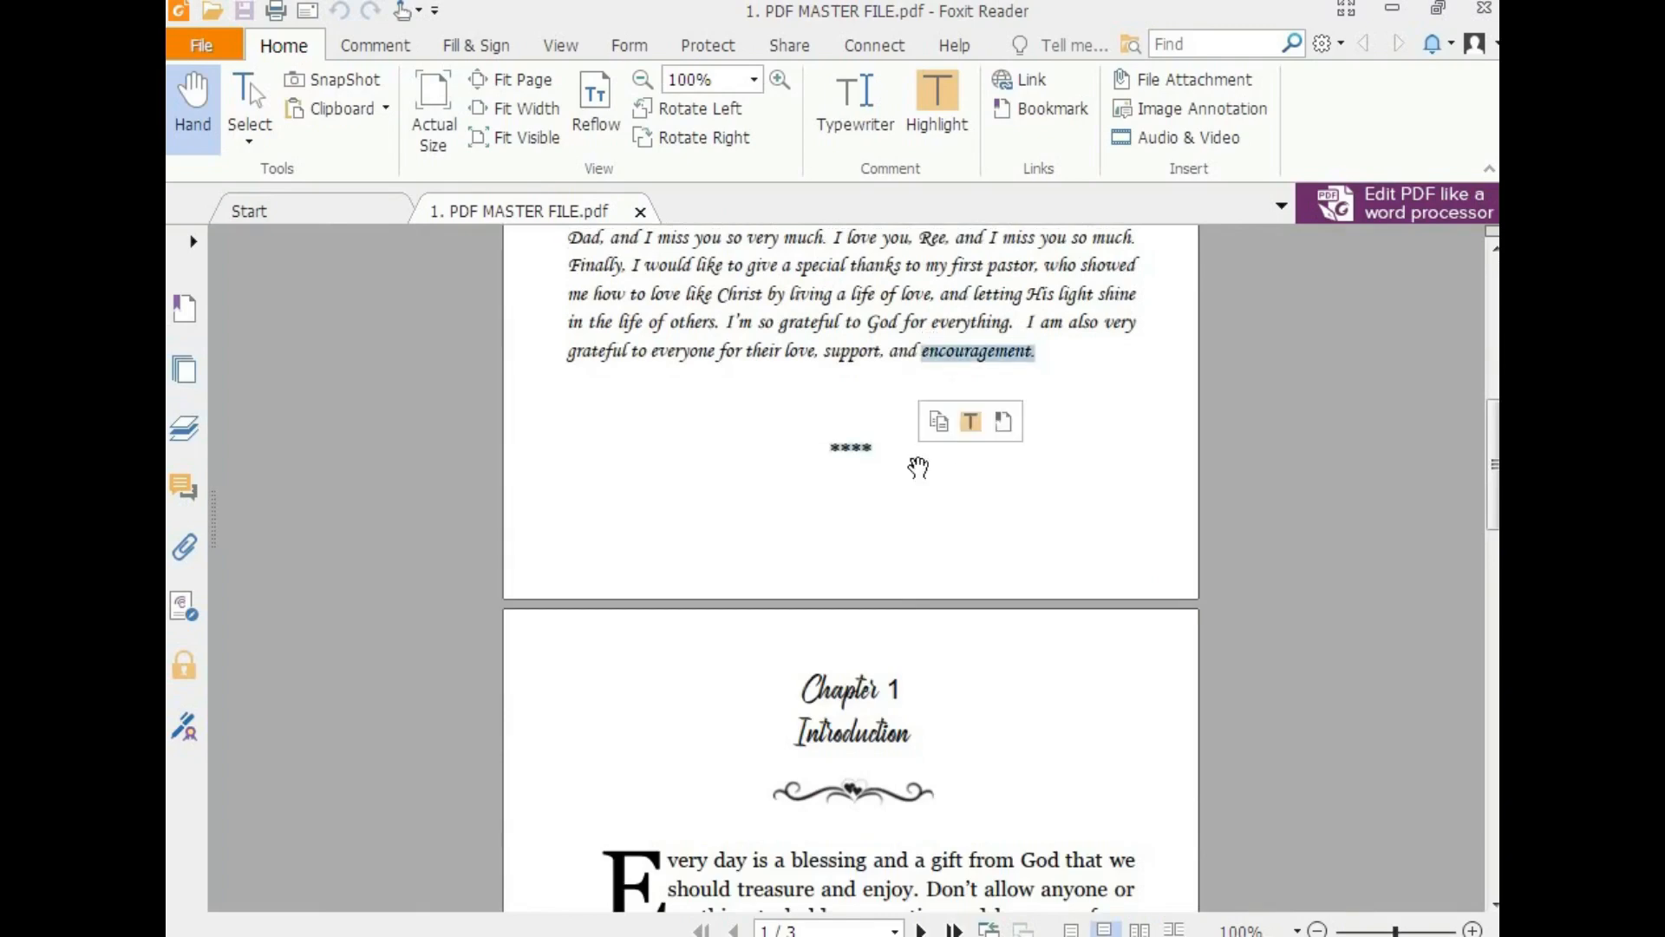
# Step: Switch back to 3. WORD FILE - BLANK in Word and center the Acknowledgments heading
pyautogui.hotkey('alt', 'Tab')
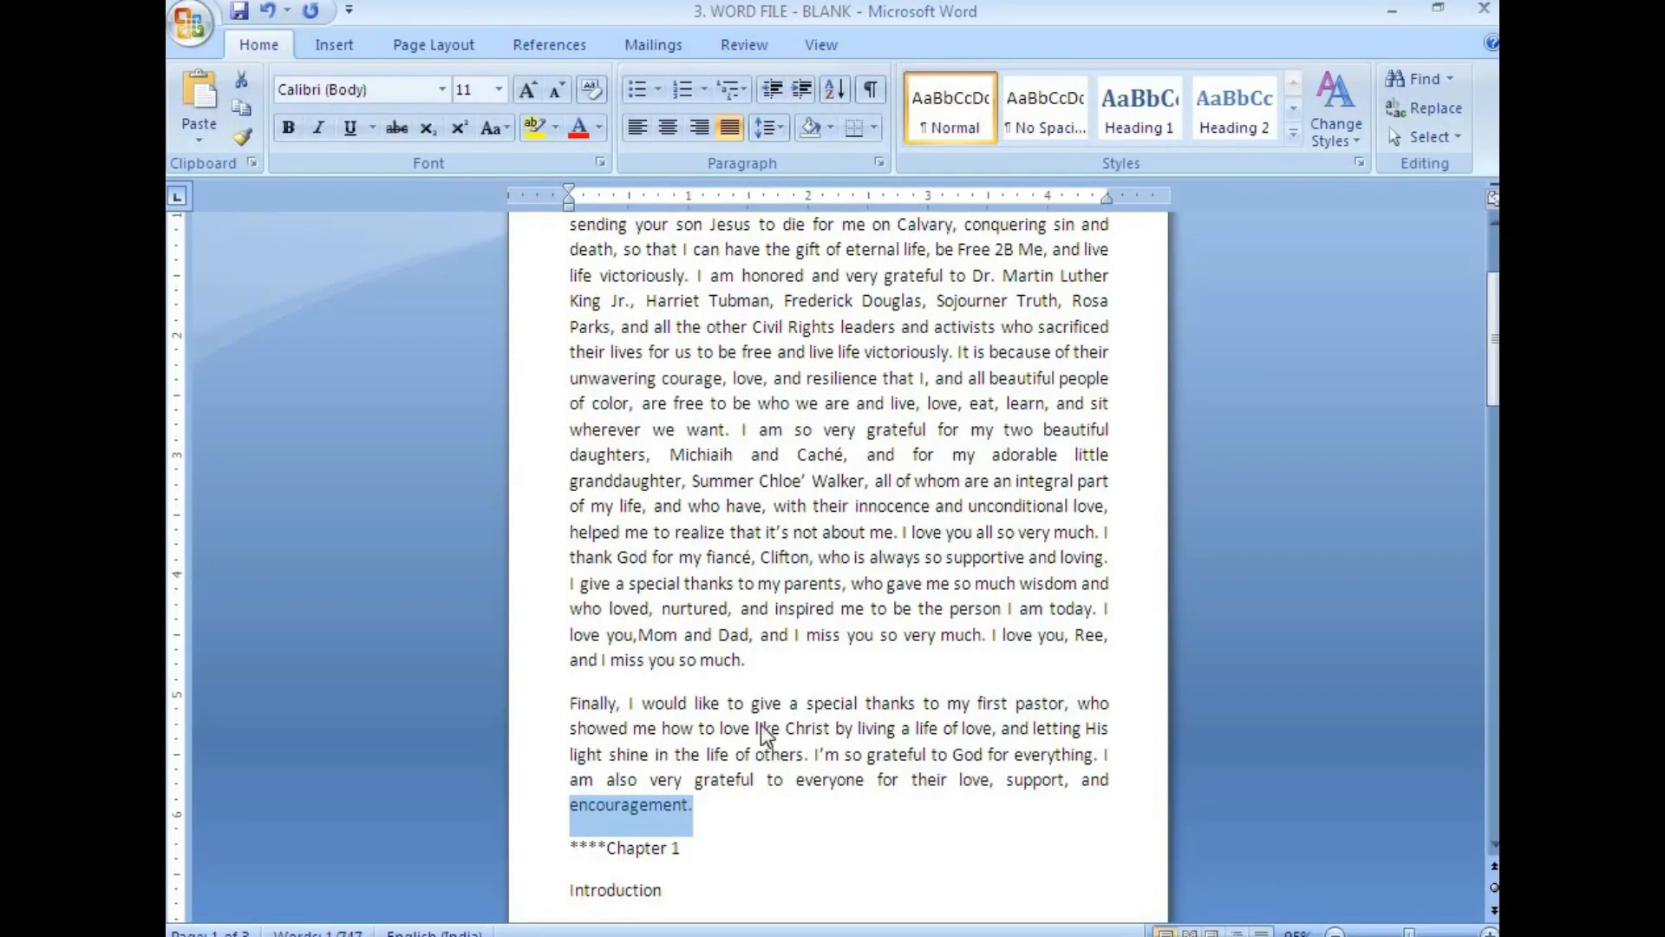
pyautogui.click(638, 802)
pyautogui.scroll(3, 639, 802)
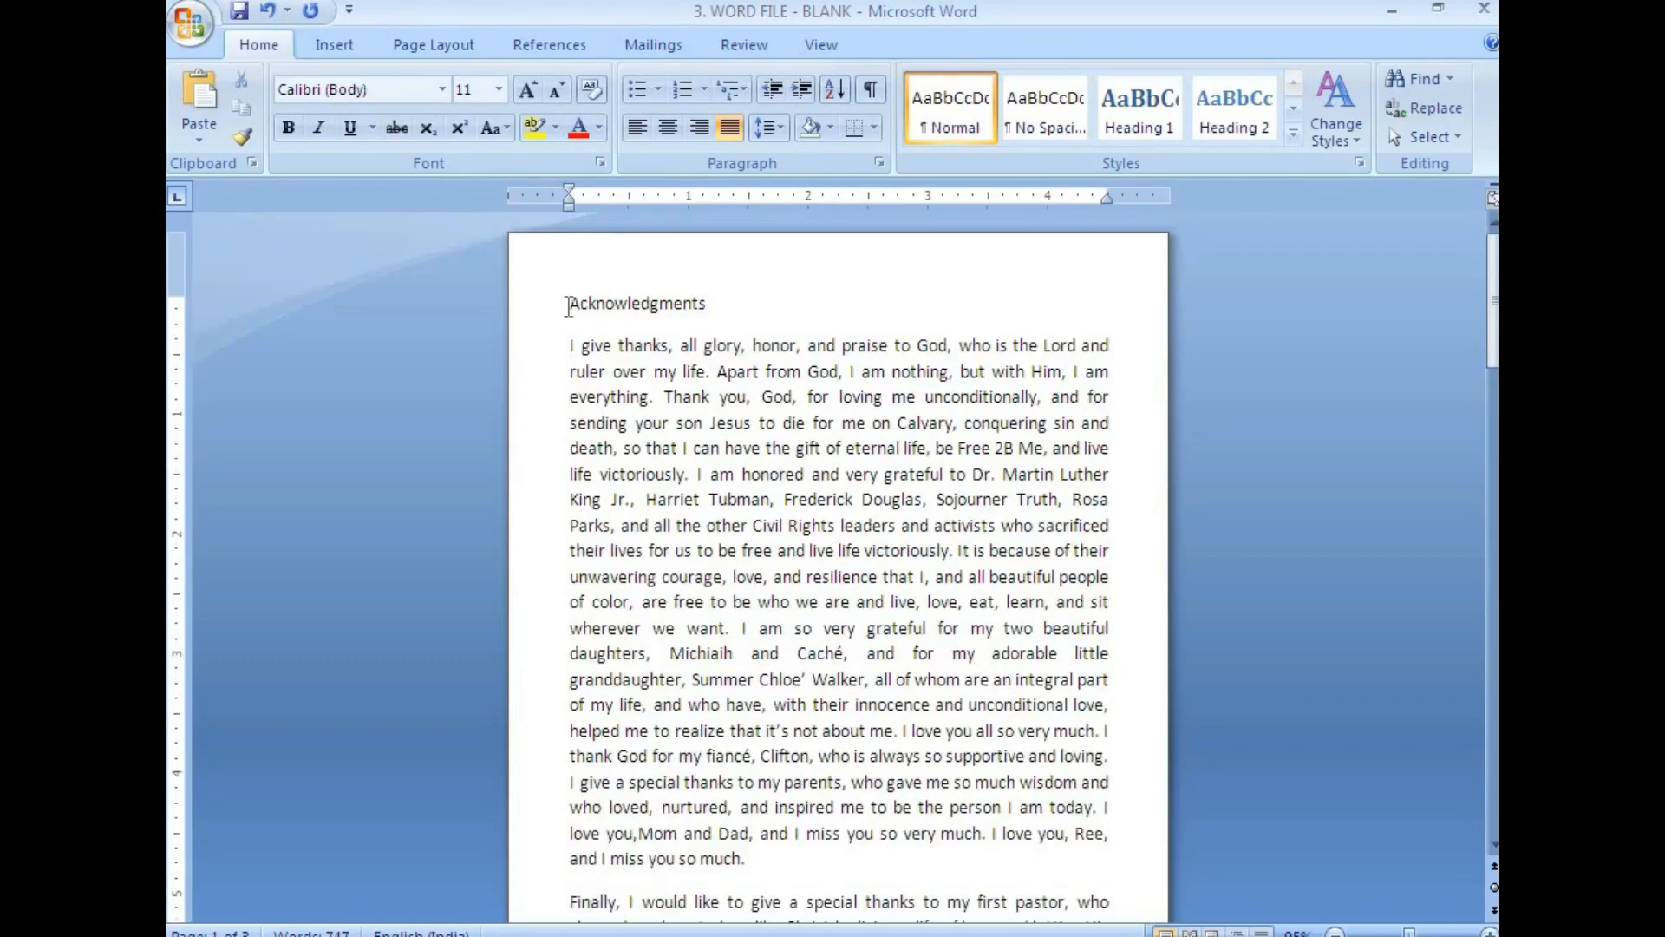
pyautogui.moveTo(568, 306); pyautogui.dragTo(716, 303)
pyautogui.click(668, 128)
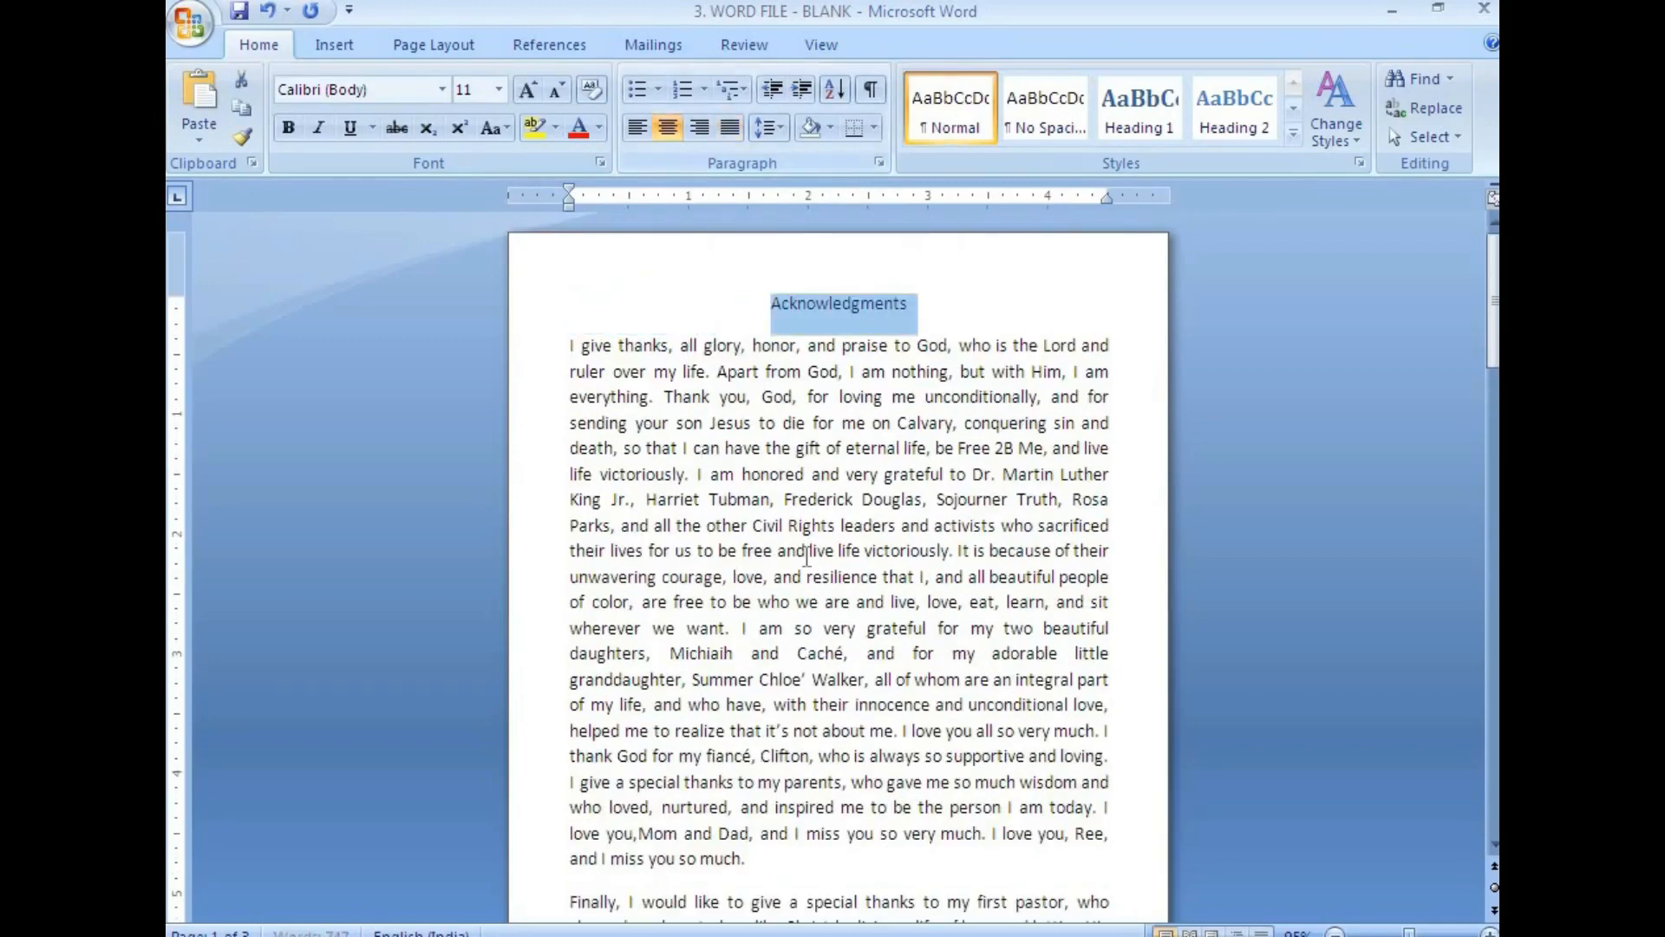
# Step: Move "Chapter 1" onto its own line below the **** separator and undo the automatic conversion of the asterisks into a border line
pyautogui.scroll(-6, 807, 555)
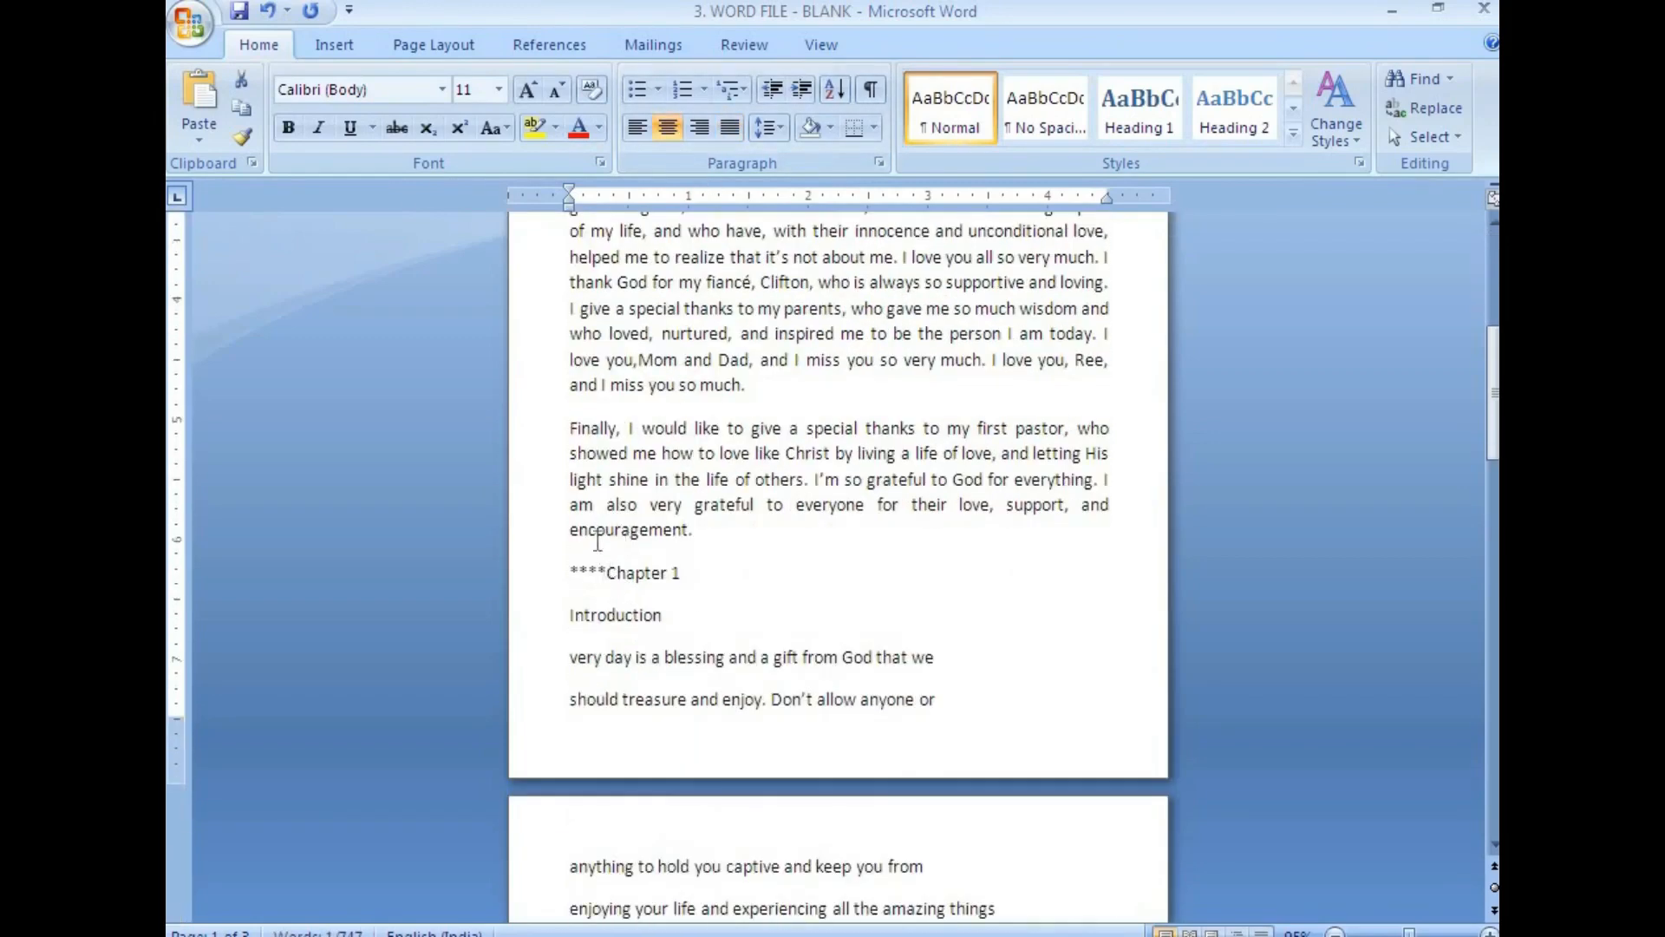
pyautogui.moveTo(571, 532); pyautogui.dragTo(710, 532)
pyautogui.click(608, 572)
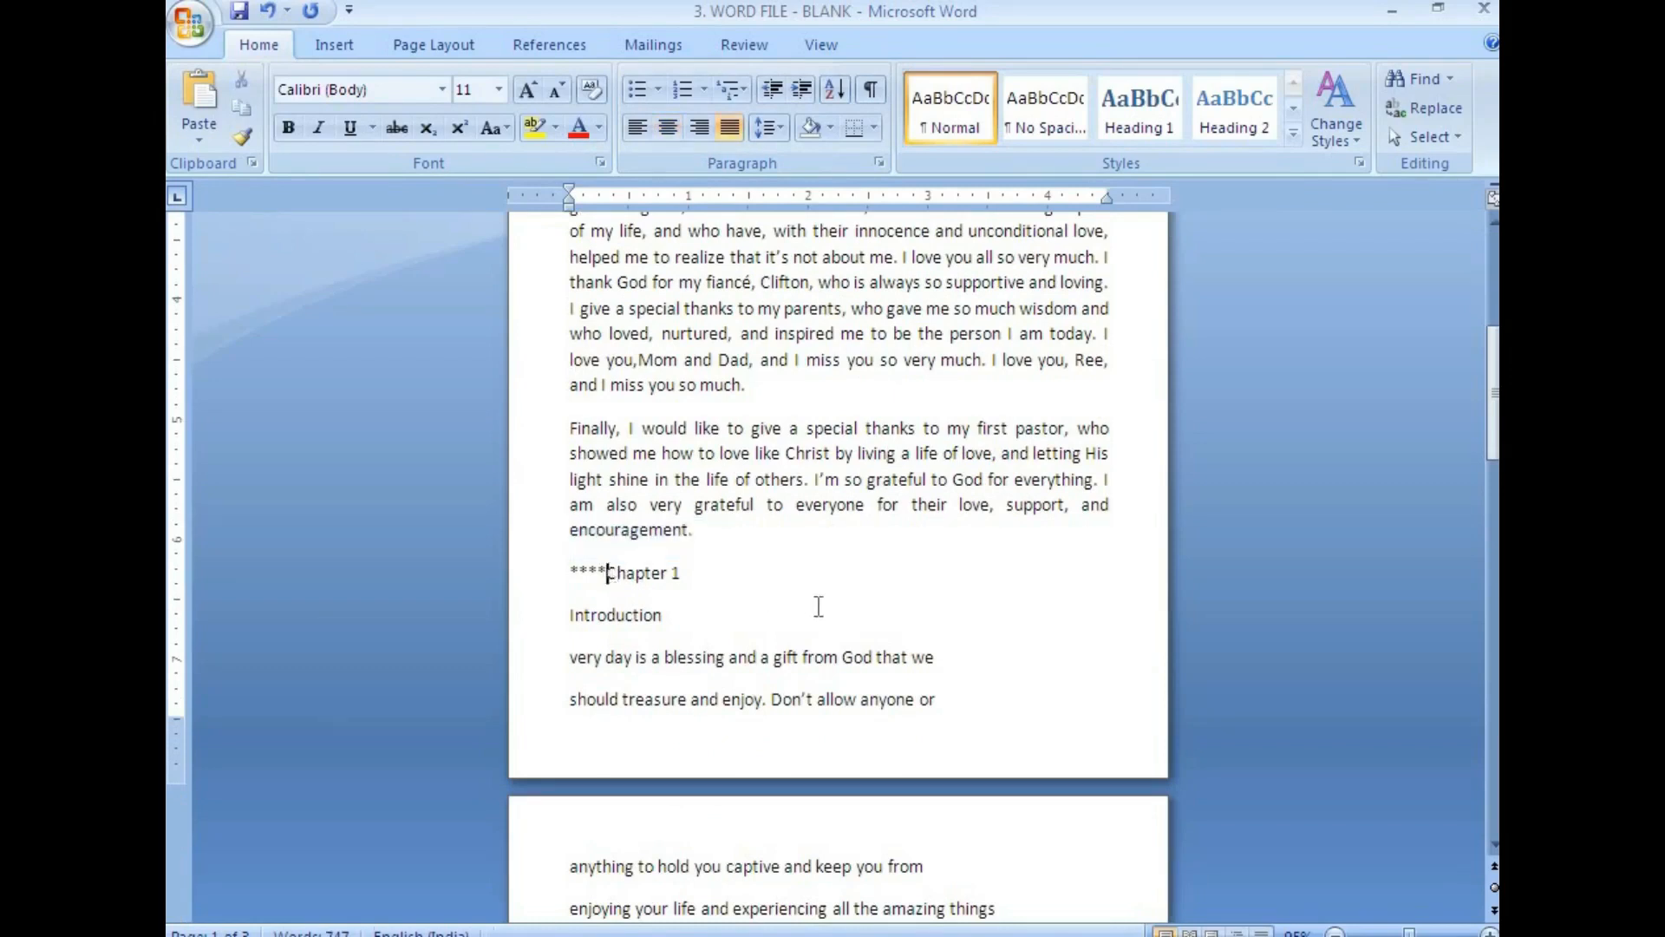
pyautogui.press('Return')
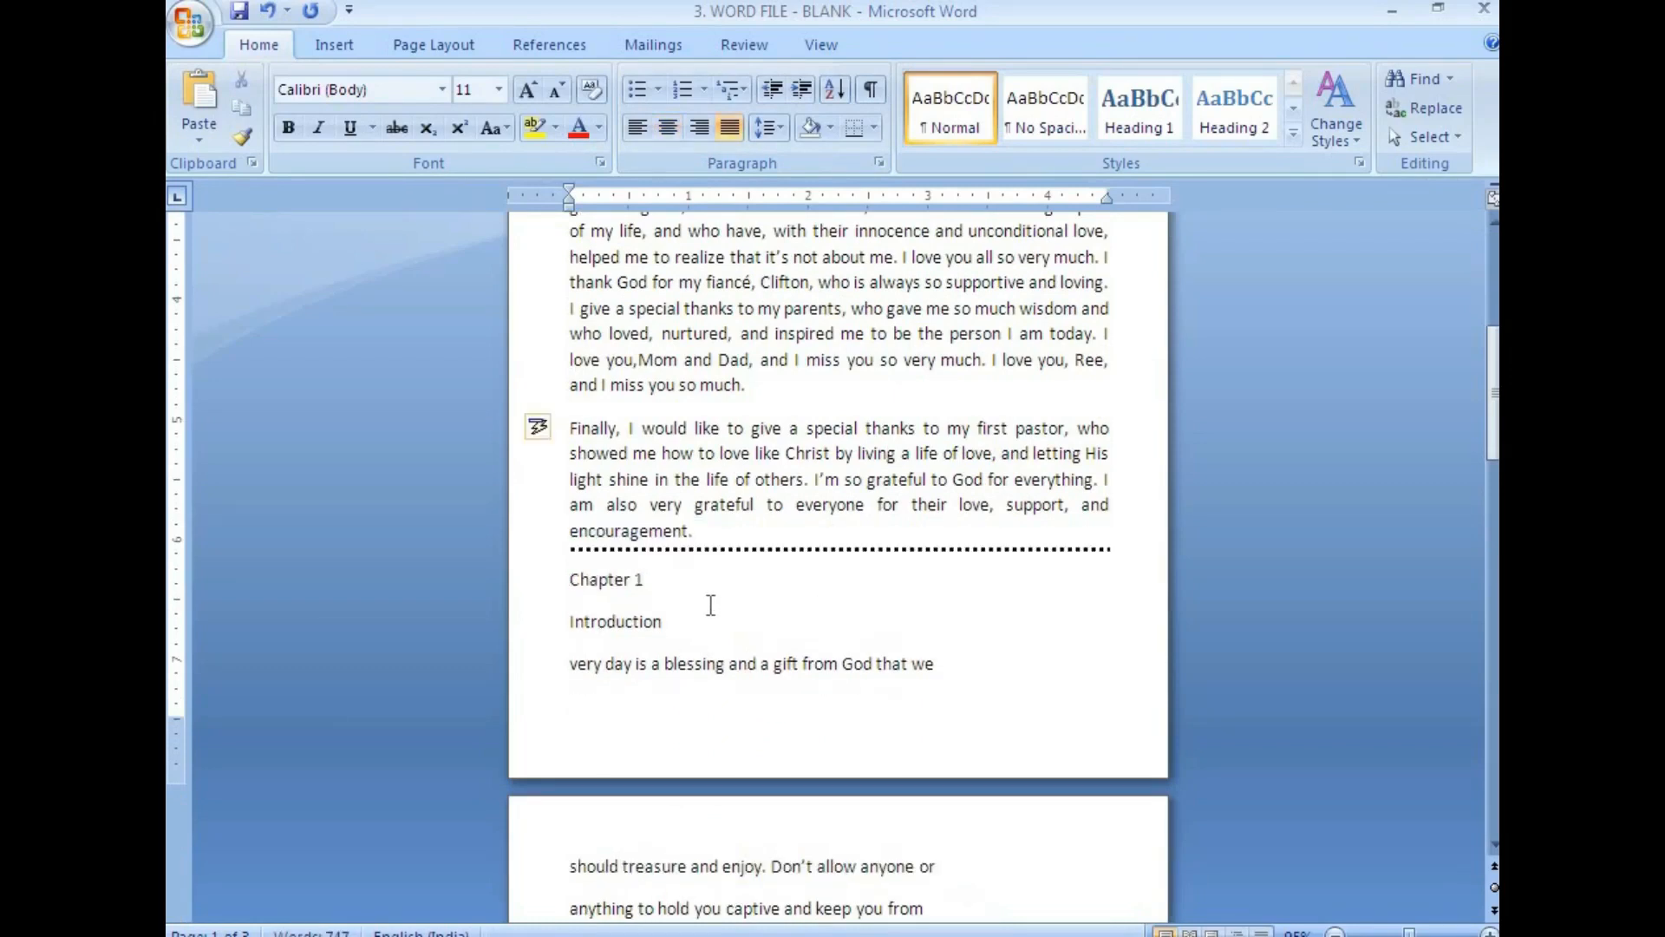
pyautogui.hotkey('ctrl', 'z')
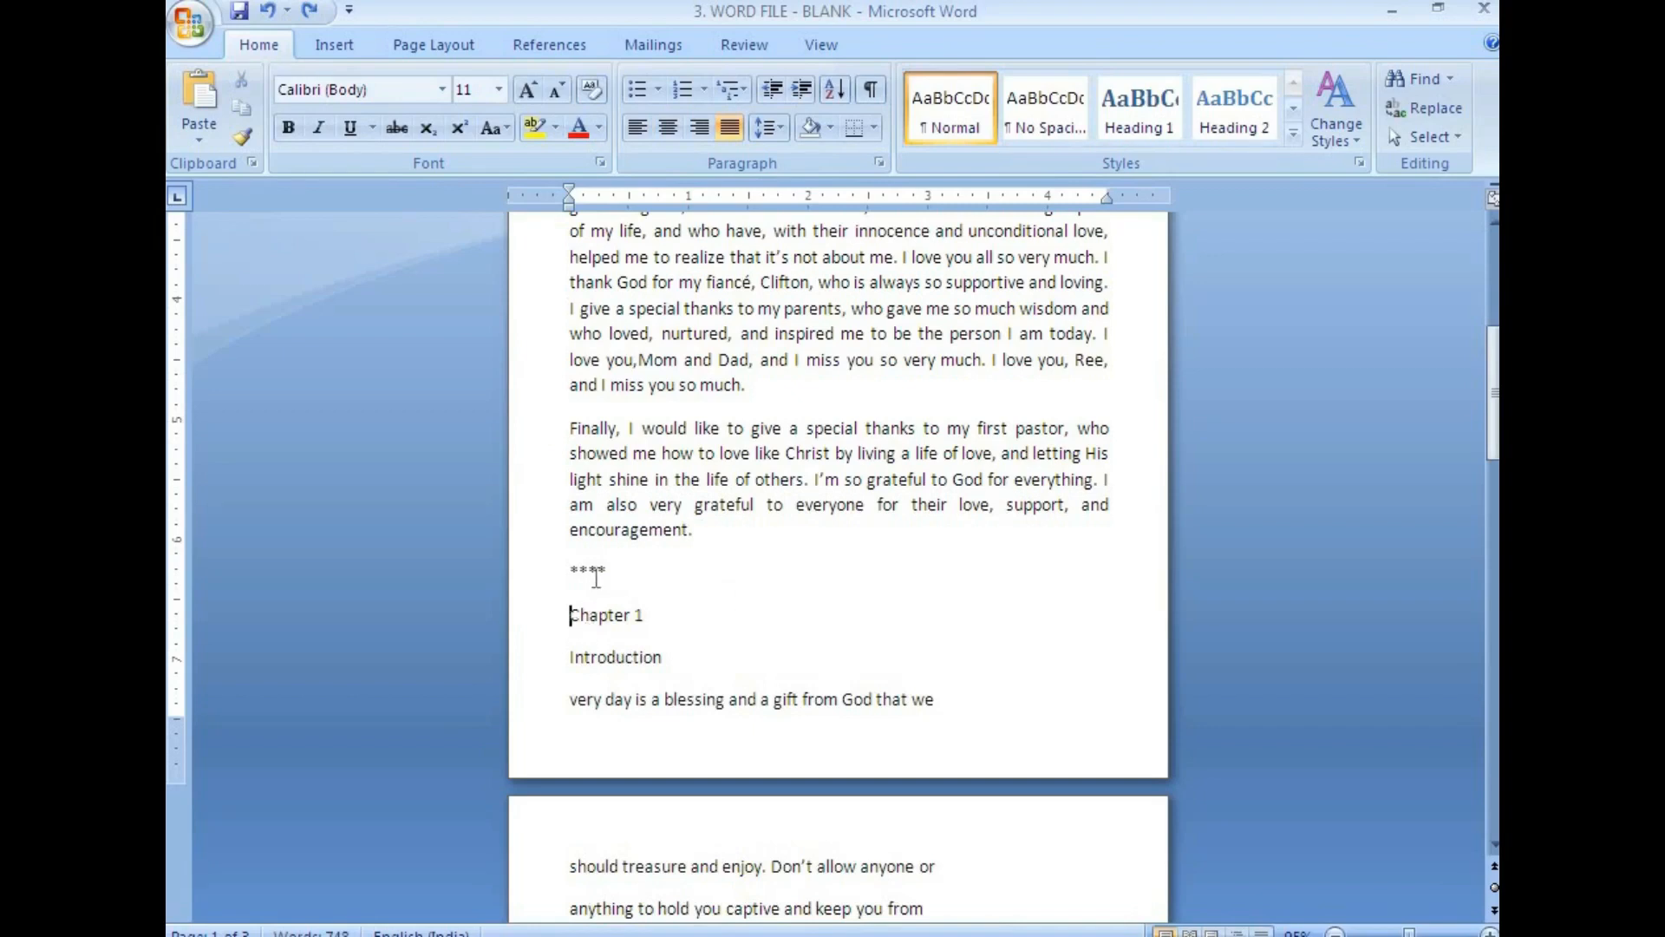
# Step: Push the Chapter 1 heading and the text after it onto the next page with blank lines below the **** separator
pyautogui.press('Return')
pyautogui.press('Return')
pyautogui.press('Return')
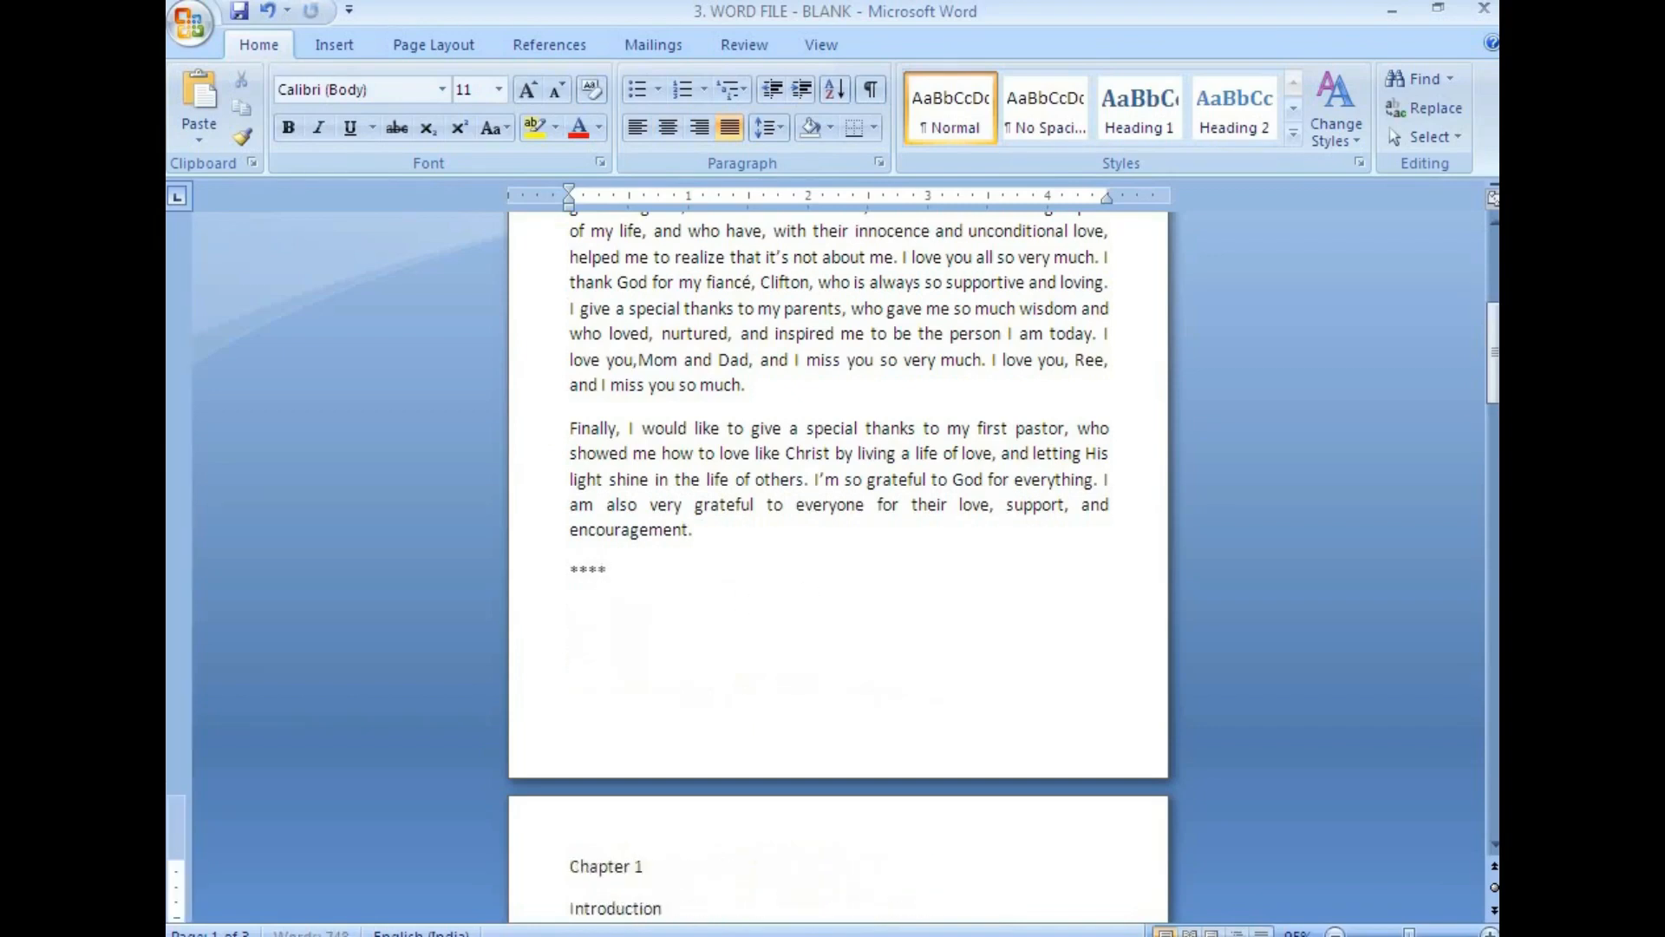
# Step: Center the **** separator under the Acknowledgments text and save the document
pyautogui.click(576, 568)
pyautogui.tripleClick(612, 566)
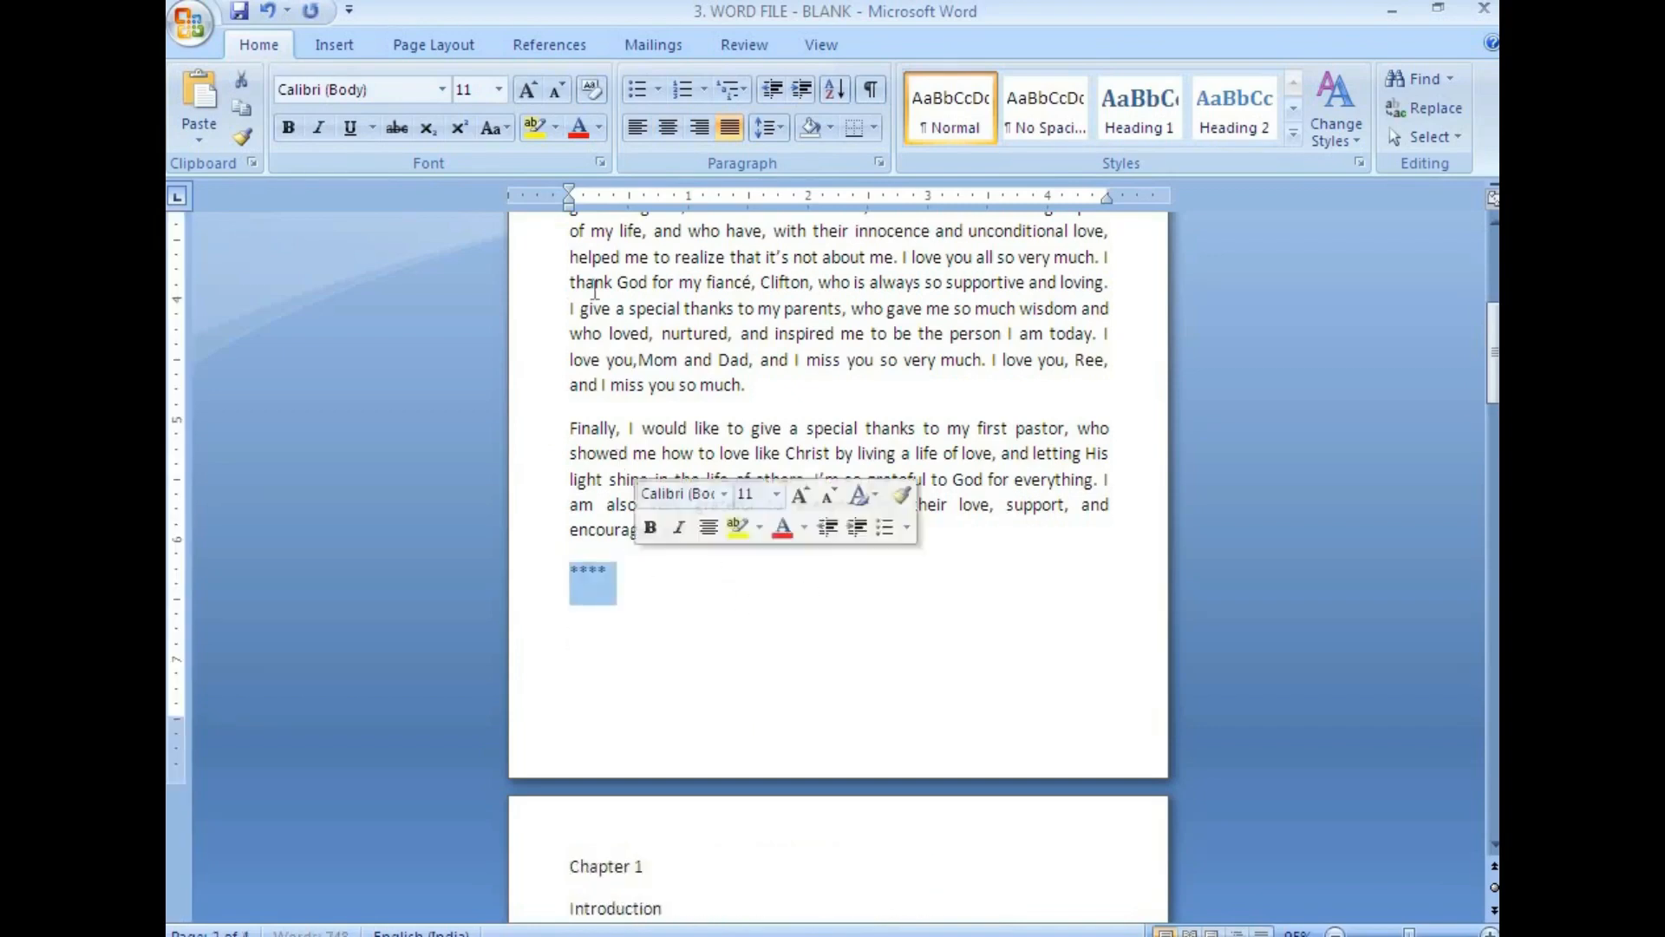
pyautogui.click(669, 128)
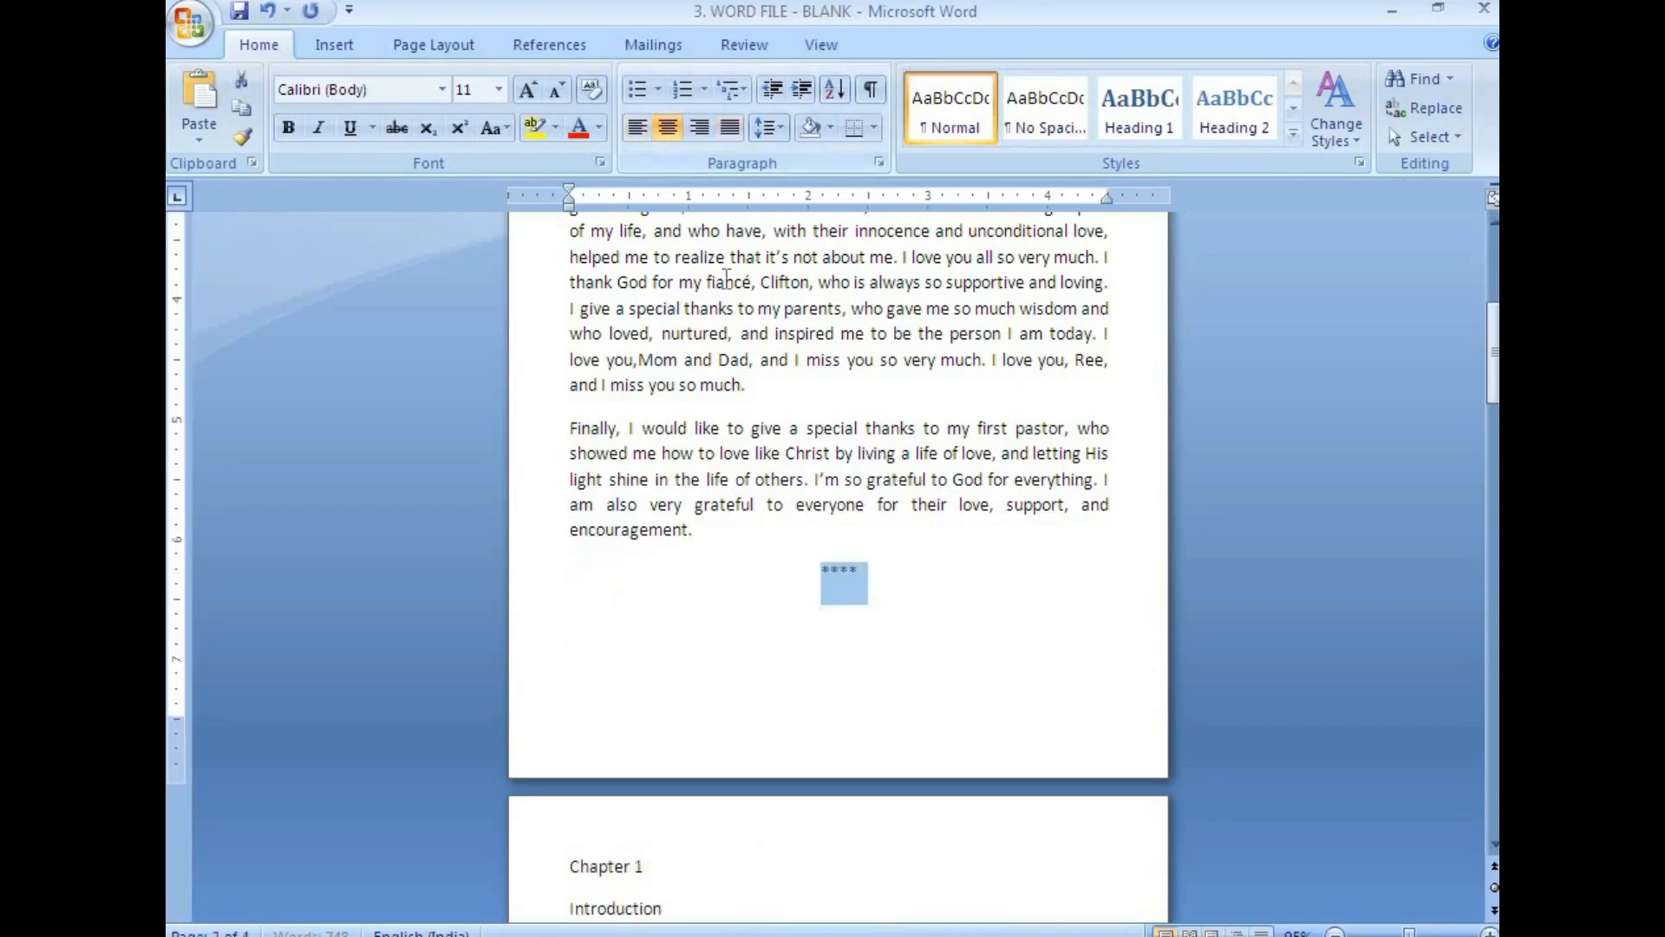
pyautogui.click(239, 13)
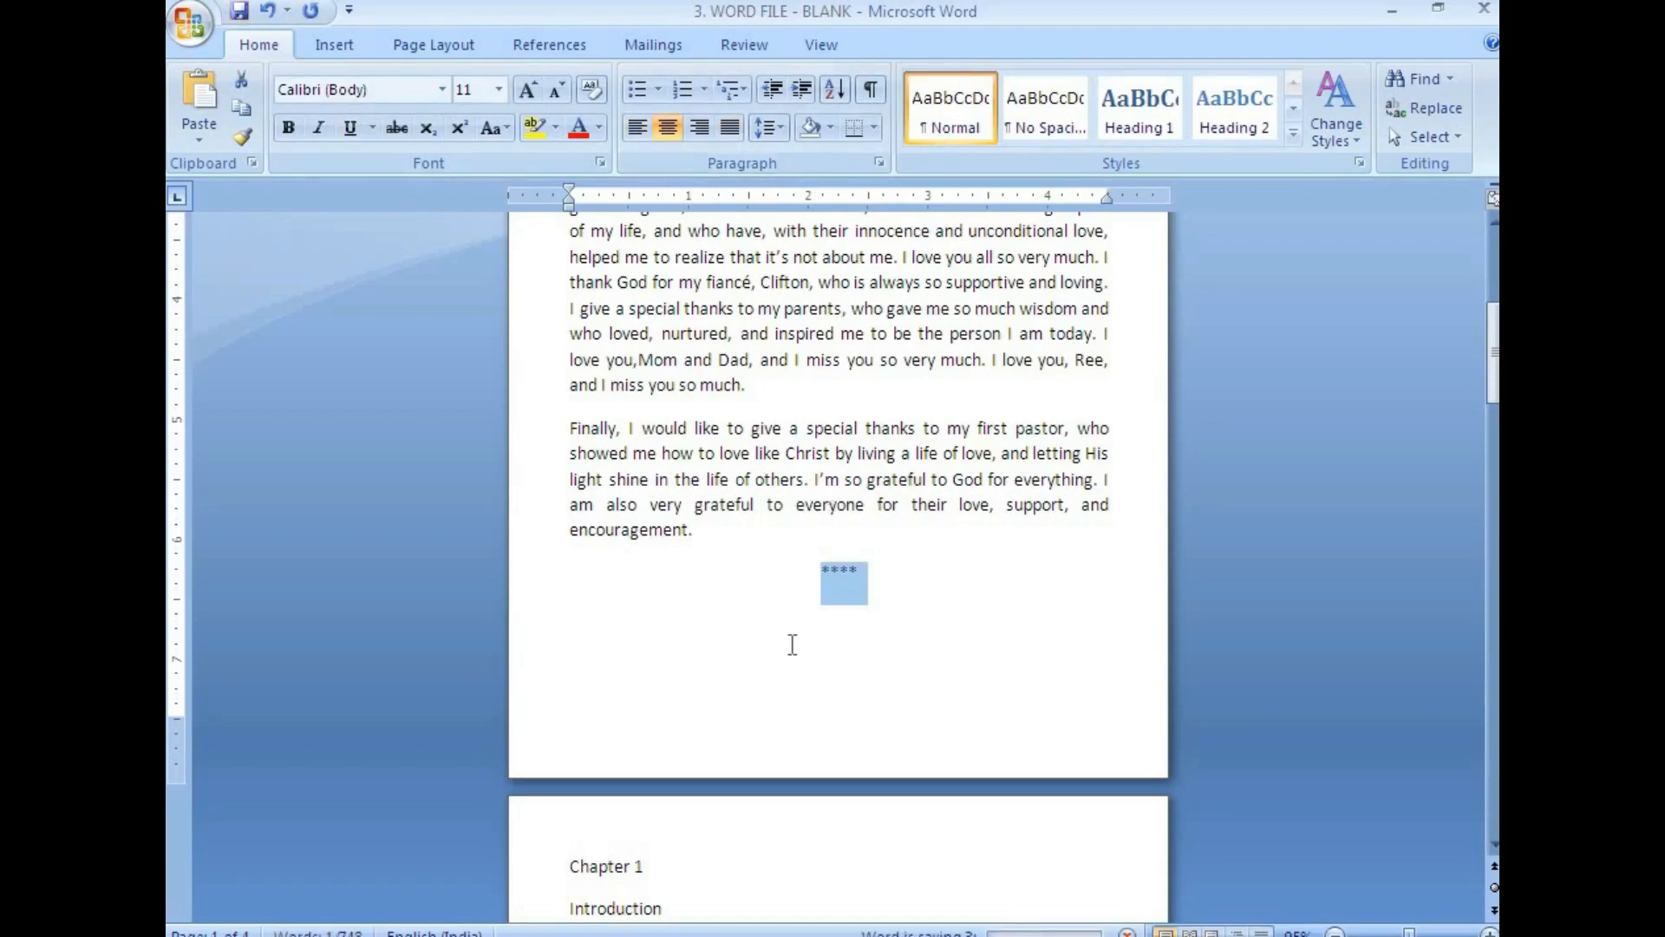
# Step: Center the Chapter 1 and Introduction headings
pyautogui.scroll(-3, 789, 747)
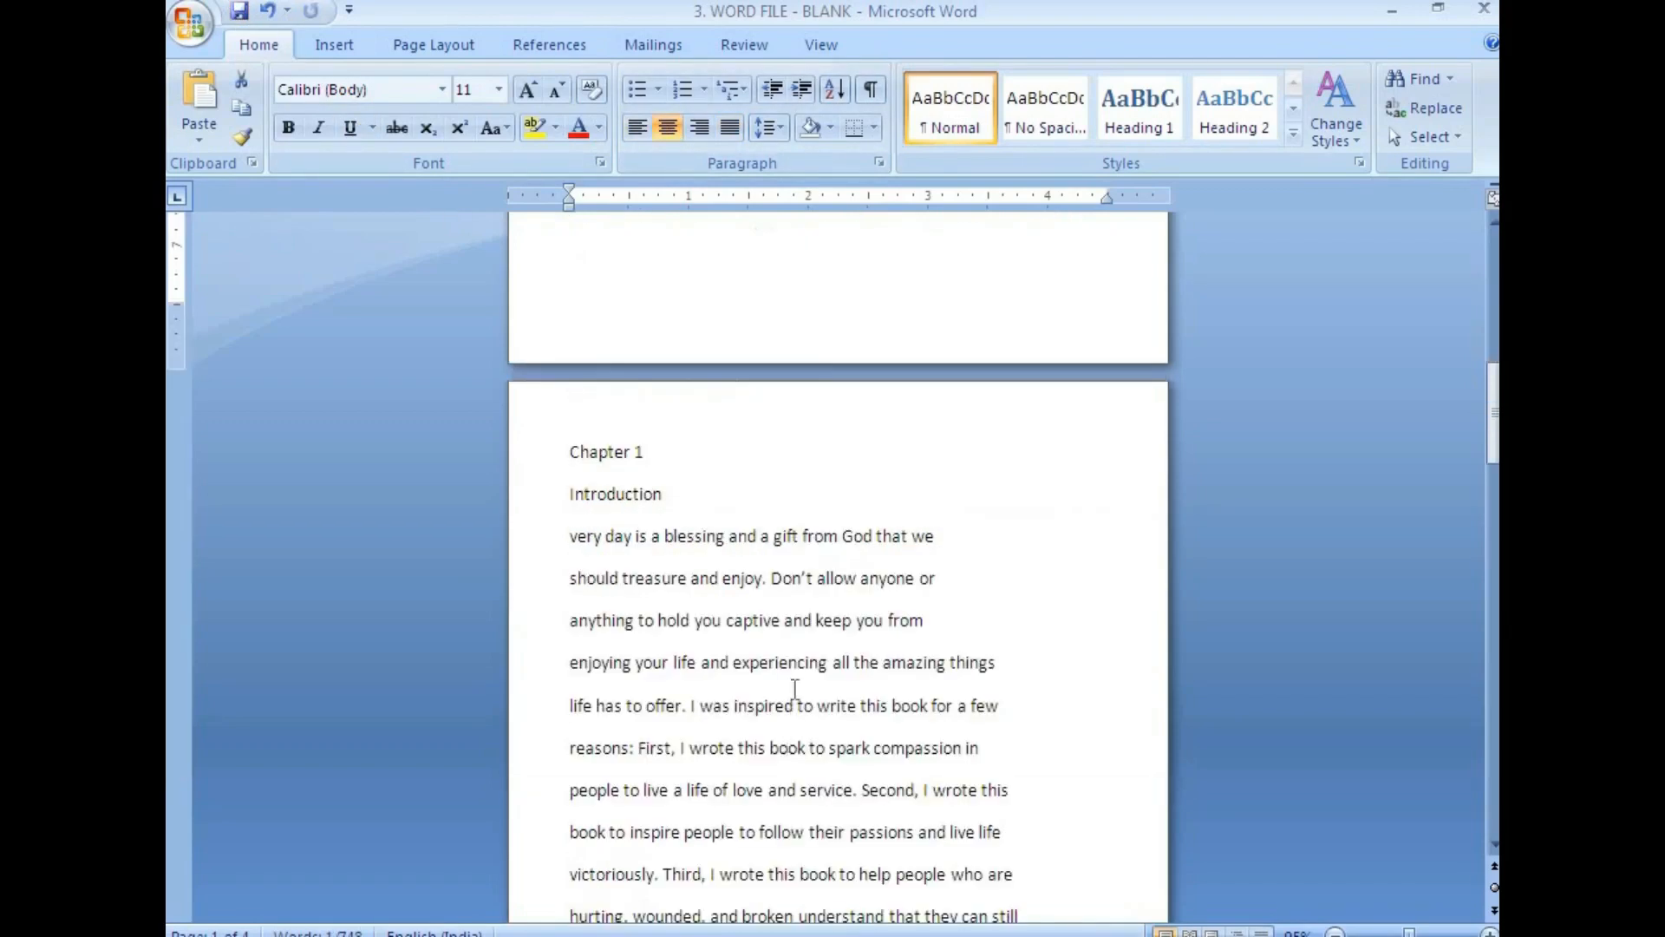
pyautogui.click(691, 494)
pyautogui.moveTo(561, 446); pyautogui.dragTo(691, 485)
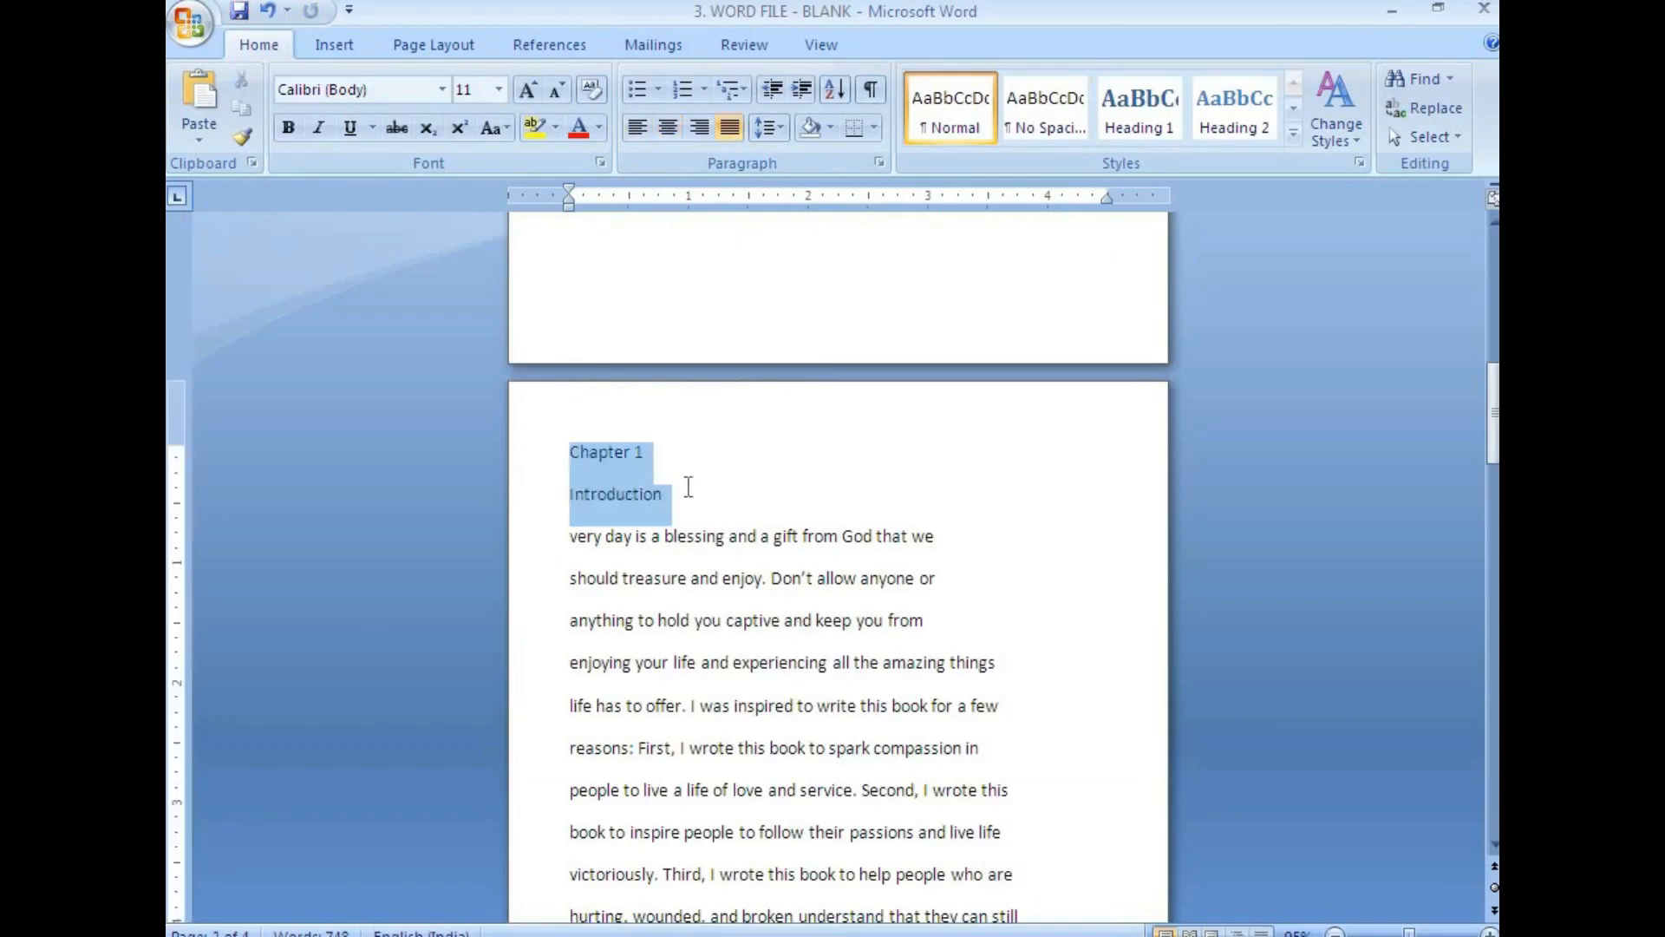
pyautogui.hotkey('ctrl', 'e')
# Step: Join the broken lines of the "very day is a blessing" passage into one paragraph ending with "heal mentally and emotionally."
pyautogui.click(1031, 532)
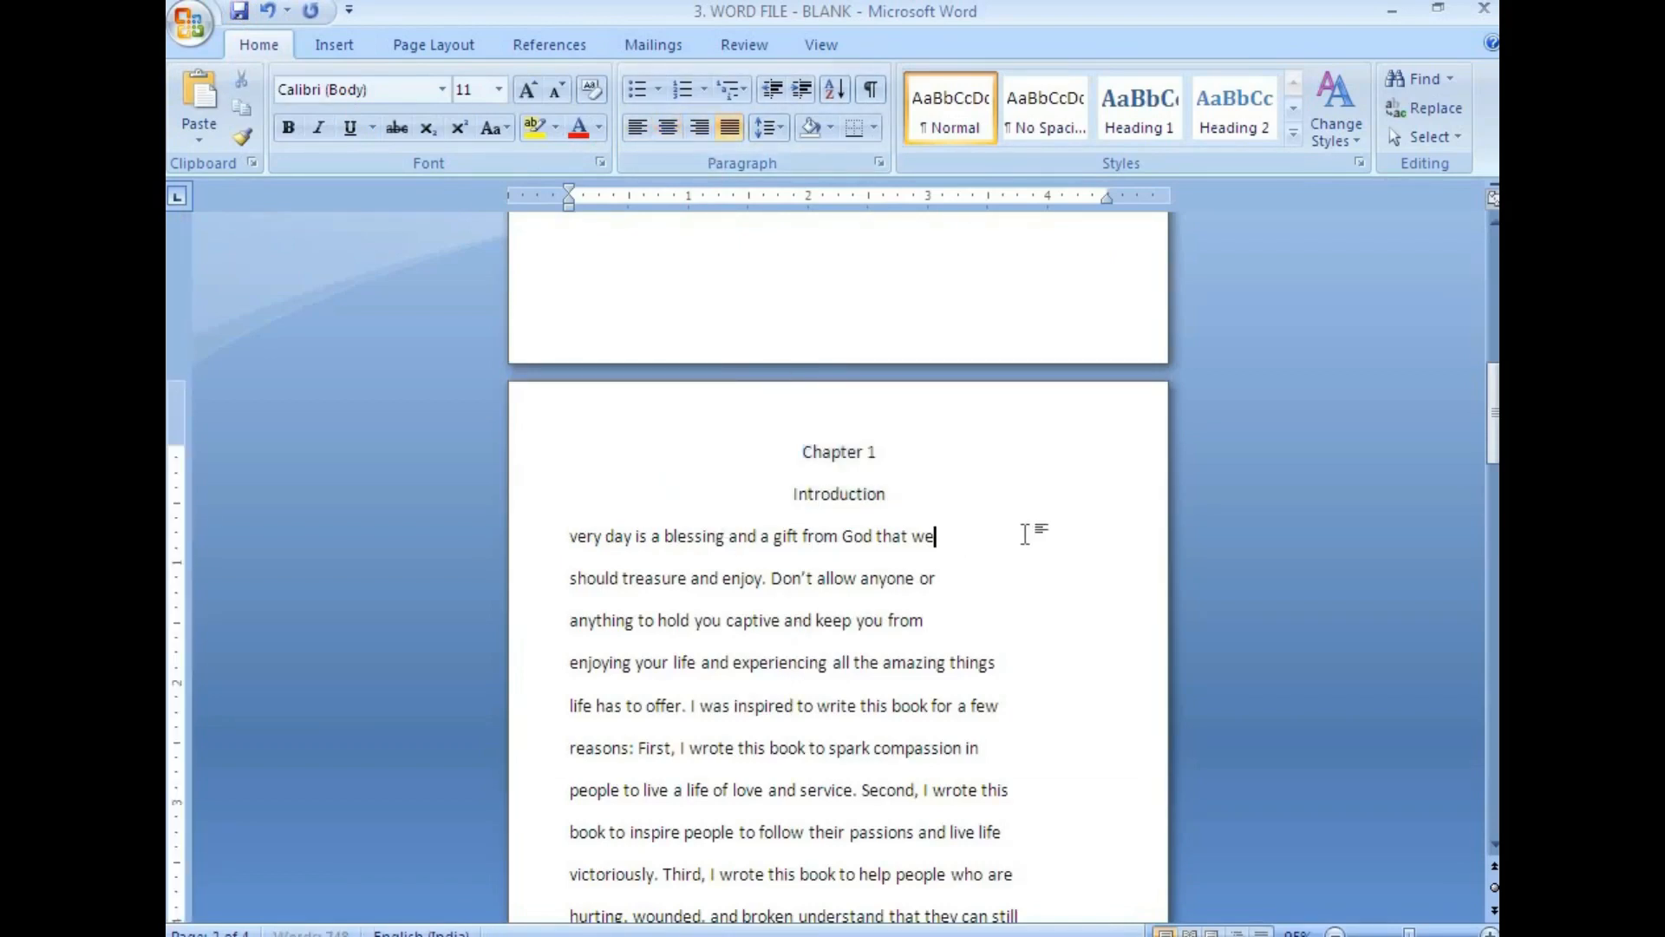
pyautogui.press('Delete')
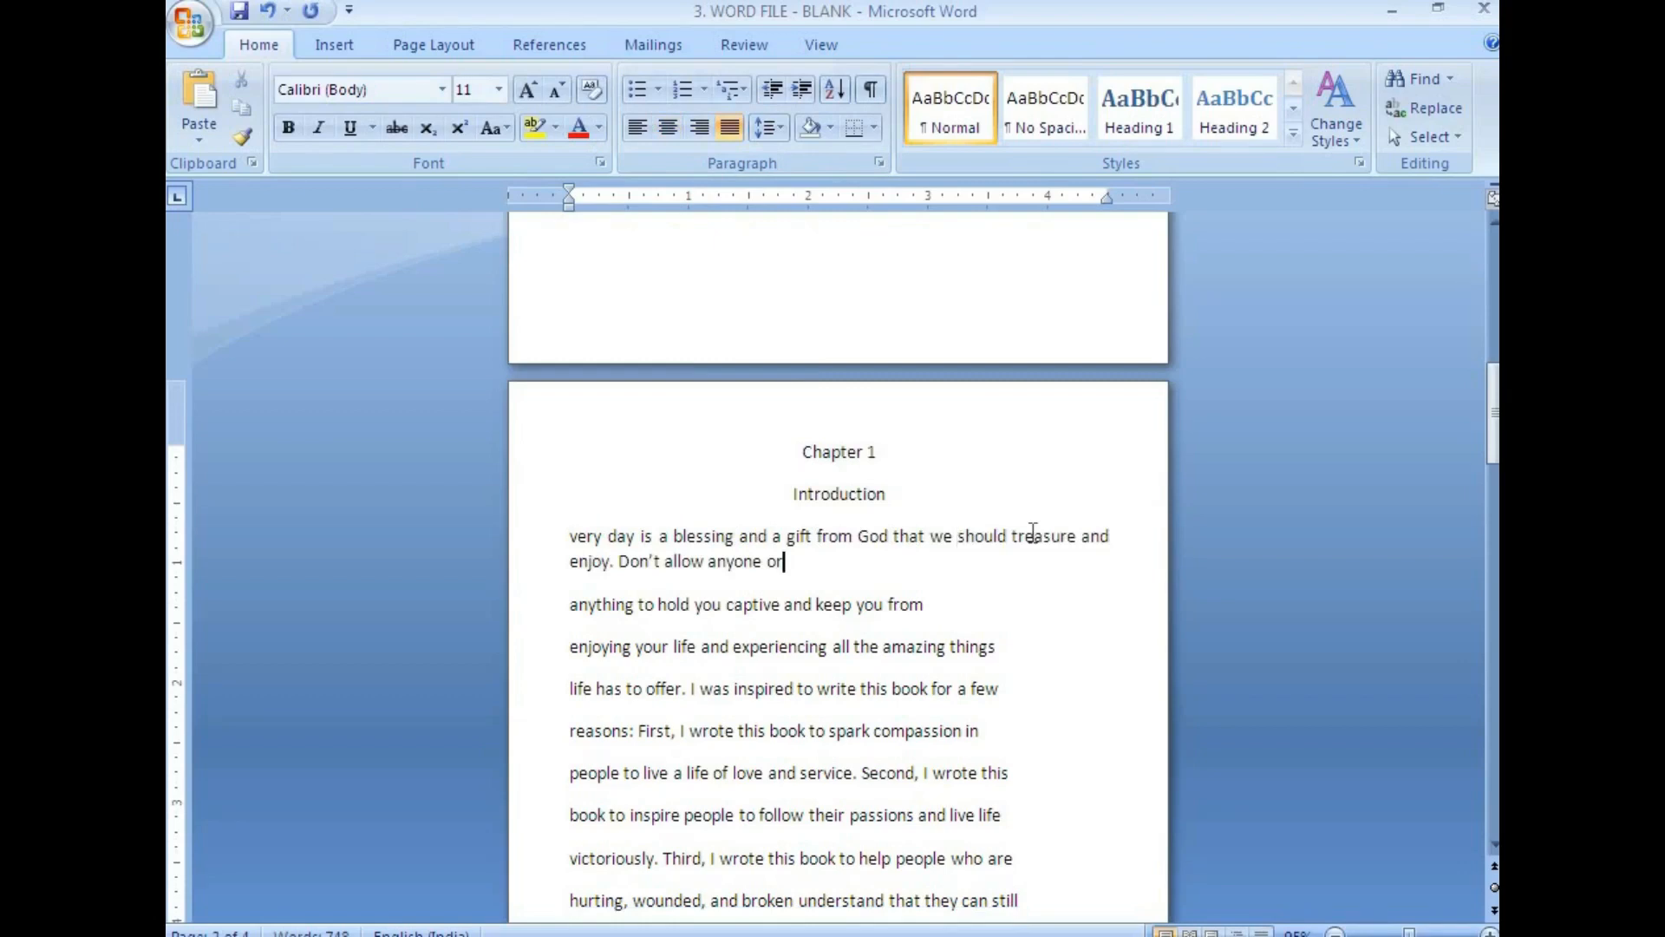
pyautogui.press('Delete')
pyautogui.press('Down')
pyautogui.press('Delete')
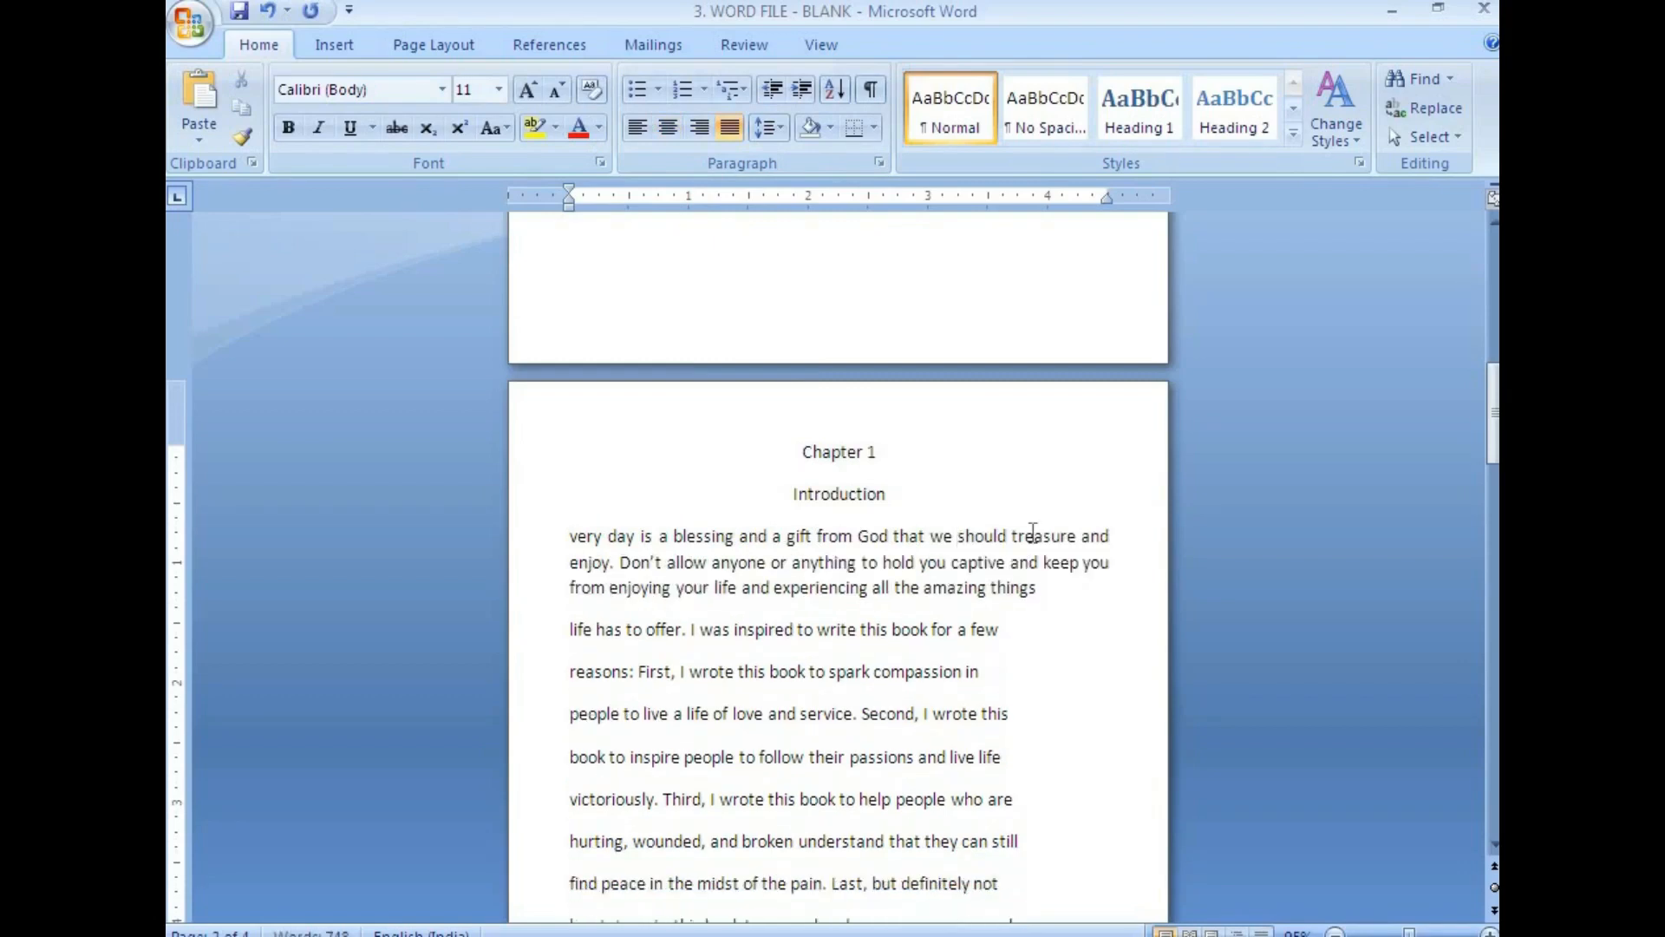
pyautogui.press('Delete')
pyautogui.press('Down')
pyautogui.press('Delete')
pyautogui.press('Down')
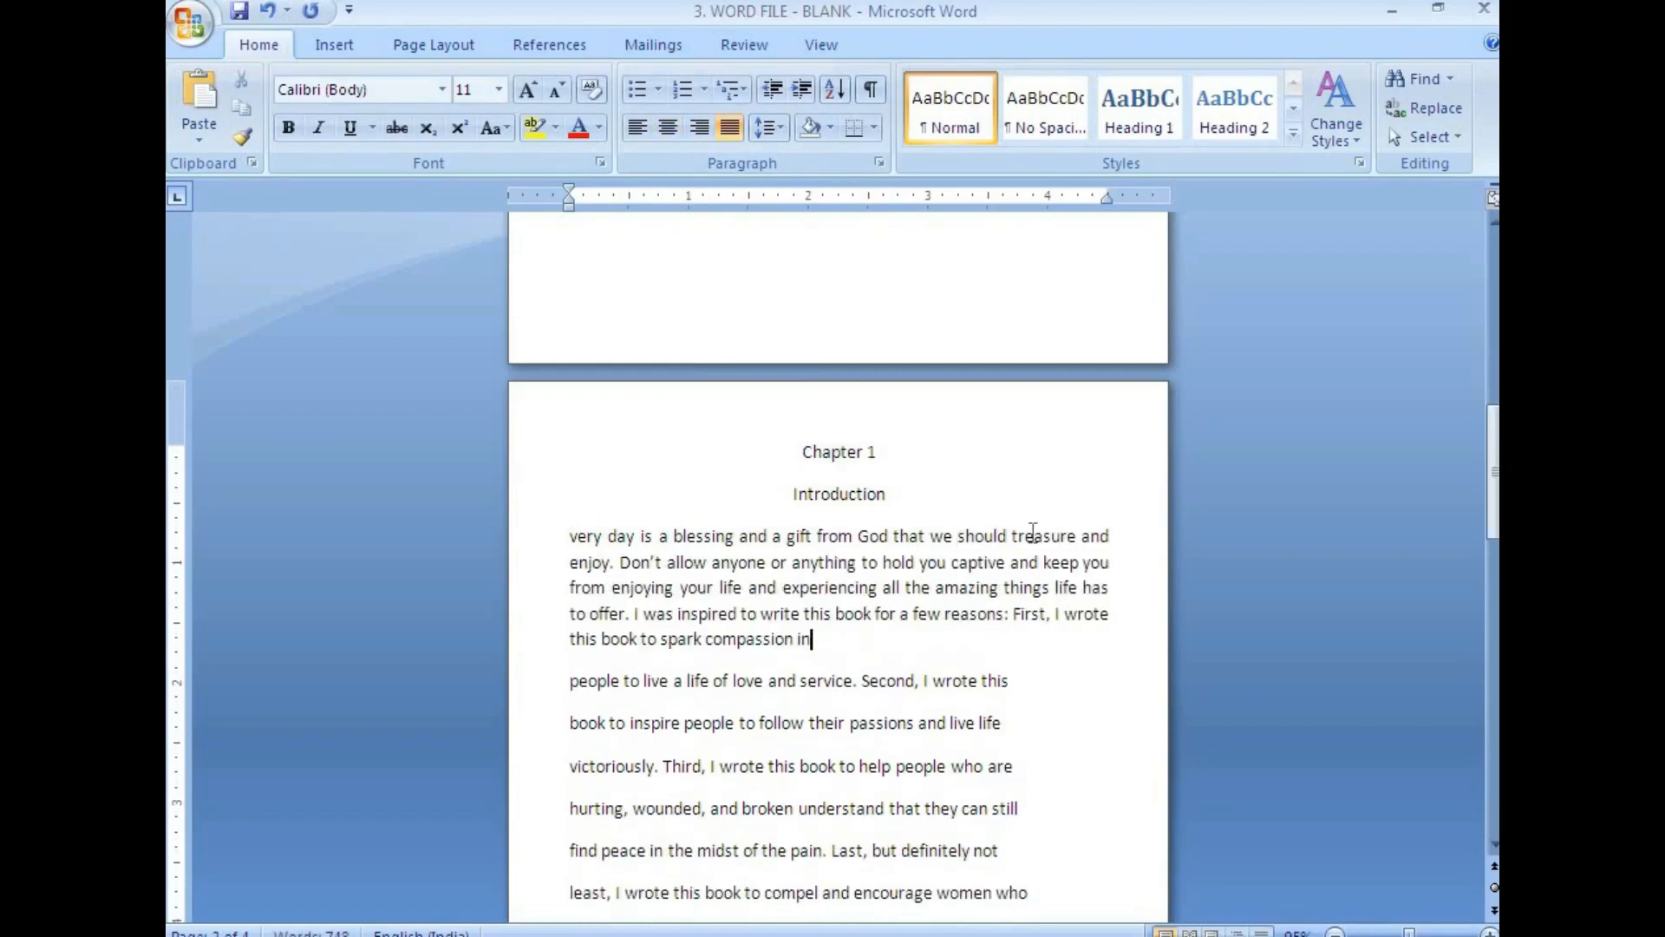
pyautogui.press('Delete')
pyautogui.press('Delete')
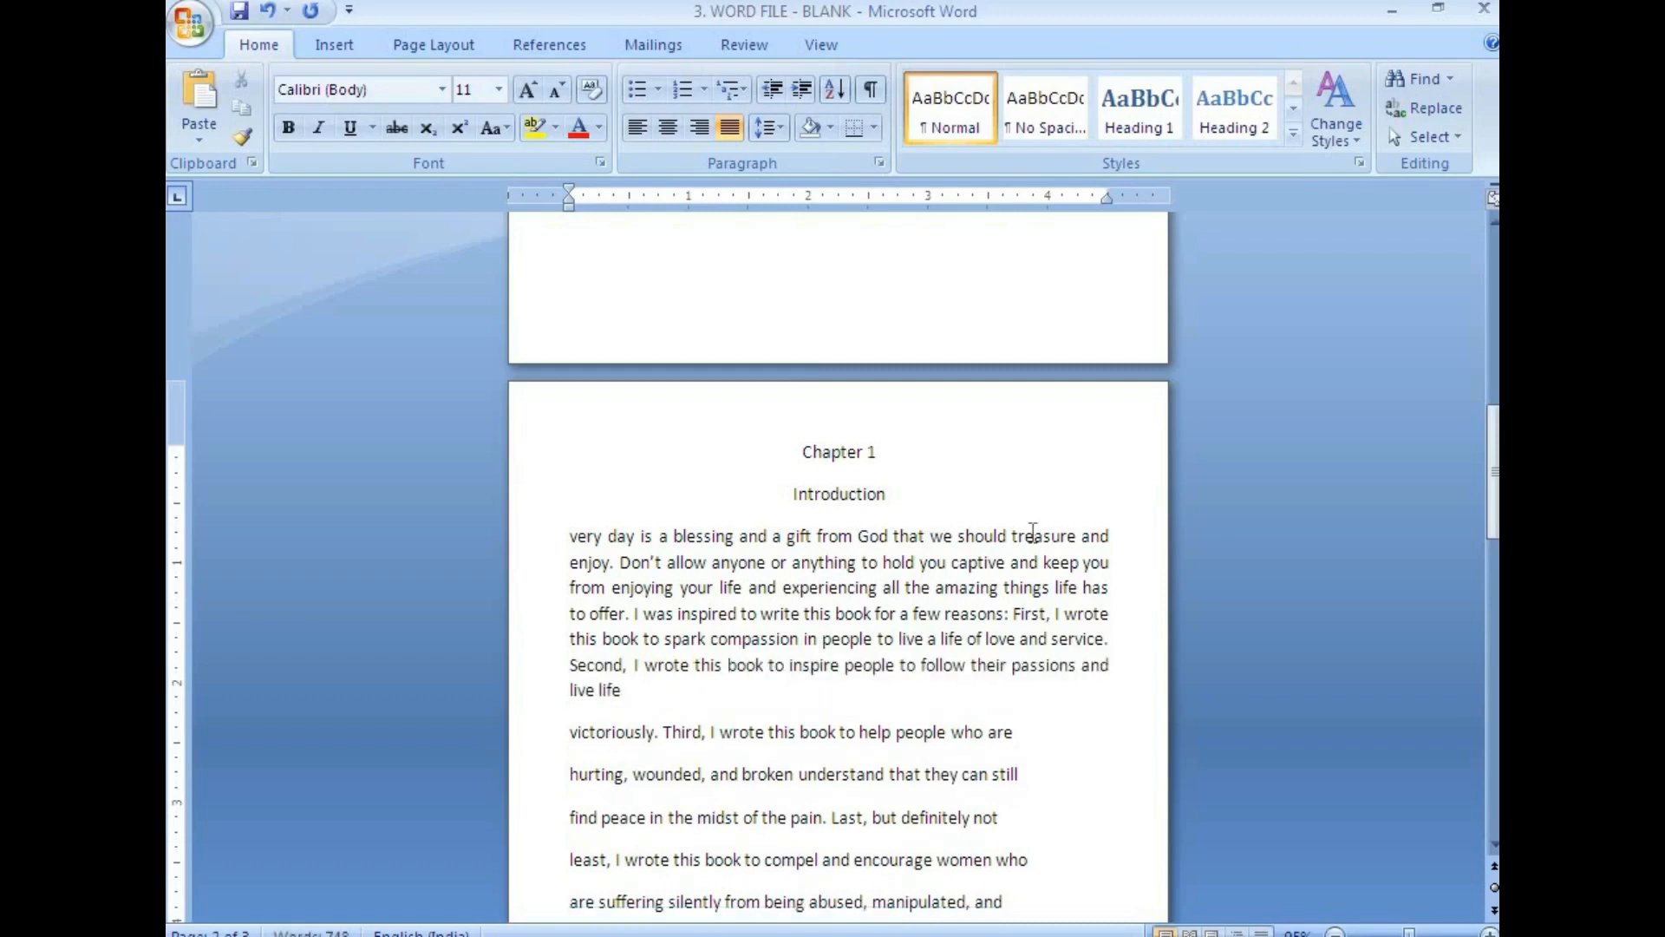
pyautogui.press('Delete')
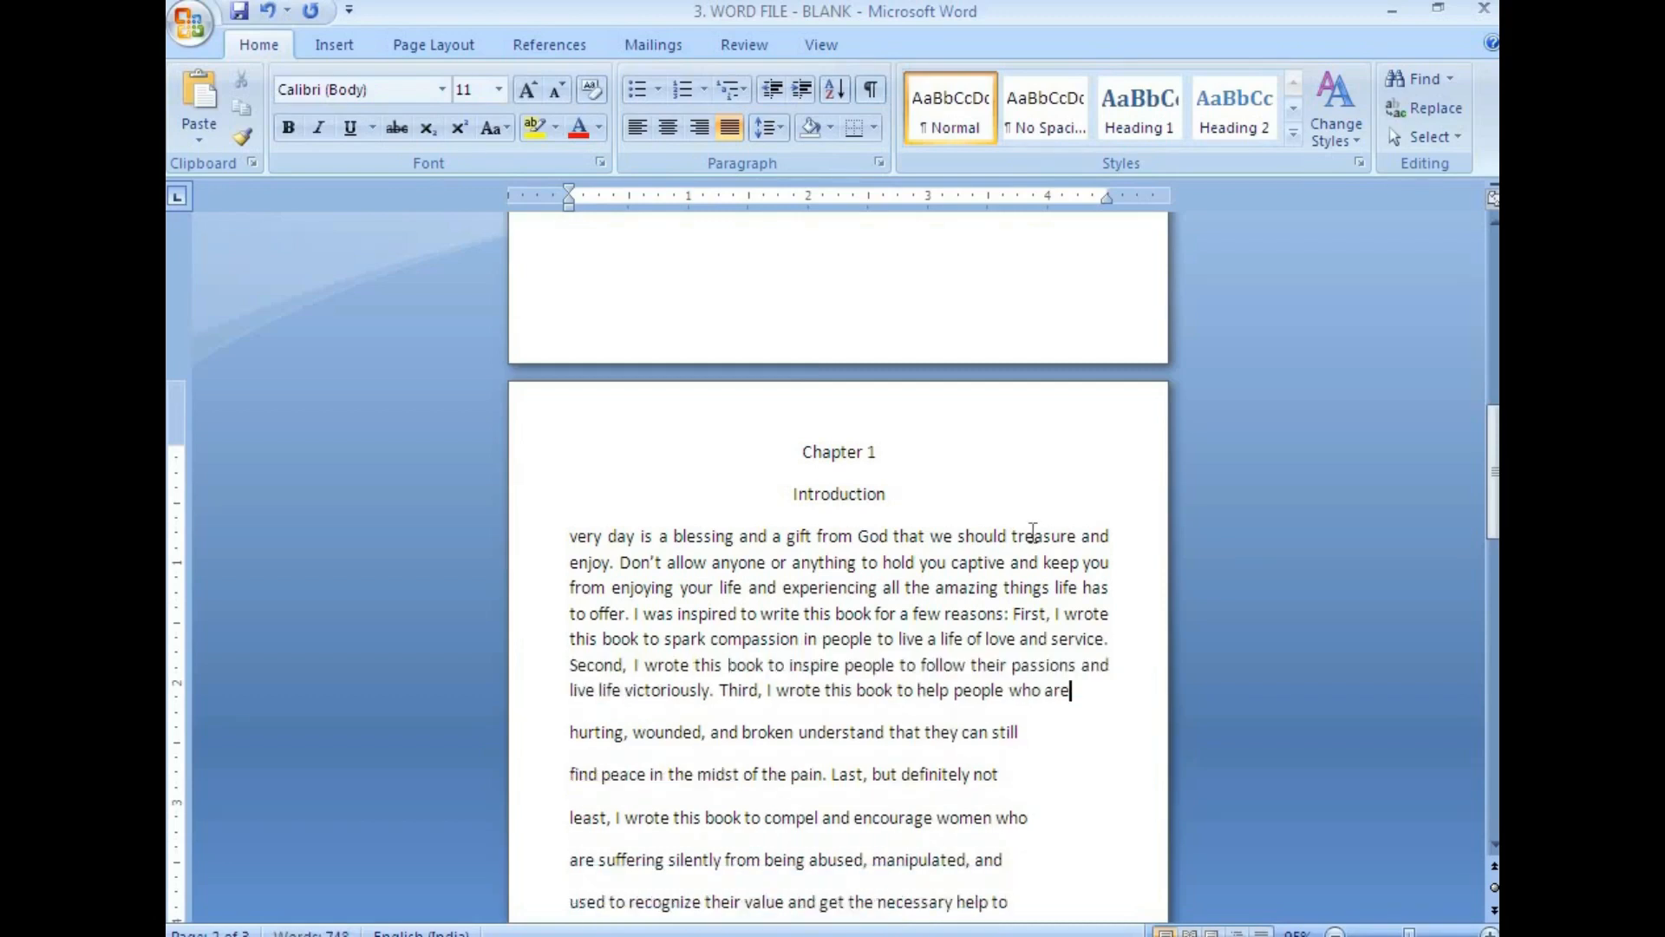
pyautogui.press('Delete')
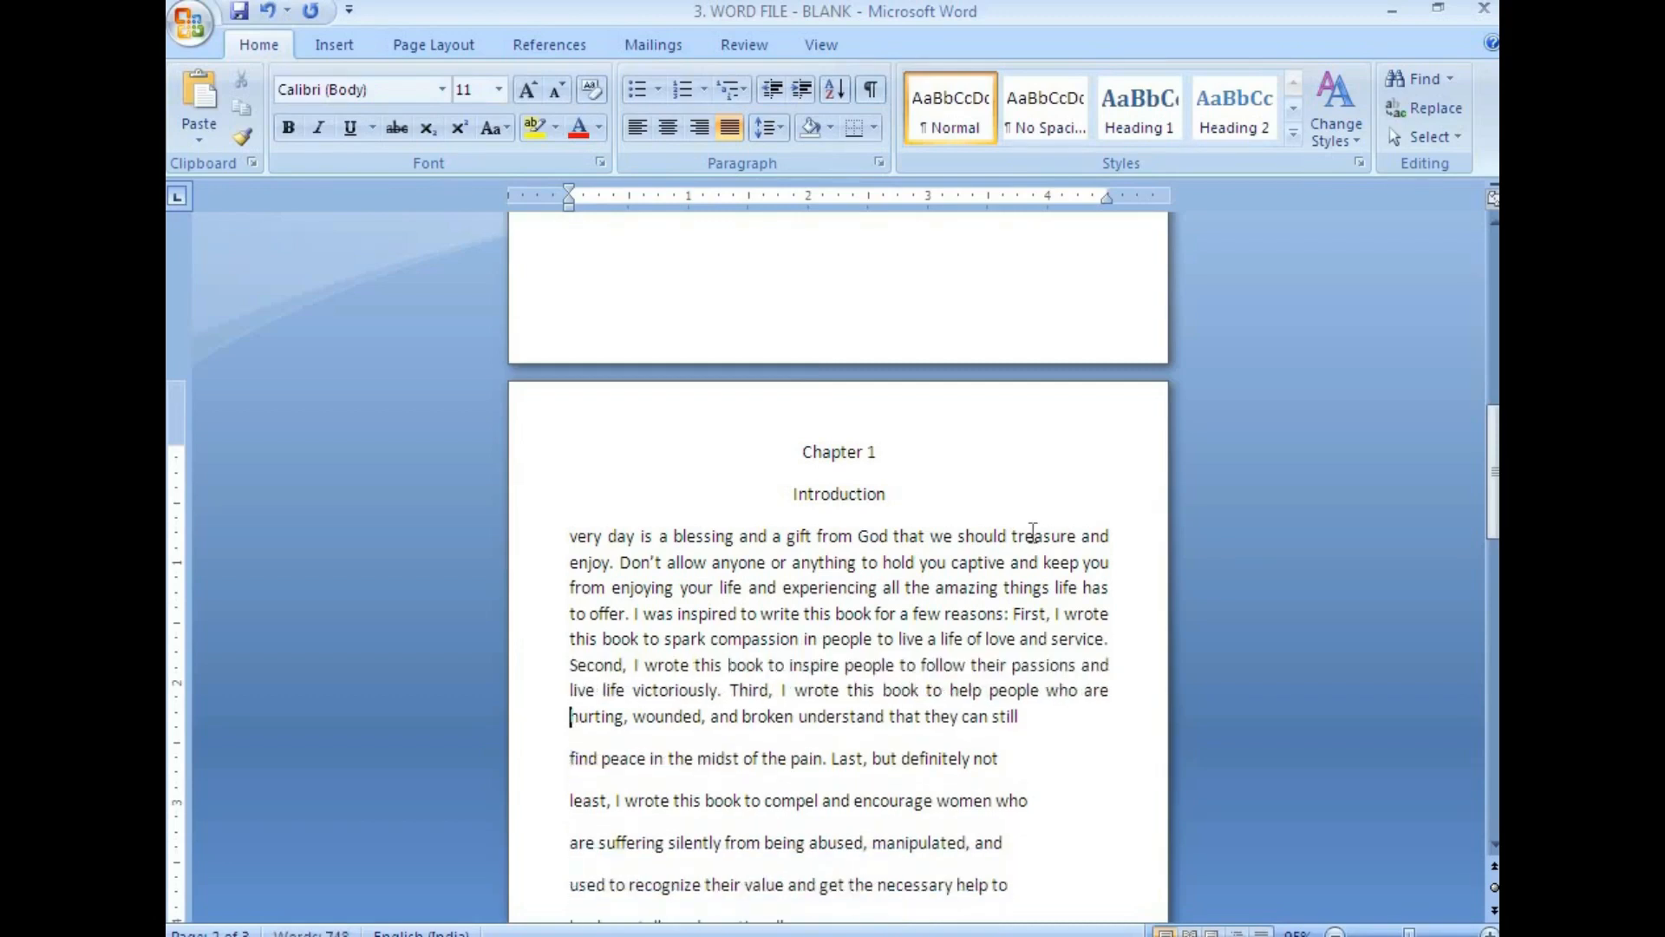
pyautogui.press('Delete')
pyautogui.press('Delete')
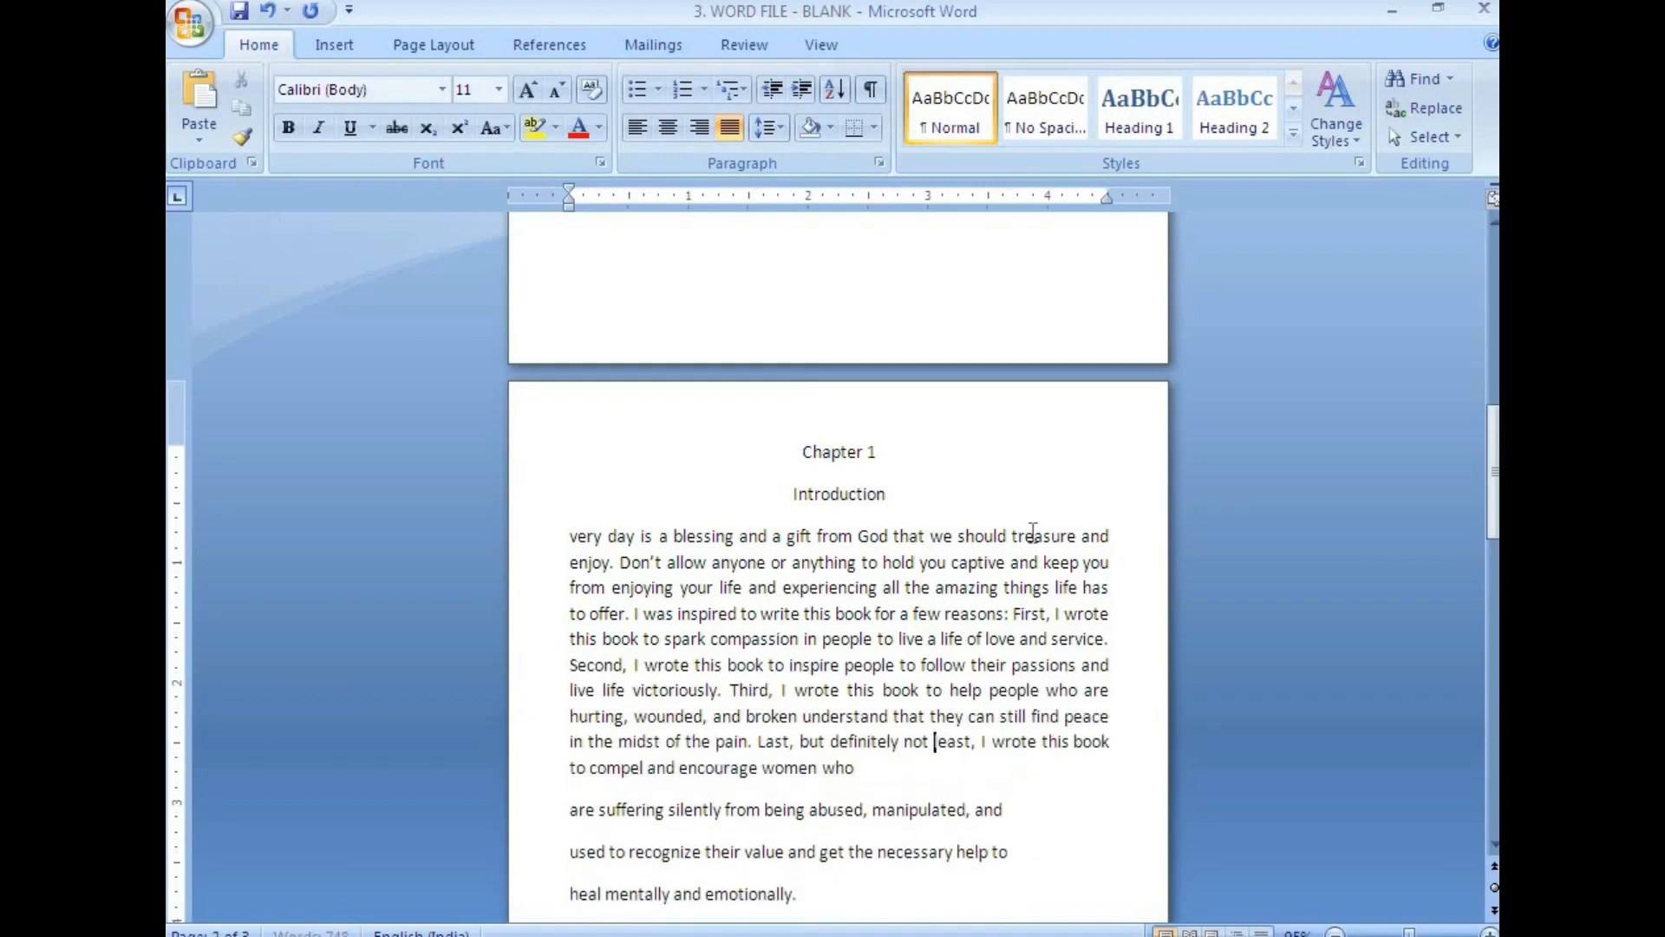
pyautogui.press('Delete')
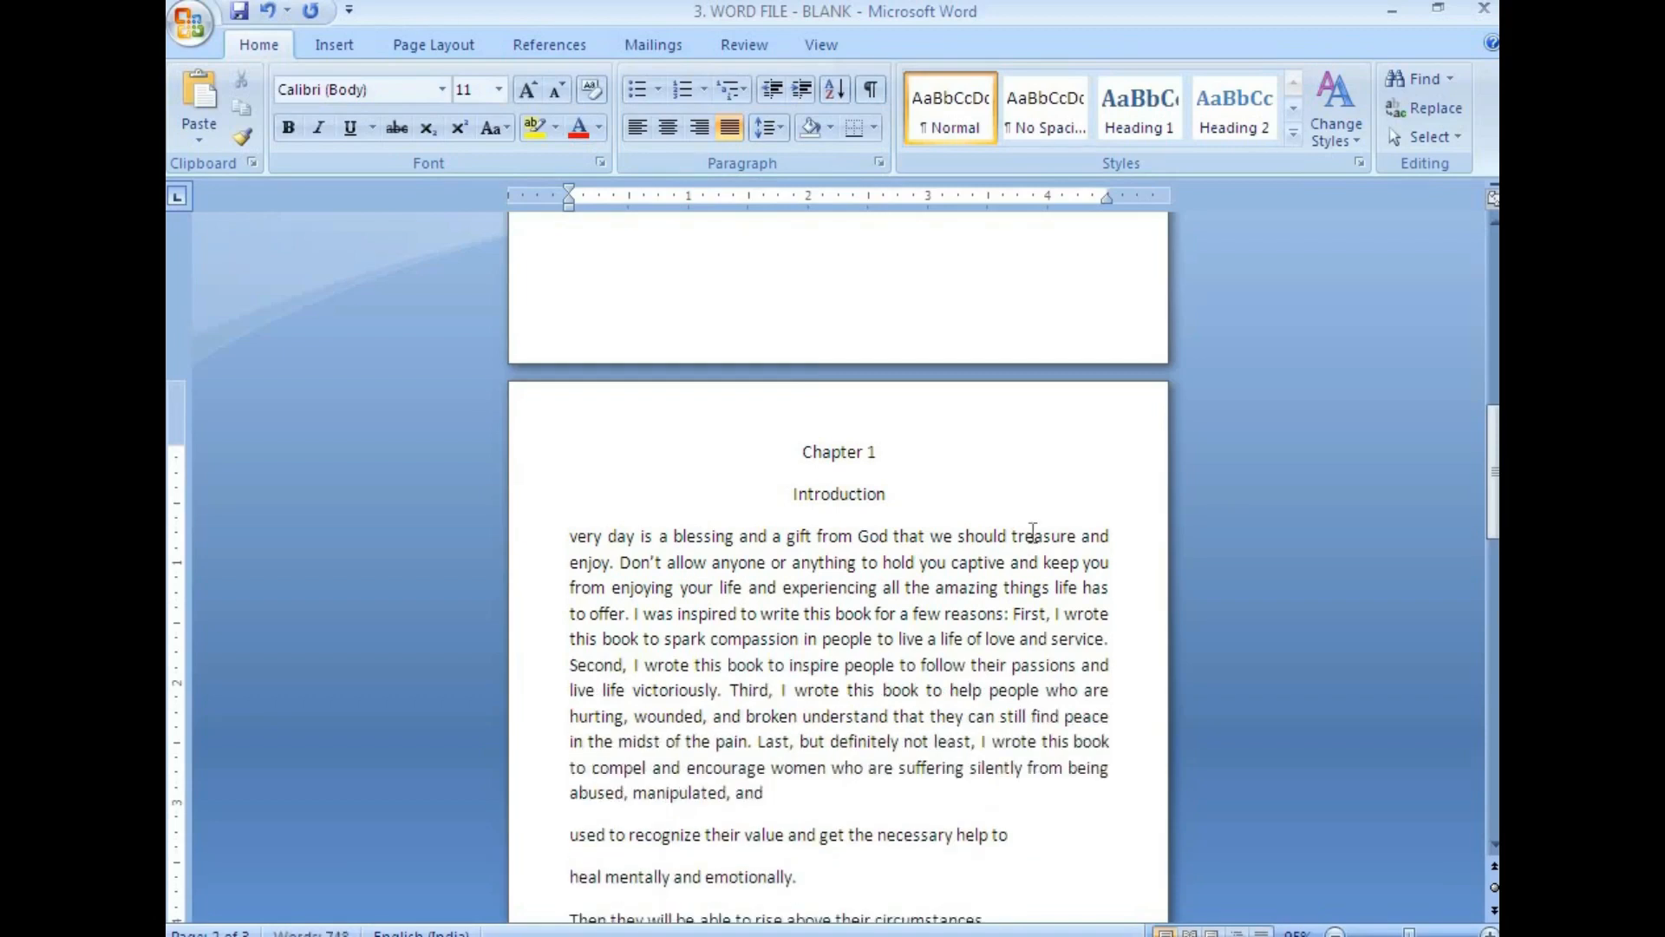
pyautogui.press('Delete')
pyautogui.press('Delete')
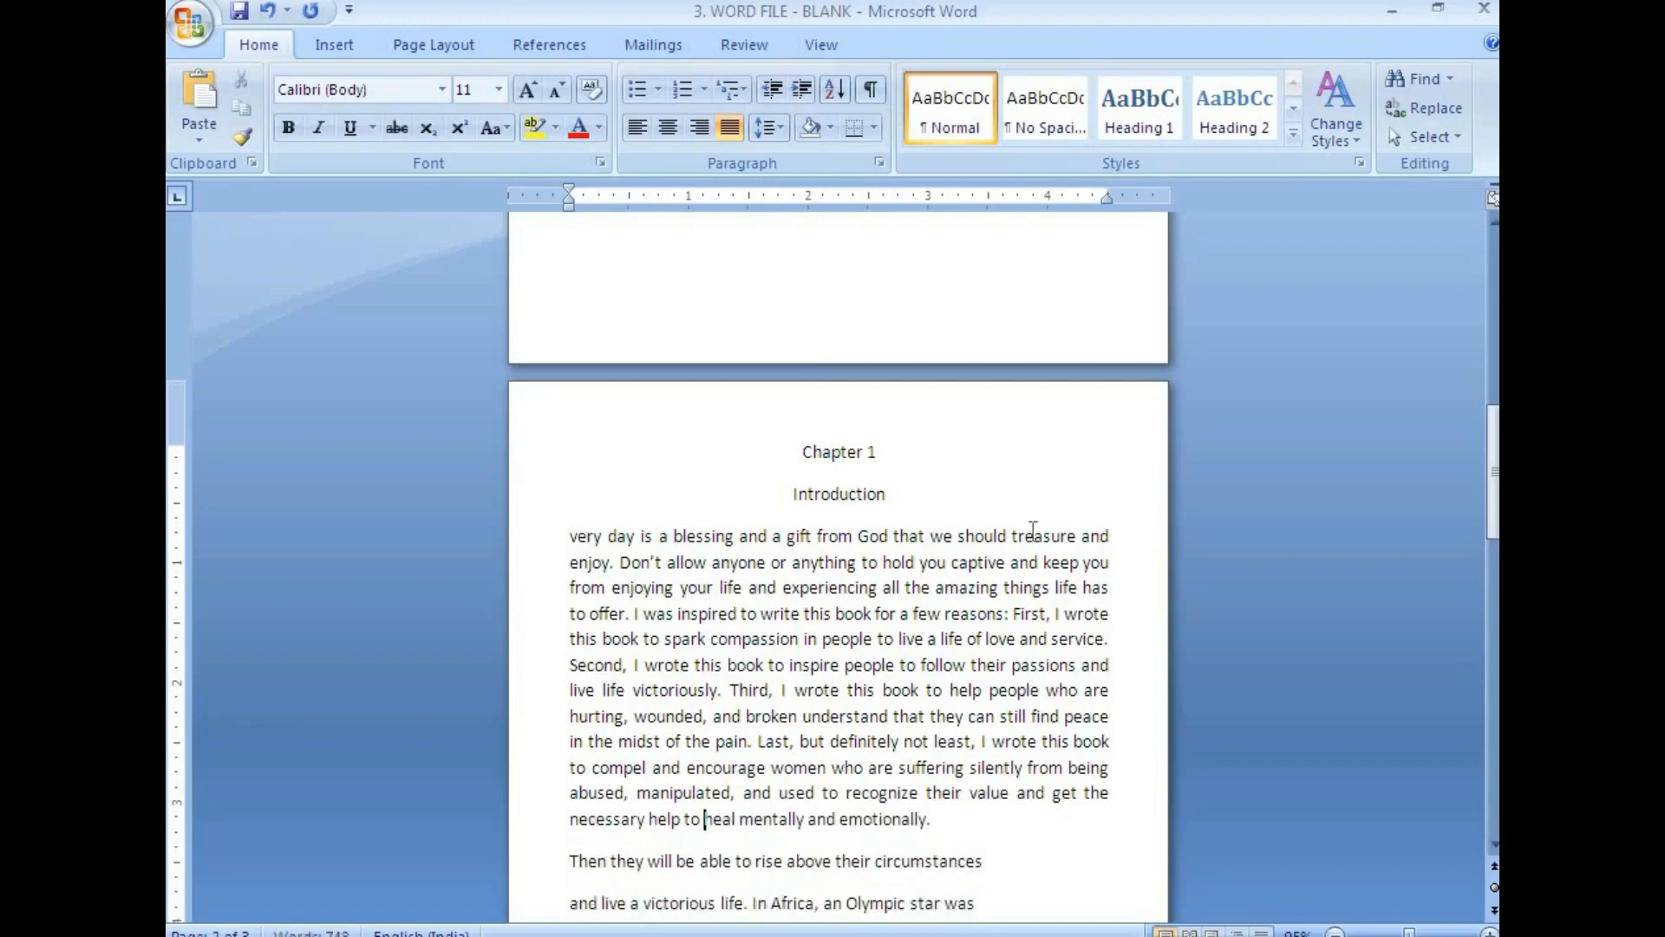
# Step: Join the broken lines of the paragraph starting "Then they will be able to rise" through "an NFL football player shot his"
pyautogui.scroll(-3, 1032, 530)
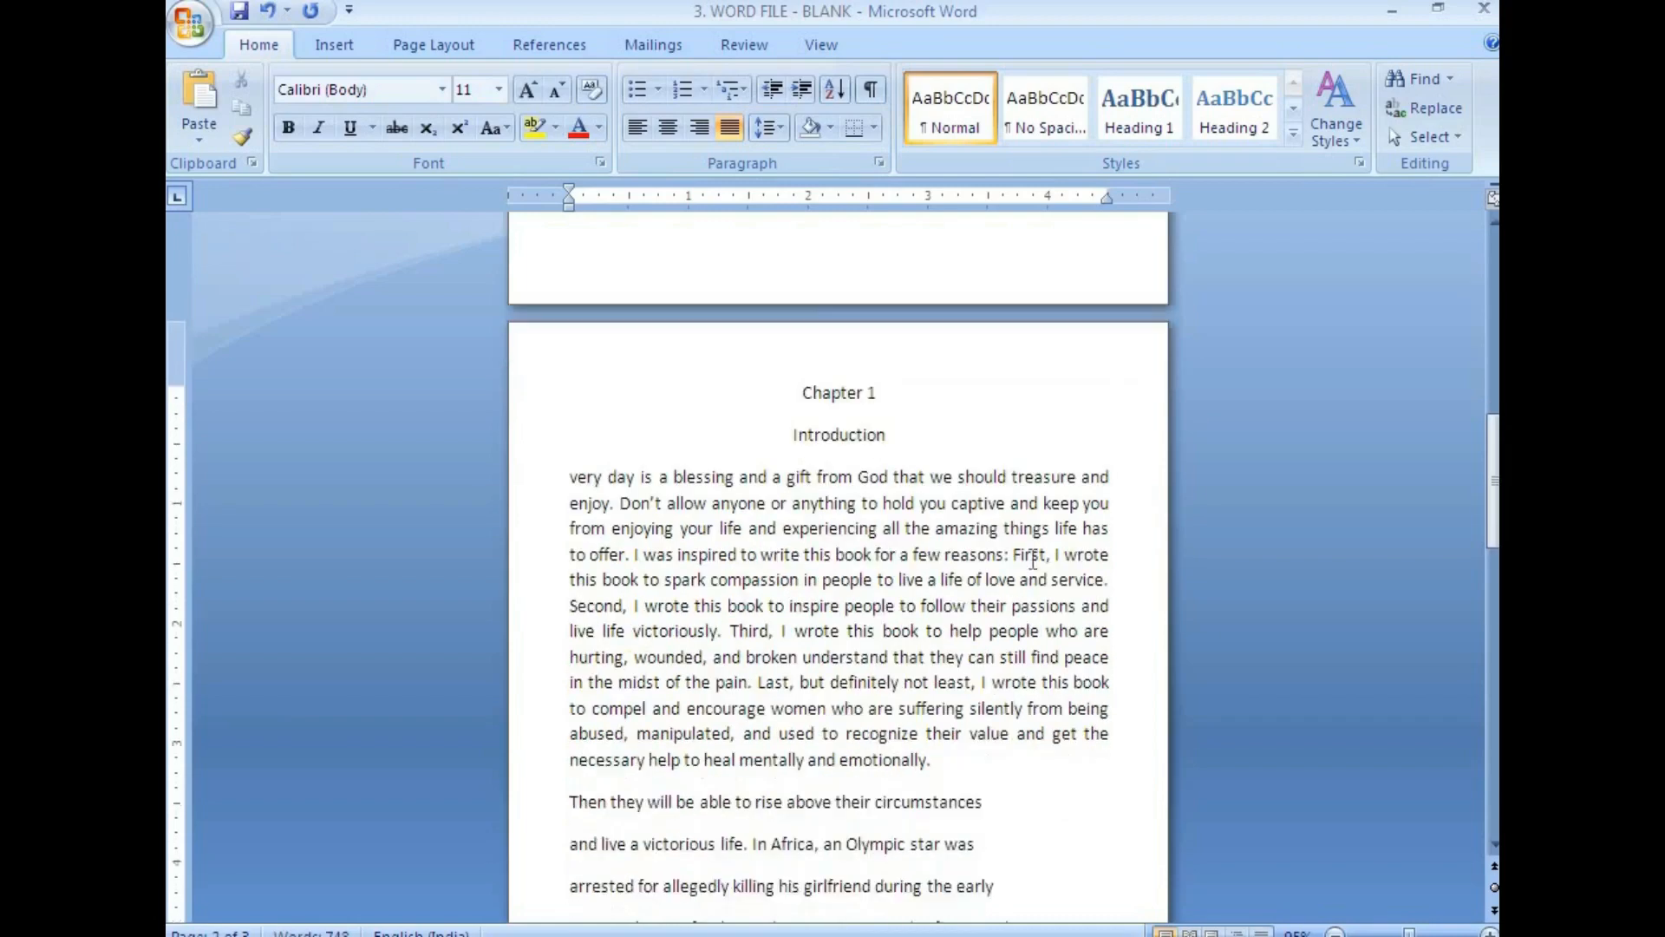
pyautogui.click(1006, 685)
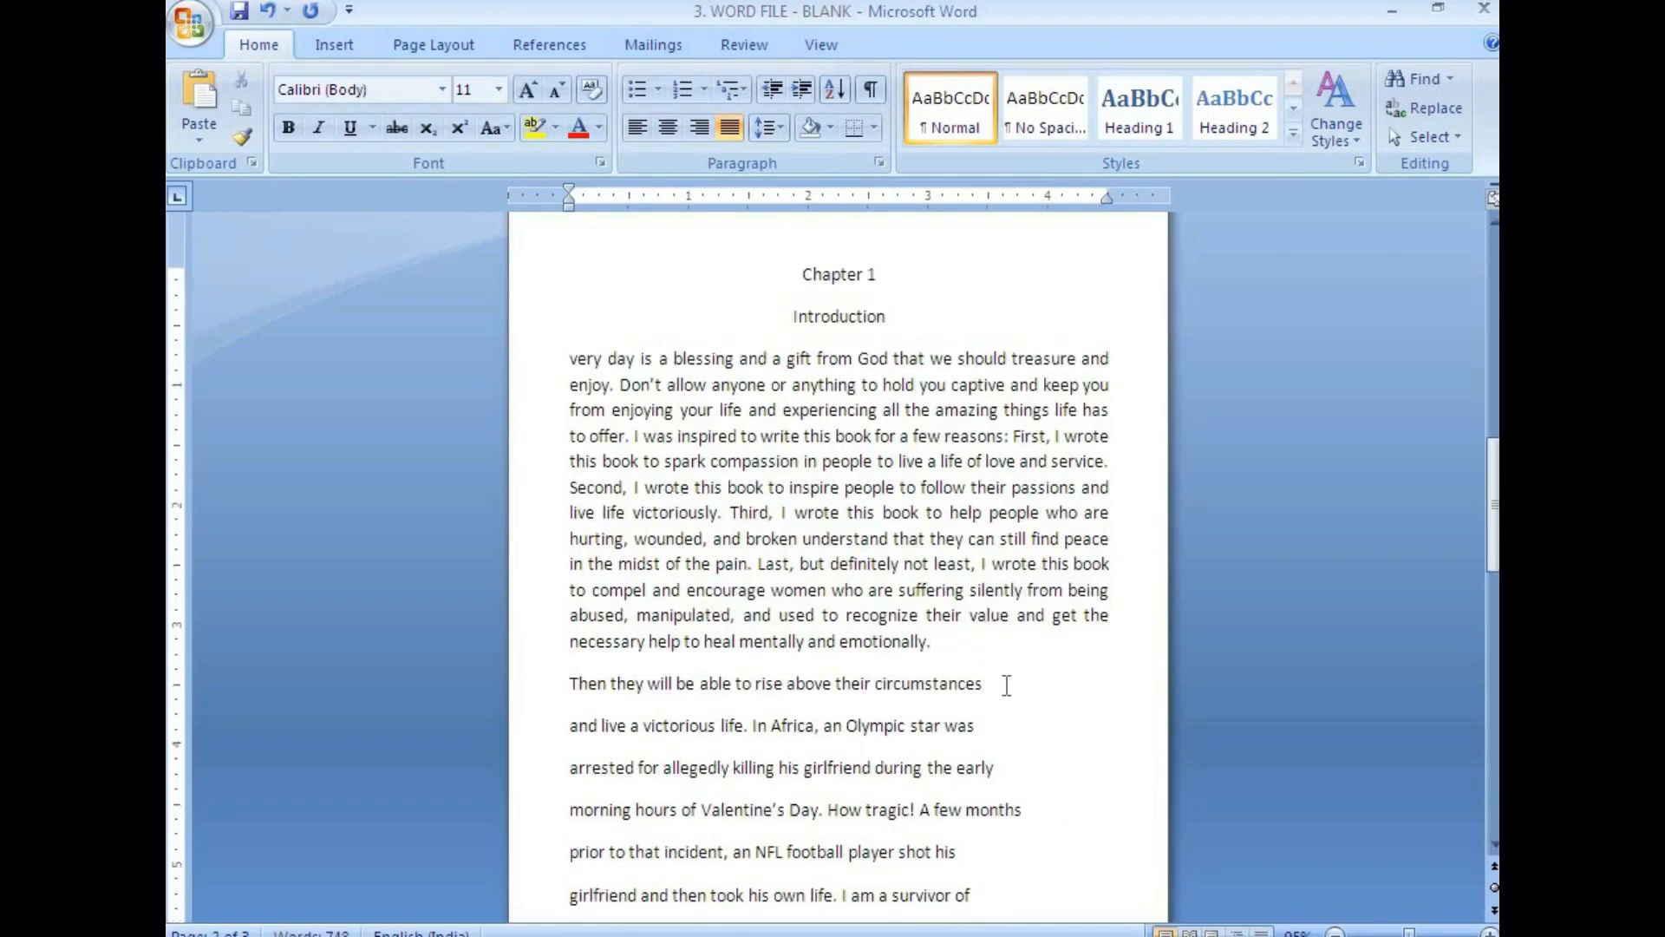
pyautogui.press('Delete')
pyautogui.press('Delete')
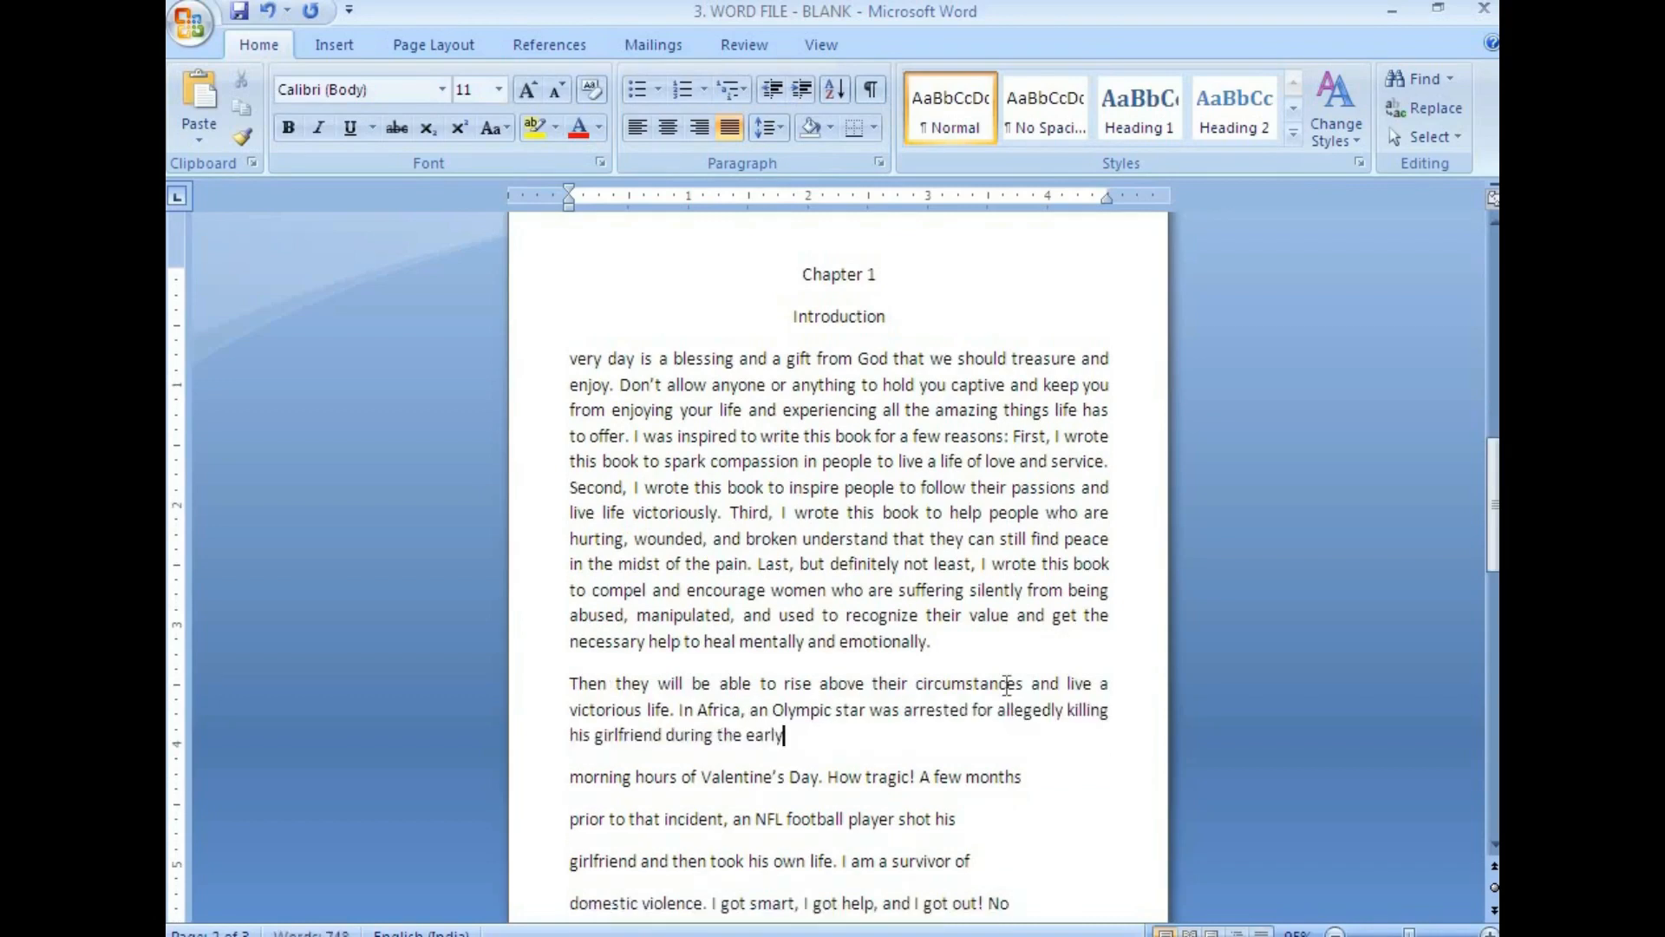
pyautogui.press('Delete')
pyautogui.press('Delete')
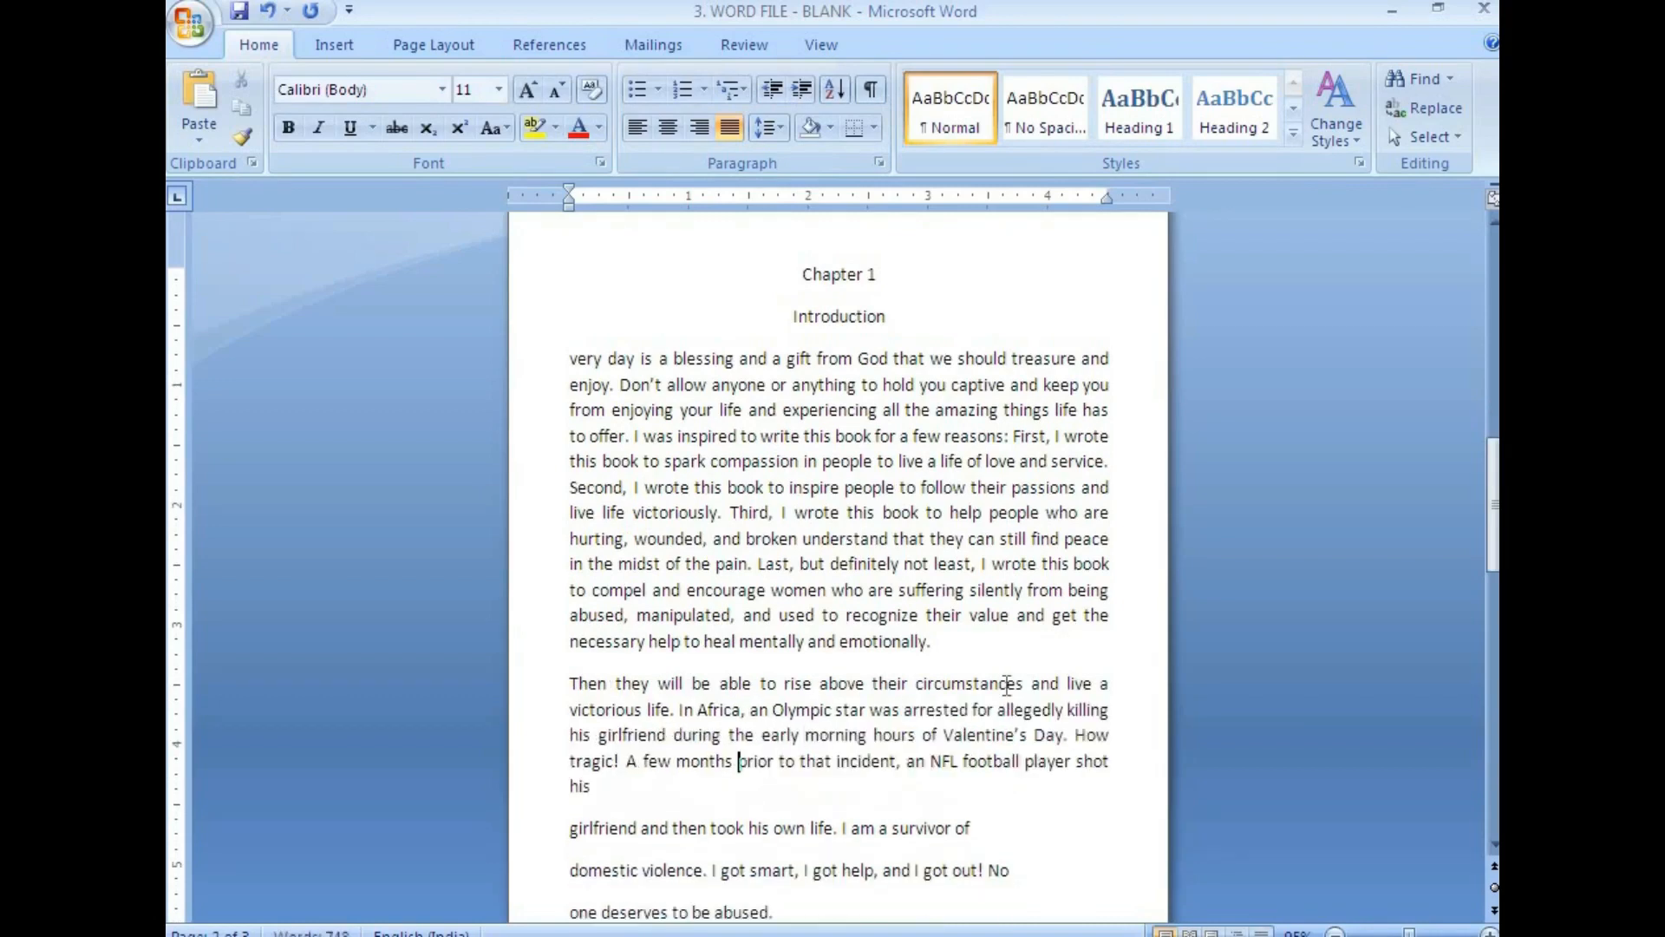
# Step: Join the broken lines of the Introduction paragraph starting "Then they will be able" into one continuous paragraph ending with "abused."
pyautogui.press('Down')
pyautogui.press('Delete')
pyautogui.press('End')
pyautogui.press('Delete')
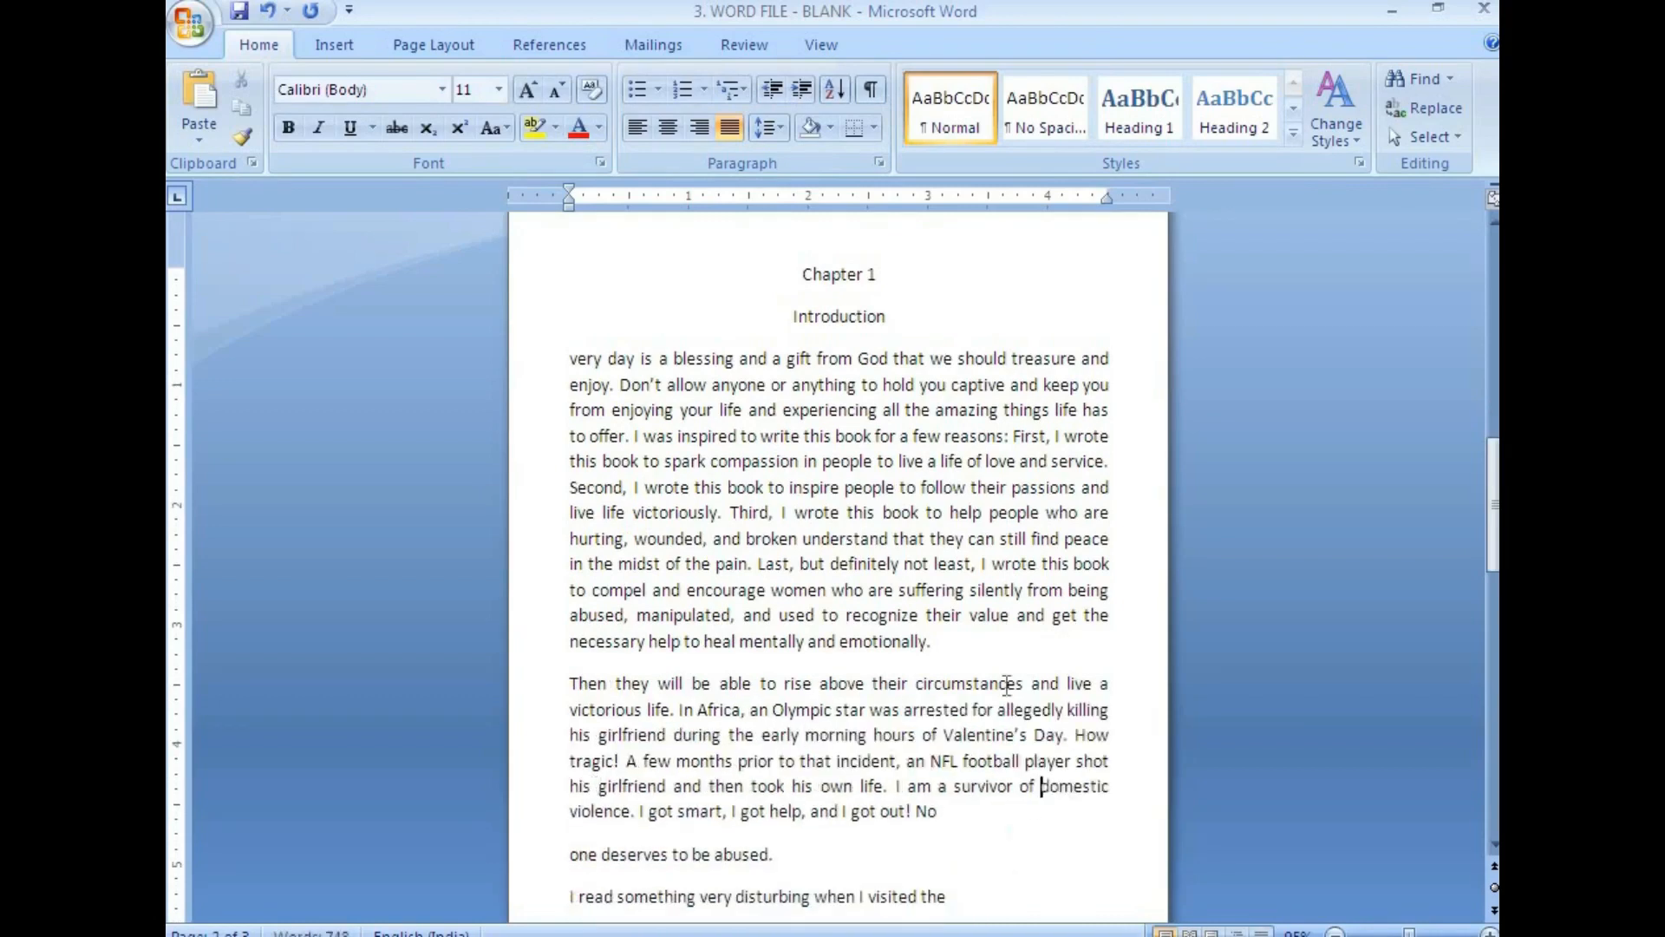
pyautogui.press('Down')
pyautogui.press('Delete')
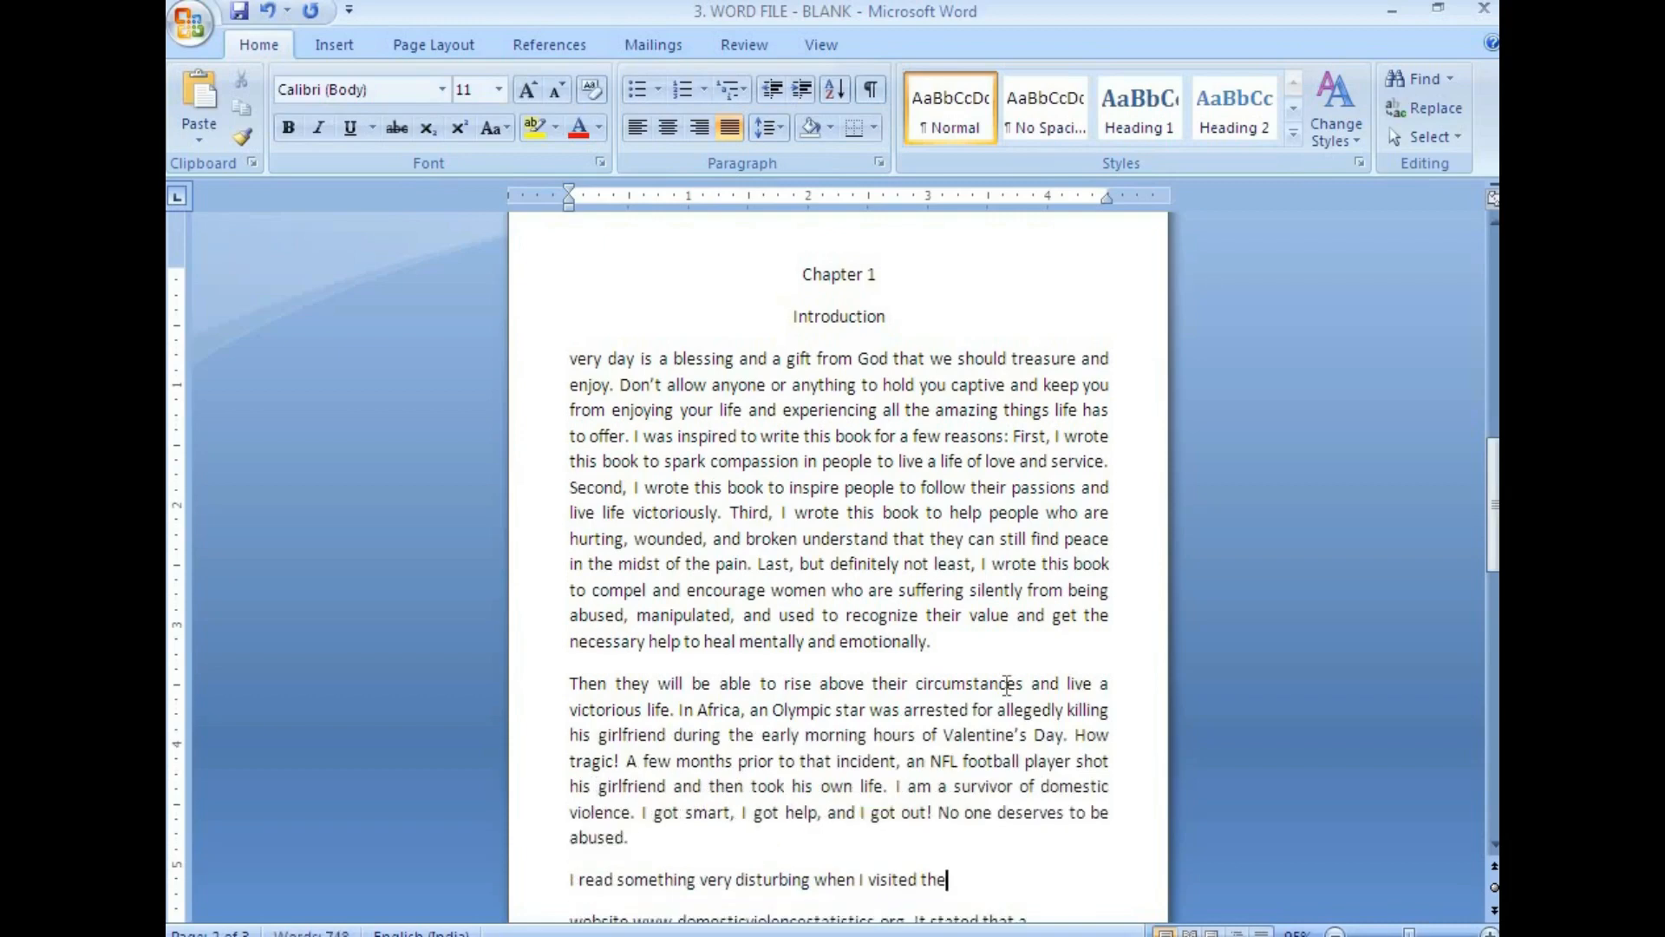
# Step: Join the broken lines from "I read something very disturbing" through "Studies" into one continuous paragraph
pyautogui.press('Delete')
pyautogui.press('End')
pyautogui.press('Delete')
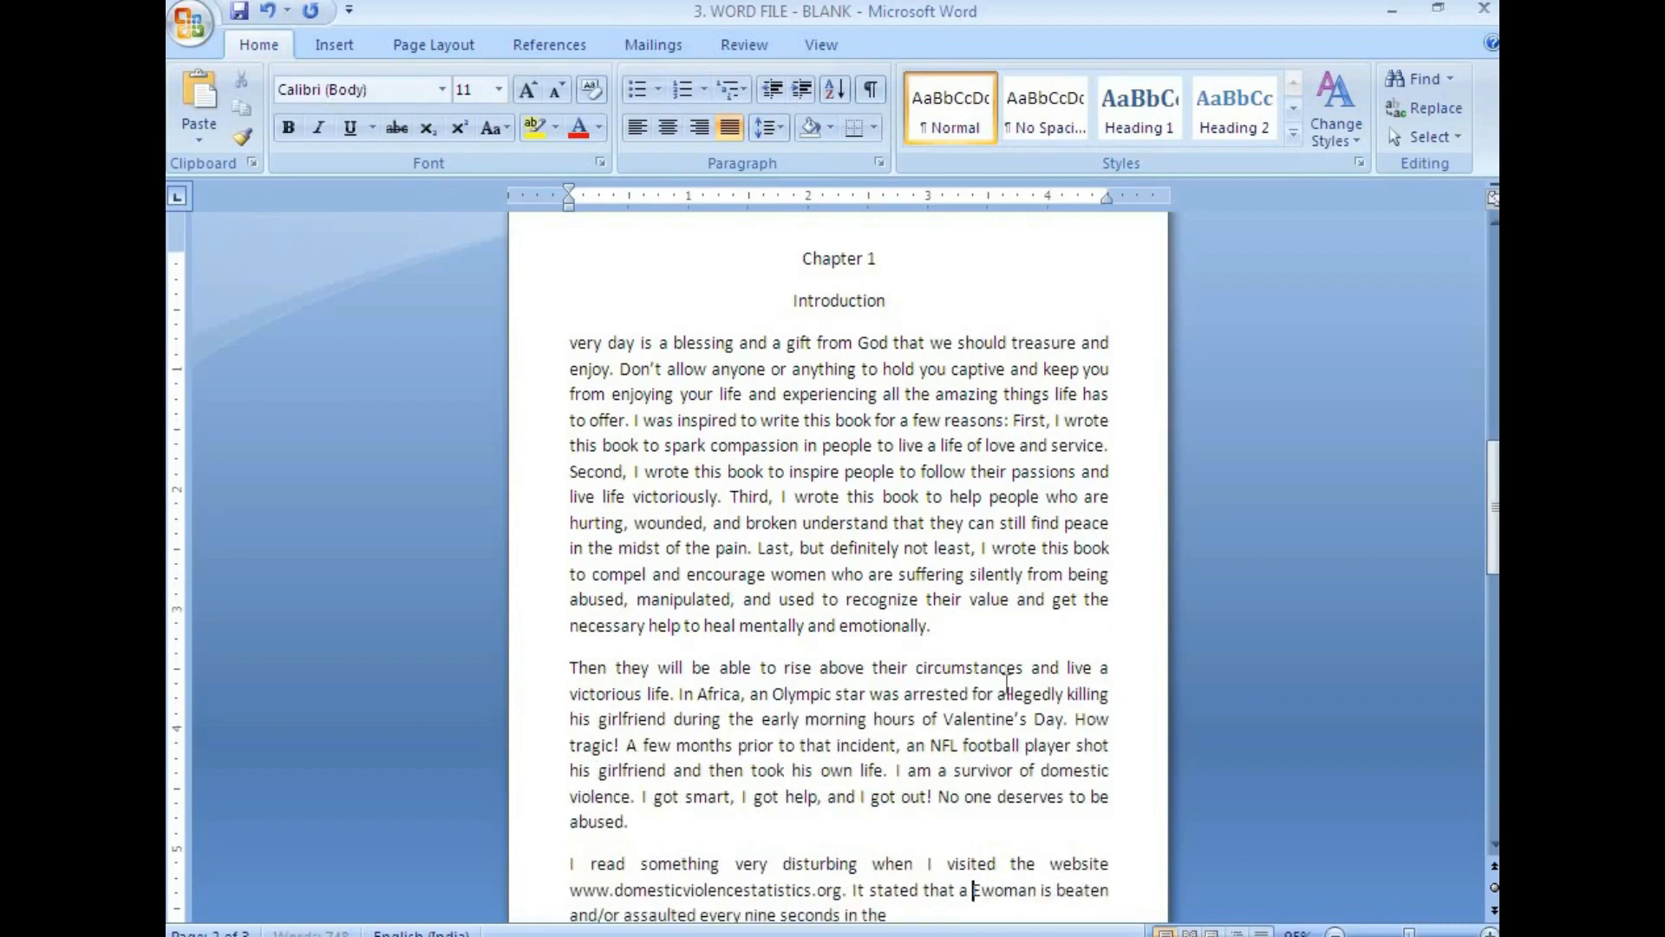
pyautogui.press('End')
pyautogui.scroll(-3, 1006, 685)
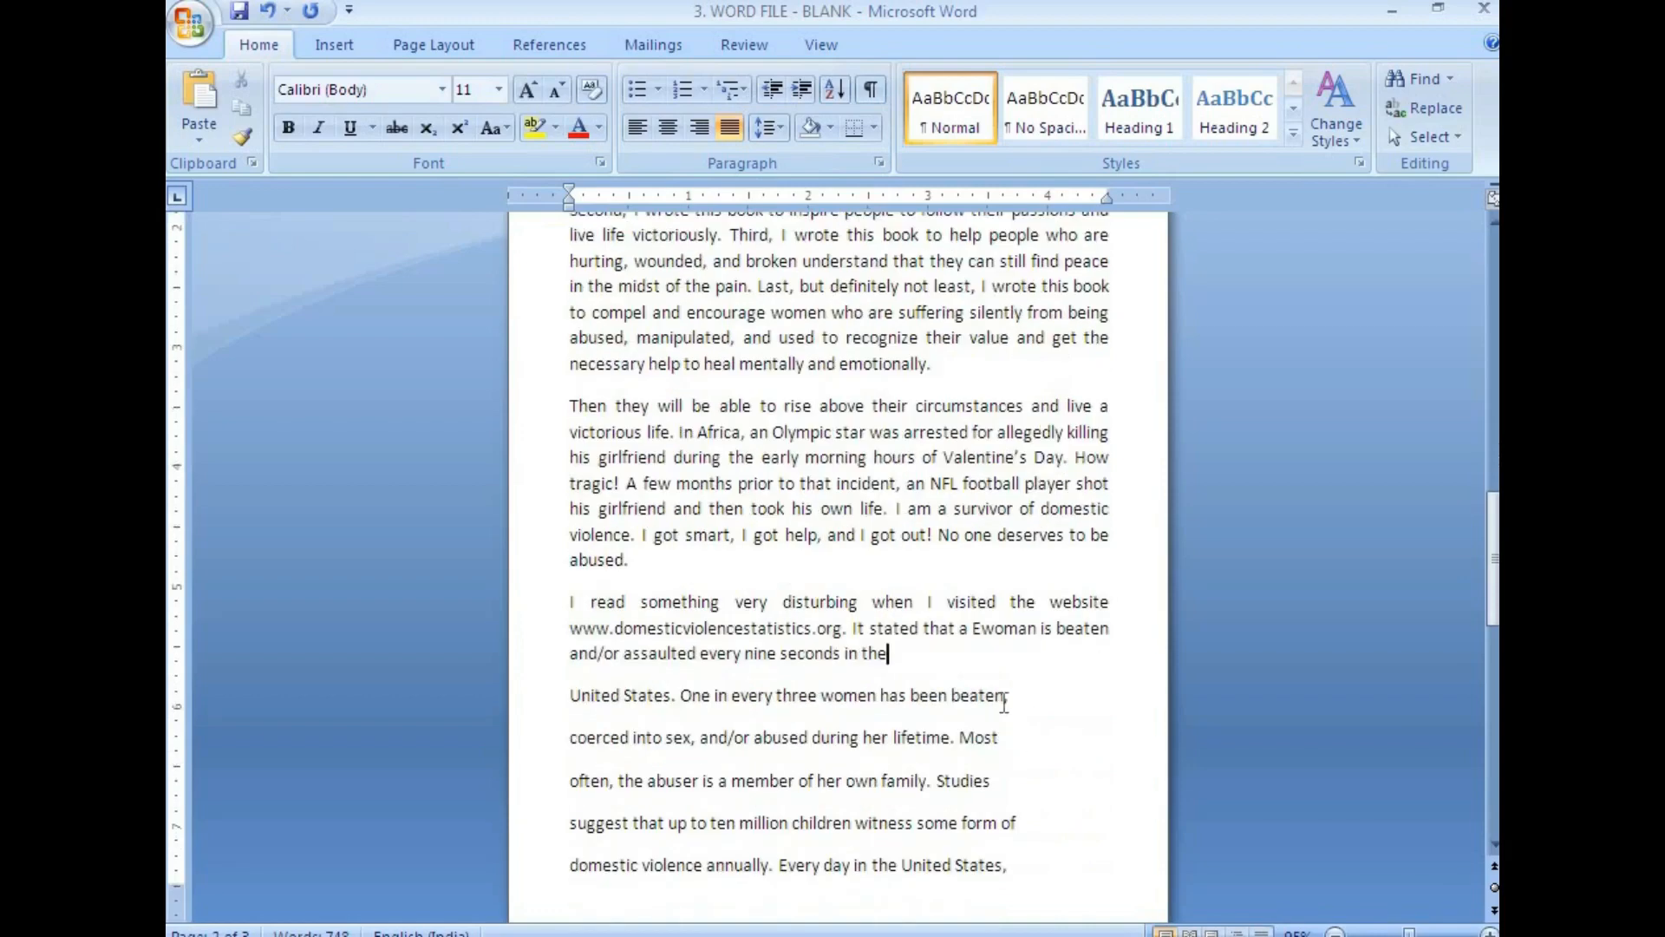
pyautogui.press('Delete')
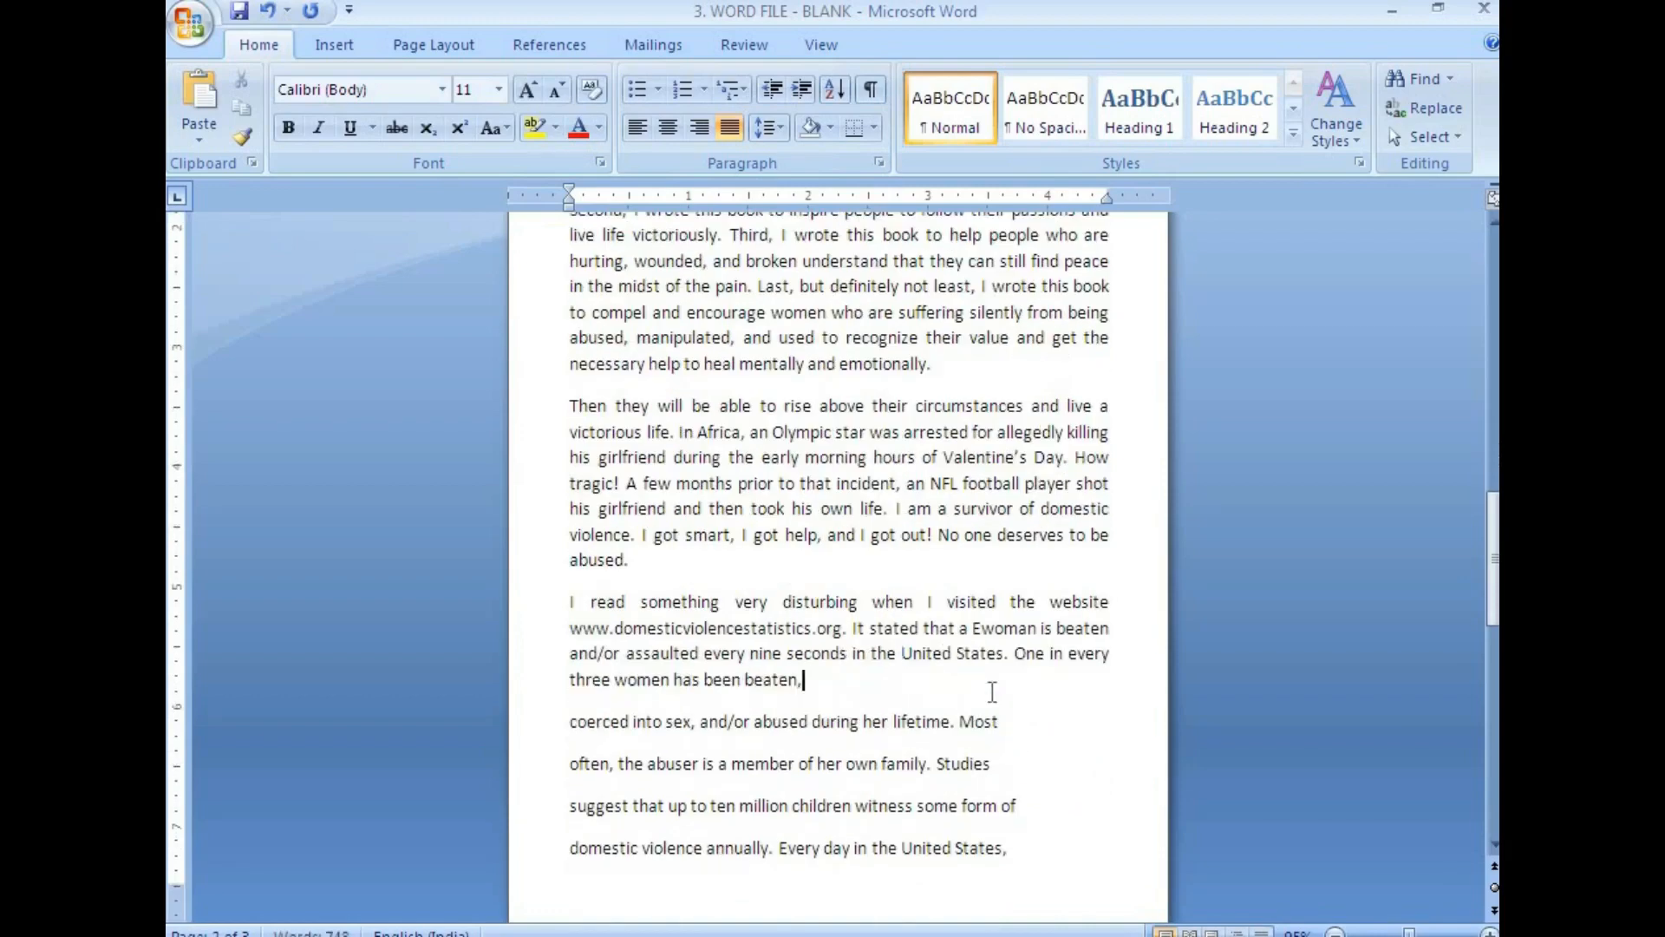
pyautogui.press('Delete')
pyautogui.press('Delete')
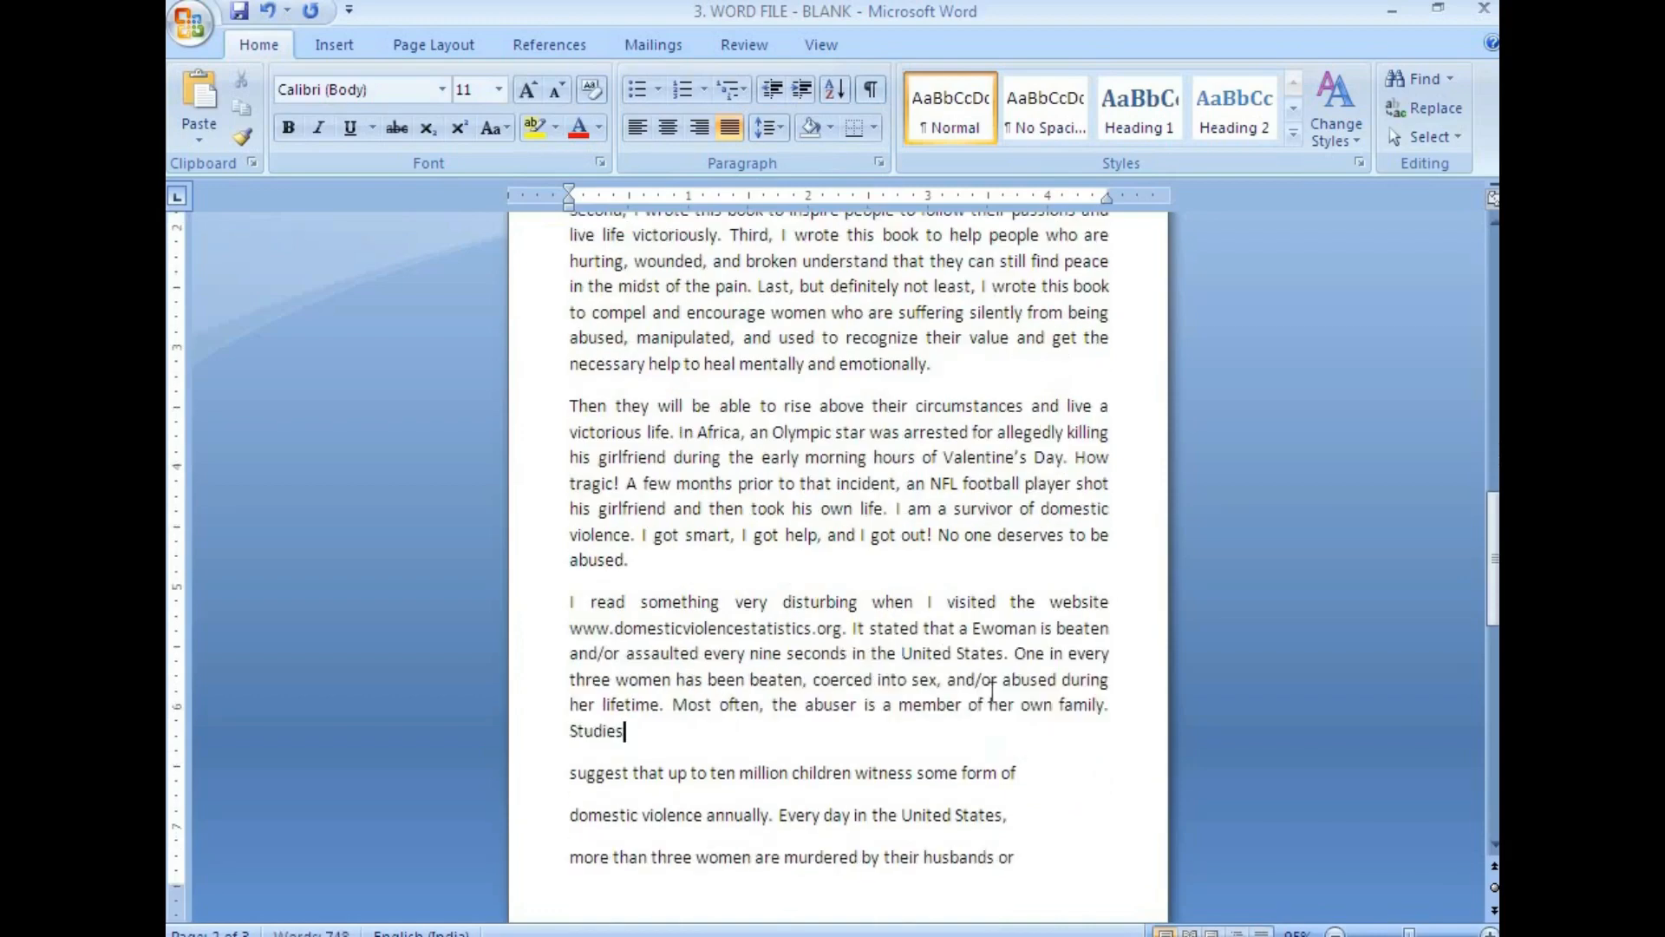
# Step: Join the remaining broken lines from "suggest that up to ten million children" through "There is hope!" onto the same paragraph
pyautogui.press('Delete')
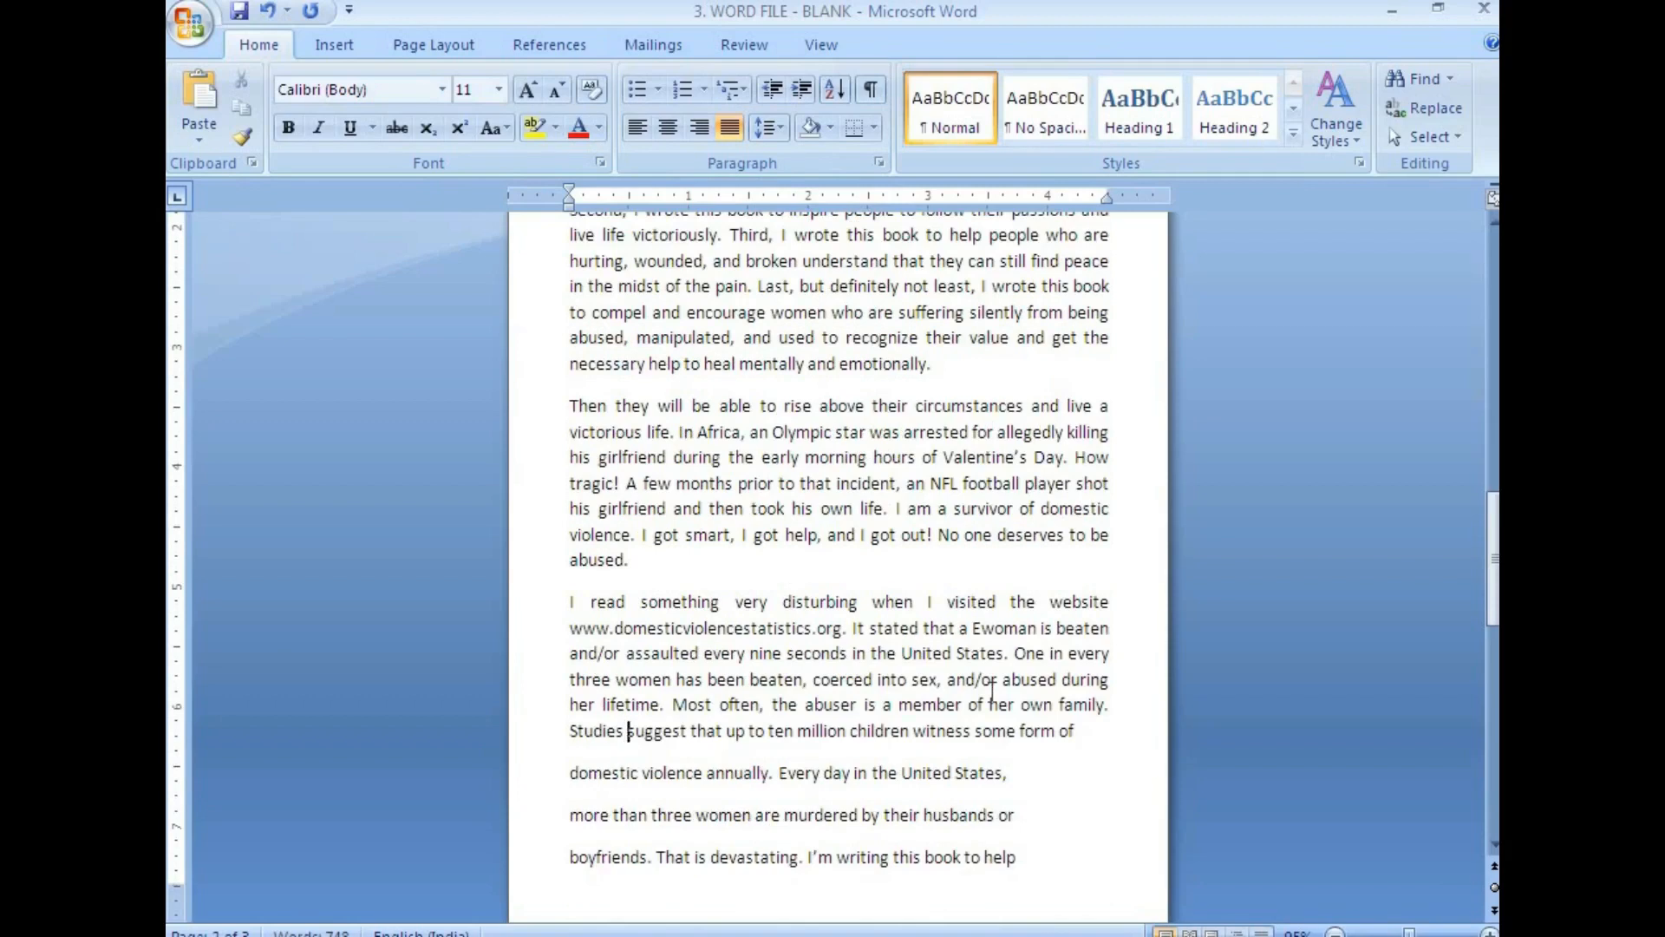
pyautogui.press('Delete')
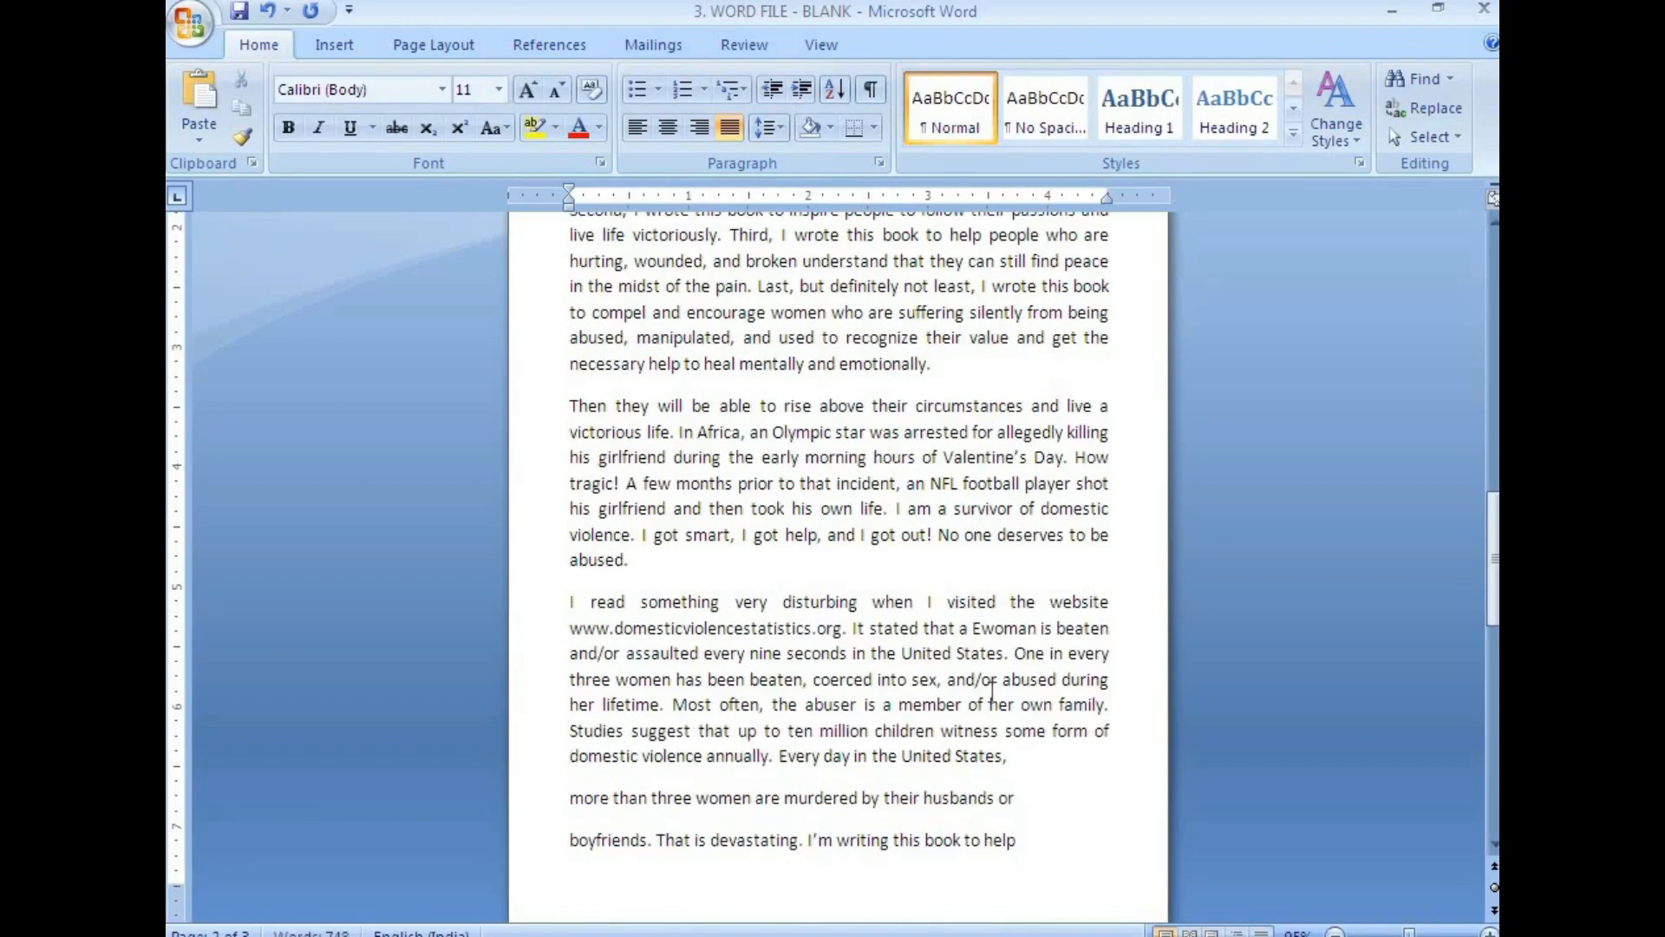
pyautogui.press('Delete')
pyautogui.press('Down')
pyautogui.press('Delete')
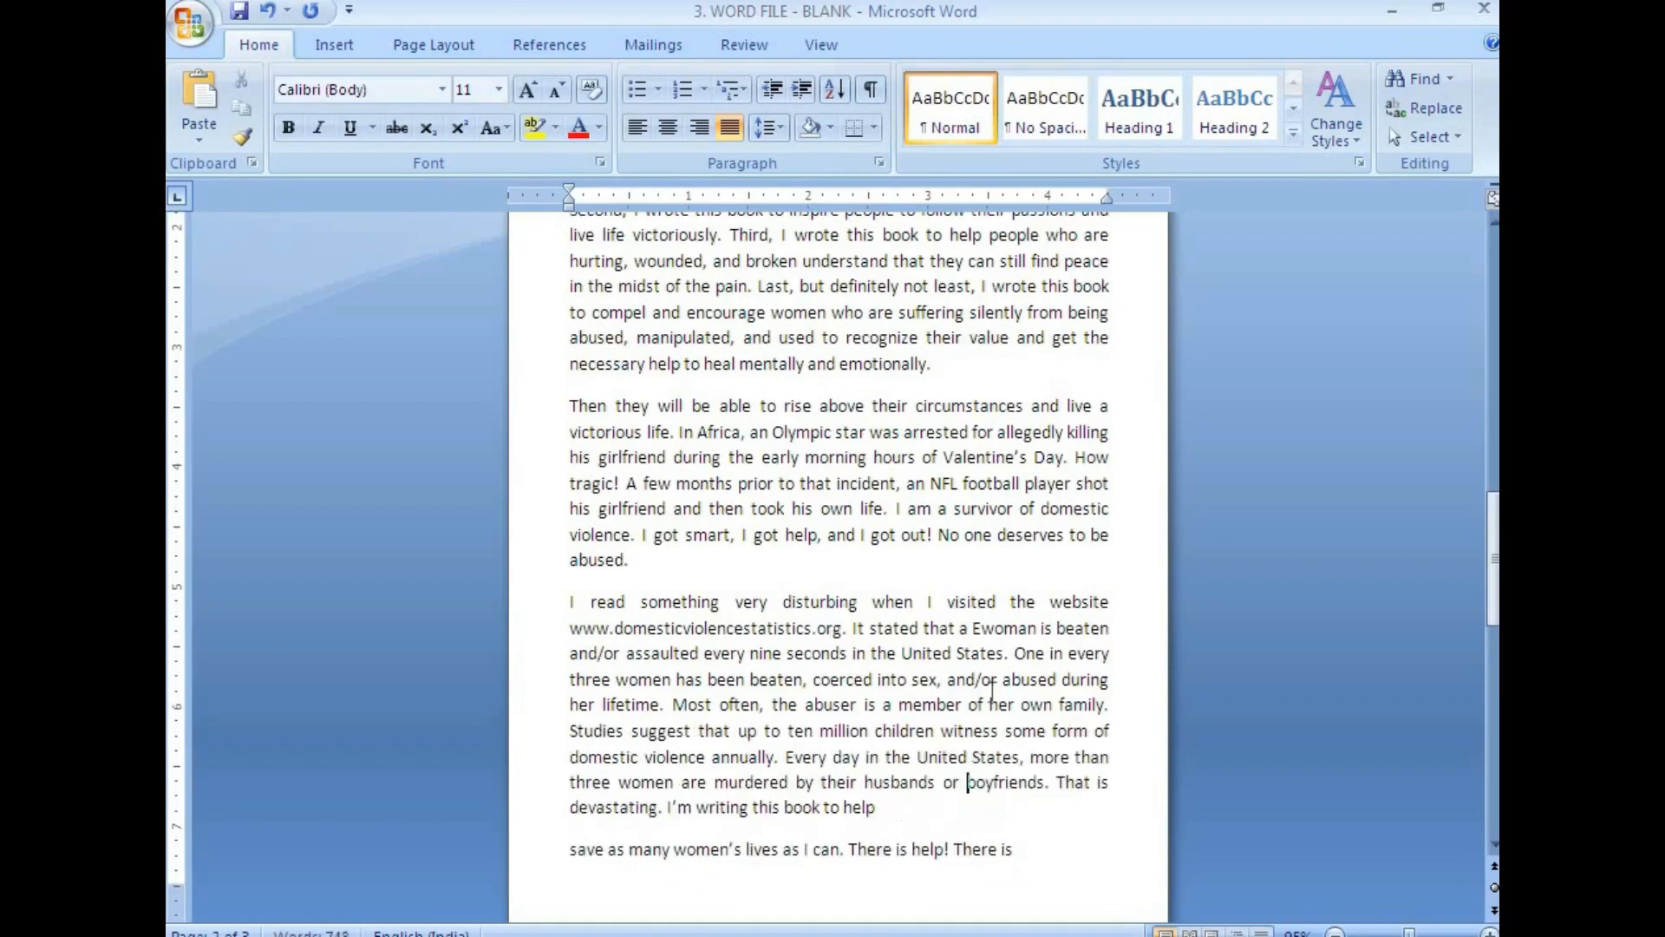
pyautogui.press('Delete')
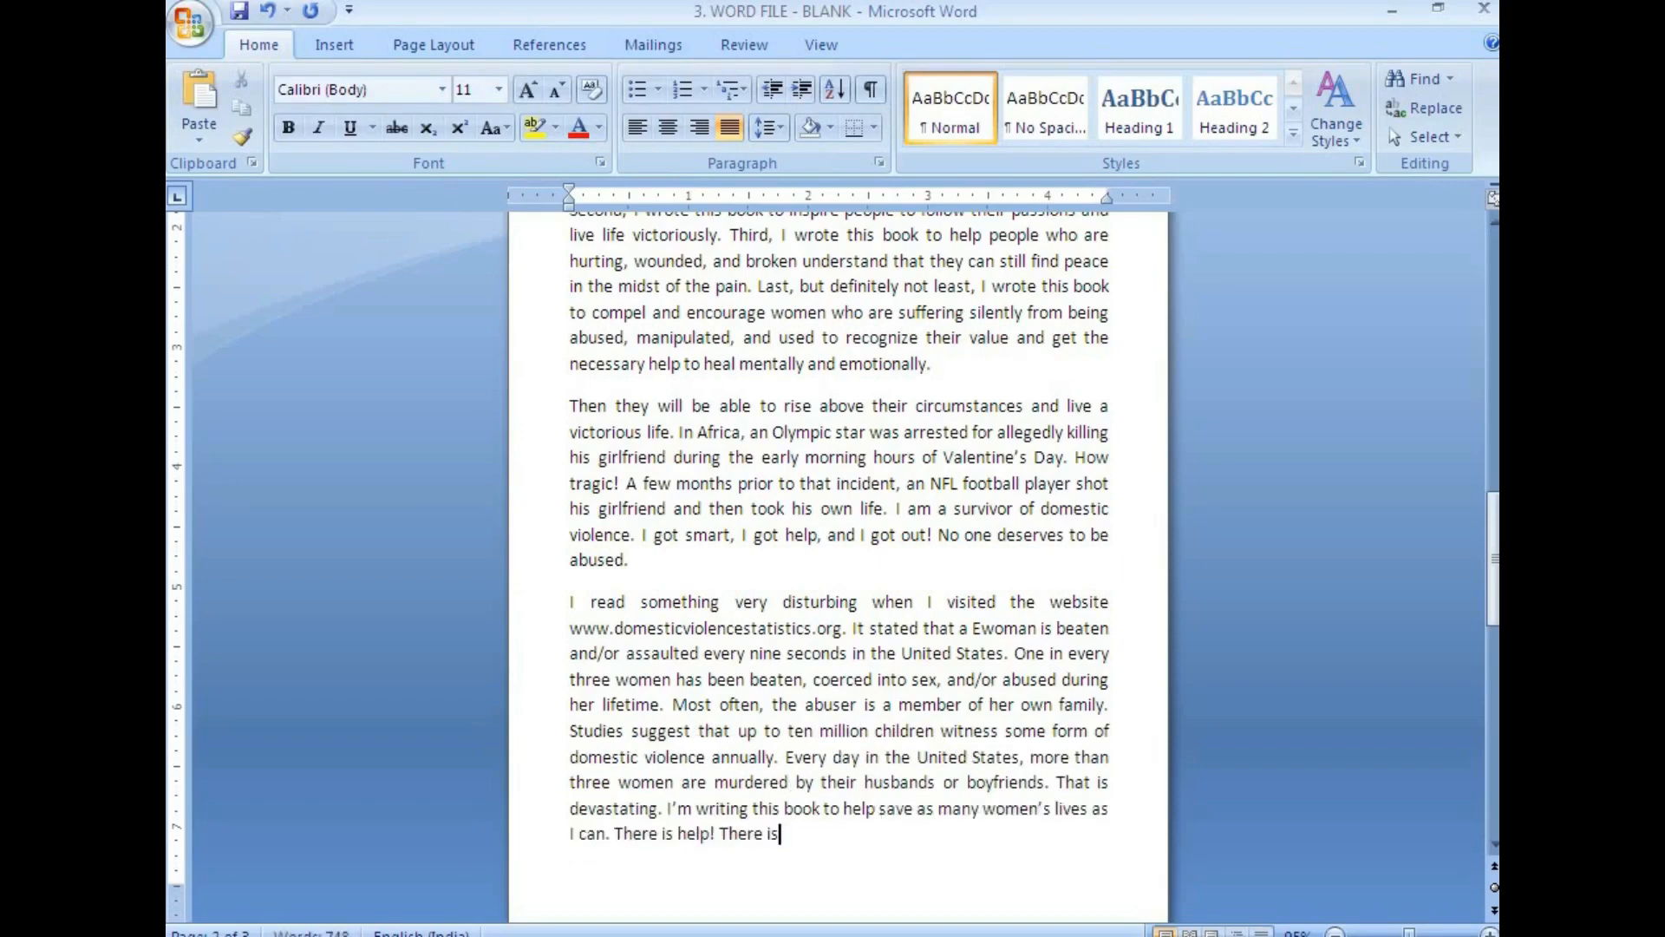
pyautogui.press('Delete')
# Step: Join the broken lines from "If you are a victim of domestic violence" through "stay true to who you are." into one paragraph
pyautogui.scroll(-4, 972, 689)
pyautogui.click(949, 679)
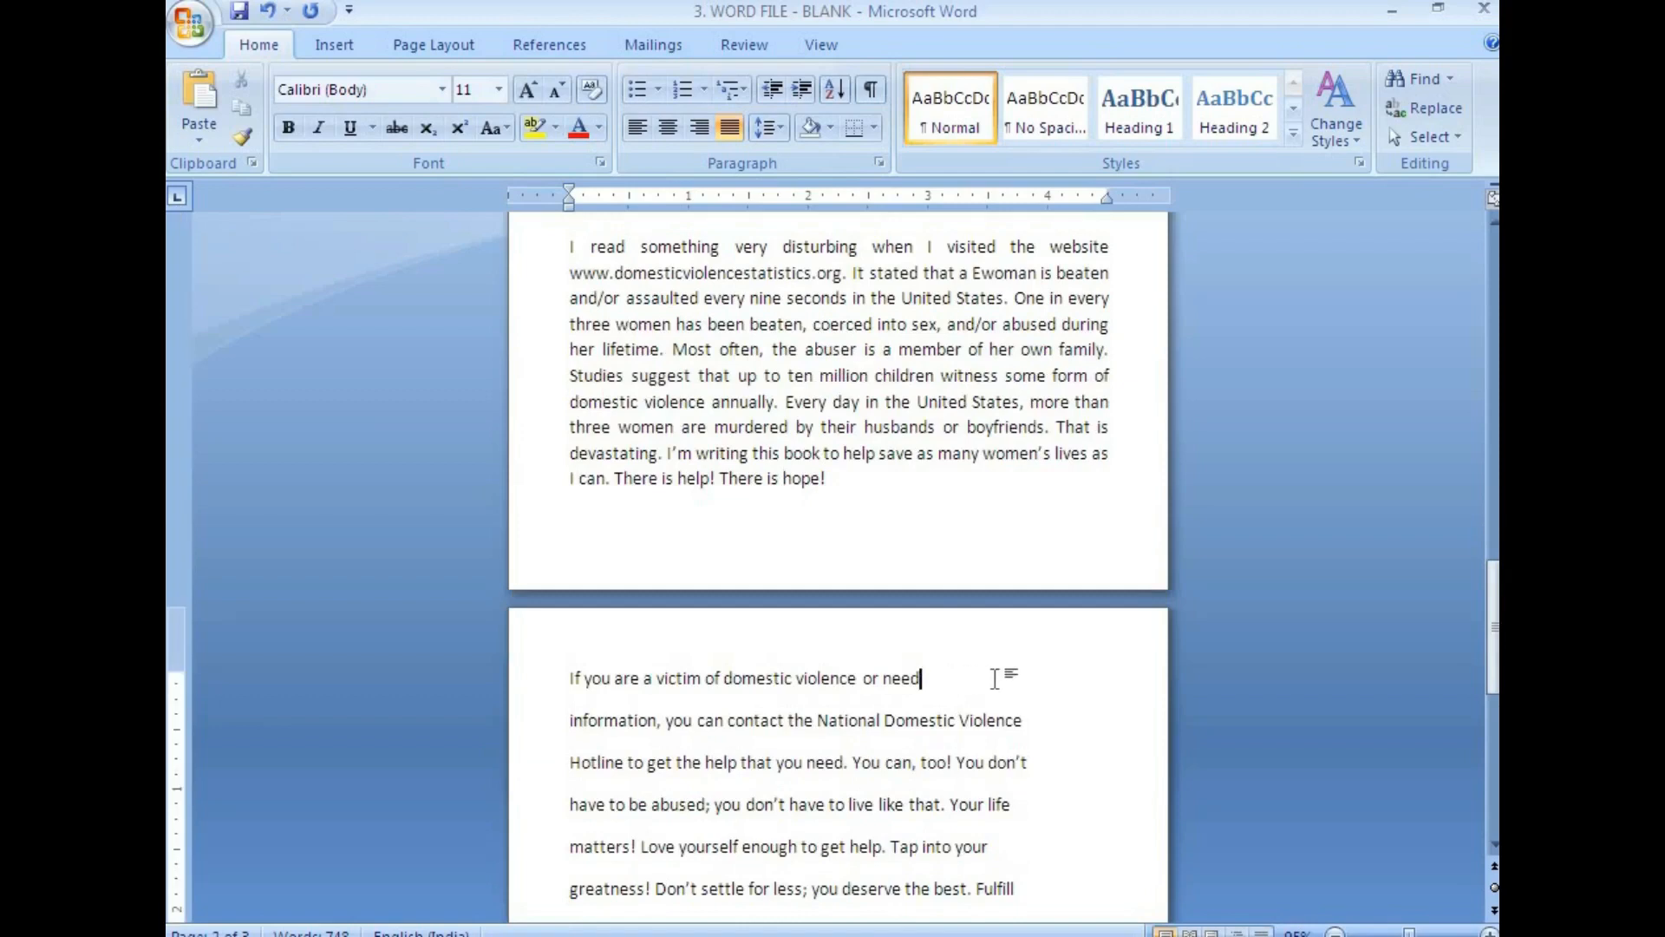
pyautogui.press('Delete')
pyautogui.press('Delete')
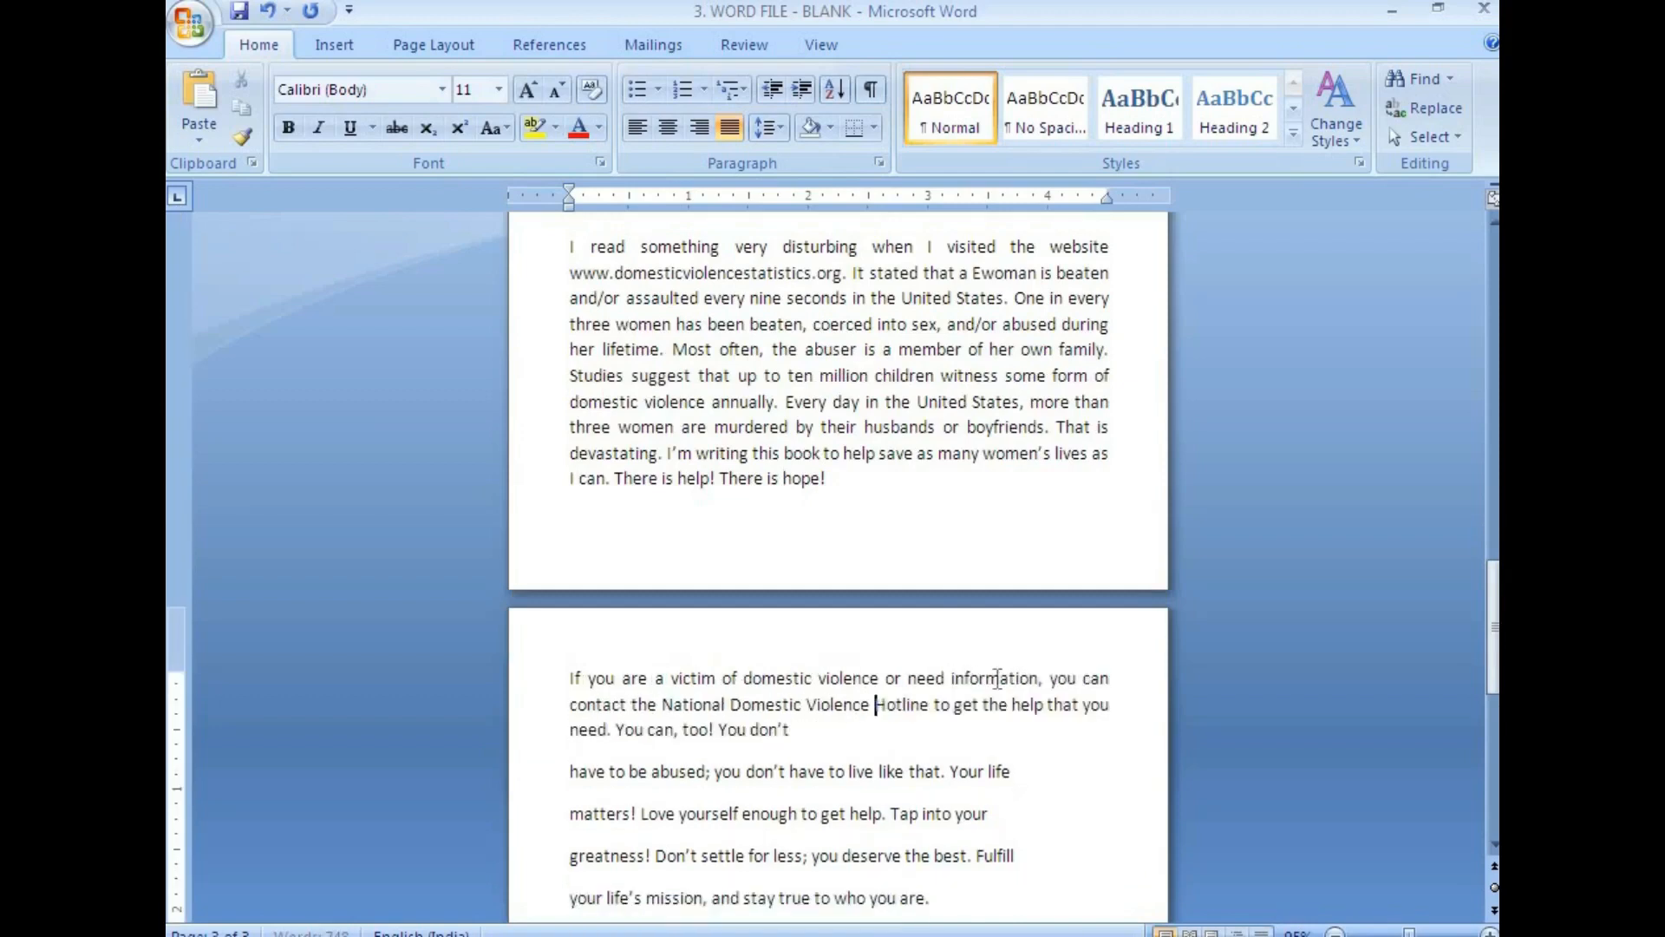
pyautogui.press('Delete')
pyautogui.press('Delete')
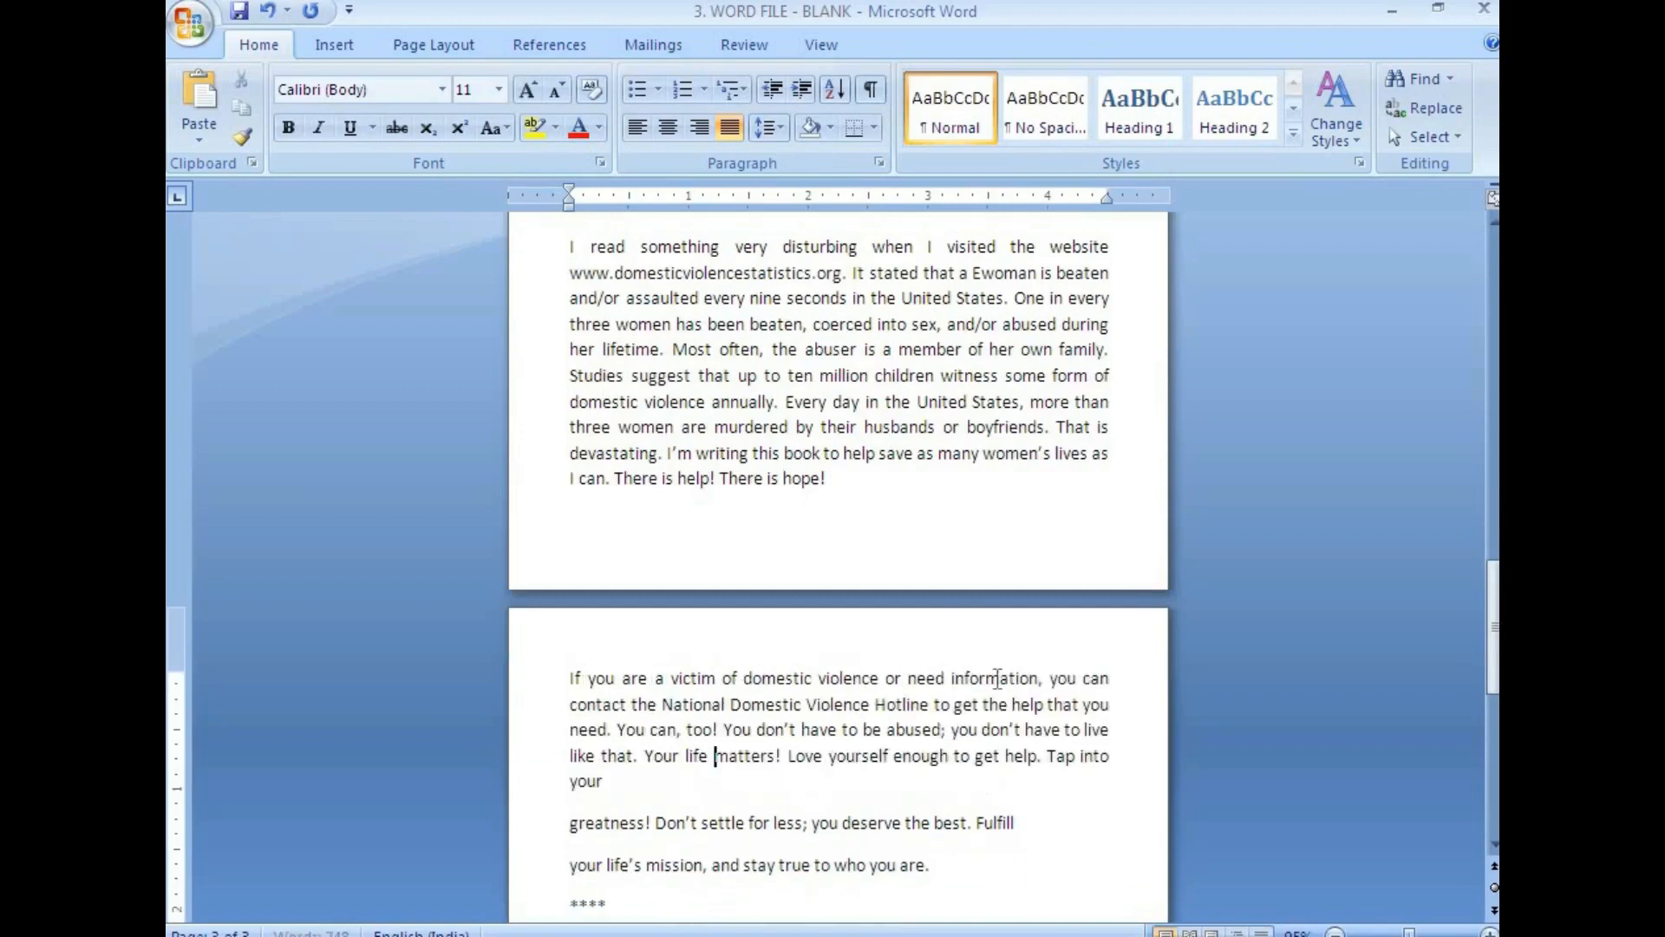
pyautogui.press('Delete')
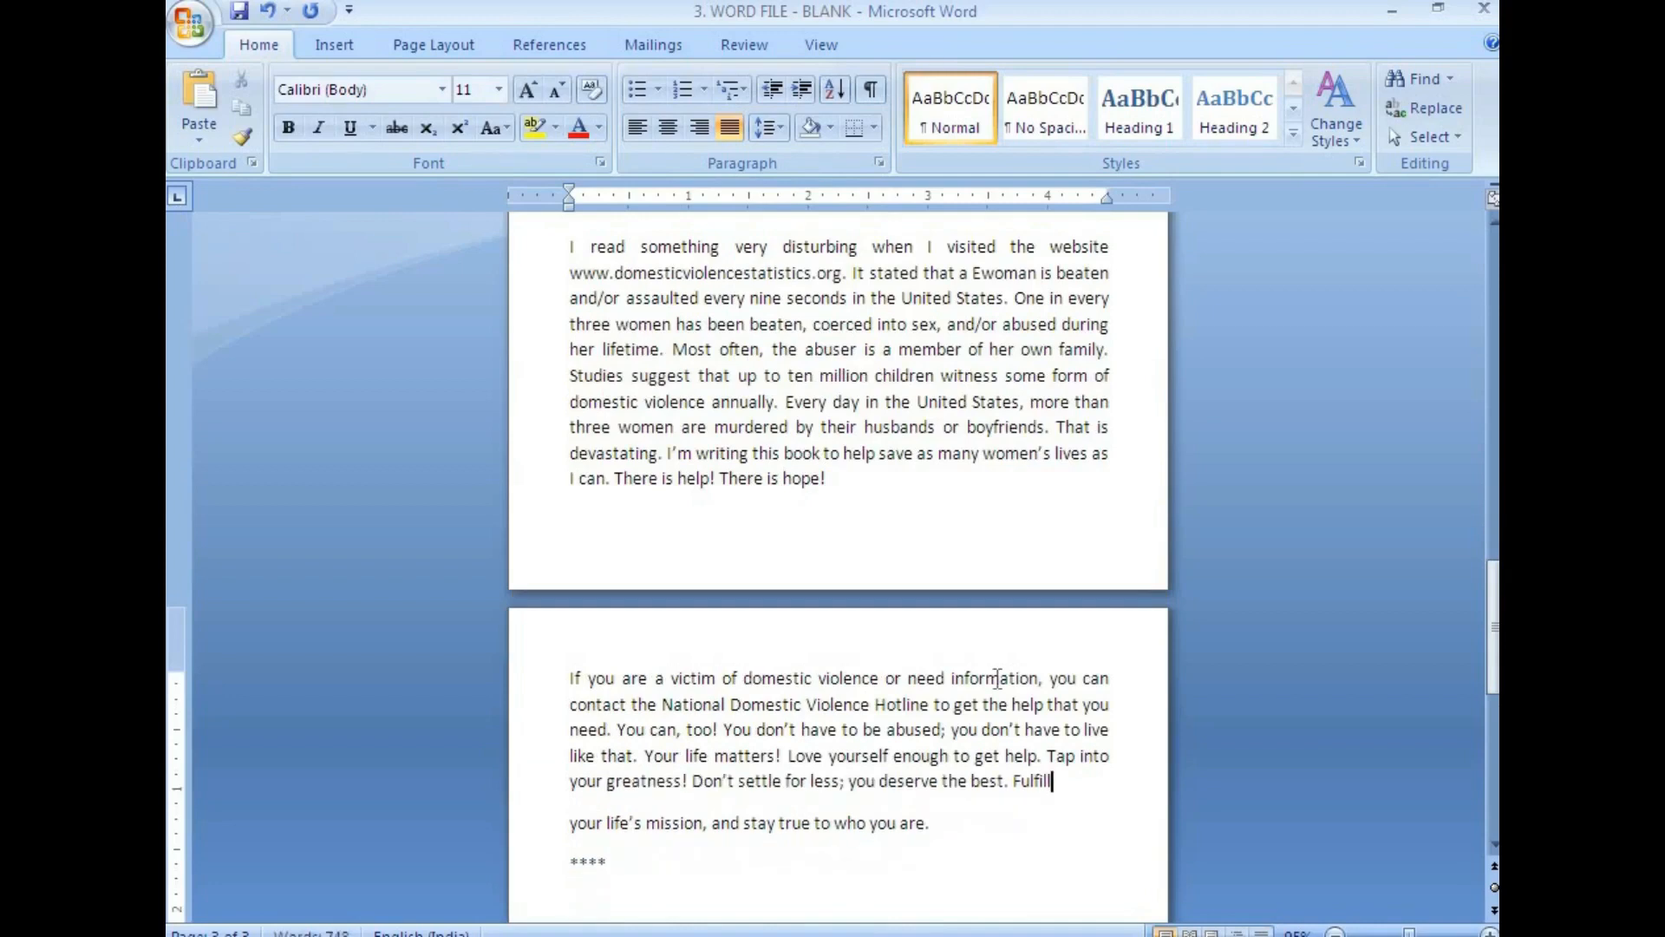
pyautogui.press('Delete')
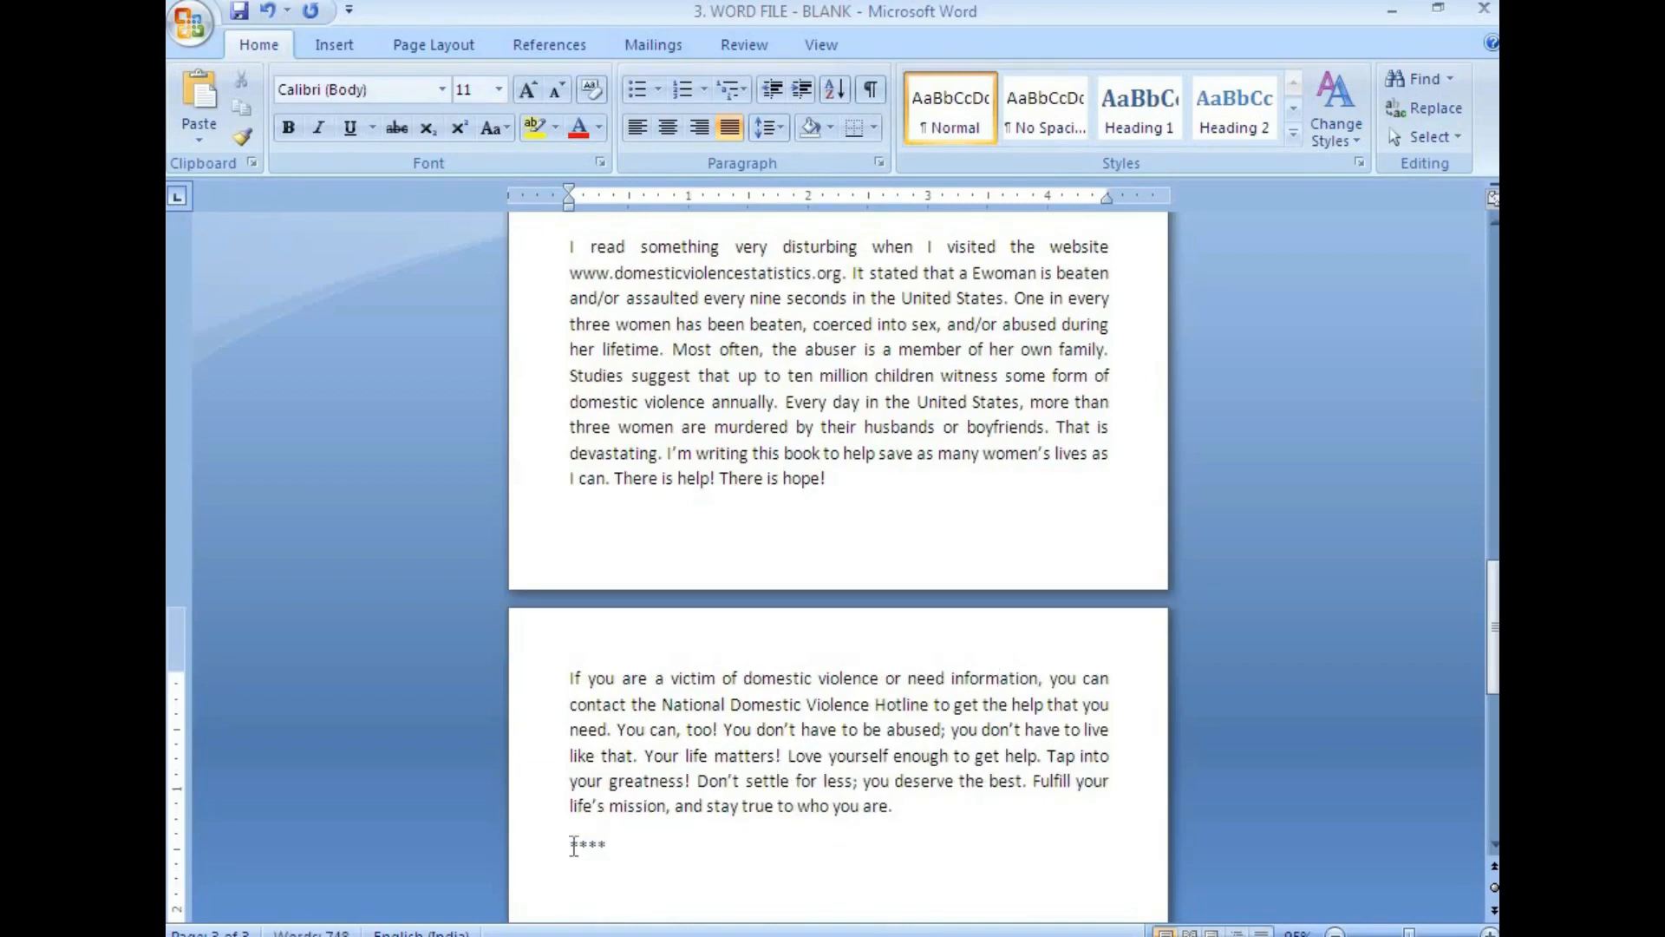
# Step: Center the line of four asterisks that closes the Introduction and save the document
pyautogui.click(668, 127)
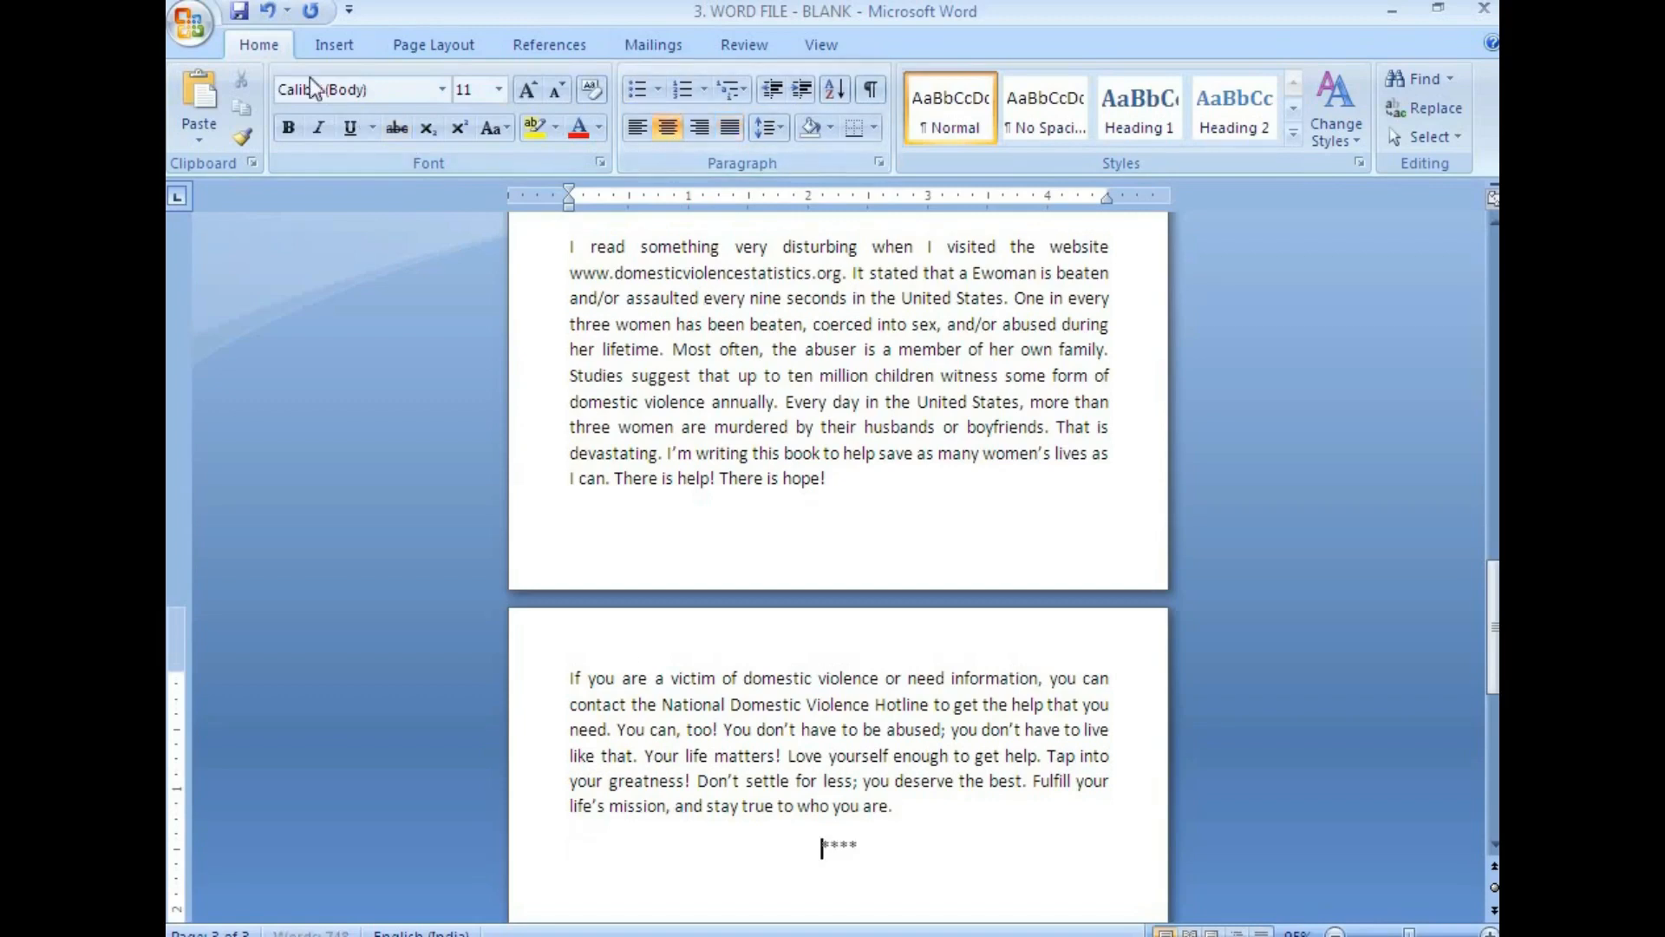
pyautogui.click(239, 12)
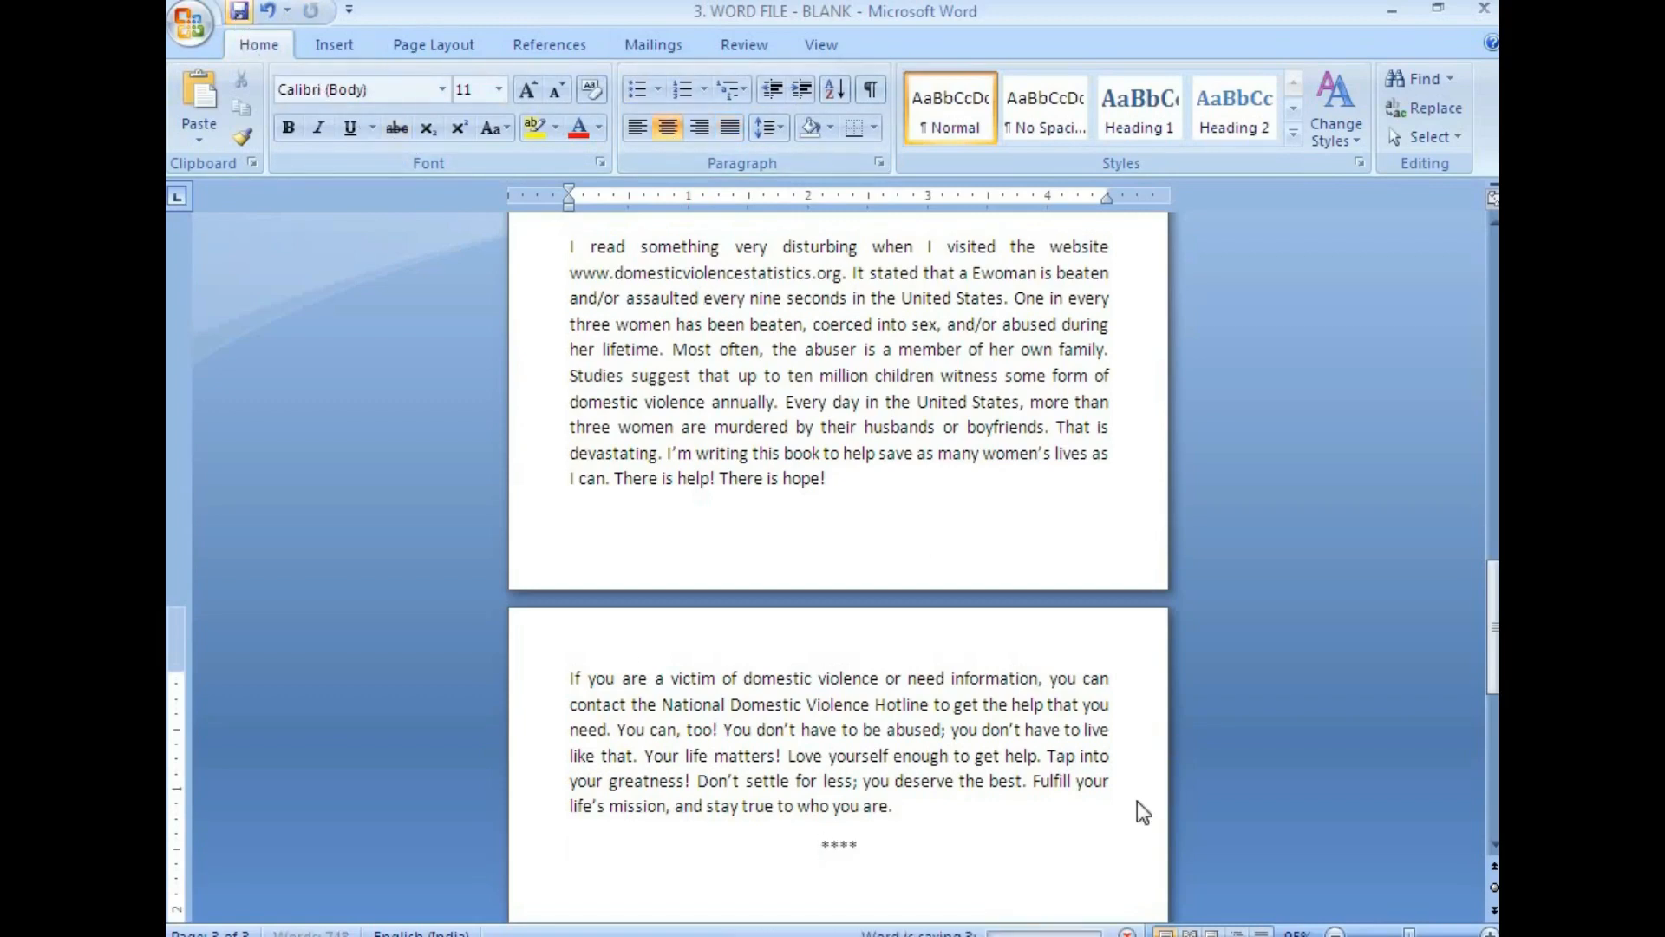
# Step: Add a new line below the "Acknowledgments" heading and insert the picture IMAGE-1 from the Downloads folder there
pyautogui.scroll(15, 907, 822)
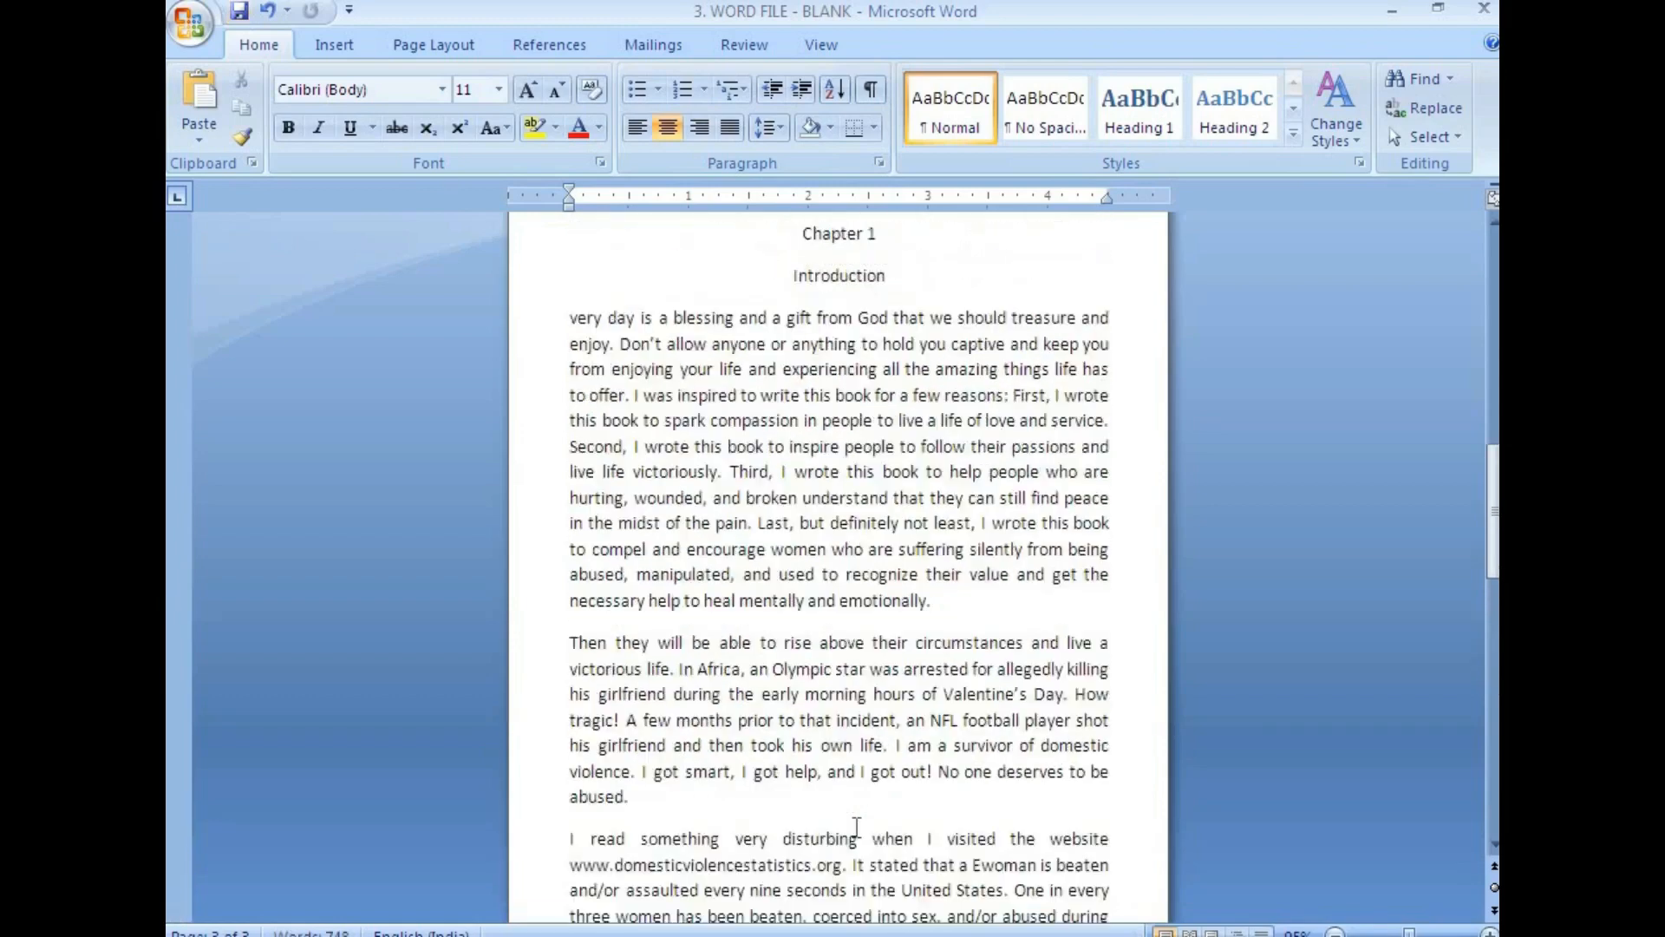
pyautogui.scroll(4, 856, 827)
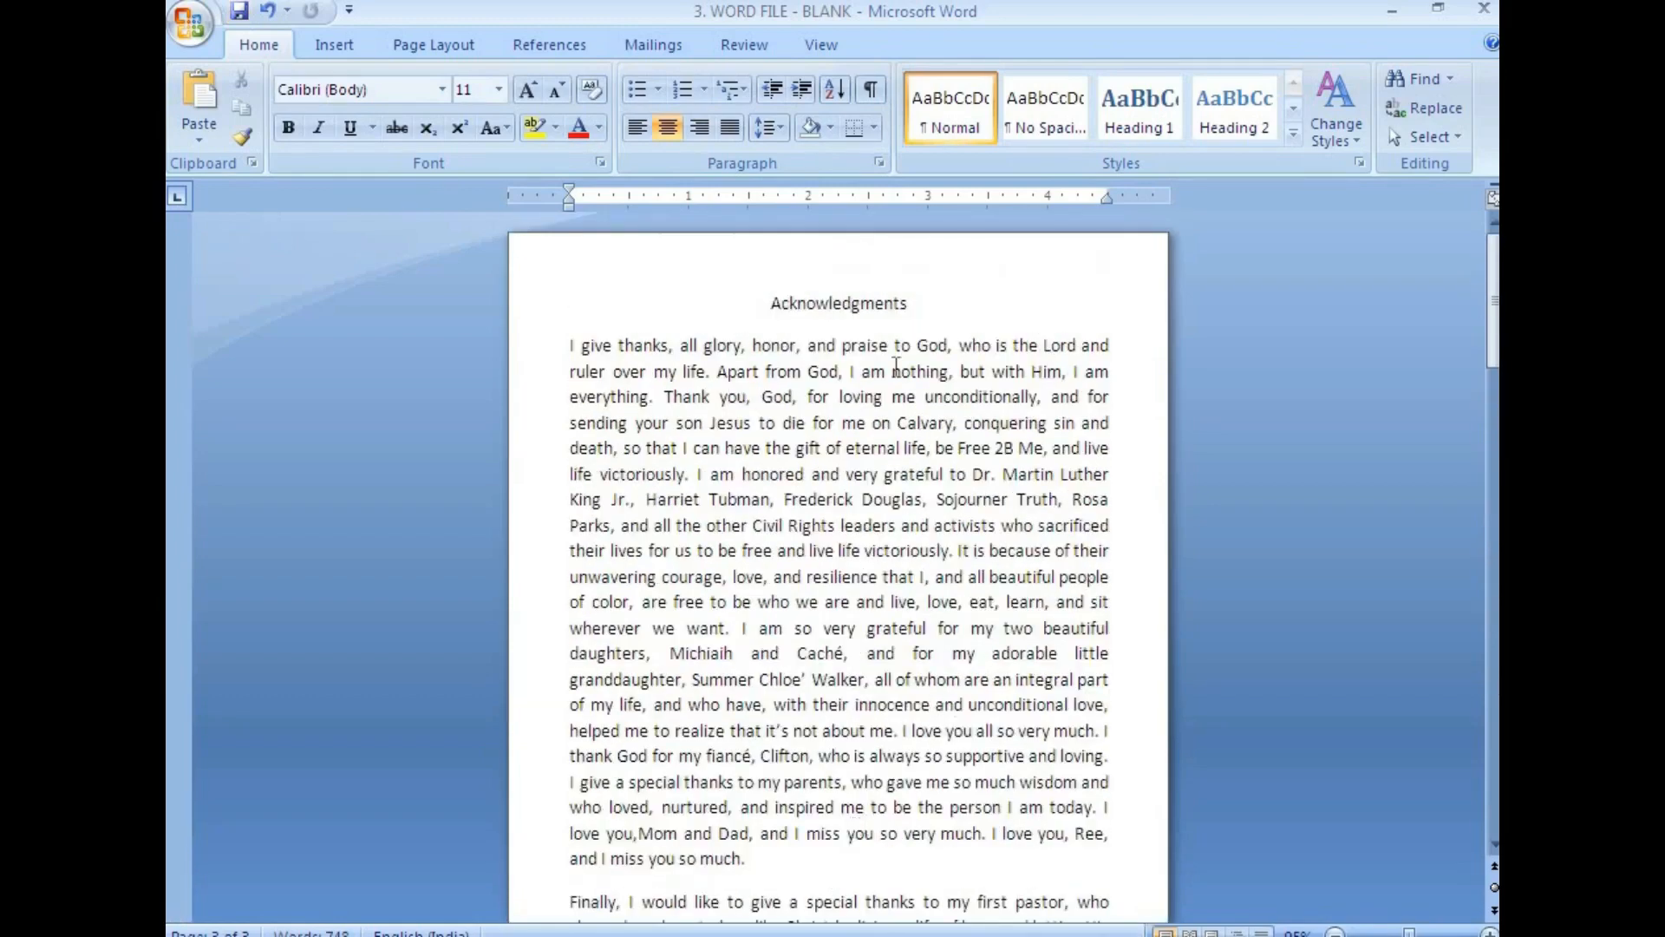
pyautogui.scroll(-14, 879, 582)
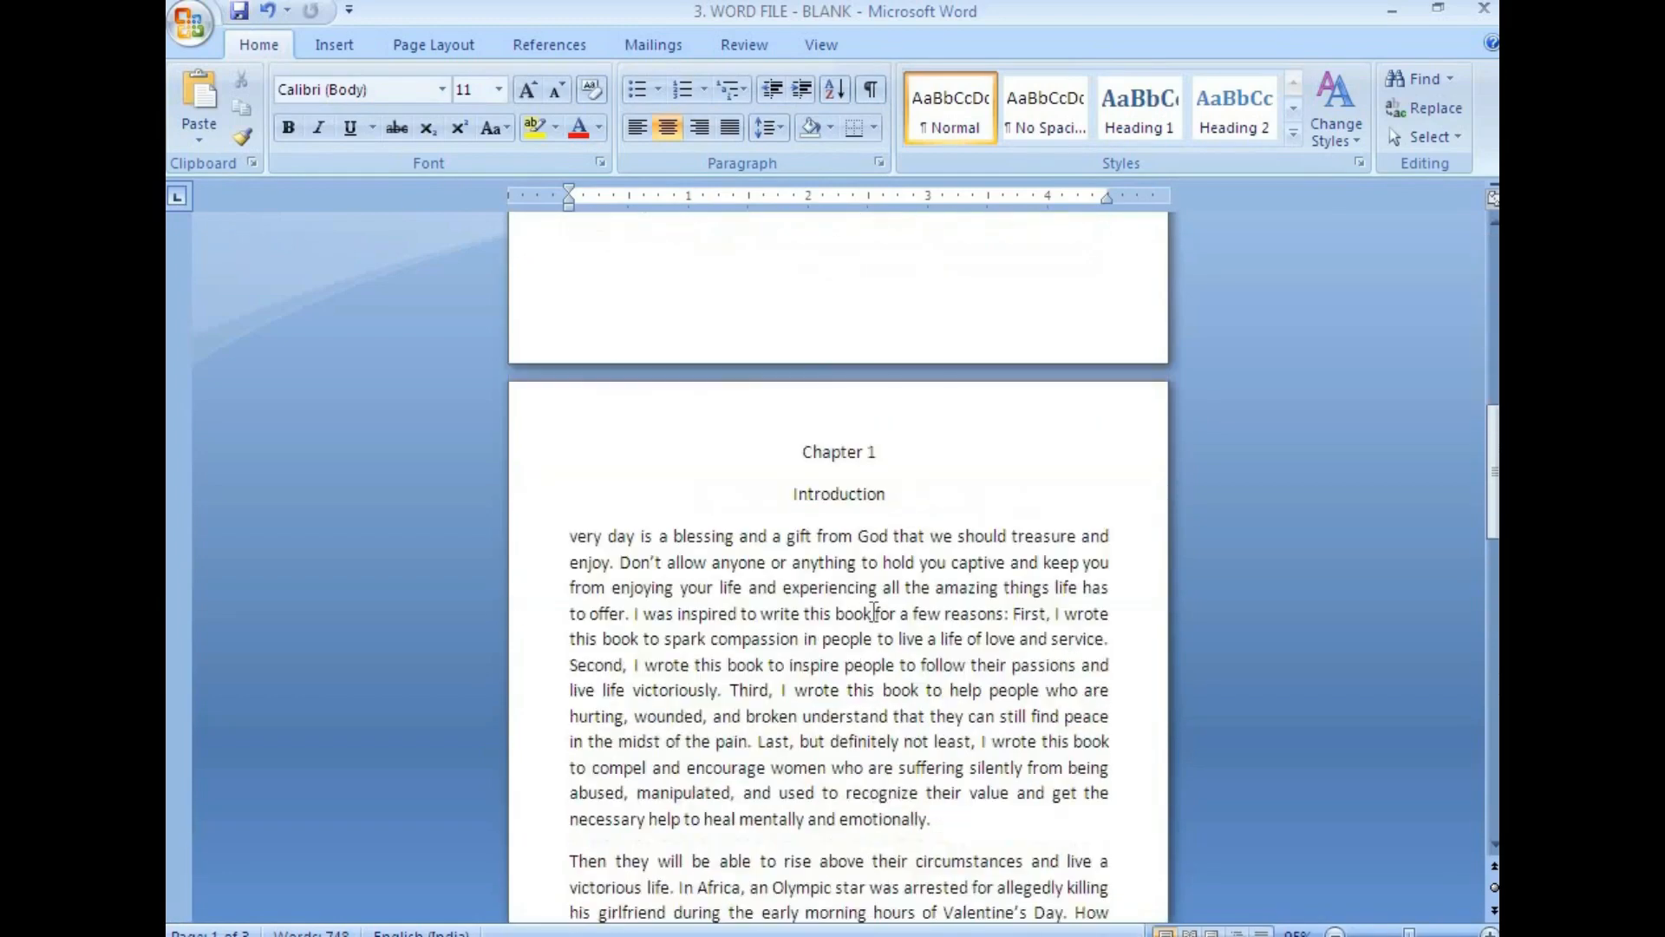
pyautogui.scroll(11, 860, 626)
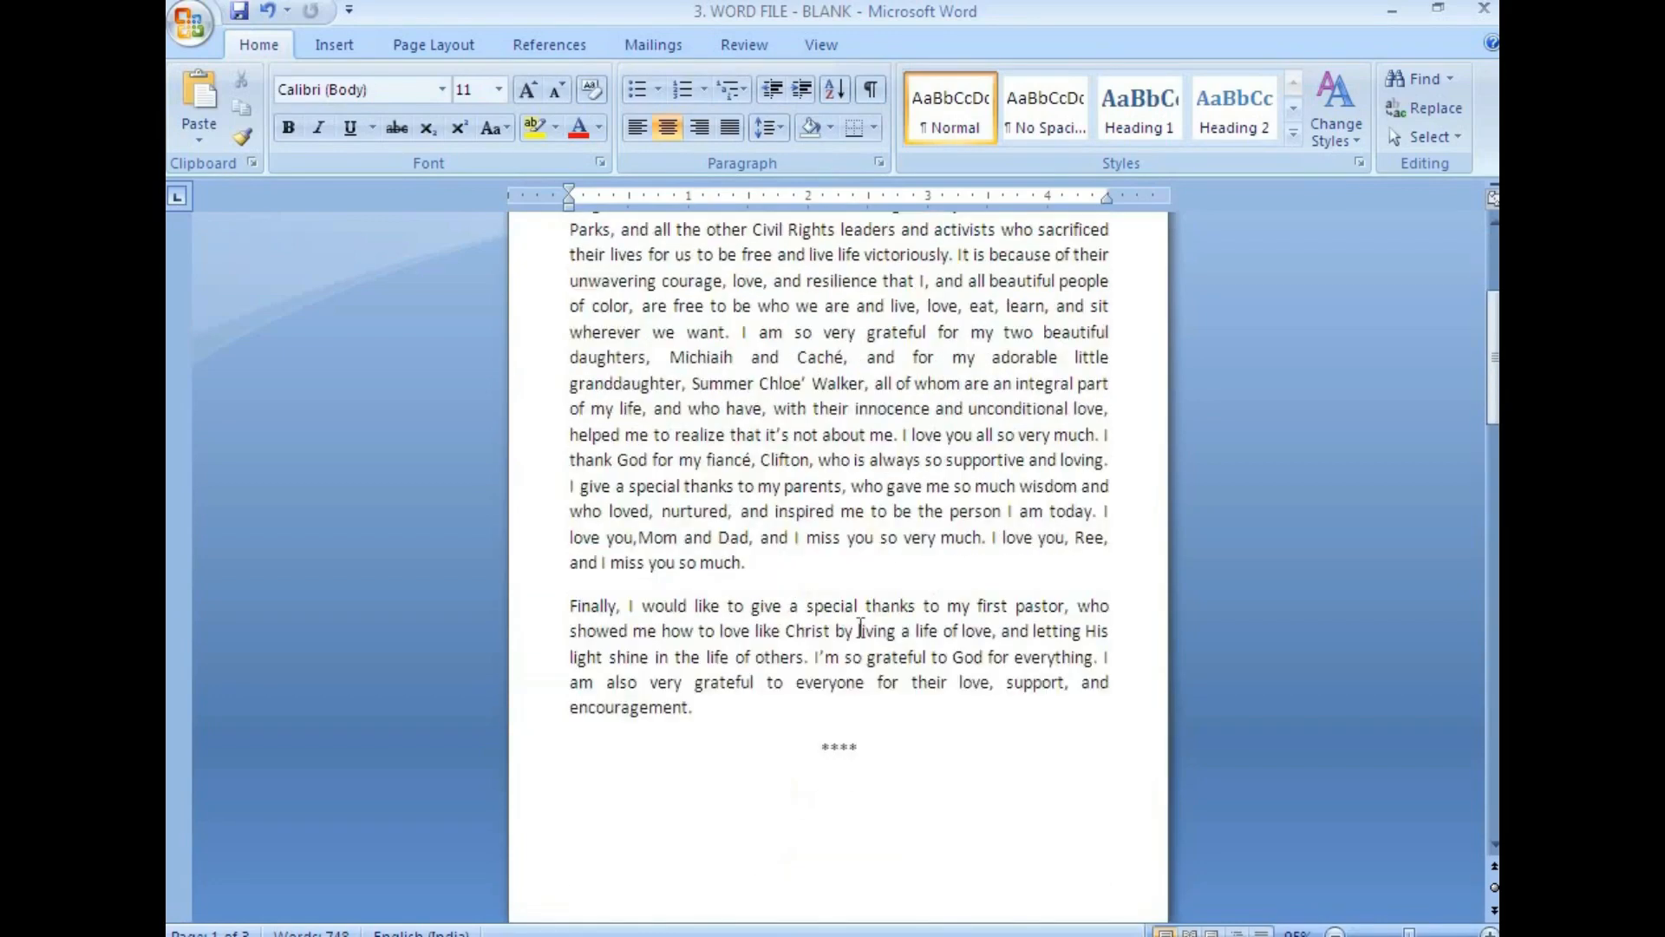
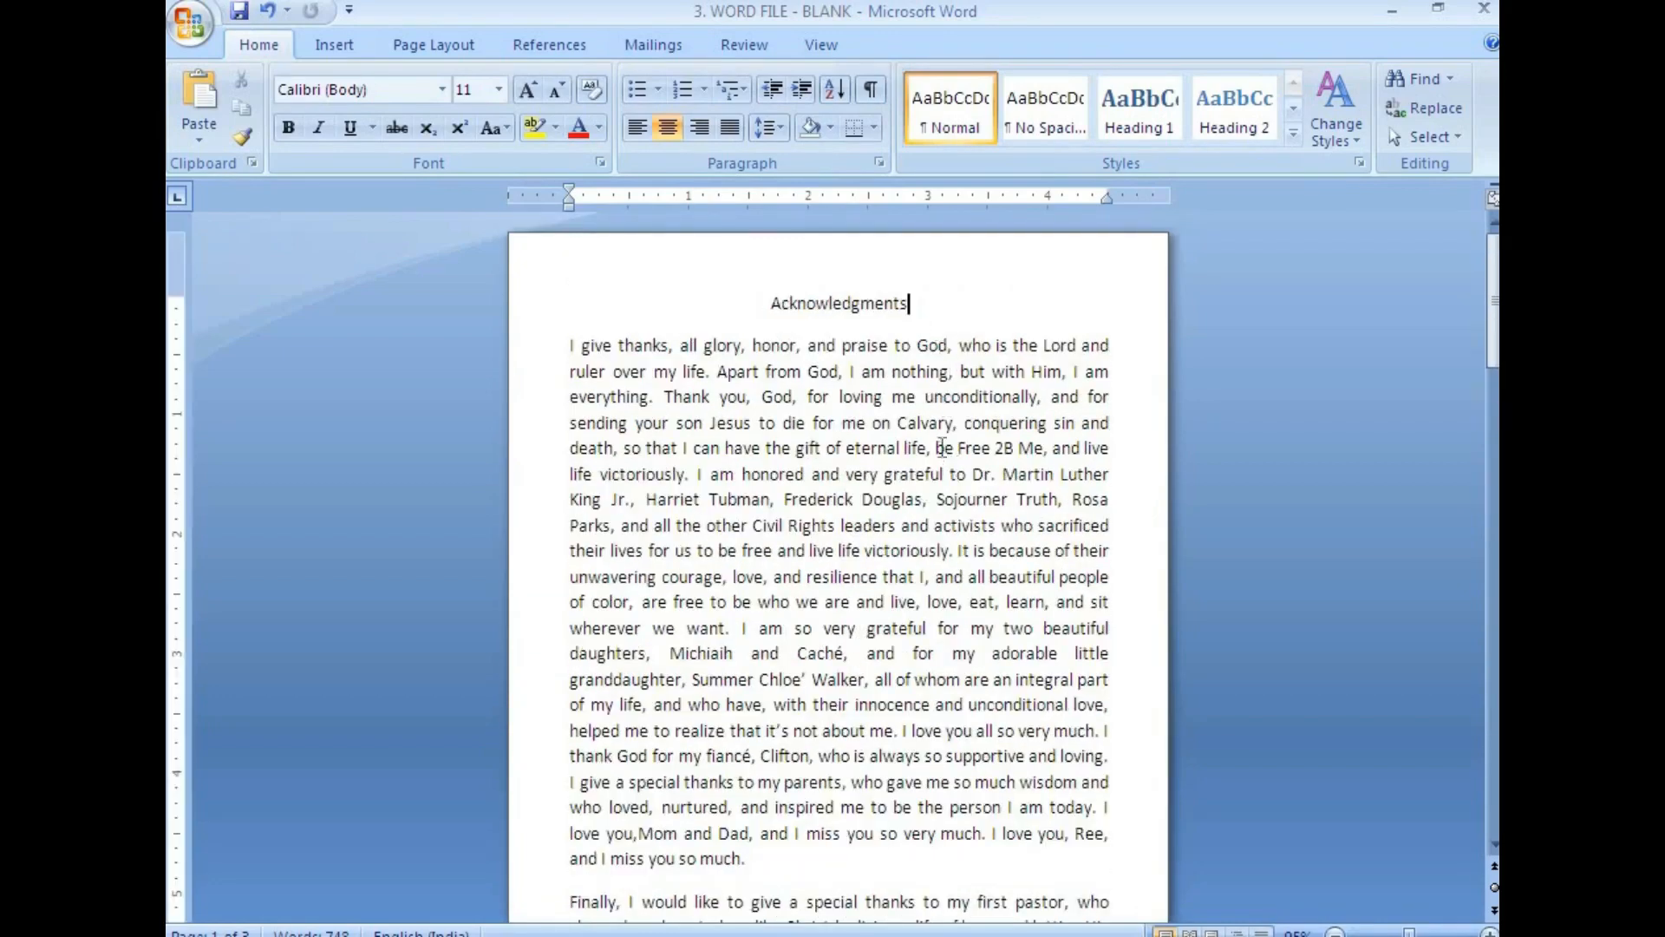
pyautogui.press('Return')
pyautogui.click(333, 46)
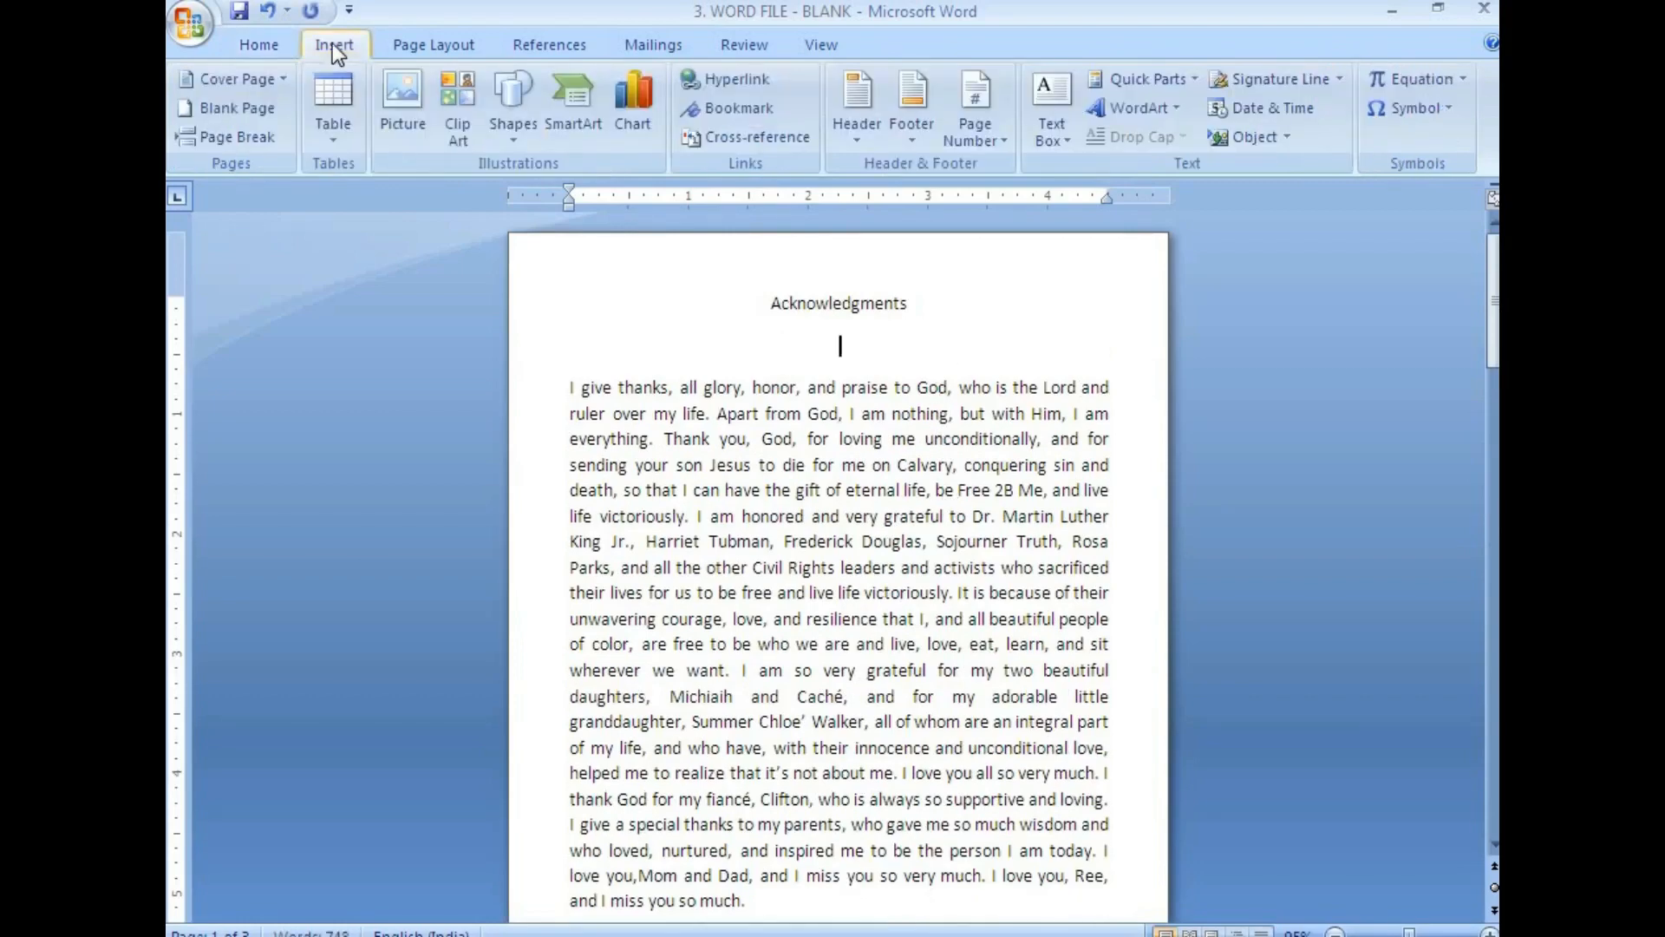
pyautogui.click(400, 118)
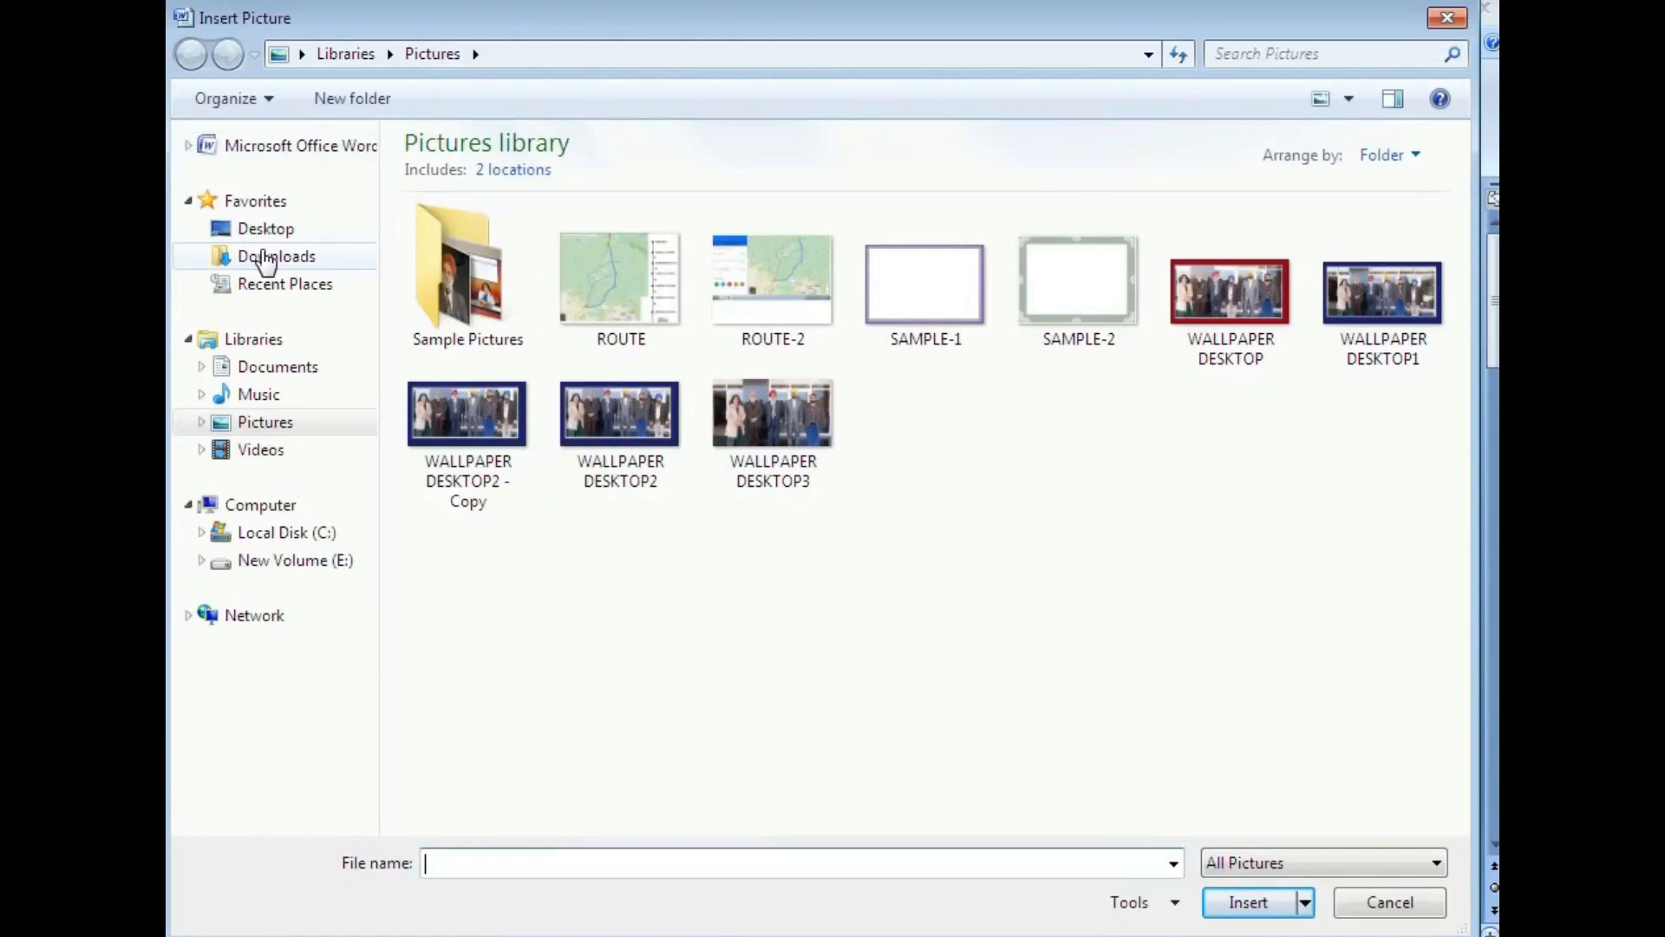
pyautogui.click(265, 256)
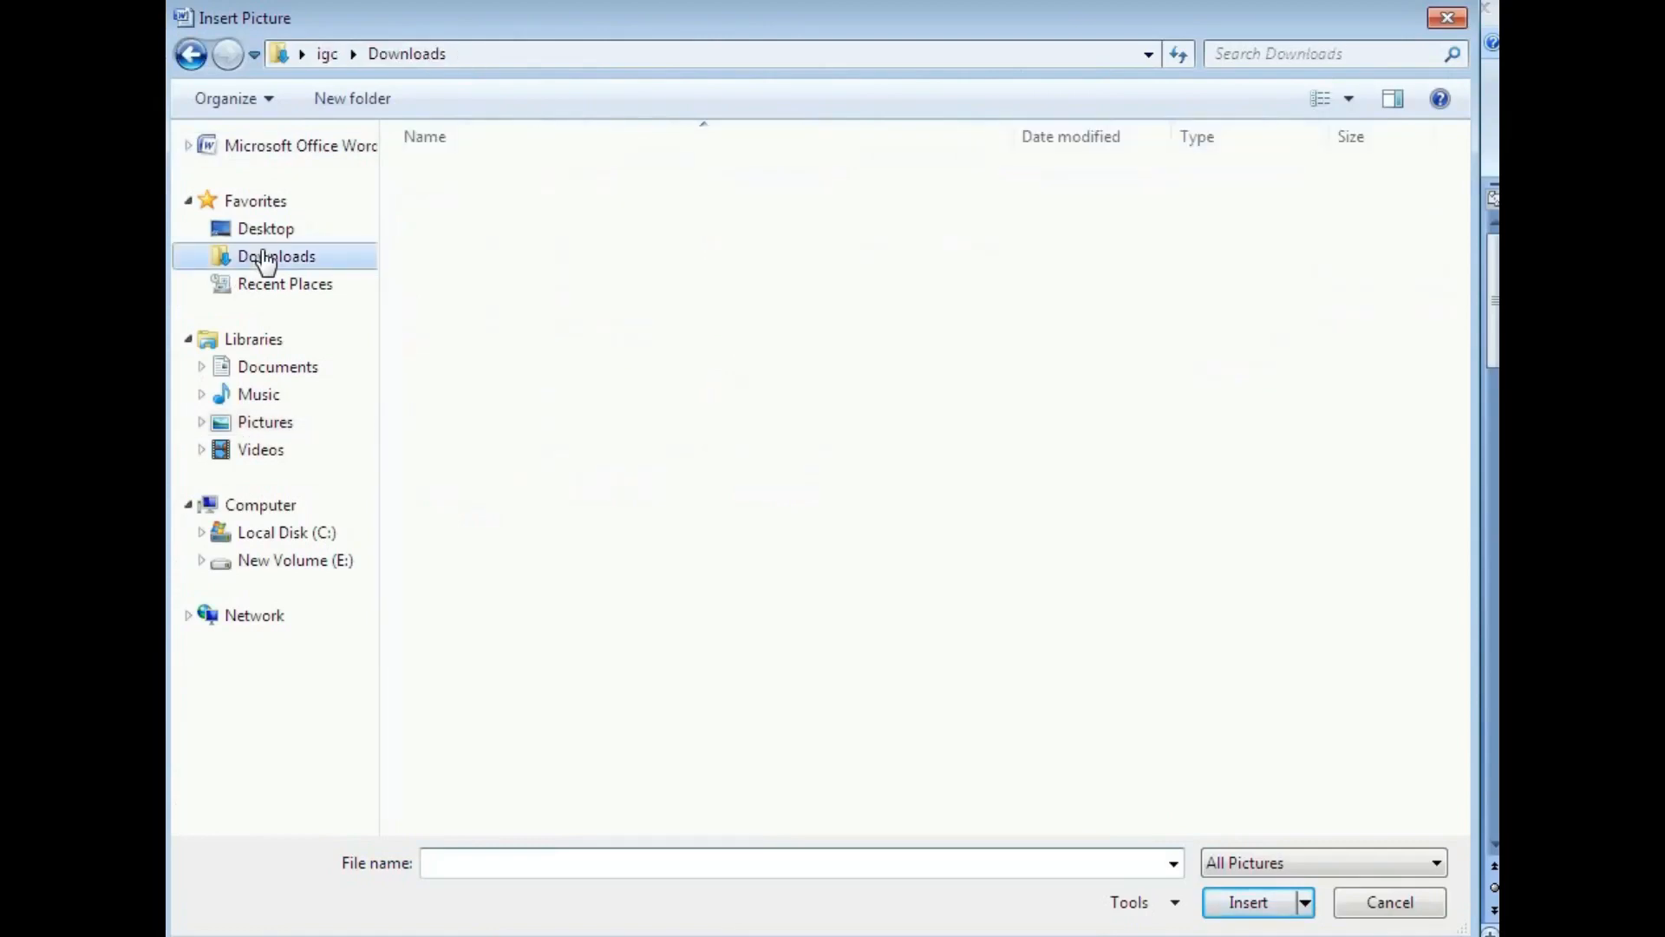
pyautogui.click(460, 212)
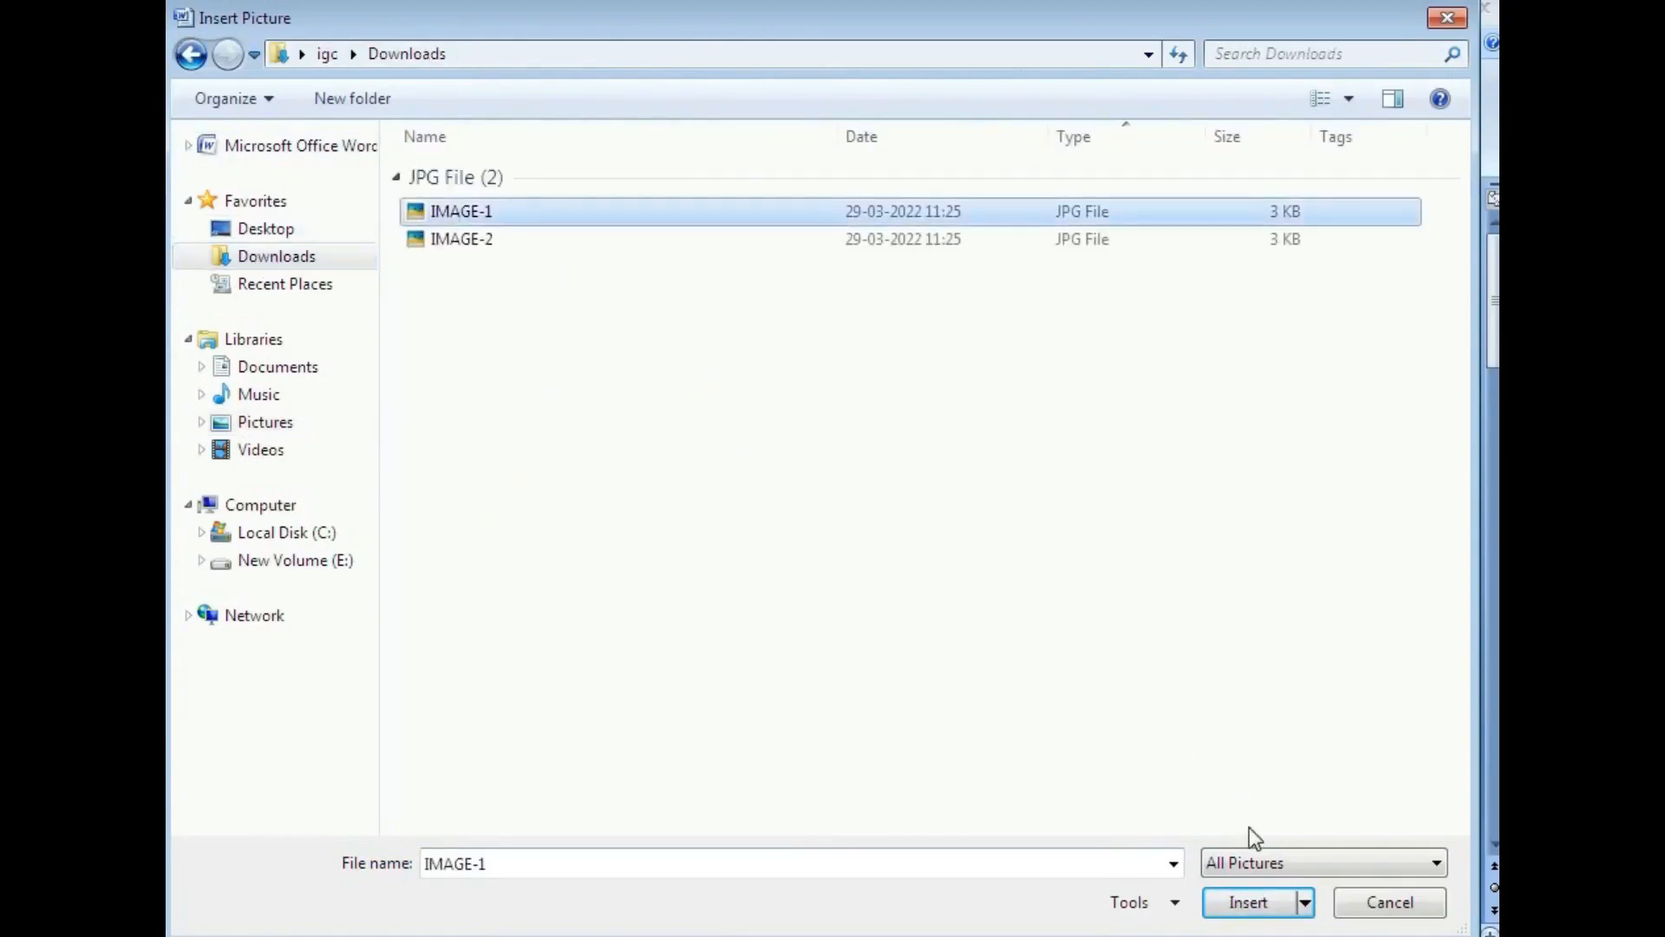
pyautogui.click(1231, 903)
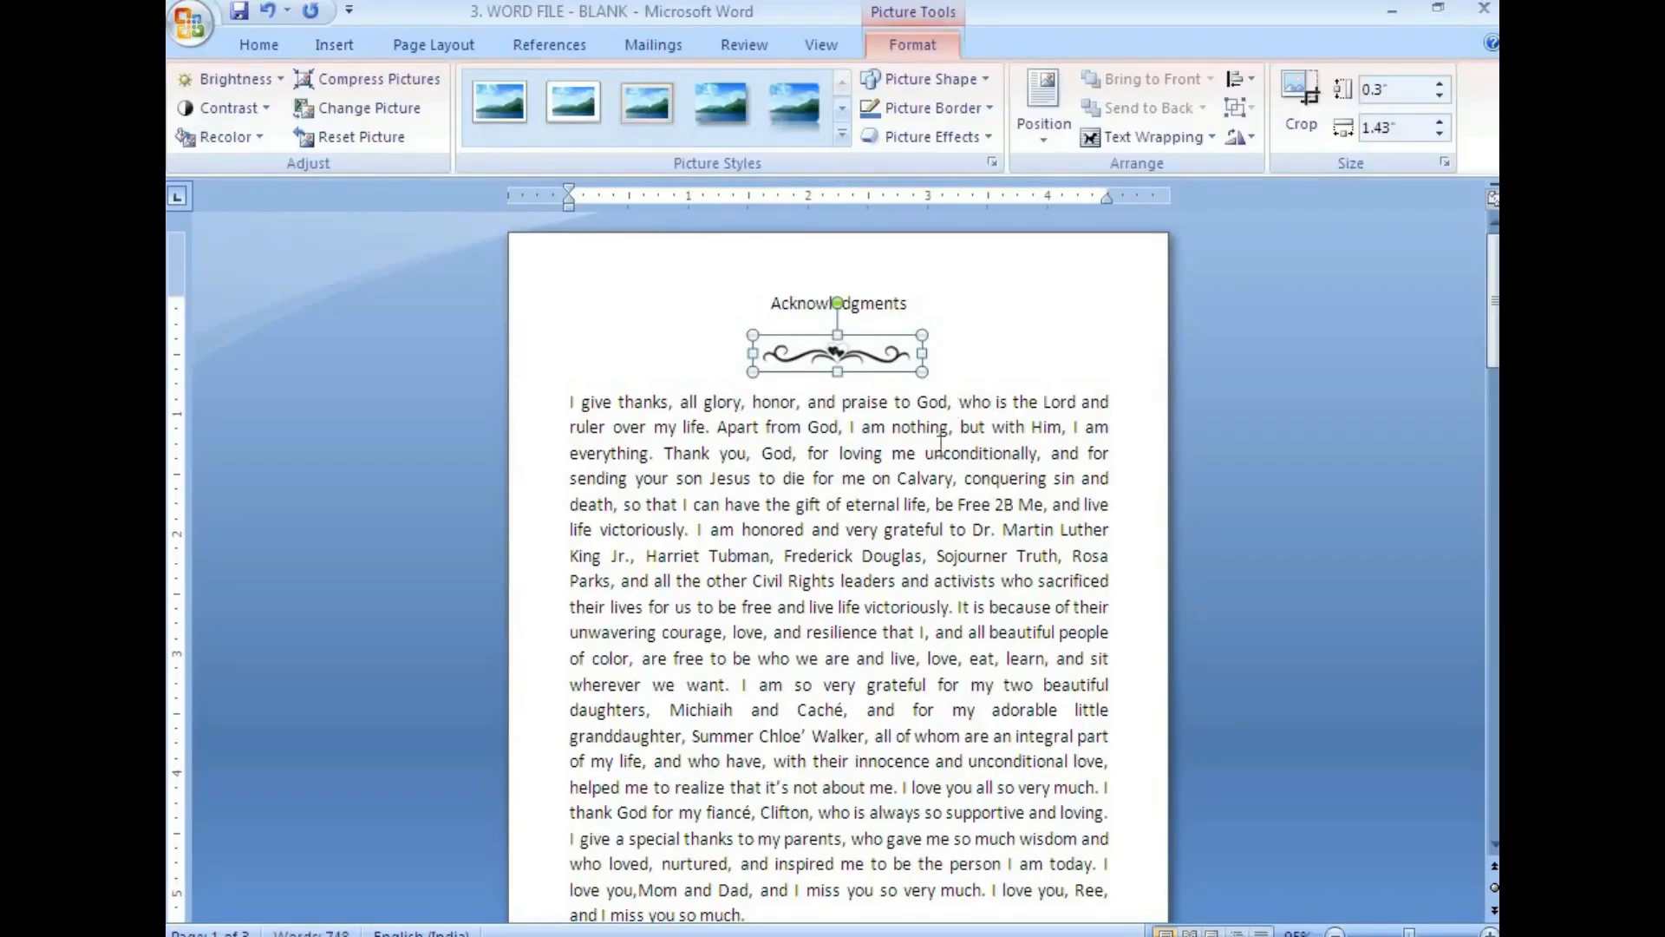
# Step: Add a new line below the "Introduction" heading of Chapter 1 and insert the picture IMAGE-2 from the Downloads folder there
pyautogui.scroll(-10, 924, 572)
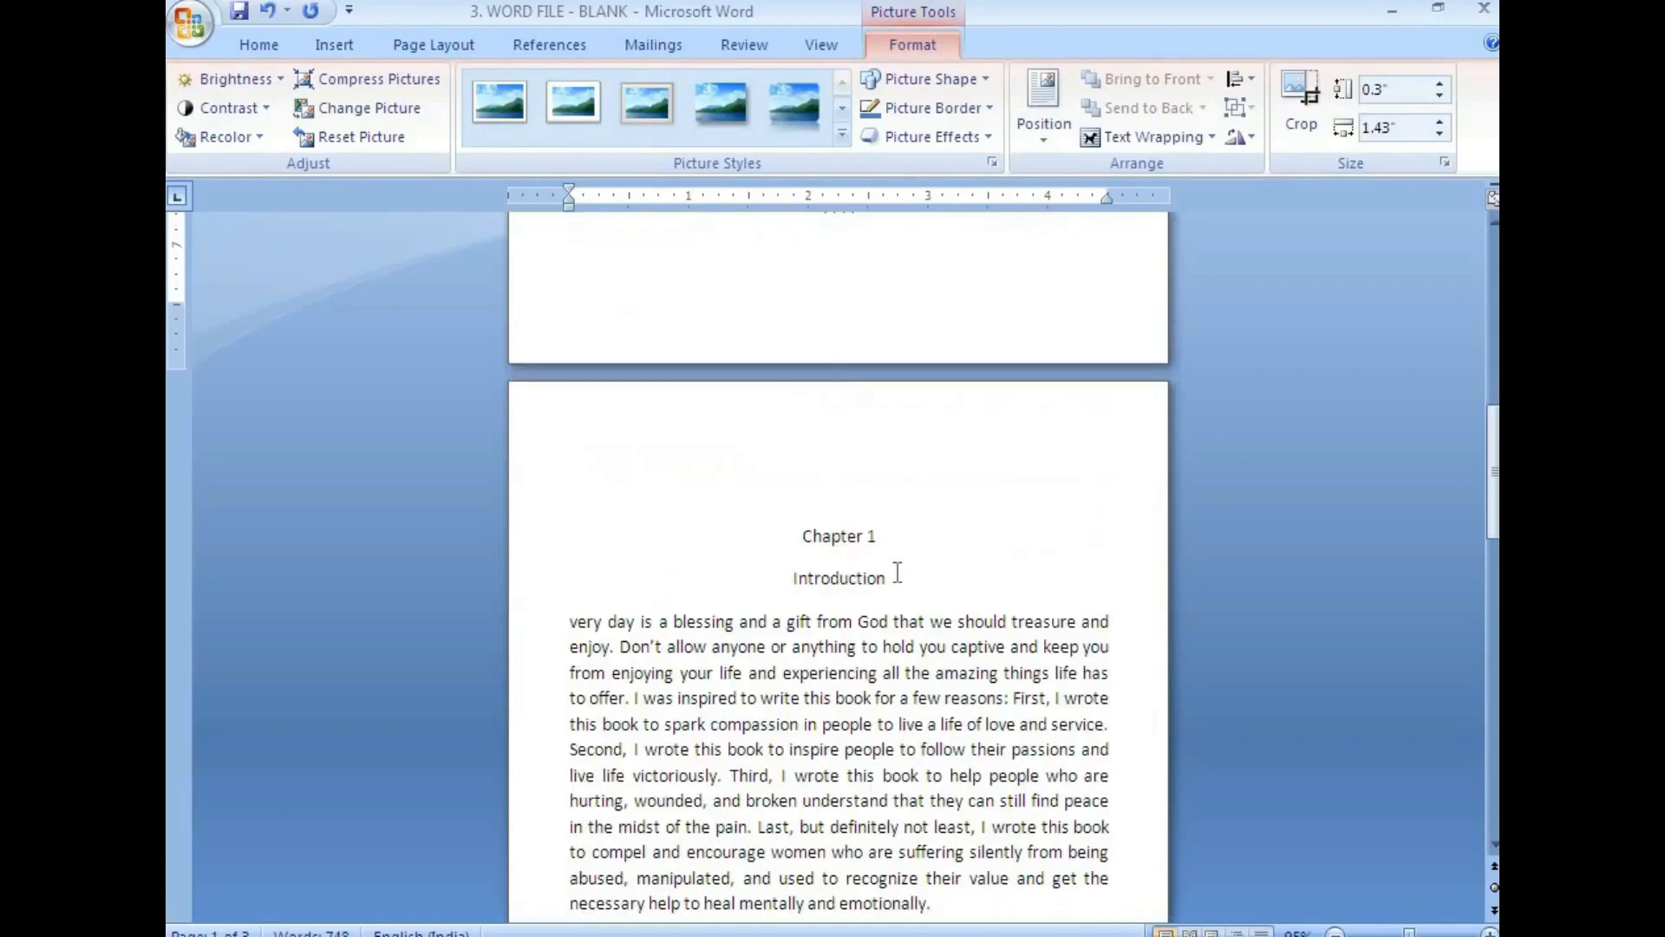
pyautogui.click(896, 582)
pyautogui.press('Return')
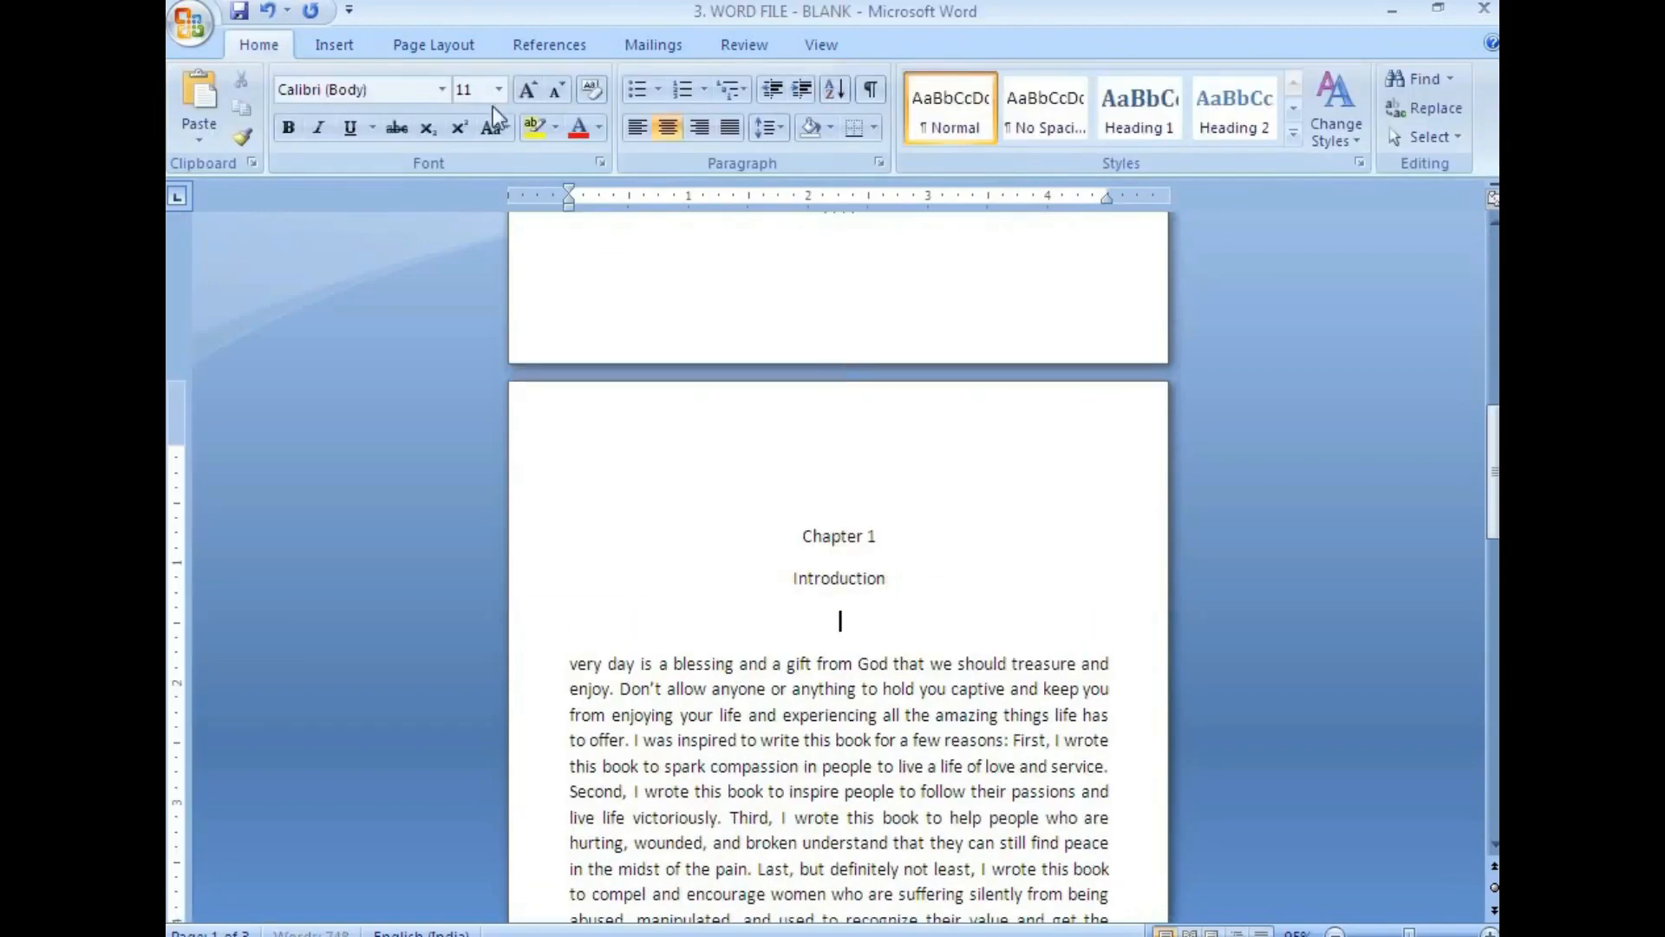
pyautogui.click(333, 44)
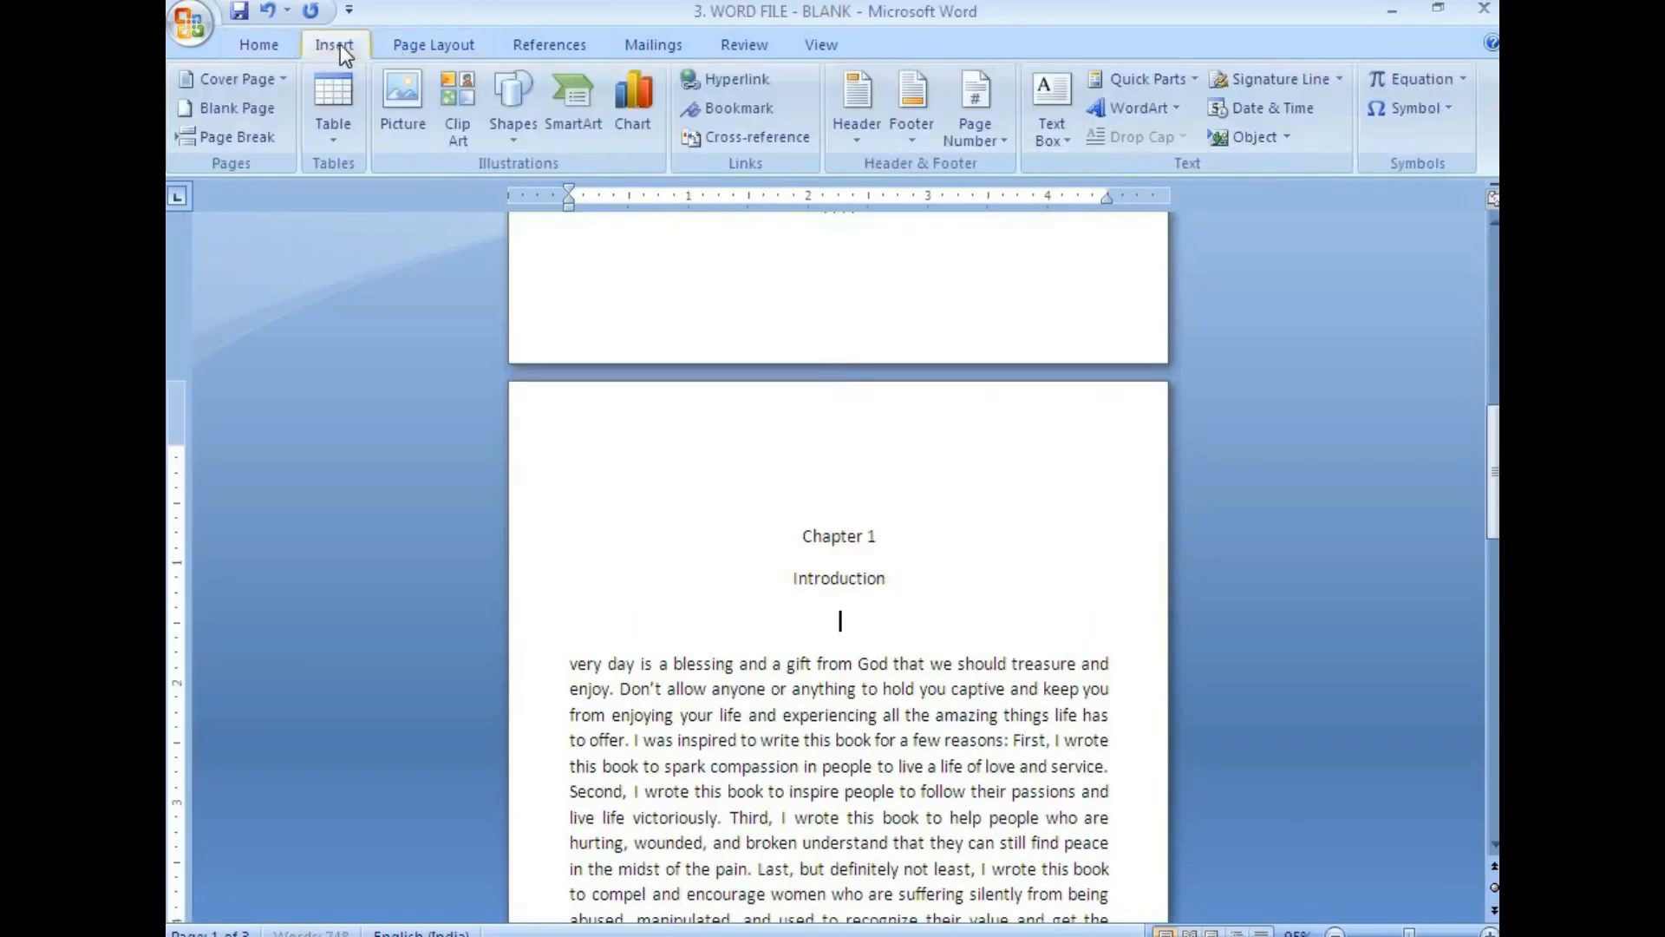
pyautogui.click(408, 115)
pyautogui.click(617, 169)
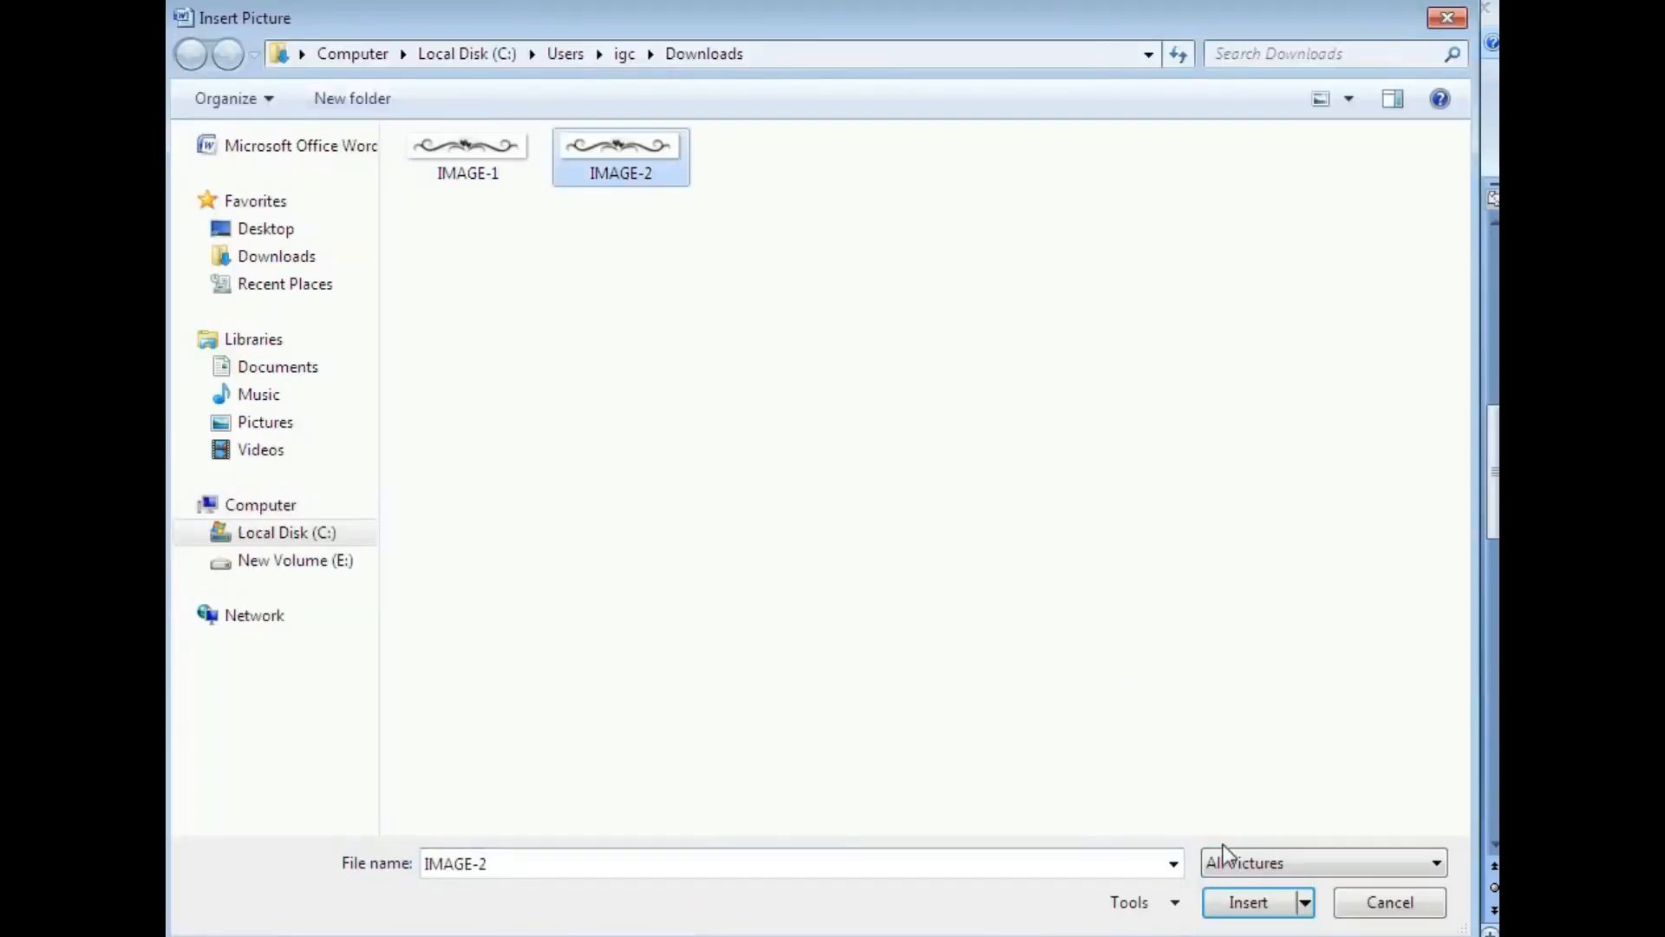
pyautogui.click(1251, 904)
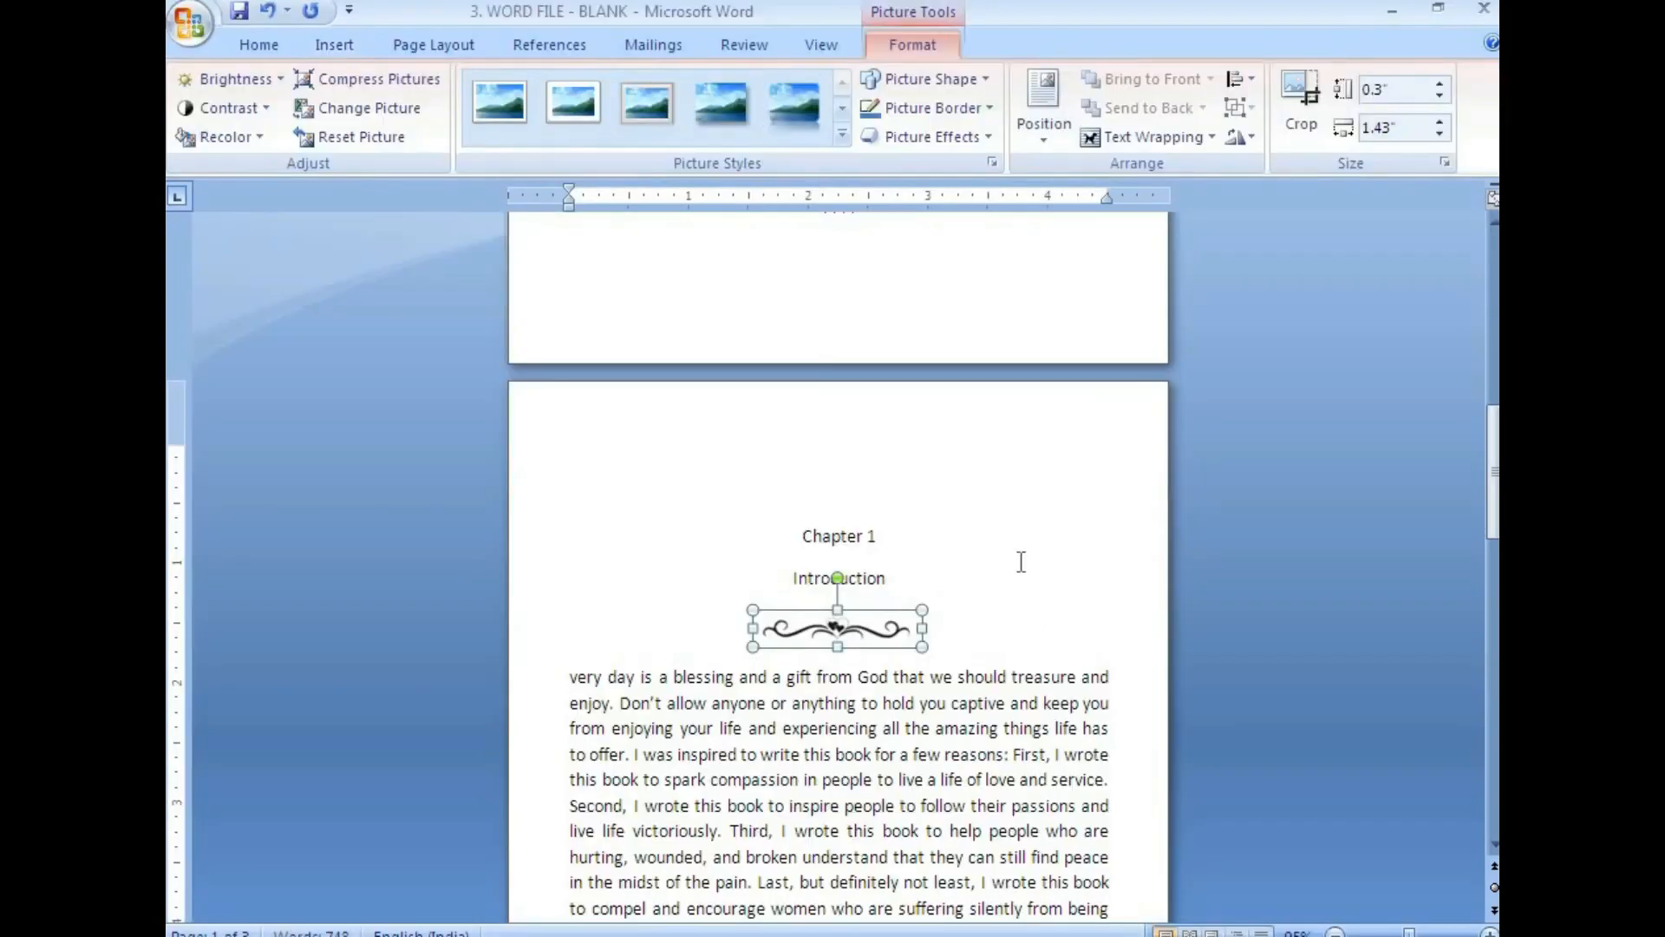
pyautogui.scroll(-2, 1025, 585)
pyautogui.click(989, 540)
pyautogui.scroll(-10, 989, 563)
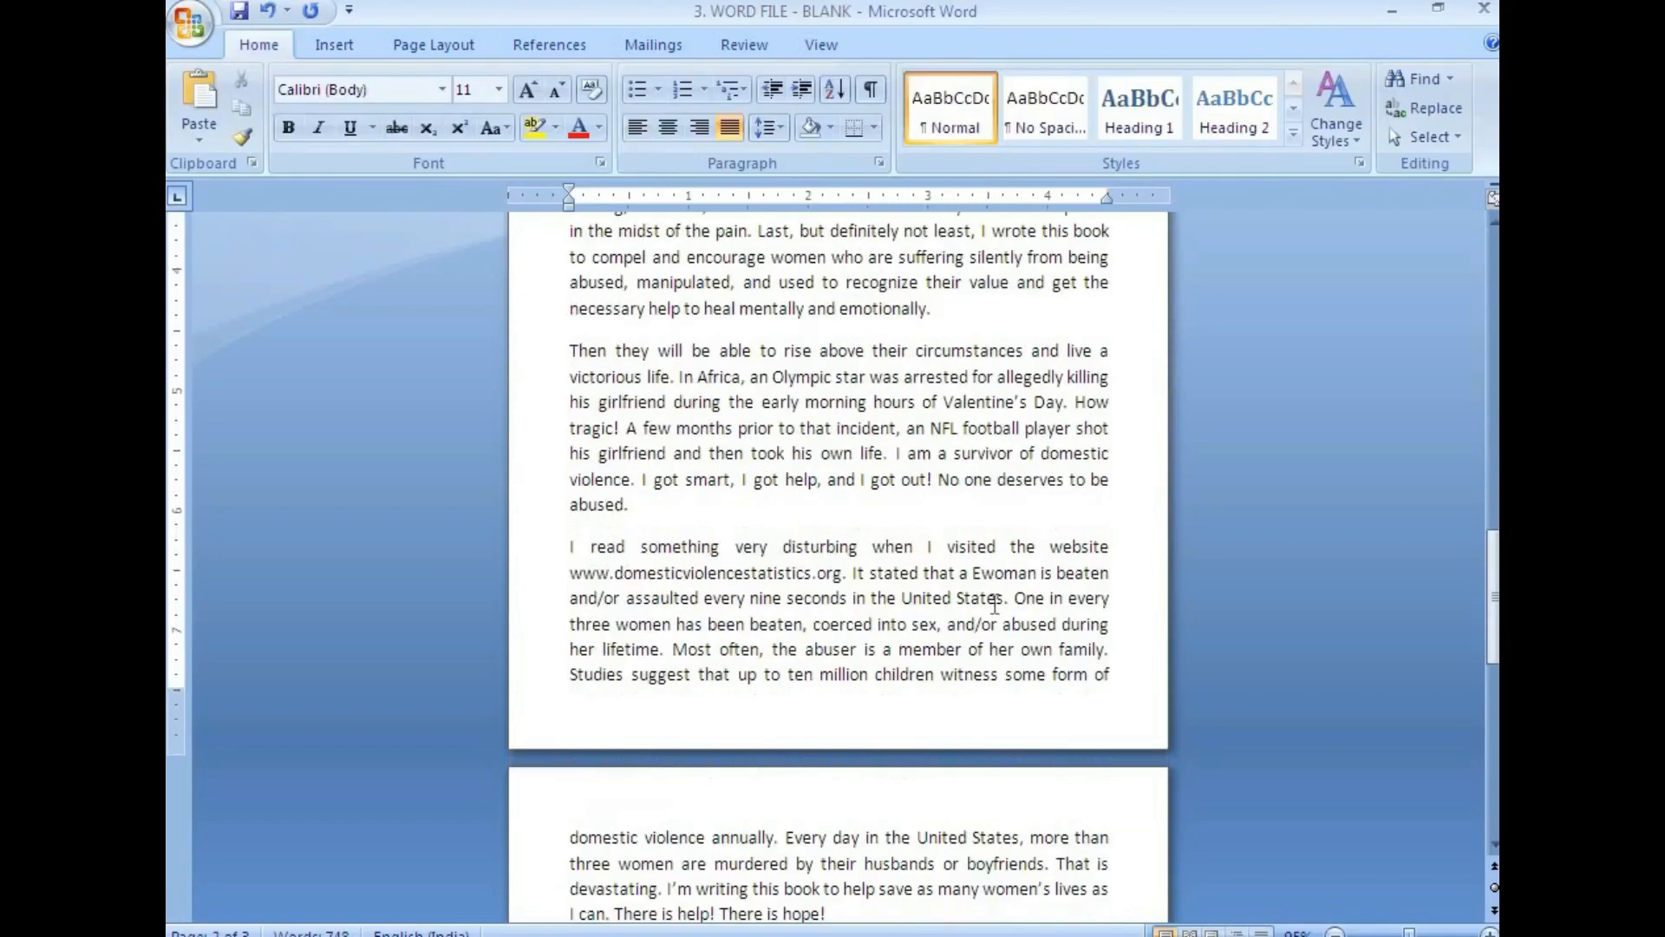
pyautogui.scroll(15, 926, 644)
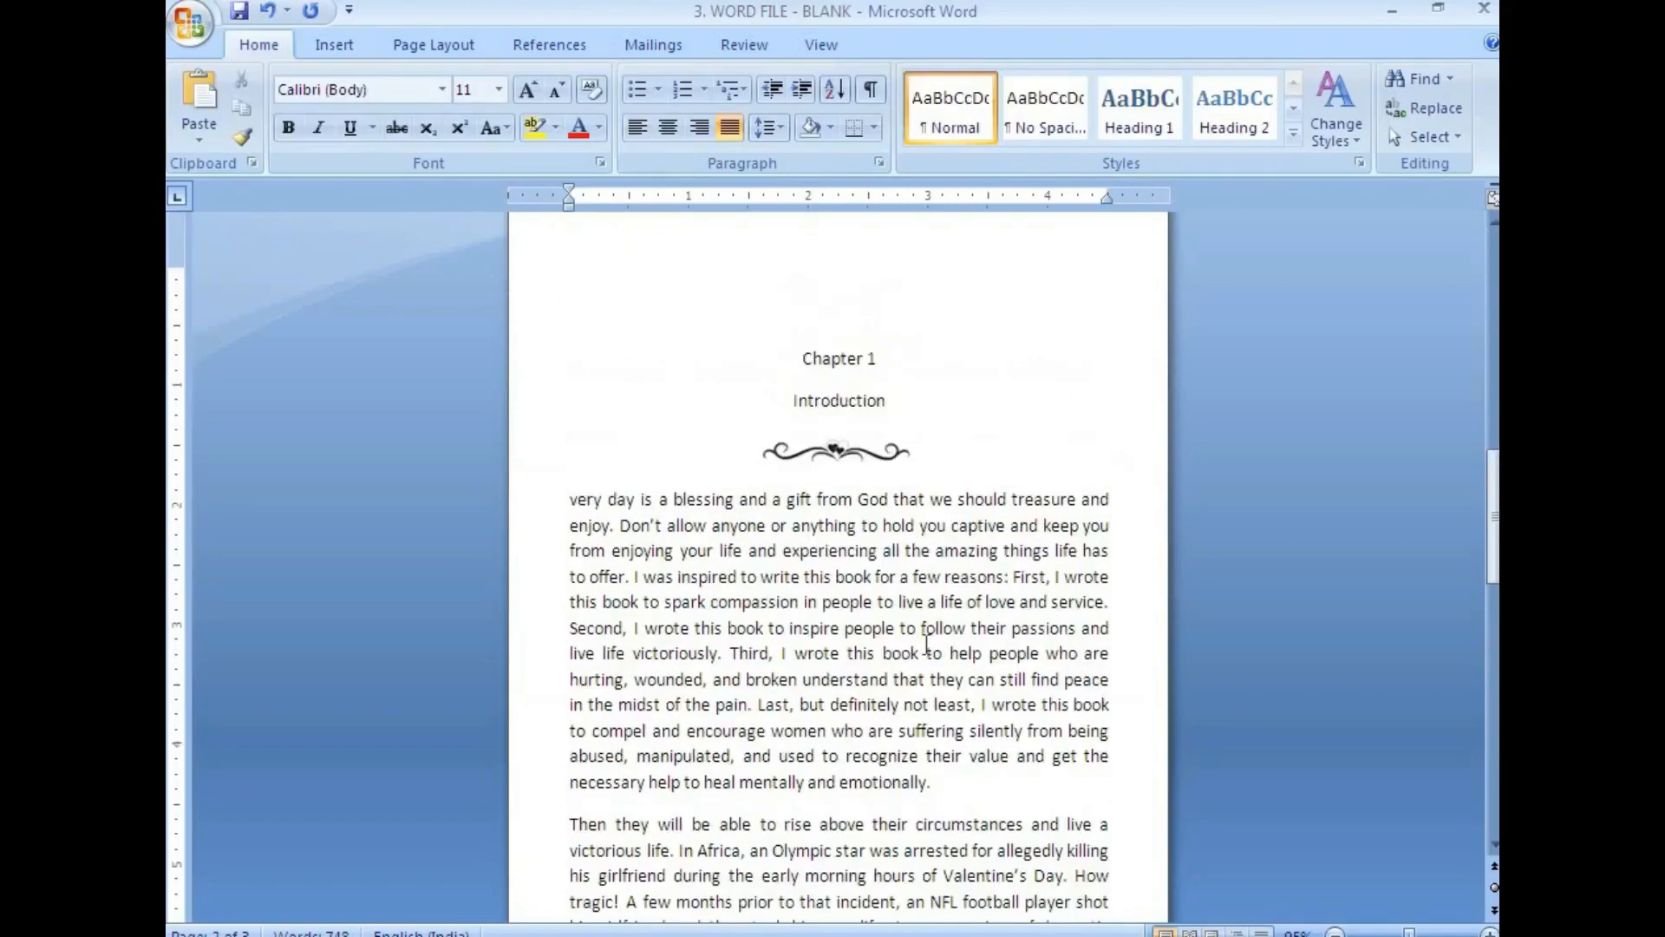
pyautogui.scroll(-4, 926, 644)
pyautogui.scroll(14, 936, 647)
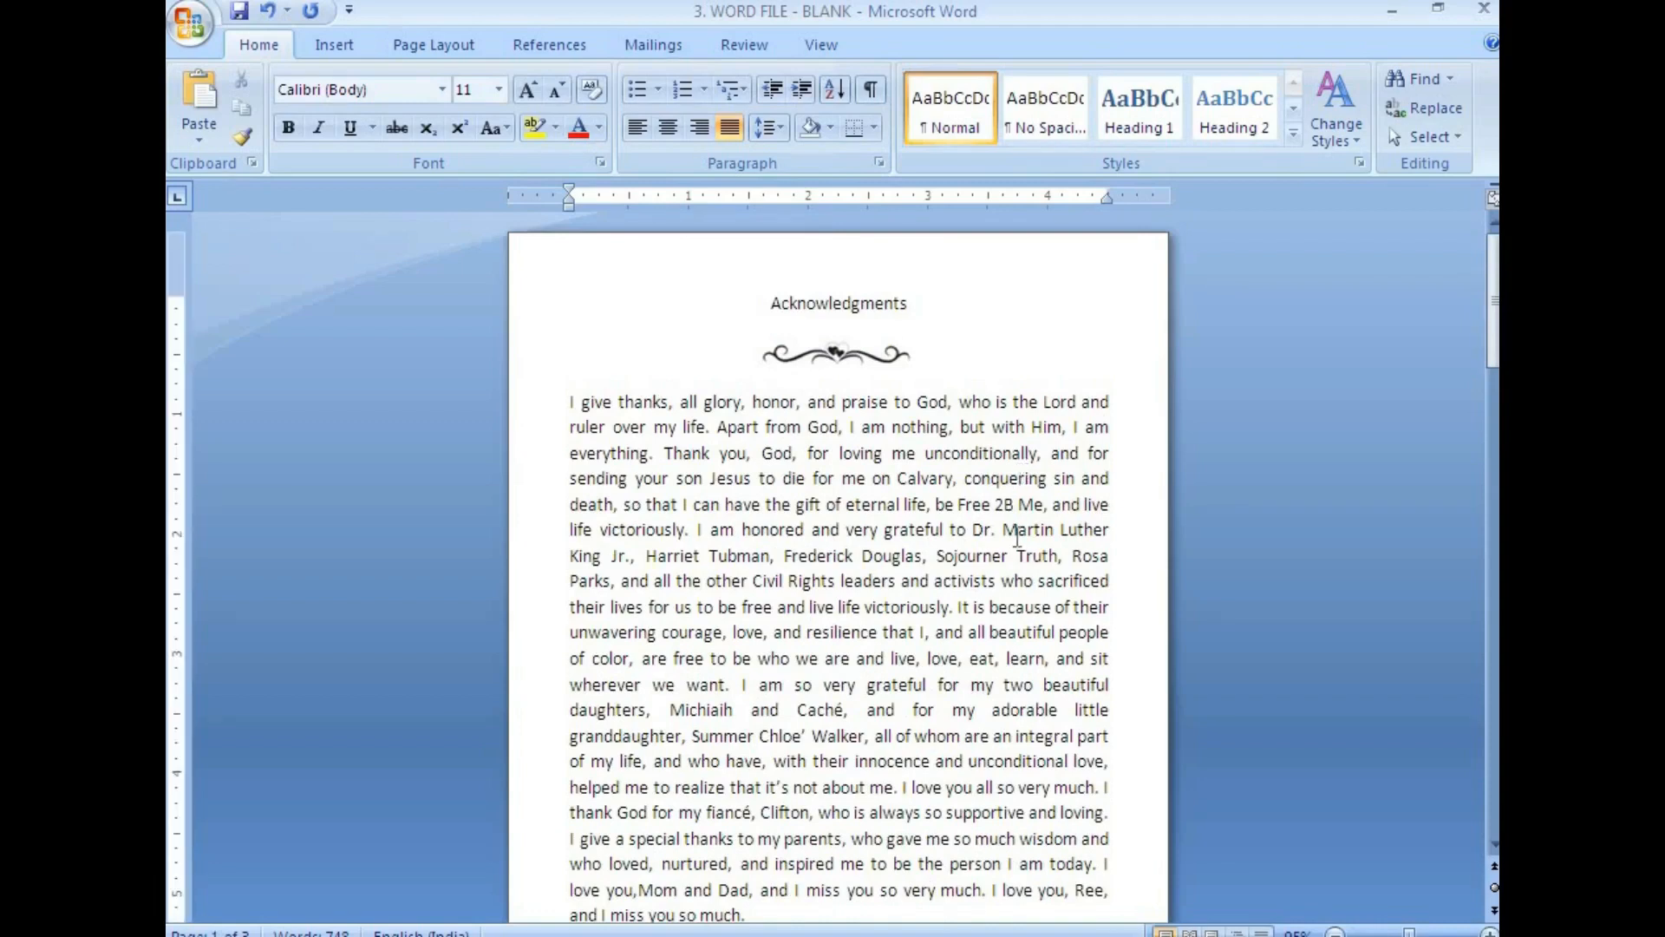
# Step: Set the font of the "Acknowledgments" heading to Bromarkers Demo
pyautogui.moveTo(772, 303); pyautogui.dragTo(919, 305)
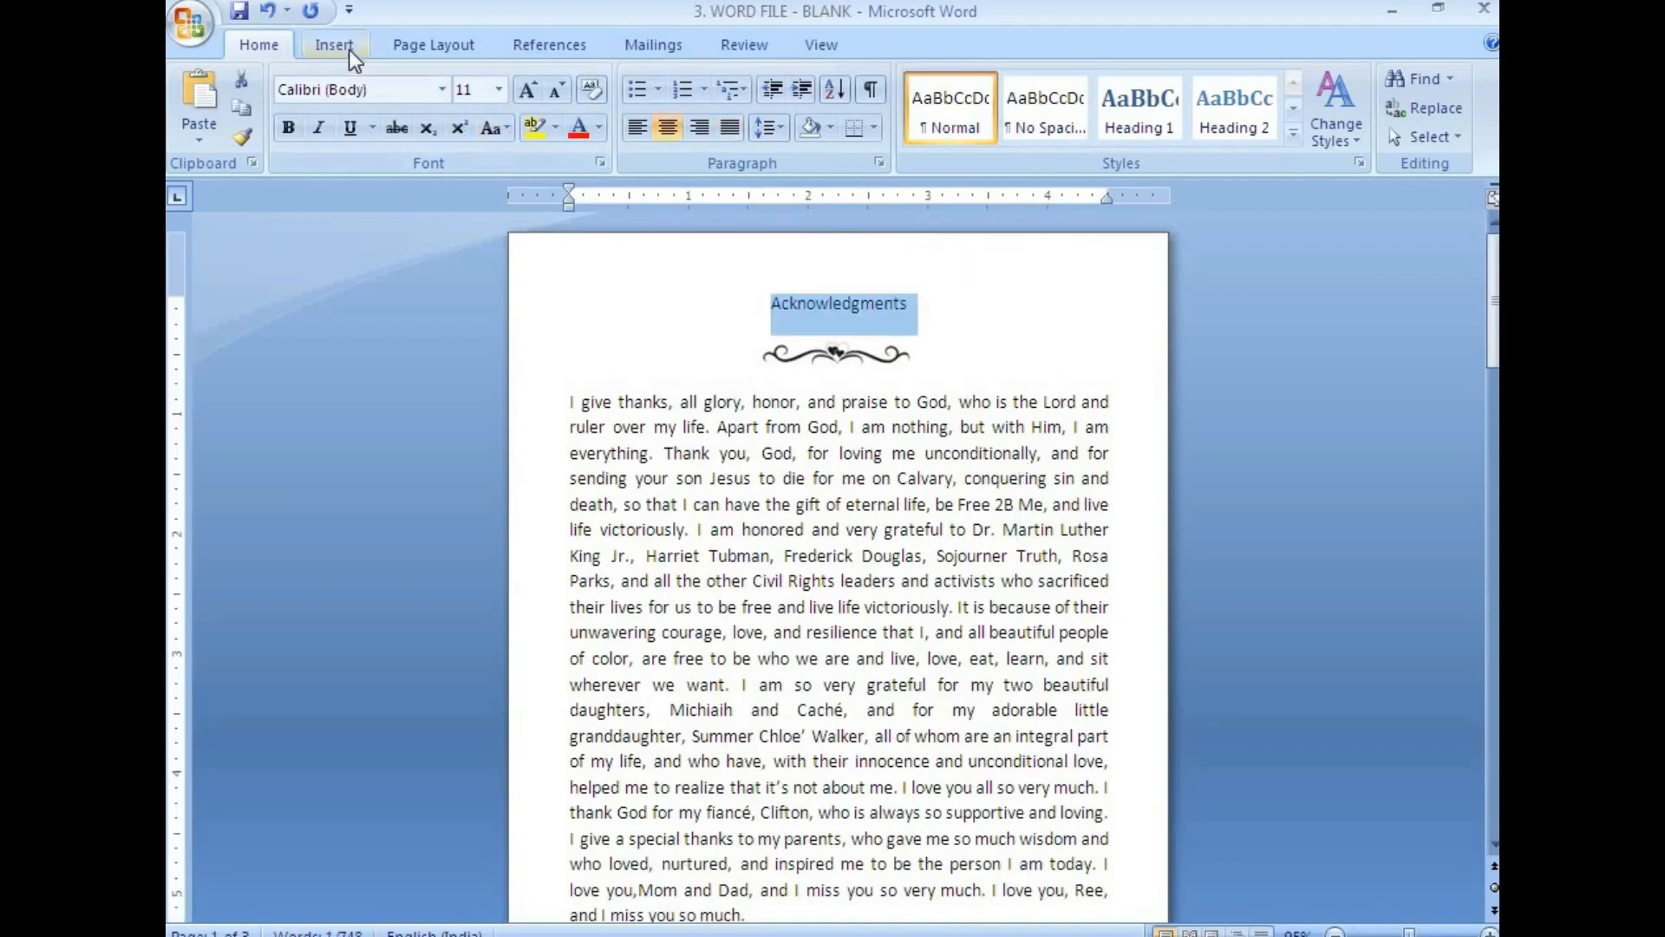
pyautogui.click(442, 91)
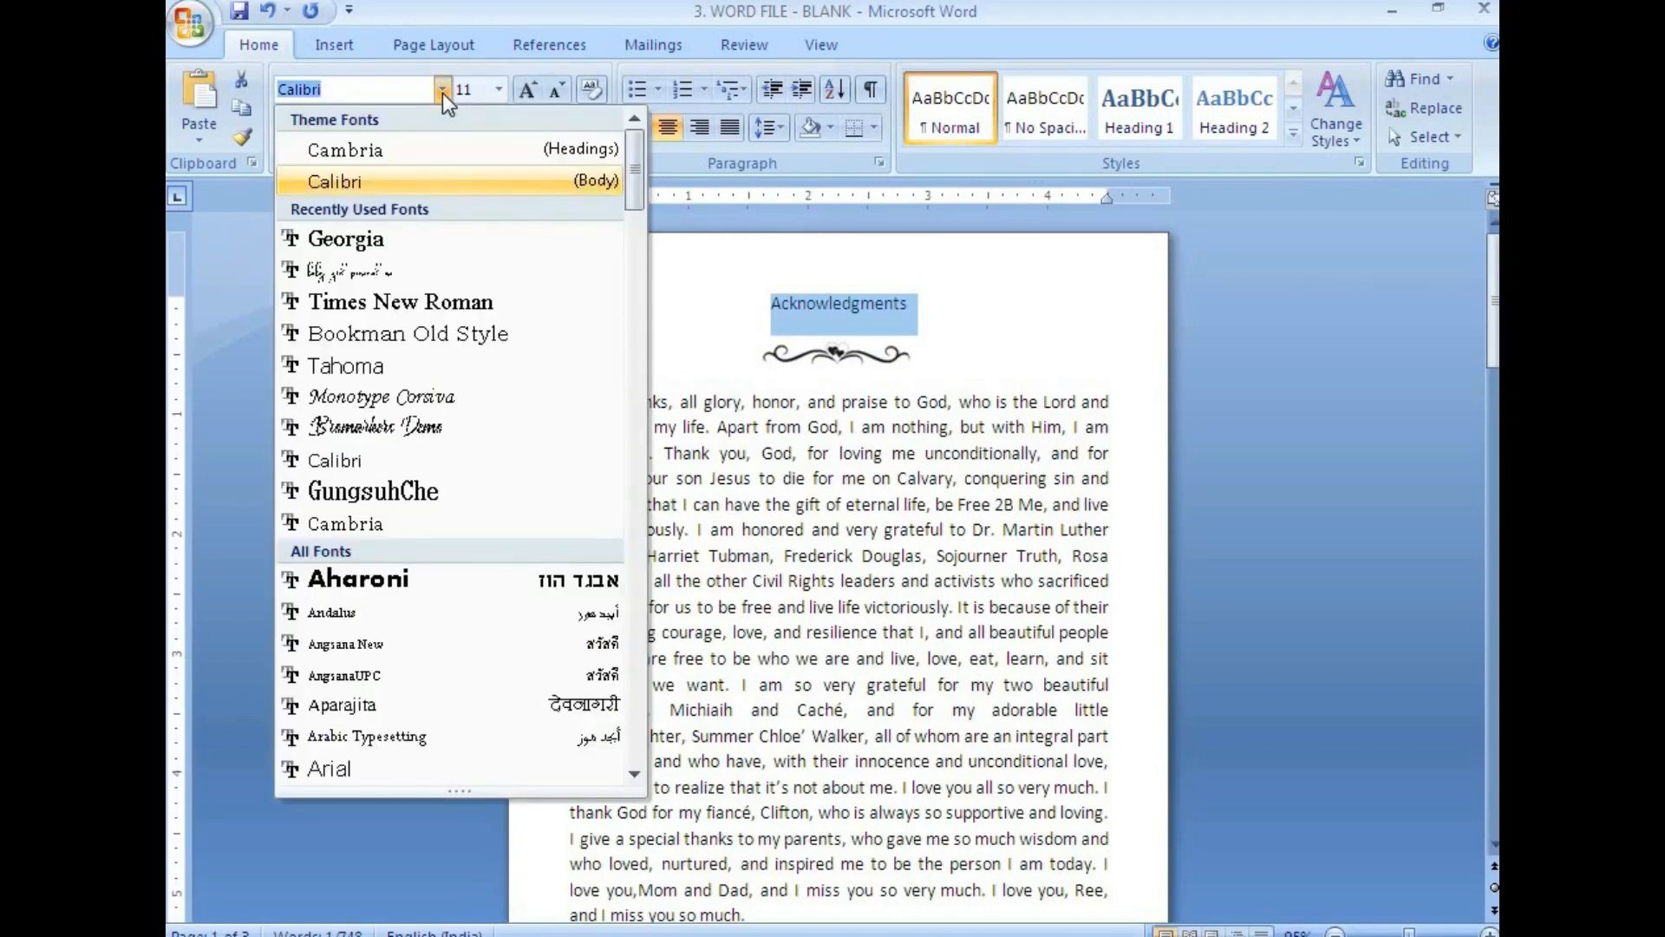
pyautogui.click(423, 423)
pyautogui.click(805, 459)
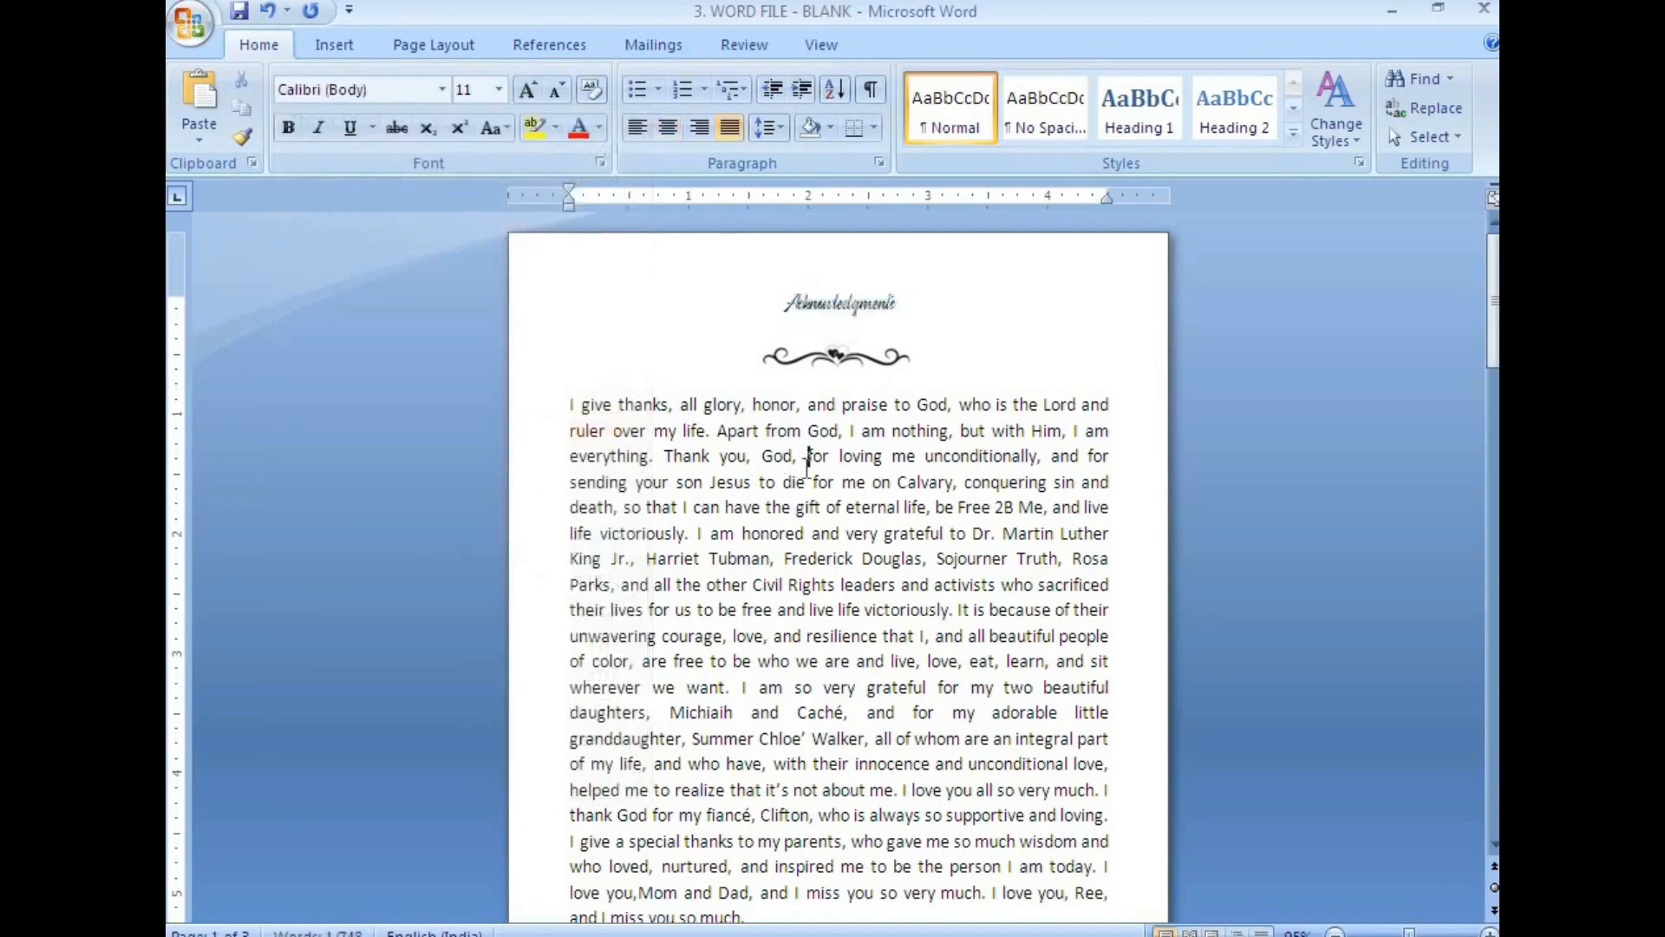
# Step: Examine the lettering of the "Acknowledgments" heading in the PDF master file in Foxit Reader and return to Word
pyautogui.click(391, 933)
pyautogui.scroll(10, 826, 546)
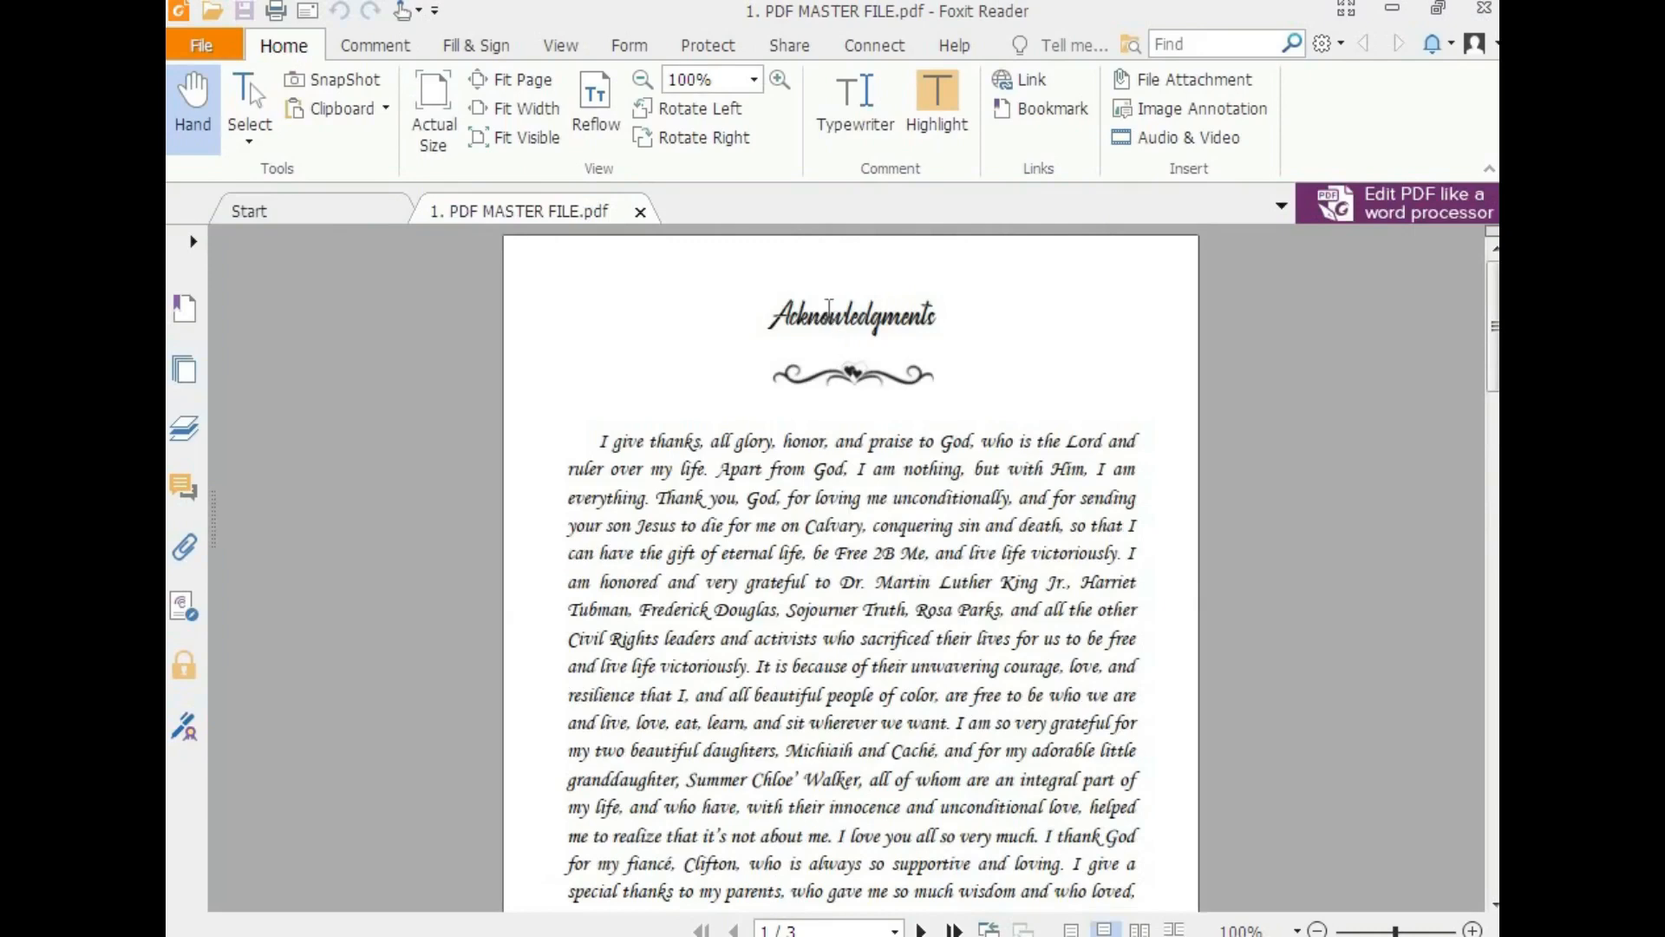
pyautogui.moveTo(777, 319); pyautogui.dragTo(954, 314)
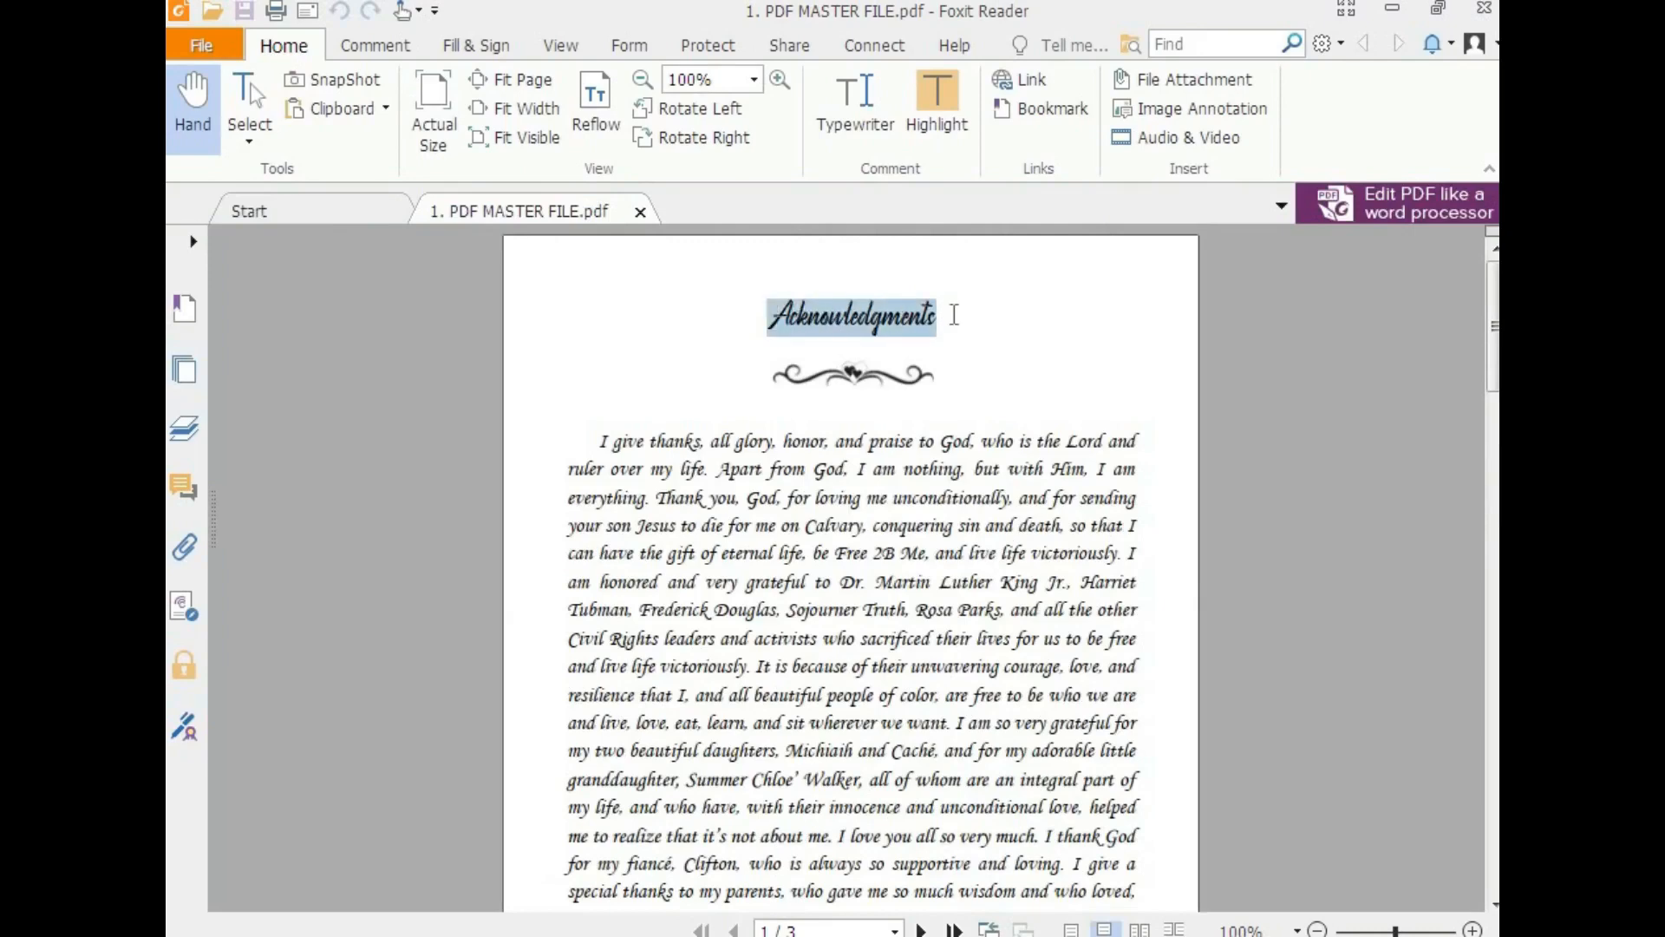
pyautogui.click(434, 933)
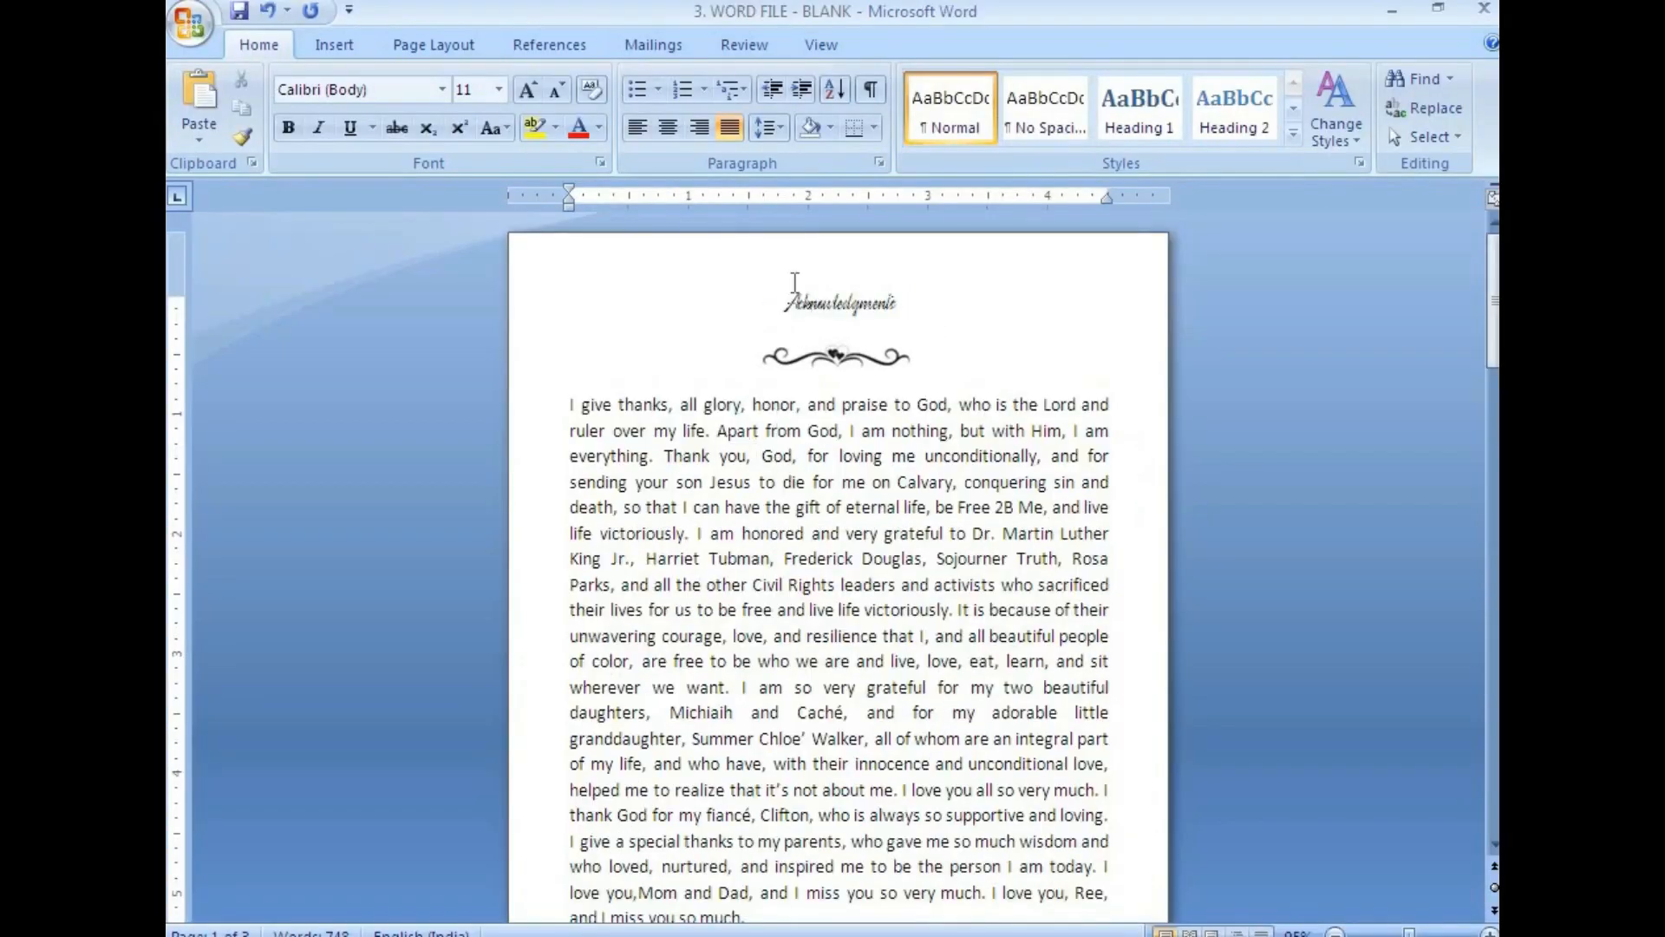
# Step: Try bold on the "Acknowledgments" heading, take it off again, and set the heading's font size to 14
pyautogui.moveTo(785, 303); pyautogui.dragTo(928, 299)
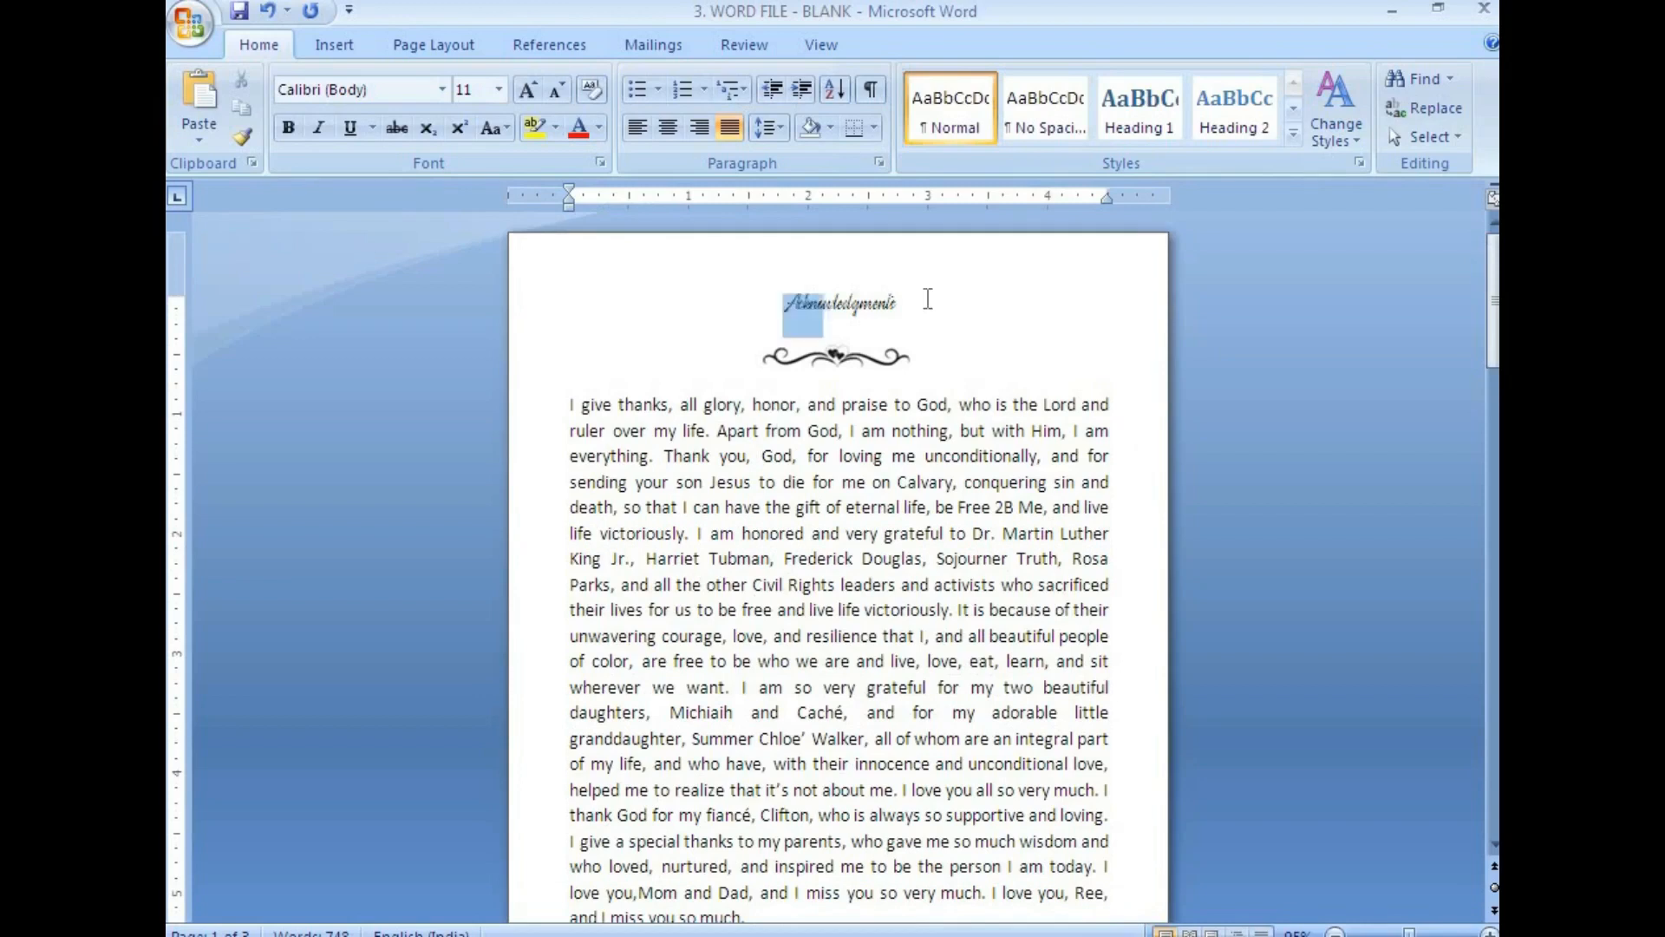
pyautogui.click(288, 128)
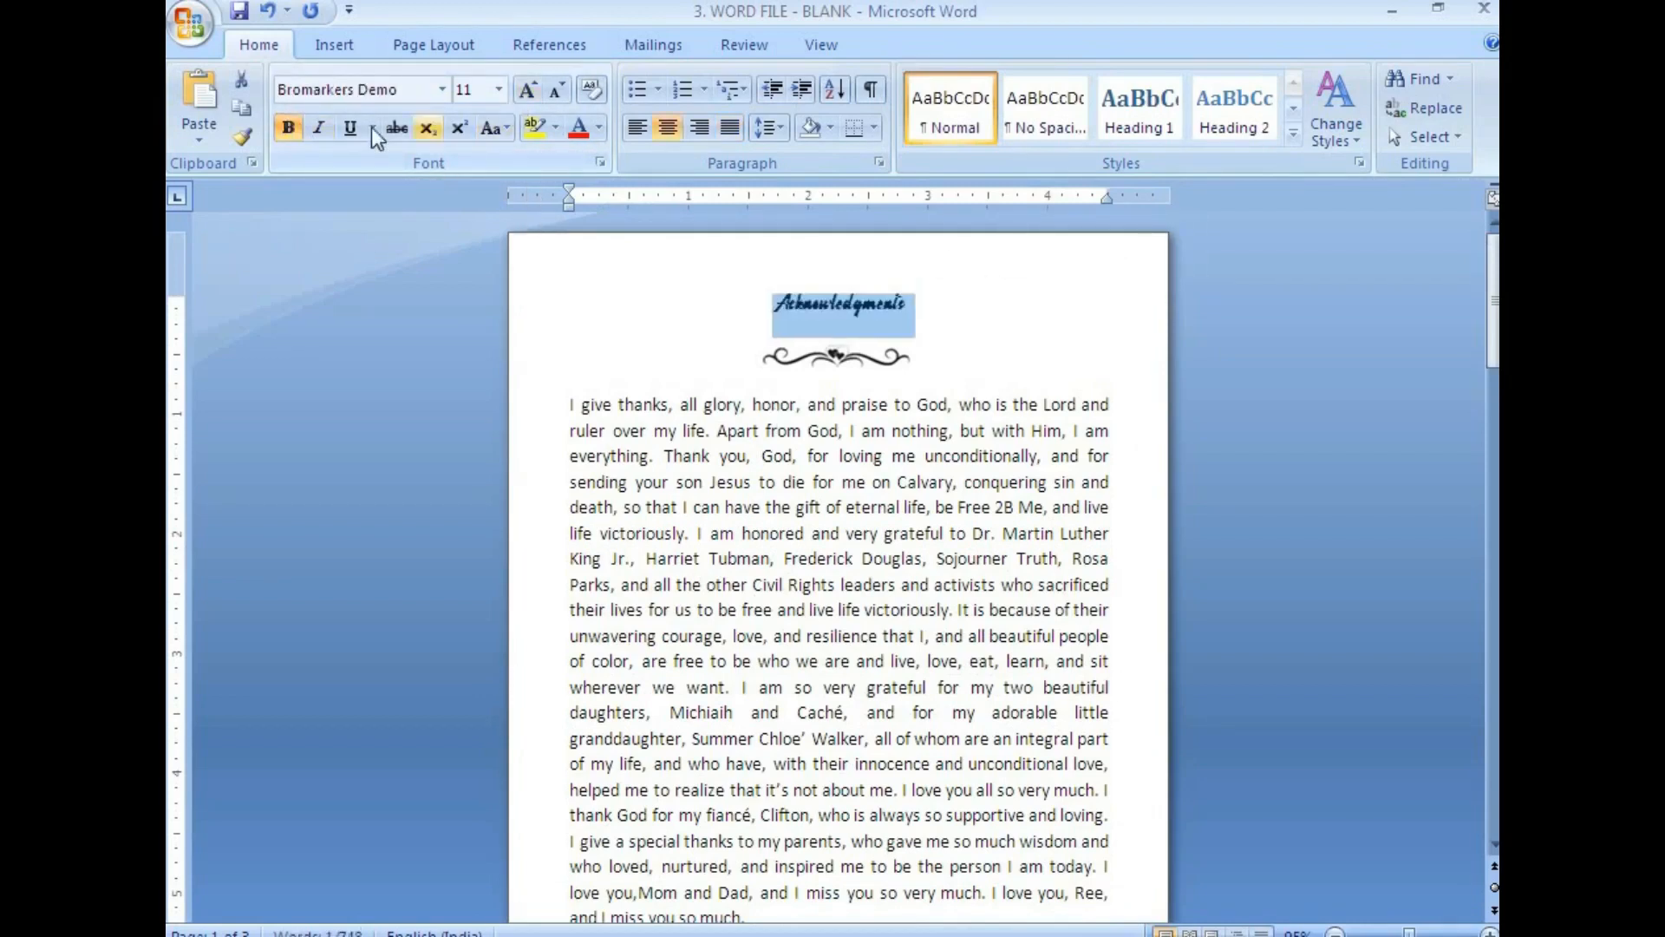
pyautogui.click(289, 128)
pyautogui.click(500, 89)
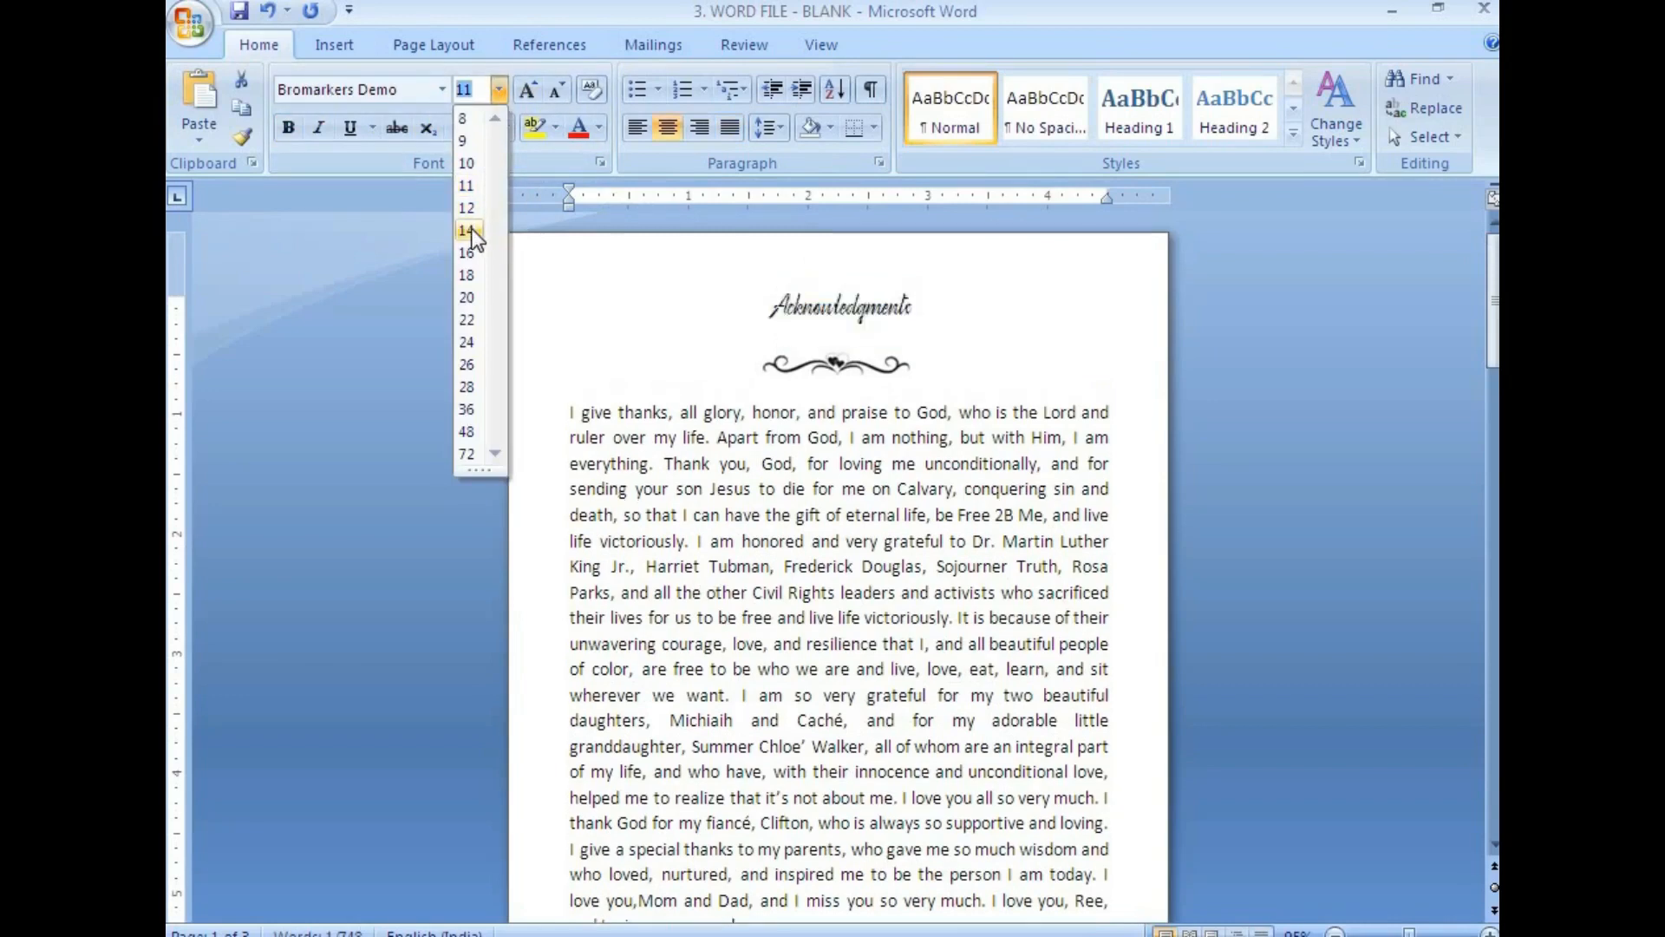
pyautogui.click(469, 230)
pyautogui.click(796, 493)
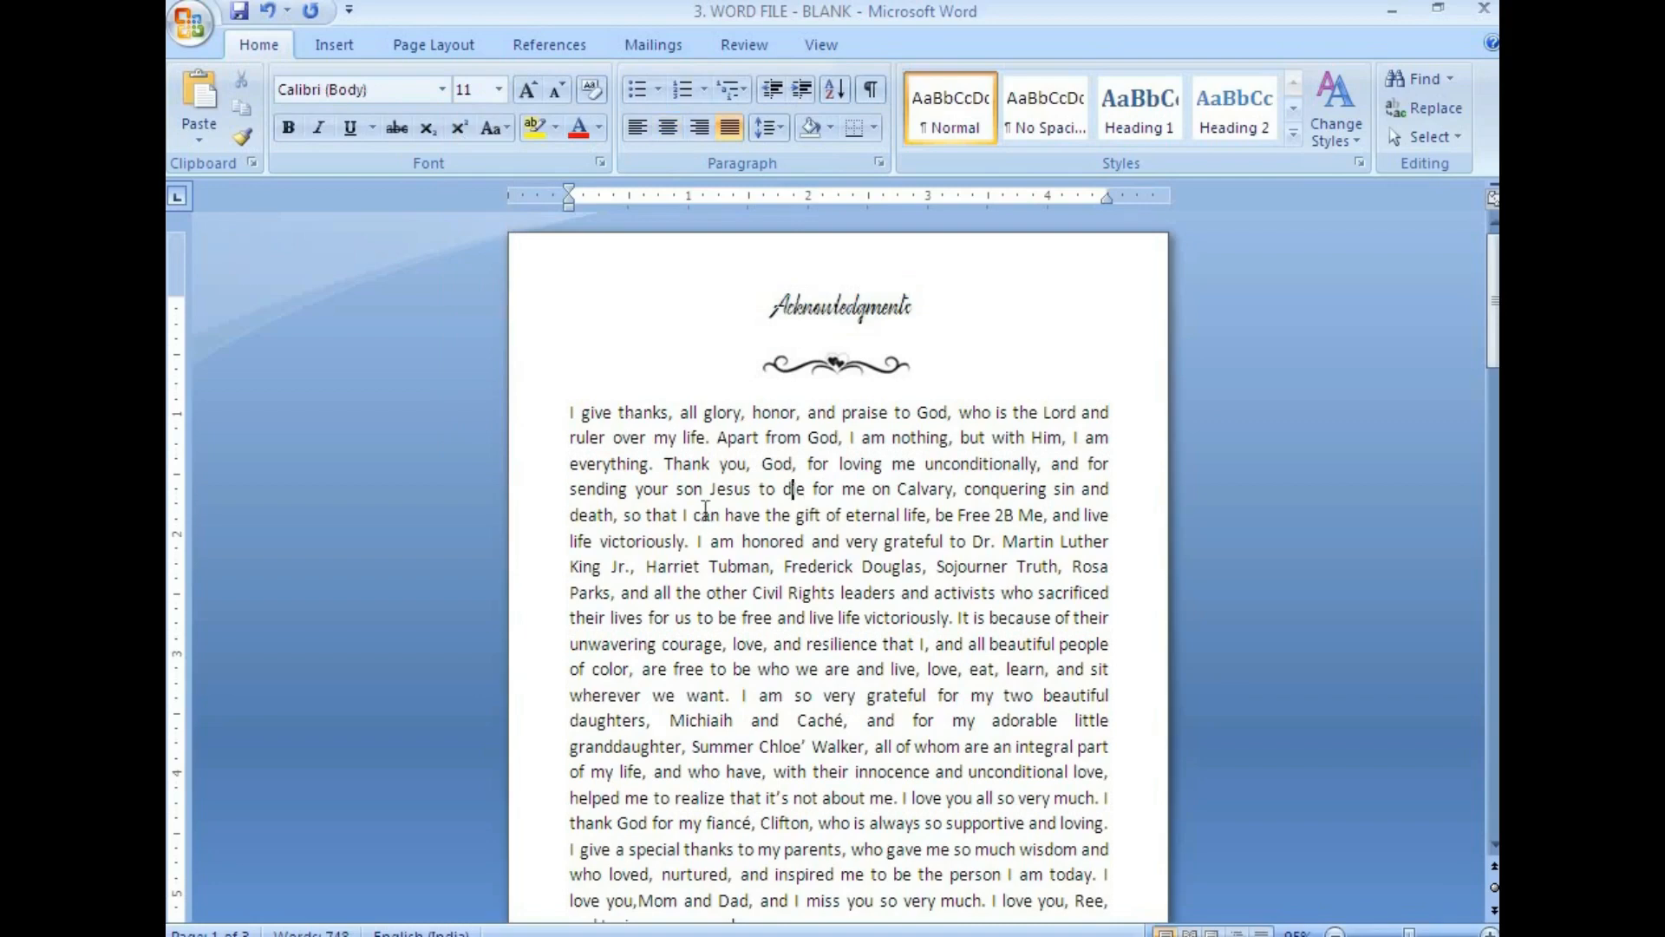
# Step: Set the font size of the whole document to 12
pyautogui.hotkey('ctrl', 'a')
pyautogui.click(500, 89)
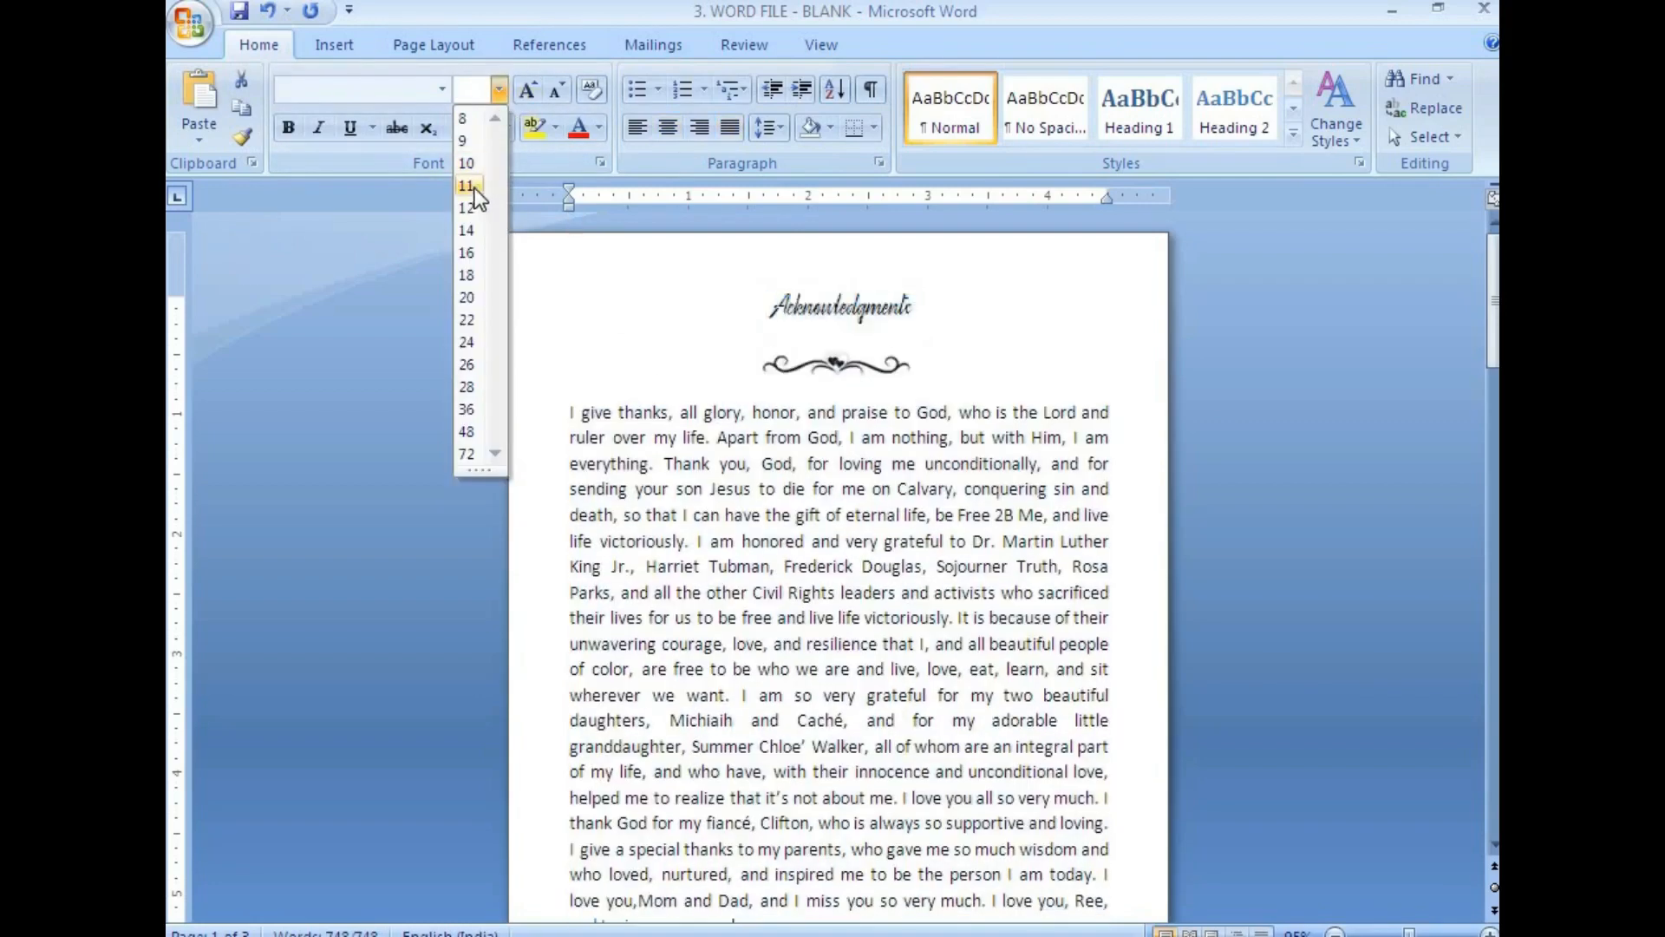
pyautogui.click(472, 206)
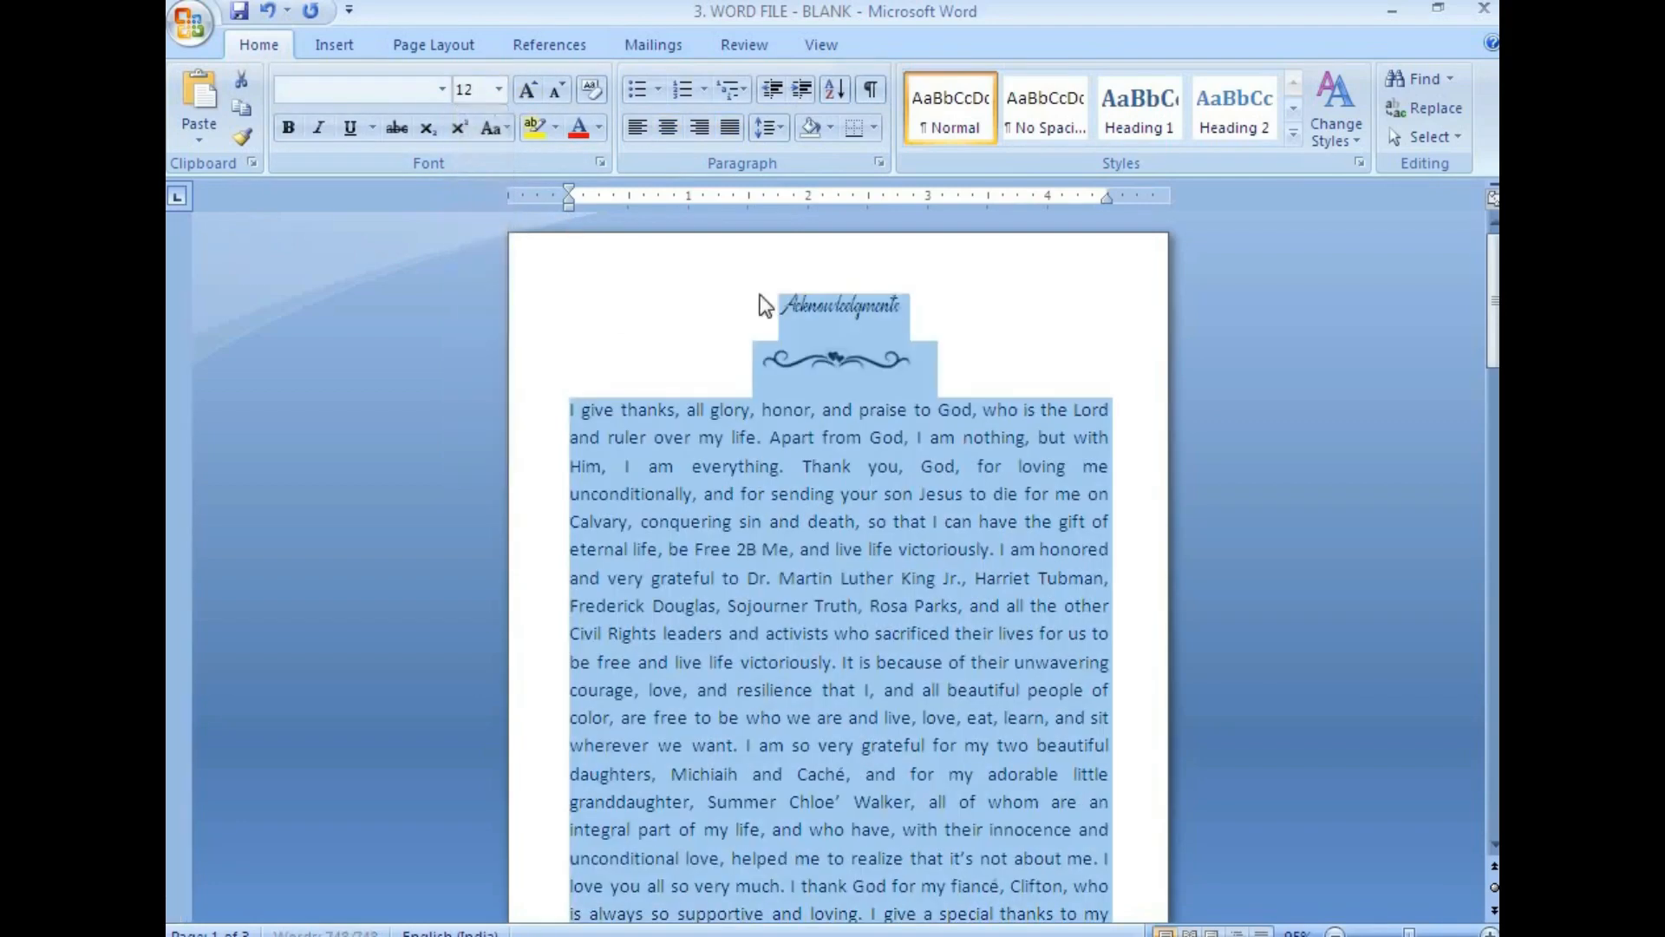
# Step: Return only the "Acknowledgments" heading to font size 14
pyautogui.click(832, 309)
pyautogui.moveTo(779, 306); pyautogui.dragTo(909, 305)
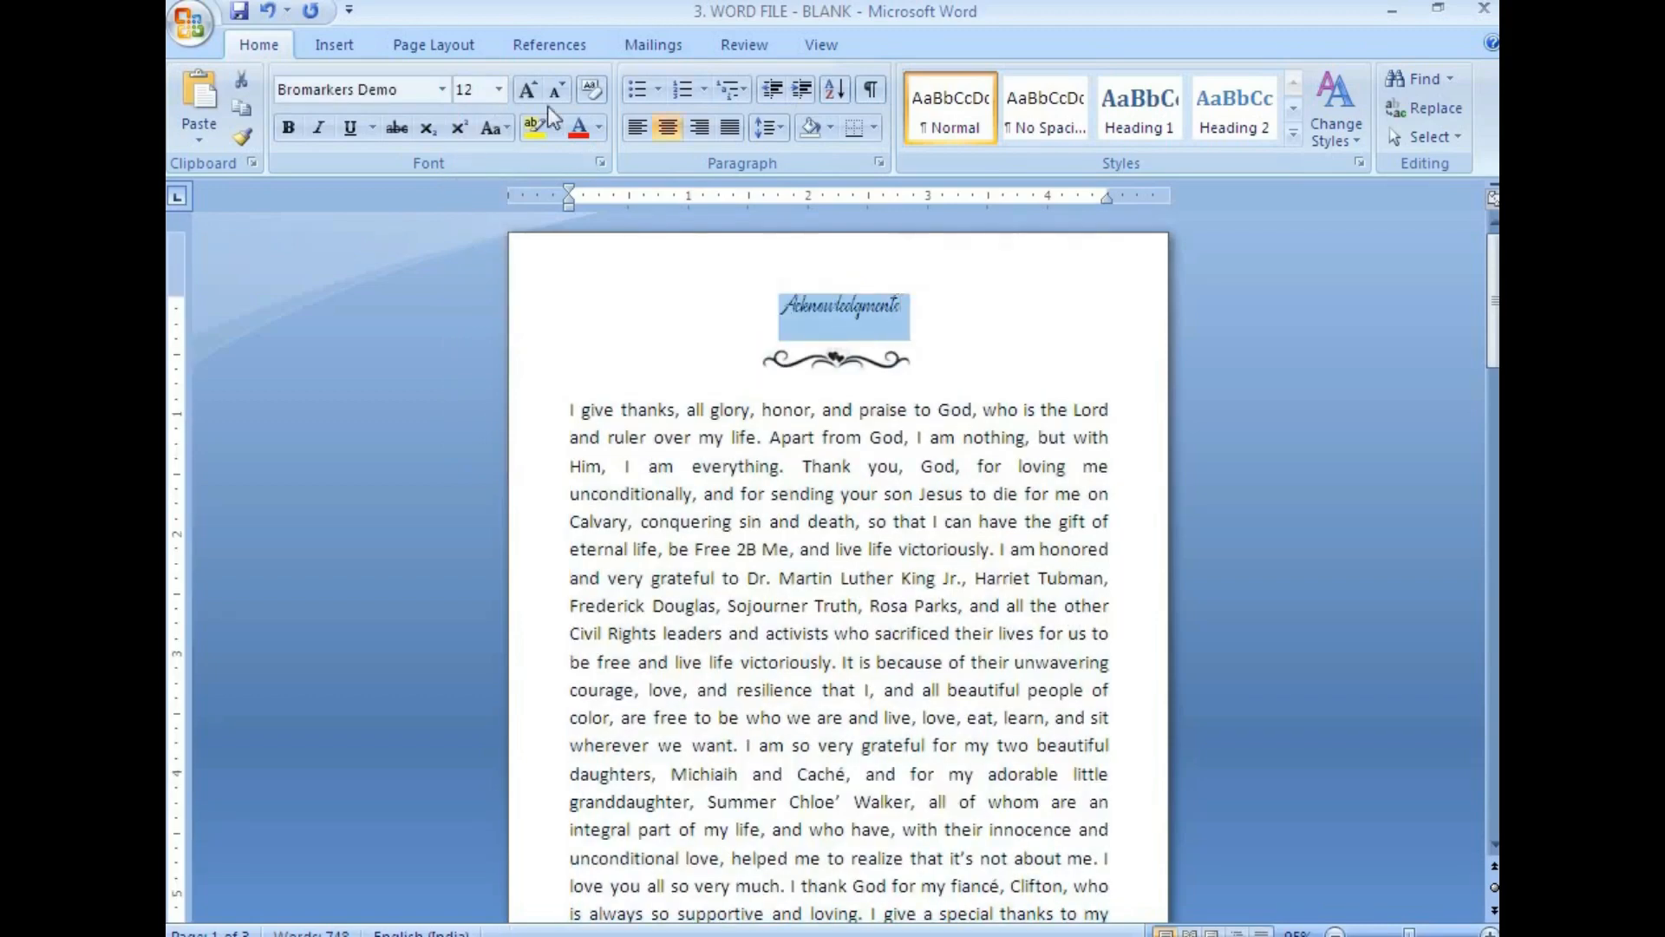
pyautogui.click(499, 92)
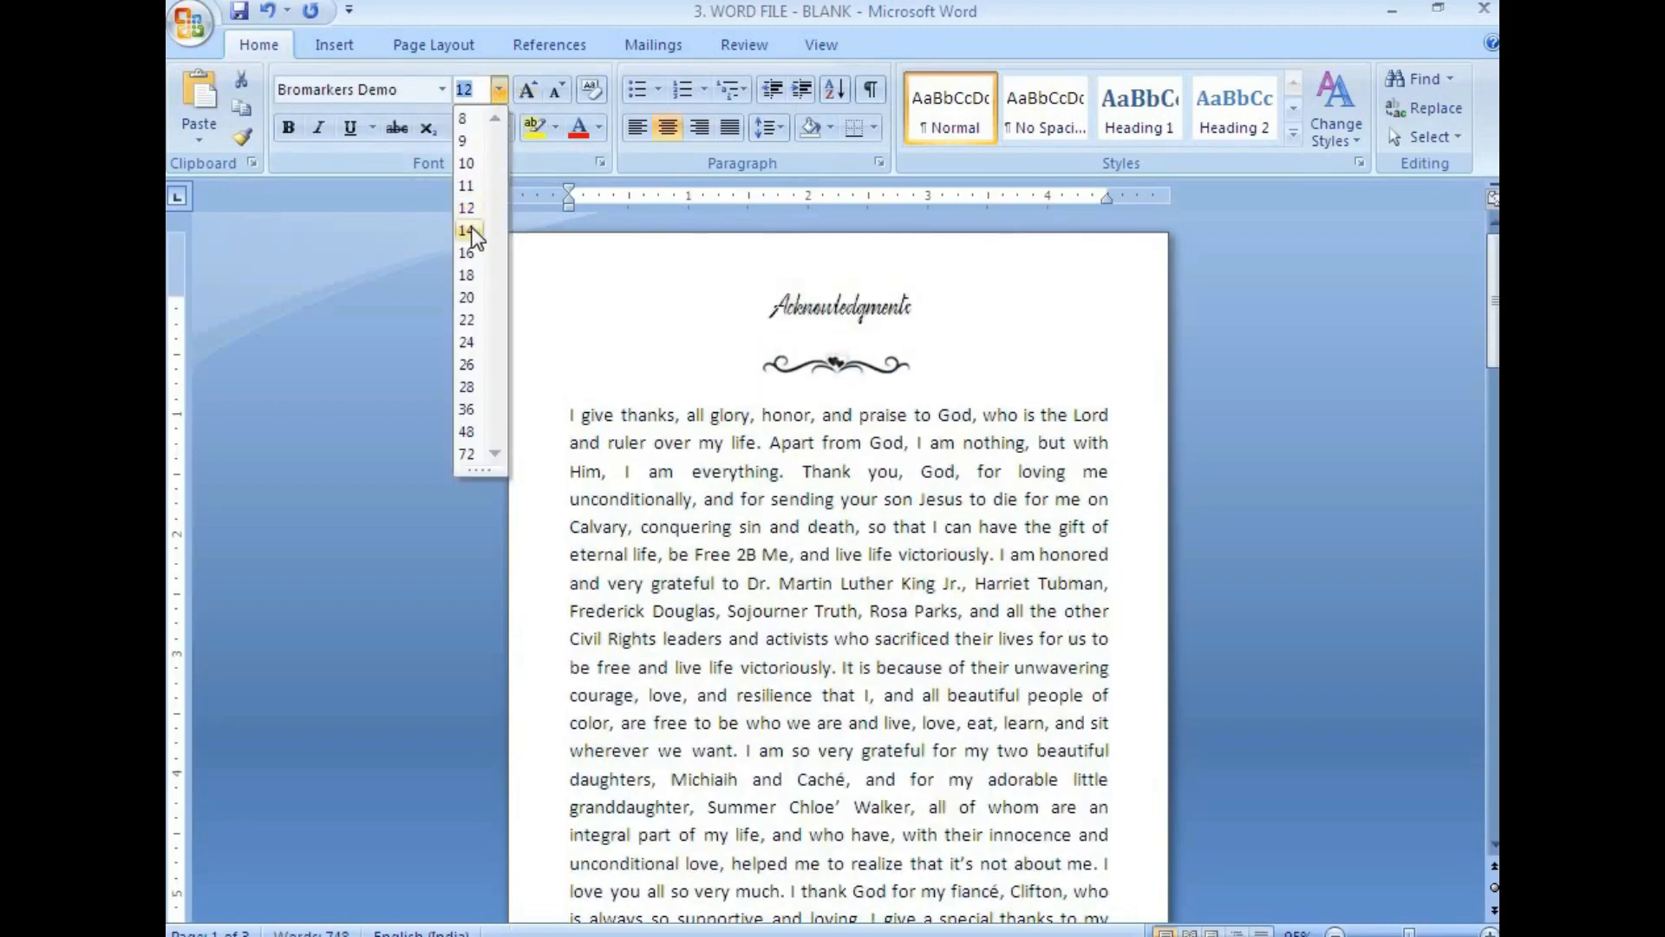
pyautogui.click(472, 227)
pyautogui.click(833, 531)
# Step: Compare where the Acknowledgments text ends on the page in Word and in the PDF master file in Foxit Reader
pyautogui.scroll(-15, 835, 555)
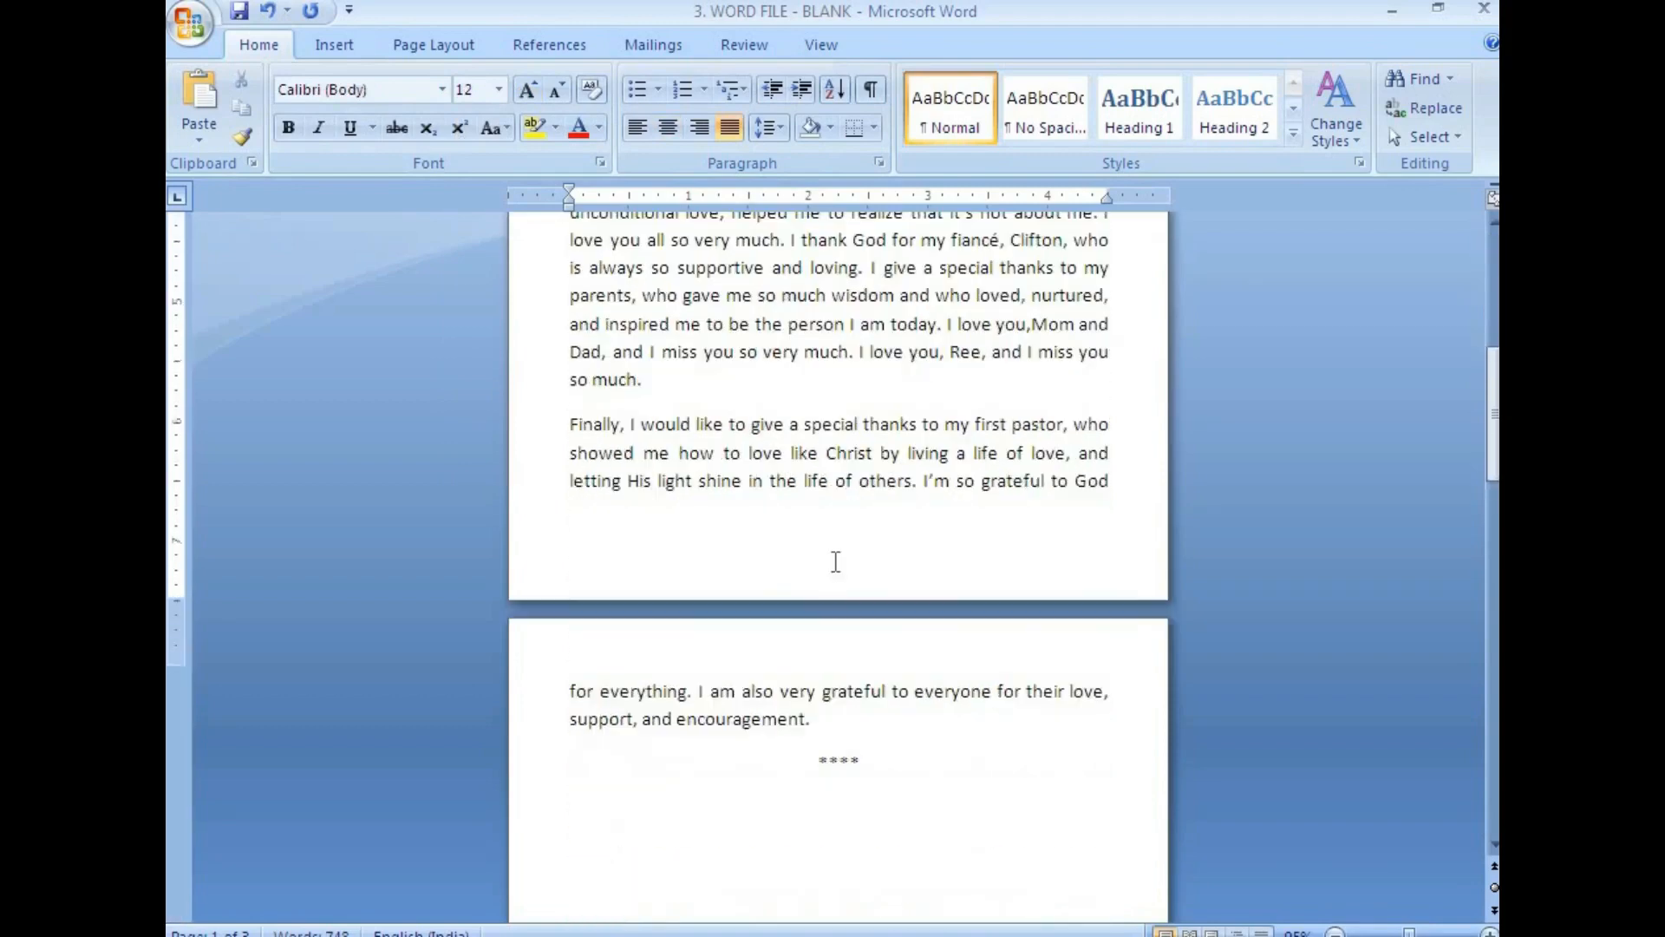
pyautogui.scroll(3, 850, 471)
pyautogui.scroll(12, 850, 471)
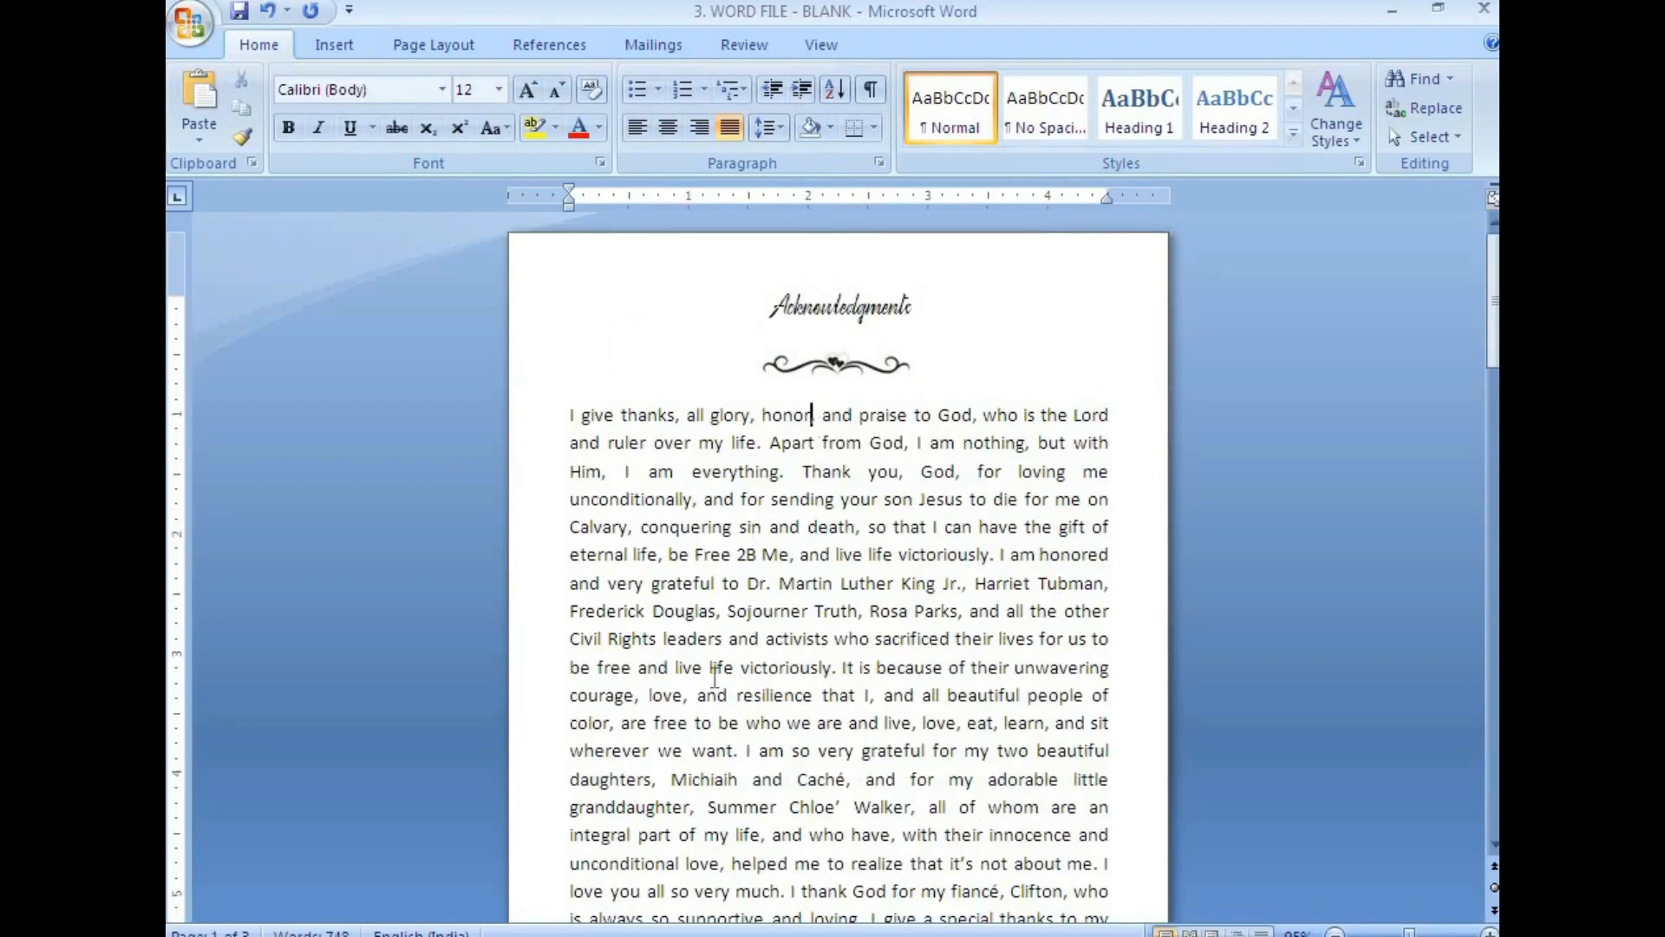
pyautogui.hotkey('alt', 'Tab')
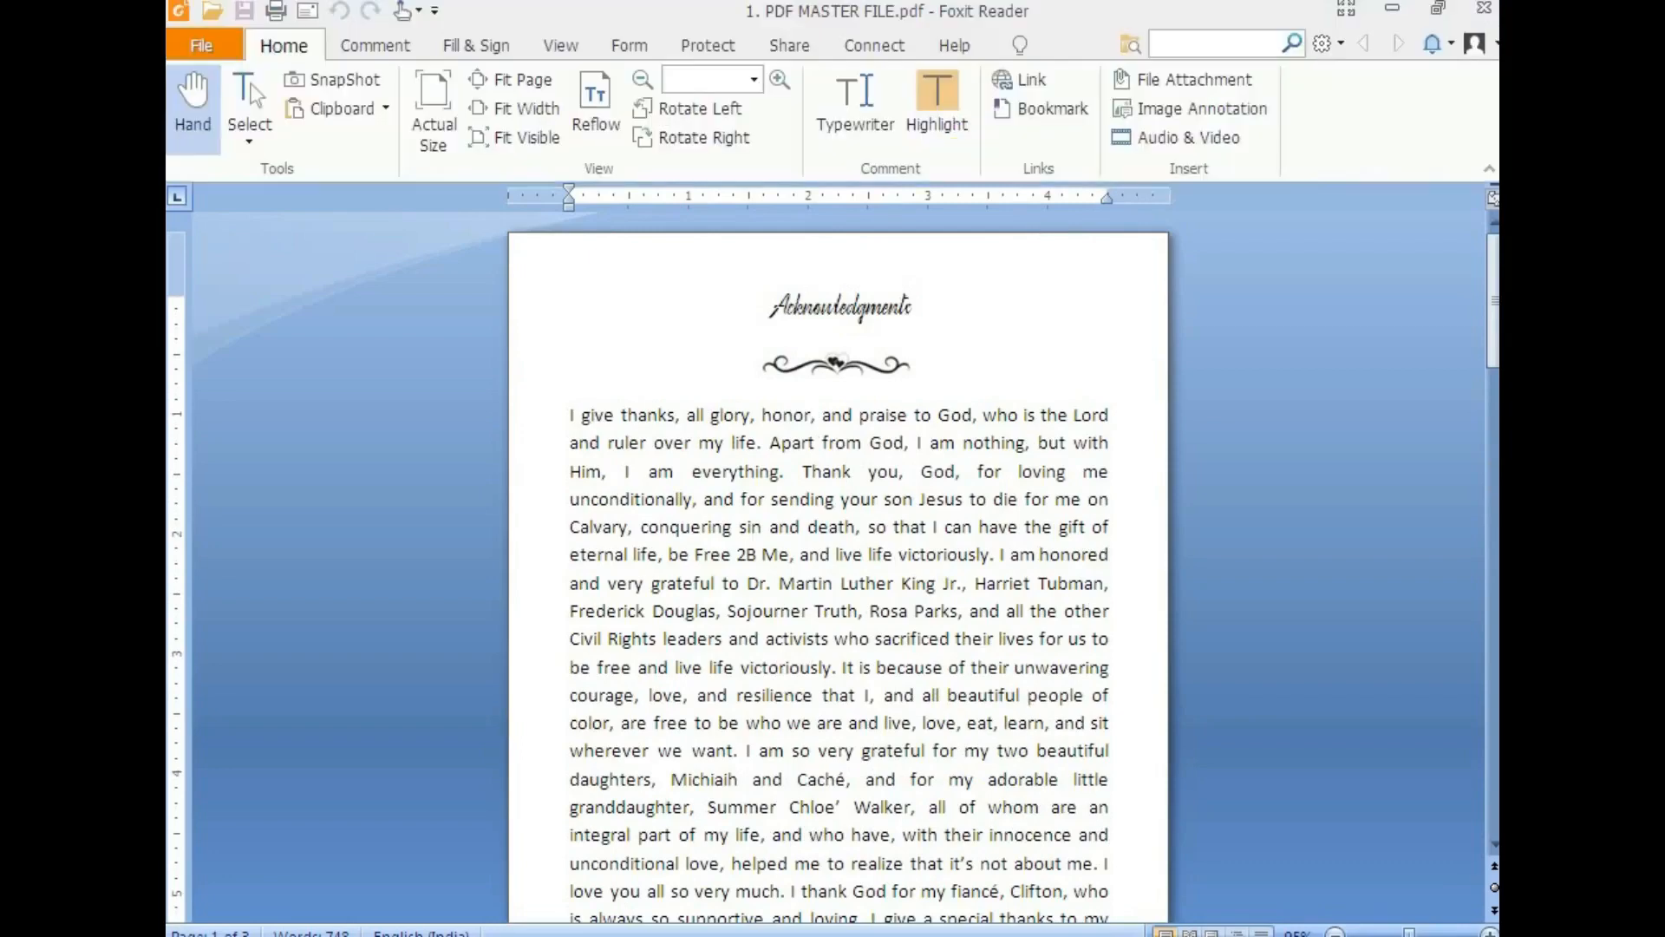
pyautogui.scroll(-8, 840, 677)
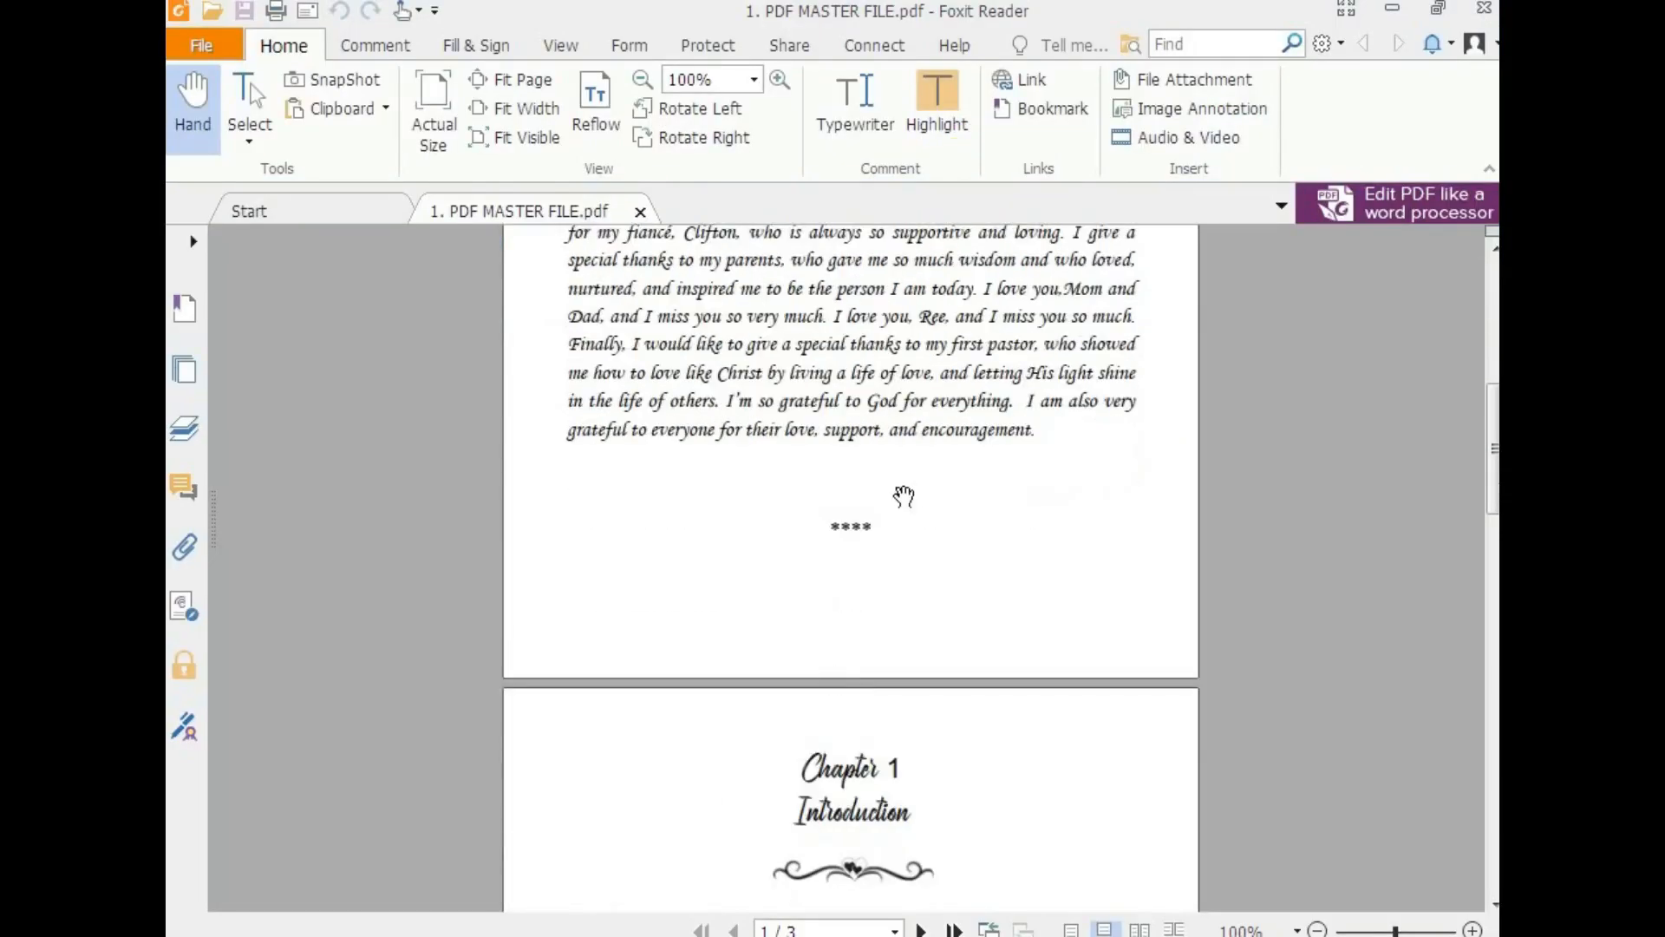
pyautogui.hotkey('alt', 'Tab')
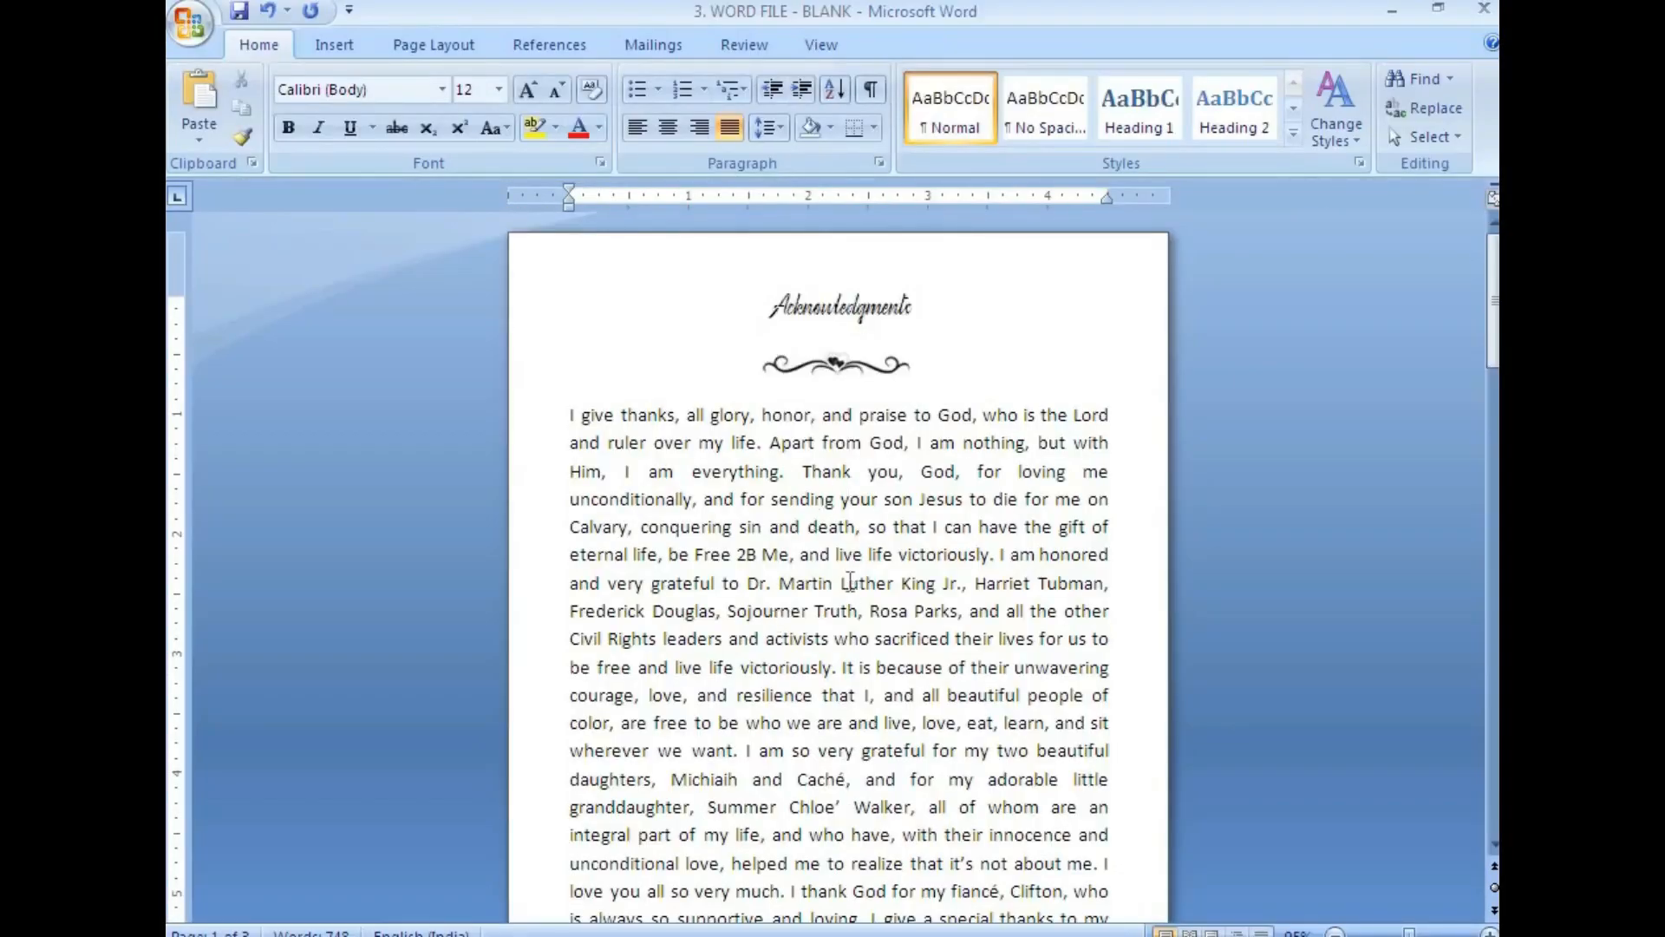
# Step: Set the font size of all text in the Word document to 11
pyautogui.hotkey('ctrl', 'a')
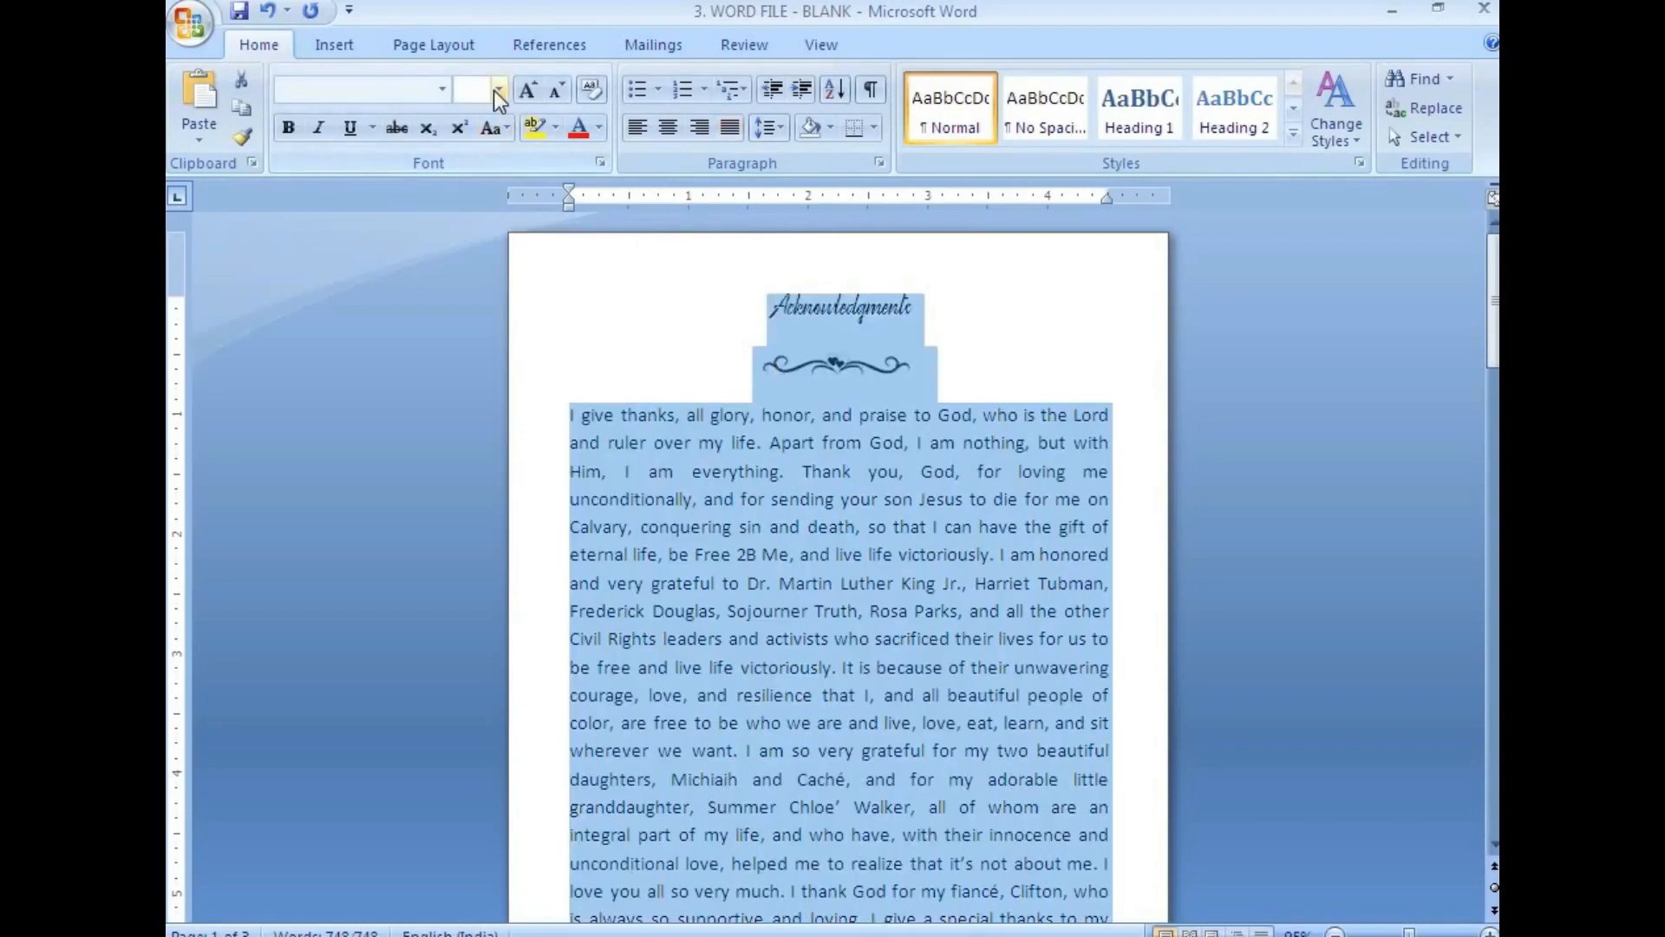
pyautogui.click(500, 89)
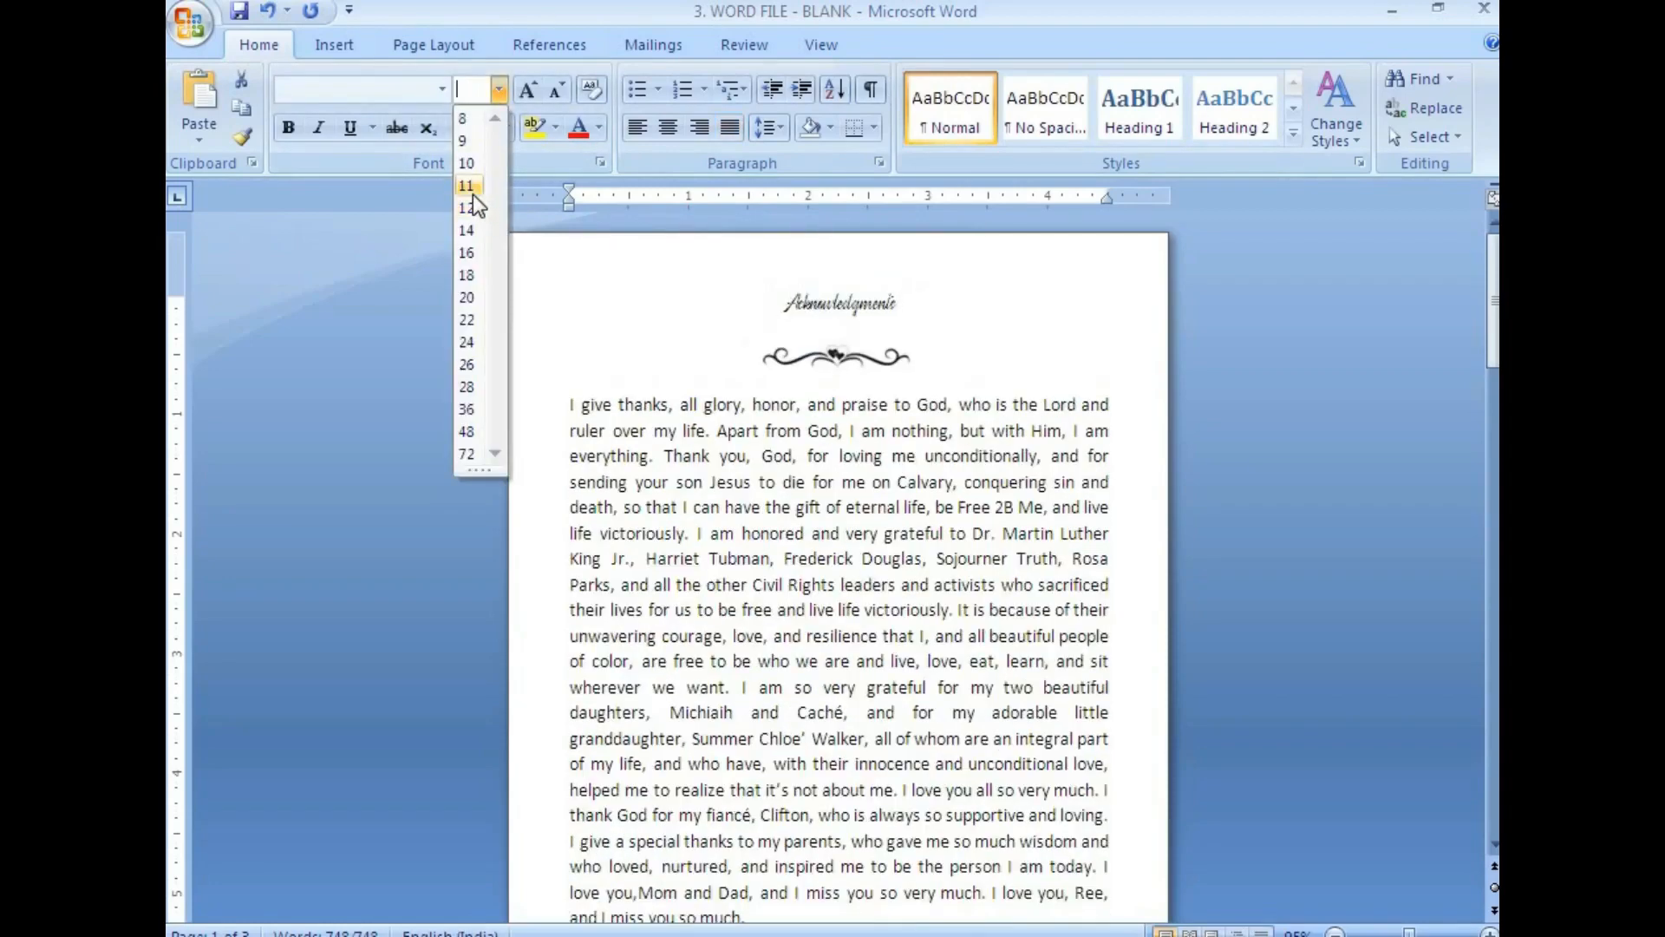
pyautogui.click(471, 194)
pyautogui.scroll(-5, 877, 507)
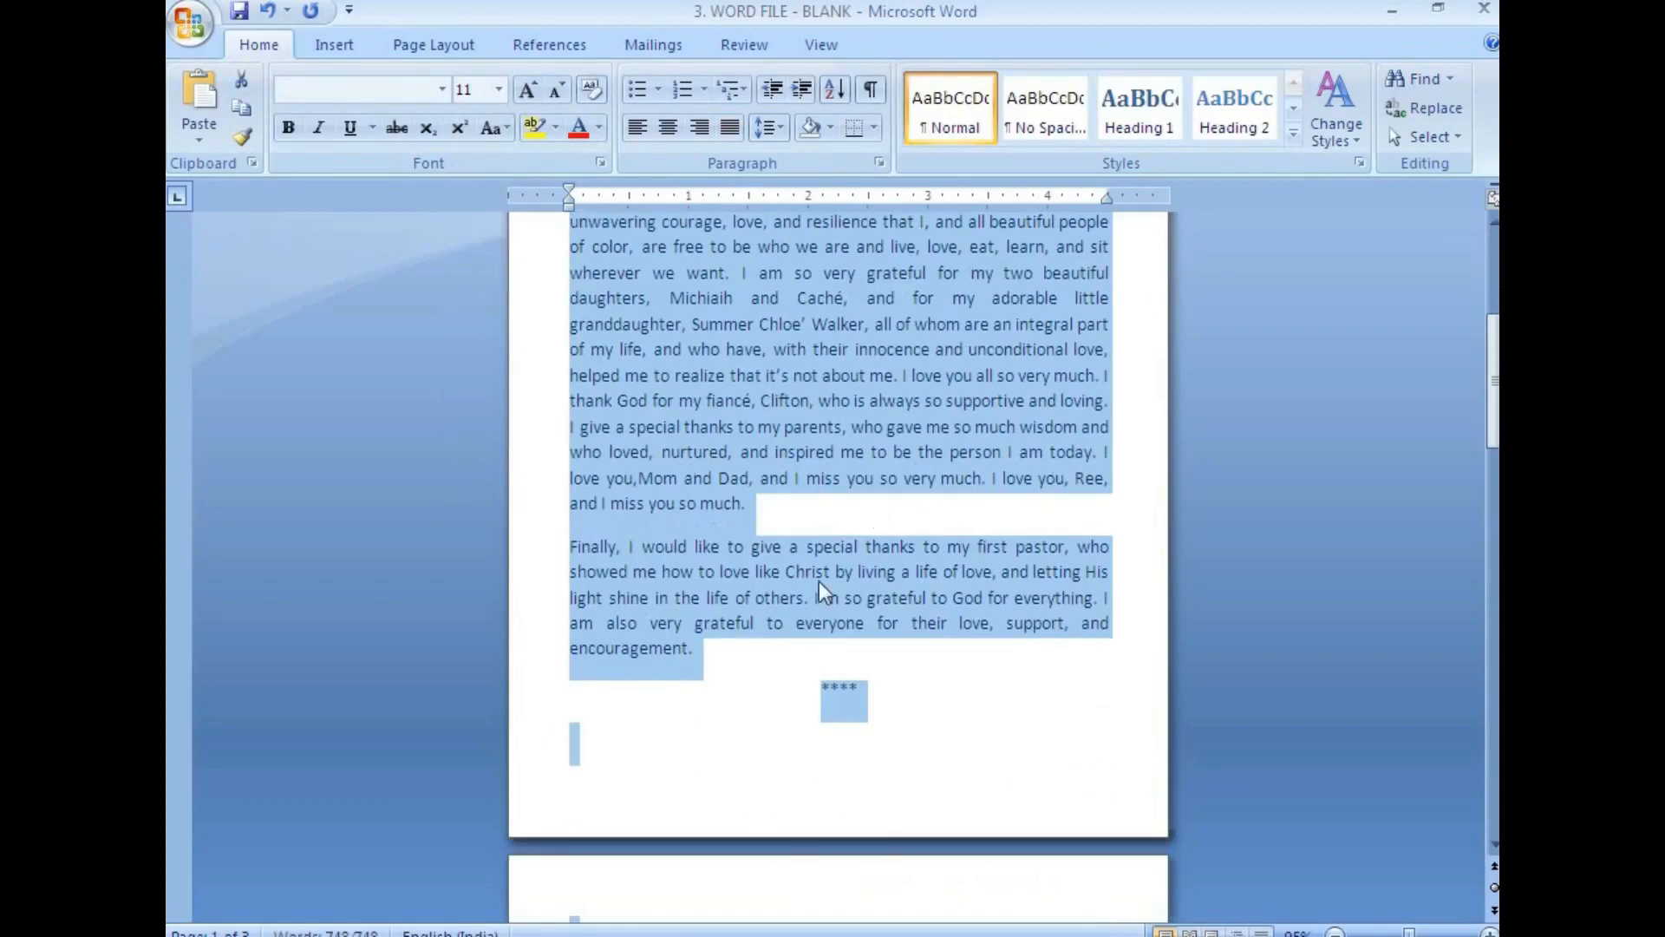
pyautogui.click(988, 598)
# Step: Delete the two empty lines above the "Chapter 1" heading
pyautogui.scroll(-6, 876, 618)
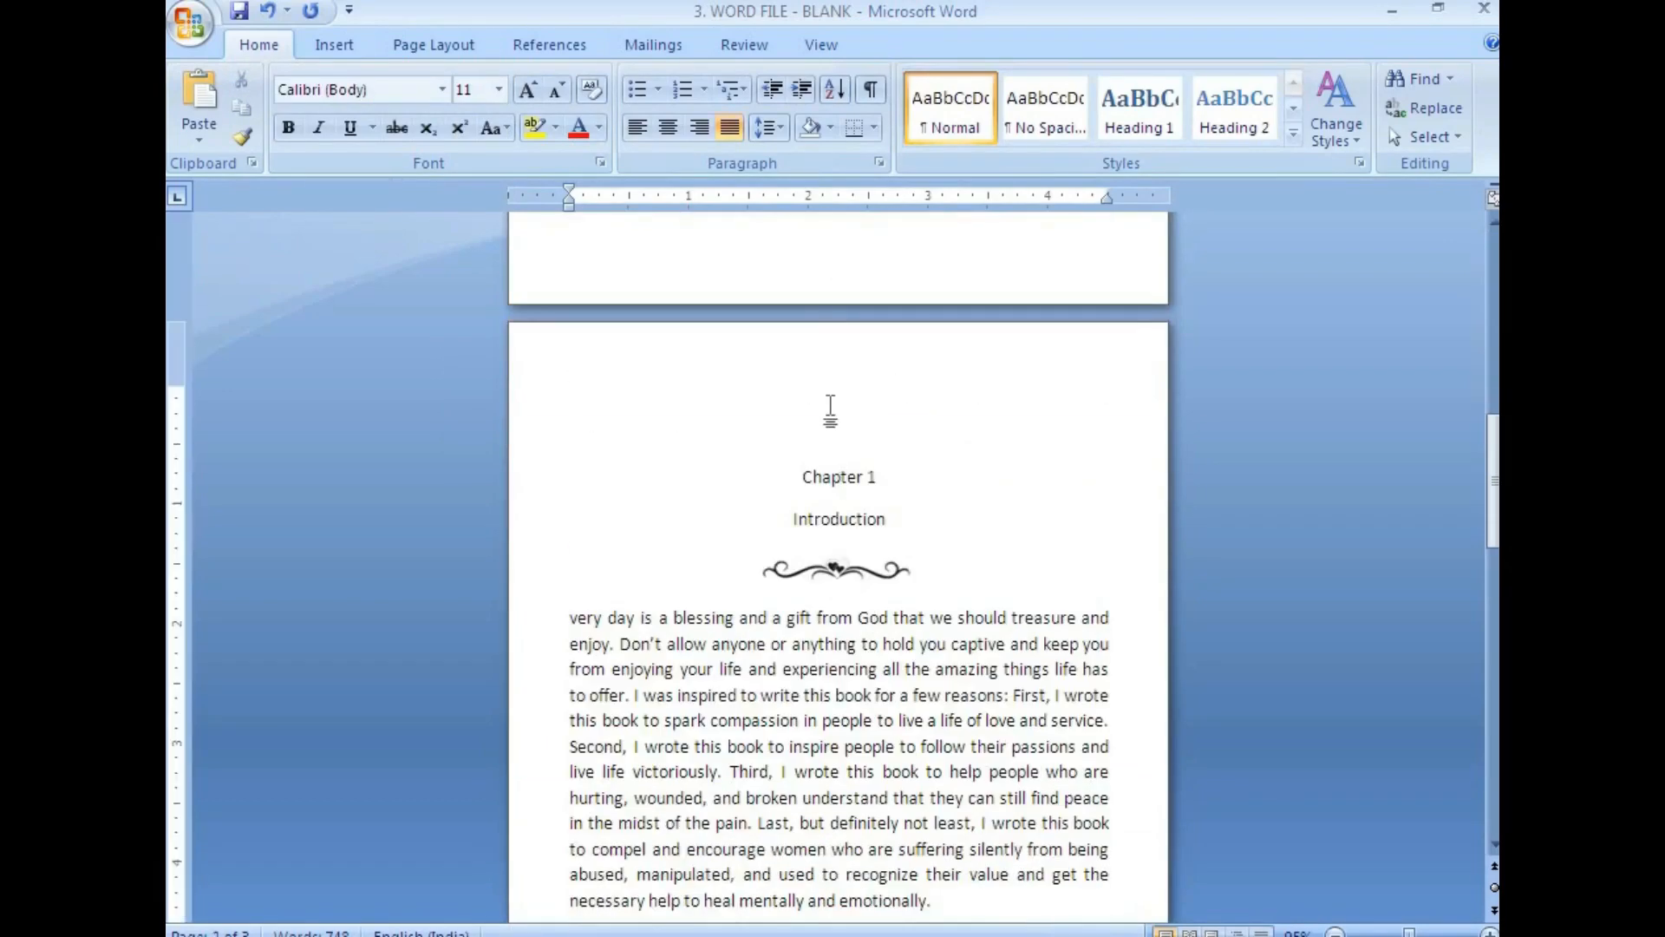
pyautogui.press('Delete')
pyautogui.press('Delete')
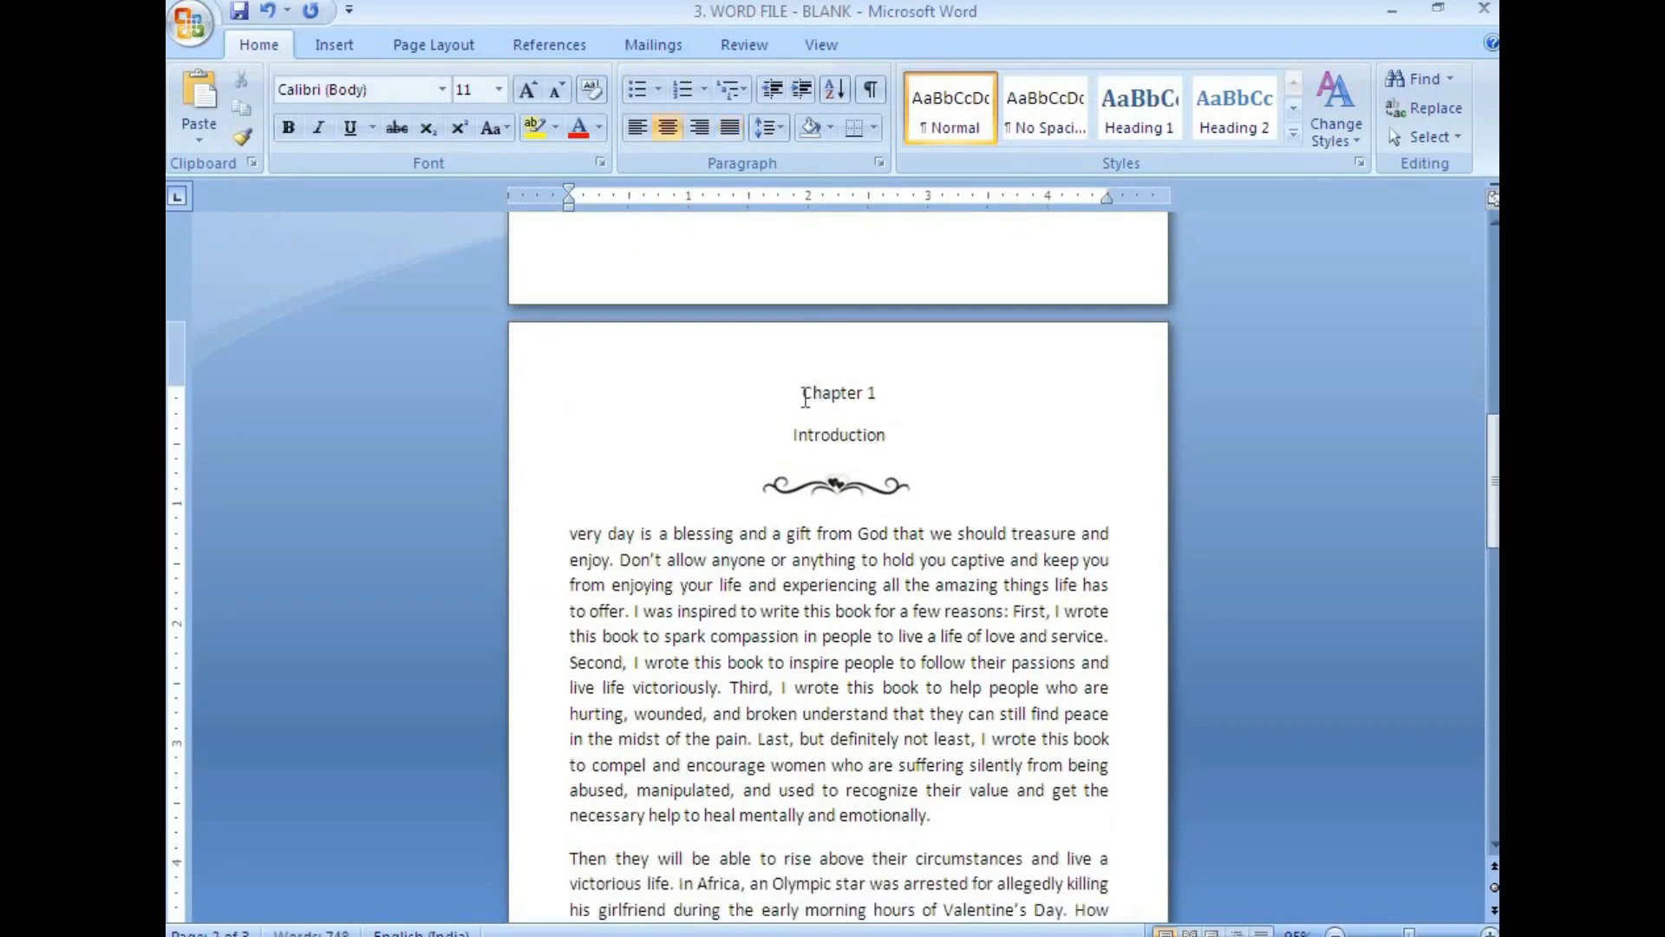
# Step: Set the "Chapter 1" and "Introduction" headings to Bromarkers Demo at size 14 and save the document
pyautogui.moveTo(805, 398); pyautogui.dragTo(893, 456)
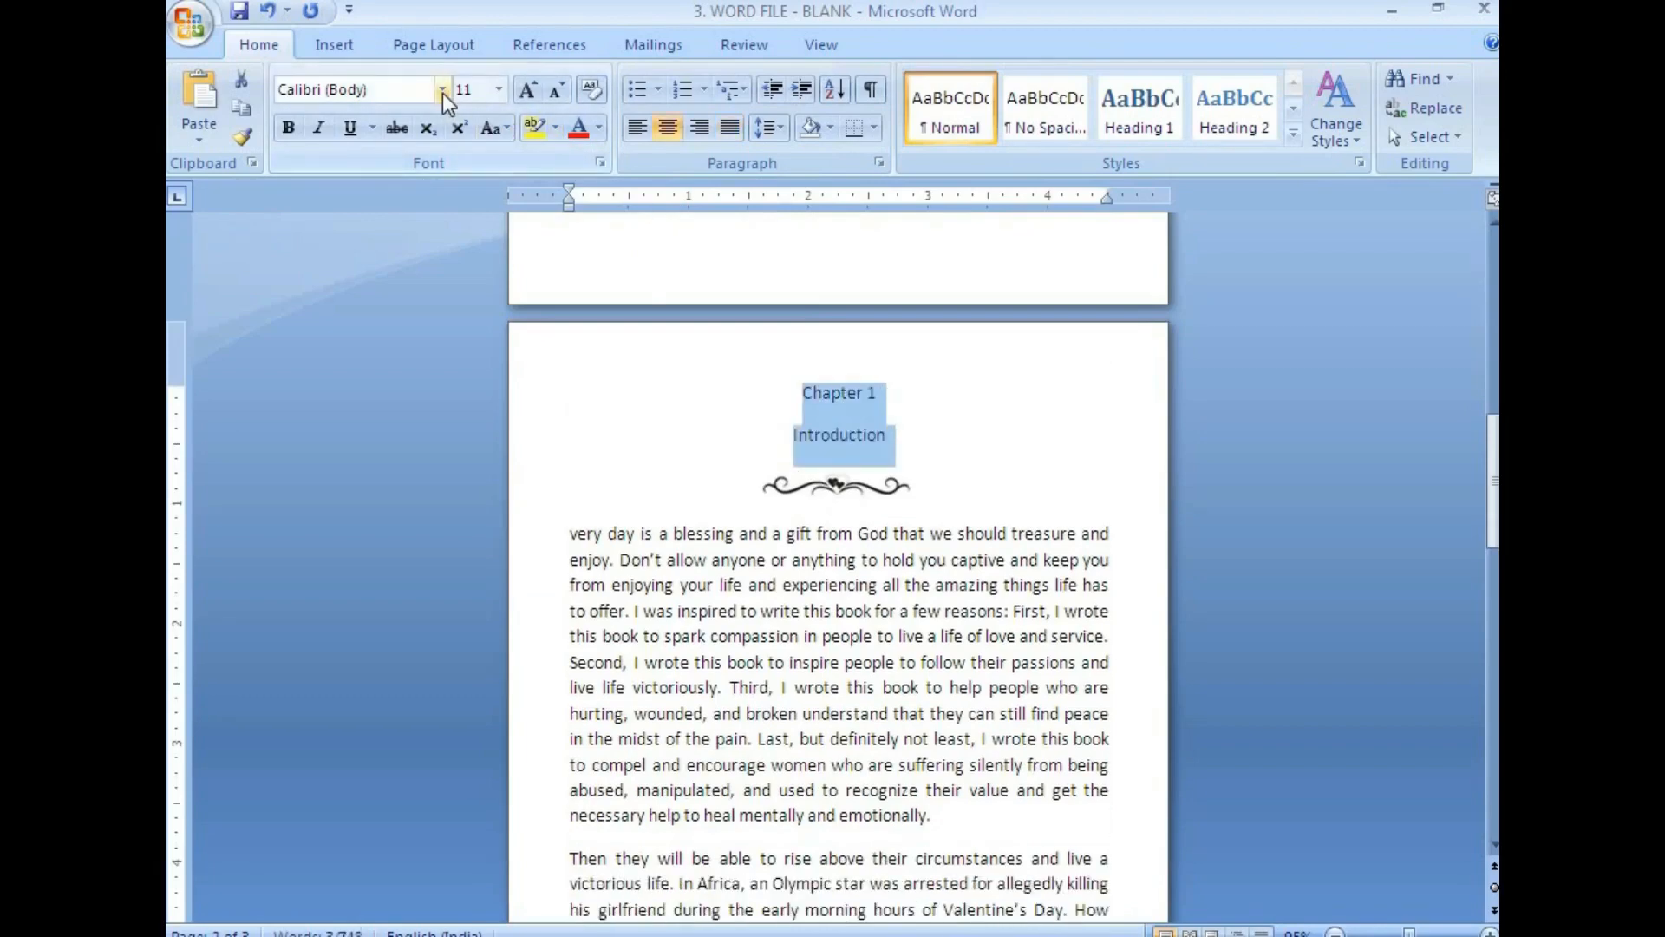
pyautogui.click(442, 92)
pyautogui.click(429, 236)
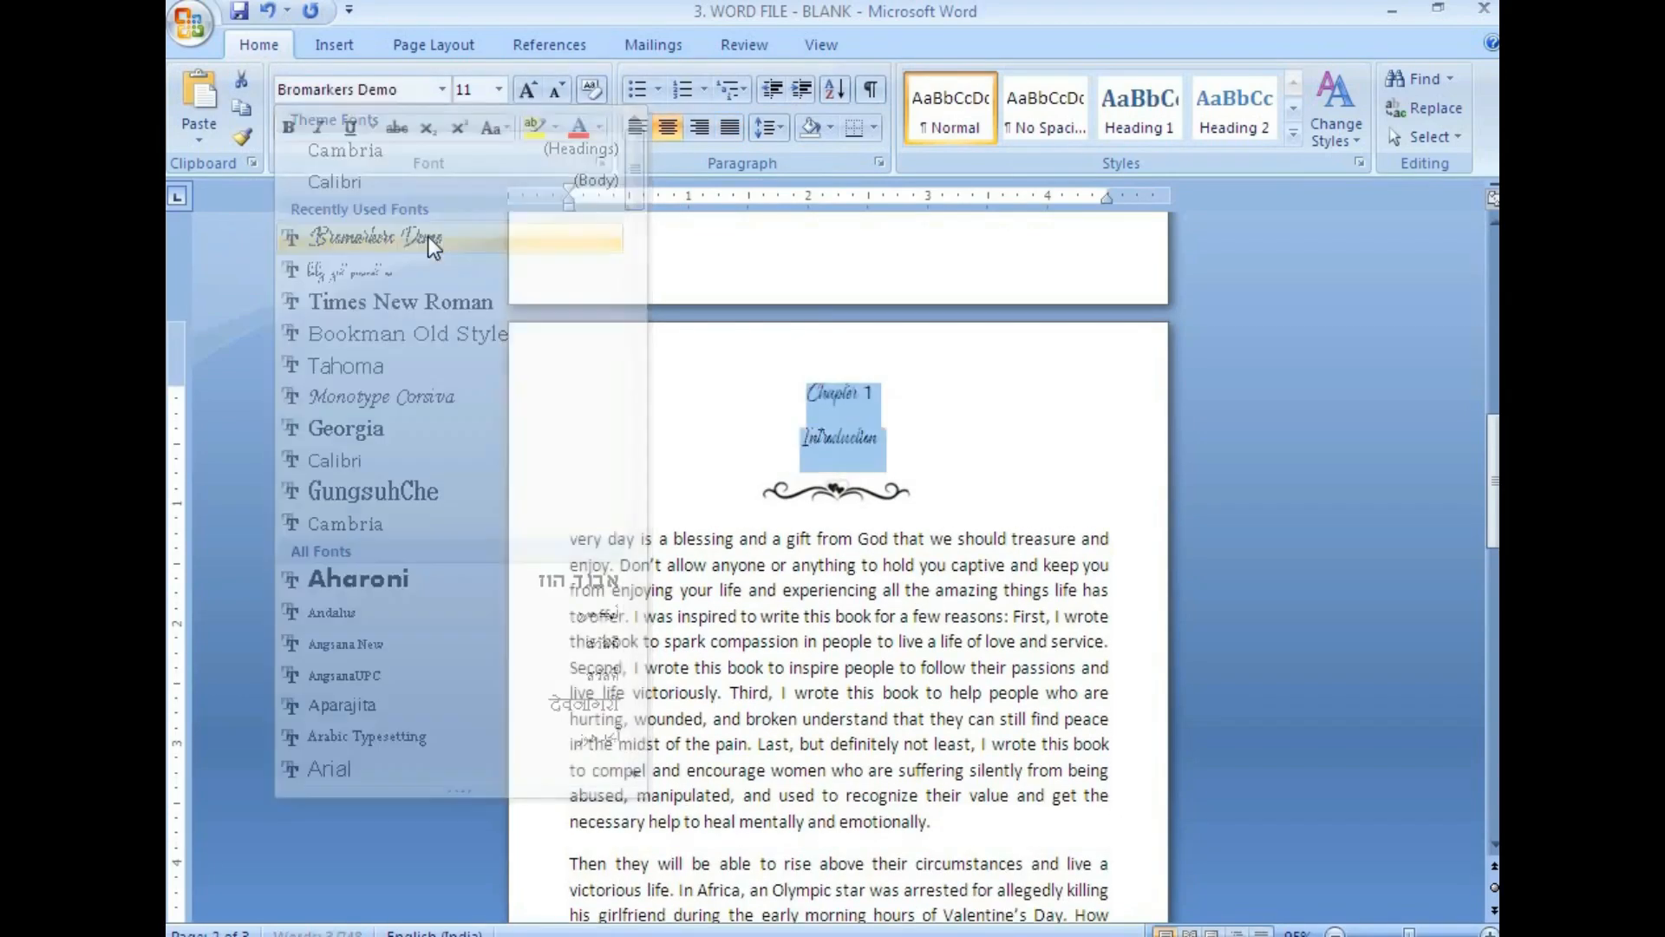
pyautogui.click(500, 88)
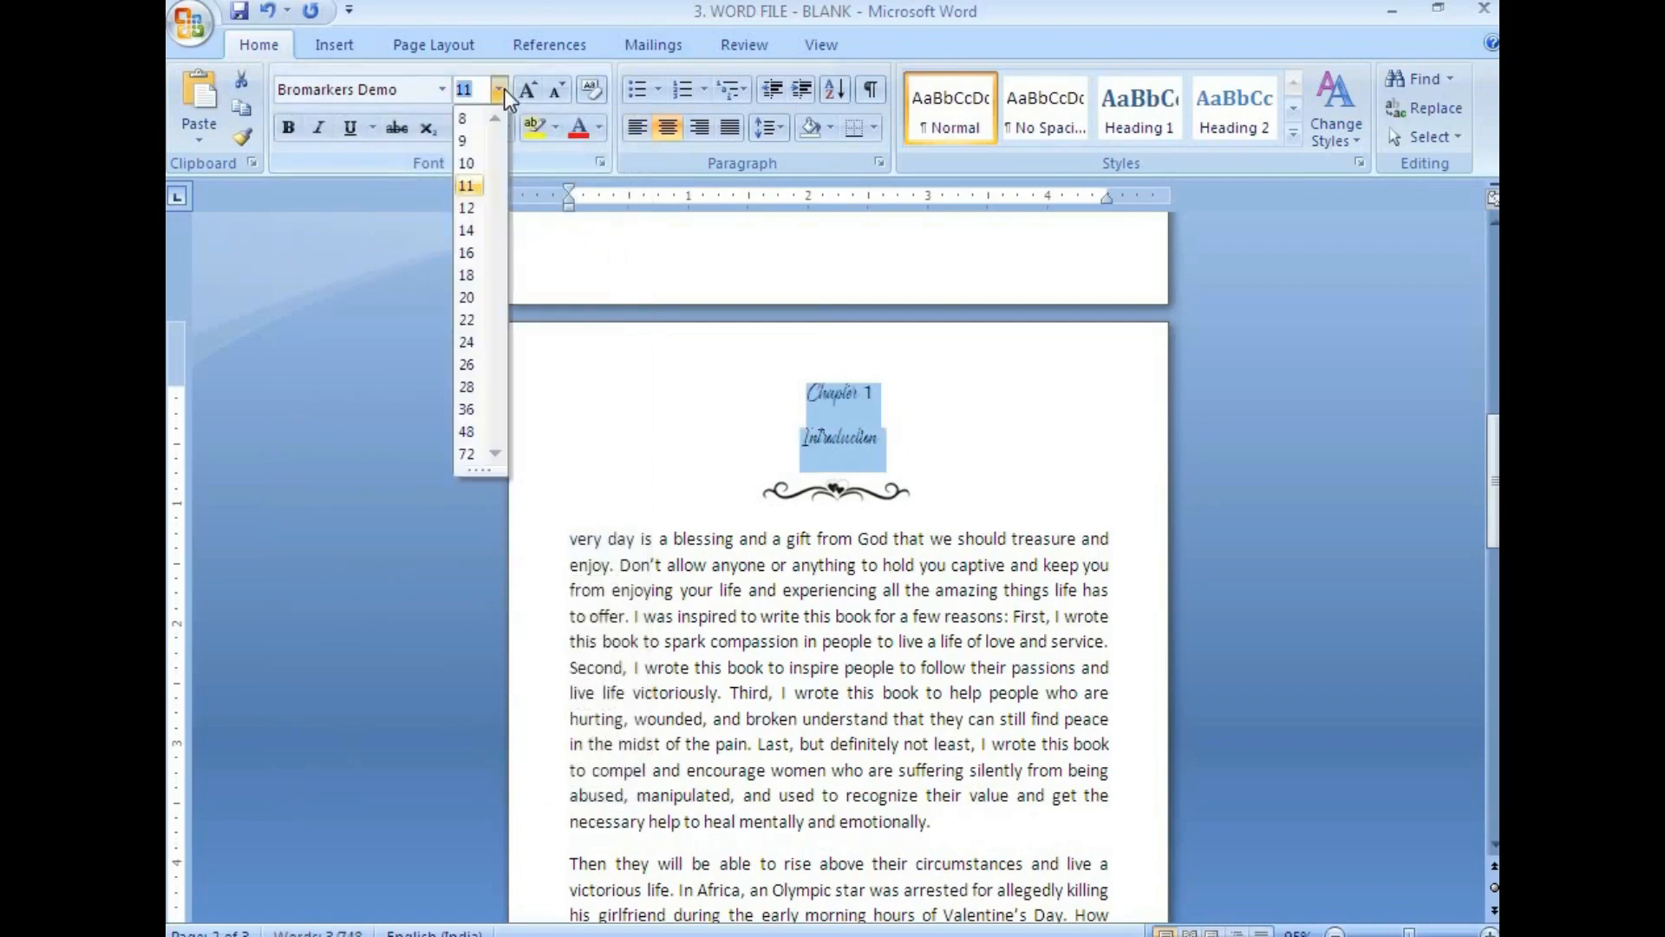
pyautogui.click(469, 231)
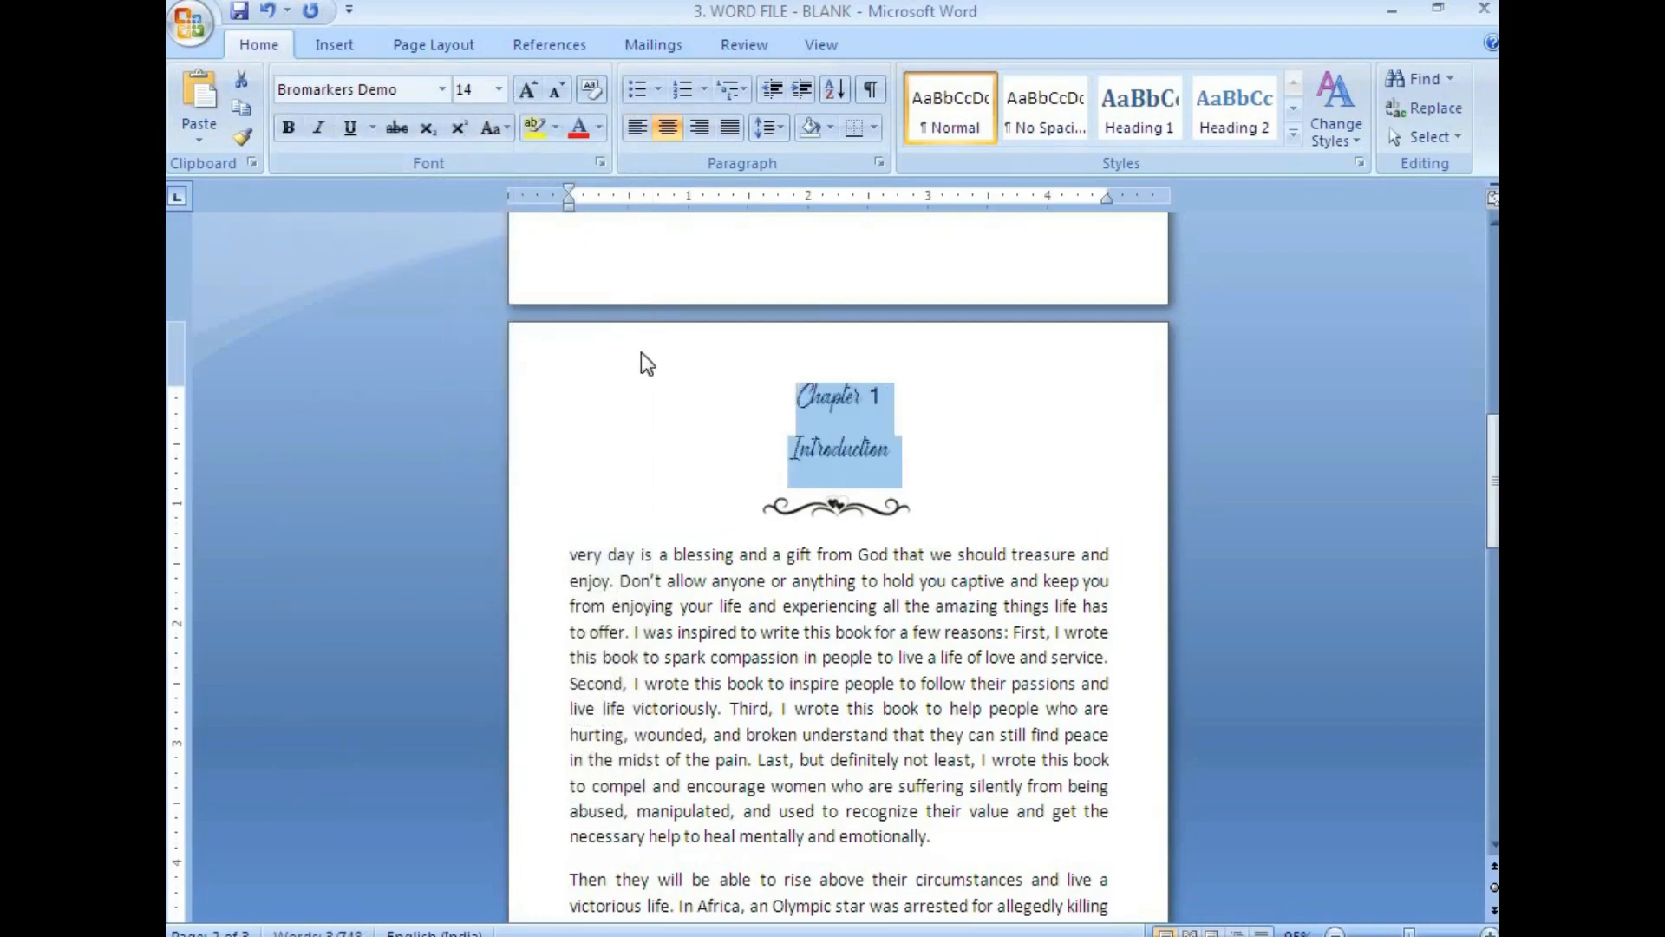
pyautogui.click(240, 11)
pyautogui.scroll(15, 926, 657)
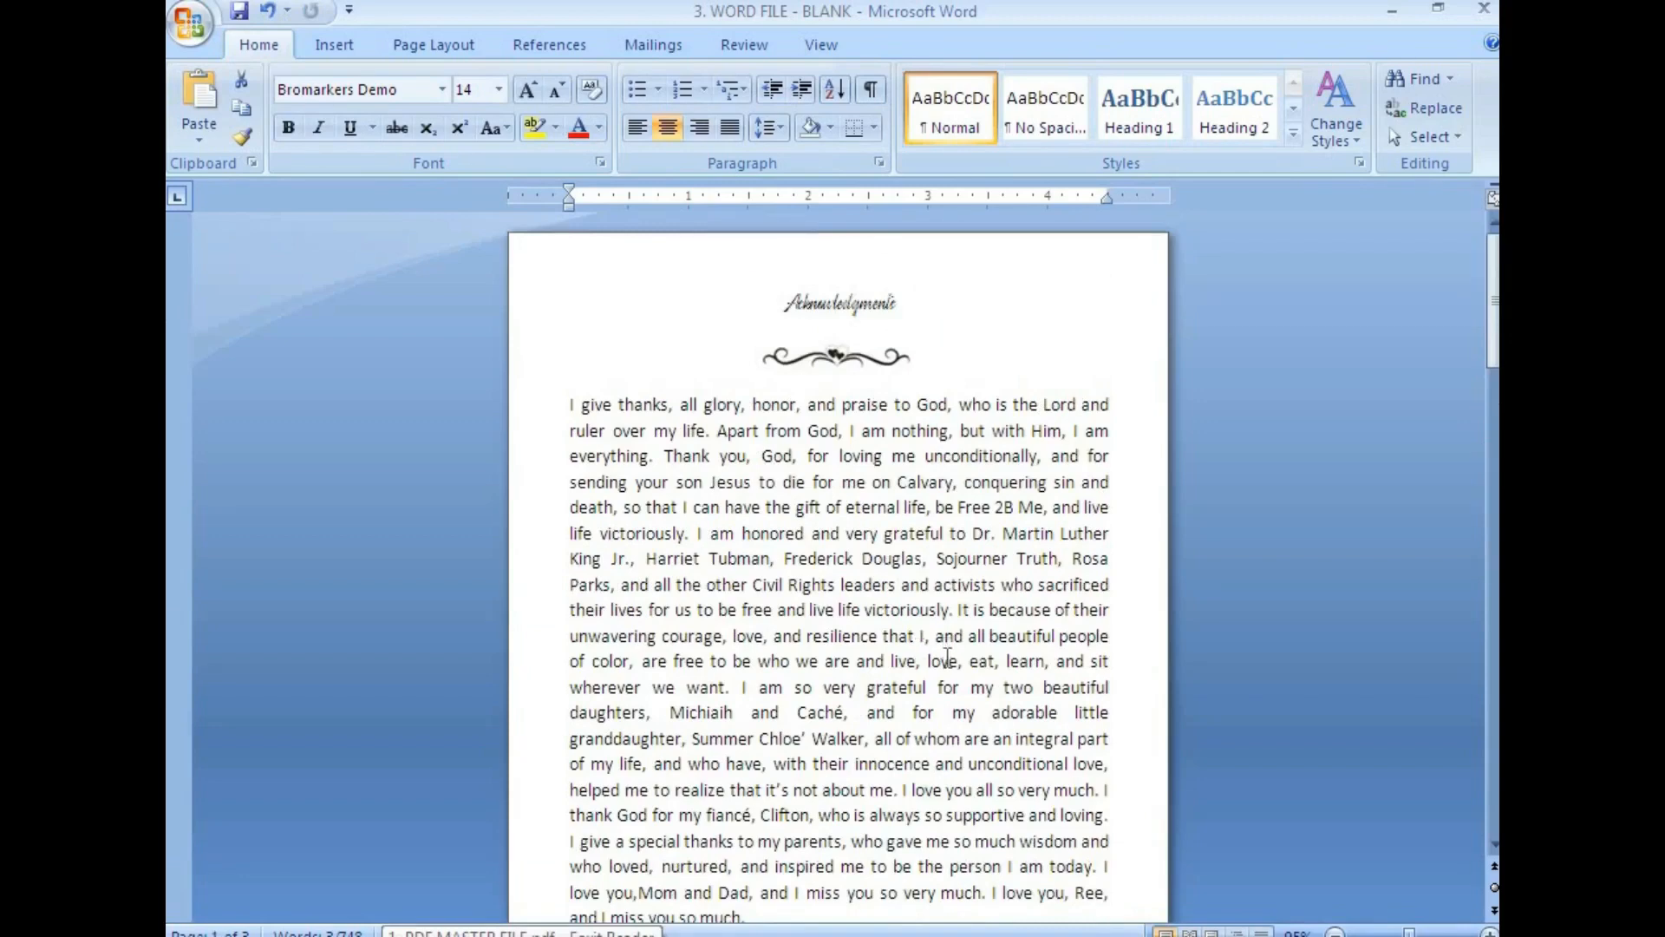
pyautogui.click(964, 678)
pyautogui.scroll(-2, 964, 678)
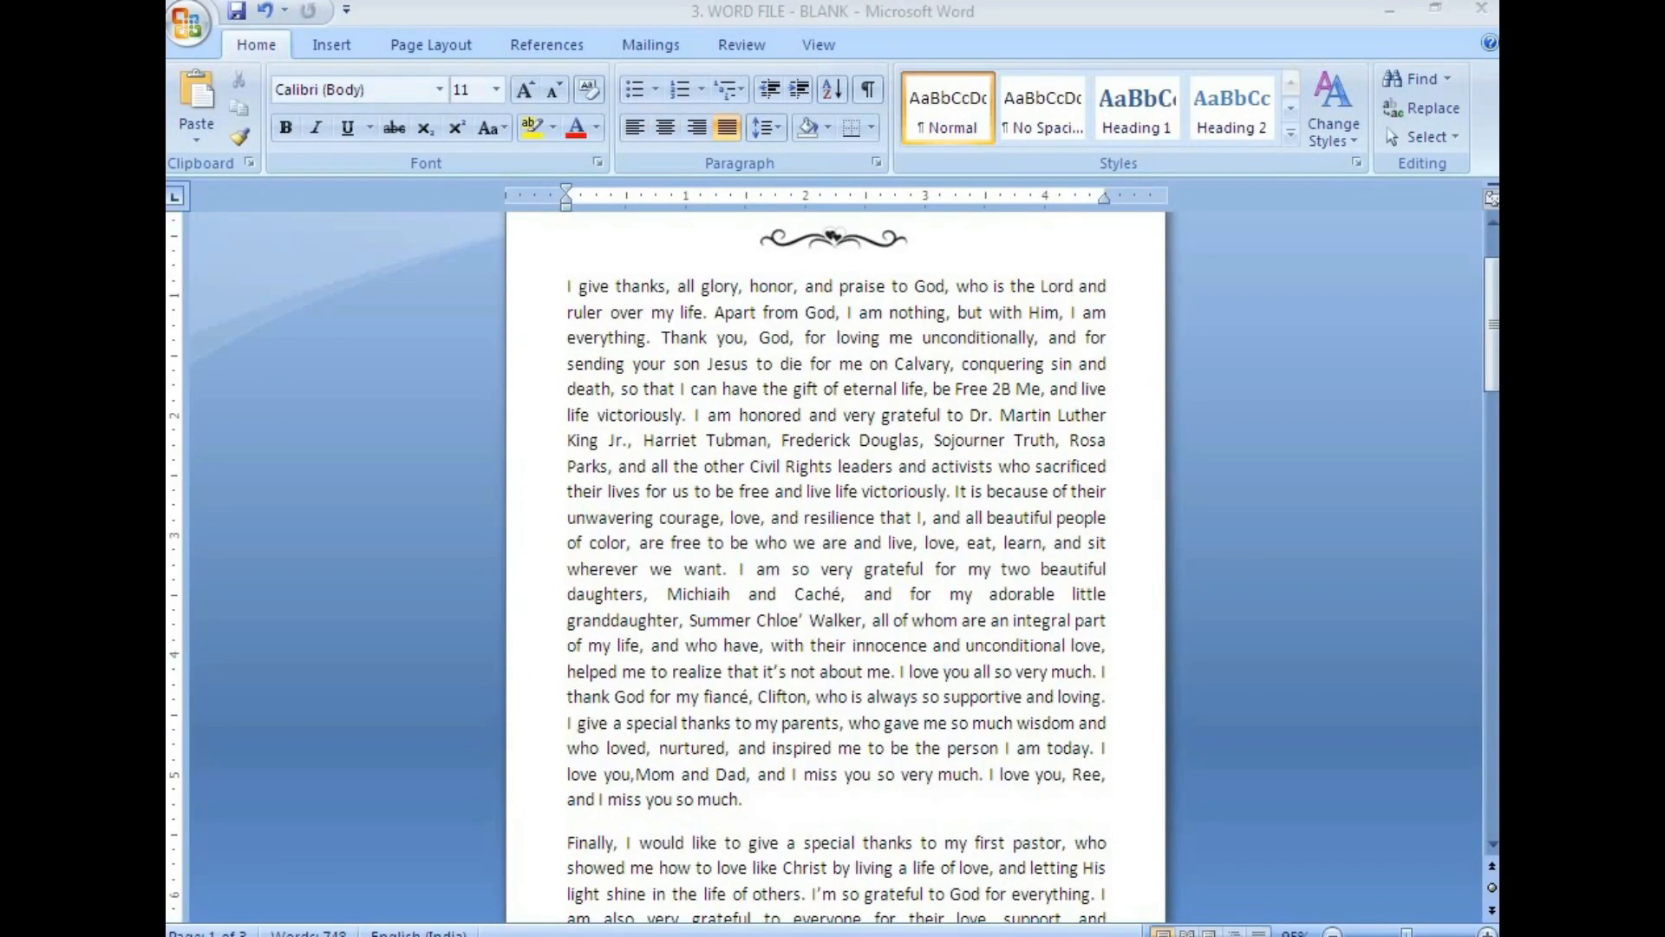
pyautogui.scroll(2, 772, 728)
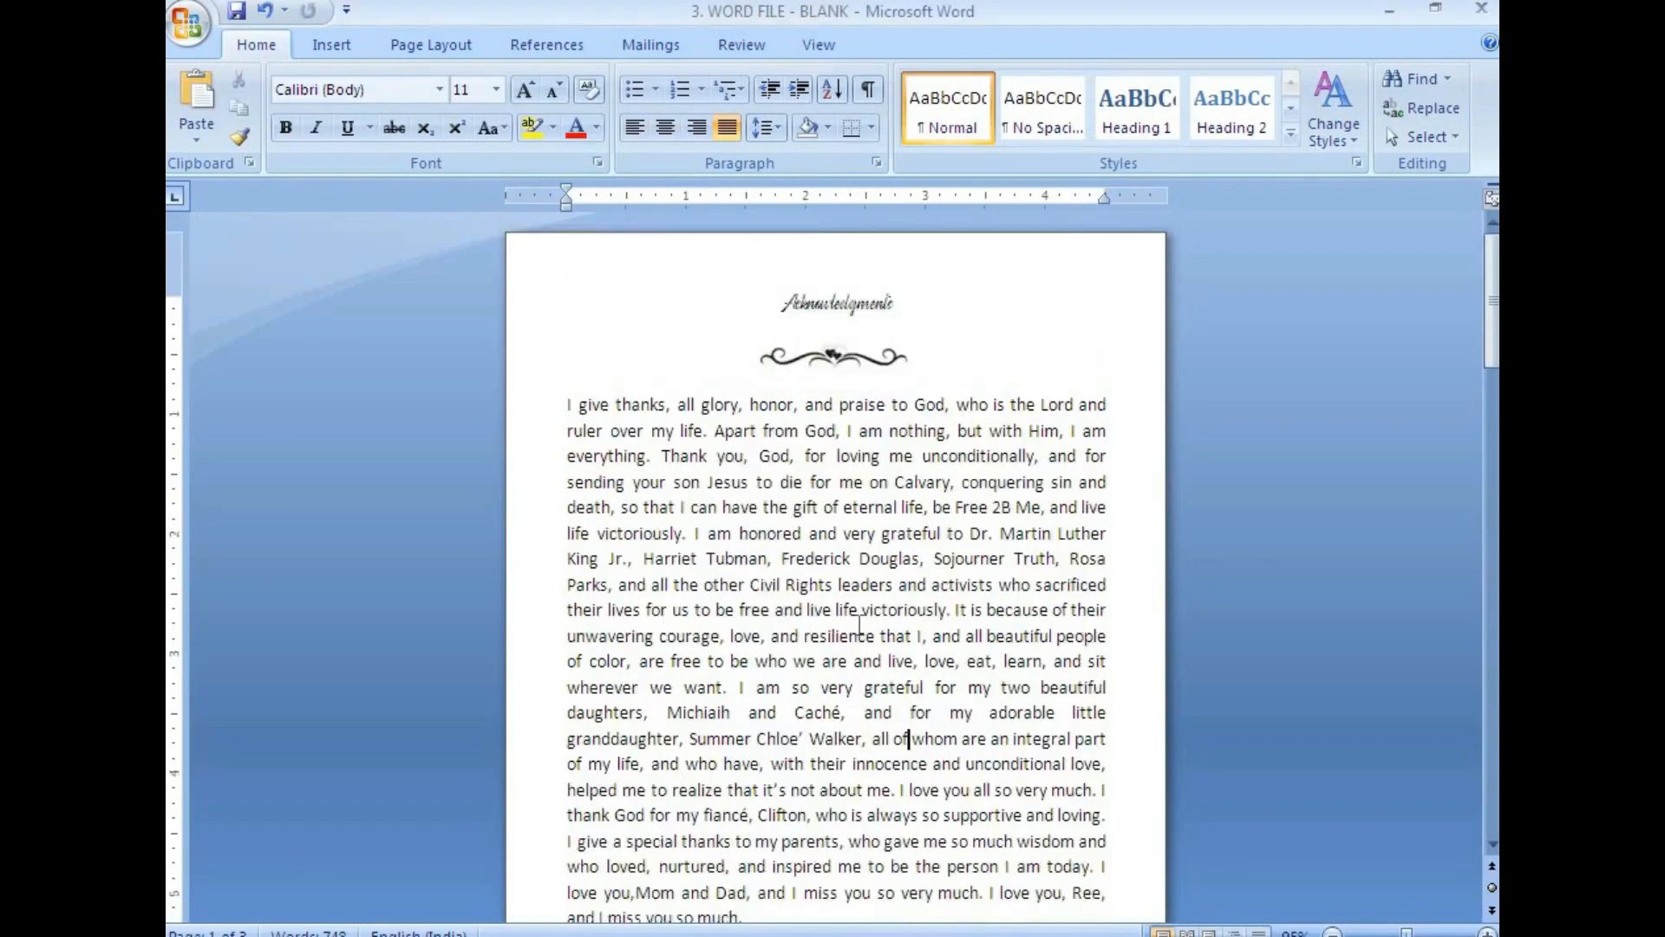
pyautogui.click(782, 302)
pyautogui.click(791, 481)
# Step: Examine the Acknowledgments body text in the PDF master file in Foxit Reader by selecting it to its end, and return to Word
pyautogui.click(519, 935)
pyautogui.click(519, 917)
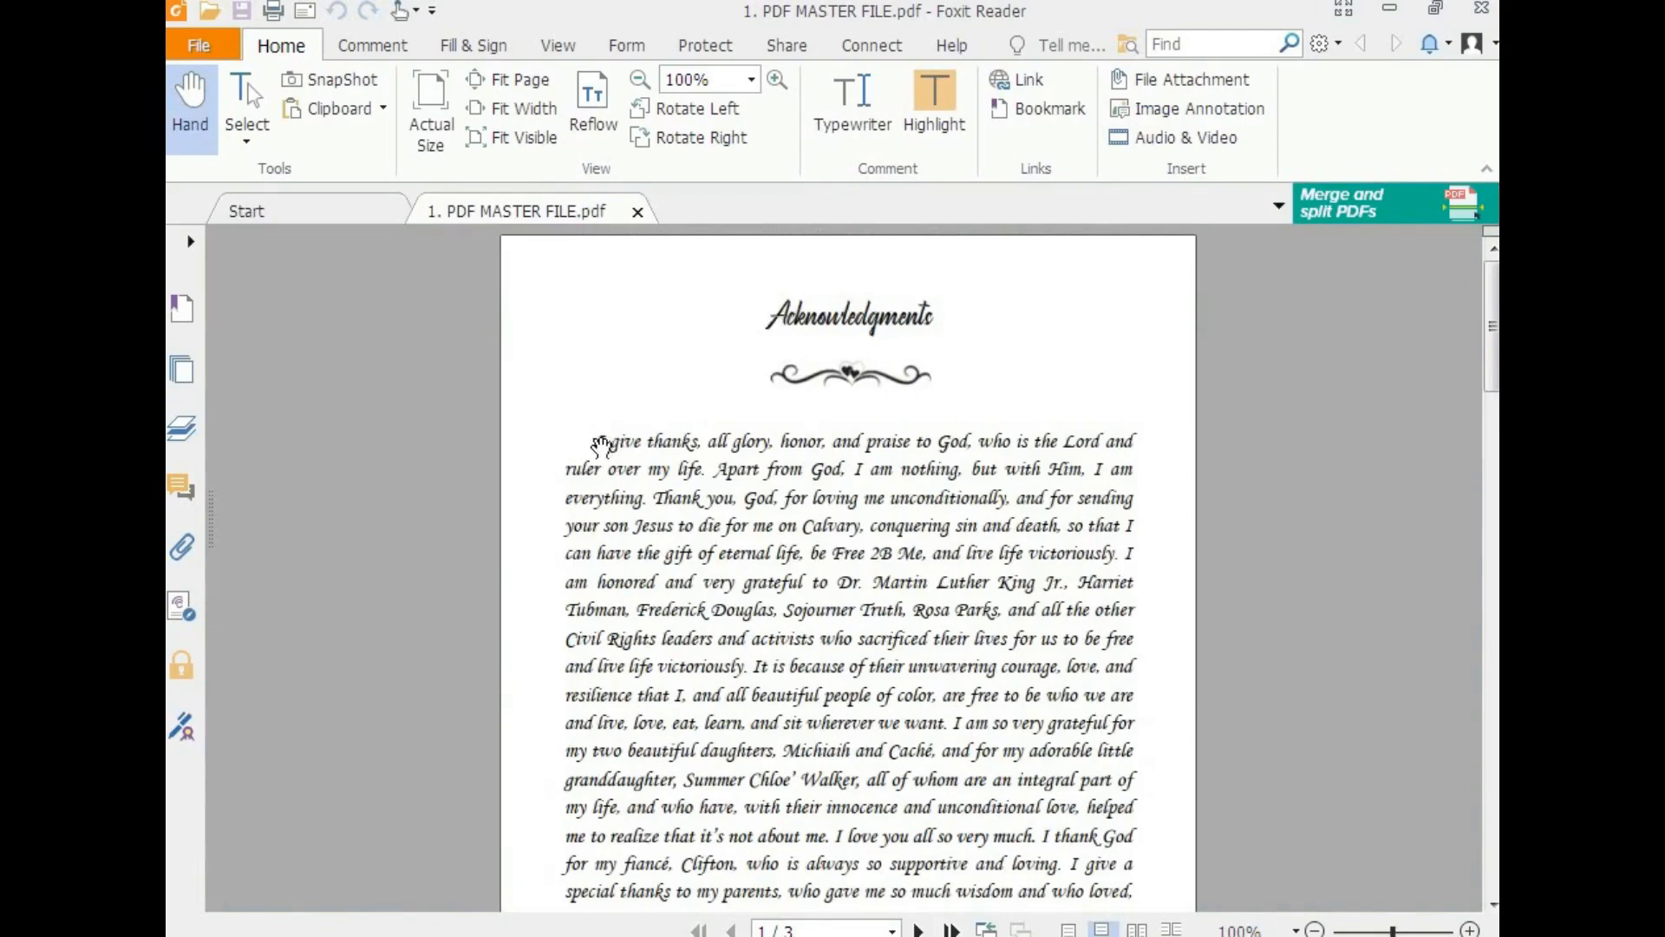
pyautogui.moveTo(597, 443); pyautogui.dragTo(1047, 668)
pyautogui.scroll(-5, 706, 598)
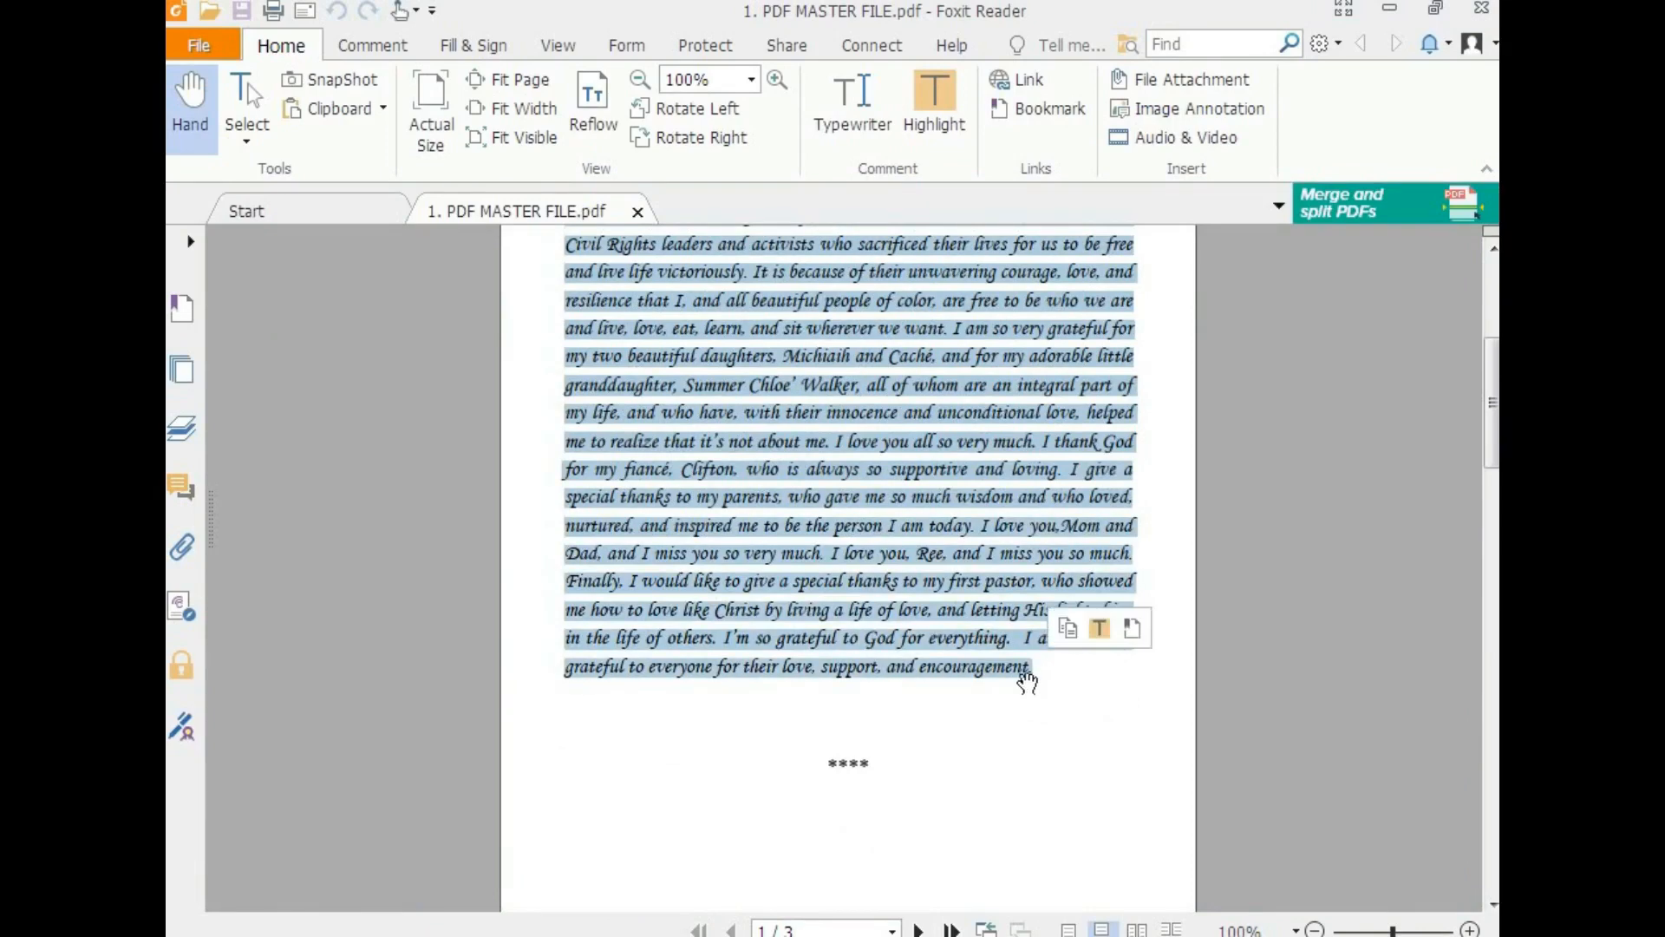
pyautogui.scroll(5, 839, 588)
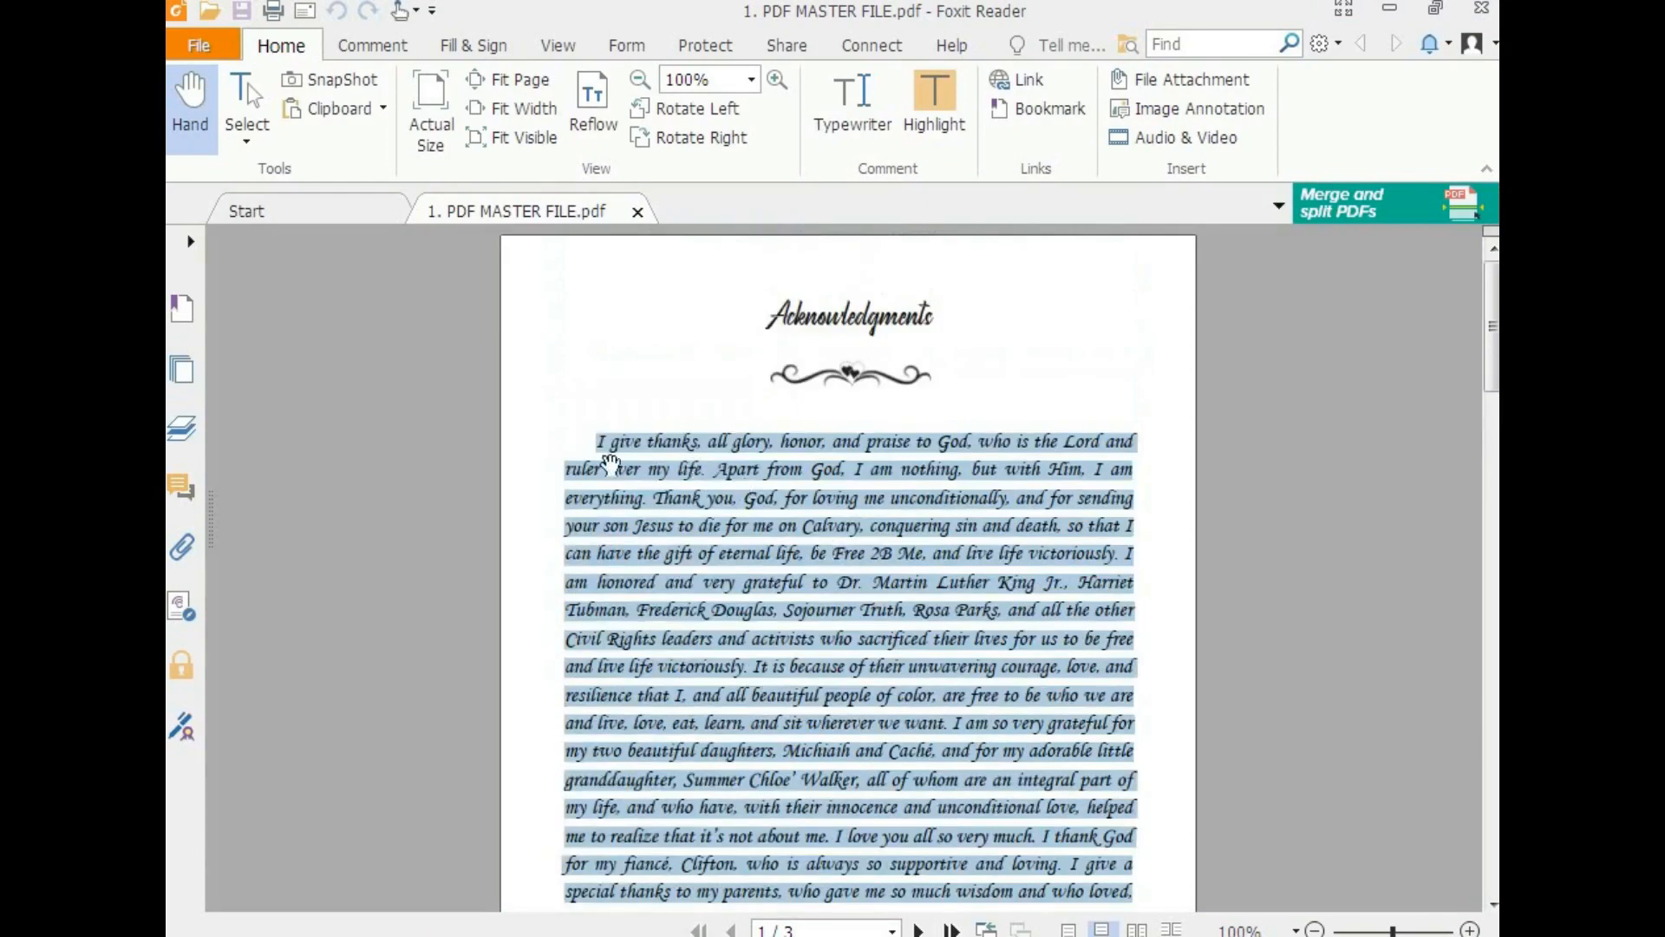
pyautogui.click(601, 928)
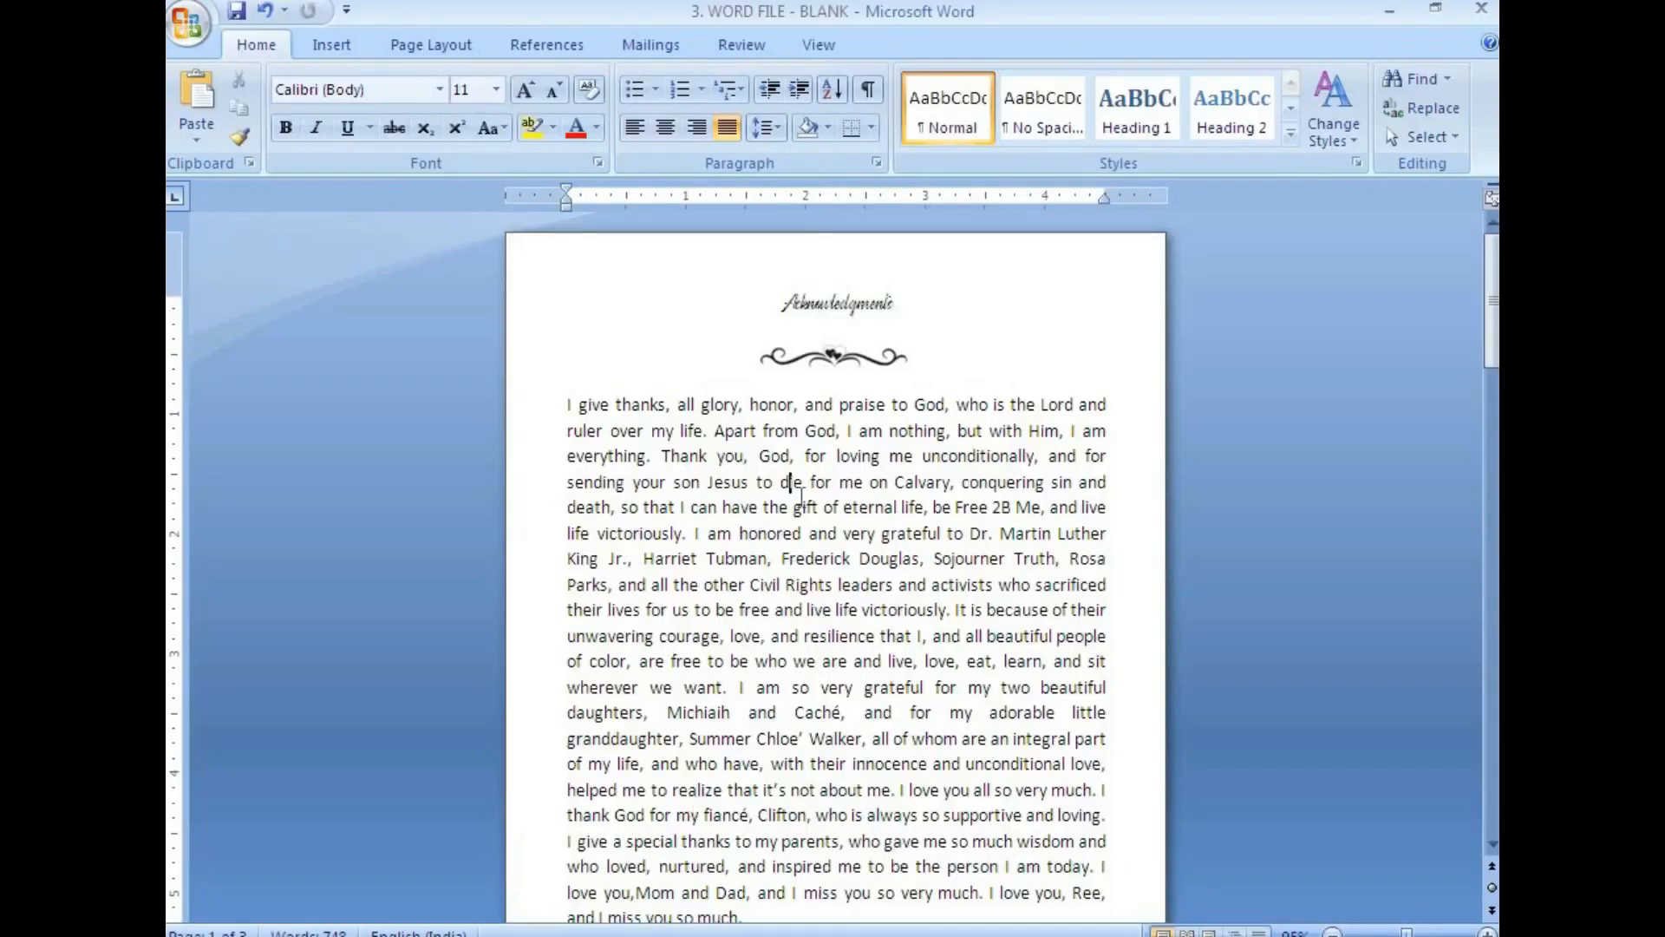
# Step: Join the paragraph starting "Finally, I would like" to the preceding Acknowledgments paragraph and save the document
pyautogui.moveTo(559, 403); pyautogui.dragTo(698, 406)
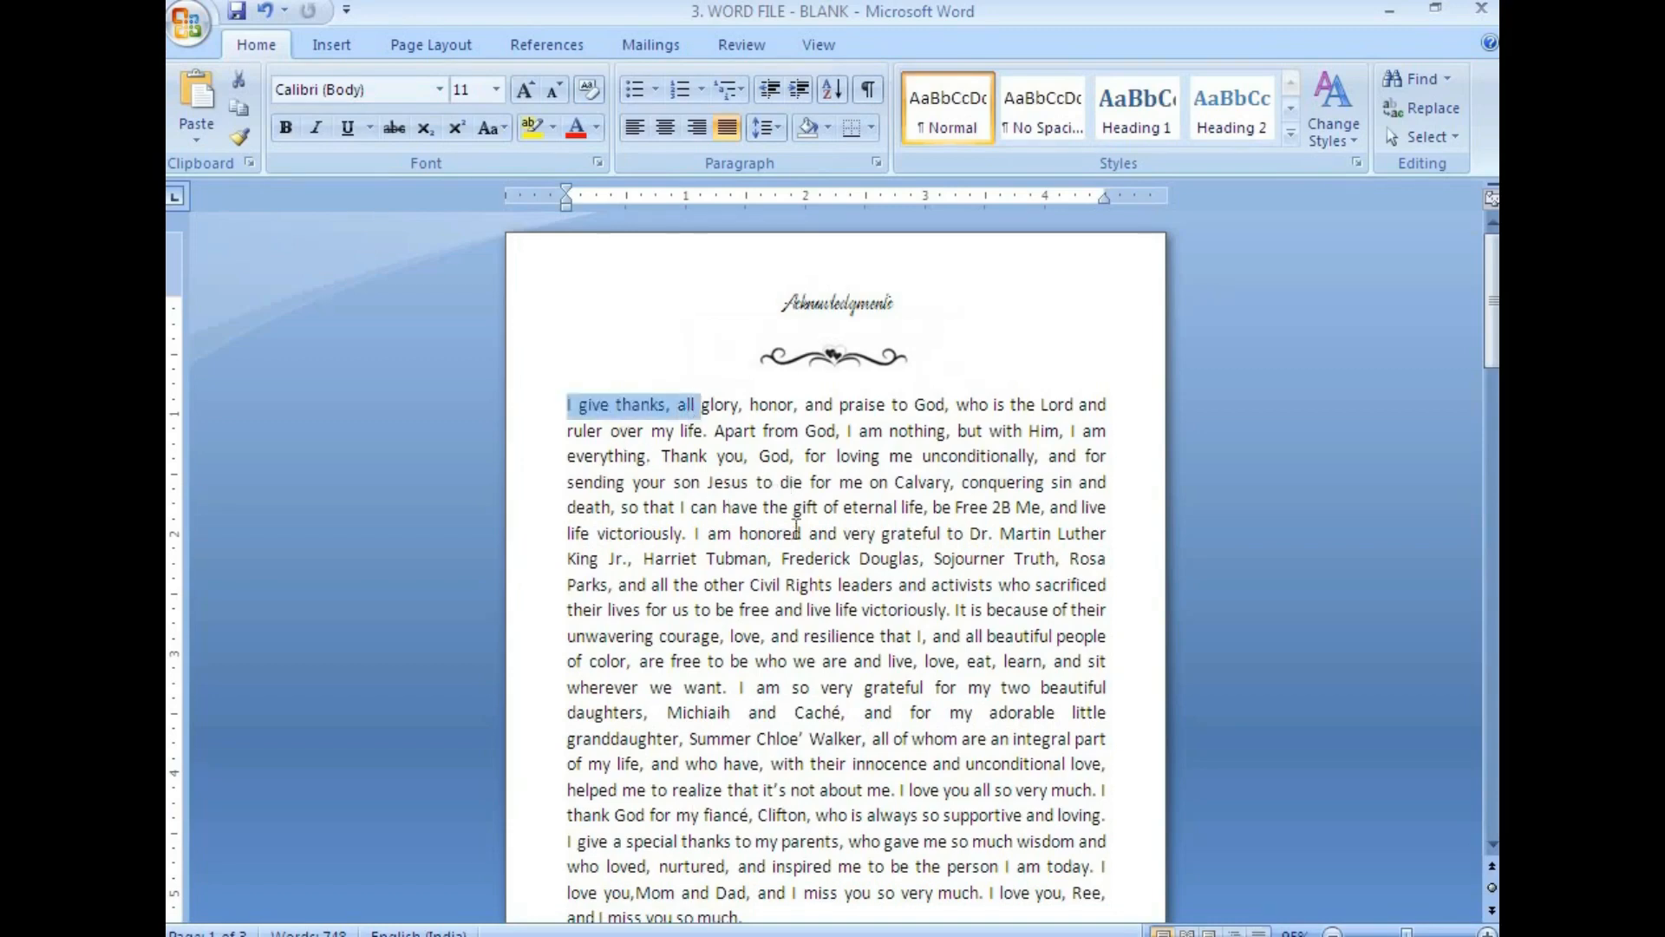
pyautogui.scroll(-3, 772, 781)
pyautogui.moveTo(707, 830); pyautogui.dragTo(607, 822)
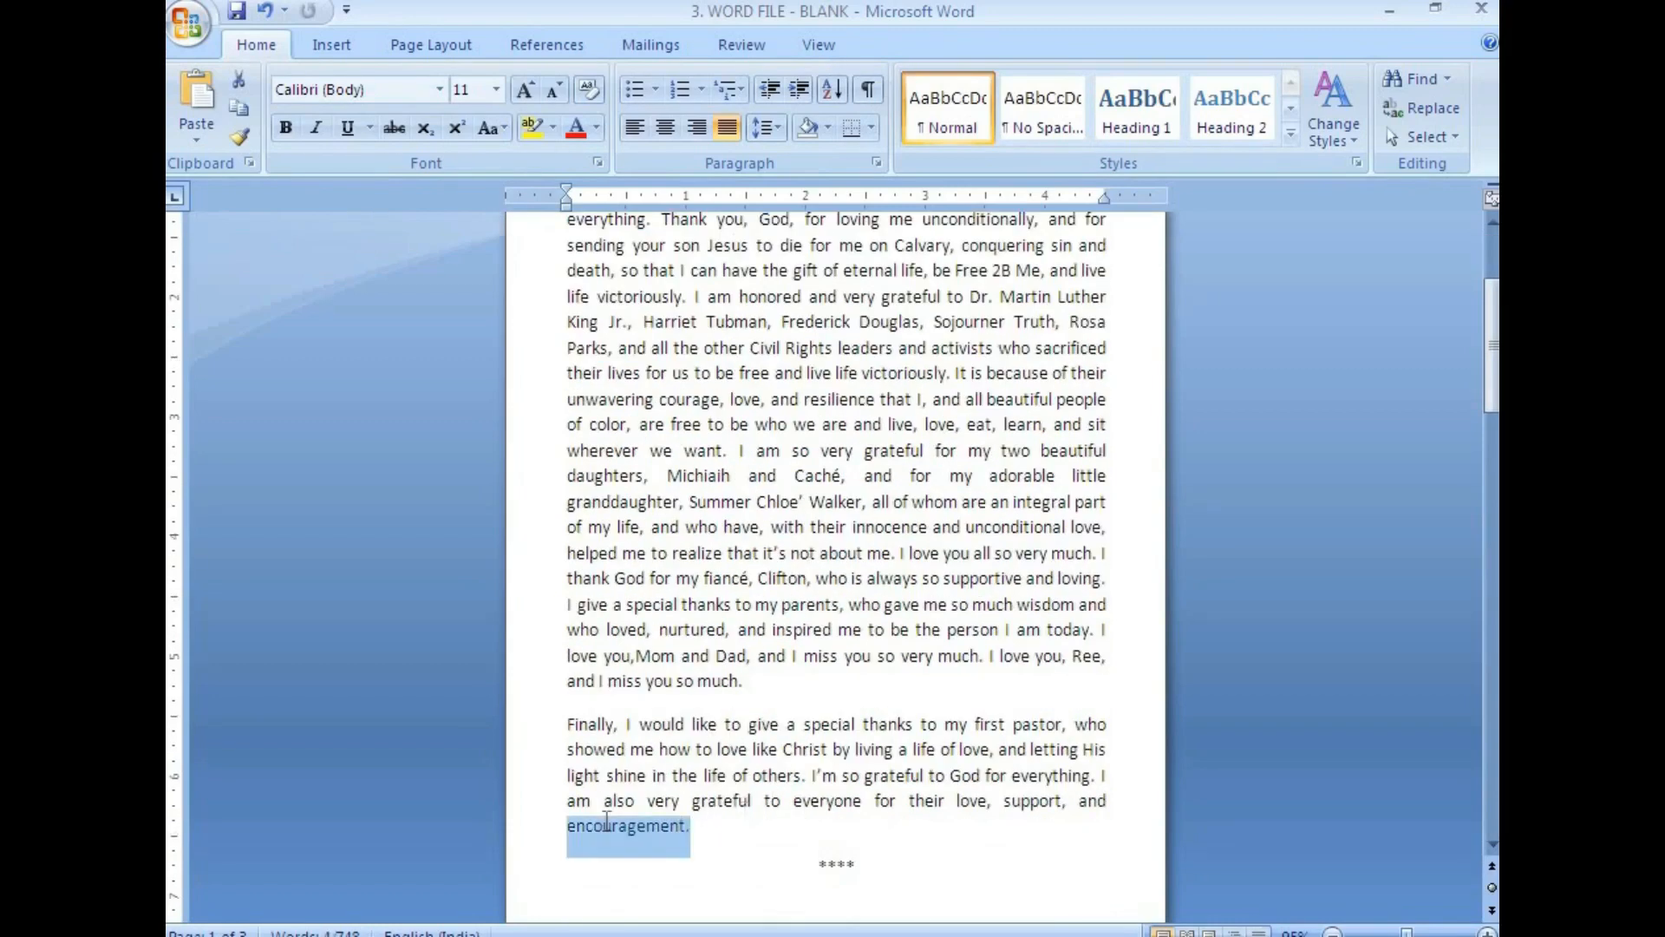
pyautogui.click(812, 677)
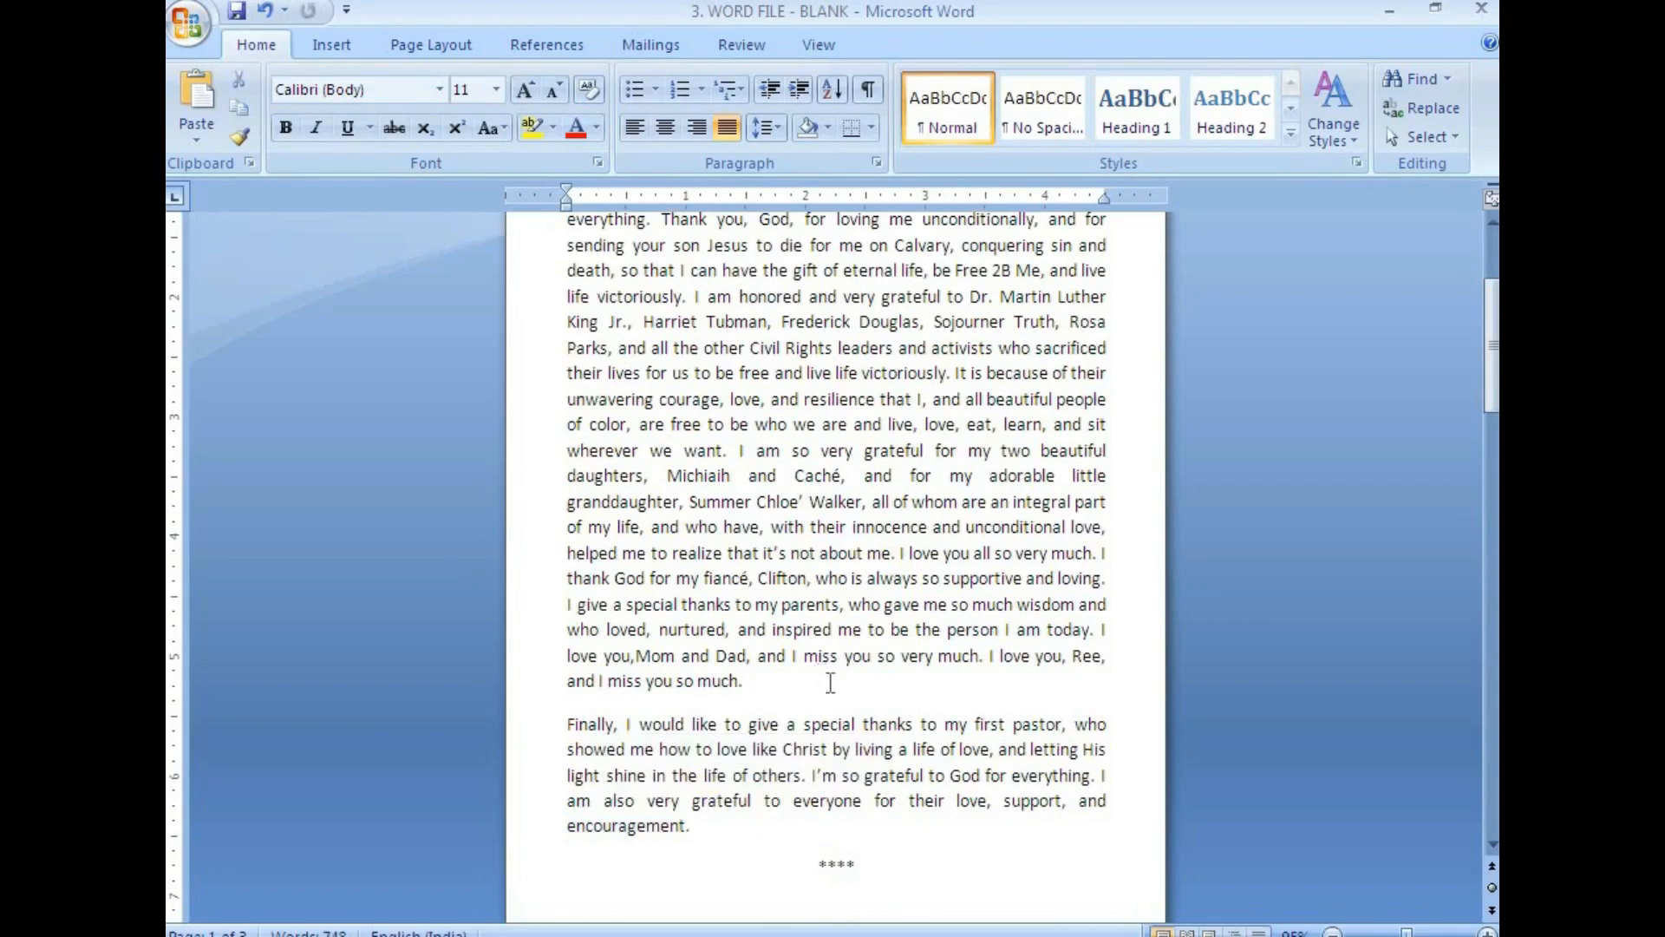
pyautogui.press('Delete')
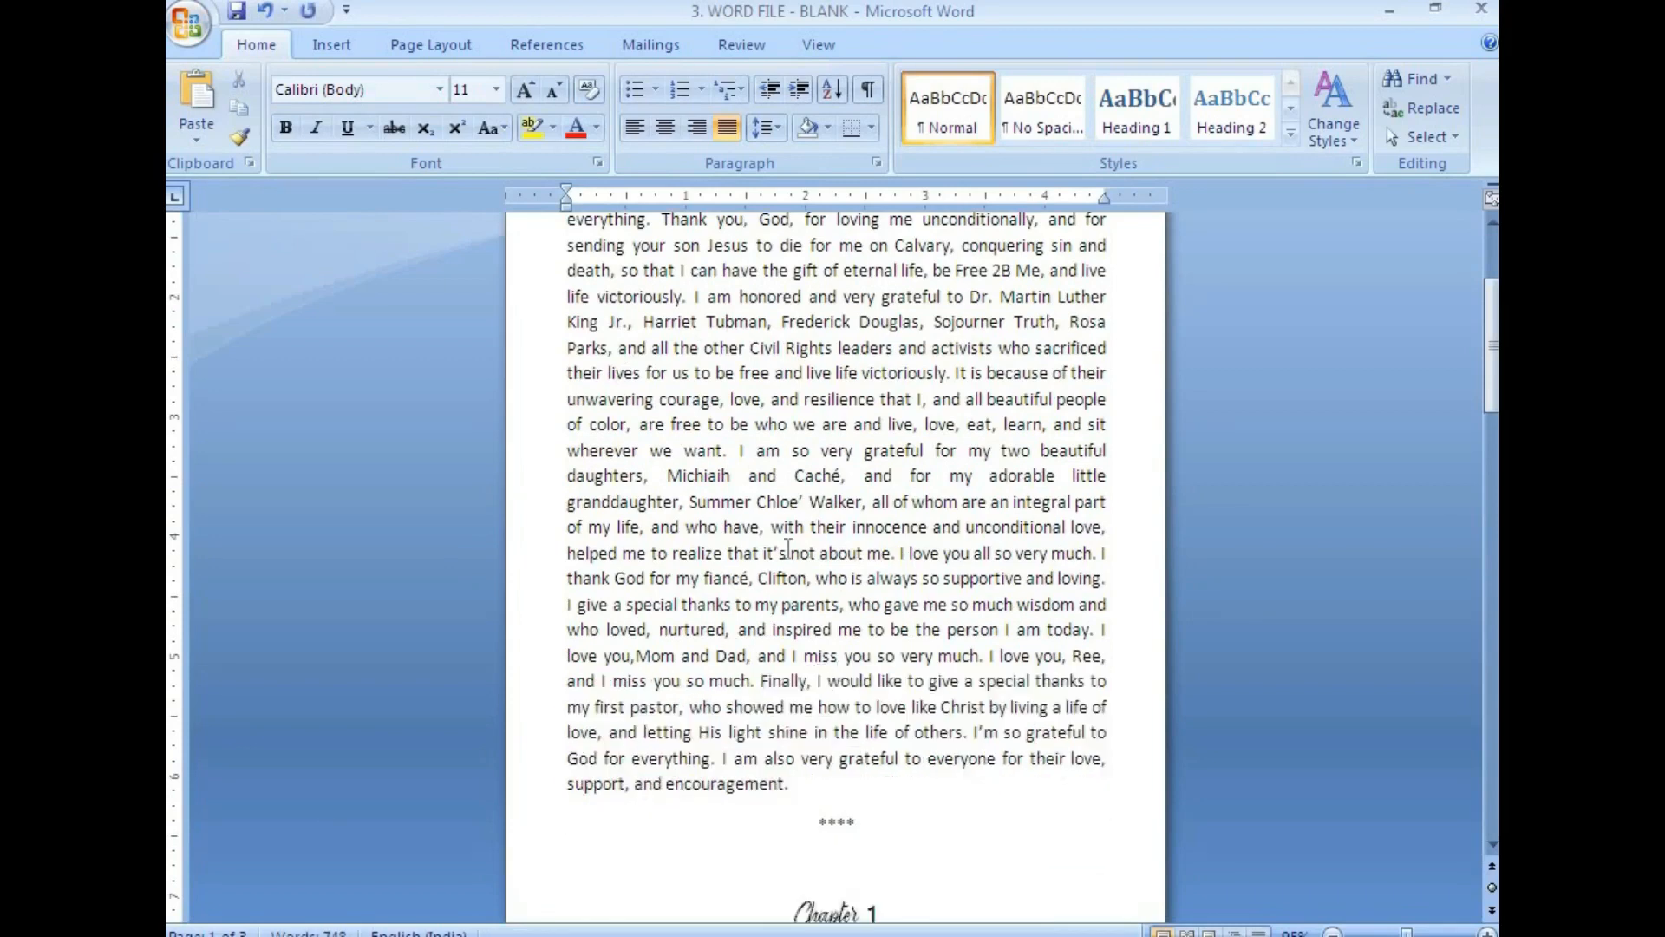
pyautogui.click(236, 12)
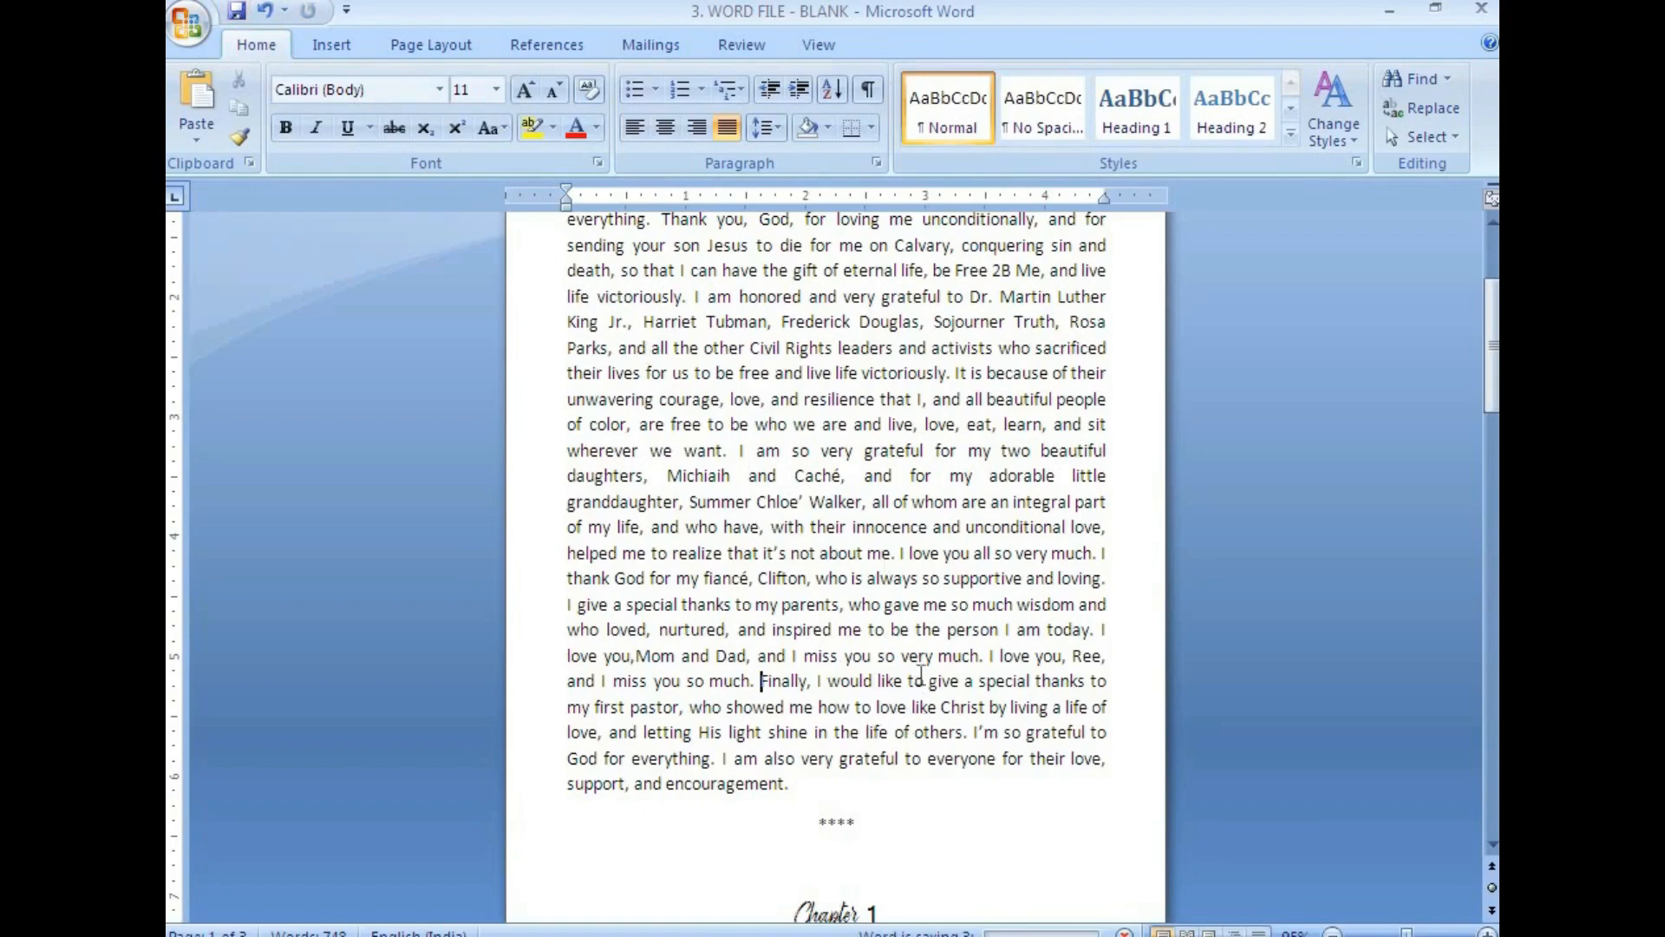
# Step: Insert a page break before the "Chapter 1" heading
pyautogui.scroll(-3, 921, 675)
pyautogui.click(796, 677)
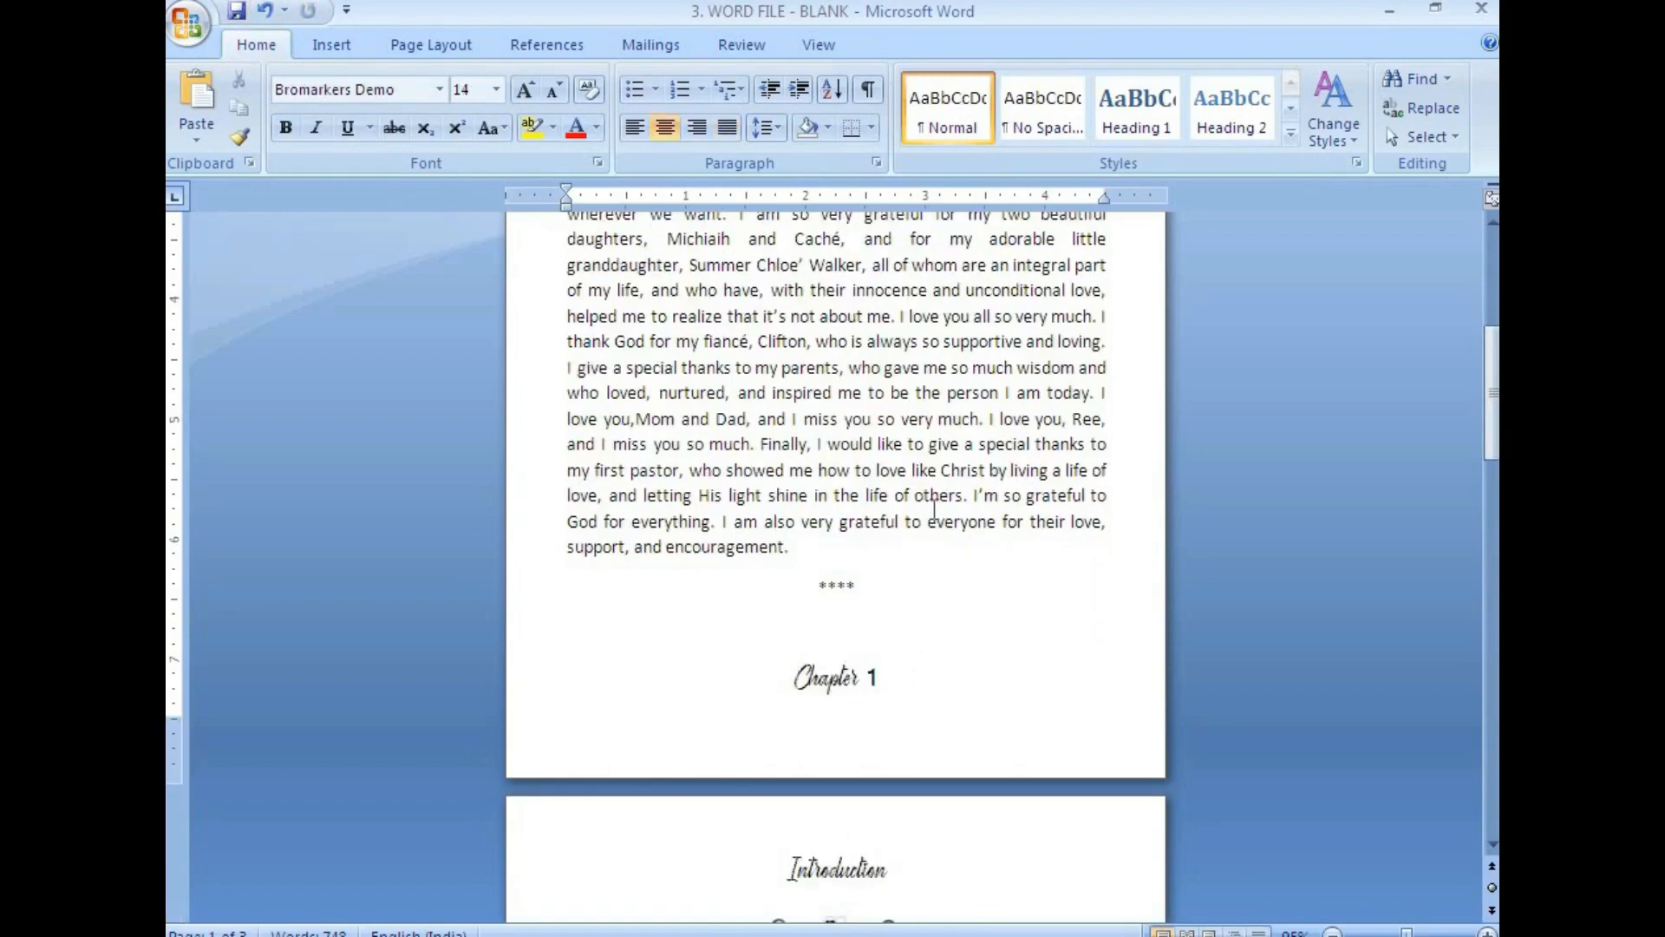
pyautogui.hotkey('ctrl', 'Return')
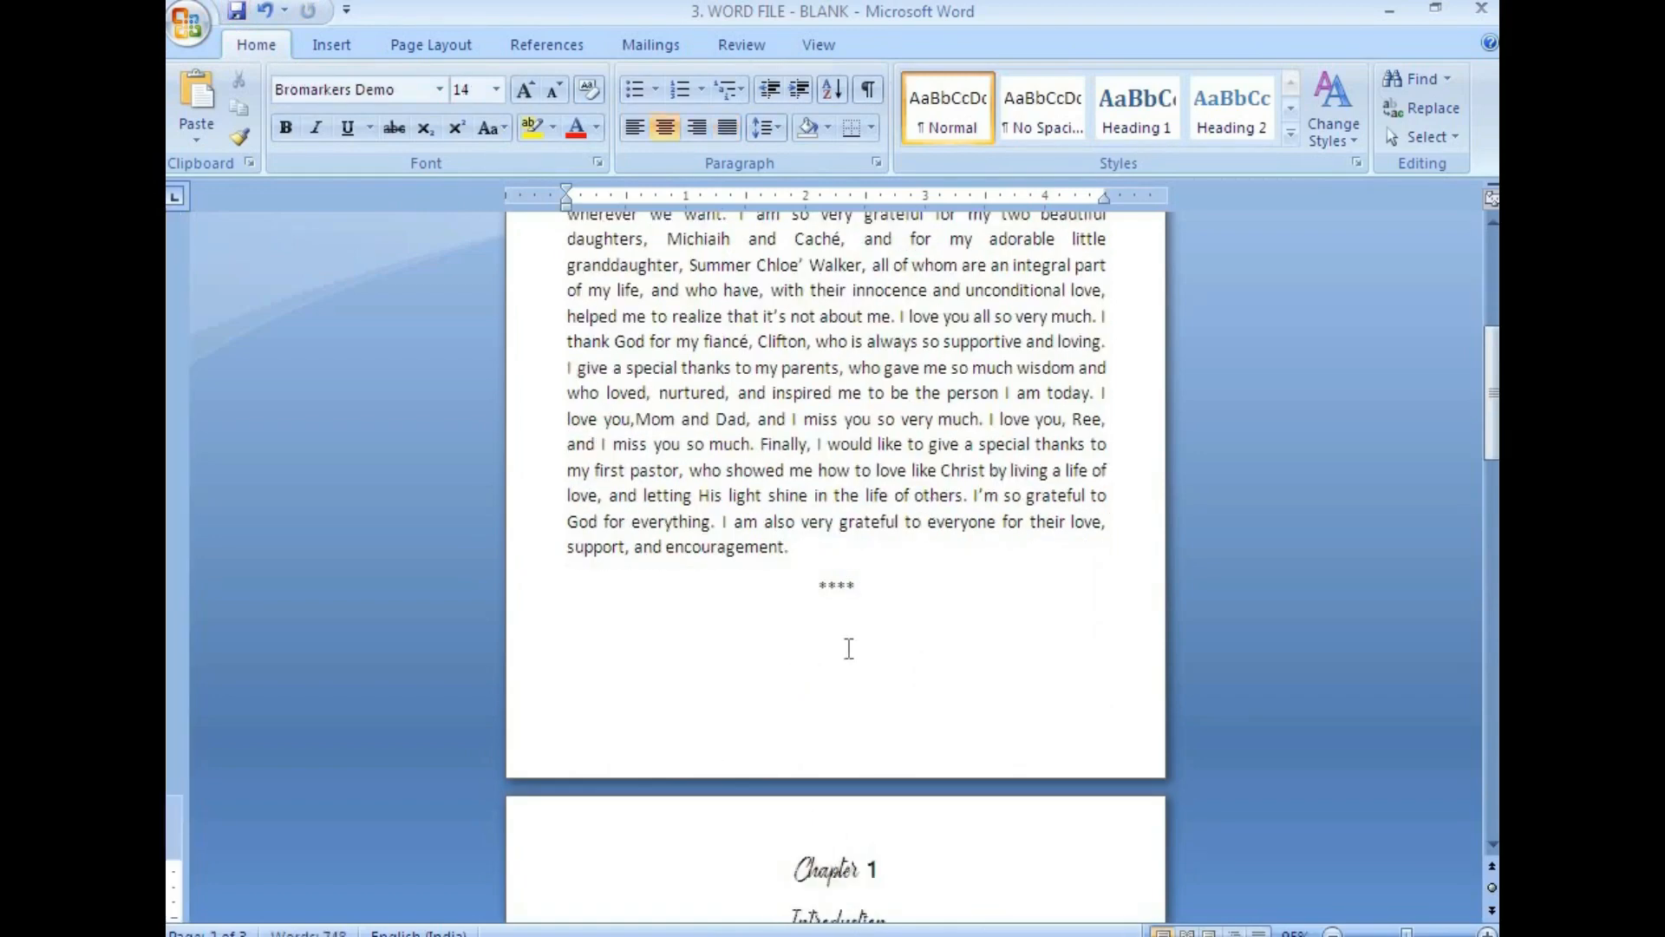
# Step: Check the Introduction's opening word in the PDF master file, add the missing capital "E" to make "Every" in Word, and save
pyautogui.scroll(-6, 854, 650)
pyautogui.click(567, 496)
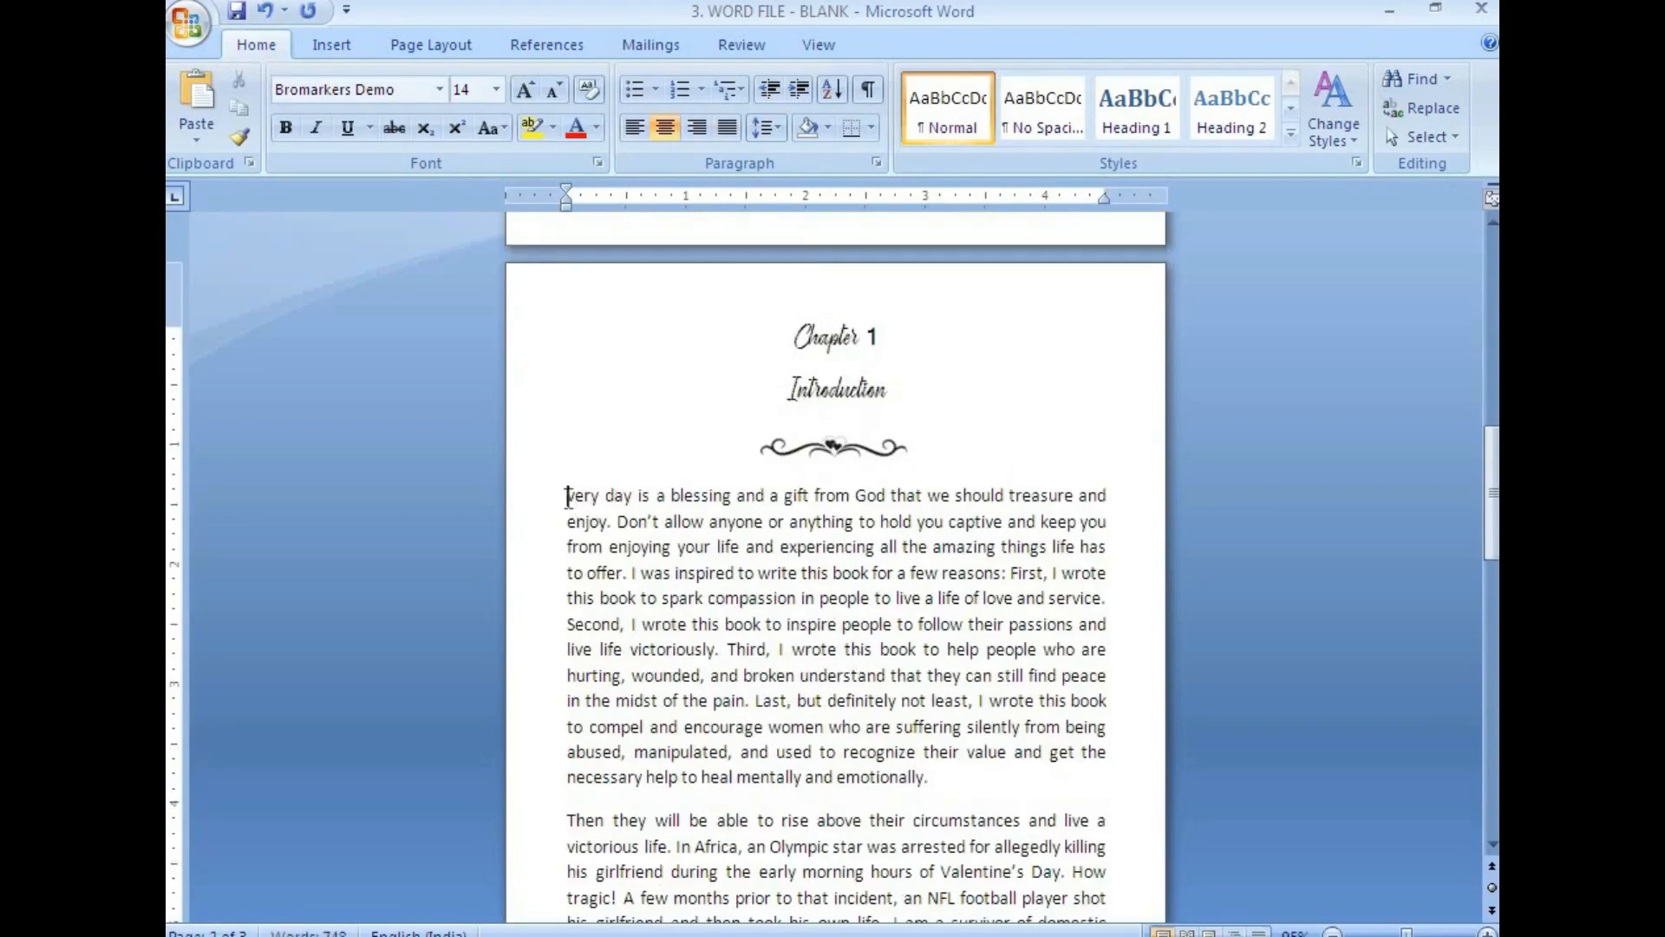
pyautogui.click(512, 917)
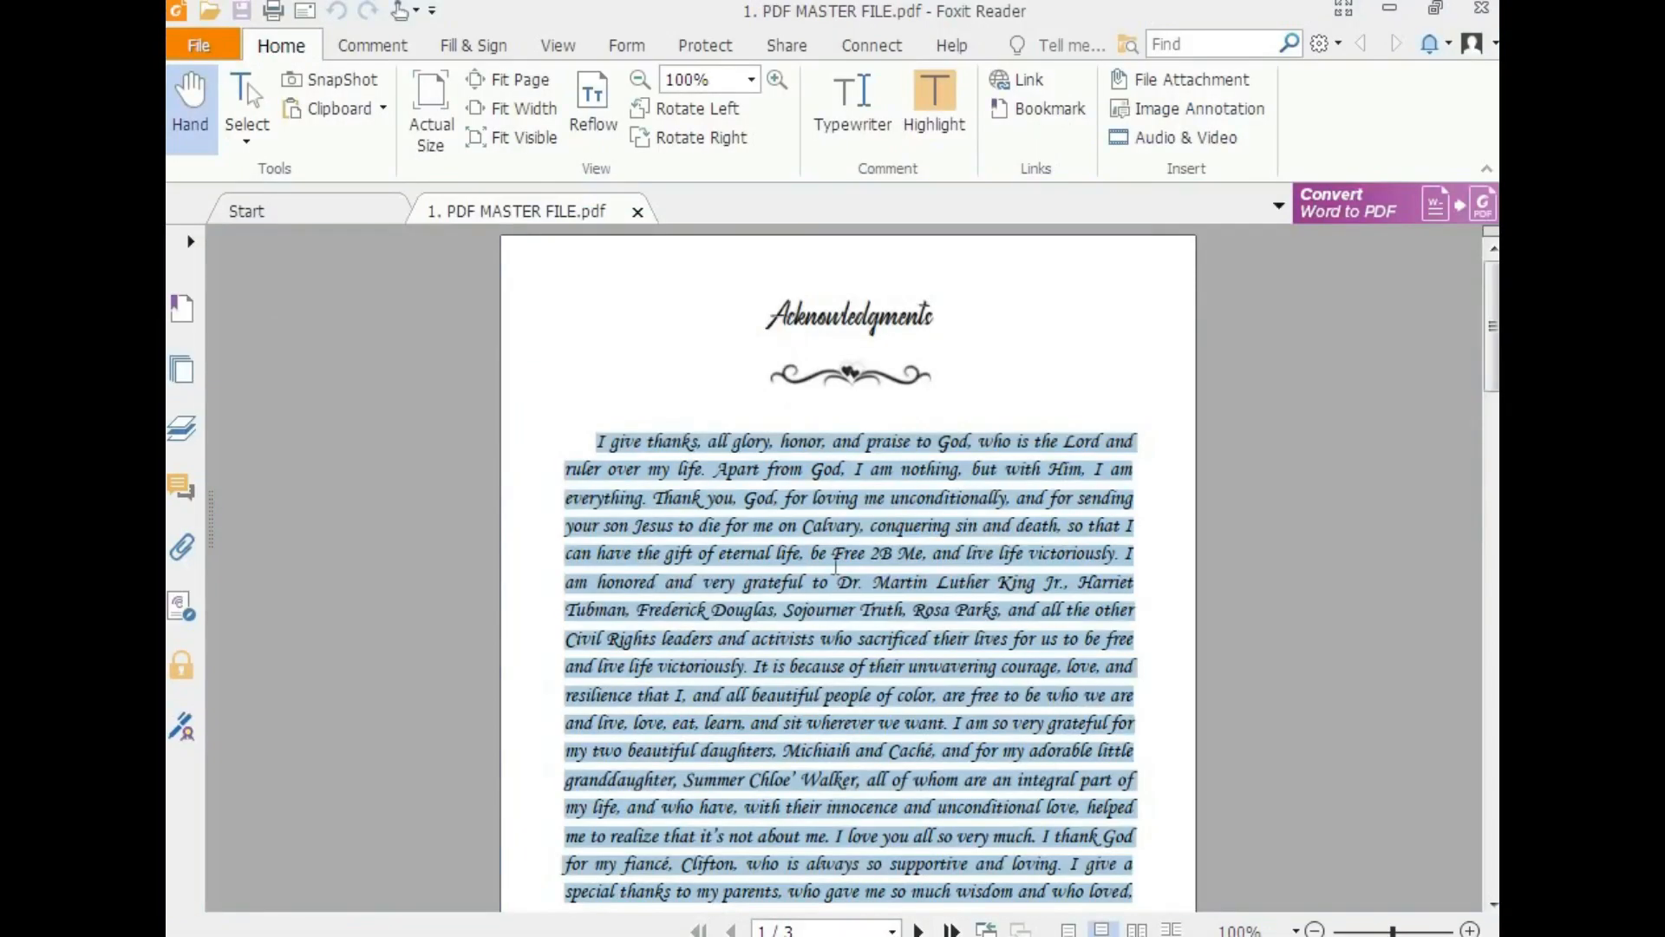
pyautogui.scroll(-10, 835, 562)
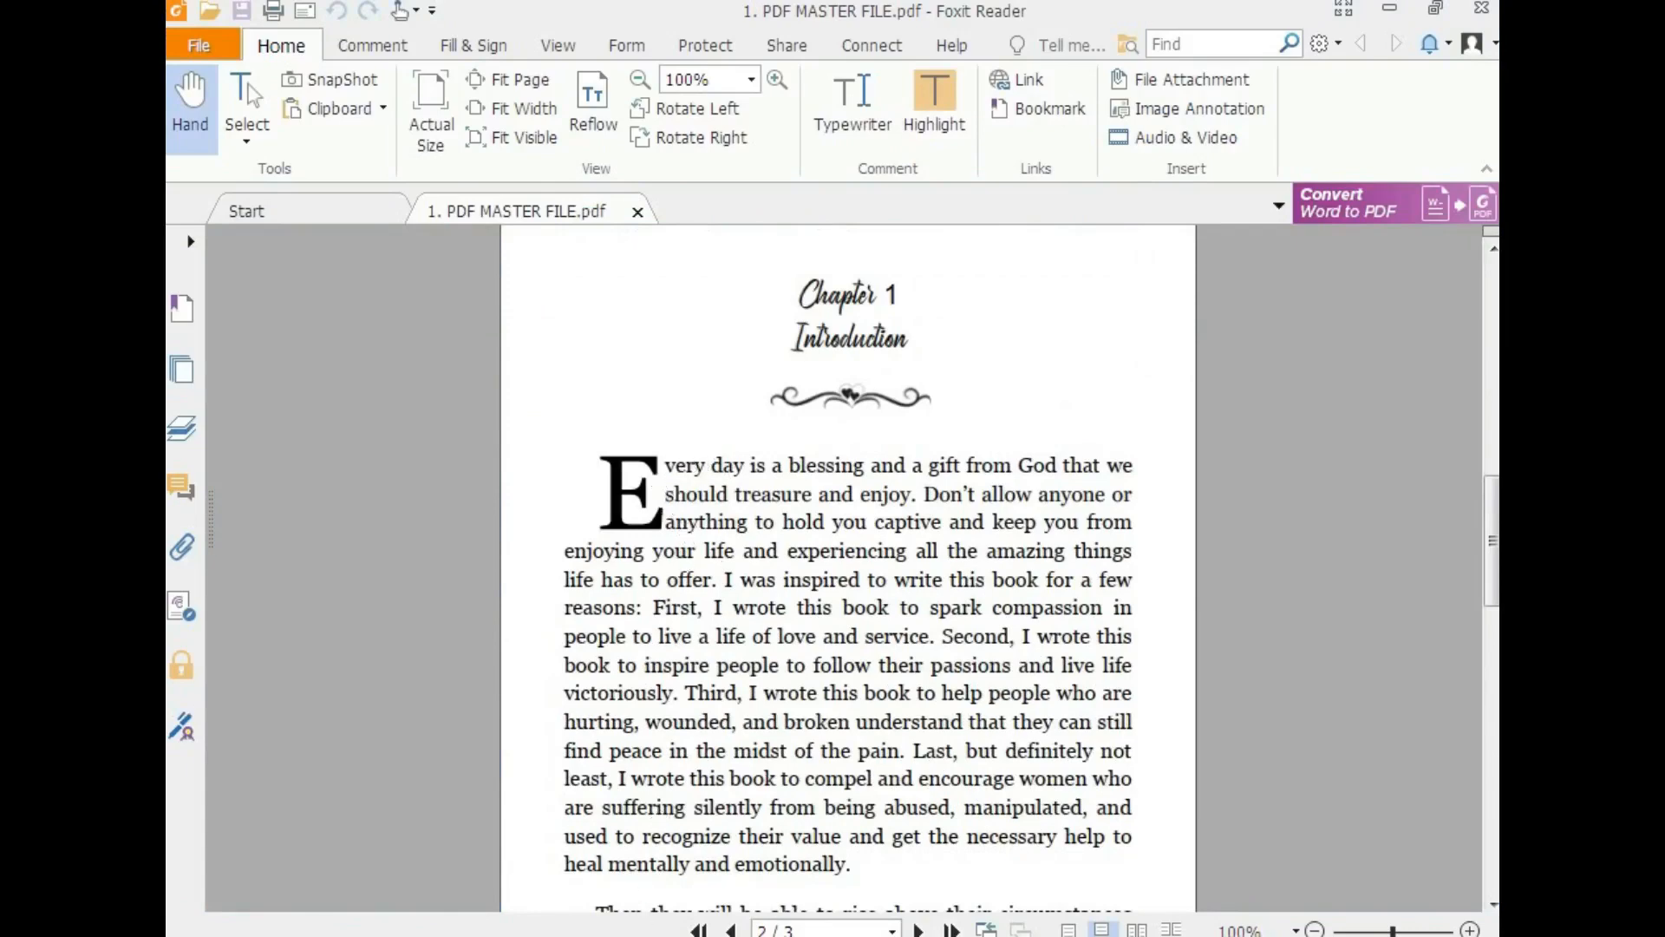
pyautogui.click(780, 931)
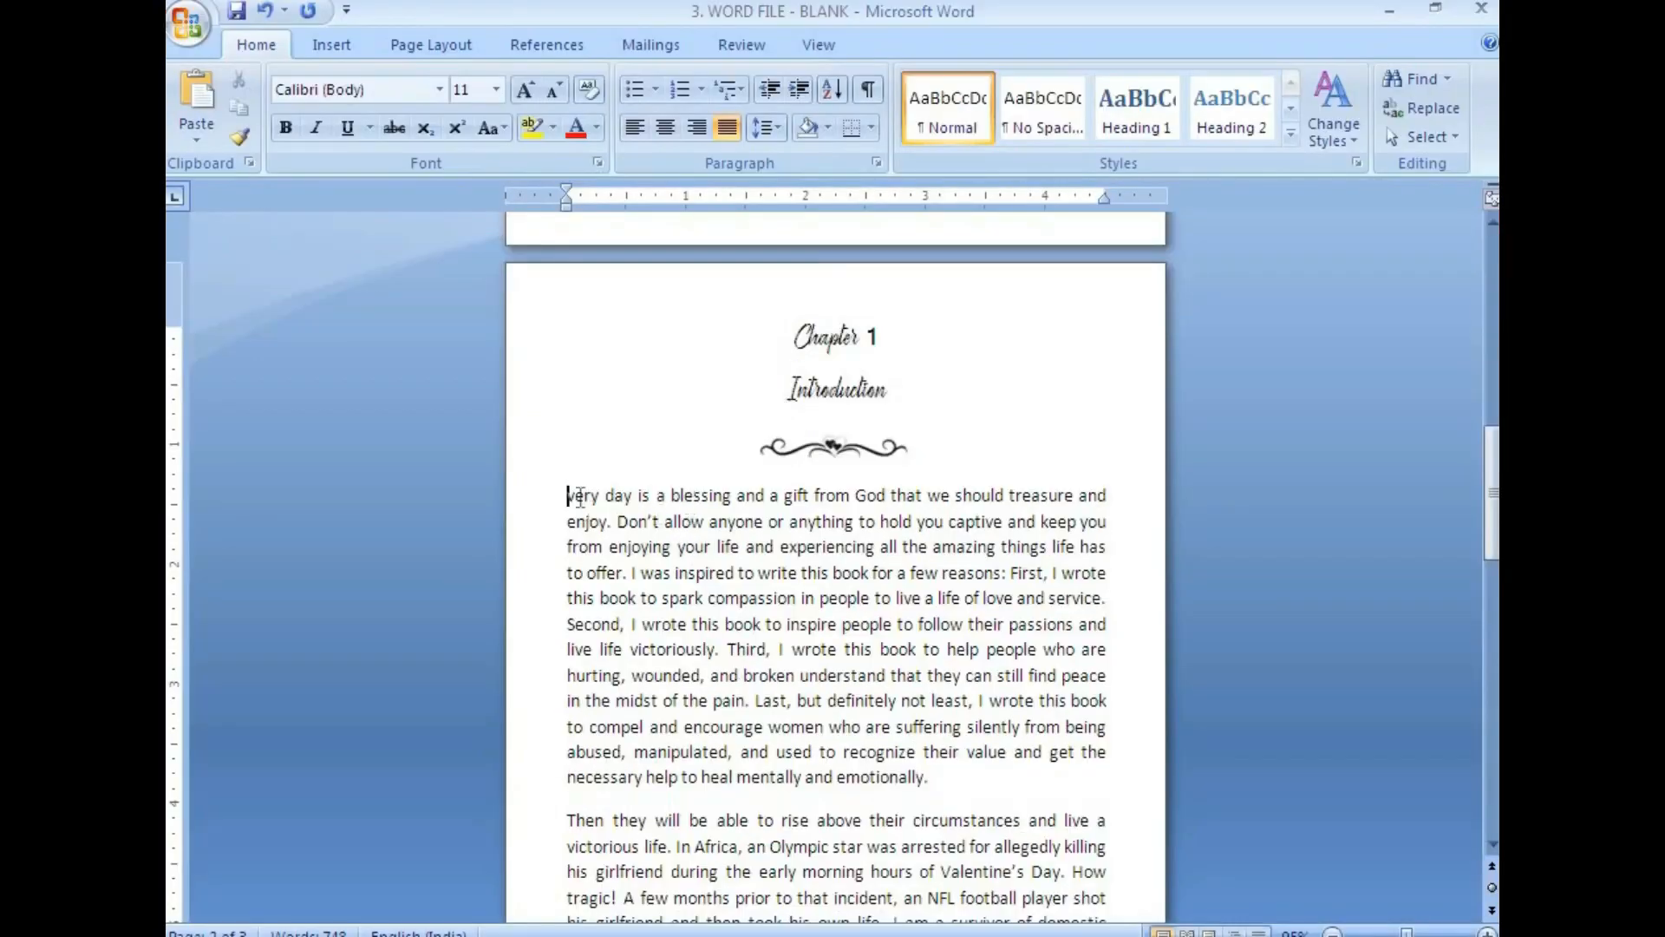
pyautogui.write('e')
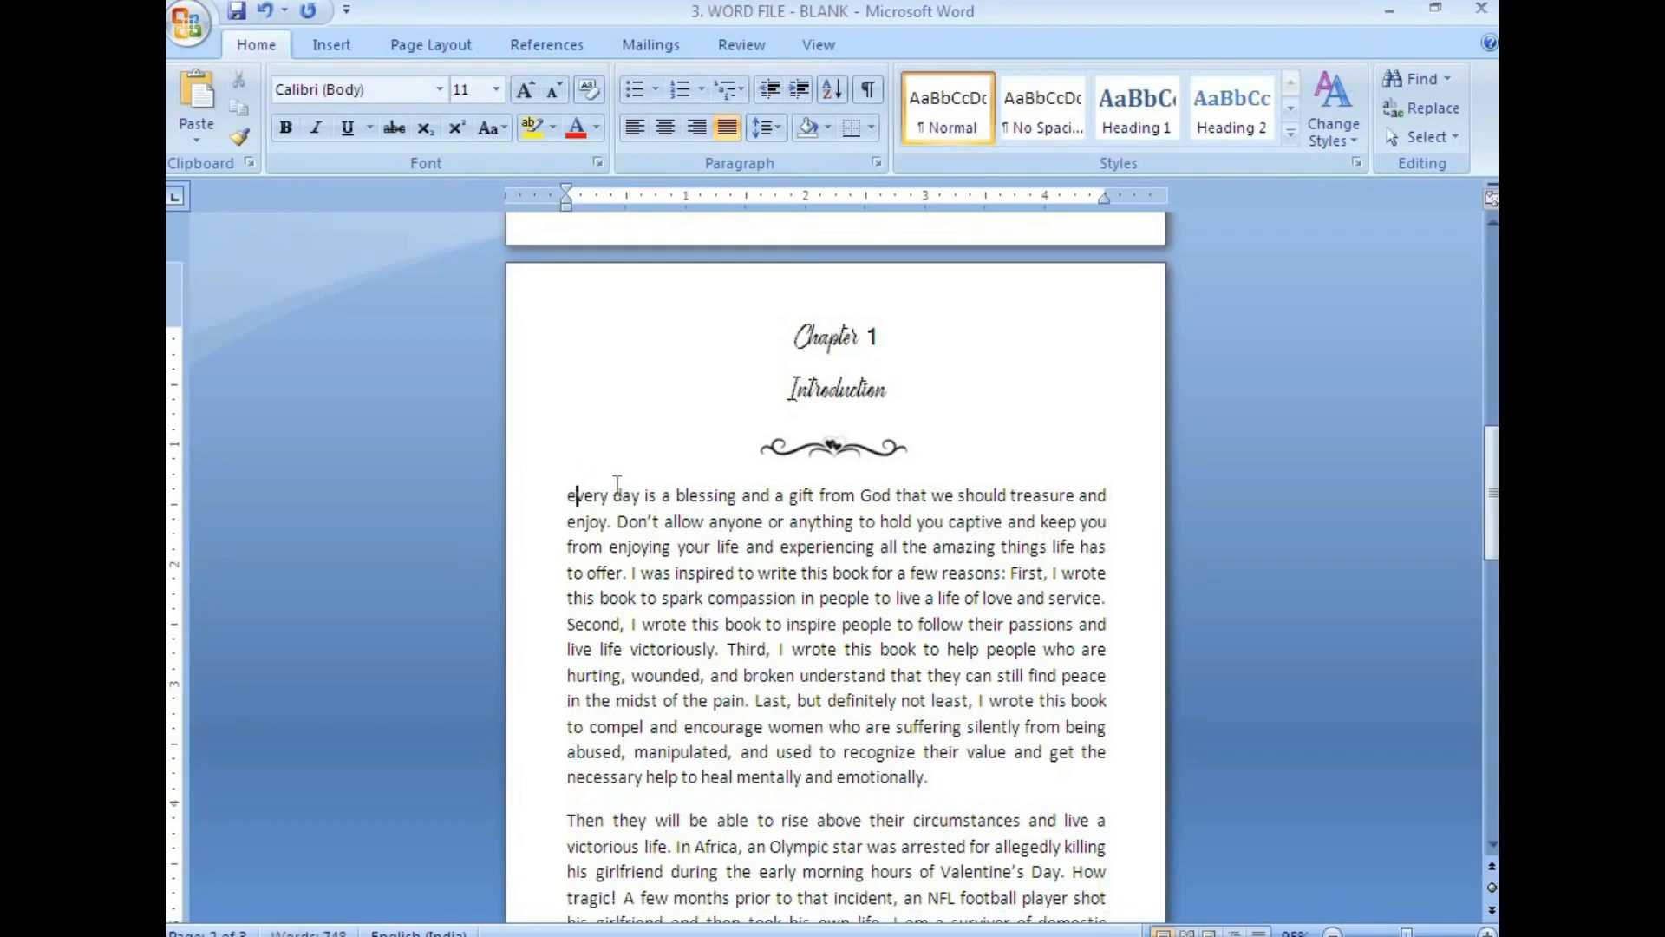
pyautogui.click(577, 495)
pyautogui.press('BackSpace')
pyautogui.write('E')
pyautogui.click(746, 522)
pyautogui.click(233, 14)
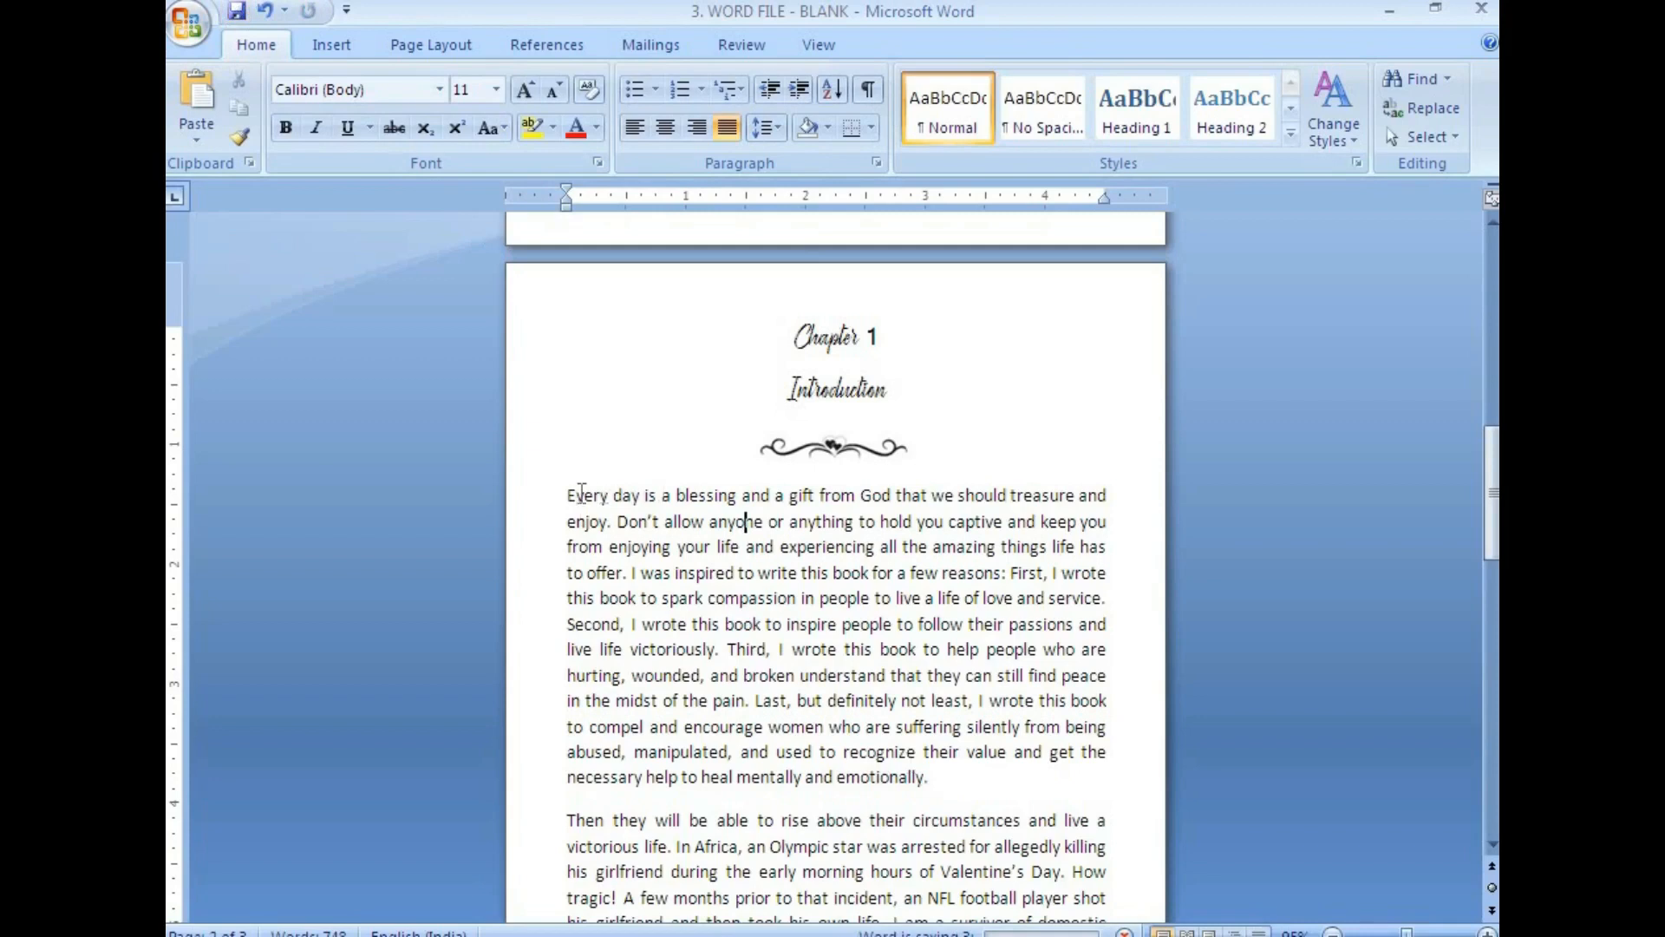
pyautogui.moveTo(568, 495); pyautogui.dragTo(661, 495)
pyautogui.moveTo(616, 495); pyautogui.dragTo(931, 777)
pyautogui.hotkey('ctrl', 'z')
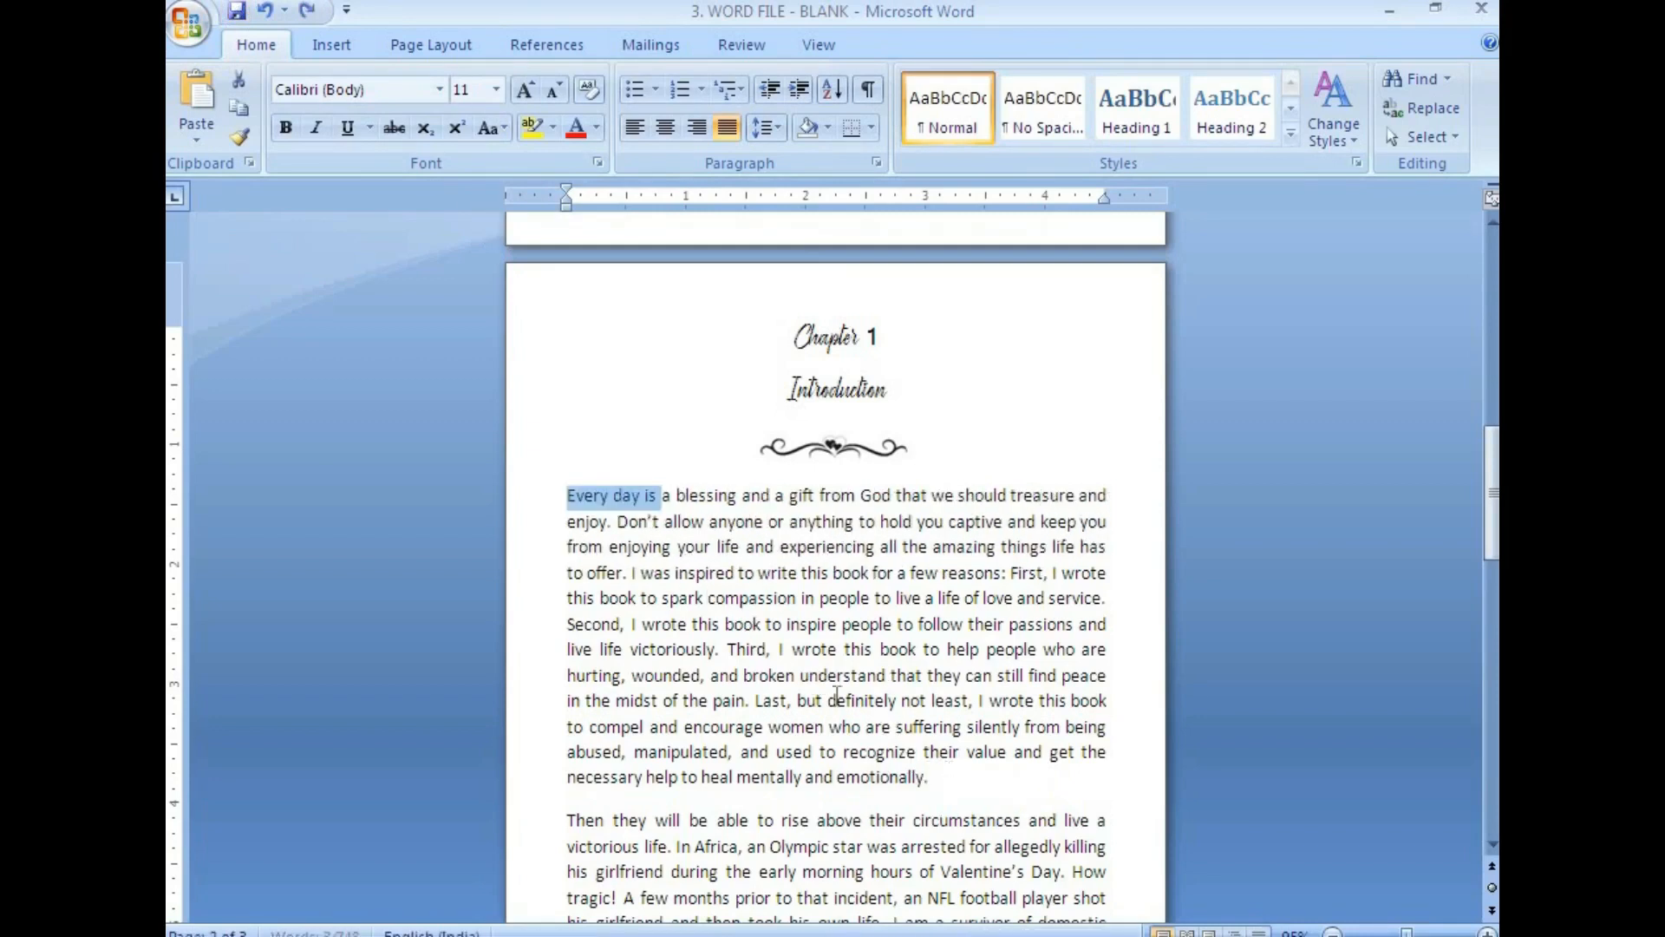
# Step: Compare the first two Introduction paragraphs in Word with the PDF master file in Foxit Reader, selecting each one's full extent
pyautogui.click(570, 495)
pyautogui.moveTo(568, 495); pyautogui.dragTo(954, 785)
pyautogui.click(519, 920)
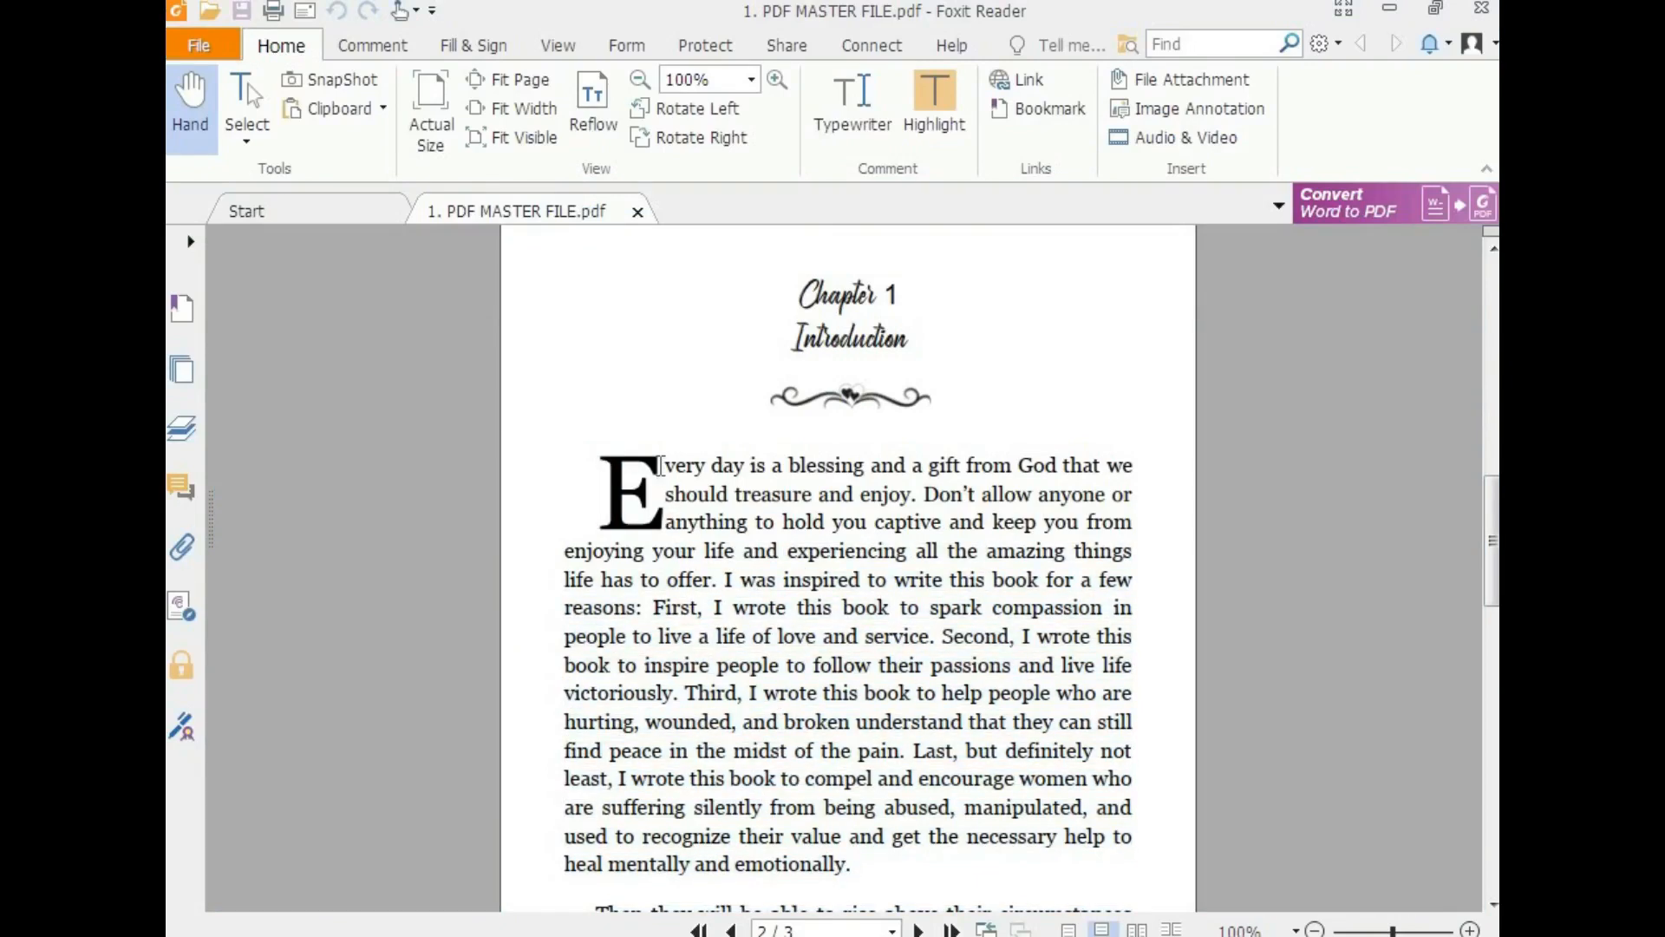
pyautogui.moveTo(667, 467); pyautogui.dragTo(858, 871)
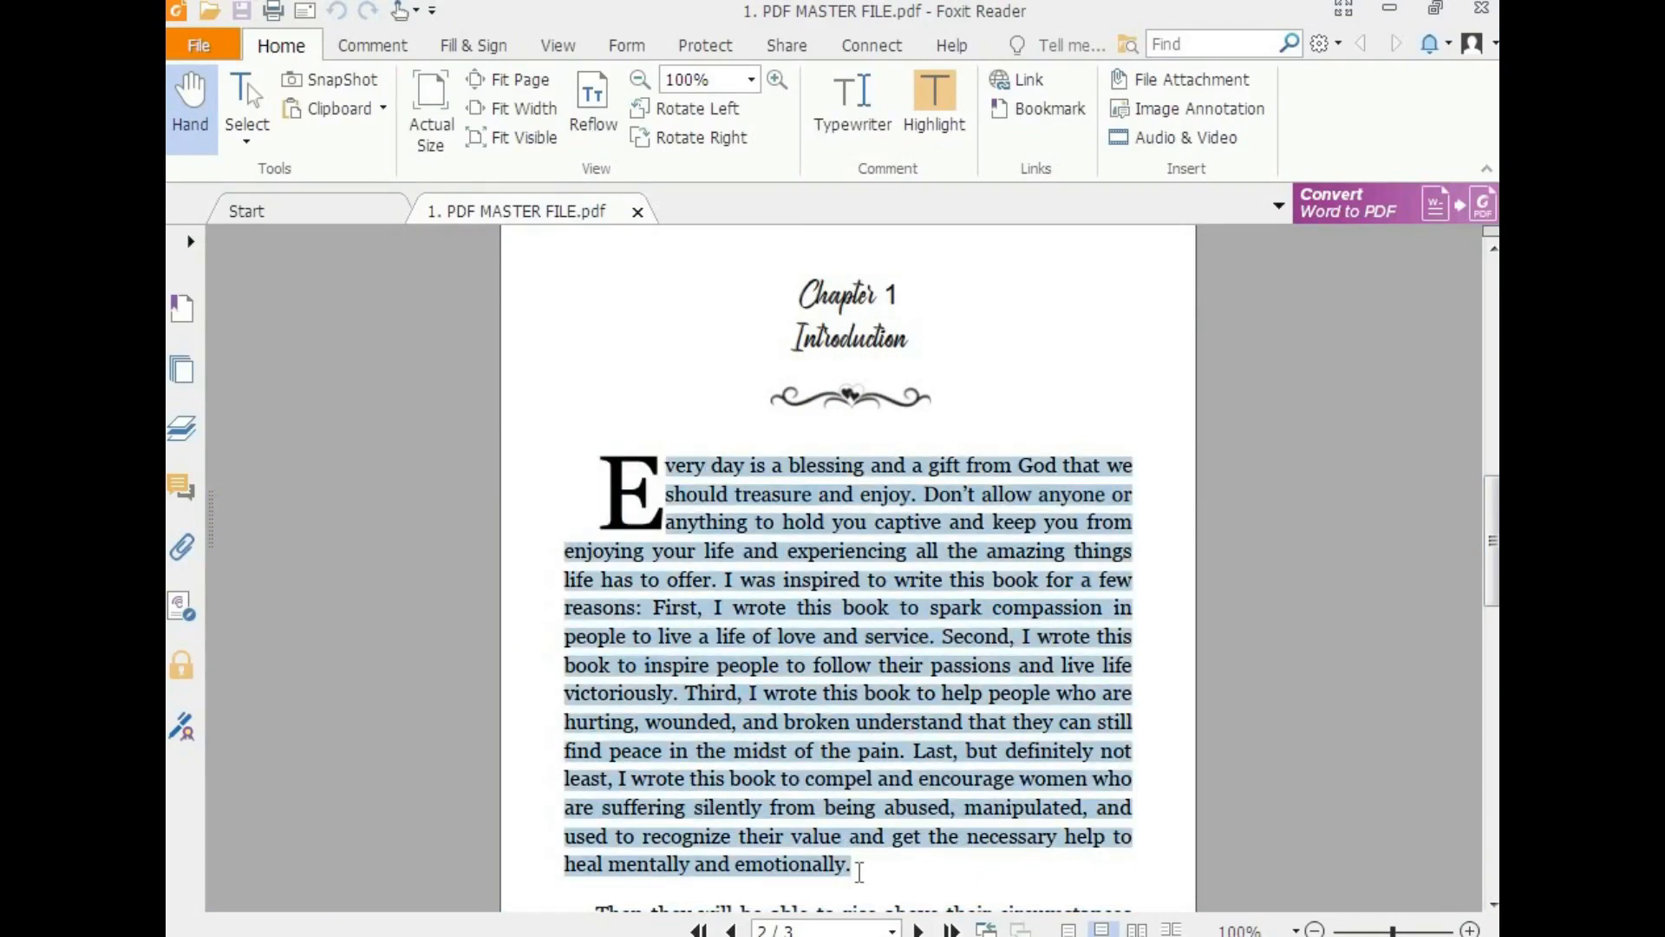
pyautogui.scroll(-5, 884, 642)
pyautogui.scroll(-1, 886, 643)
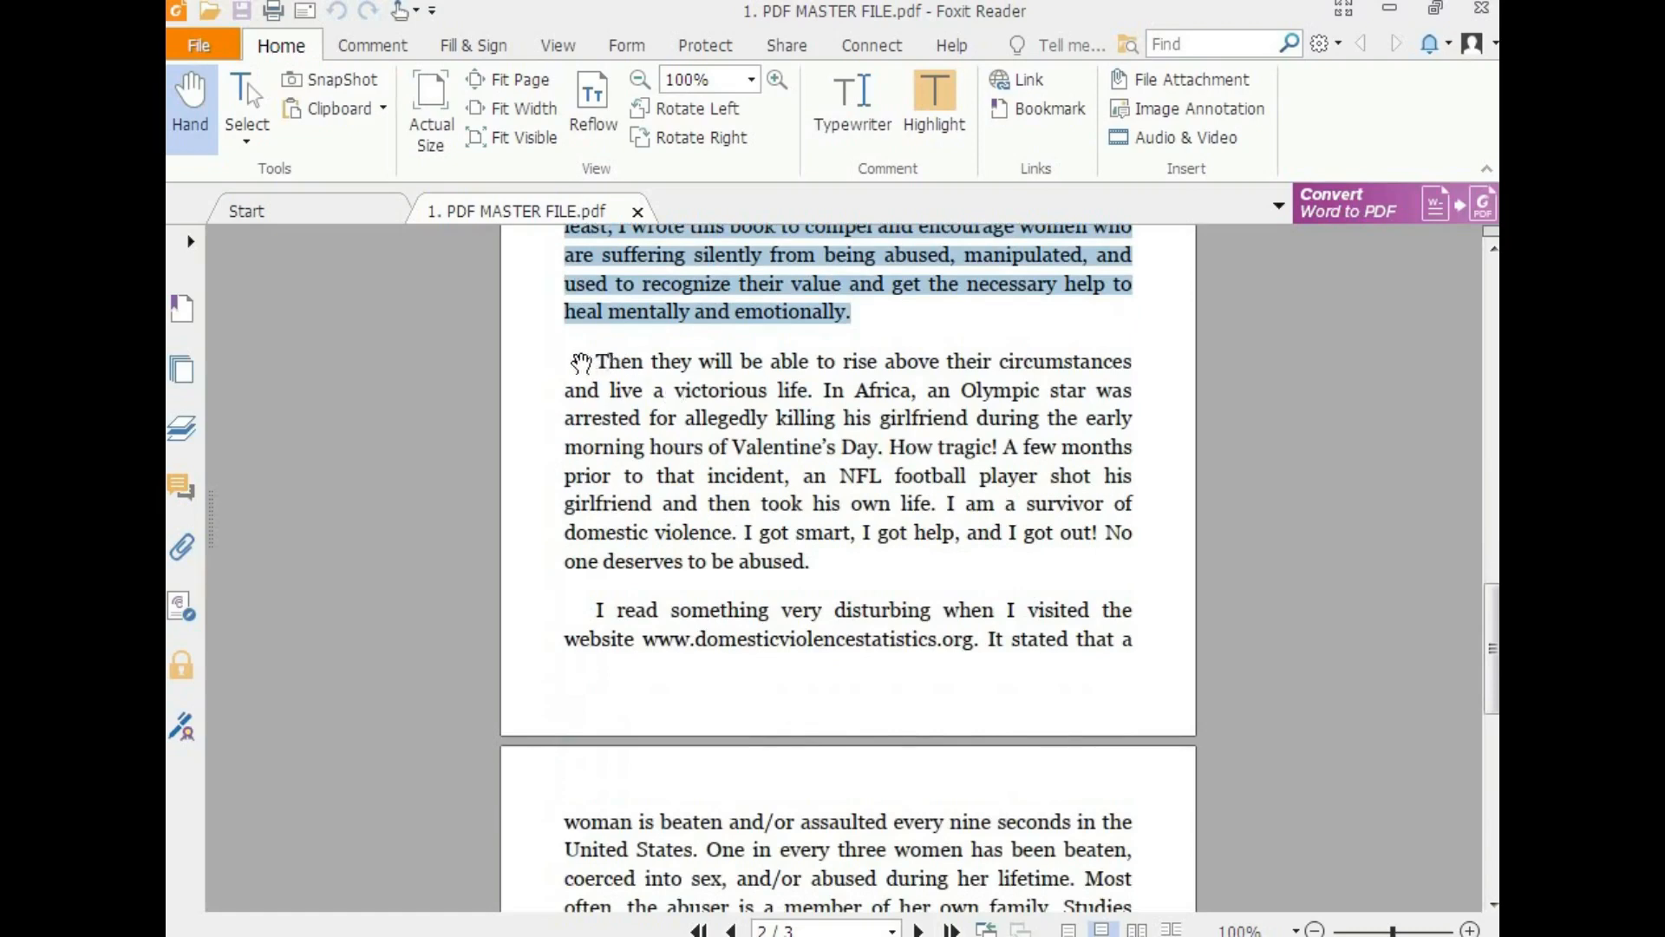
pyautogui.moveTo(598, 353); pyautogui.dragTo(811, 564)
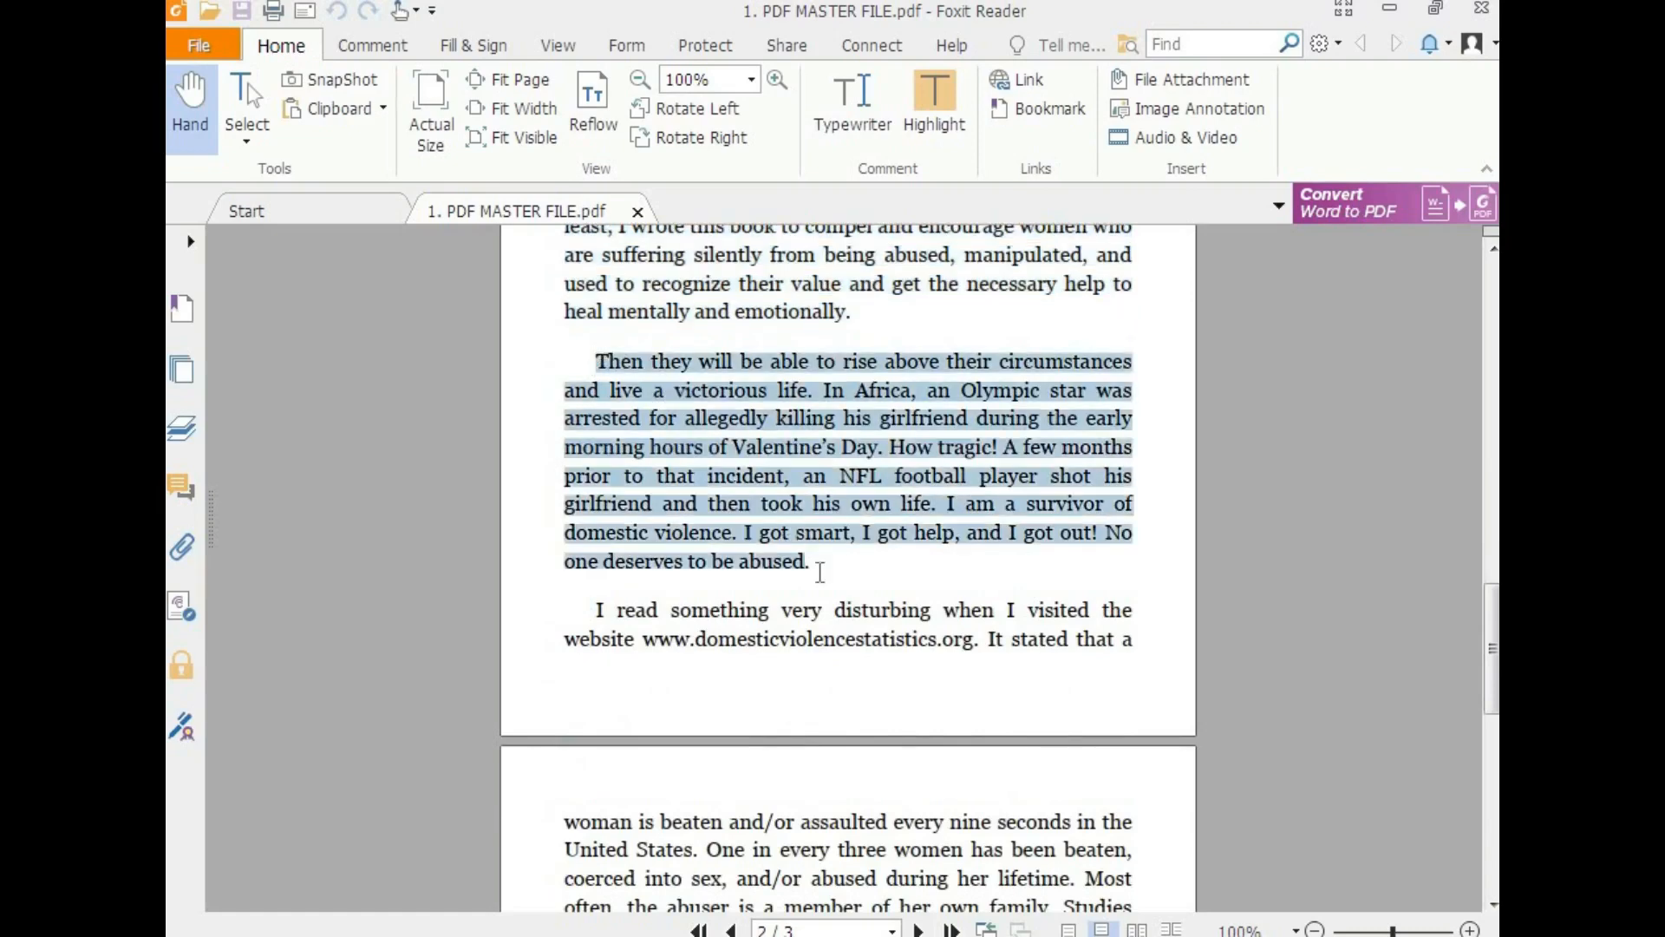
pyautogui.click(598, 917)
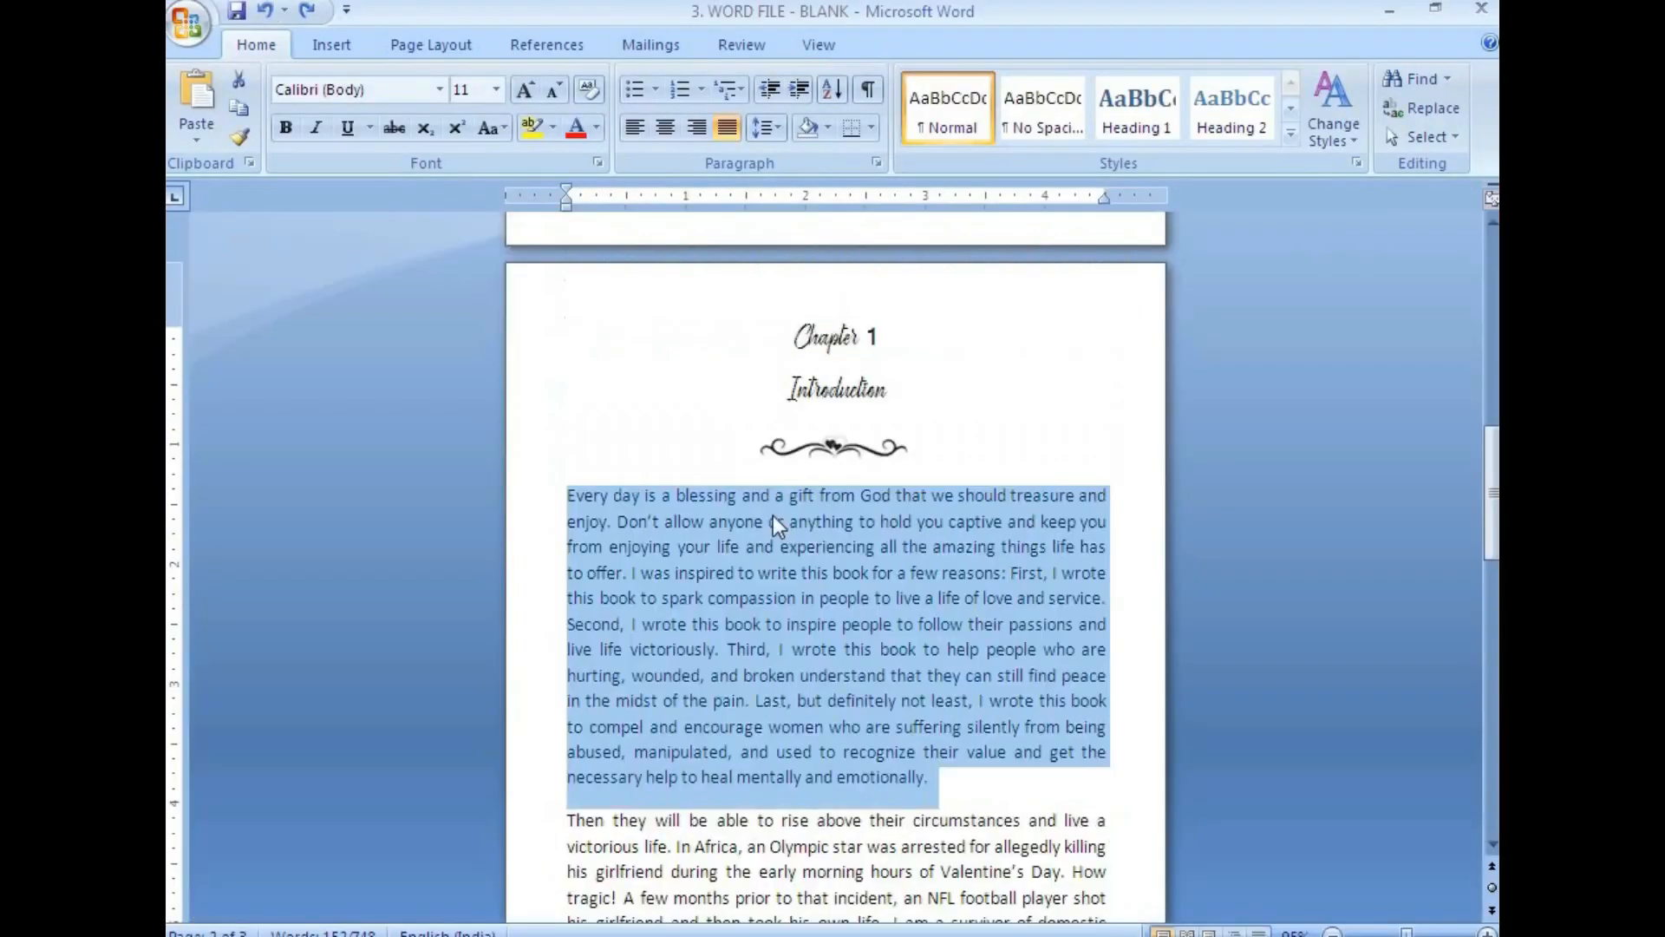
pyautogui.scroll(-5, 773, 515)
pyautogui.moveTo(570, 464); pyautogui.dragTo(649, 618)
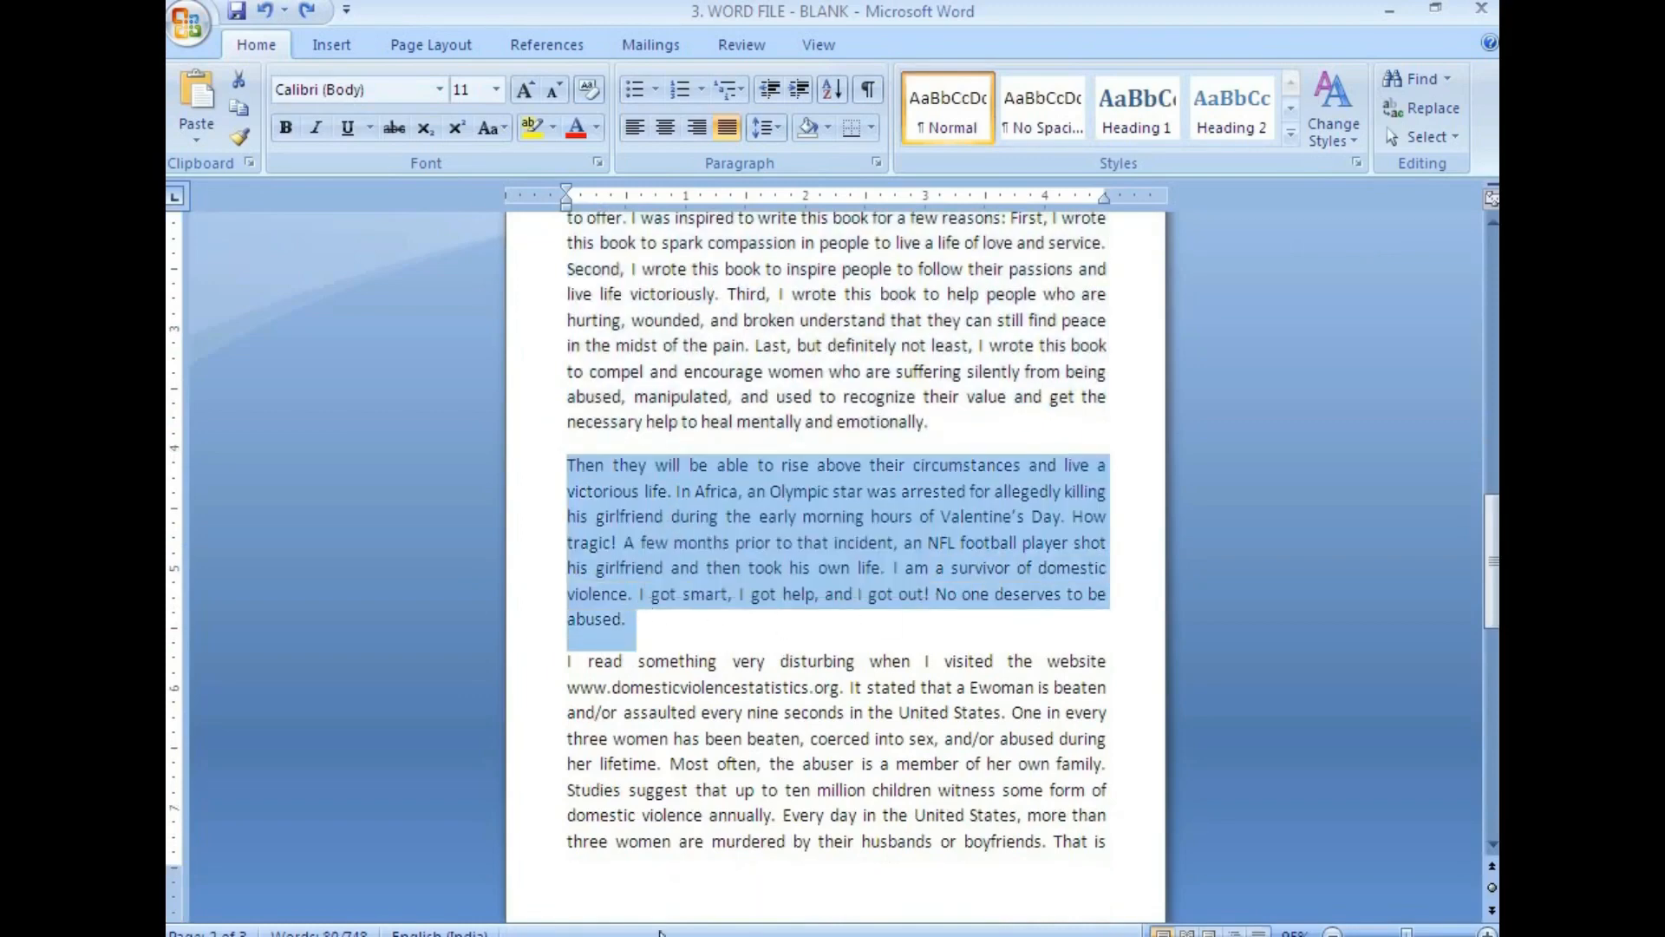
# Step: Compare the third and fourth Introduction paragraphs between the PDF master file and Word, selecting each one's full extent
pyautogui.click(546, 930)
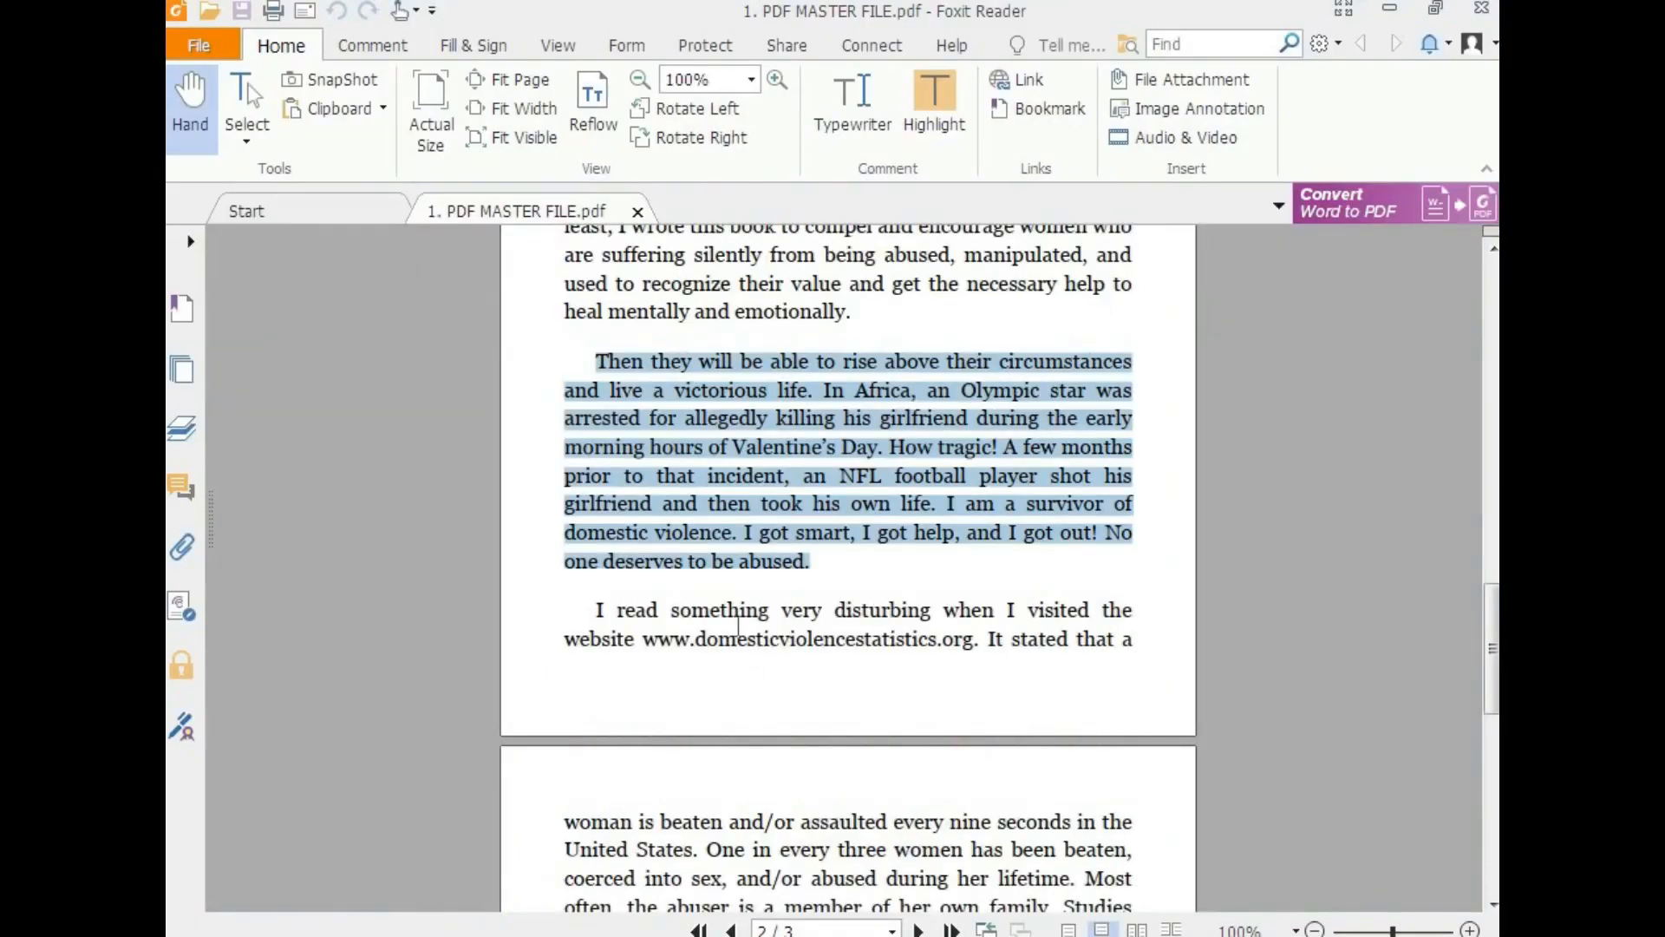
pyautogui.scroll(-3, 740, 627)
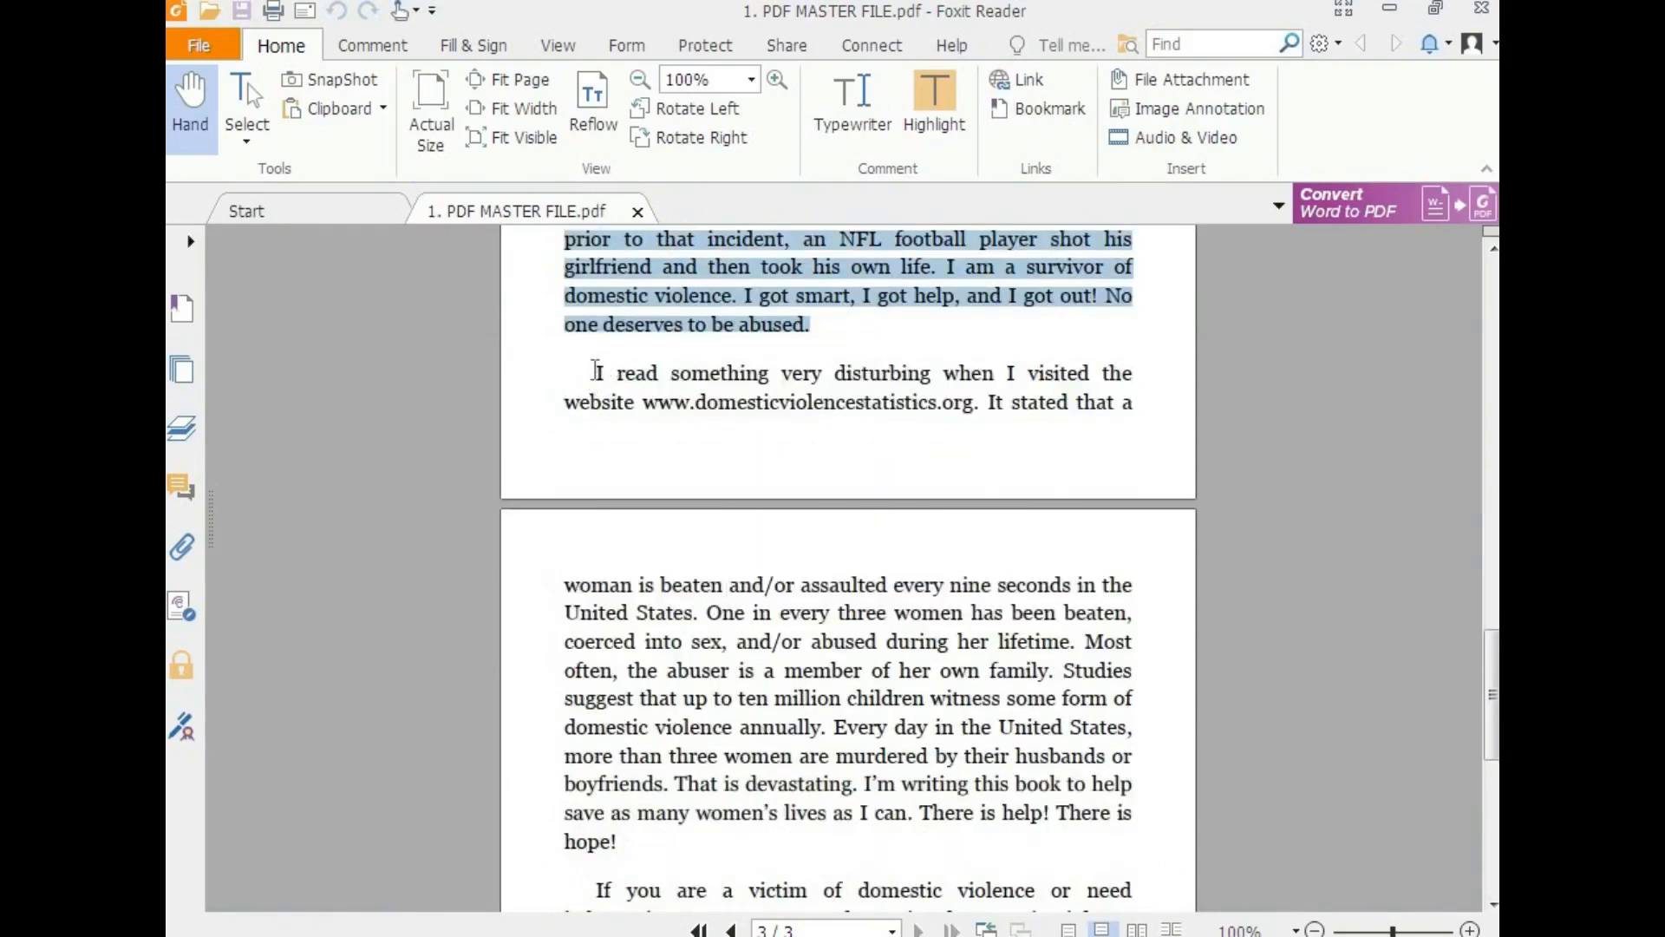
pyautogui.moveTo(594, 373); pyautogui.dragTo(649, 837)
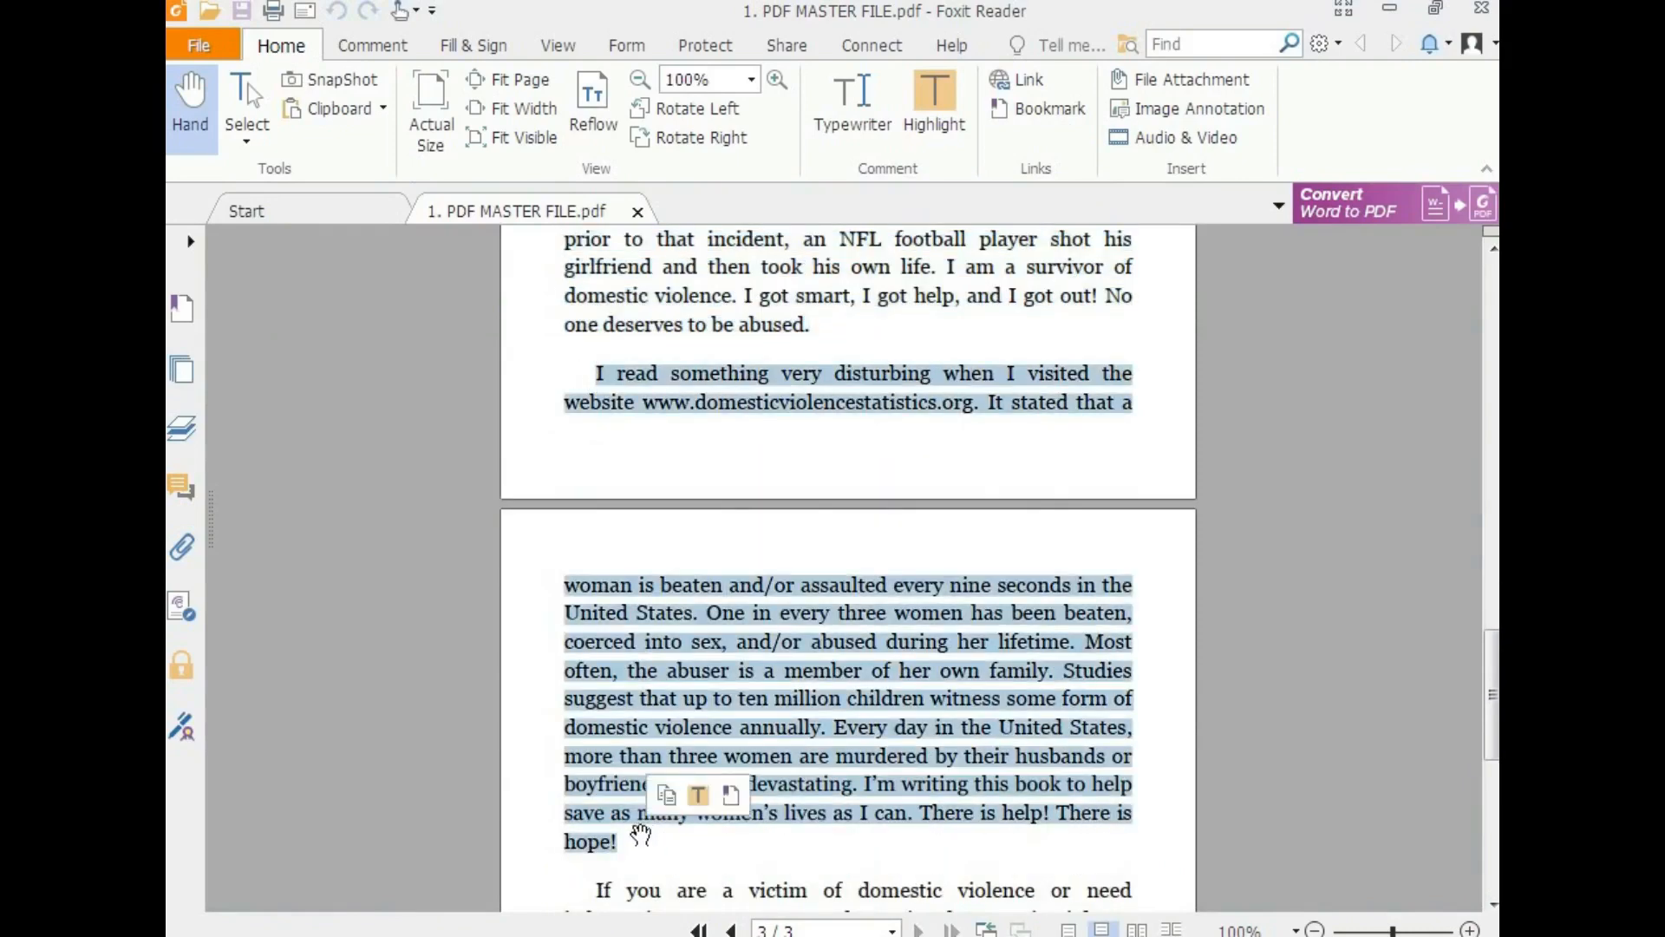
pyautogui.click(754, 934)
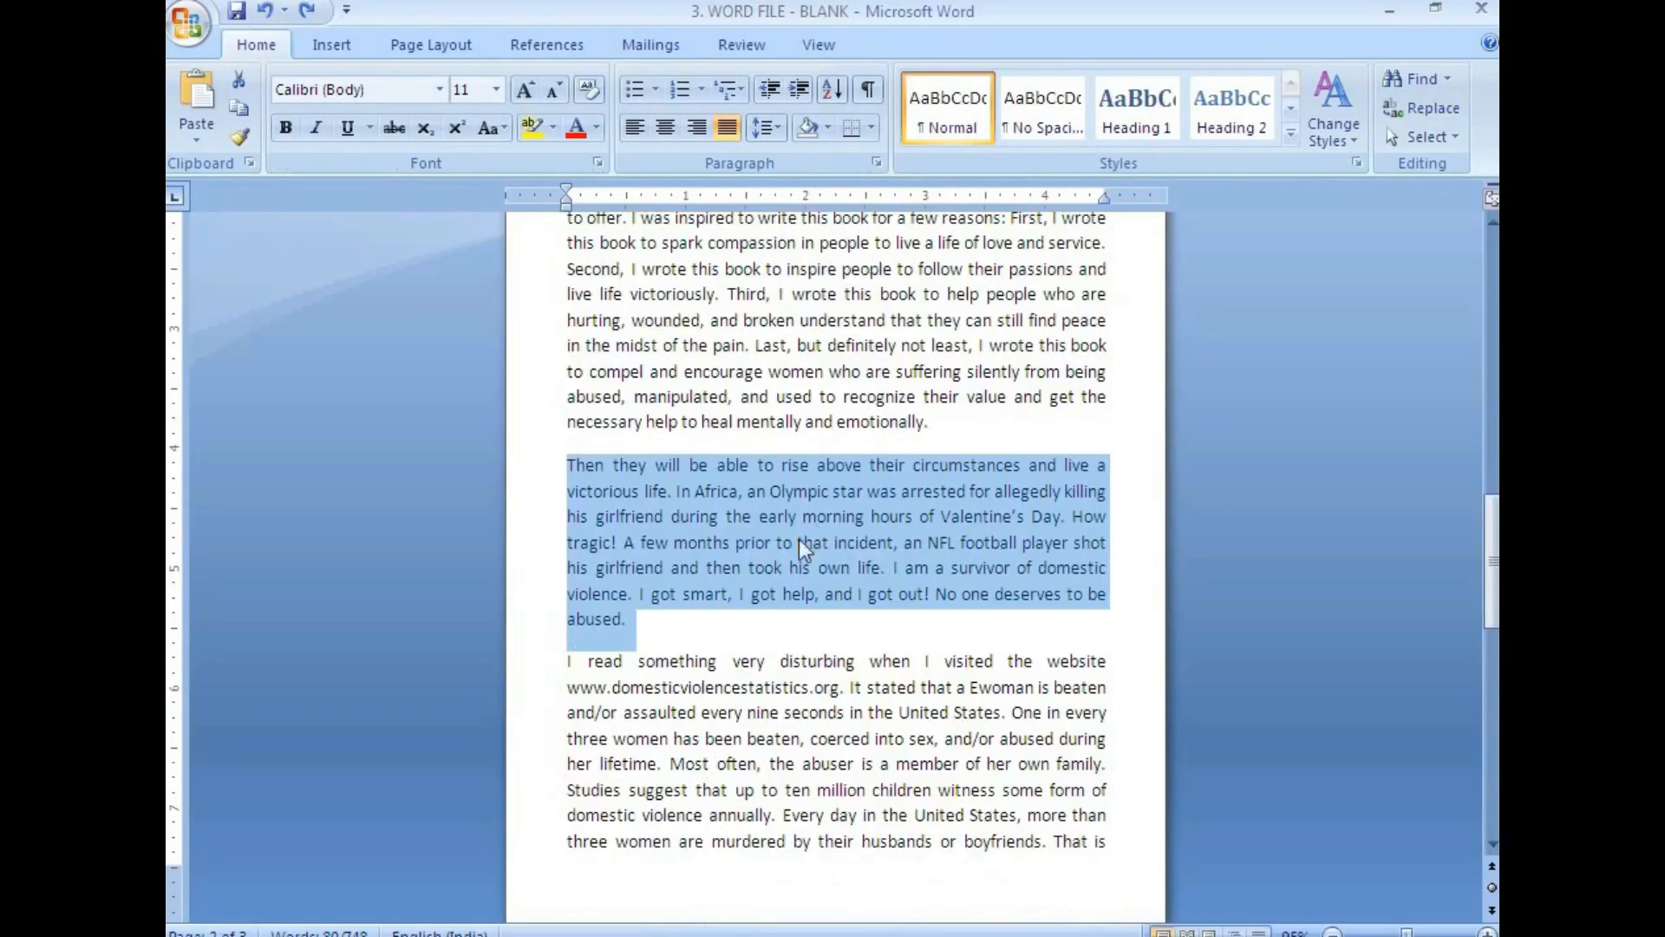
pyautogui.scroll(-3, 799, 539)
pyautogui.moveTo(562, 481); pyautogui.dragTo(832, 743)
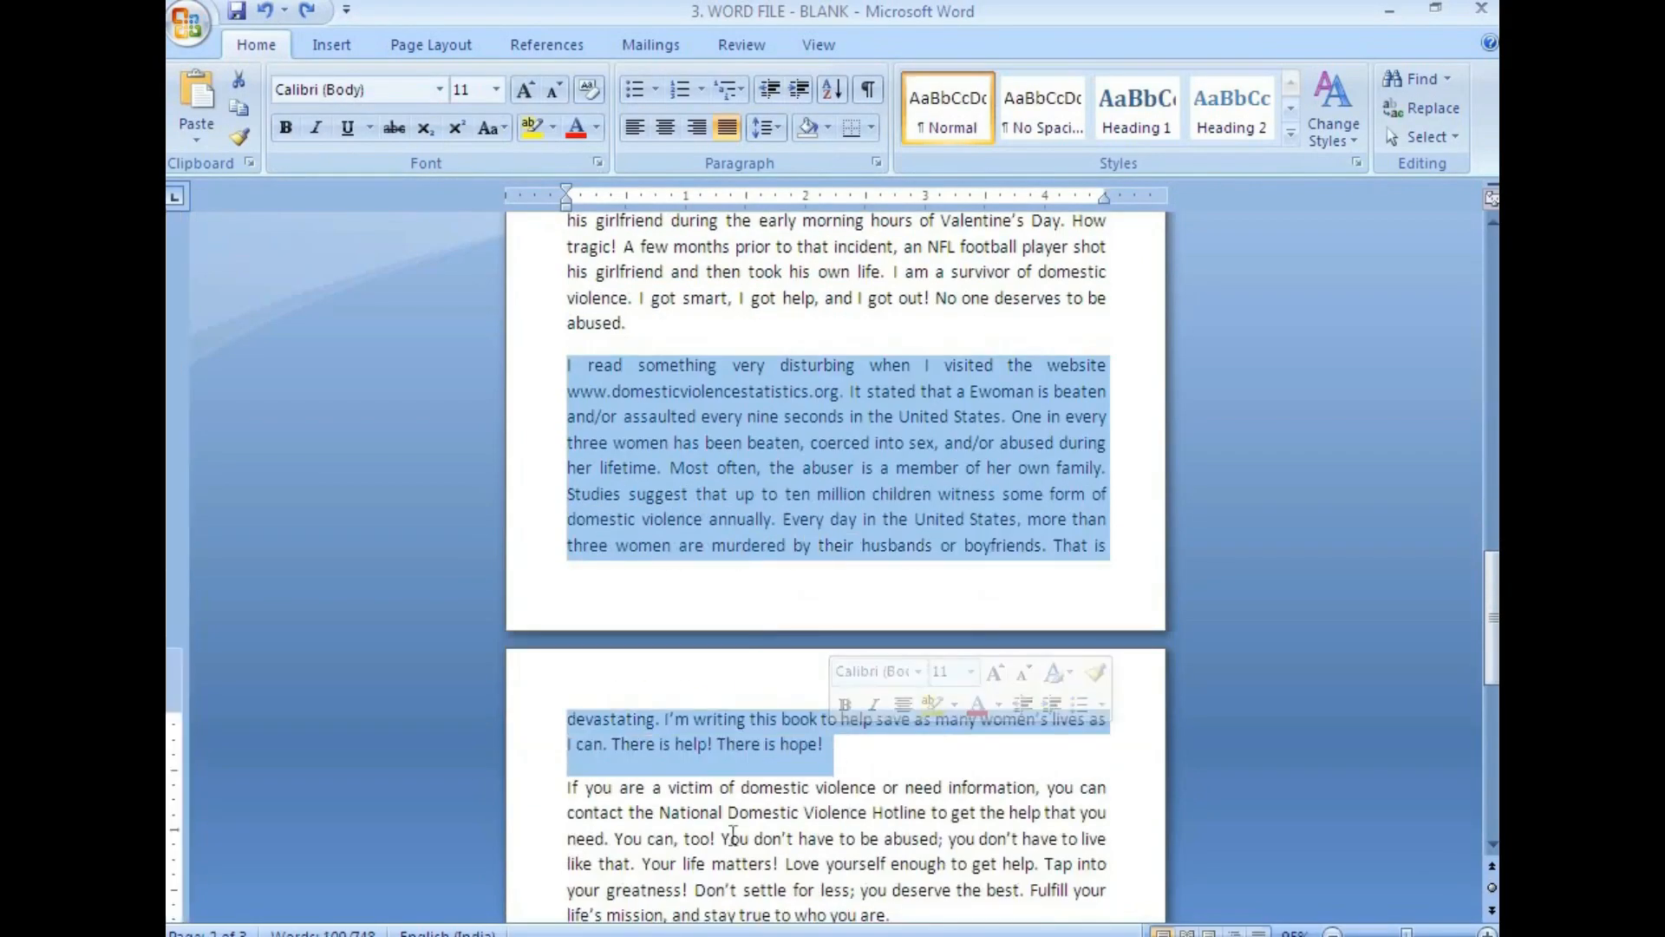
pyautogui.click(520, 910)
pyautogui.scroll(-6, 792, 506)
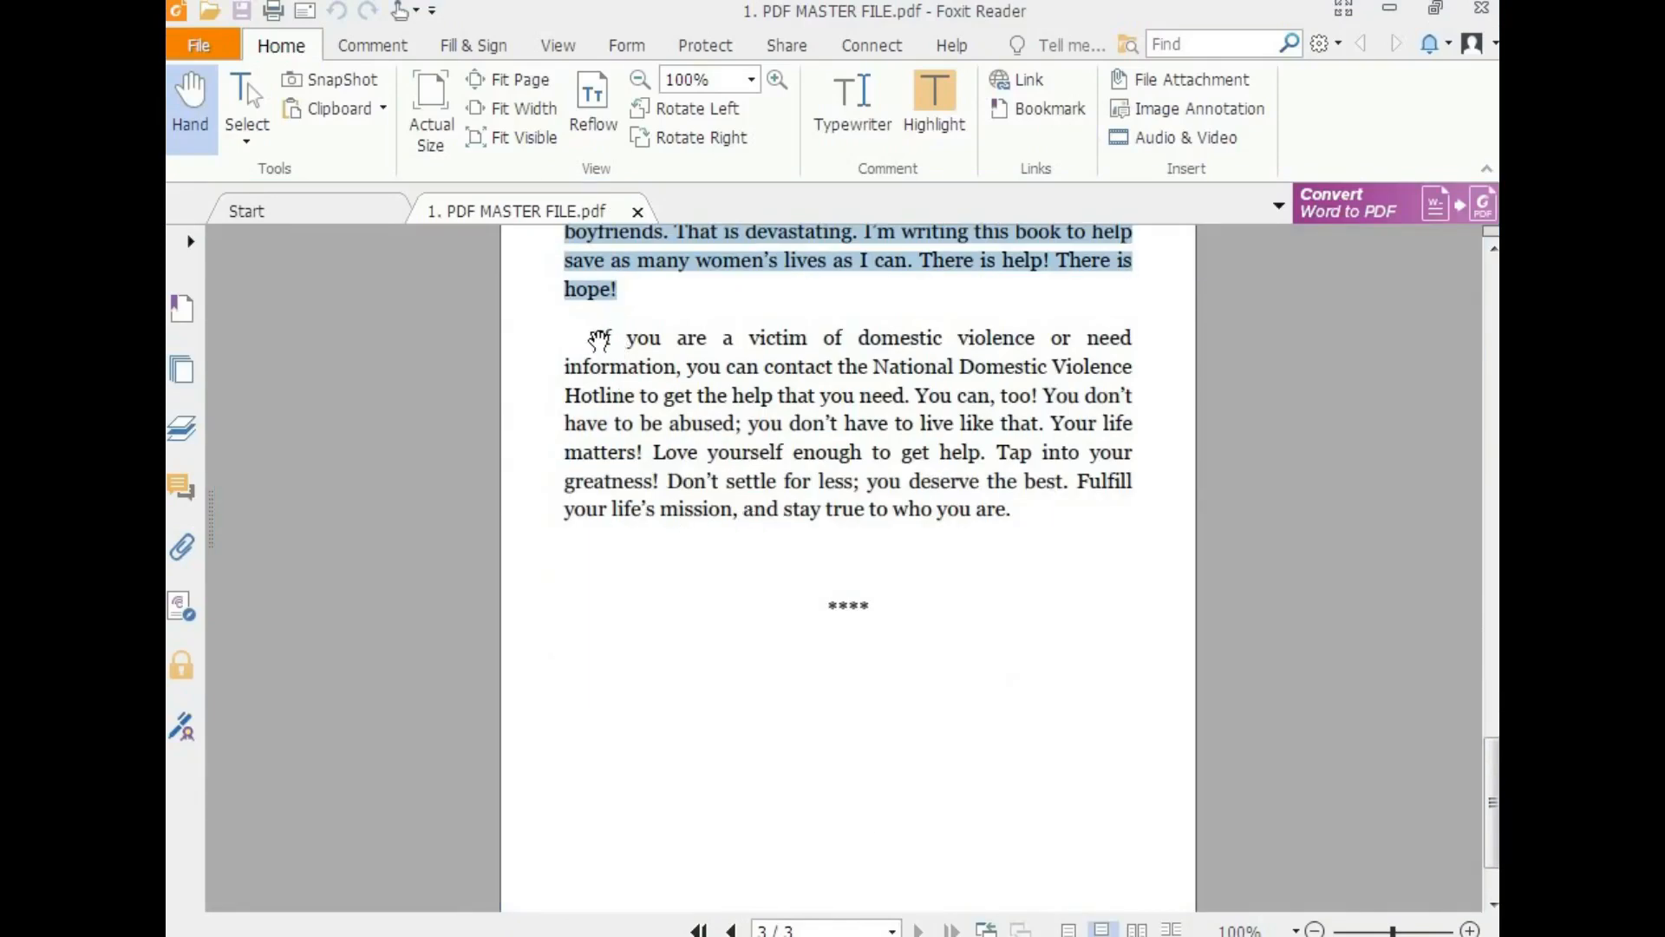
pyautogui.moveTo(595, 338); pyautogui.dragTo(1007, 520)
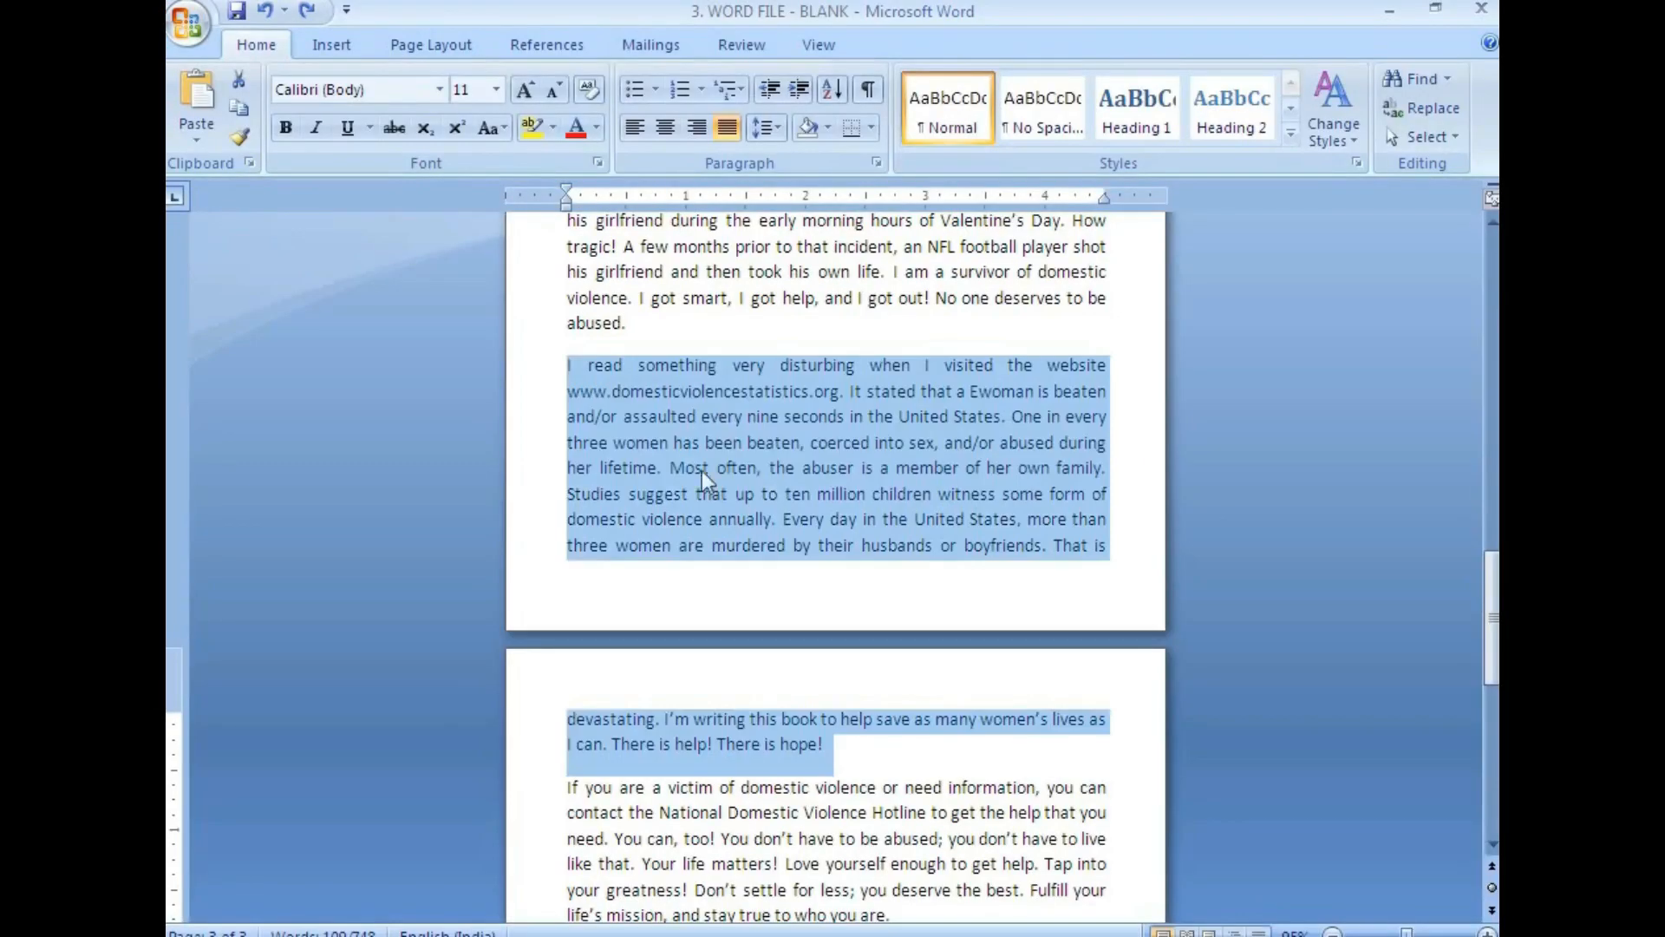
pyautogui.scroll(-4, 701, 471)
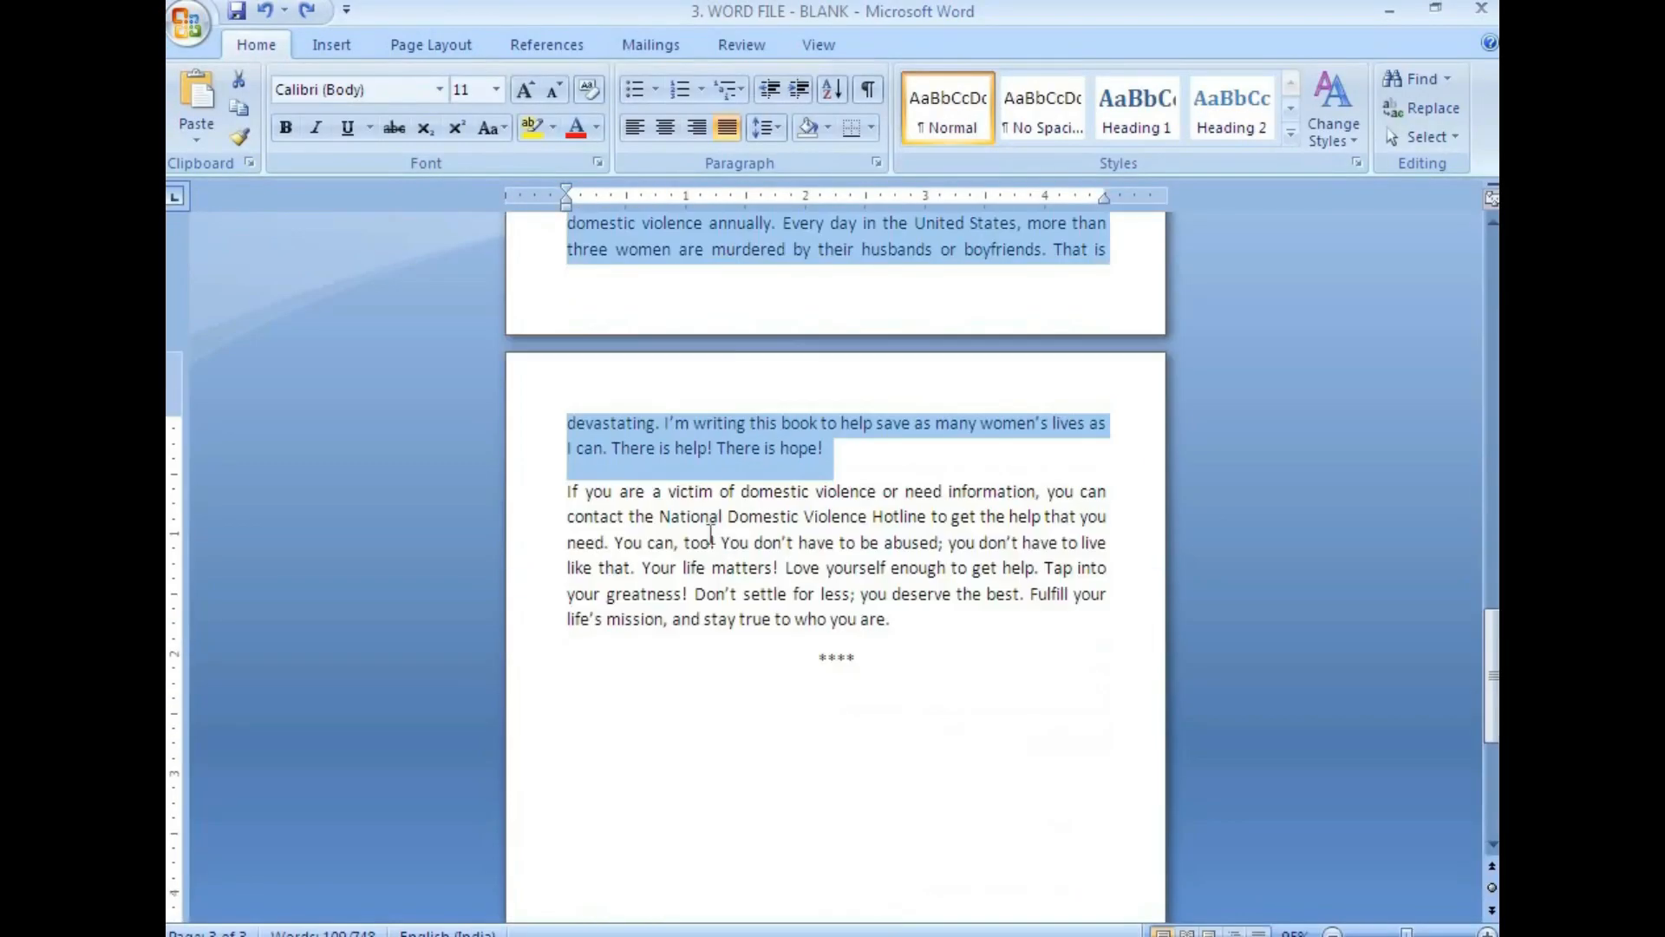
pyautogui.moveTo(565, 491); pyautogui.dragTo(919, 616)
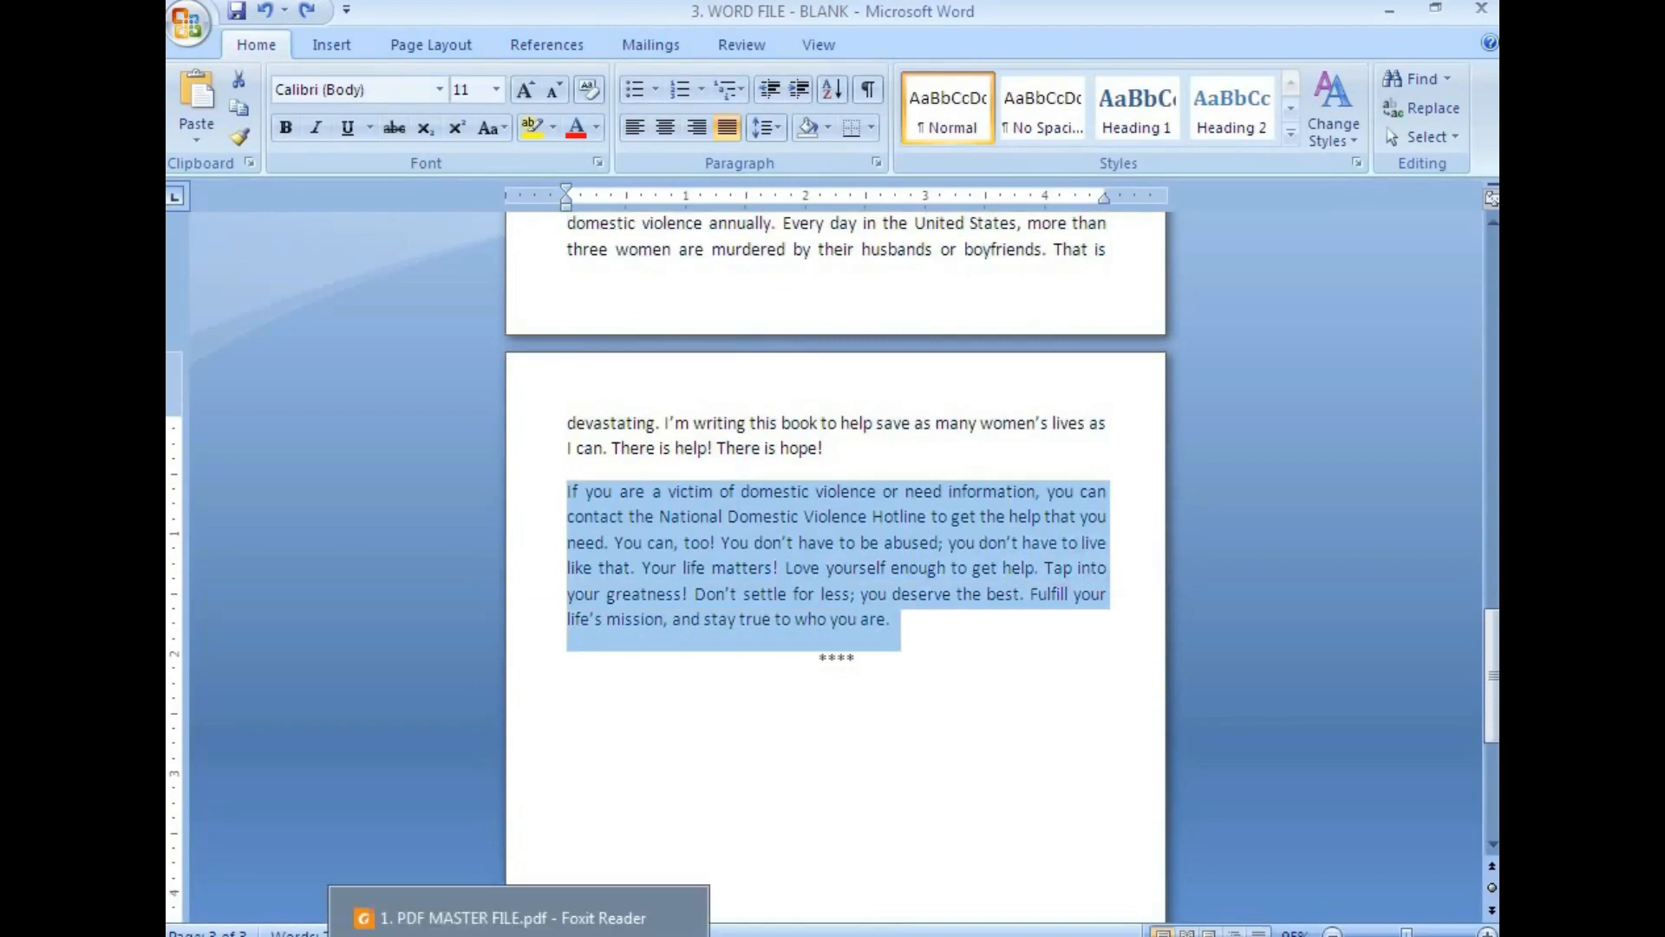
# Step: Check the spacing above the closing separator in the PDF master file and add an empty line above that separator in Word
pyautogui.click(519, 918)
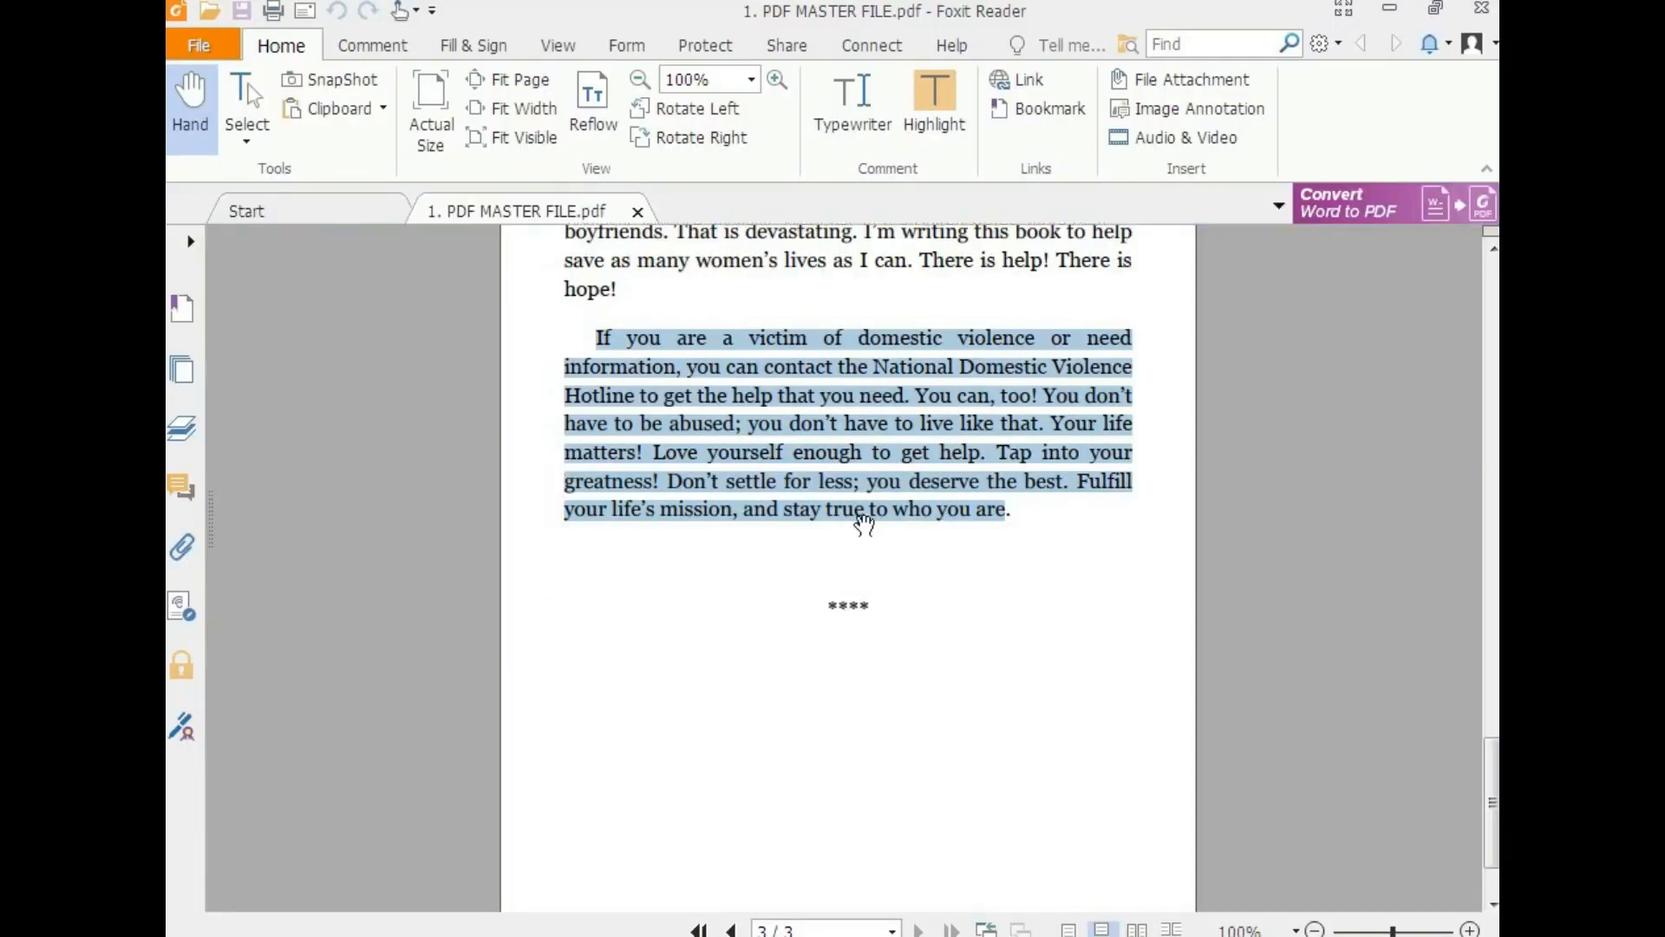
pyautogui.hotkey('alt', 'Tab')
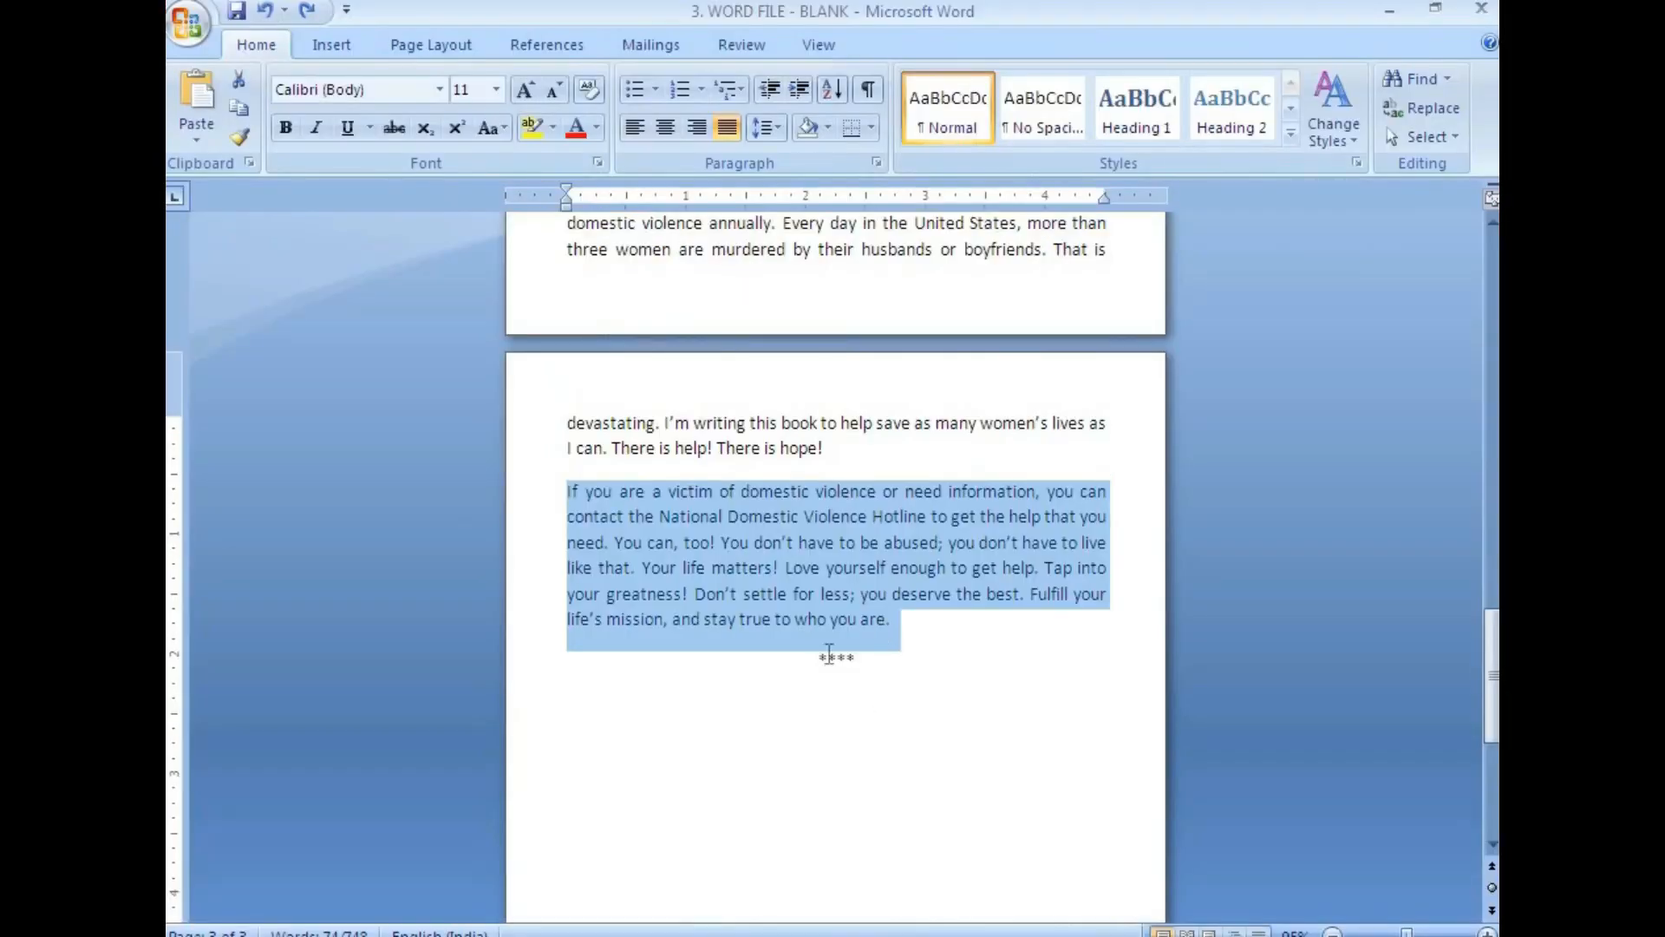
pyautogui.click(903, 622)
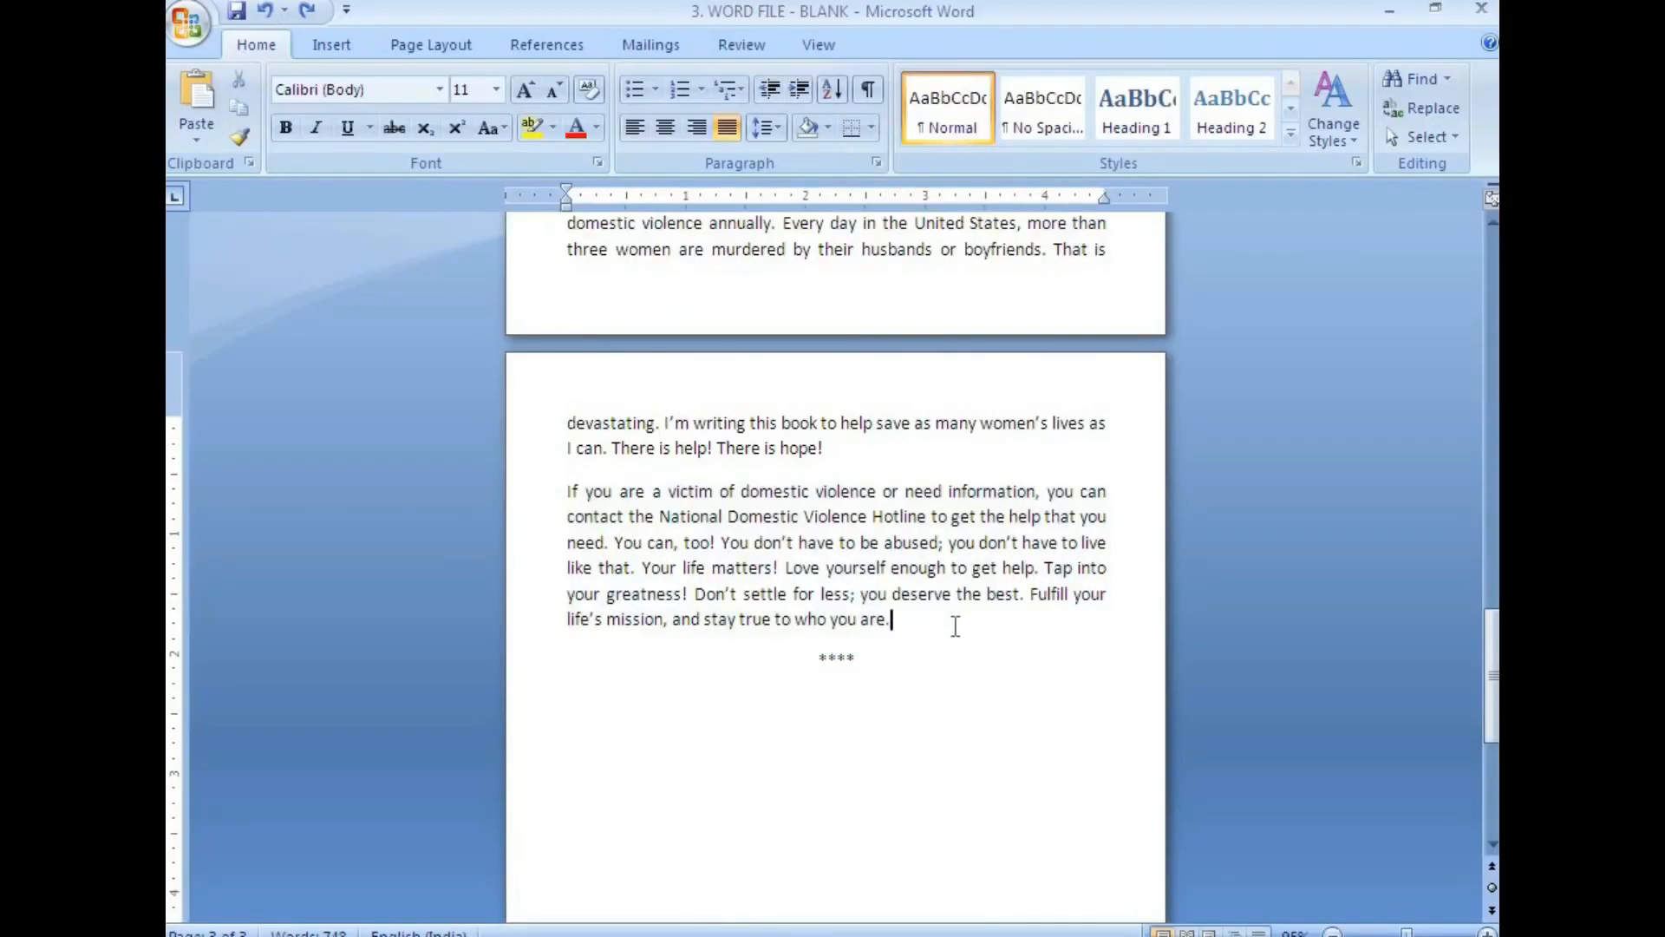
pyautogui.press('Return')
# Step: Check the spacing above the Acknowledgments separator in the PDF master file, add an empty line above that separator in Word, and save
pyautogui.scroll(20, 881, 614)
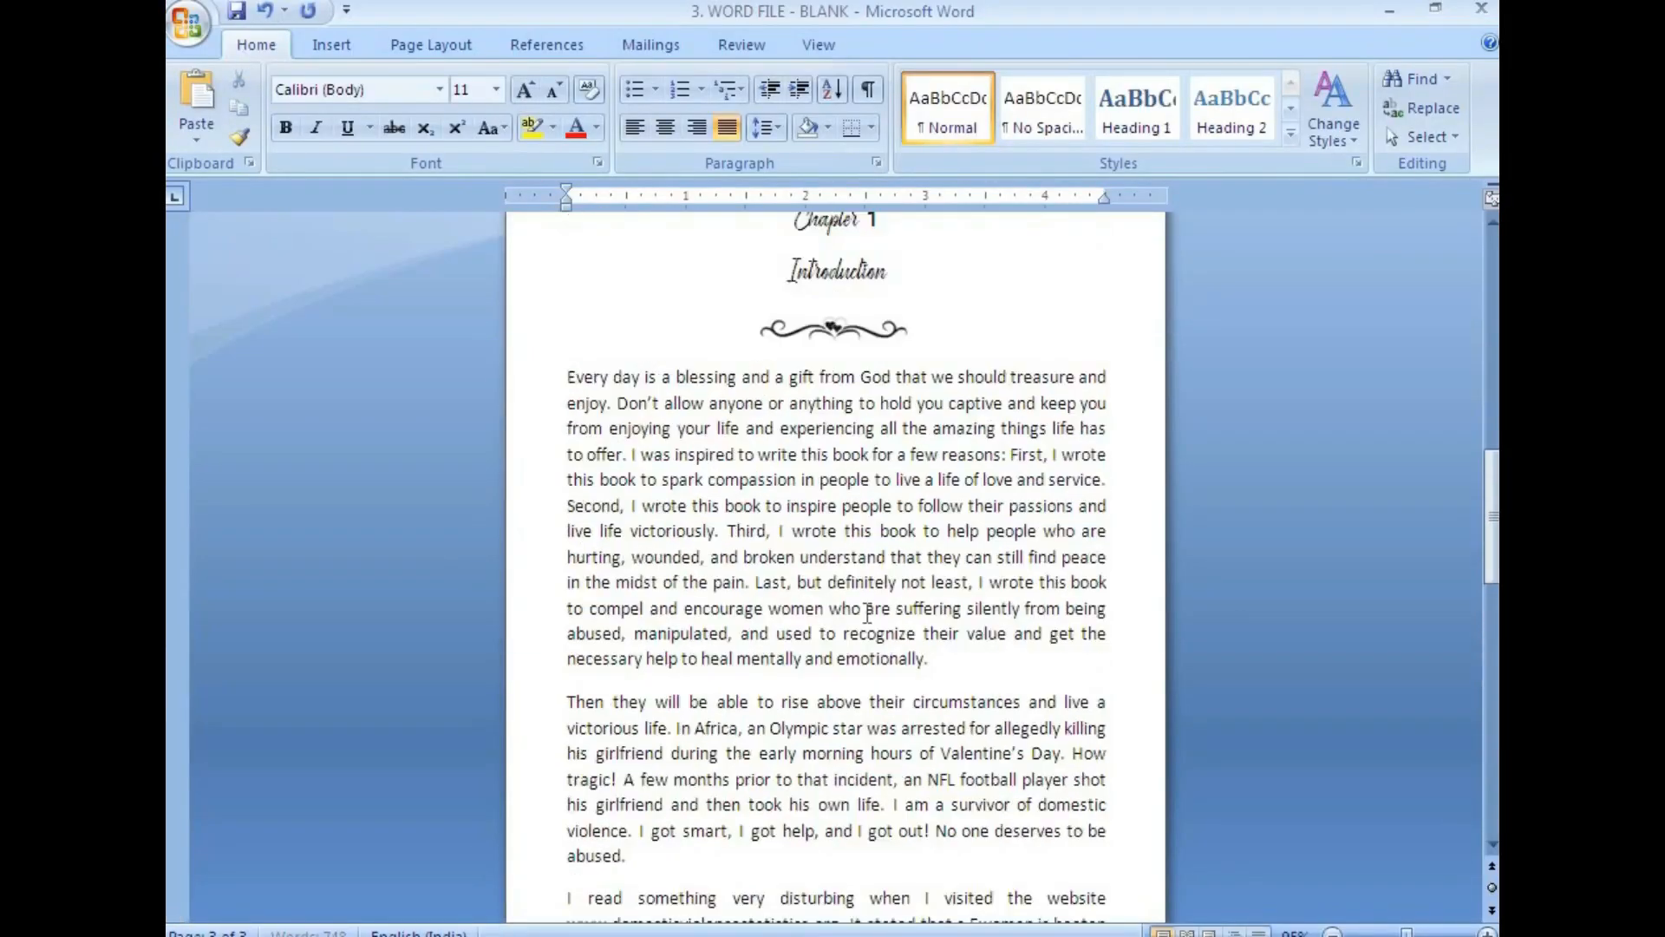
pyautogui.click(810, 607)
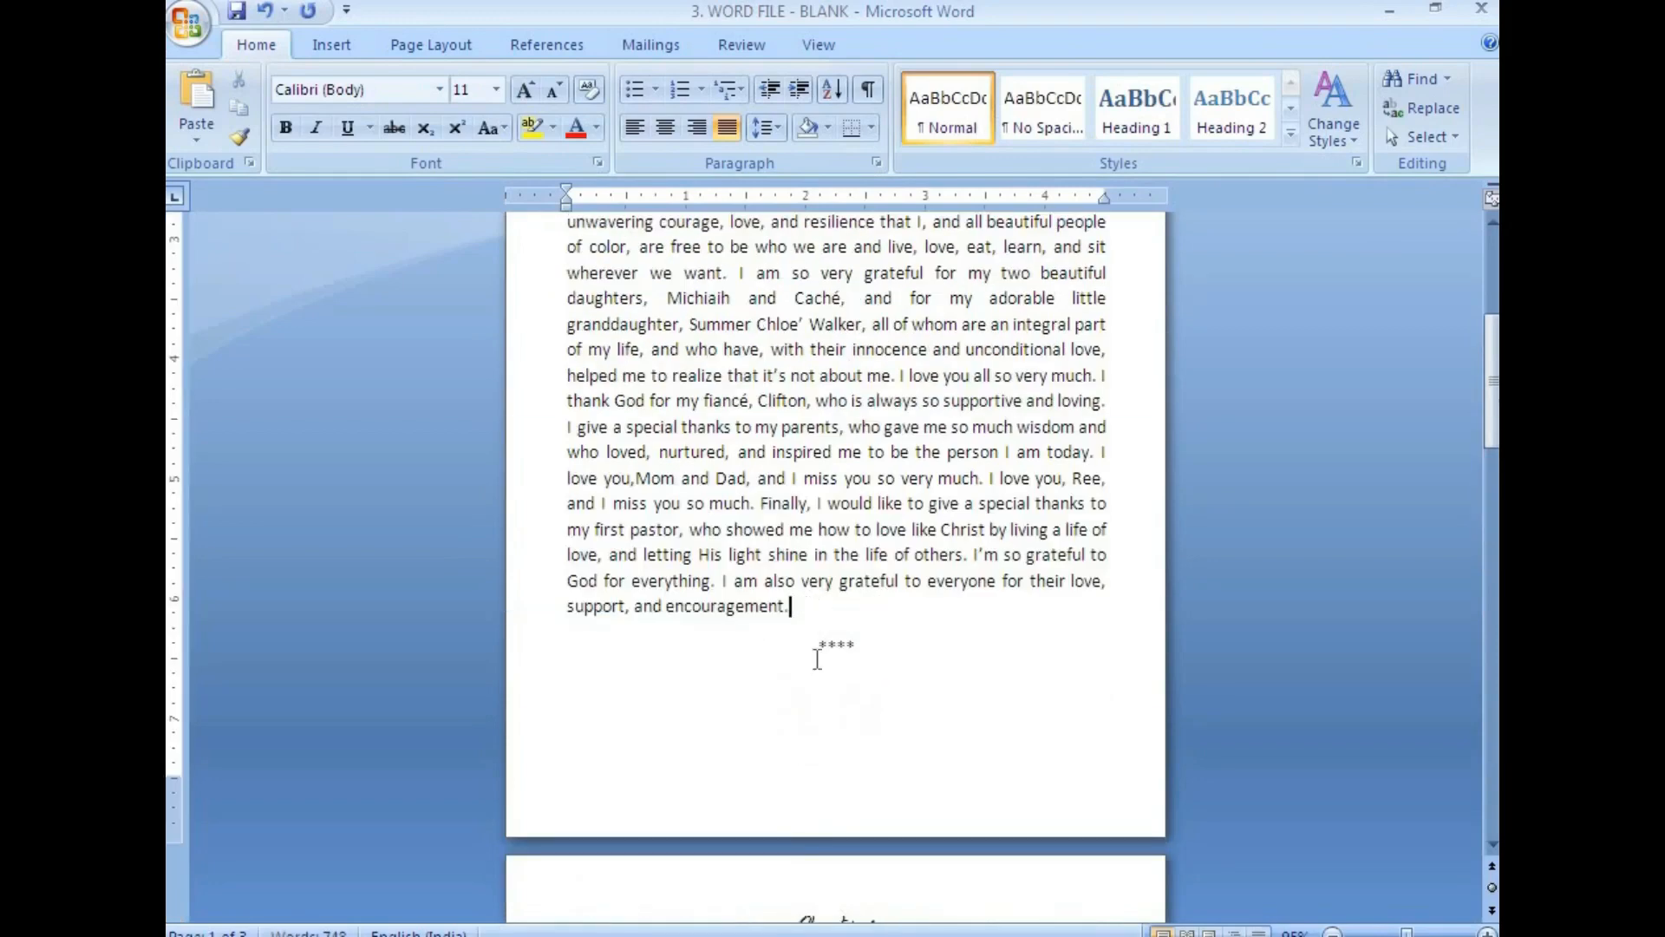
pyautogui.hotkey('alt', 'Tab')
pyautogui.scroll(15, 836, 576)
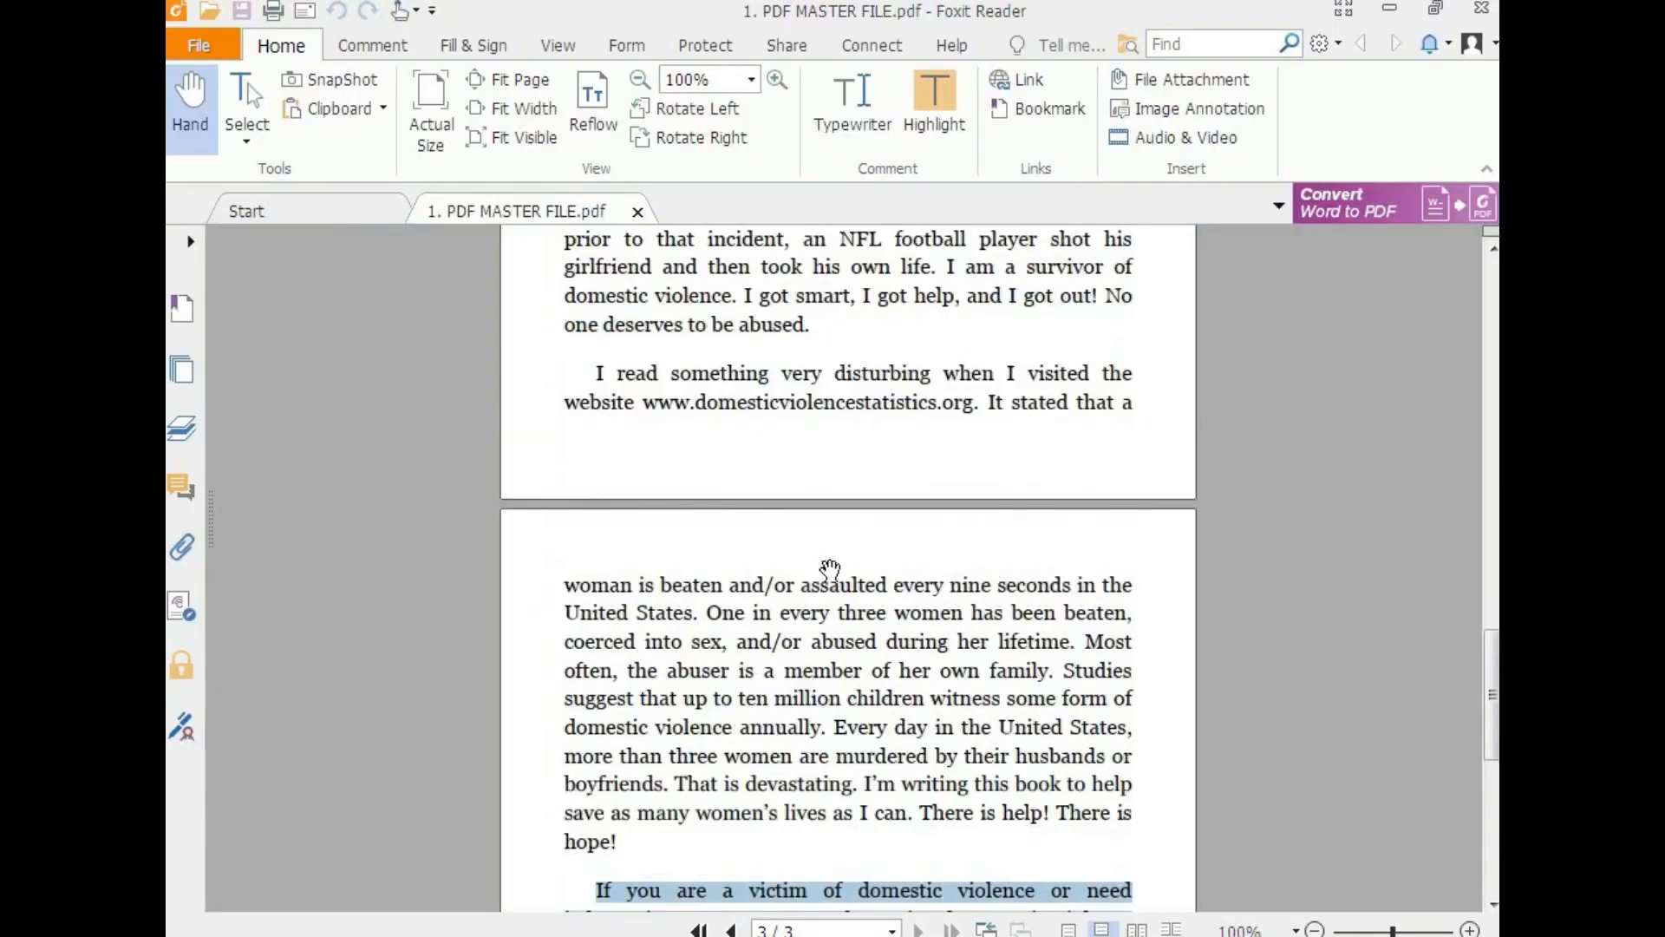
pyautogui.scroll(10, 833, 562)
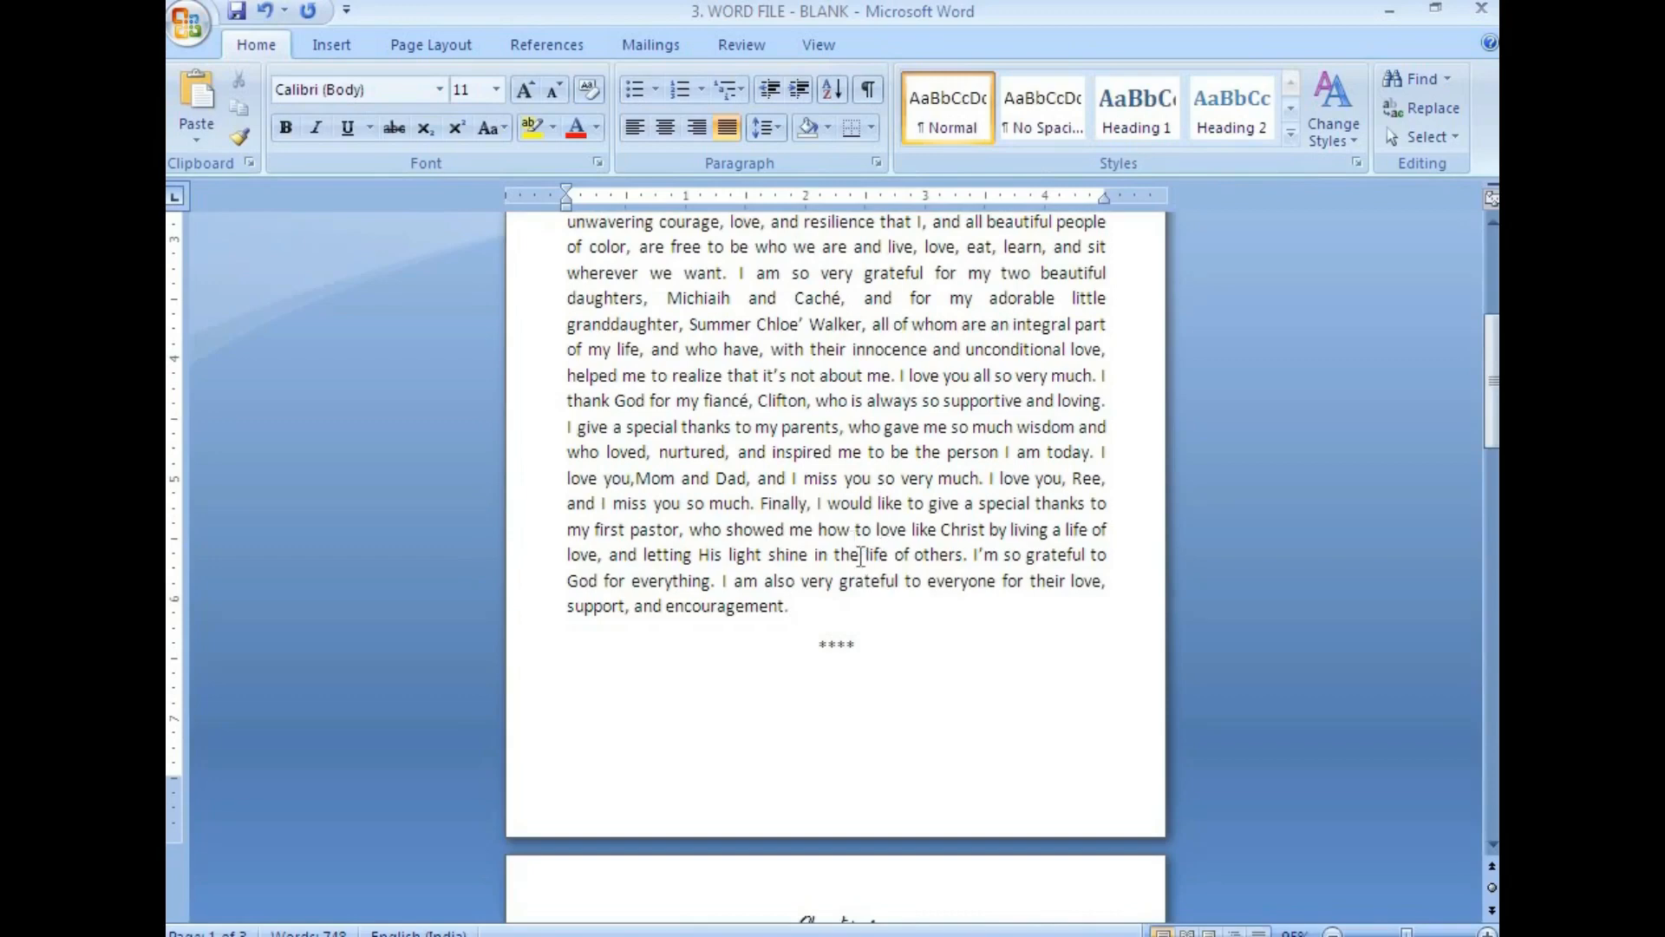
pyautogui.press('Return')
pyautogui.scroll(5, 861, 548)
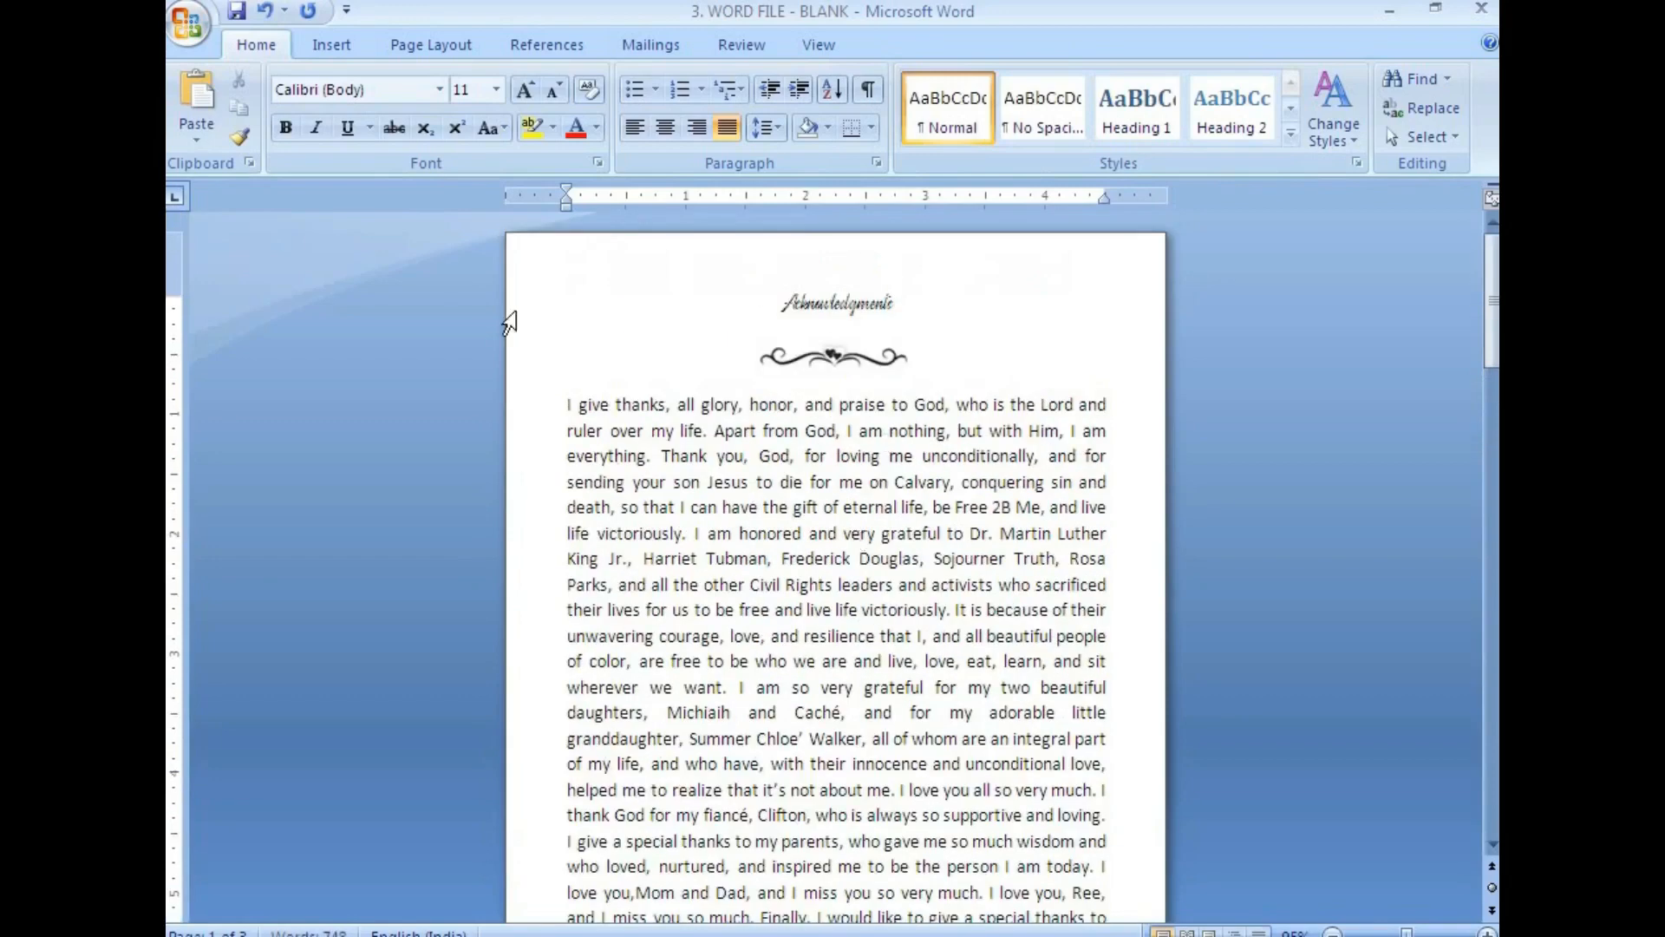
pyautogui.click(236, 12)
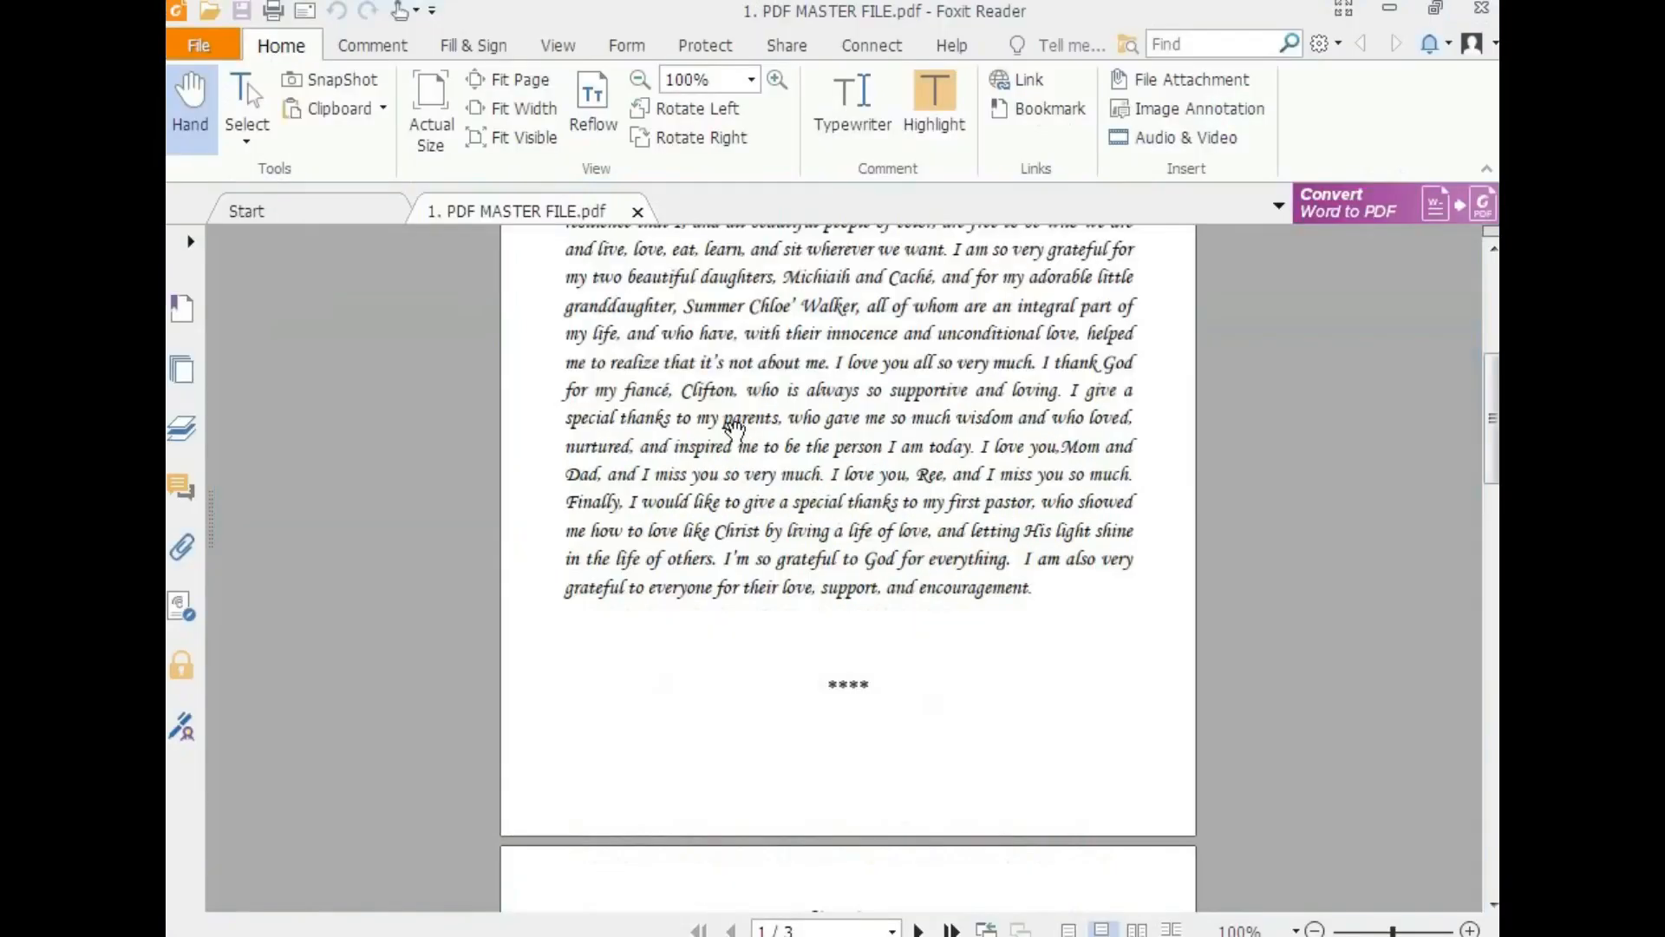
# Step: Examine the body text styling of the Acknowledgments and Introduction in the PDF master file in Foxit Reader, selecting the Acknowledgments paragraph
pyautogui.scroll(1, 757, 509)
pyautogui.scroll(5, 757, 509)
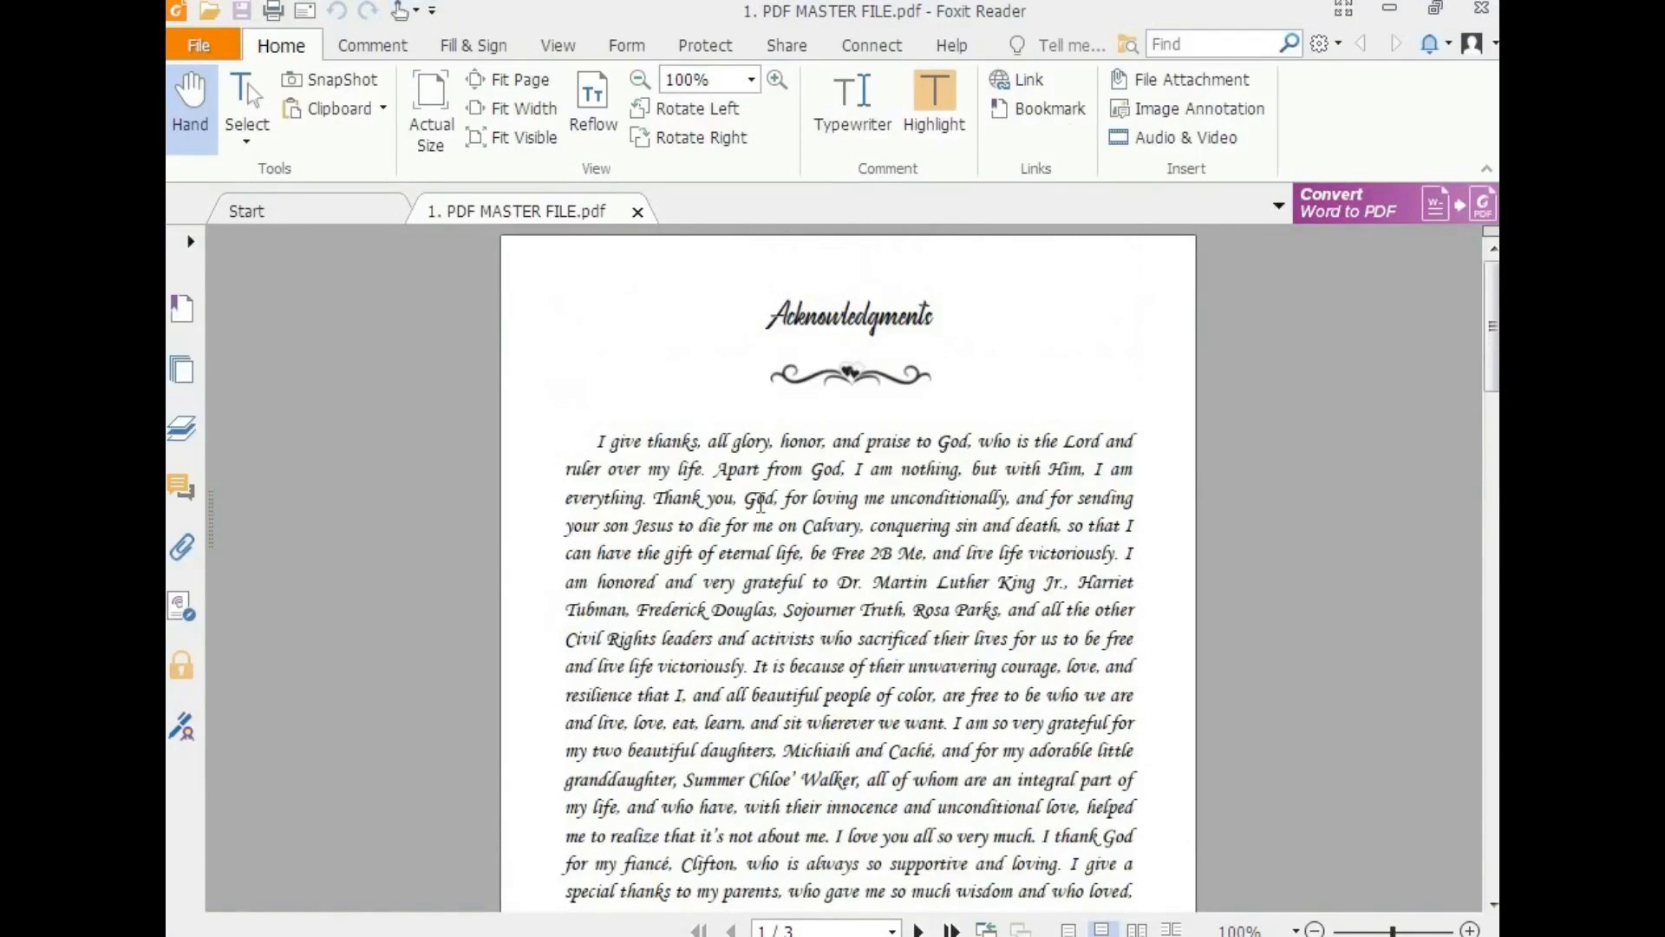
pyautogui.scroll(-15, 754, 514)
pyautogui.scroll(-2, 753, 518)
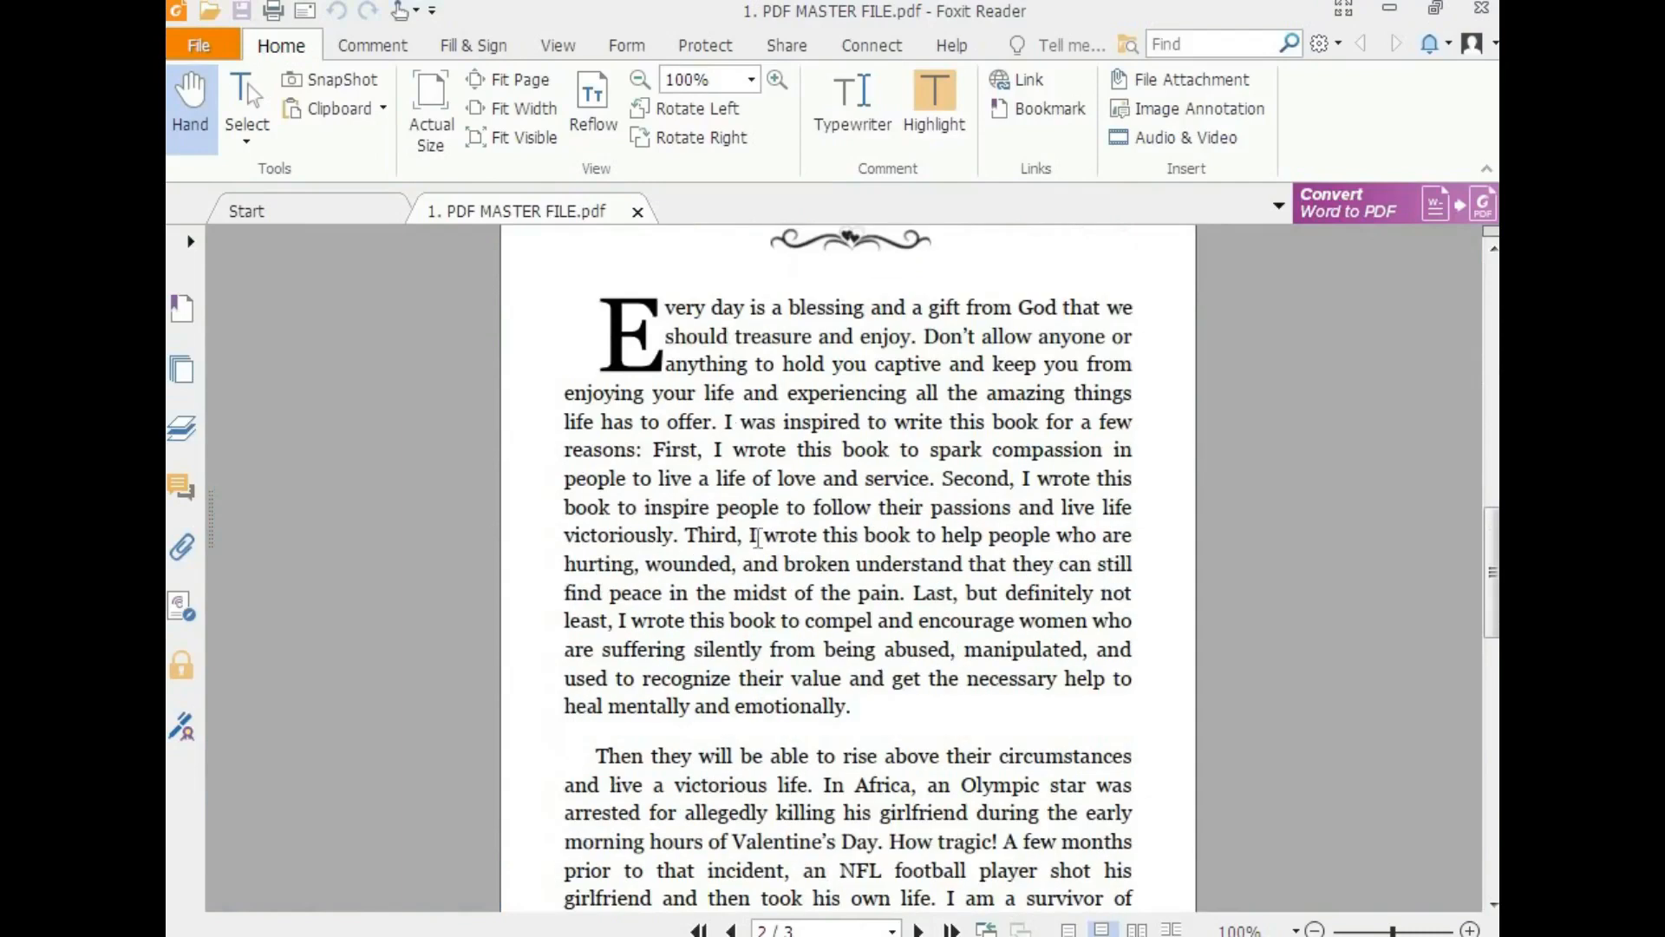
pyautogui.moveTo(666, 308); pyautogui.dragTo(779, 478)
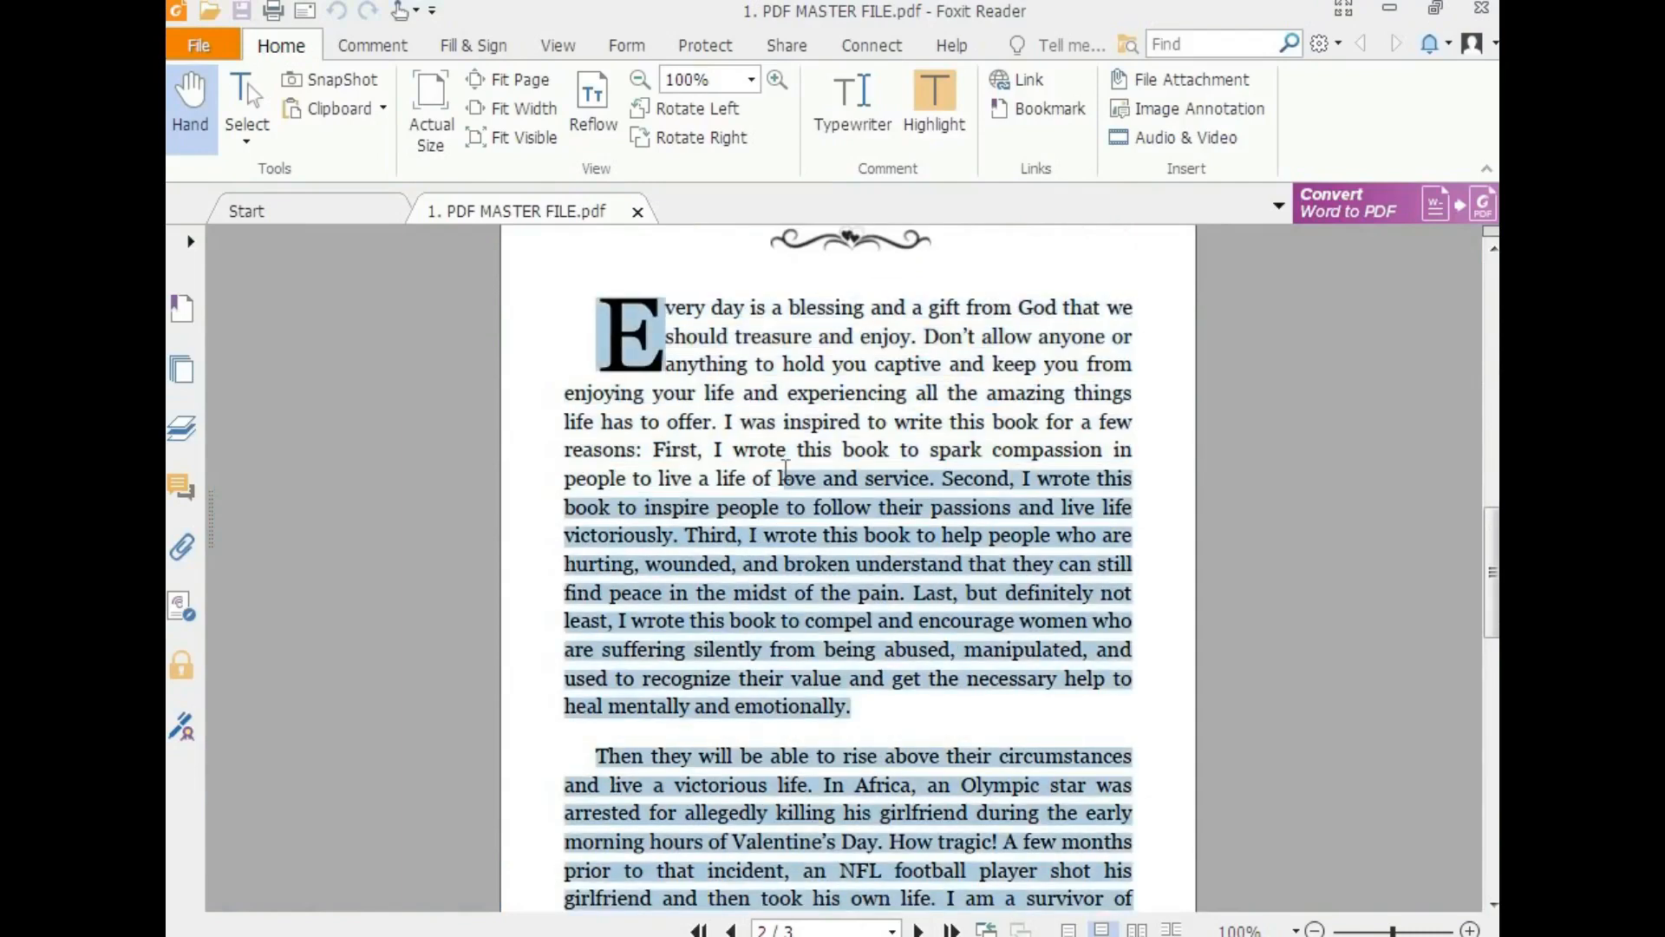
pyautogui.scroll(12, 799, 544)
pyautogui.scroll(6, 799, 545)
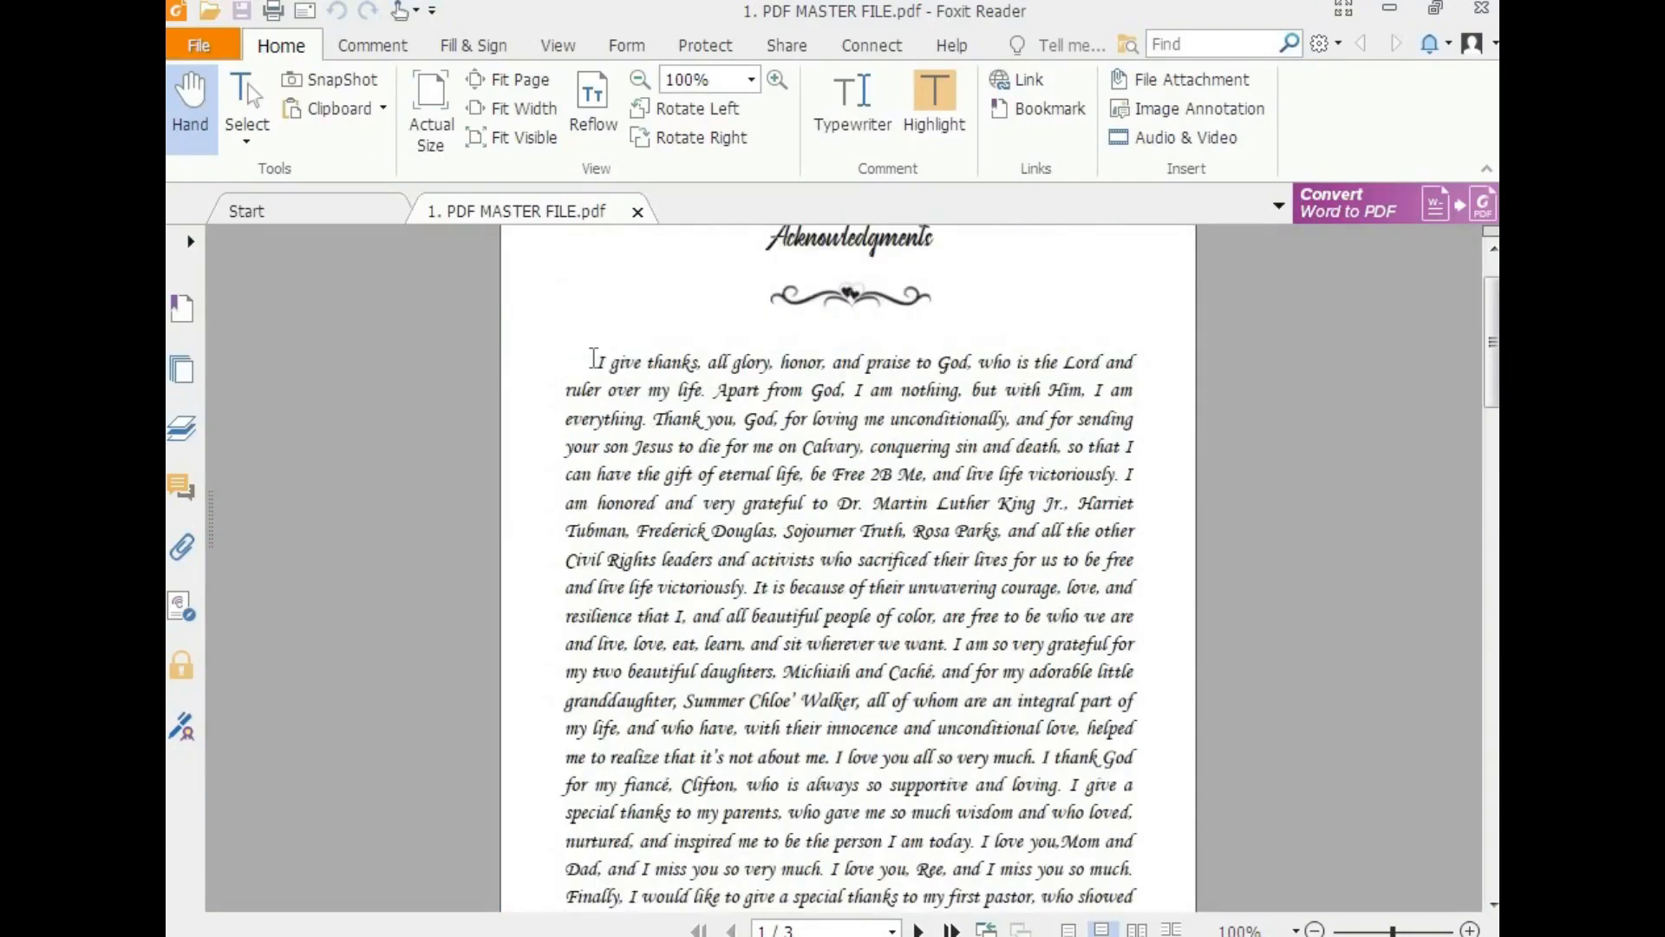
pyautogui.moveTo(593, 359); pyautogui.dragTo(1050, 847)
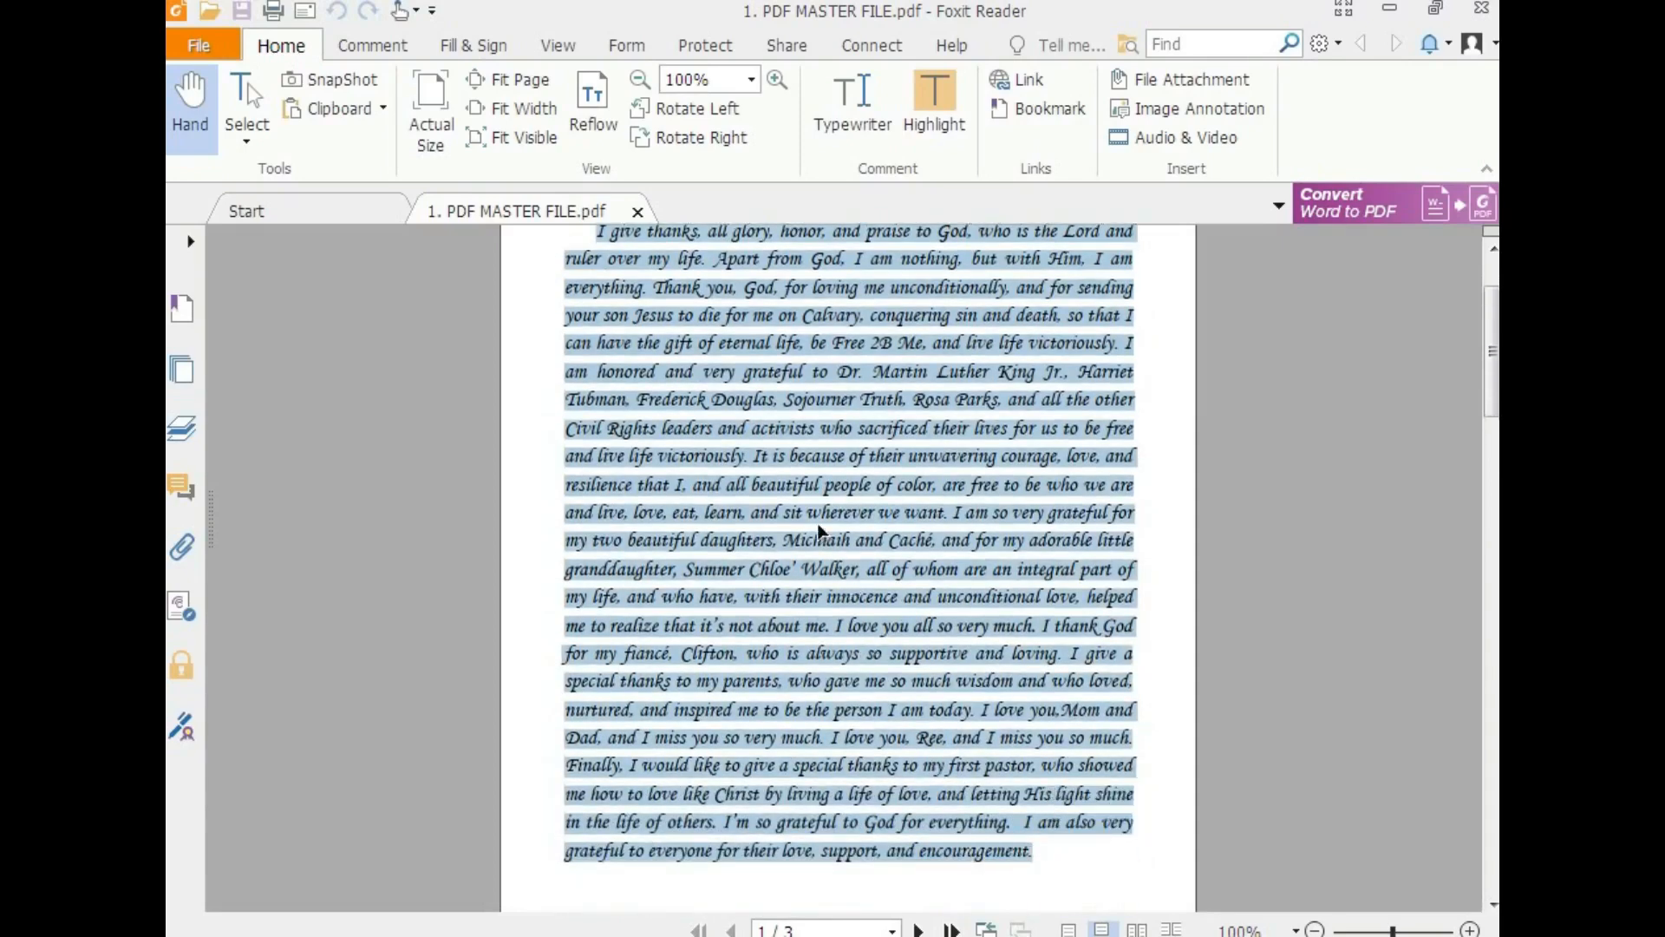
pyautogui.scroll(5, 820, 531)
pyautogui.click(747, 527)
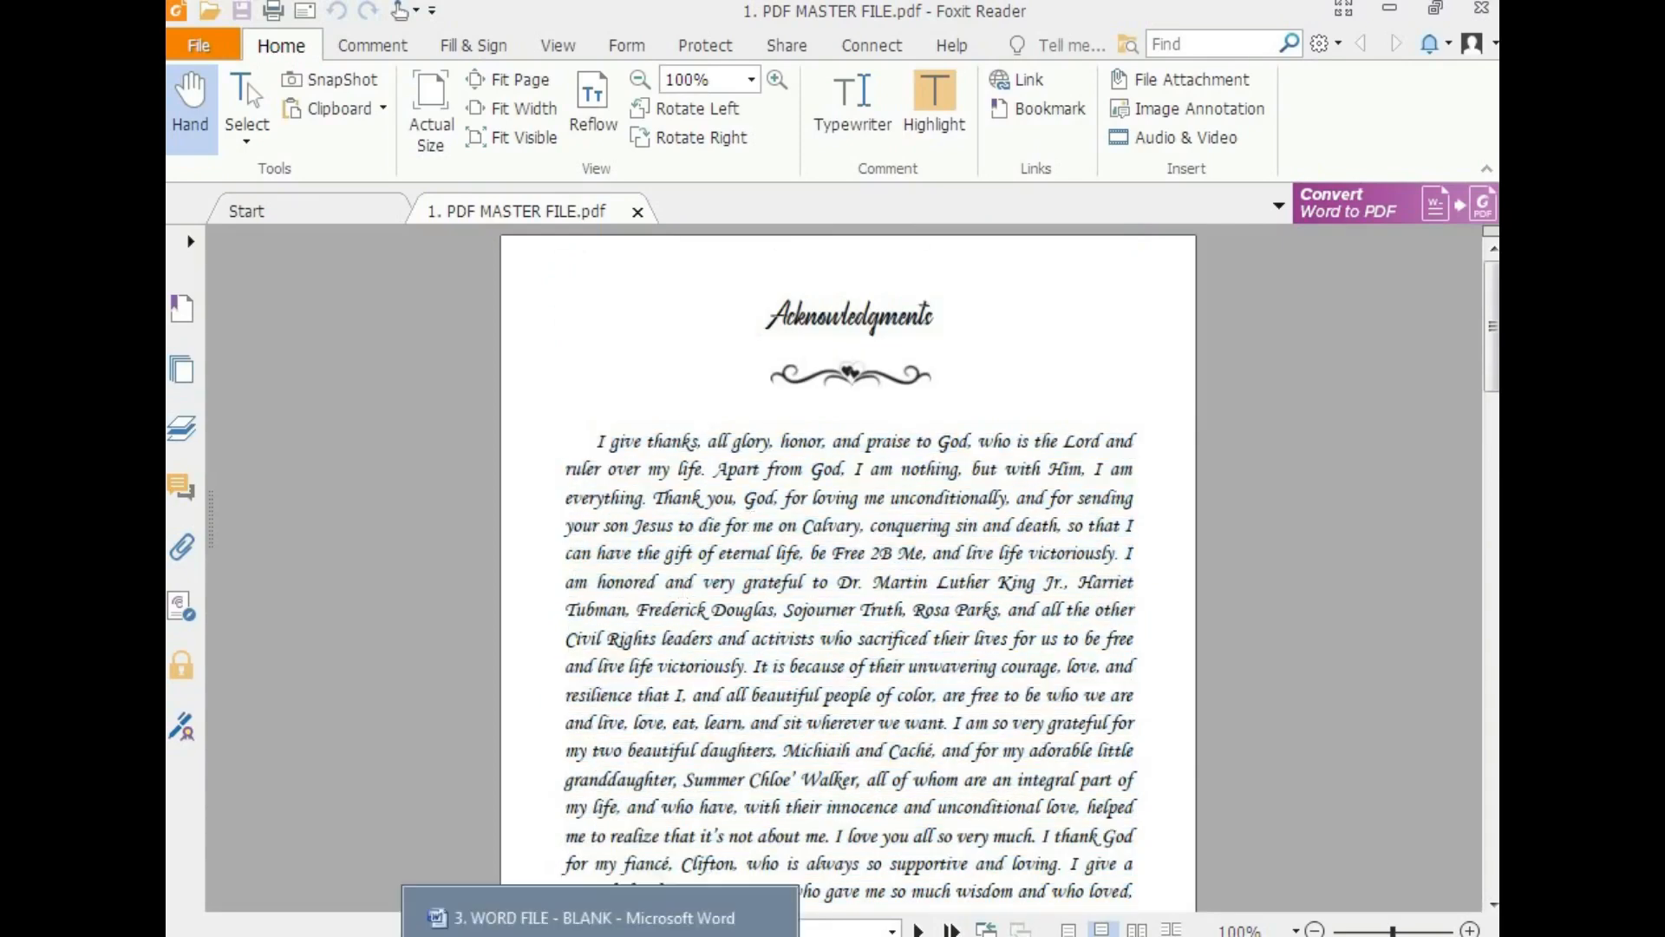
# Step: Switch to Word and set the Acknowledgments body paragraph in the Monotype Corsiva font
pyautogui.click(579, 933)
pyautogui.moveTo(564, 401); pyautogui.dragTo(855, 707)
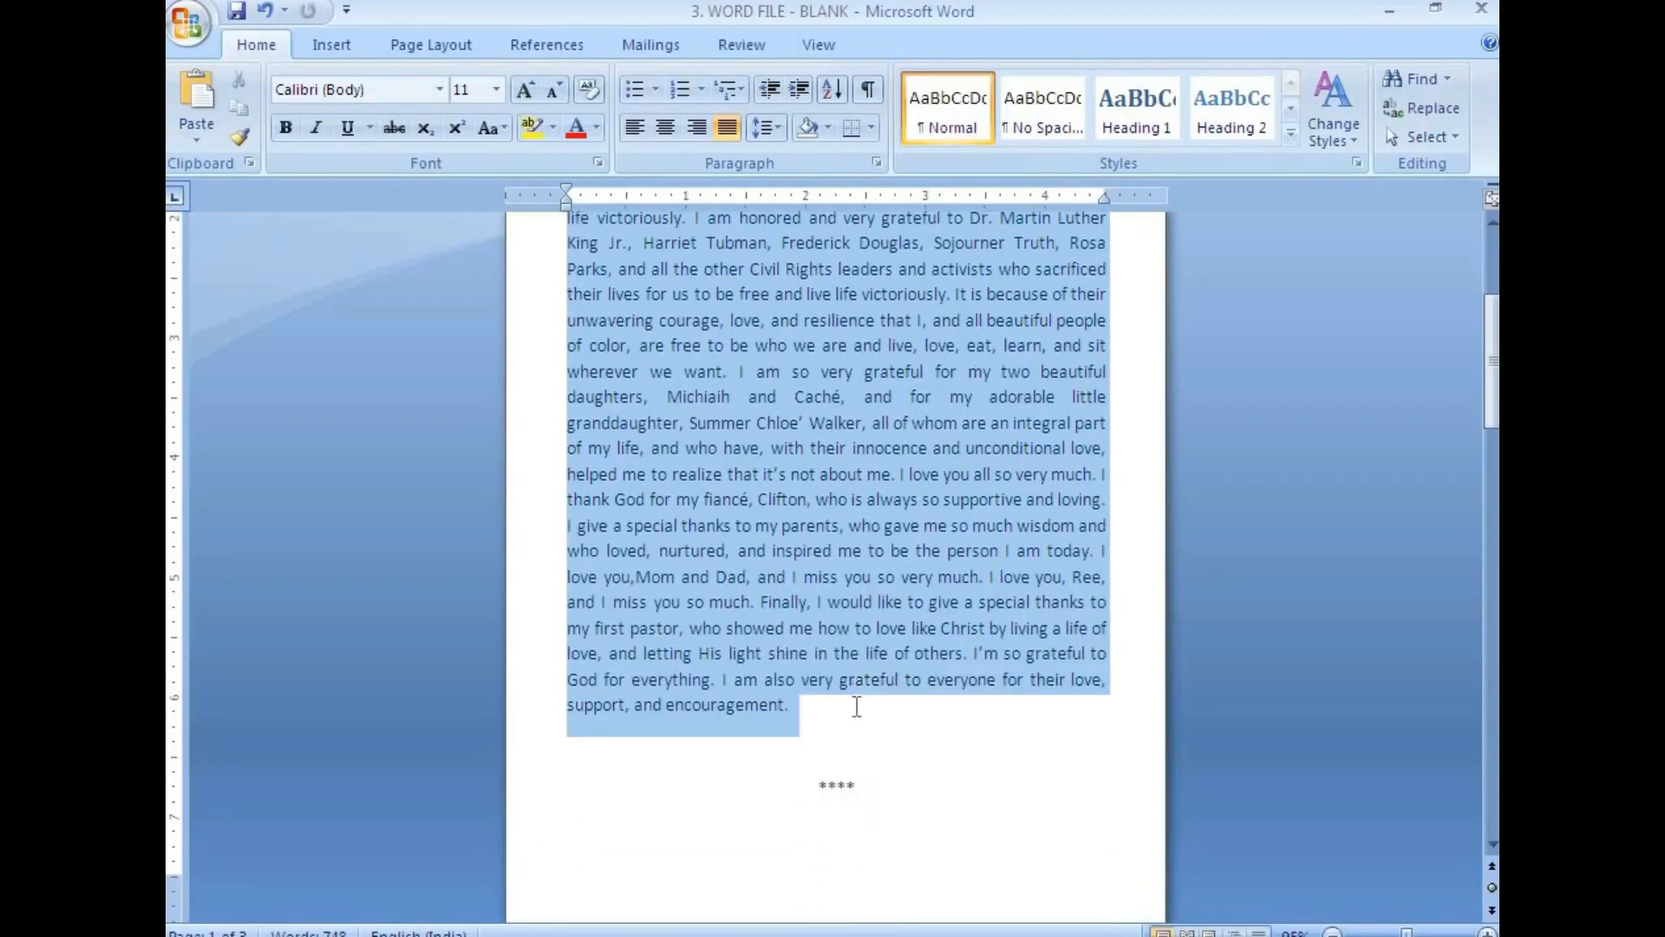
pyautogui.click(439, 90)
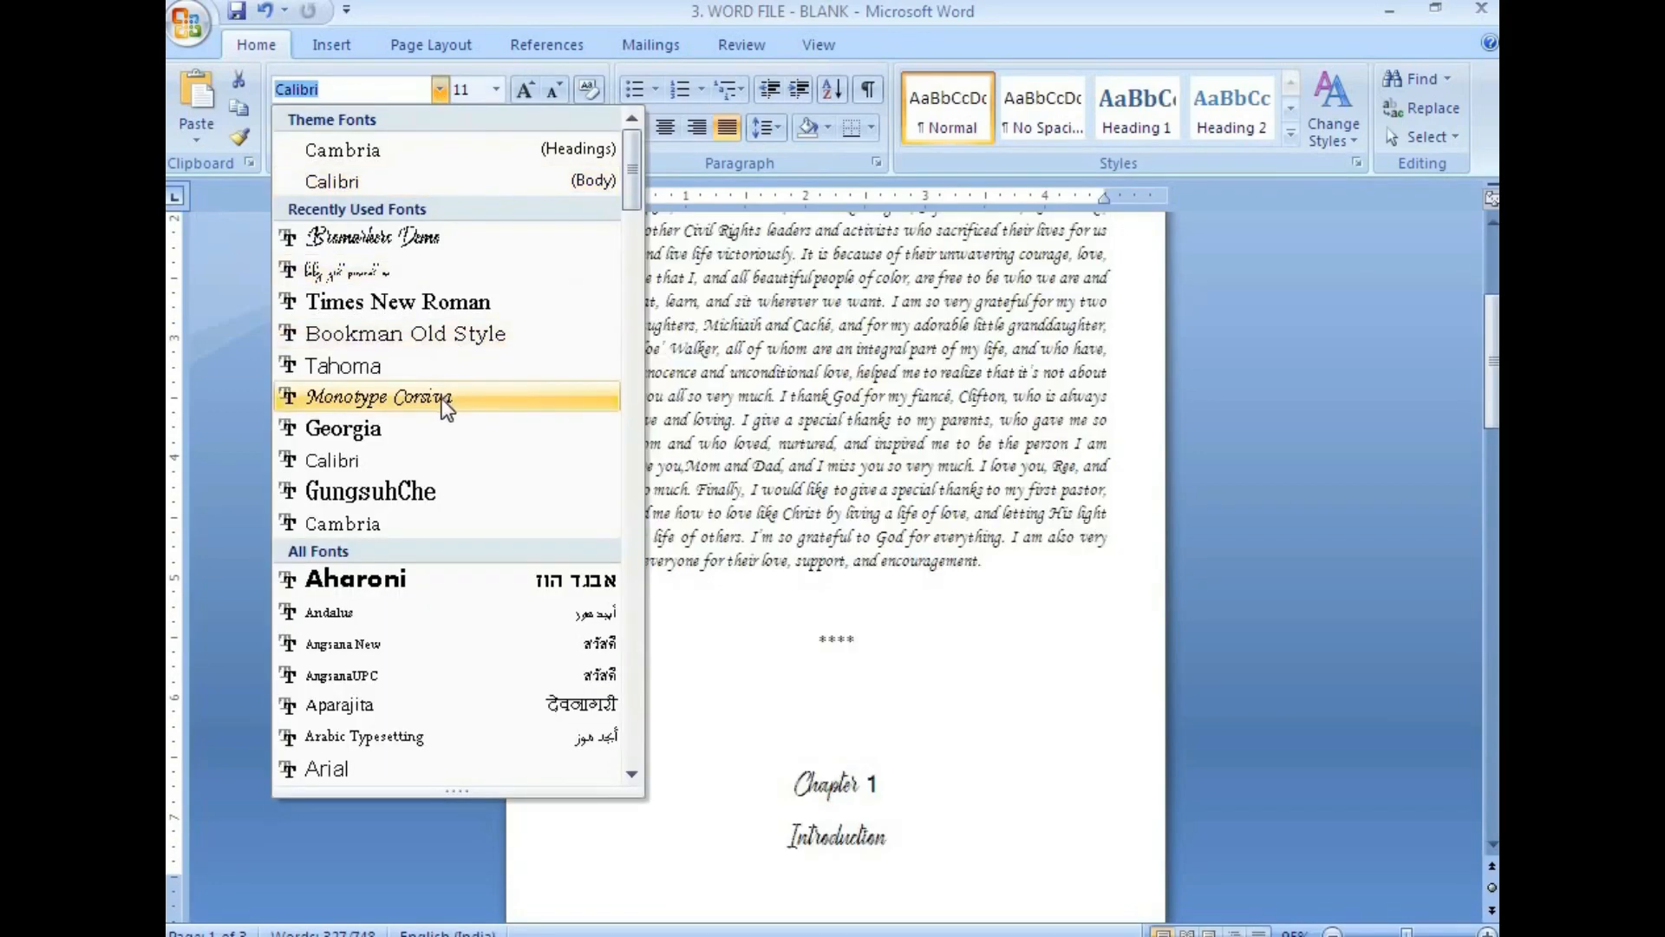
pyautogui.click(441, 398)
pyautogui.scroll(4, 839, 409)
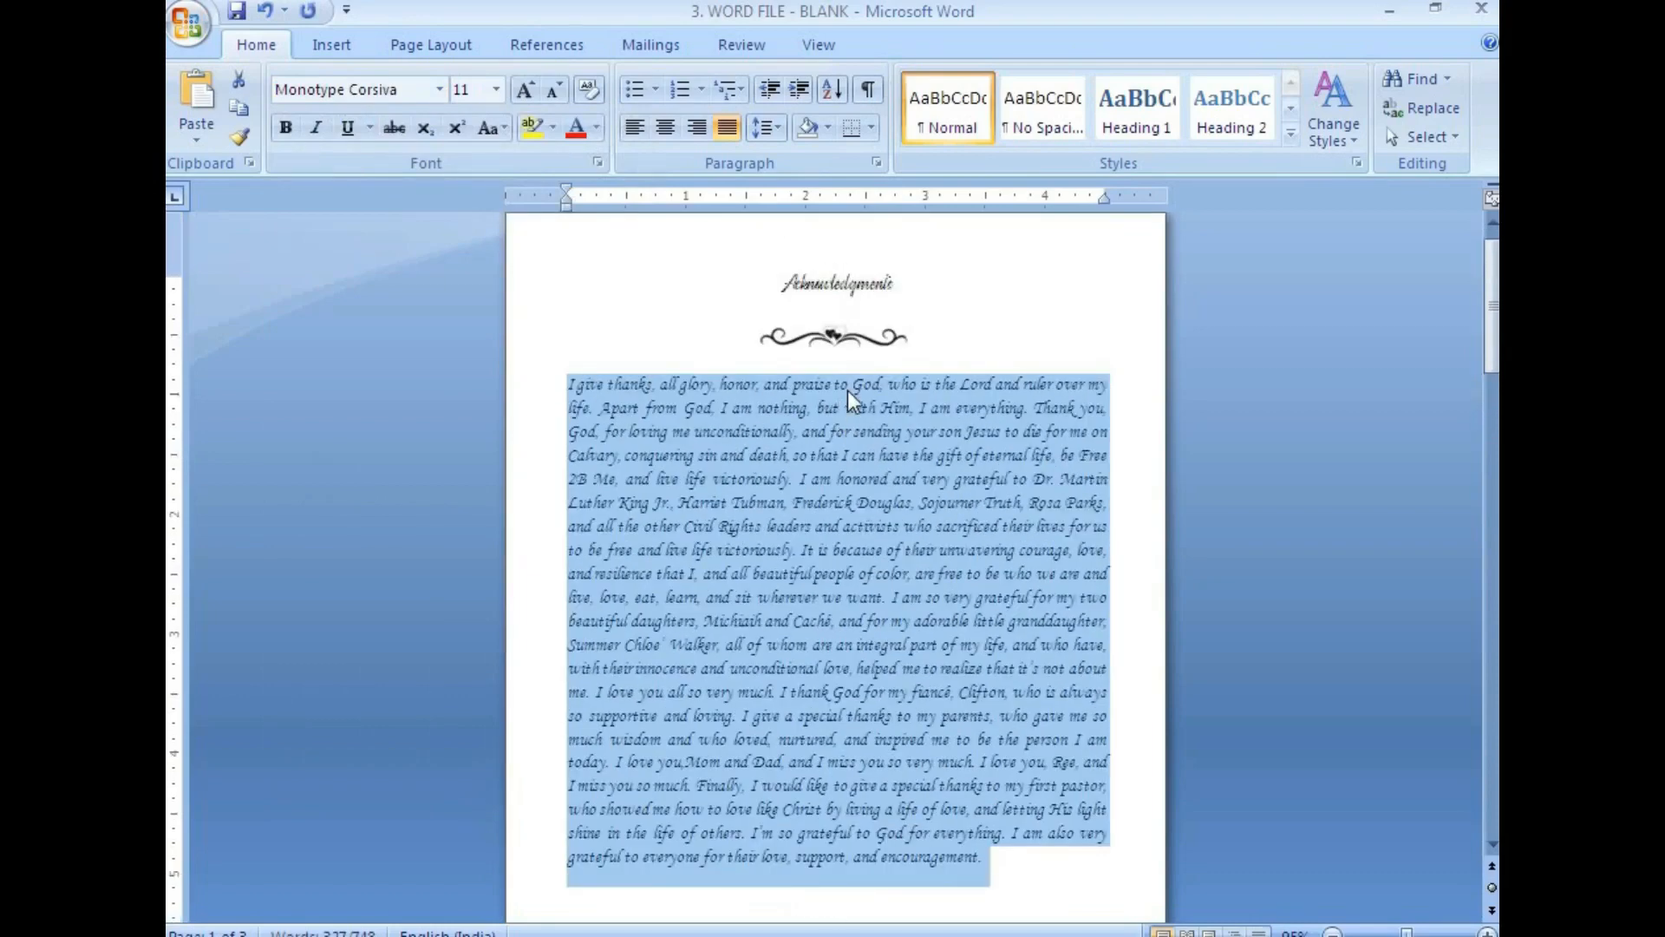
pyautogui.click(866, 514)
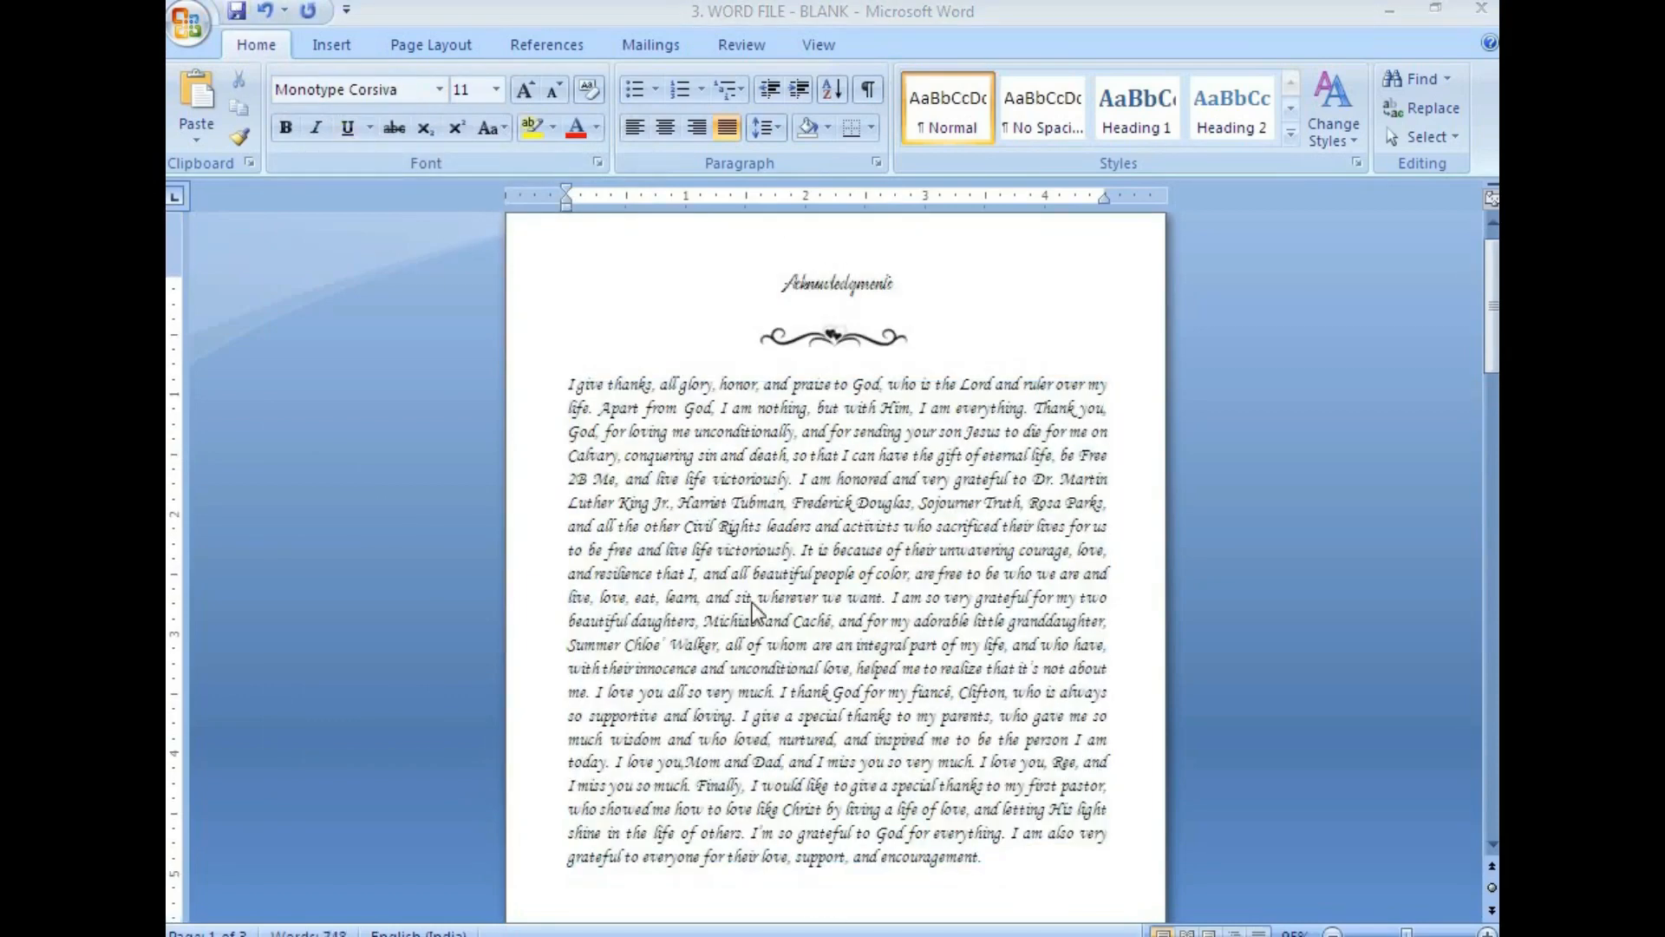
# Step: Compare the extent of the first Acknowledgments body line in the PDF master file and in Word
pyautogui.click(737, 935)
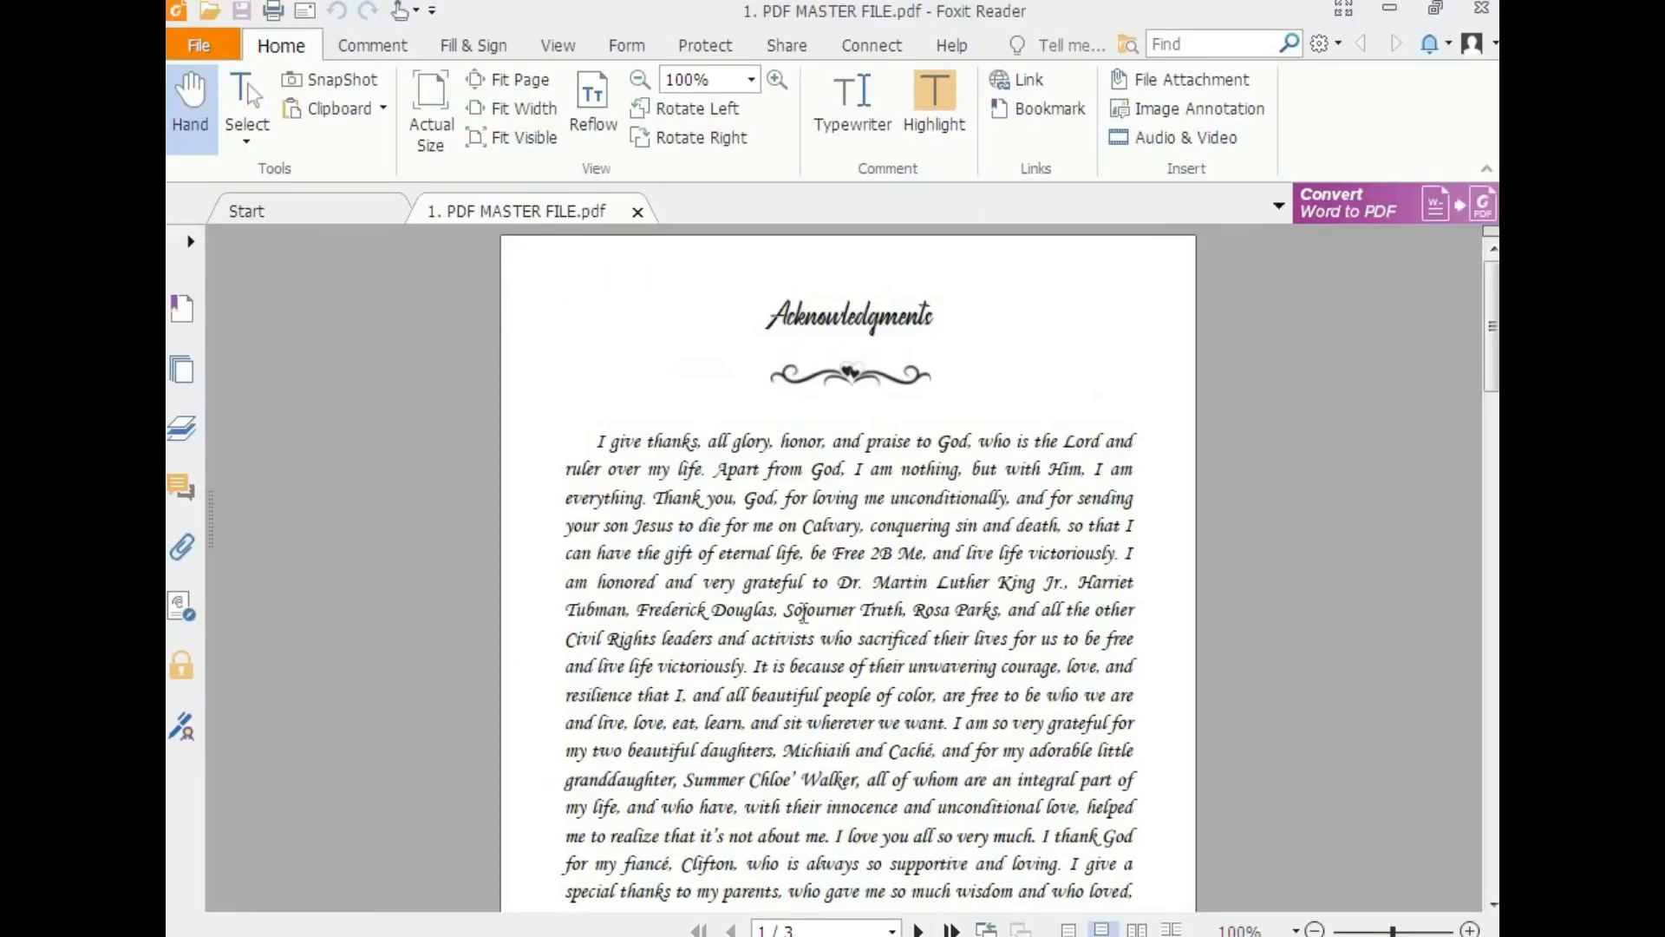
pyautogui.moveTo(597, 440); pyautogui.dragTo(1137, 440)
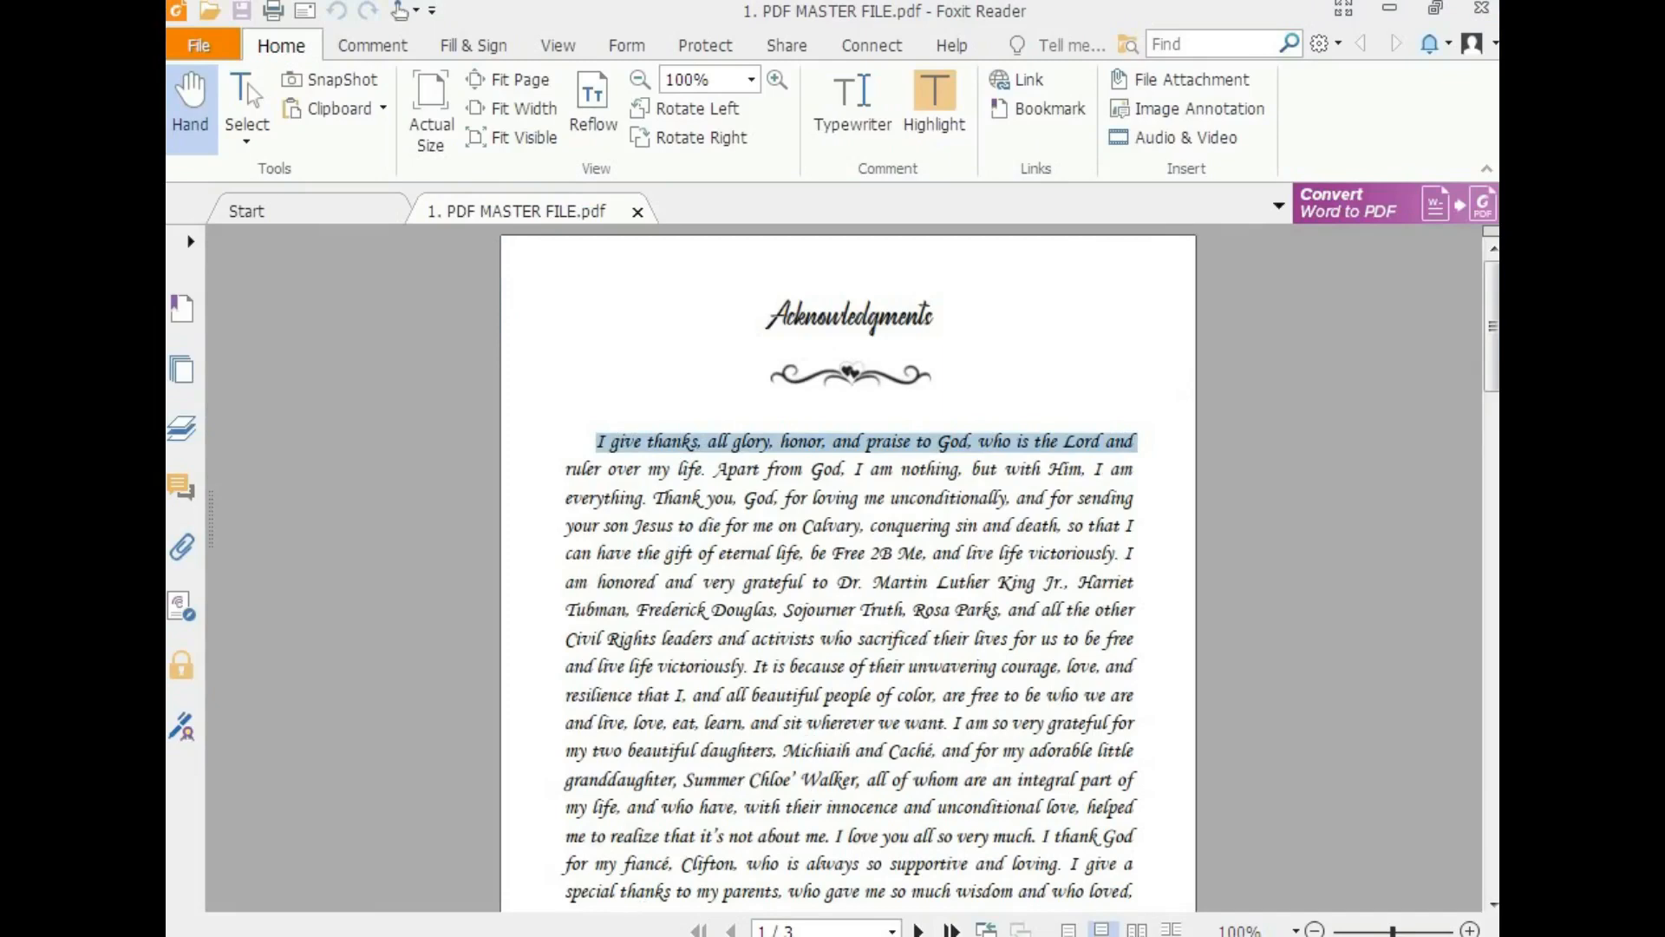
pyautogui.hotkey('alt', 'Tab')
pyautogui.moveTo(568, 383); pyautogui.dragTo(1111, 384)
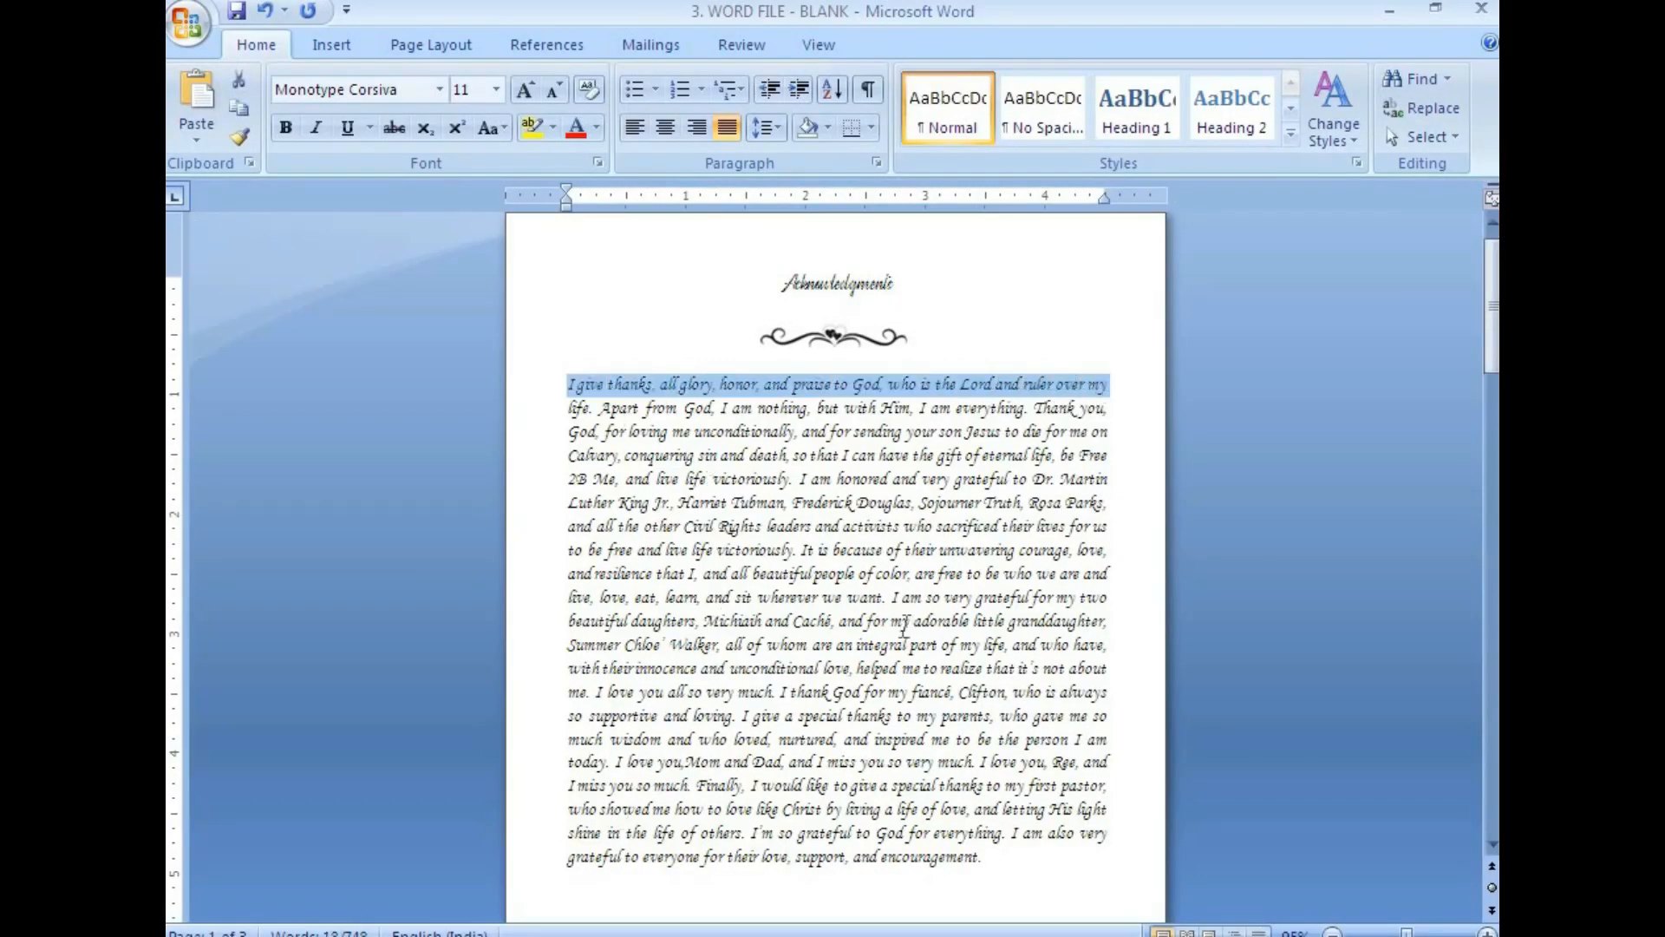
# Step: Try font sizes 12 and 12.5 on the Acknowledgments body paragraph
pyautogui.moveTo(564, 381); pyautogui.dragTo(996, 867)
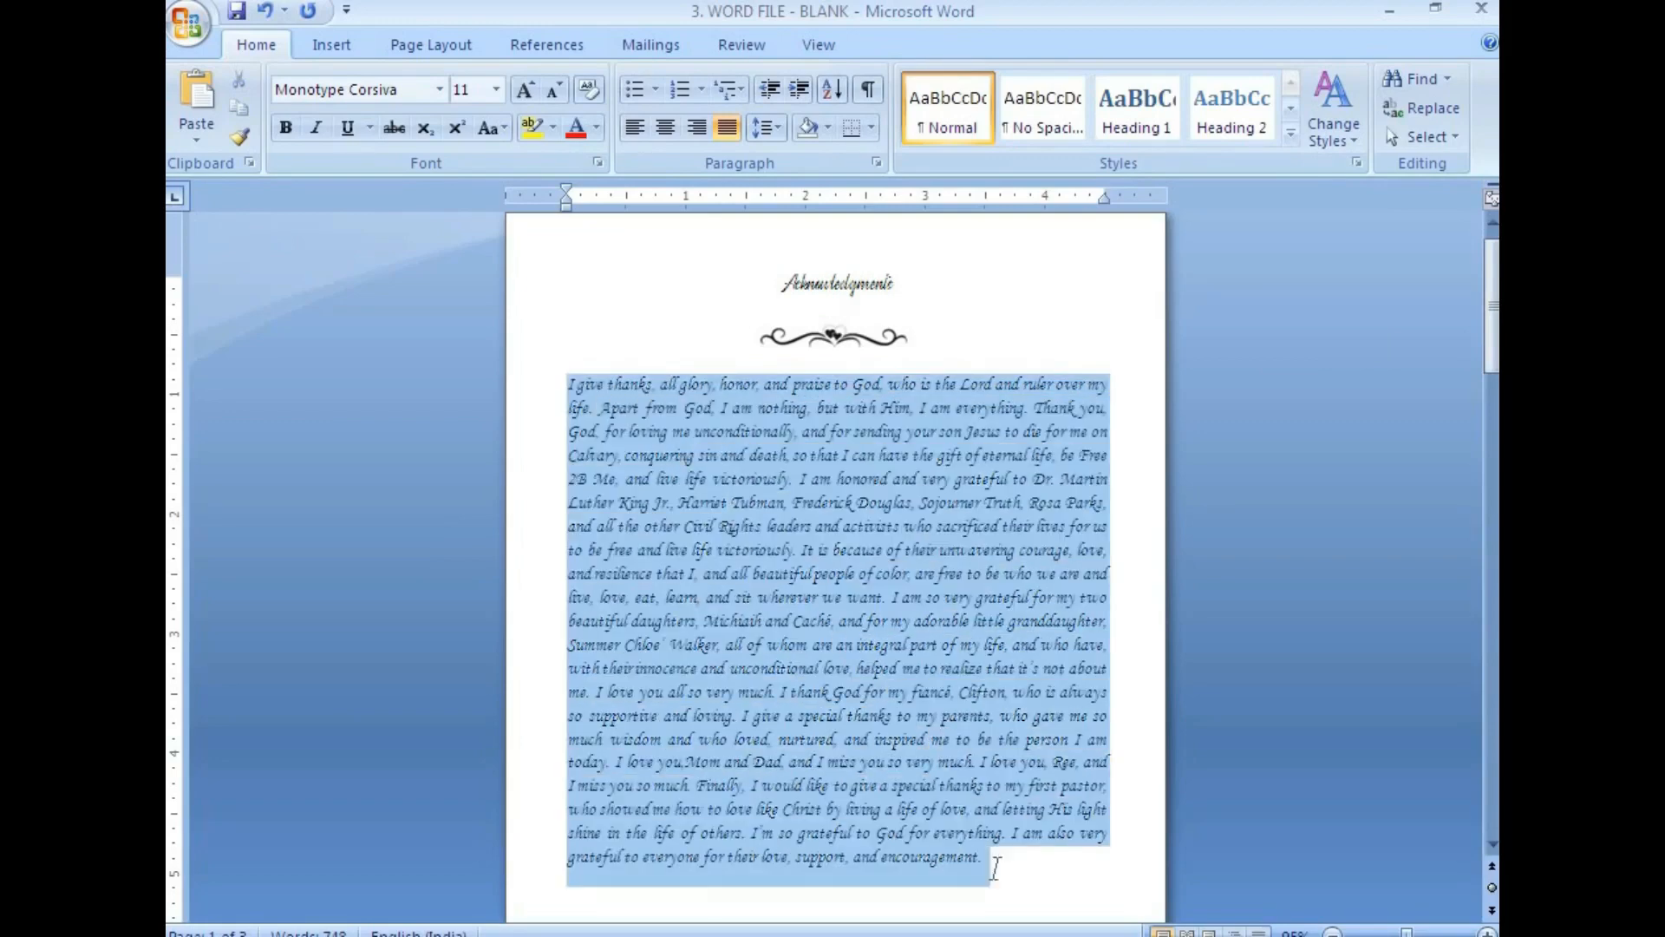
pyautogui.click(497, 90)
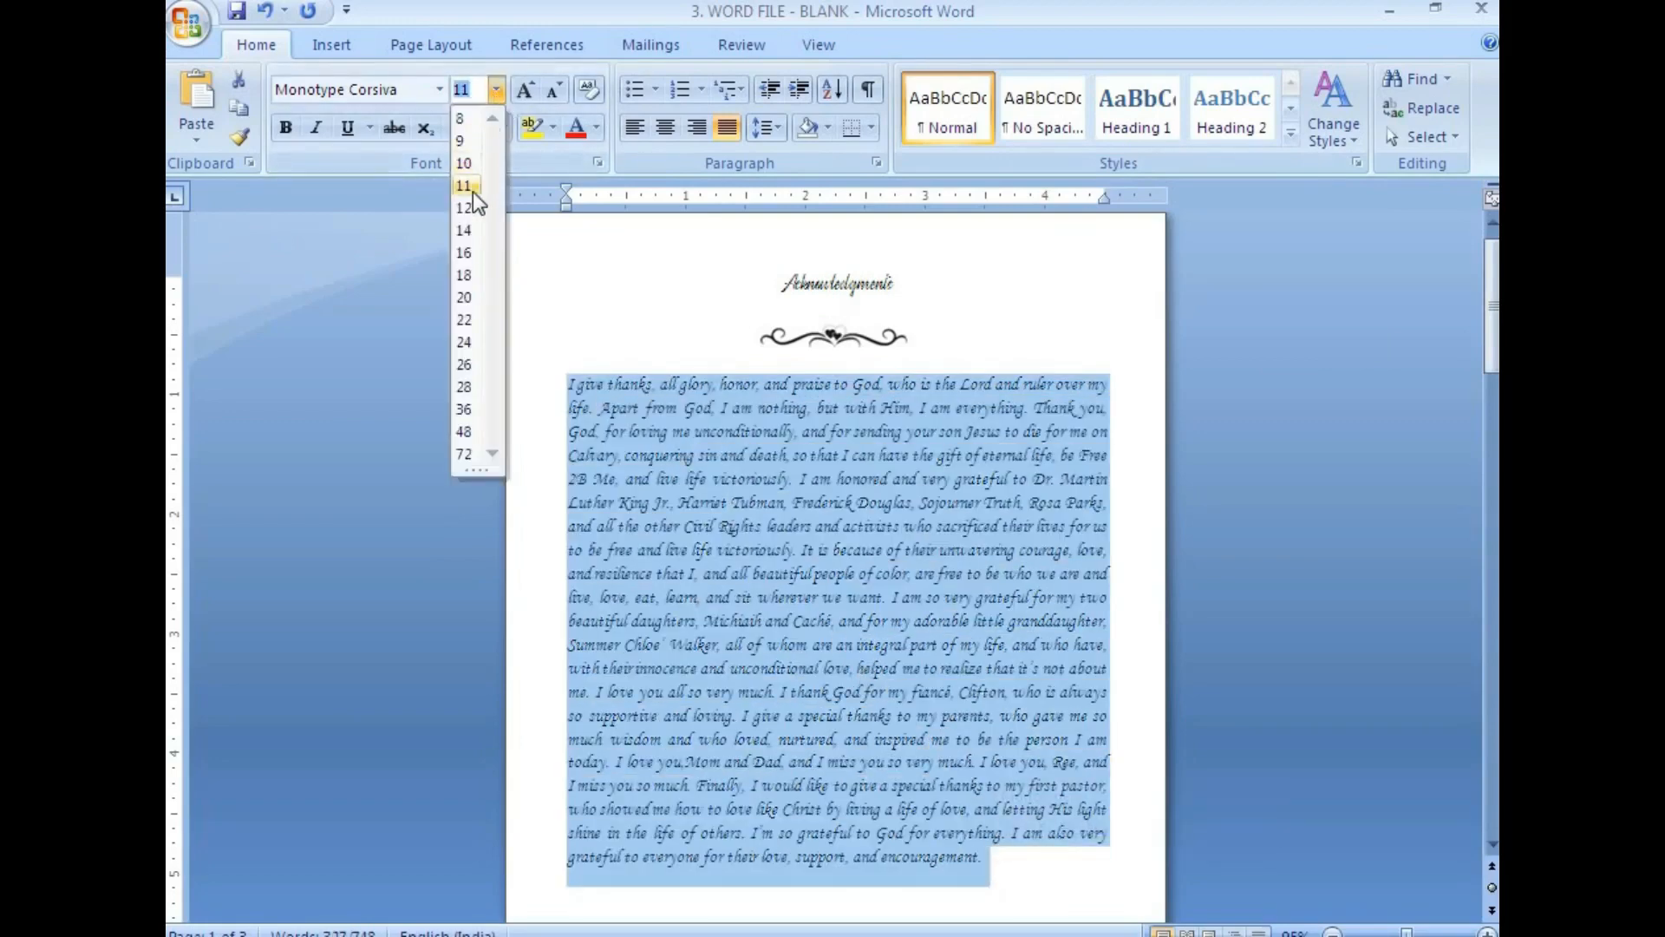
pyautogui.click(467, 207)
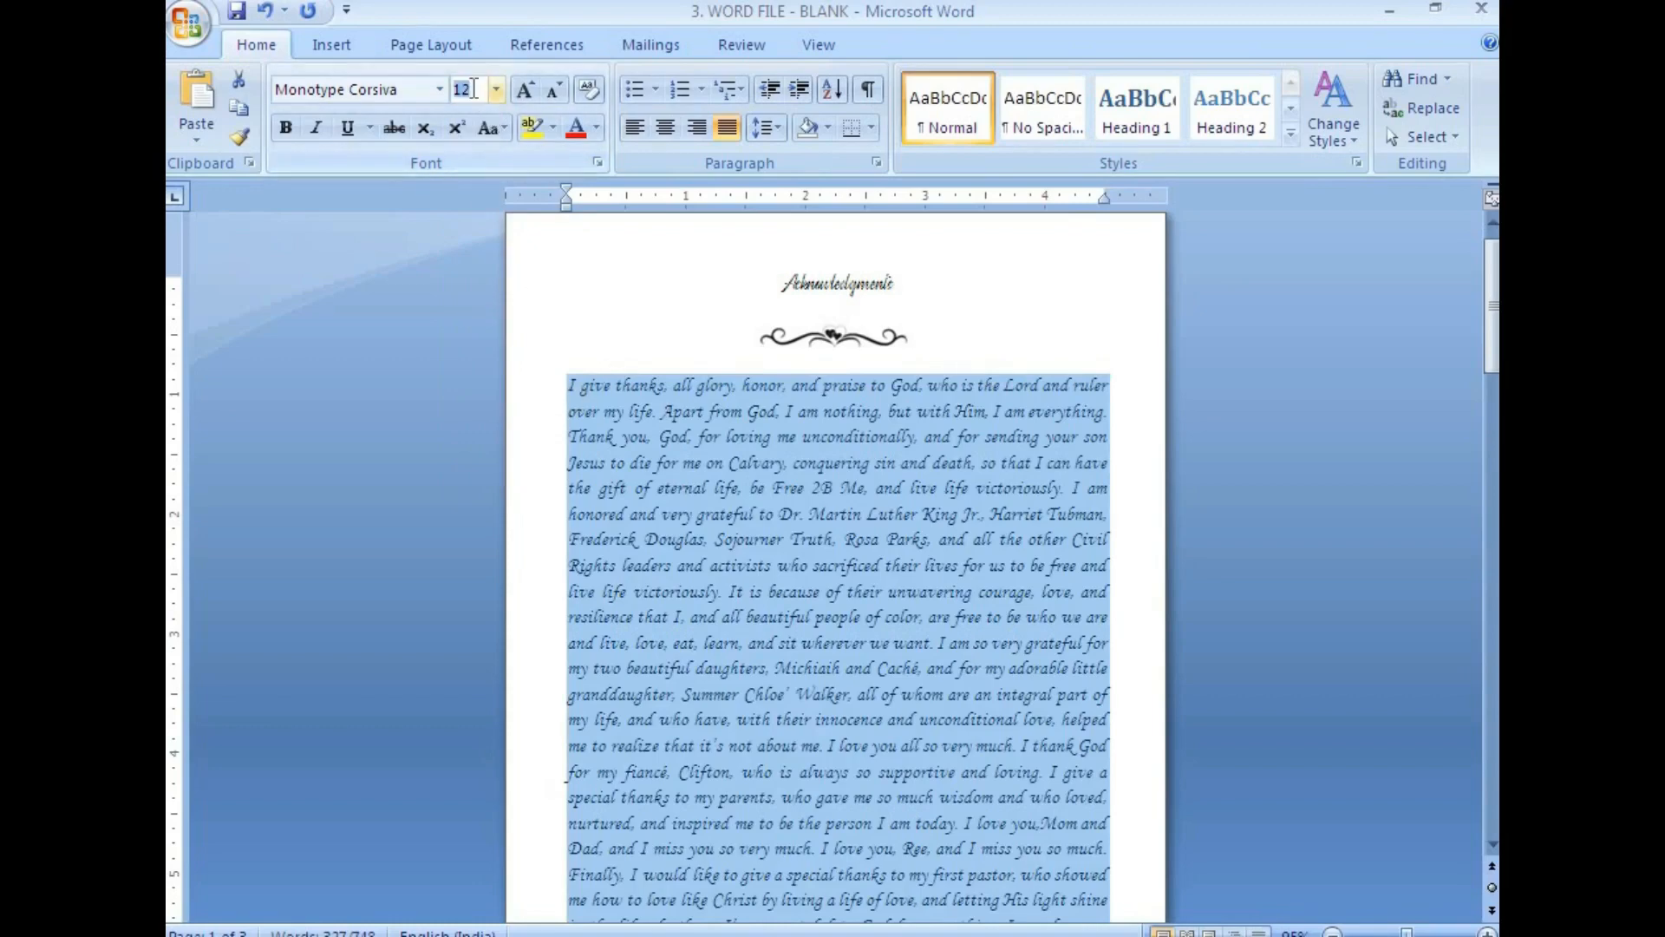
pyautogui.write('12.5')
pyautogui.press('Return')
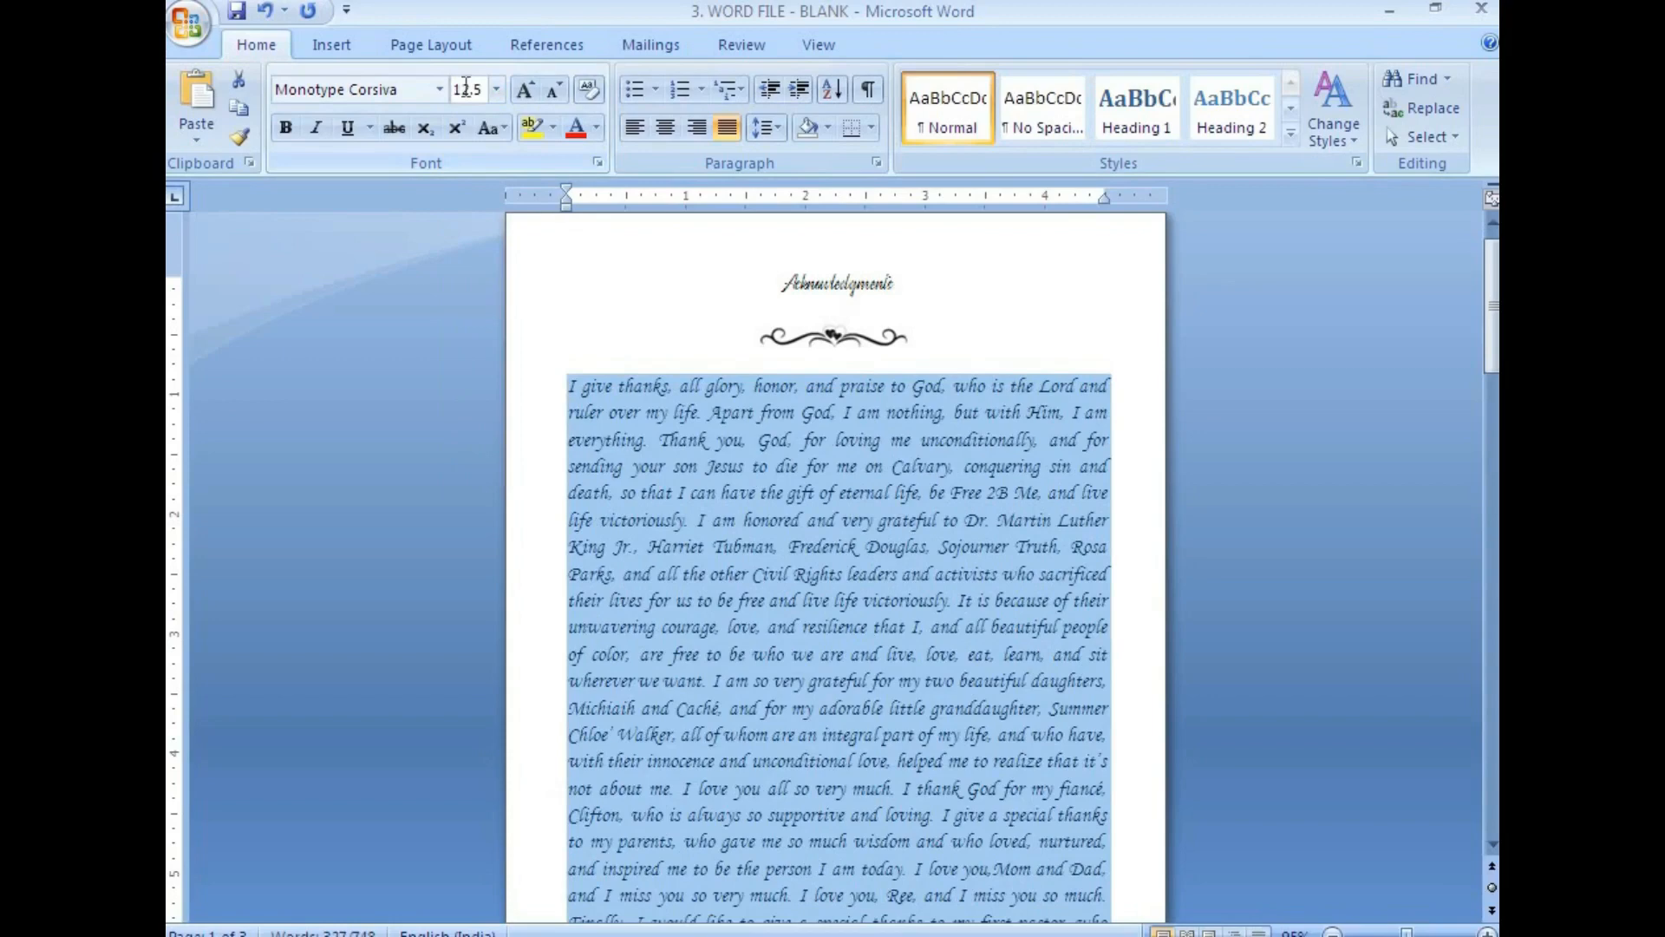
# Step: Check the first-line indent in the PDF master file and indent the Acknowledgments paragraph's first line by about 0.25 inch in Word
pyautogui.click(567, 388)
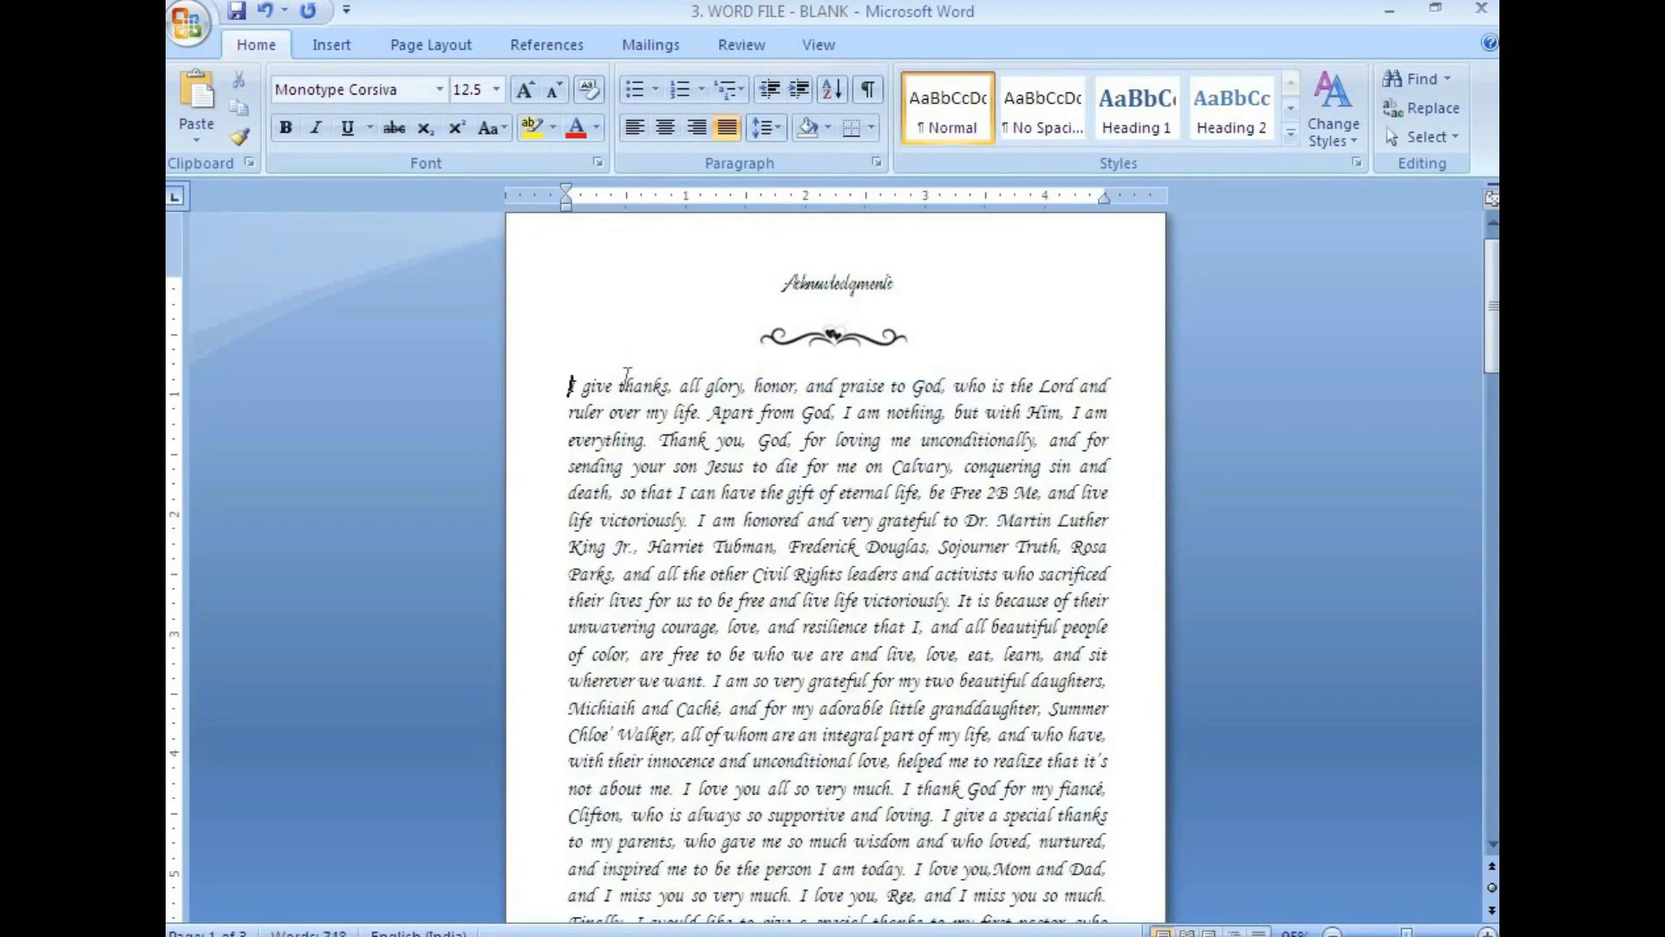
pyautogui.press('Tab')
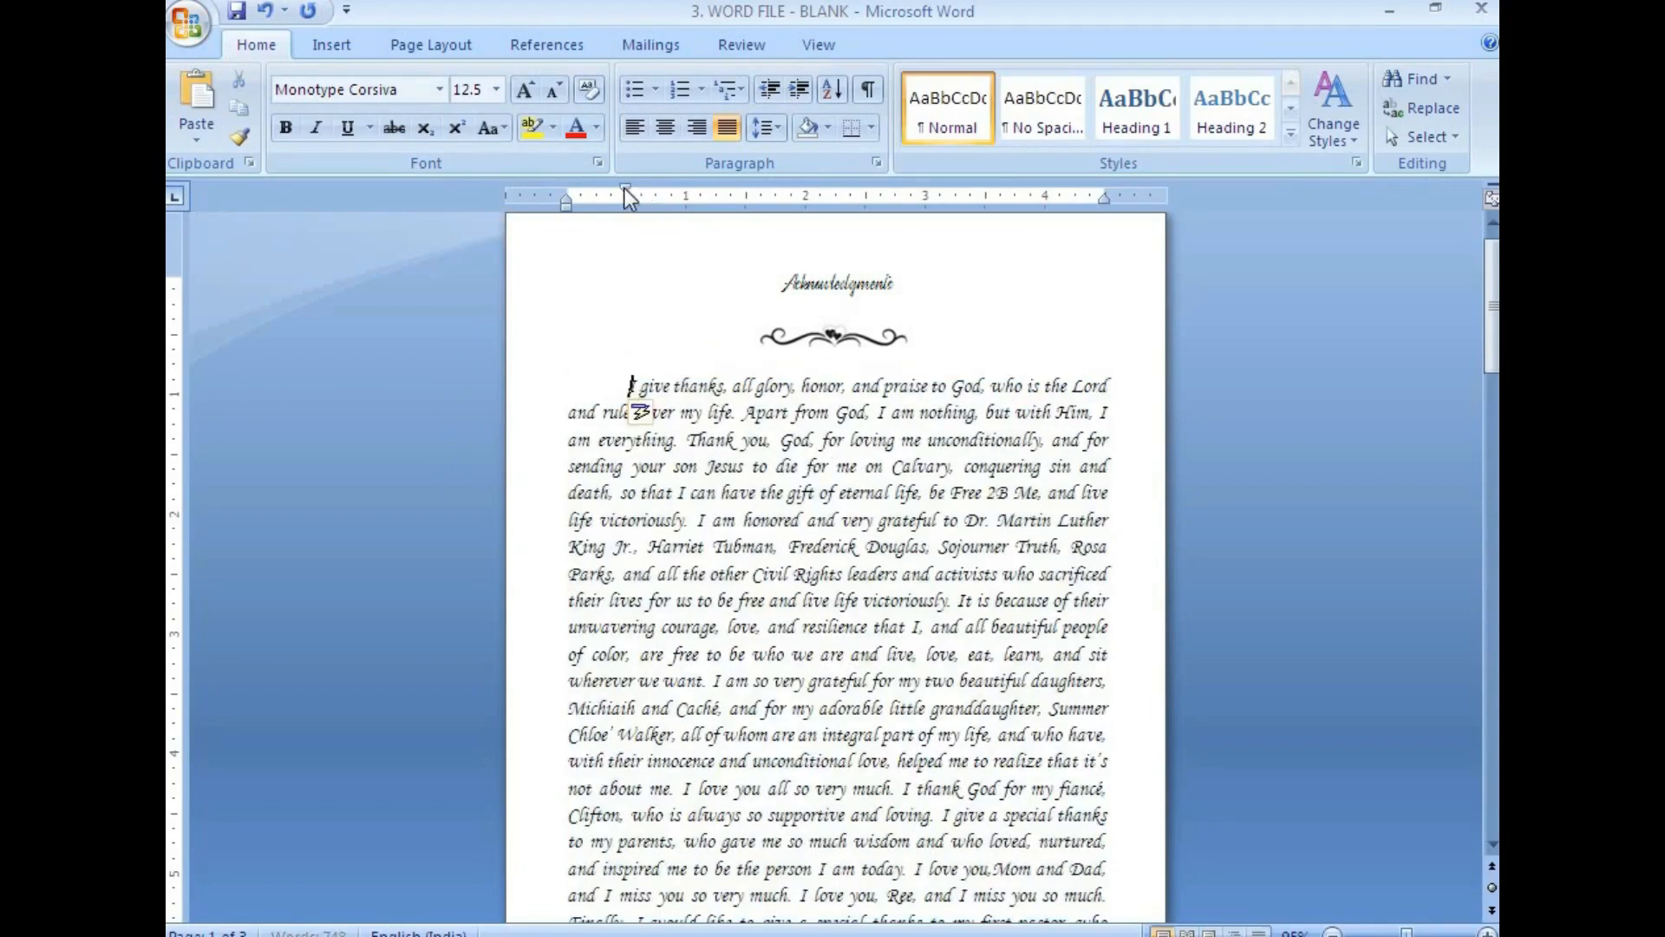
pyautogui.hotkey('alt', 'Tab')
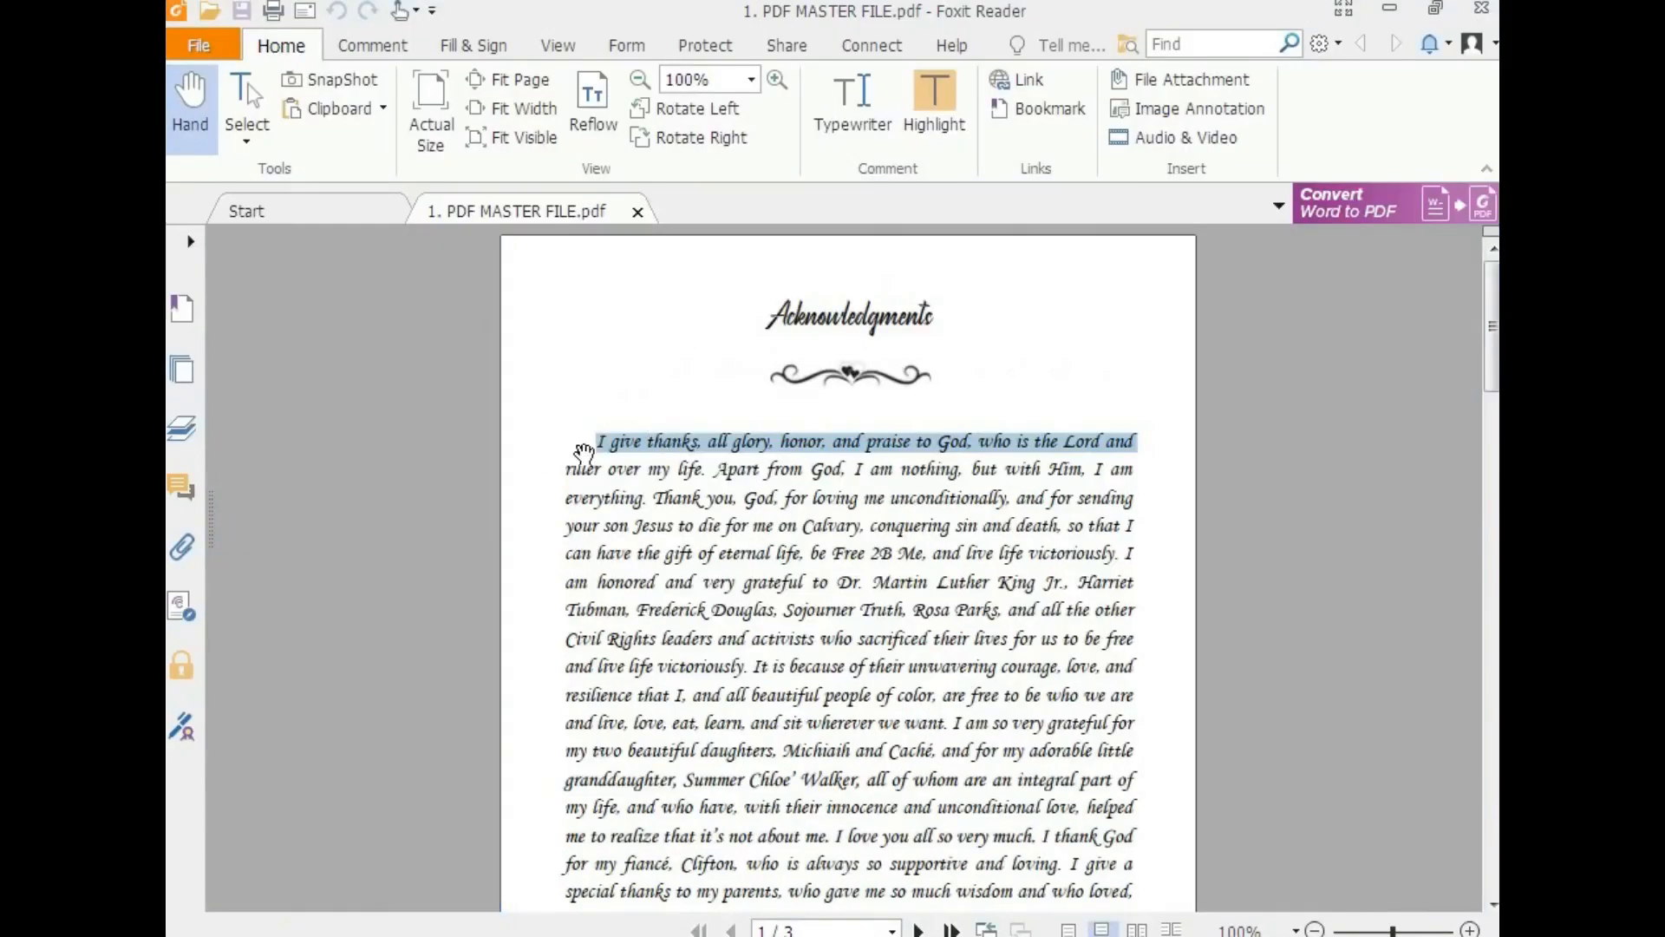
pyautogui.click(601, 438)
pyautogui.hotkey('alt', 'Tab')
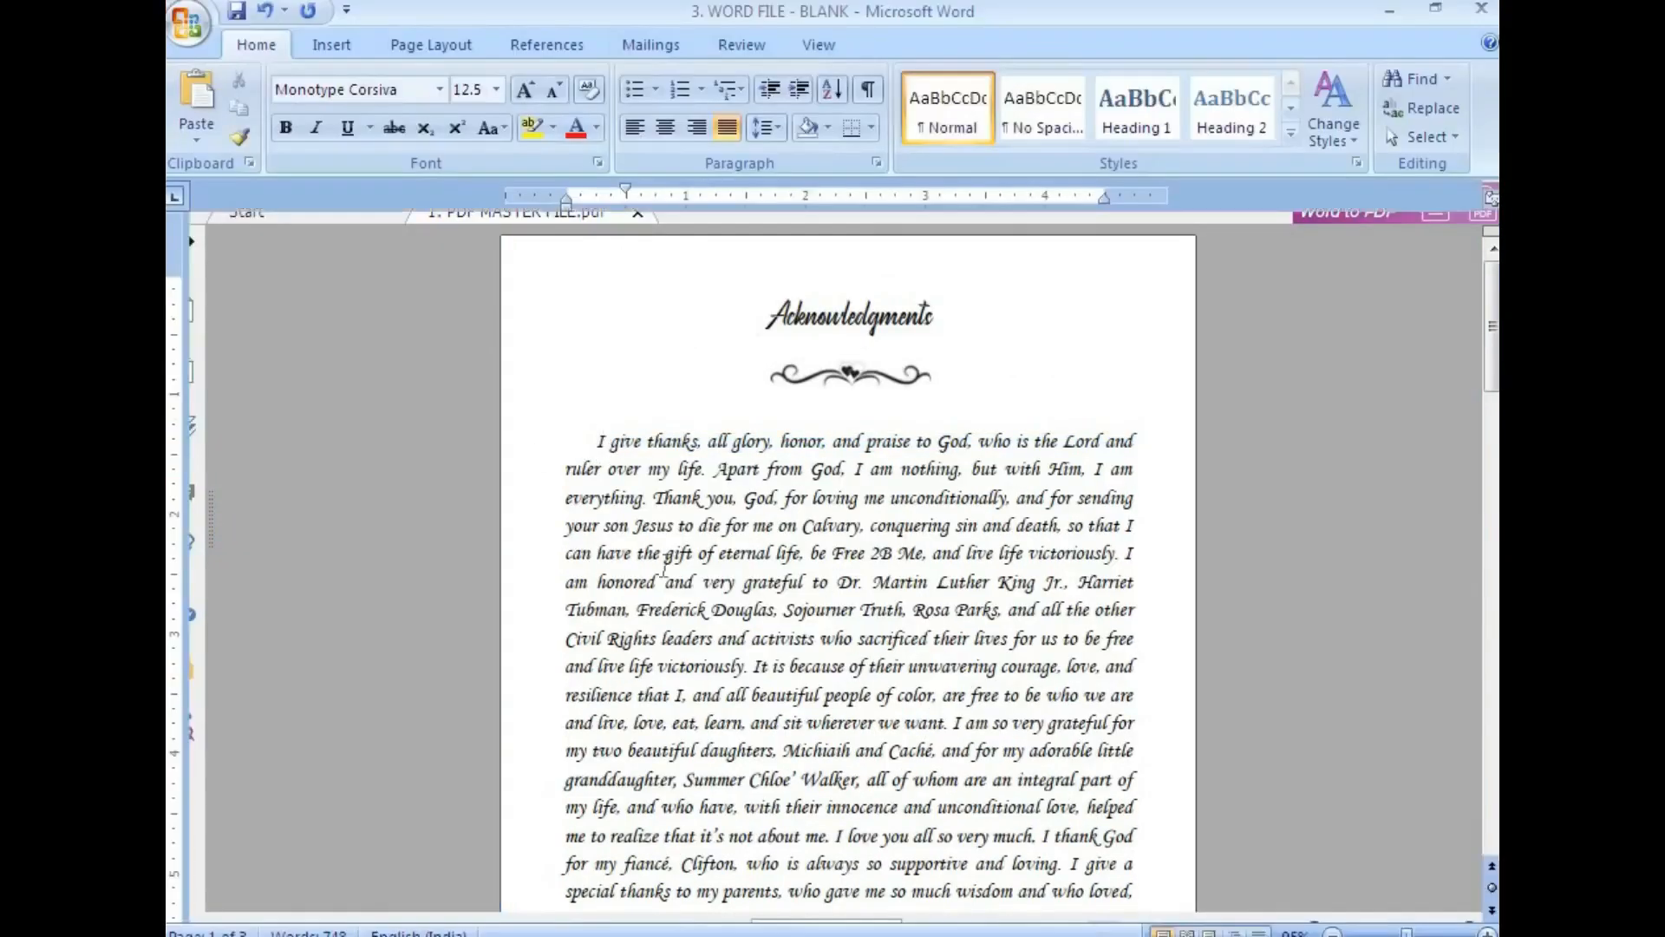
pyautogui.moveTo(628, 186); pyautogui.dragTo(596, 185)
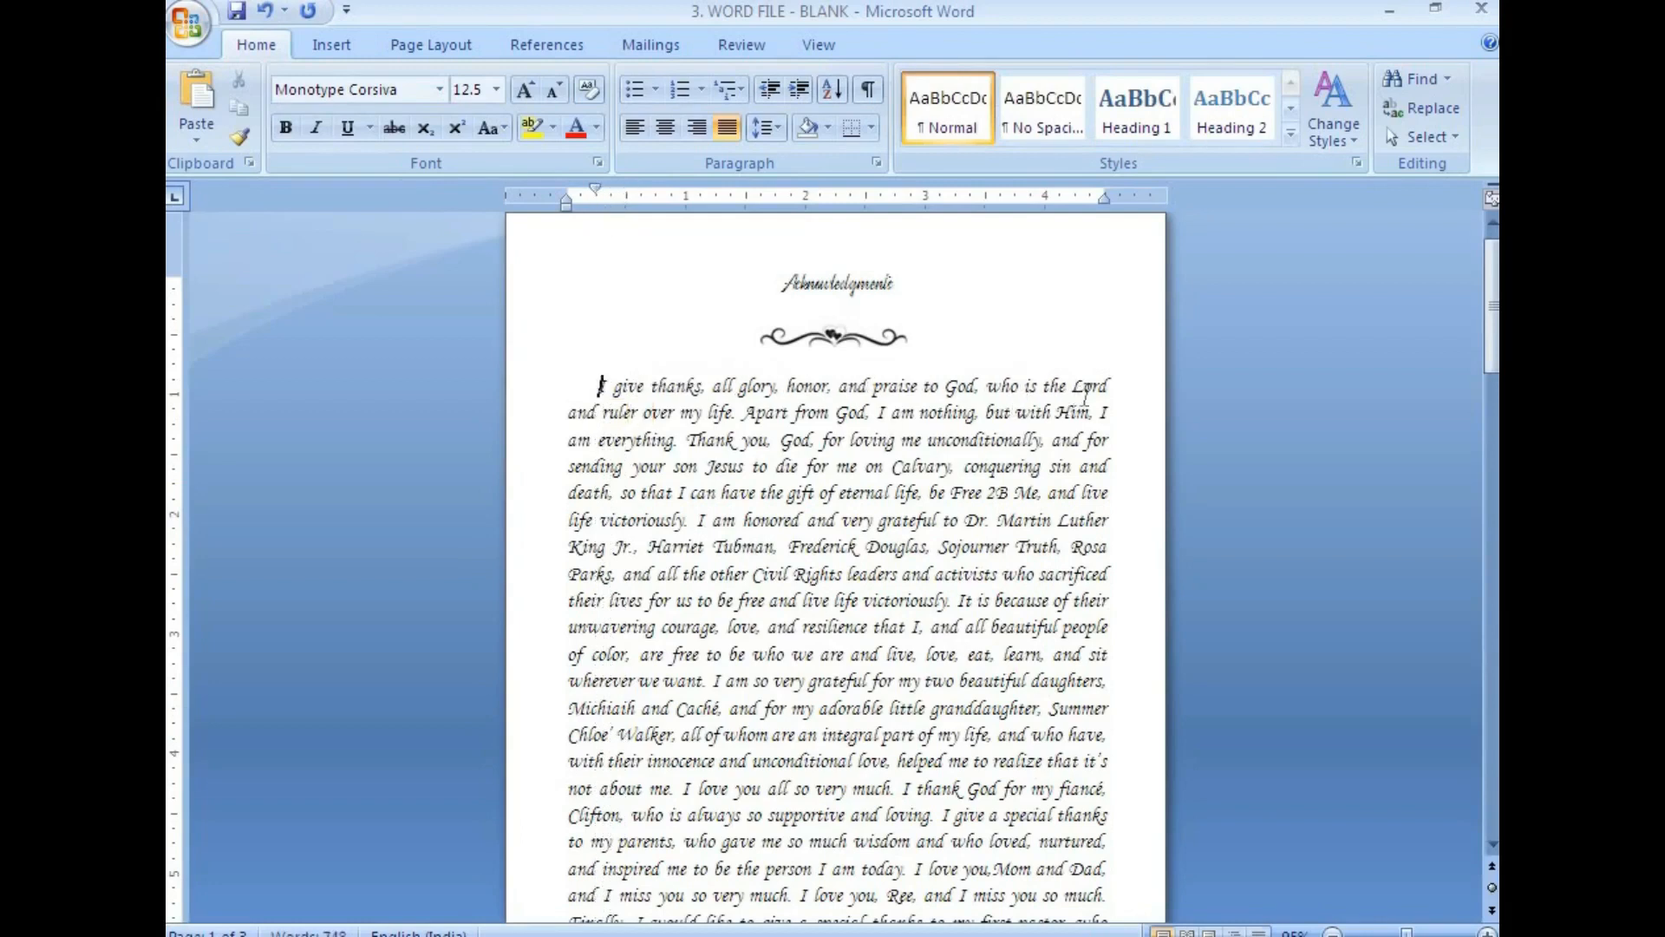
# Step: Set the font size of the whole Acknowledgments body paragraph to 12
pyautogui.moveTo(598, 384); pyautogui.dragTo(729, 824)
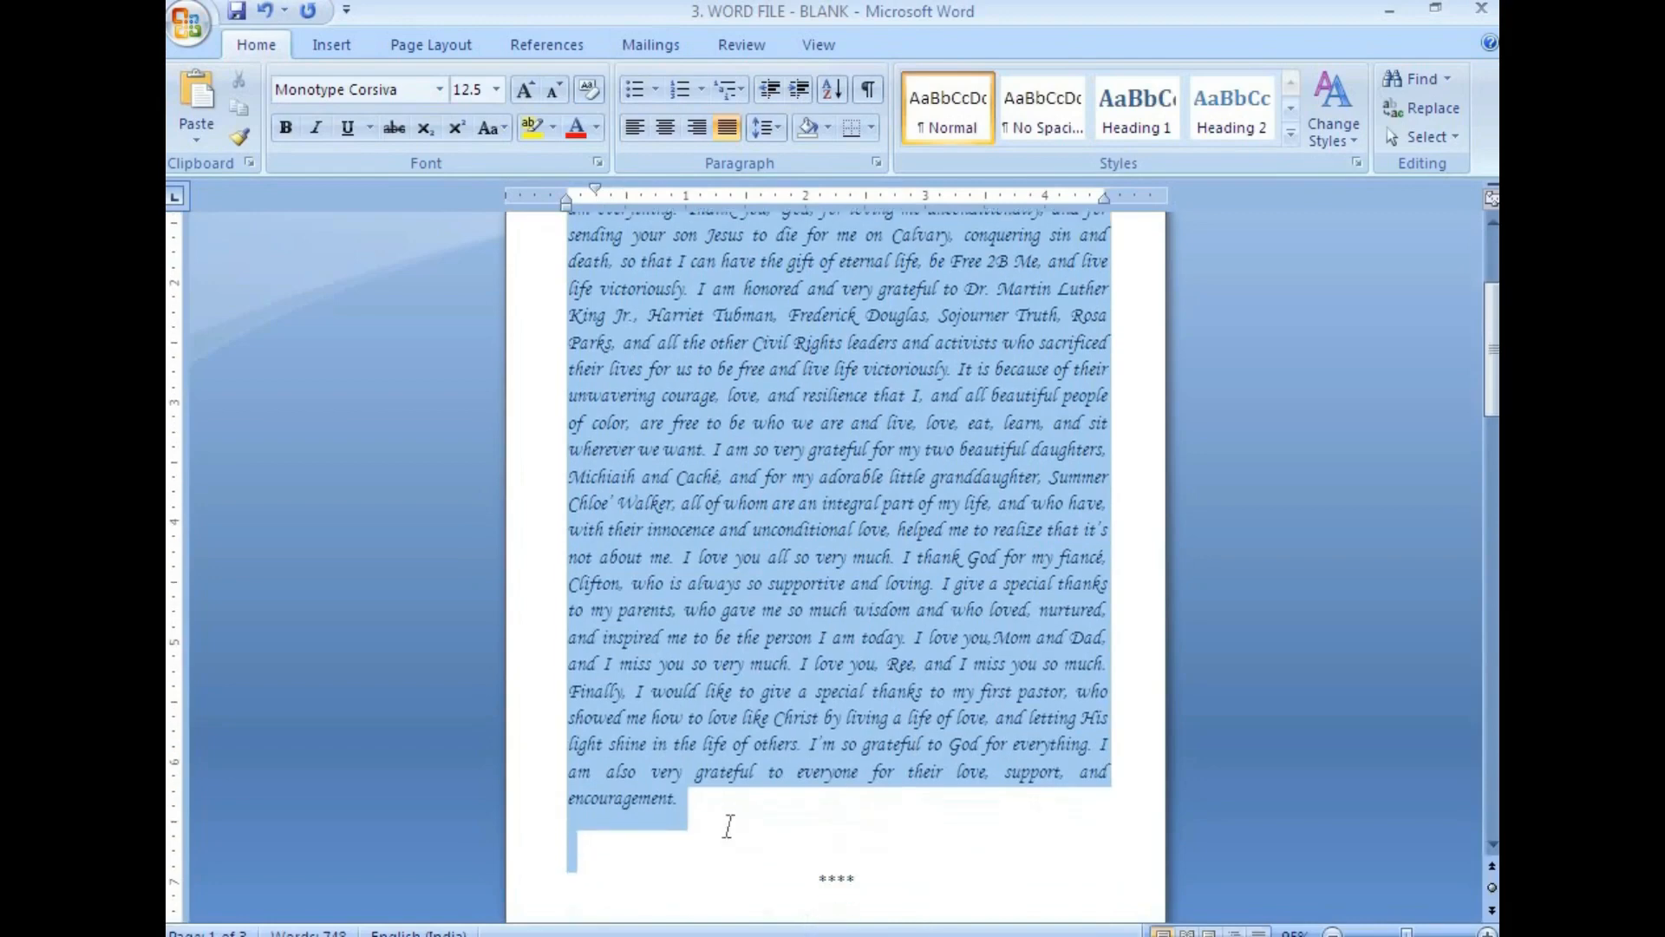
pyautogui.click(493, 88)
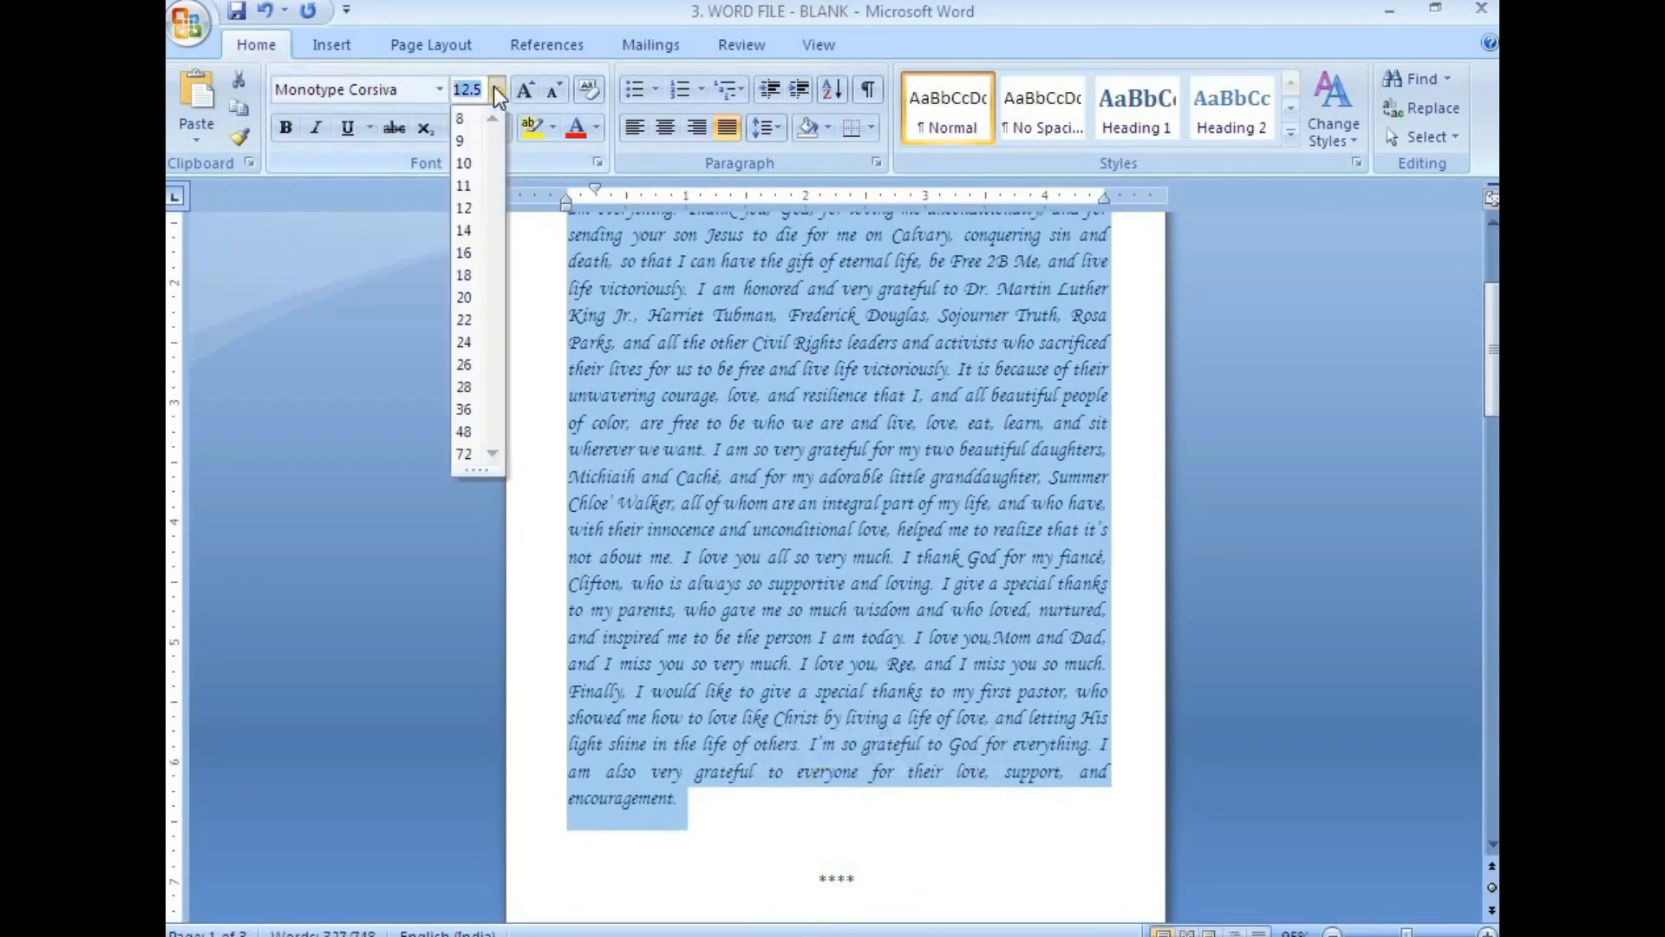
pyautogui.click(465, 199)
pyautogui.scroll(3, 839, 406)
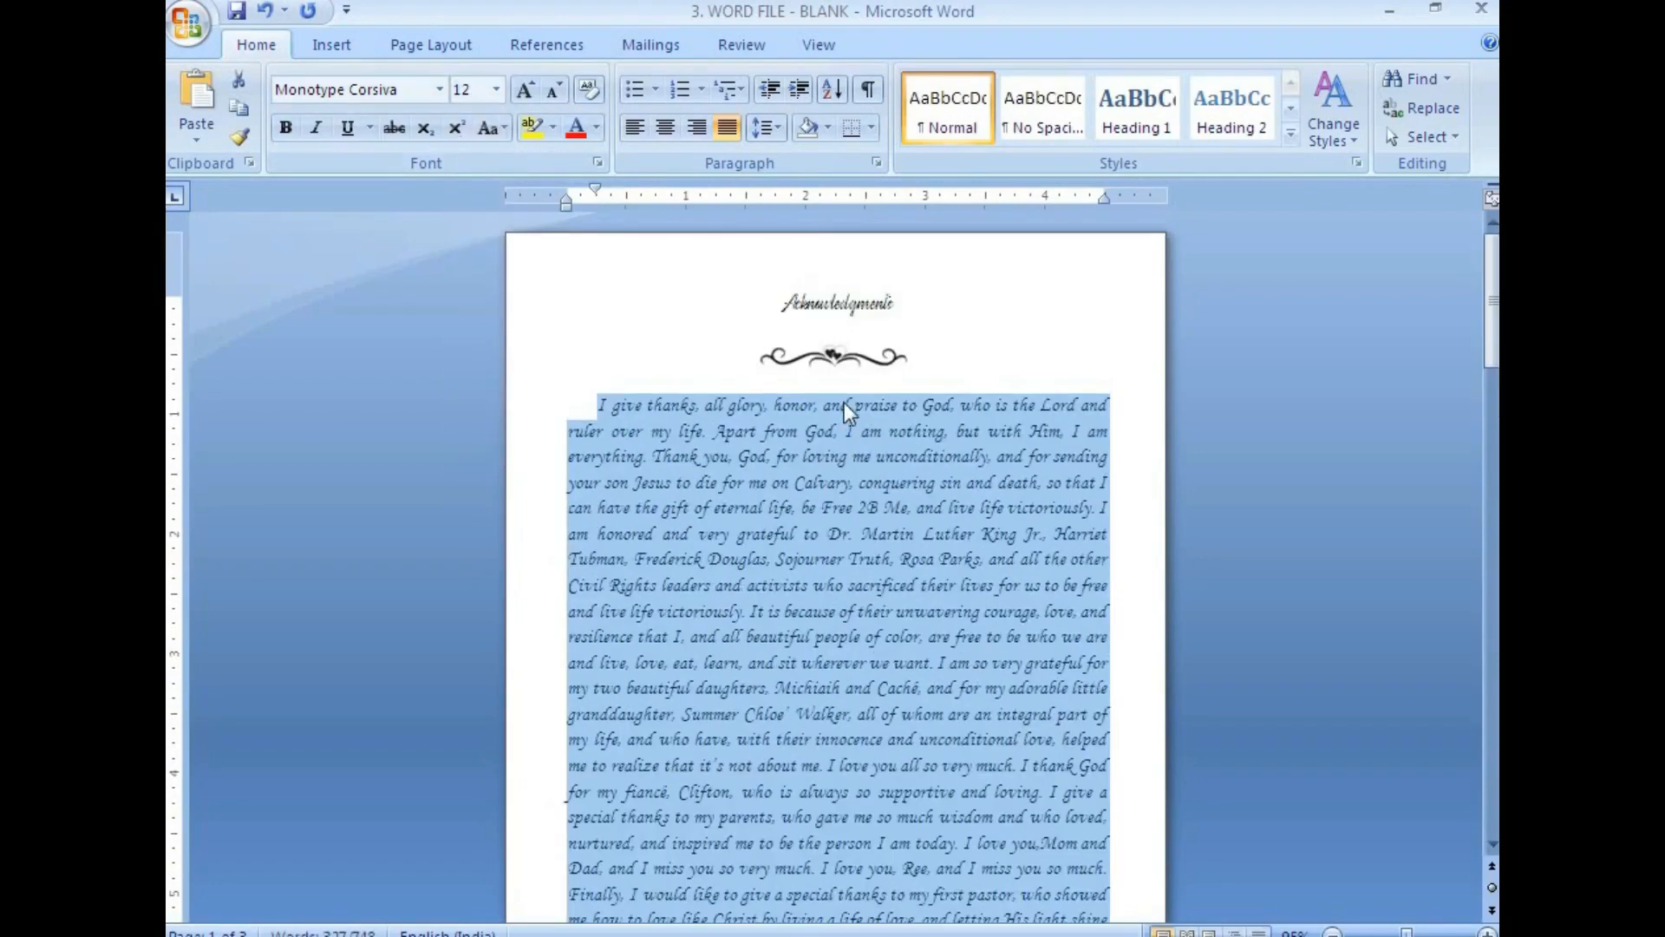
pyautogui.click(1090, 409)
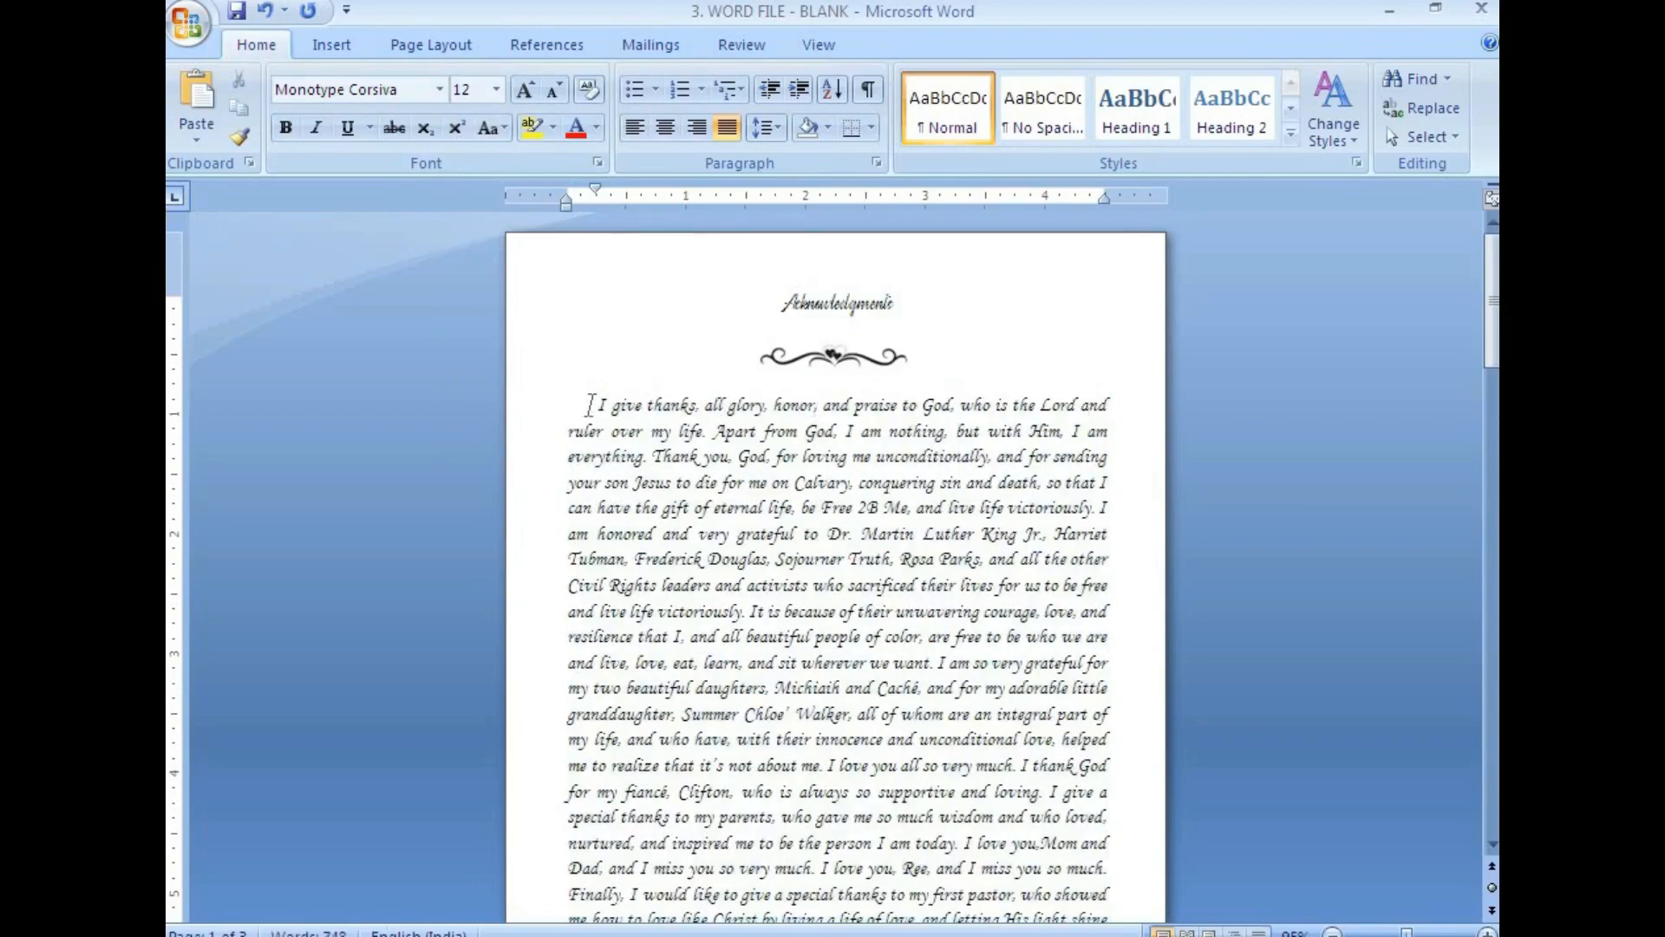
# Step: Compare the first Acknowledgments line in Word with the same line in the PDF master file, selecting it in both
pyautogui.moveTo(589, 404); pyautogui.dragTo(1124, 408)
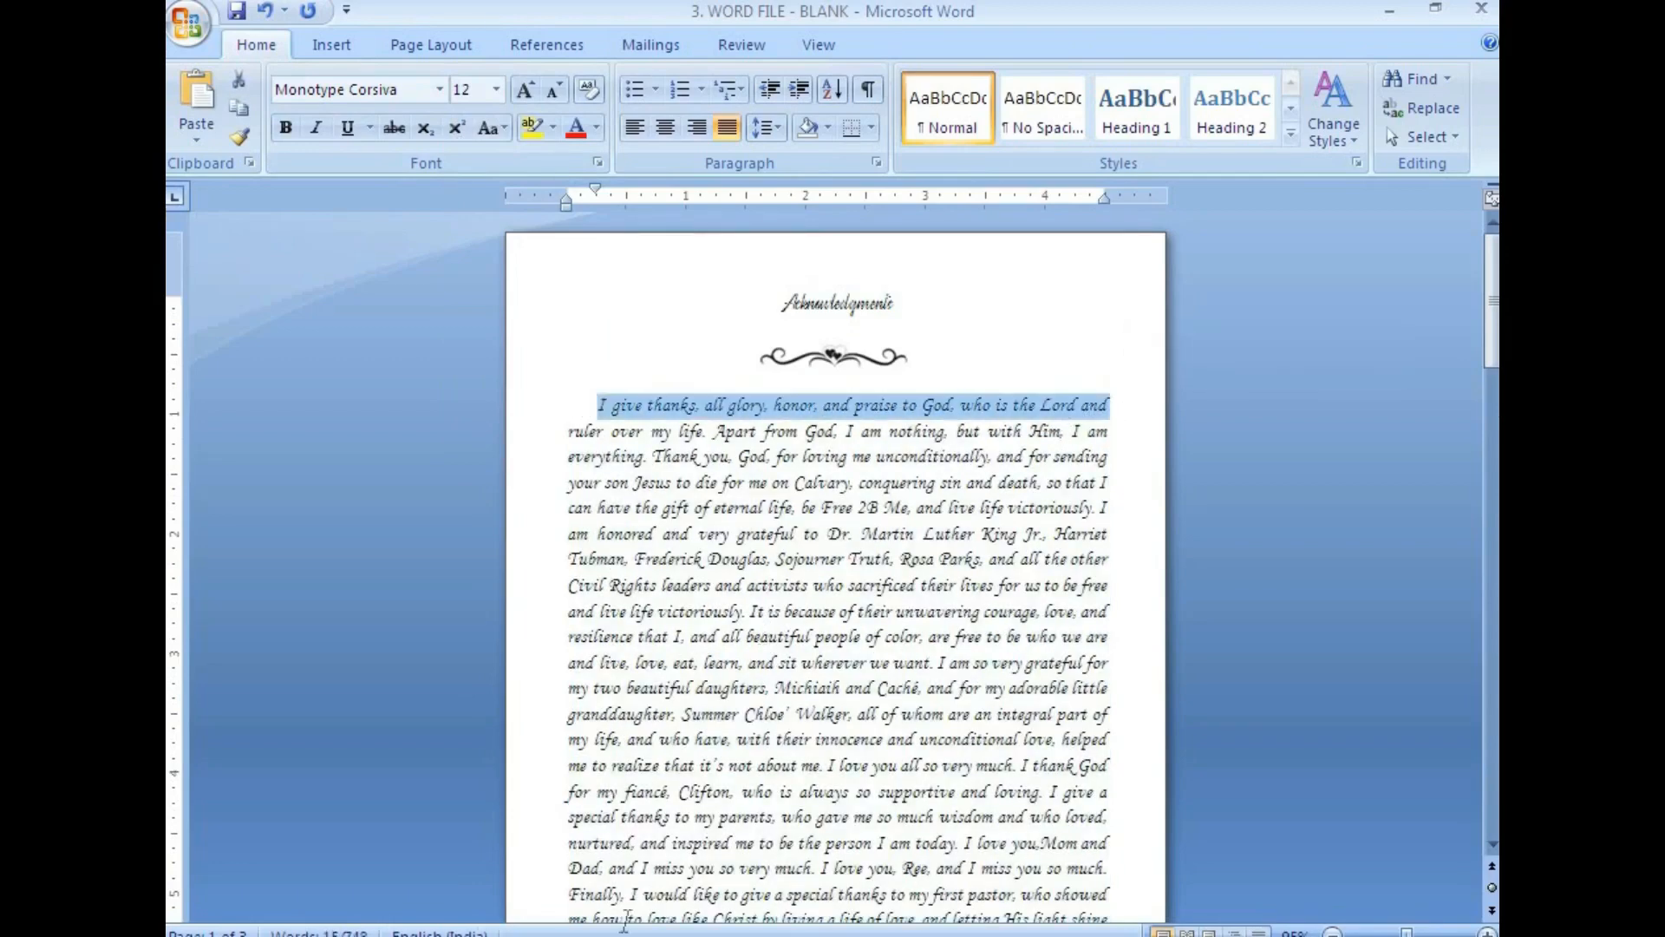
pyautogui.hotkey('alt', 'Tab')
pyautogui.moveTo(597, 440); pyautogui.dragTo(1156, 445)
pyautogui.click(877, 590)
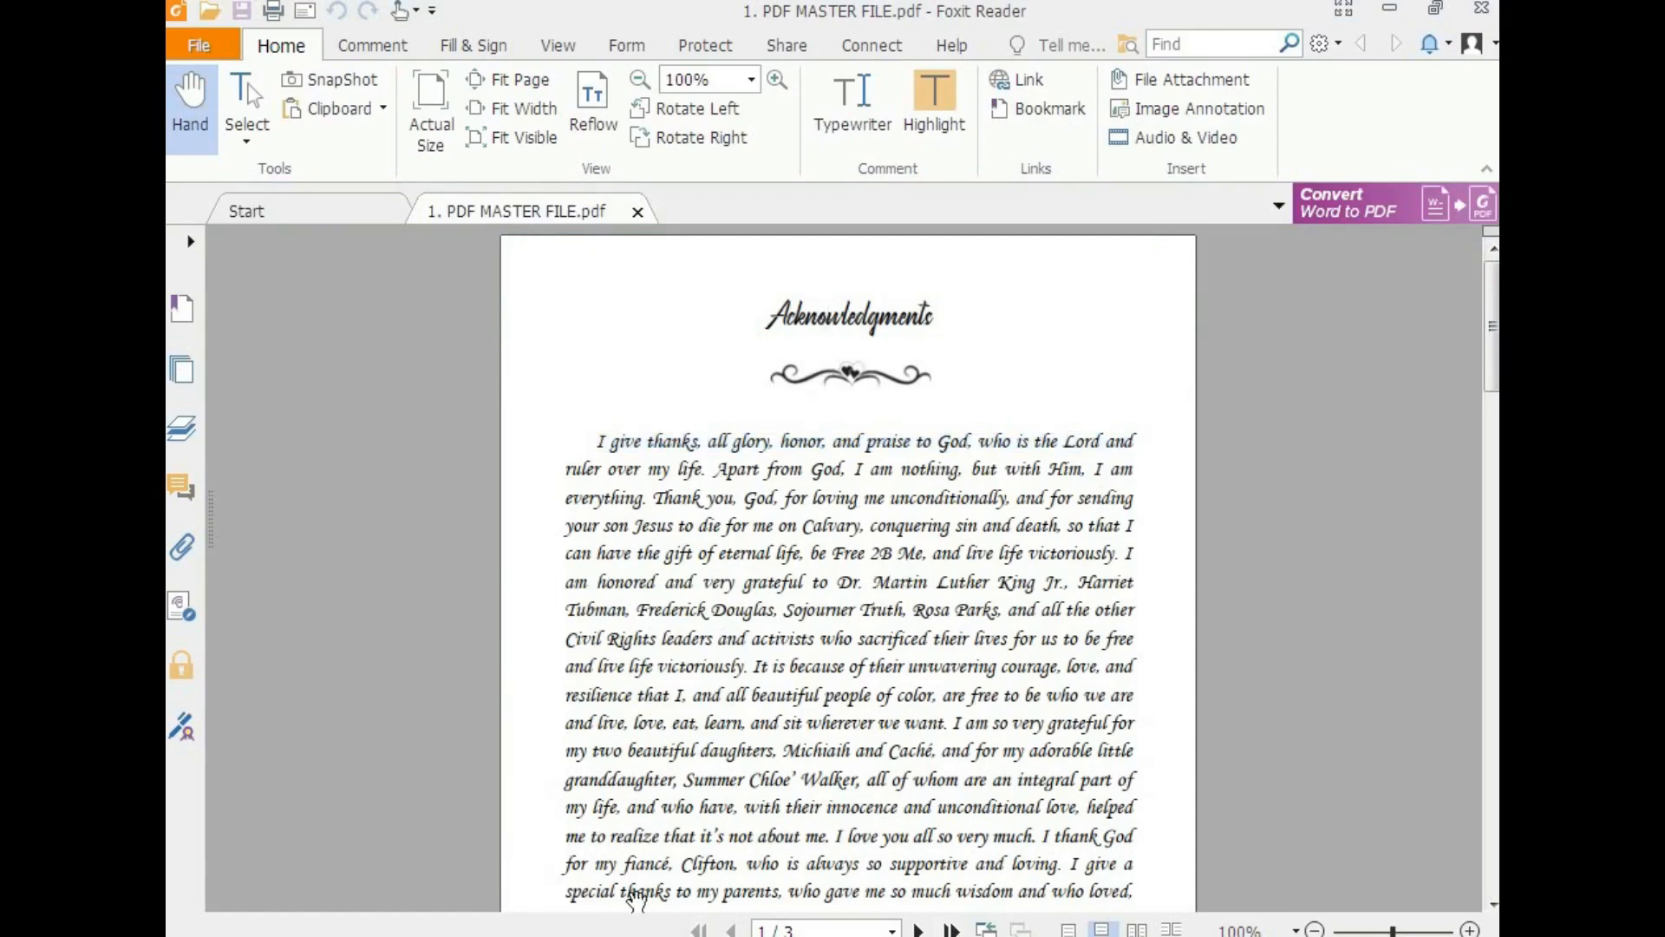
pyautogui.hotkey('alt', 'Tab')
pyautogui.click(806, 512)
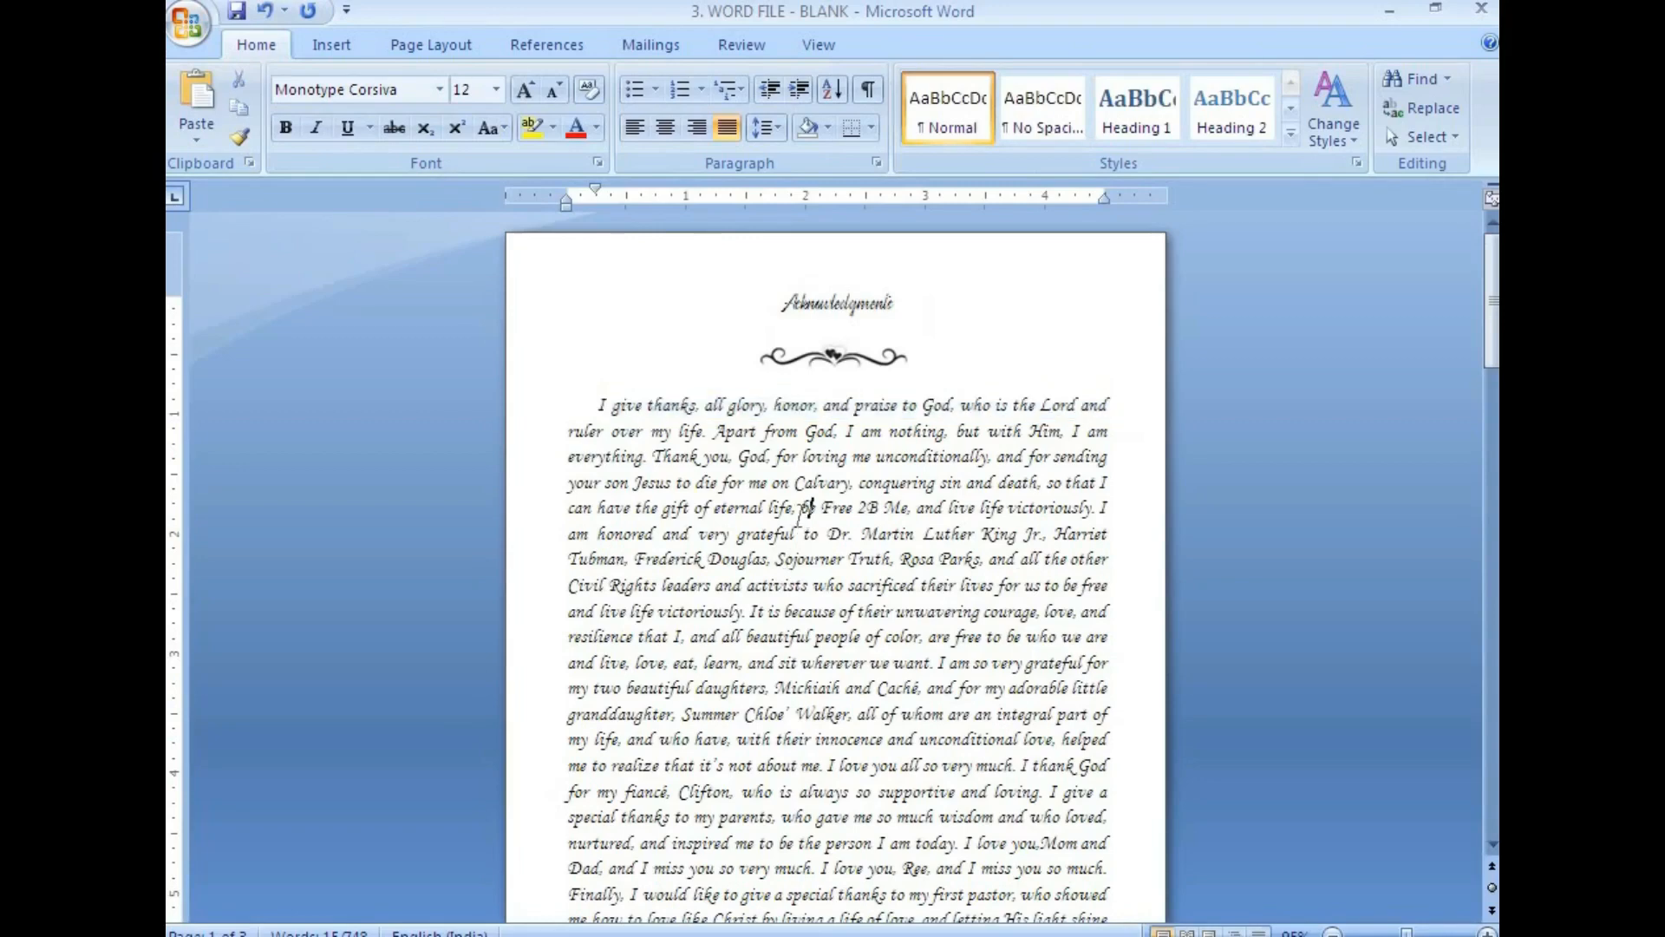
# Step: Check the Acknowledgments heading in the PDF master file and try font size 16 on that heading in Word
pyautogui.scroll(1, 788, 520)
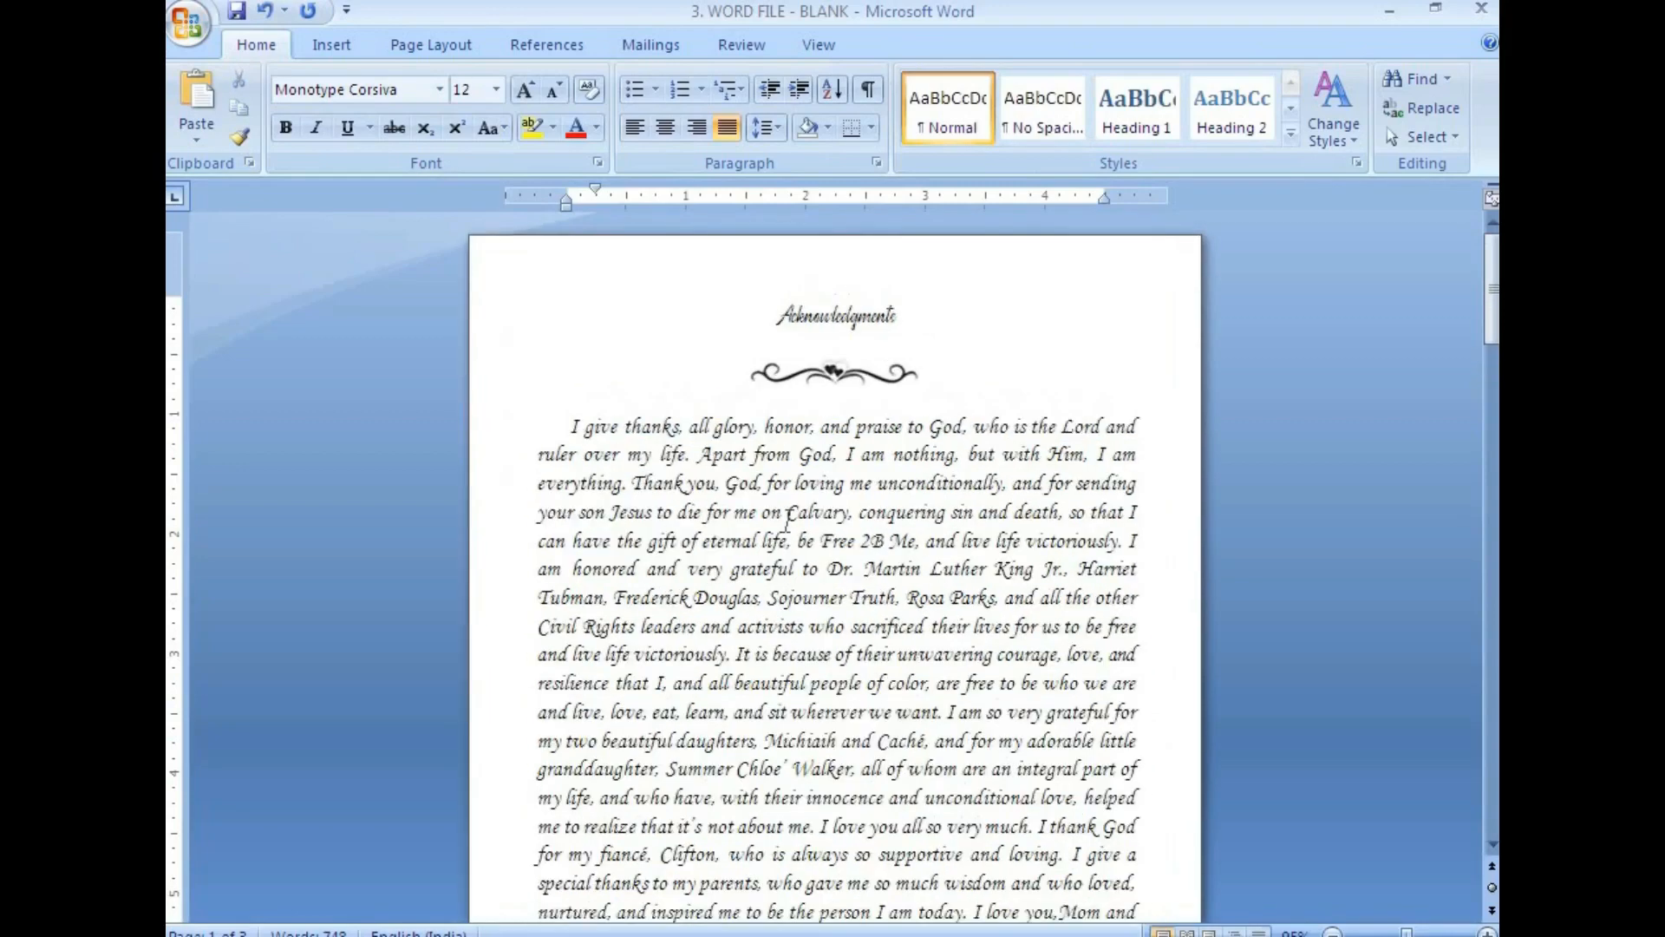
pyautogui.scroll(1, 787, 520)
pyautogui.hotkey('alt', 'Tab')
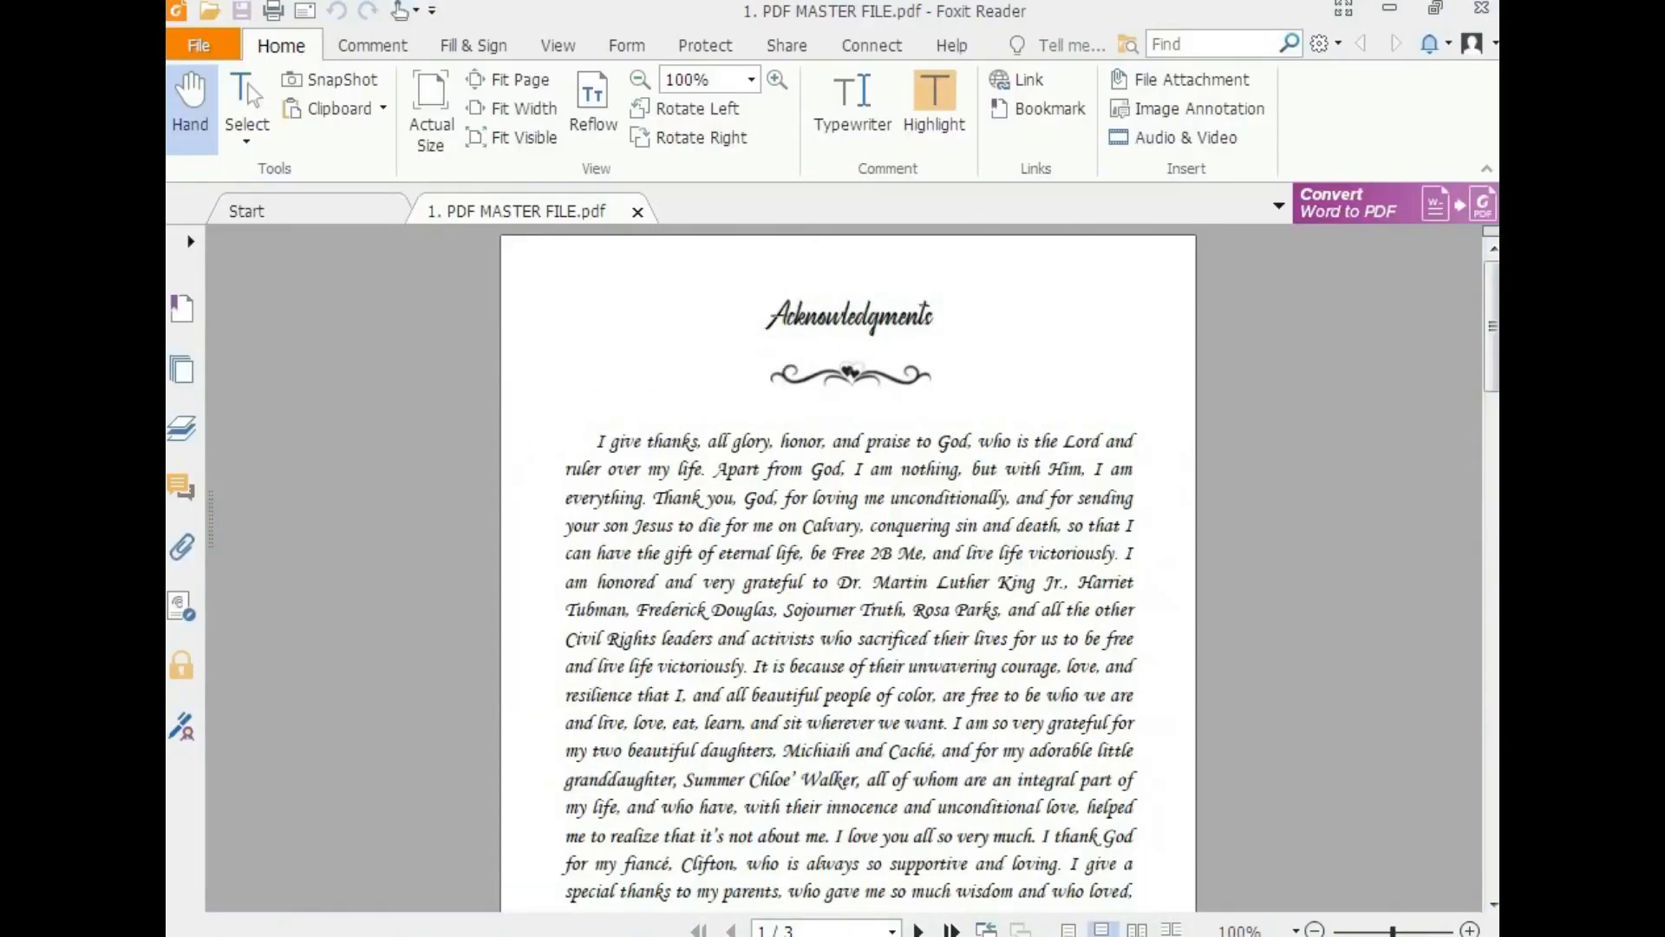
pyautogui.hotkey('alt', 'Tab')
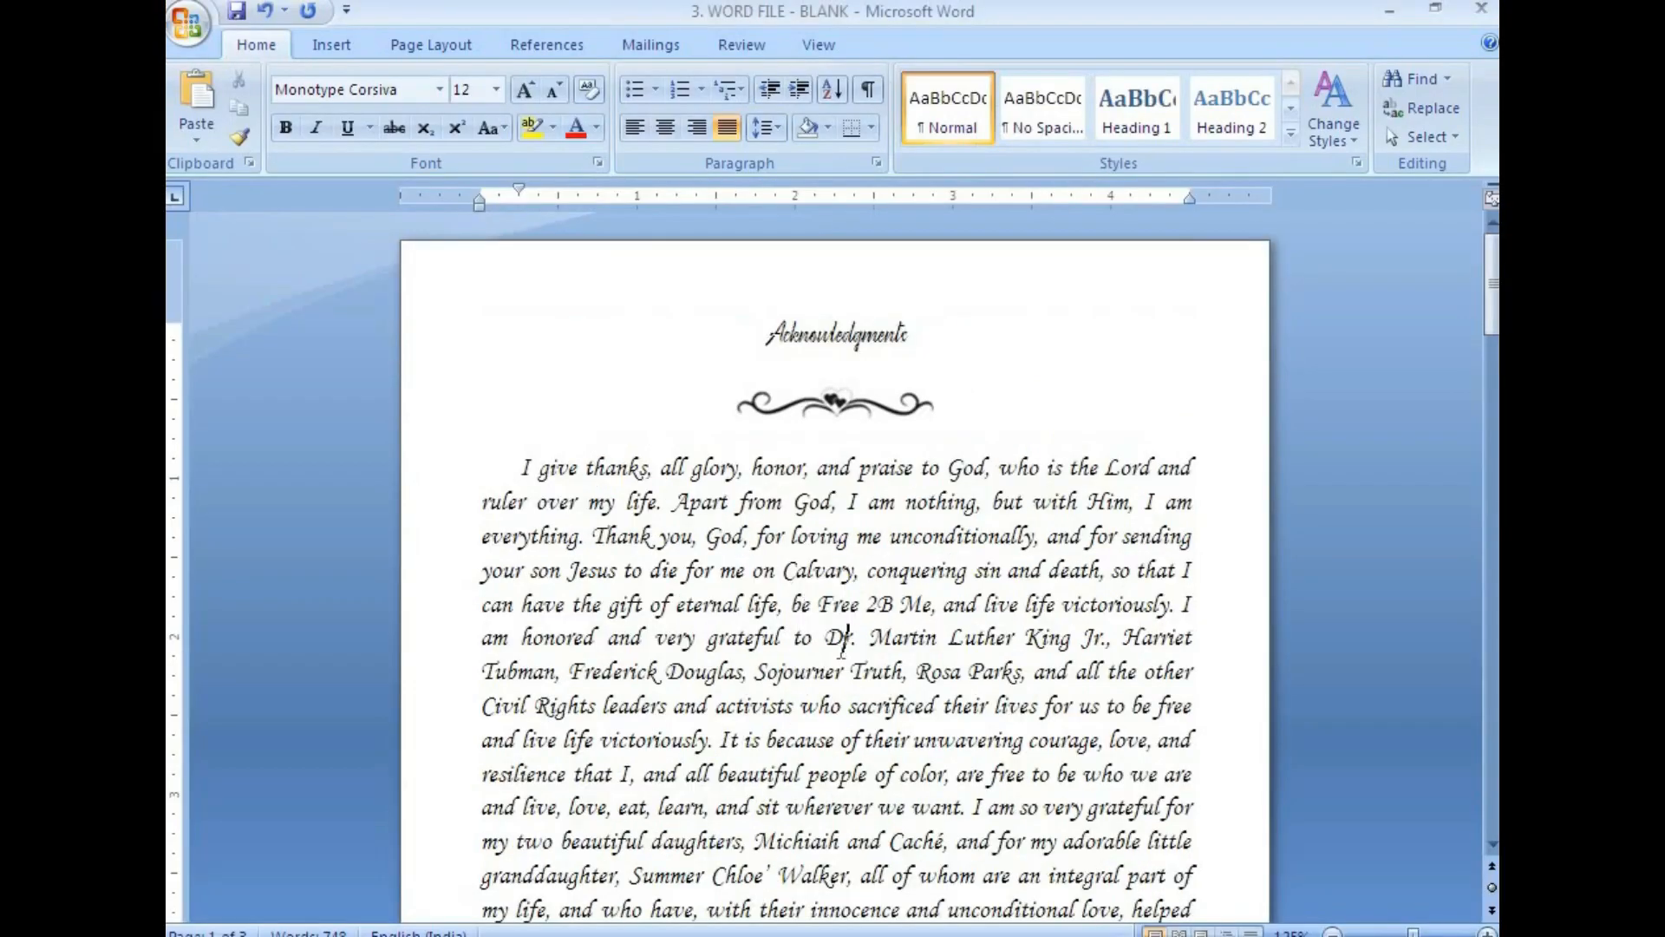
pyautogui.click(829, 340)
pyautogui.moveTo(767, 334); pyautogui.dragTo(919, 334)
pyautogui.click(496, 89)
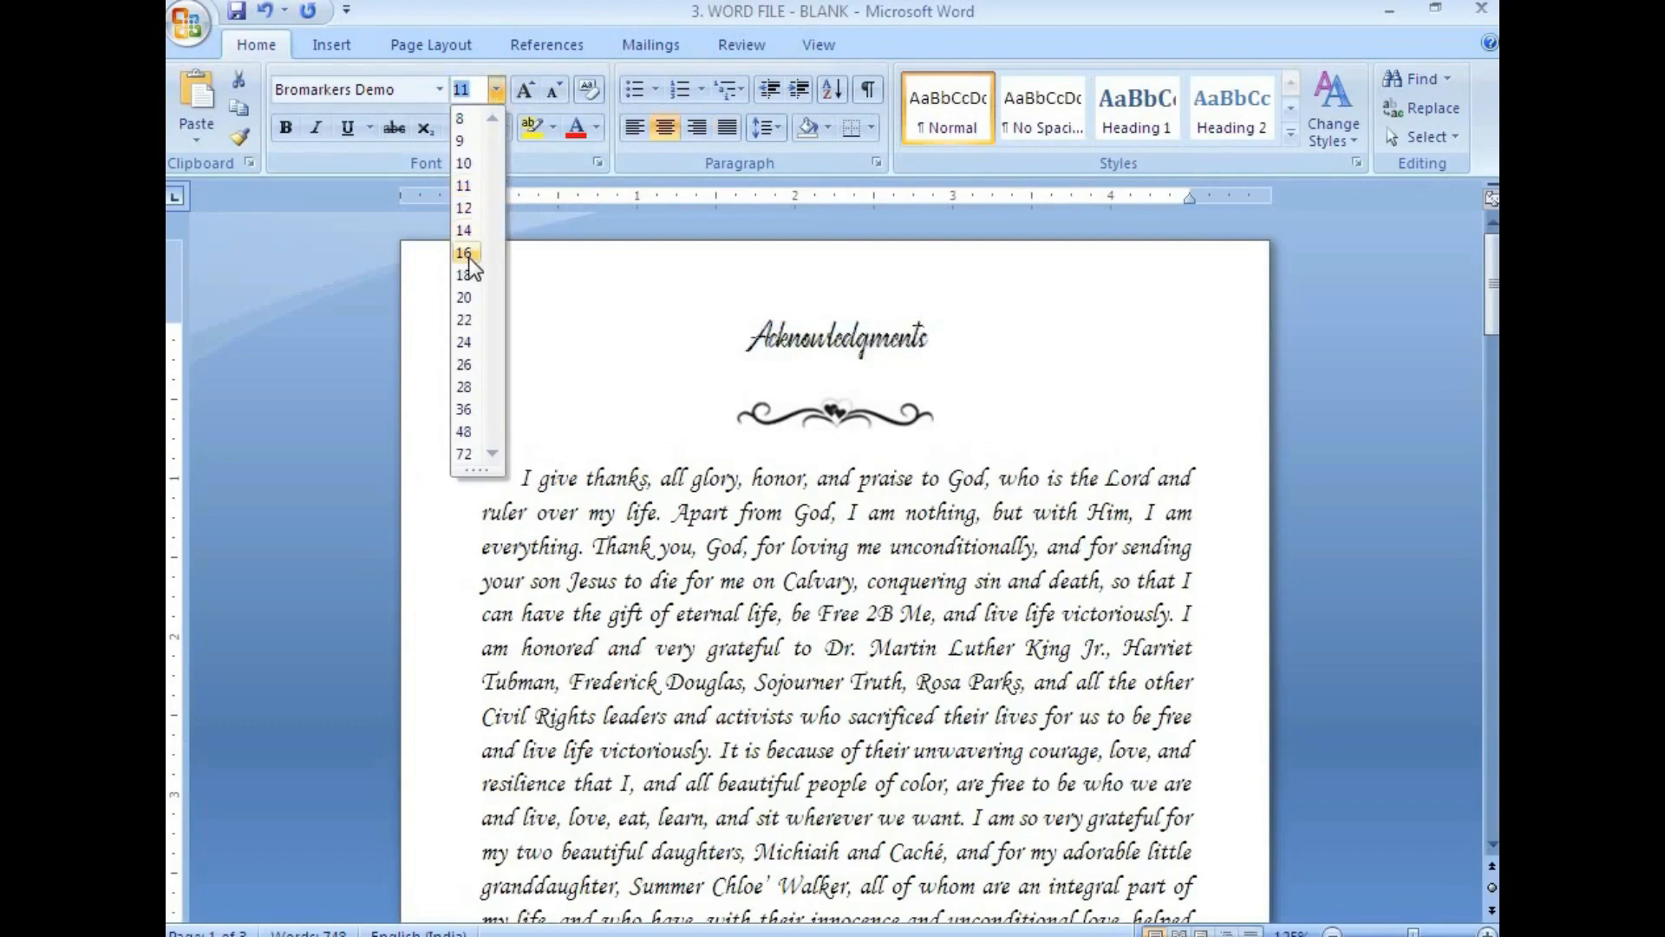
pyautogui.click(469, 259)
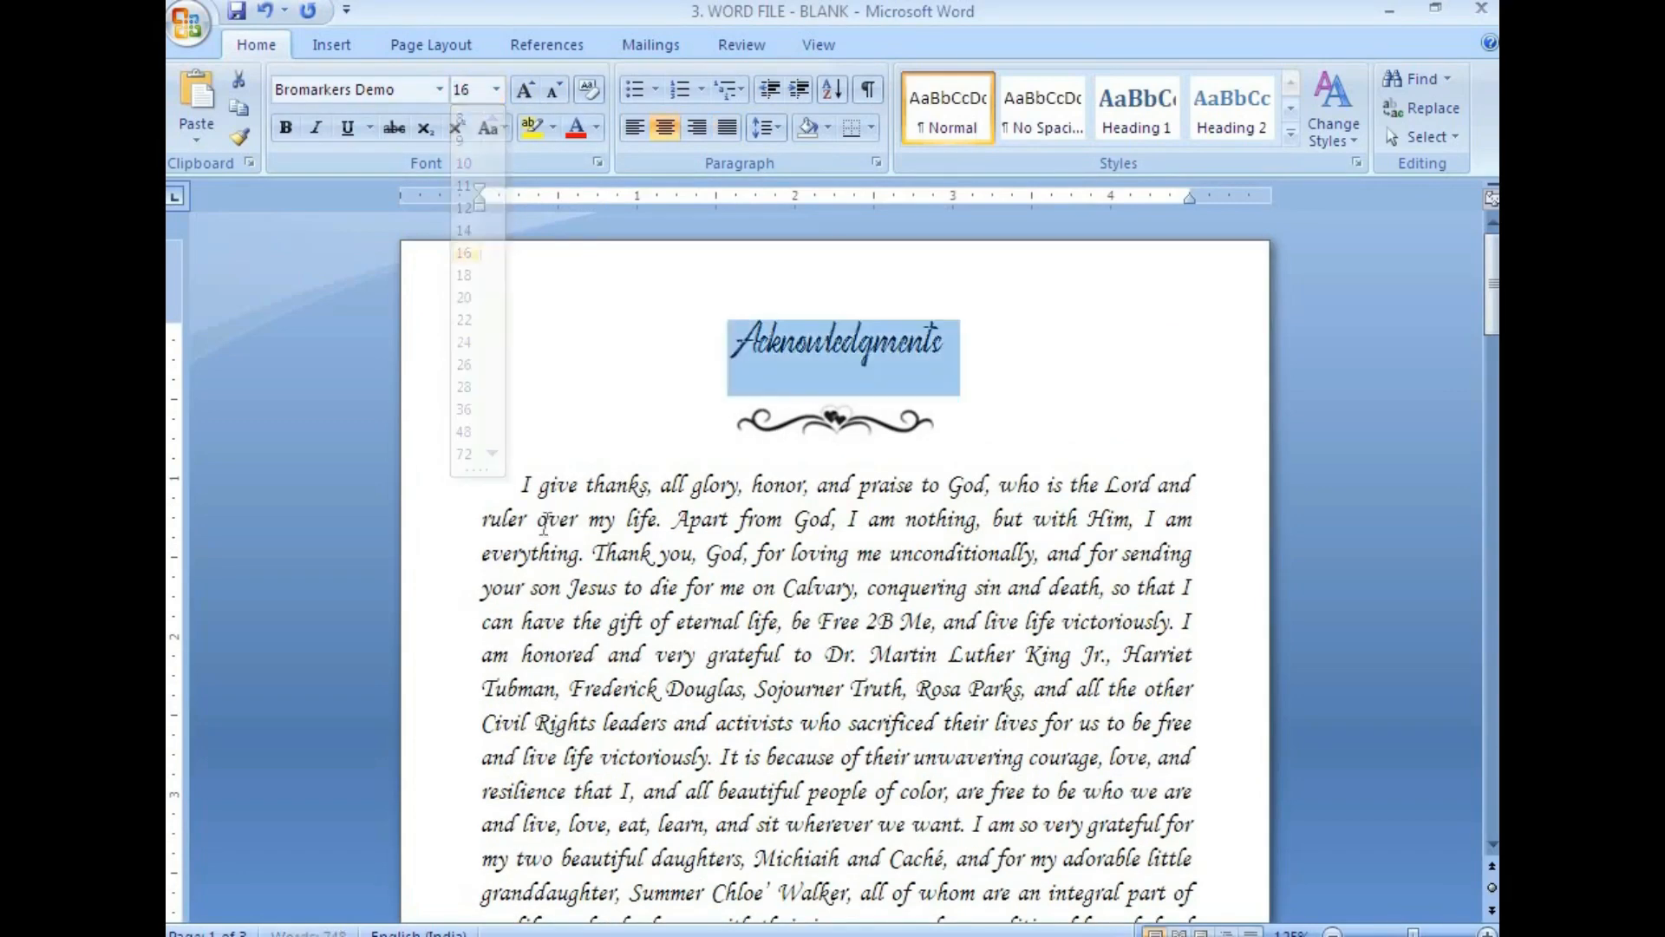
# Step: Compare the Acknowledgments heading with the PDF master file and set its font size in Word to 14
pyautogui.click(520, 935)
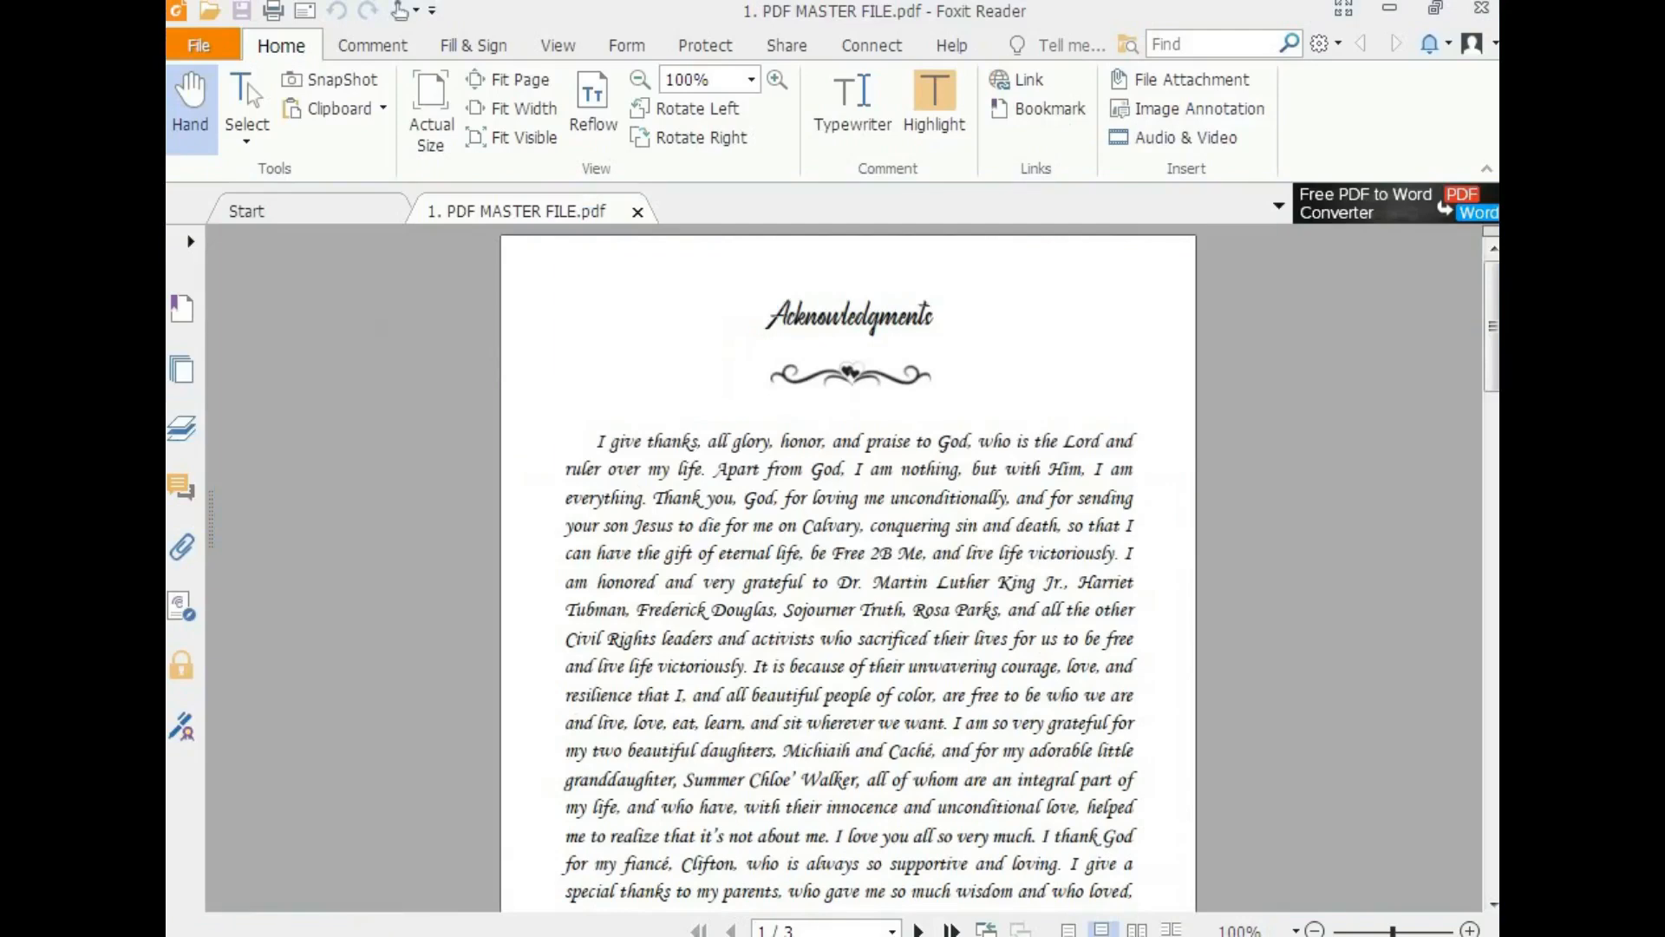
pyautogui.click(555, 935)
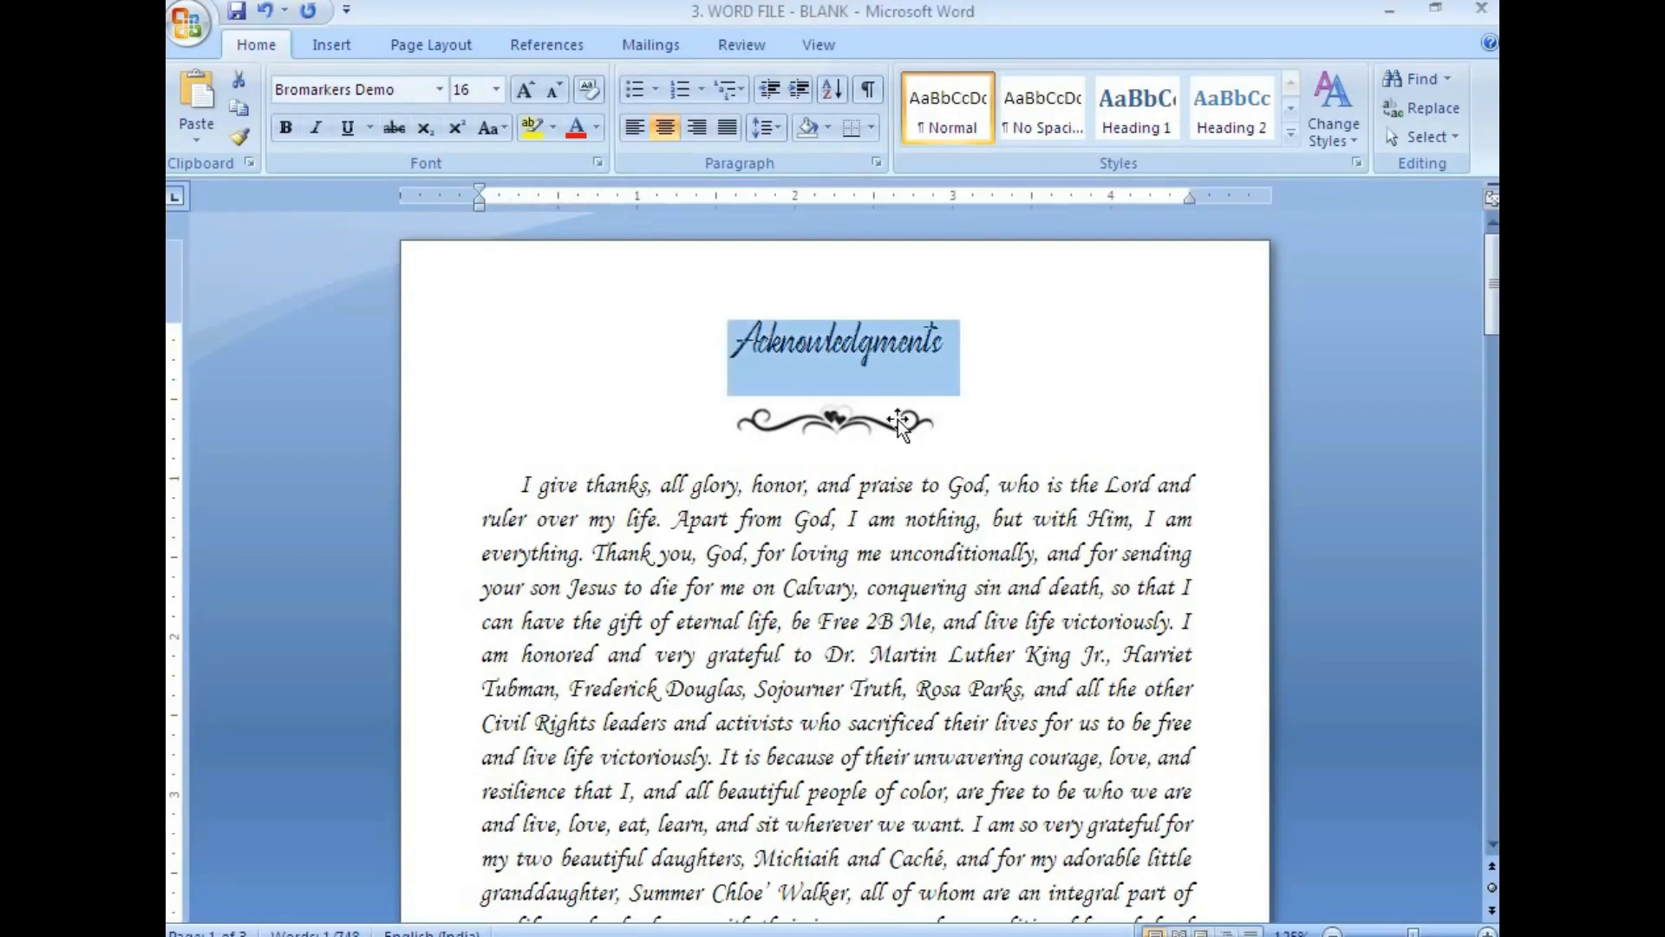
pyautogui.click(538, 935)
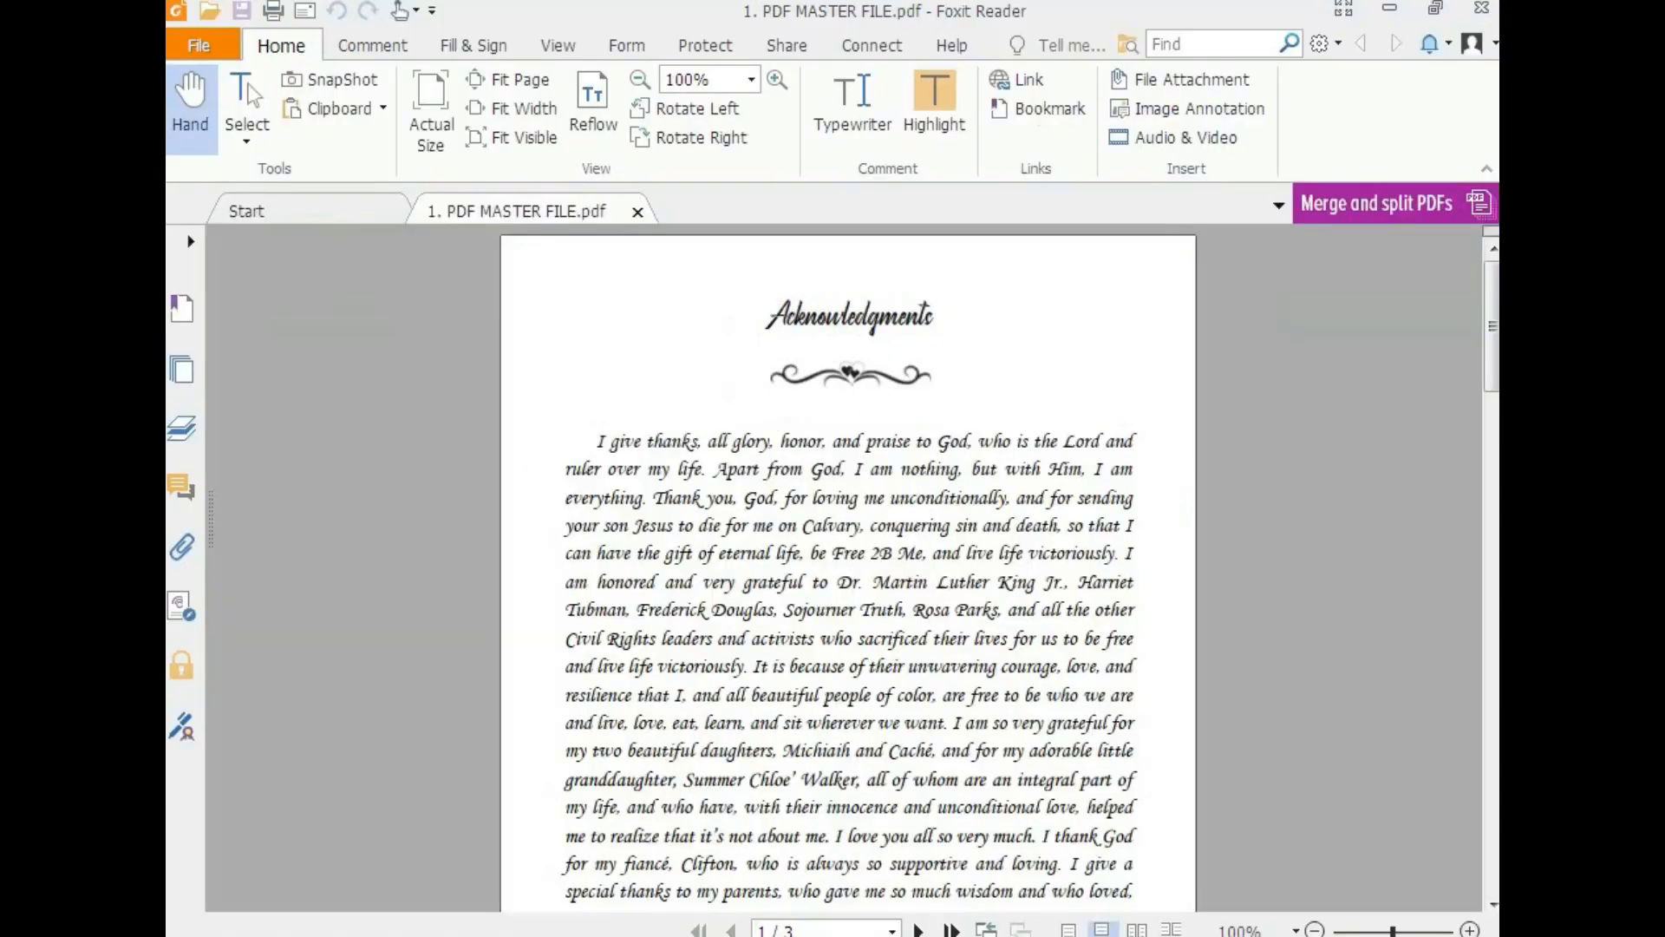
pyautogui.click(538, 935)
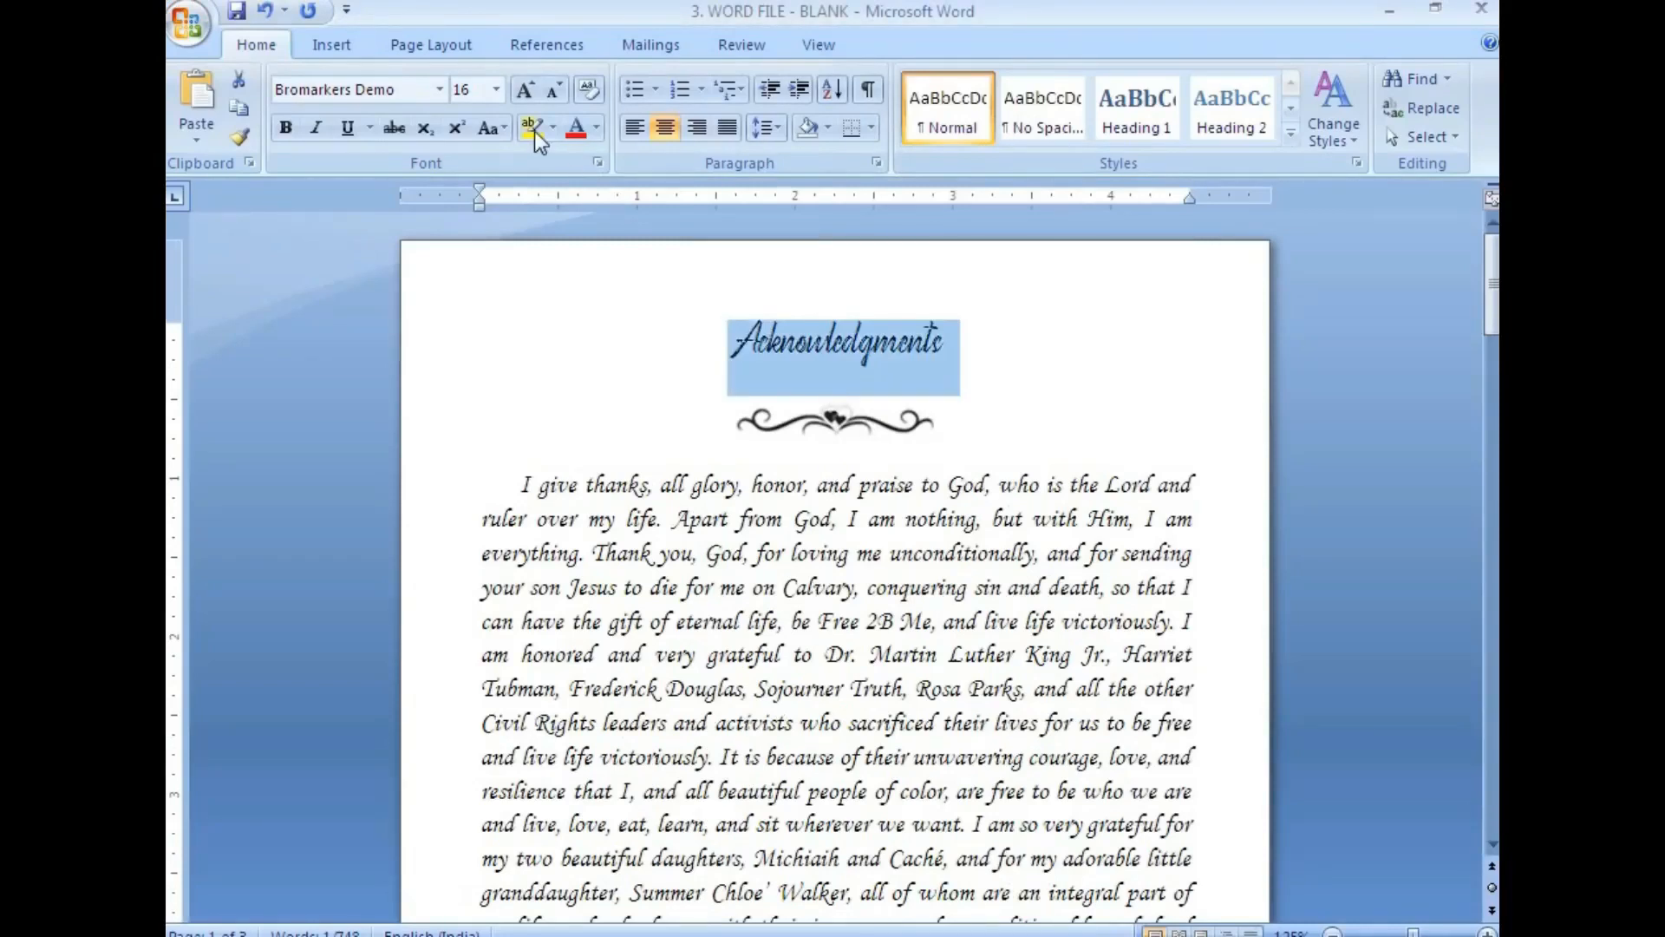
pyautogui.click(496, 89)
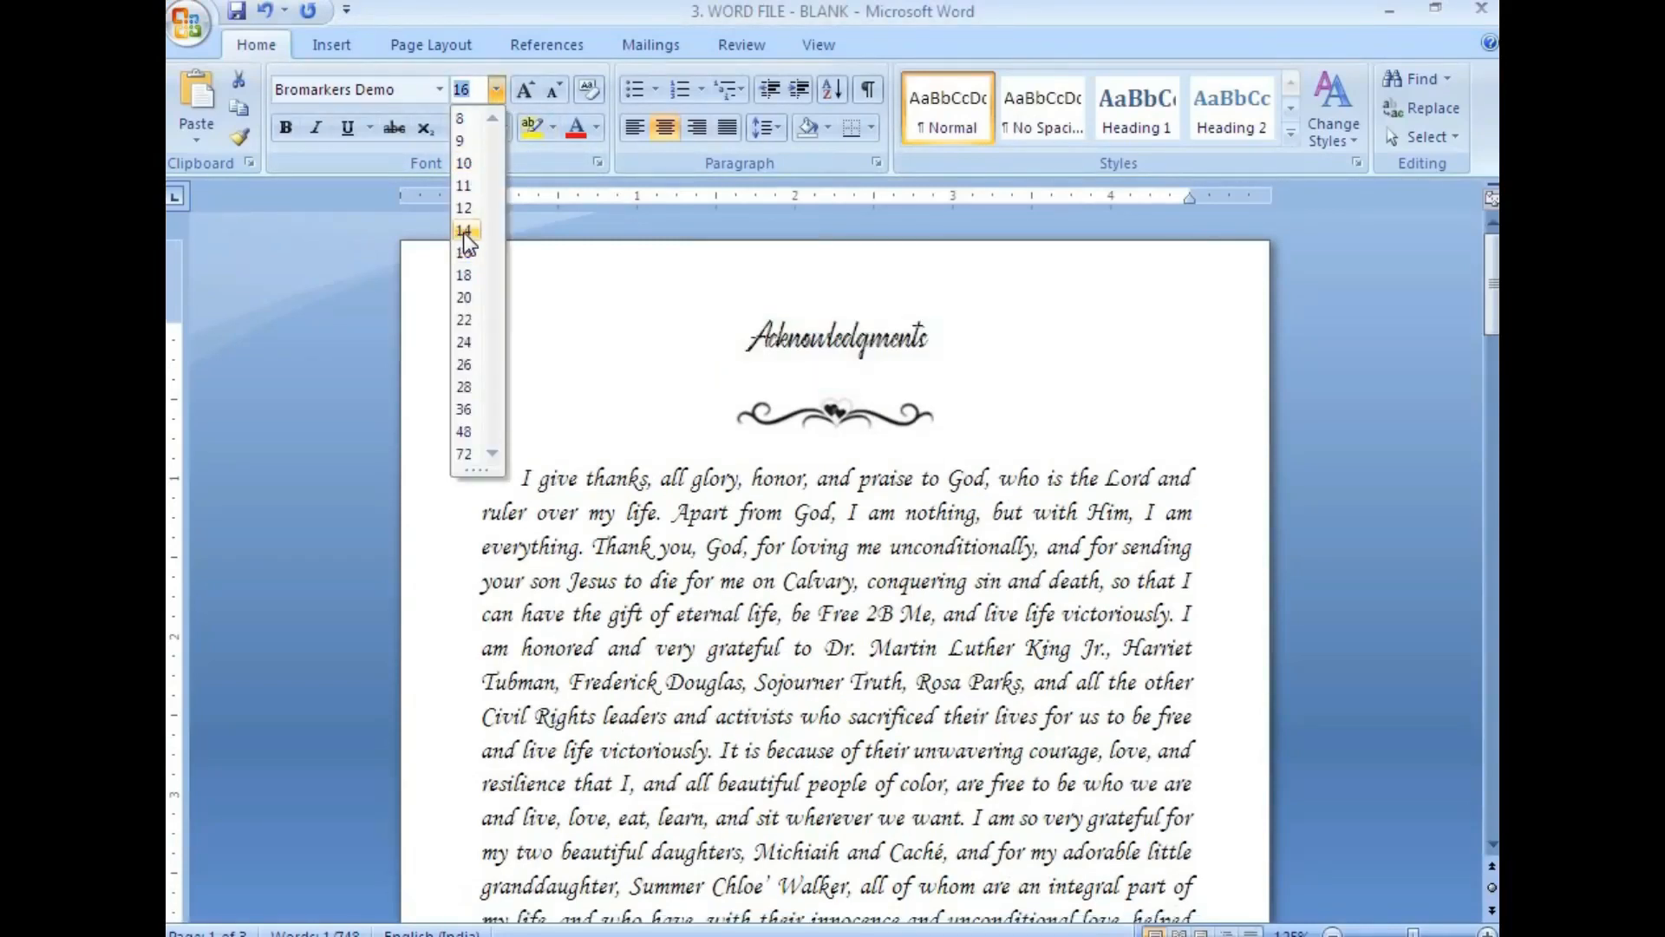
pyautogui.click(465, 230)
pyautogui.click(895, 648)
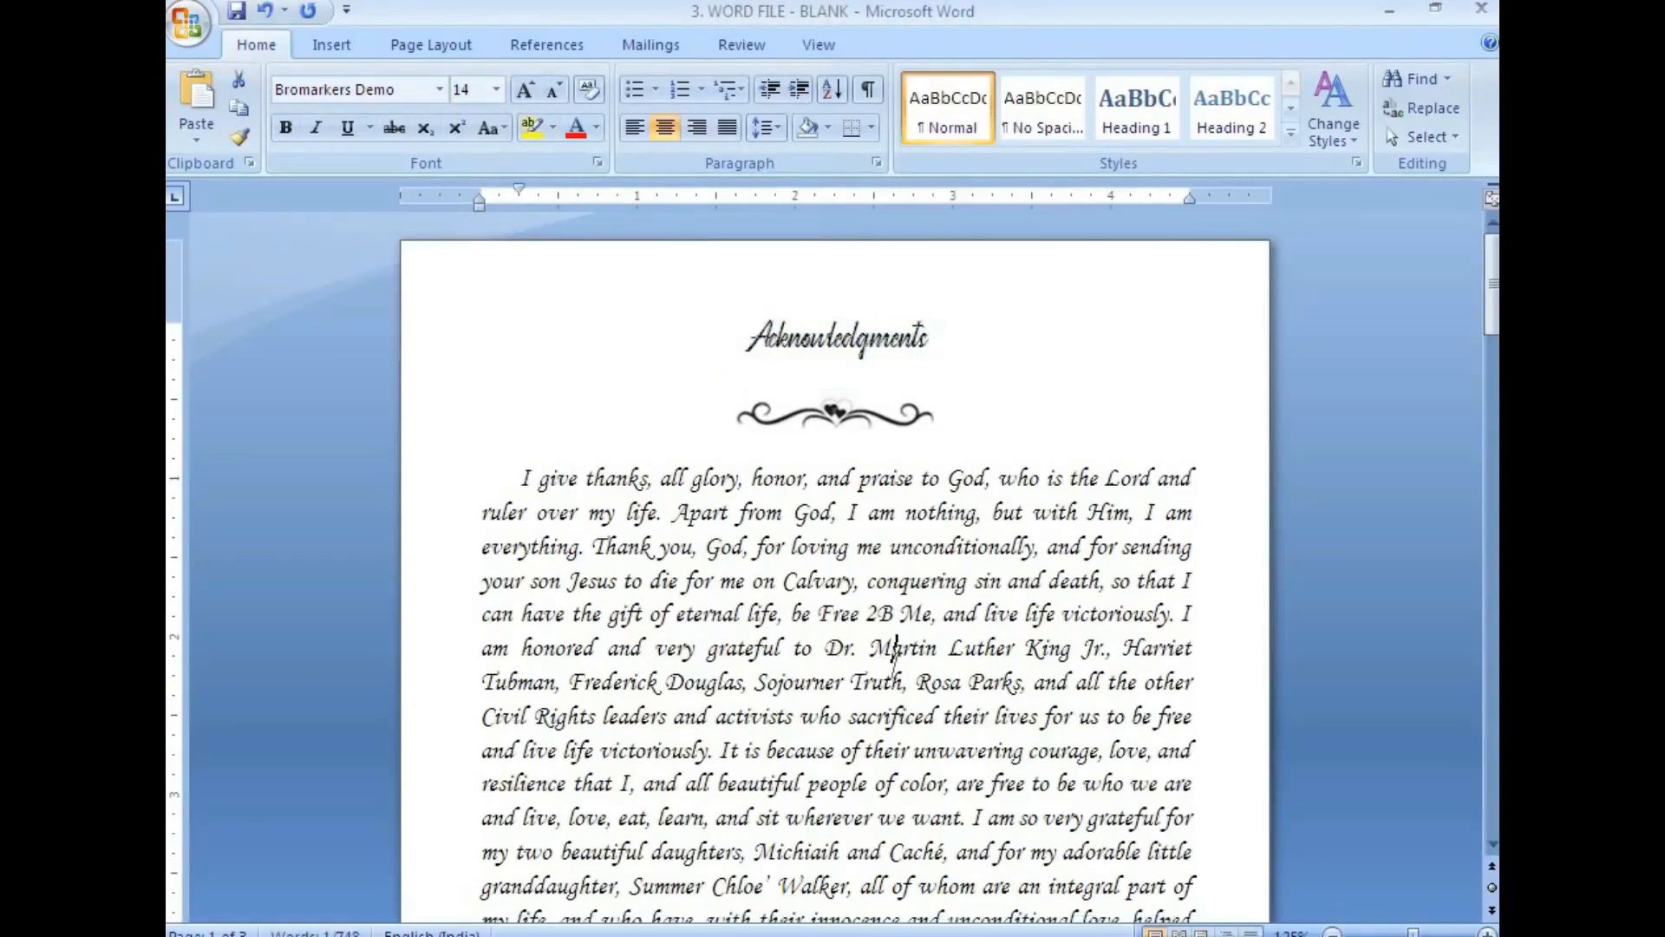
# Step: Check the Acknowledgments page and its heading's font size, and set the "Chapter 1" and "Introduction" heading lines to size 14
pyautogui.scroll(-5, 905, 642)
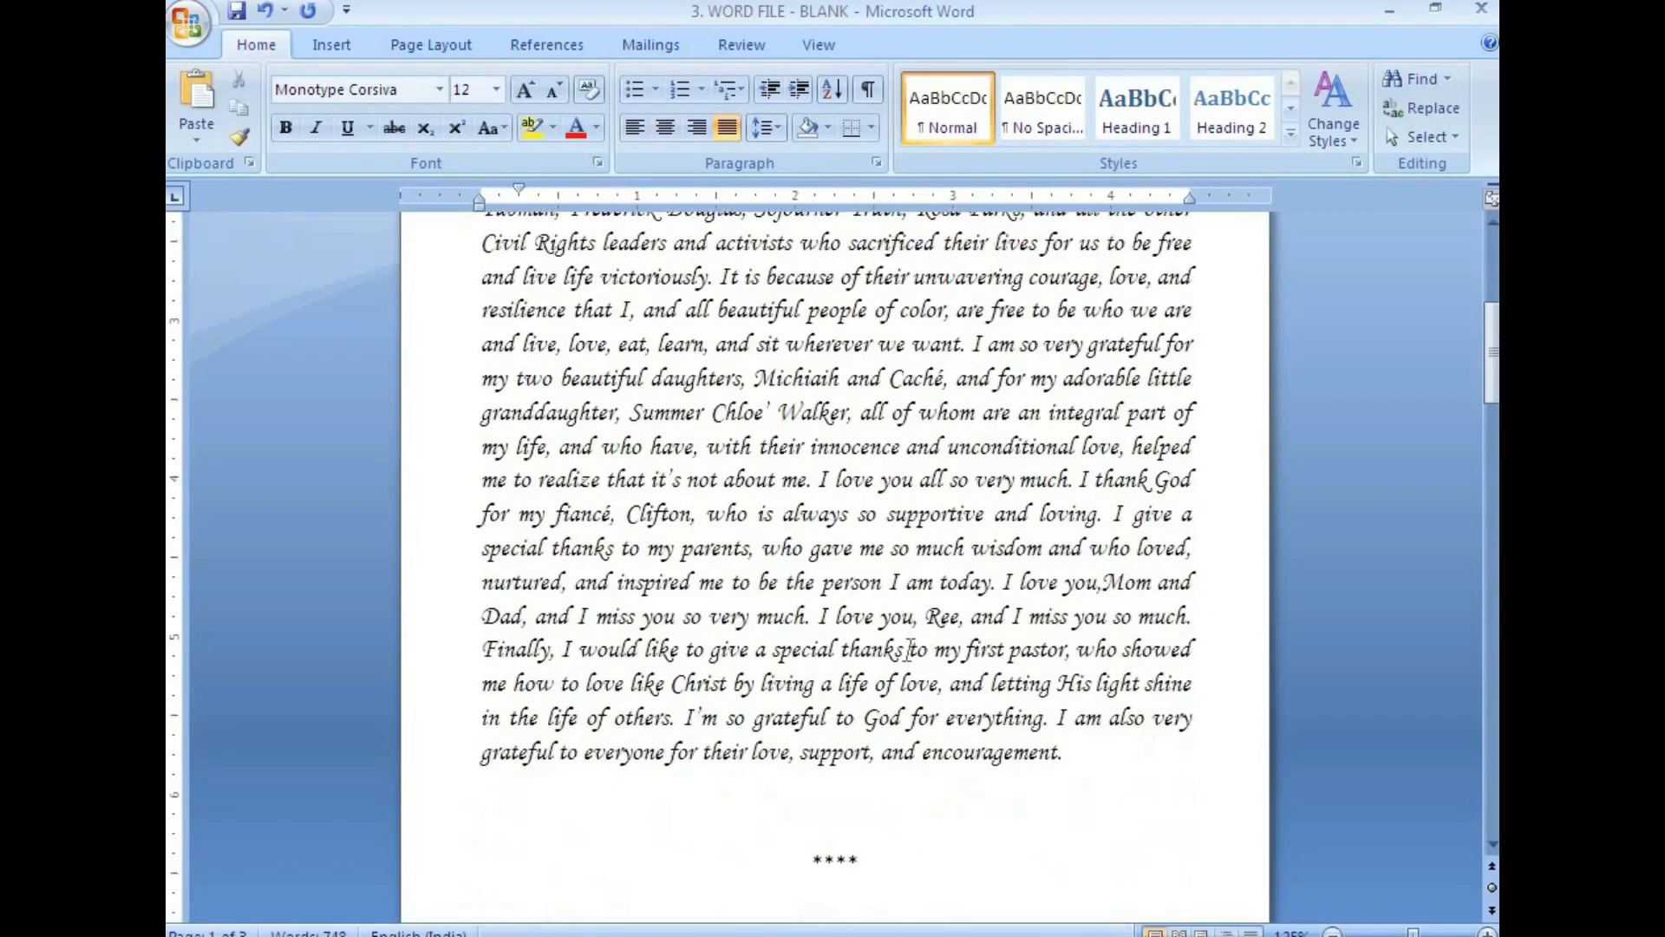
pyautogui.scroll(5, 906, 650)
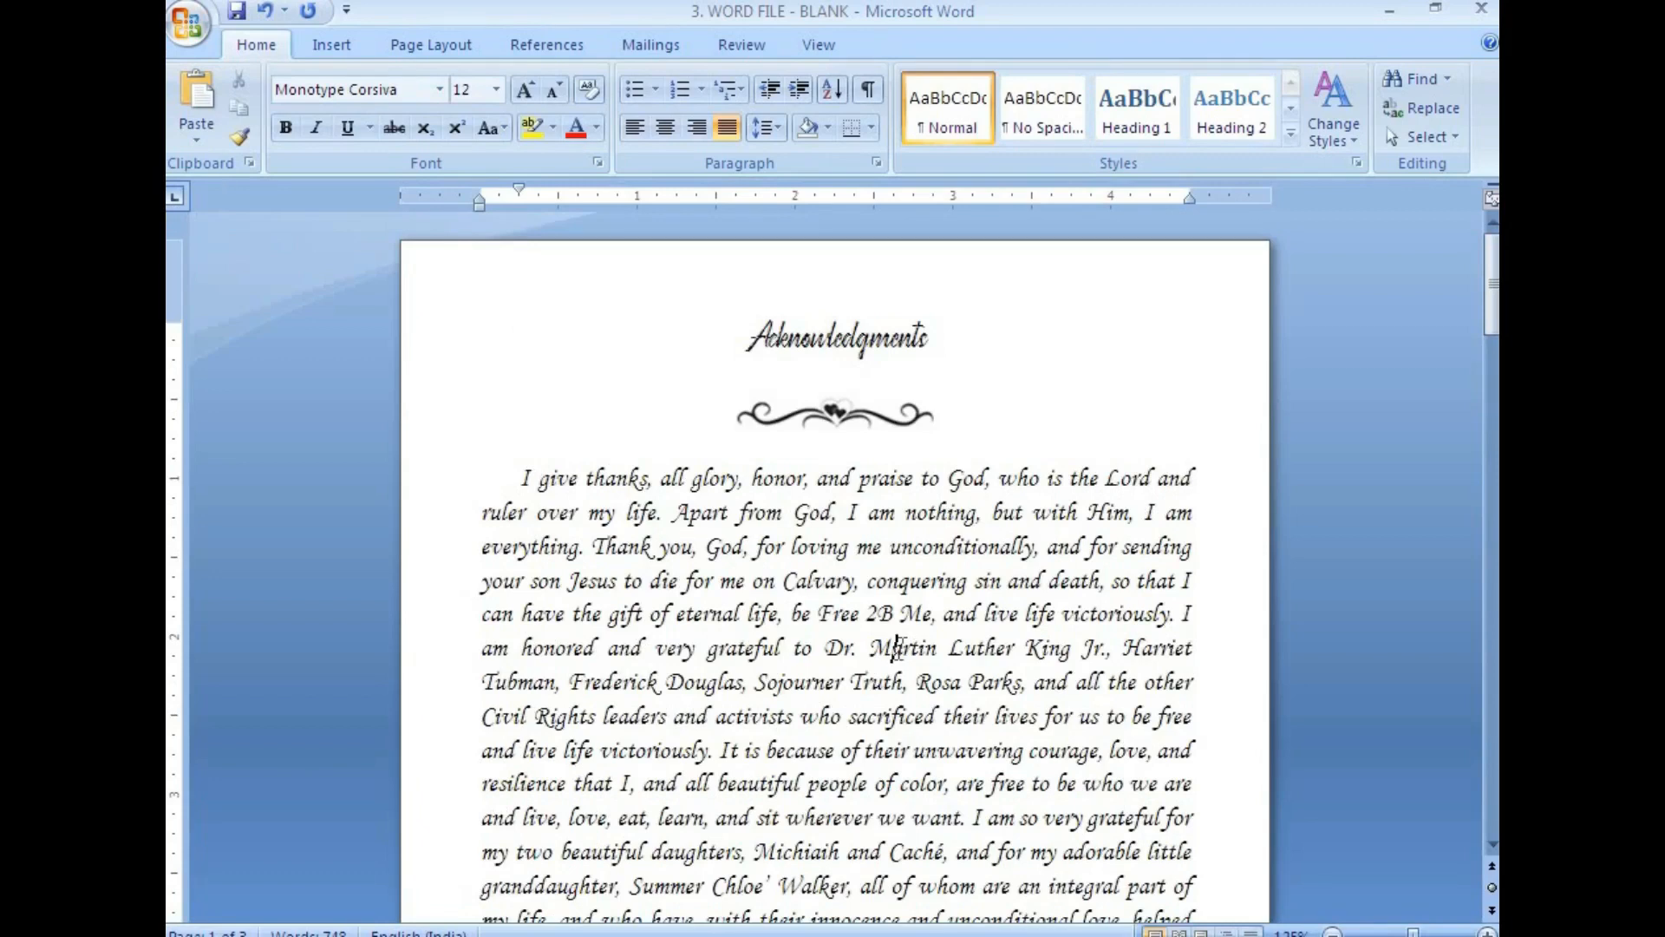
pyautogui.scroll(-4, 900, 622)
pyautogui.scroll(4, 897, 607)
pyautogui.click(816, 345)
pyautogui.scroll(-7, 928, 674)
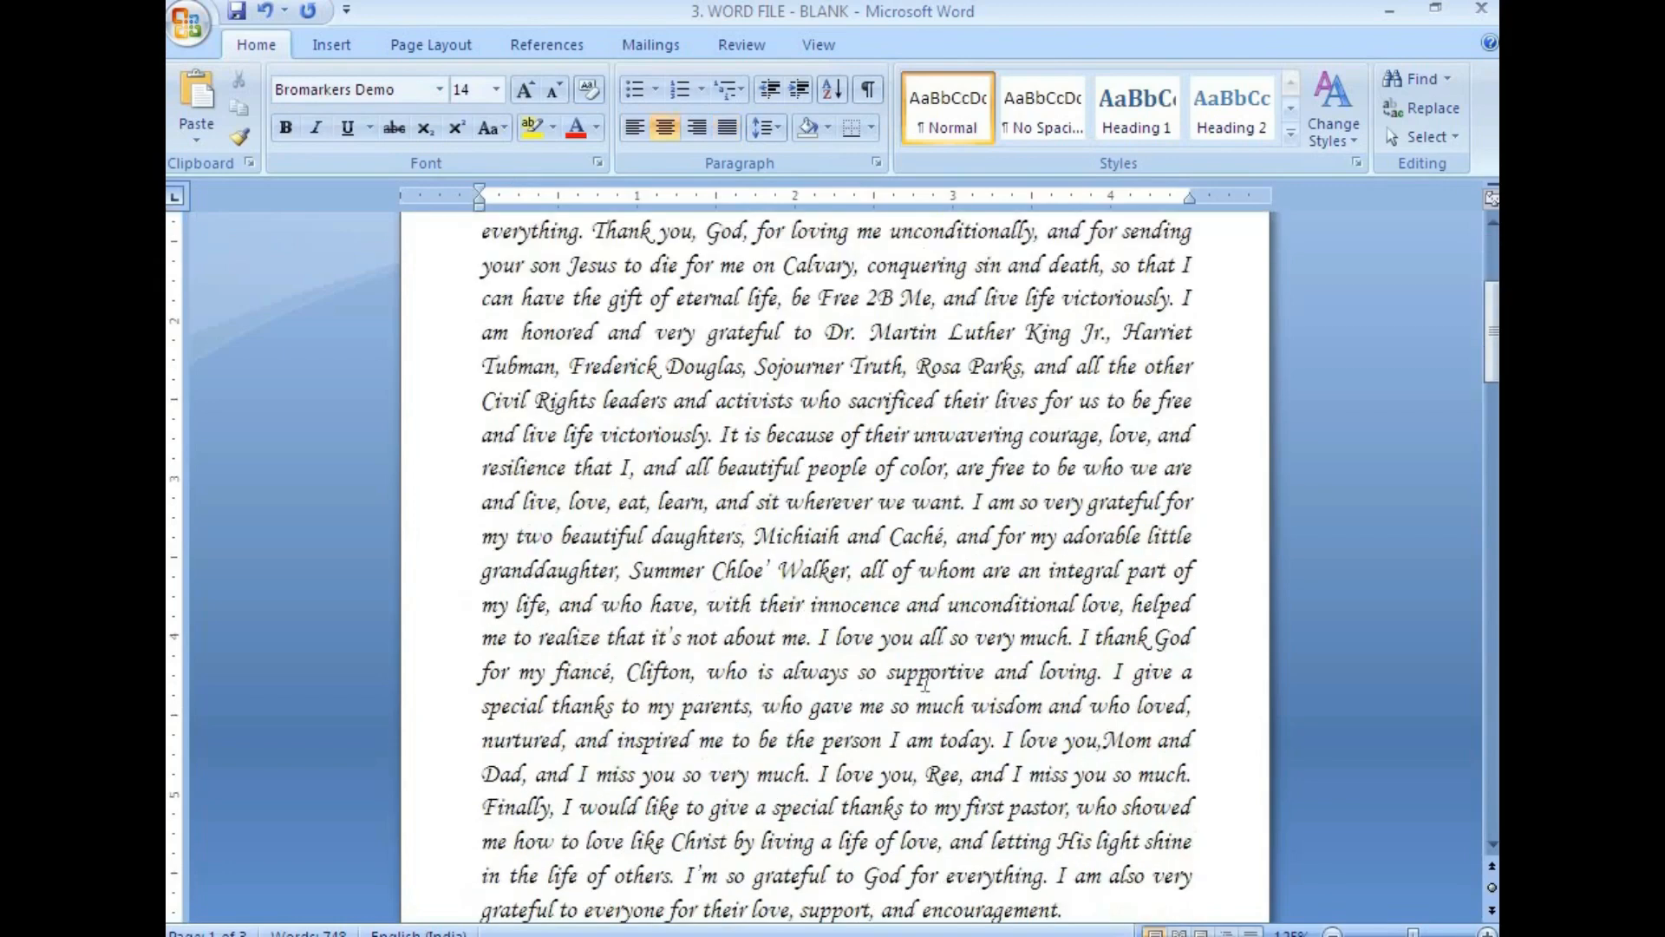
pyautogui.scroll(-5, 927, 677)
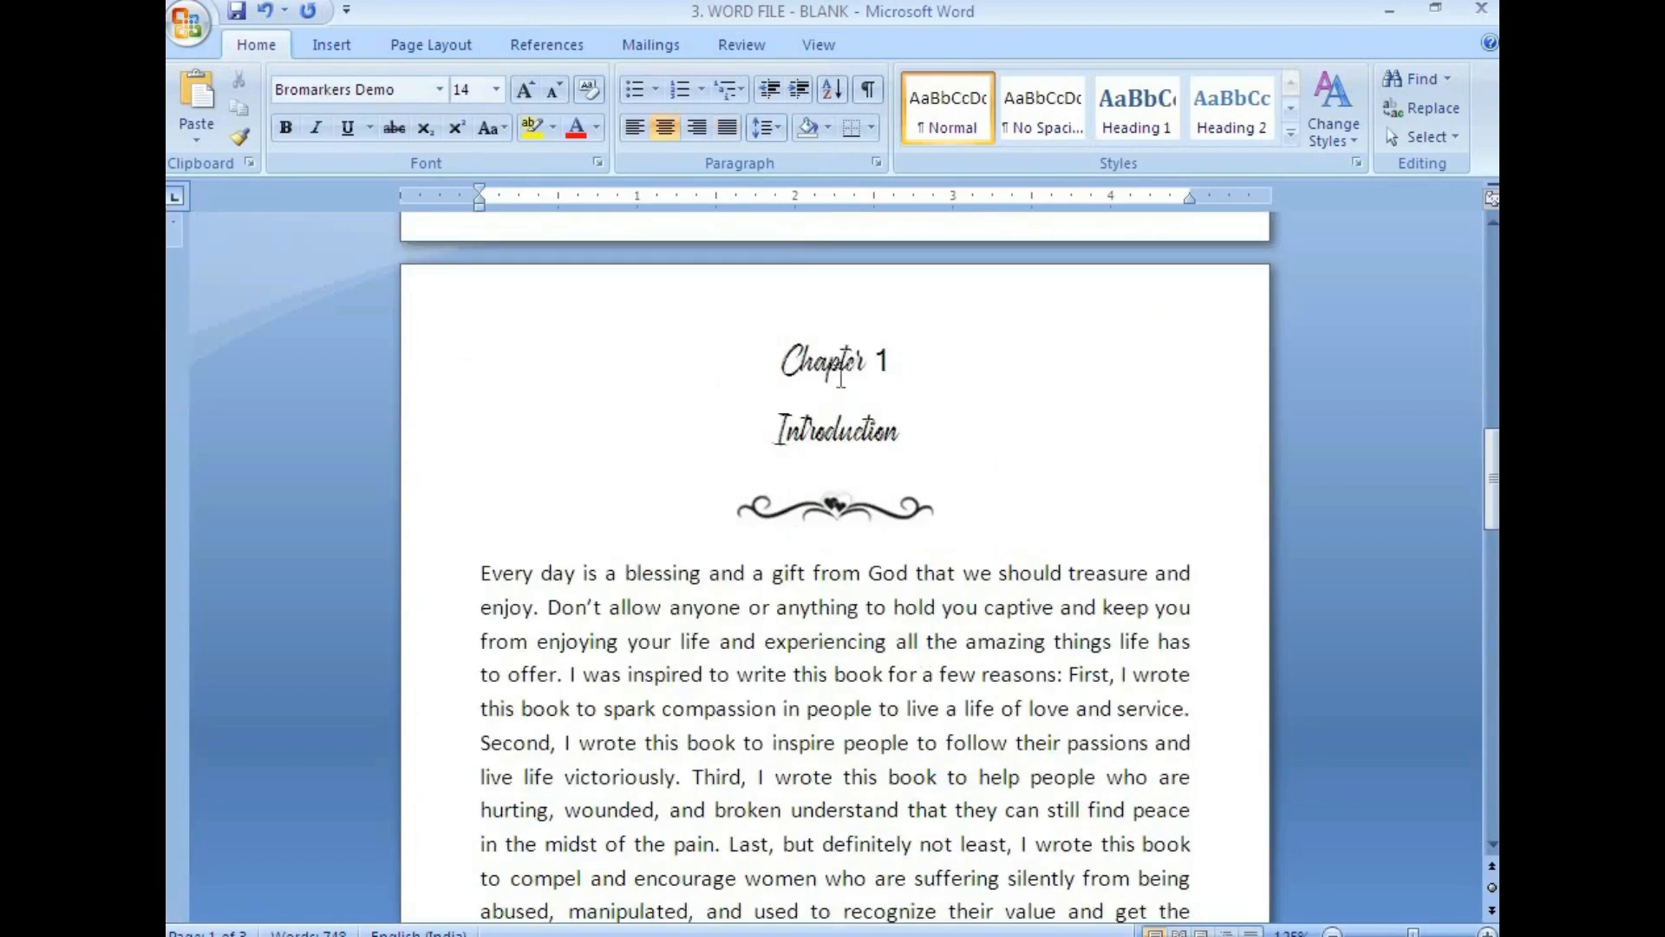
pyautogui.moveTo(781, 351); pyautogui.dragTo(902, 460)
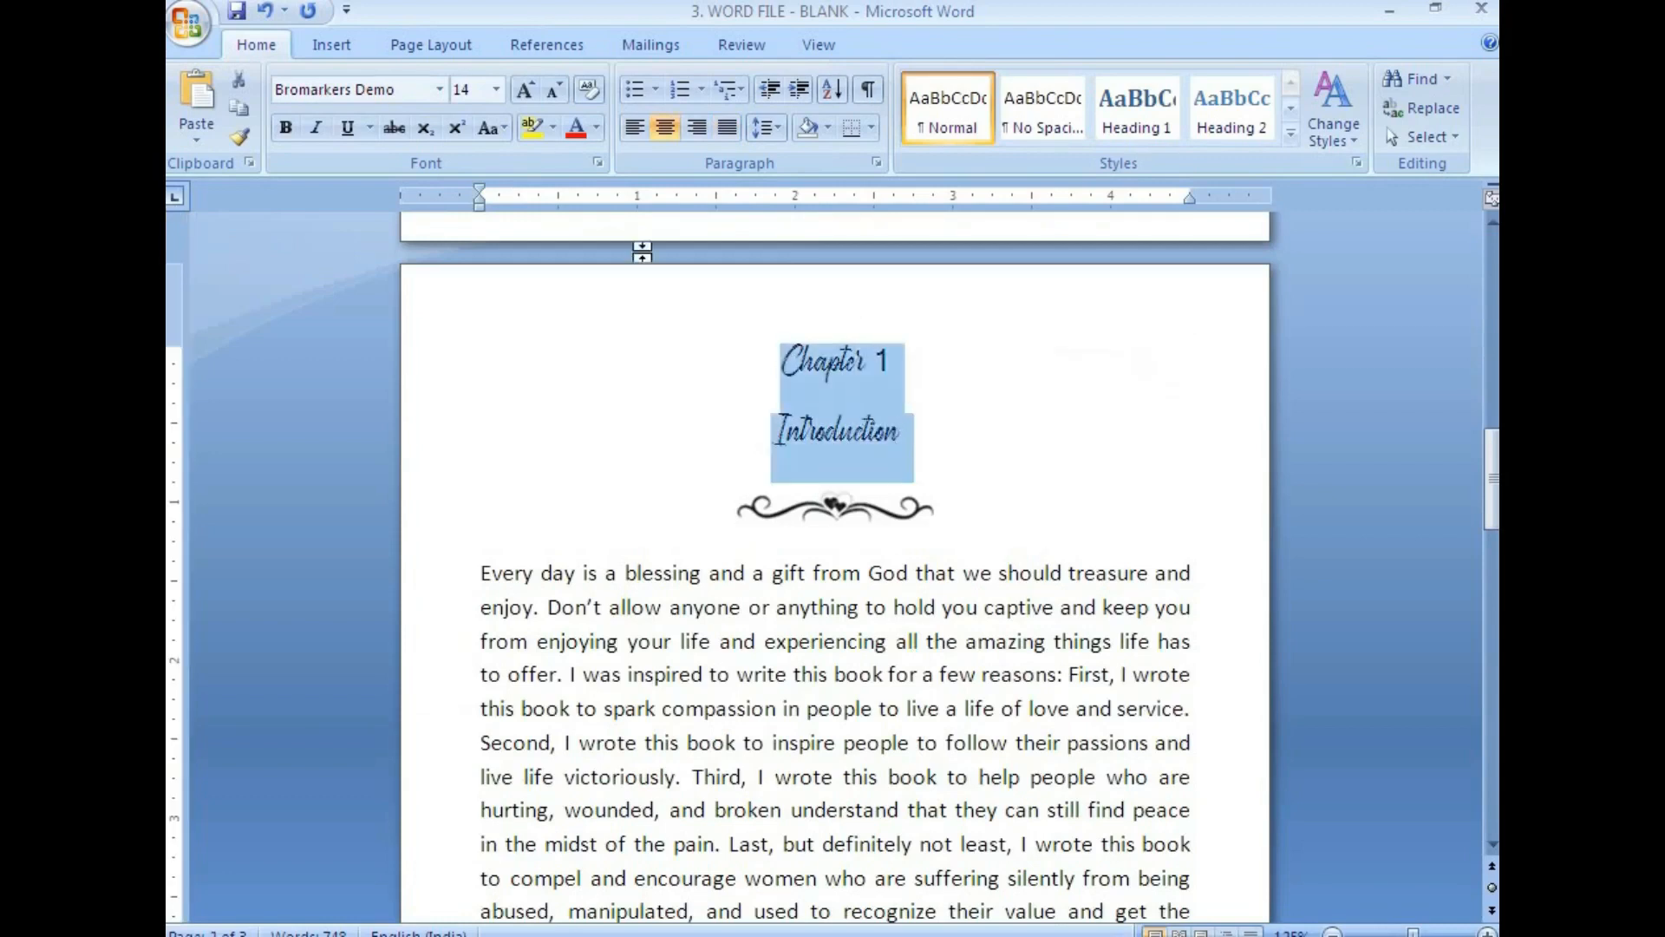
pyautogui.click(496, 89)
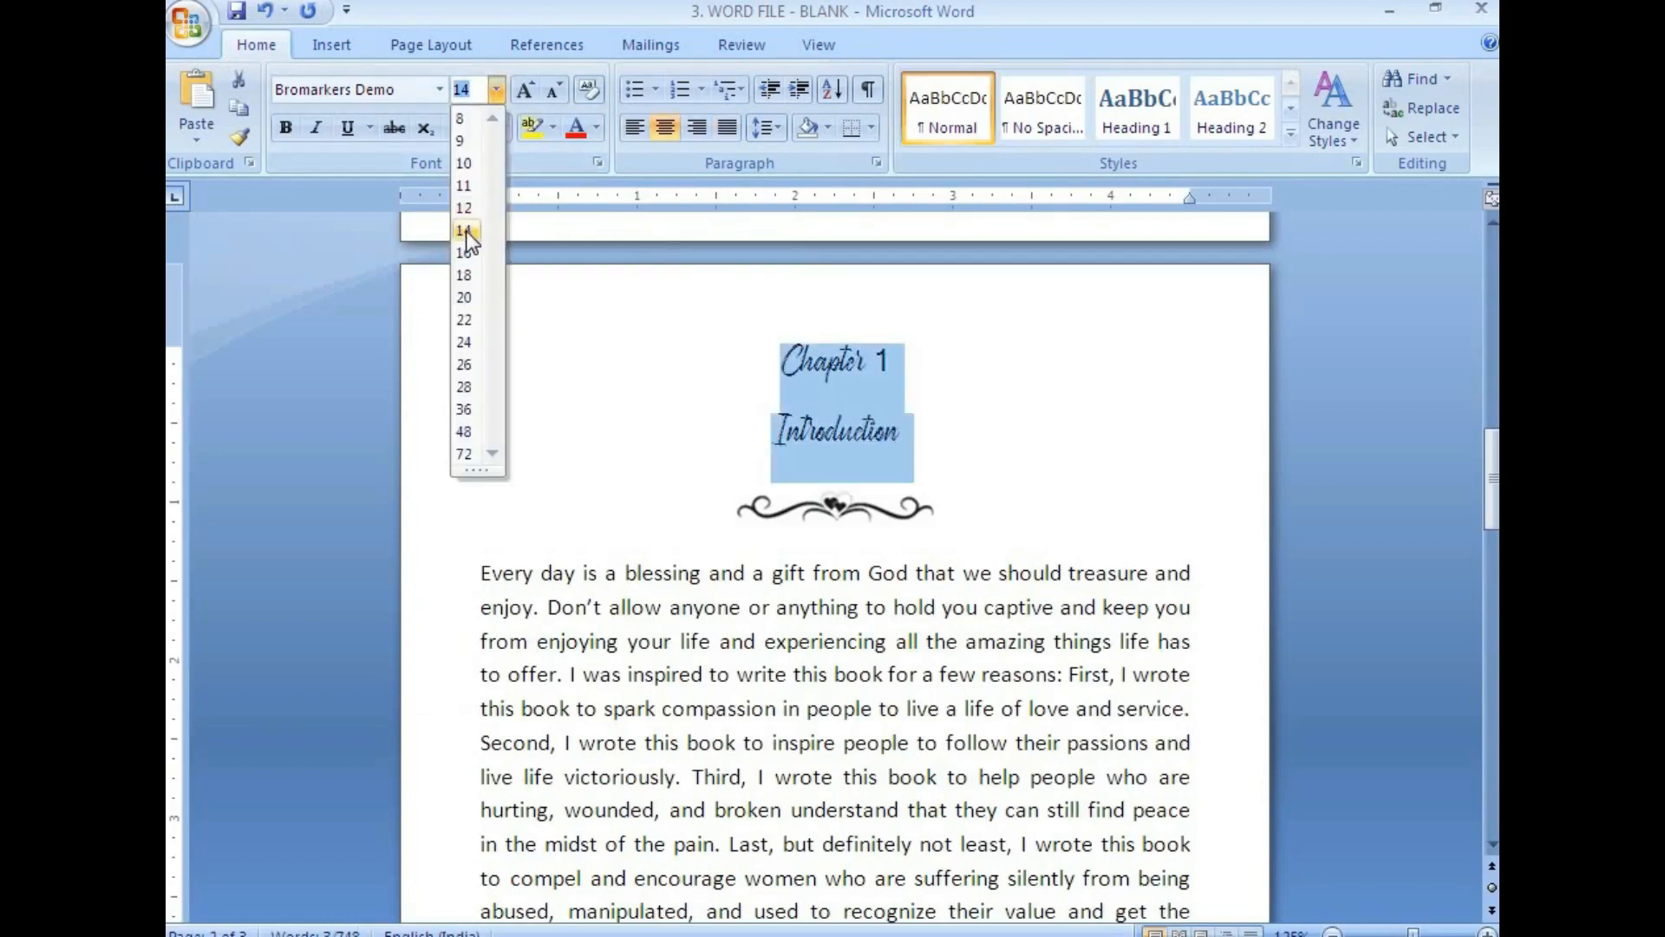
pyautogui.click(466, 230)
pyautogui.click(832, 668)
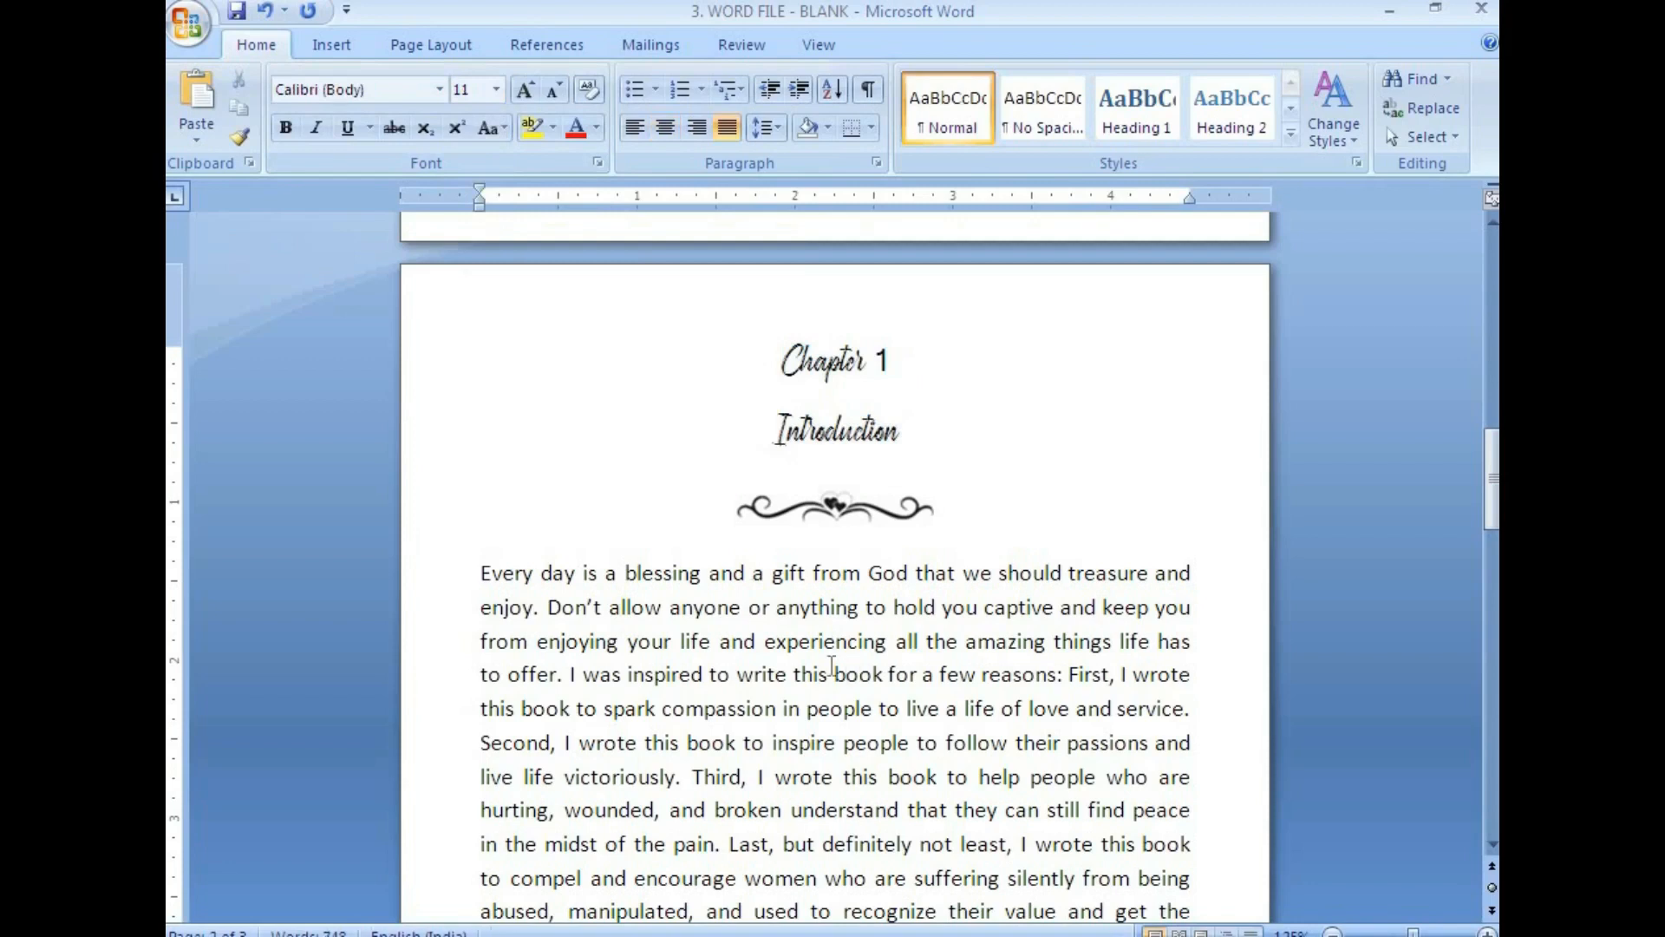
# Step: Indent the first line of the opening Introduction paragraph, "Every day is a blessing", by about 0.25 inch
pyautogui.click(477, 570)
pyautogui.press('Tab')
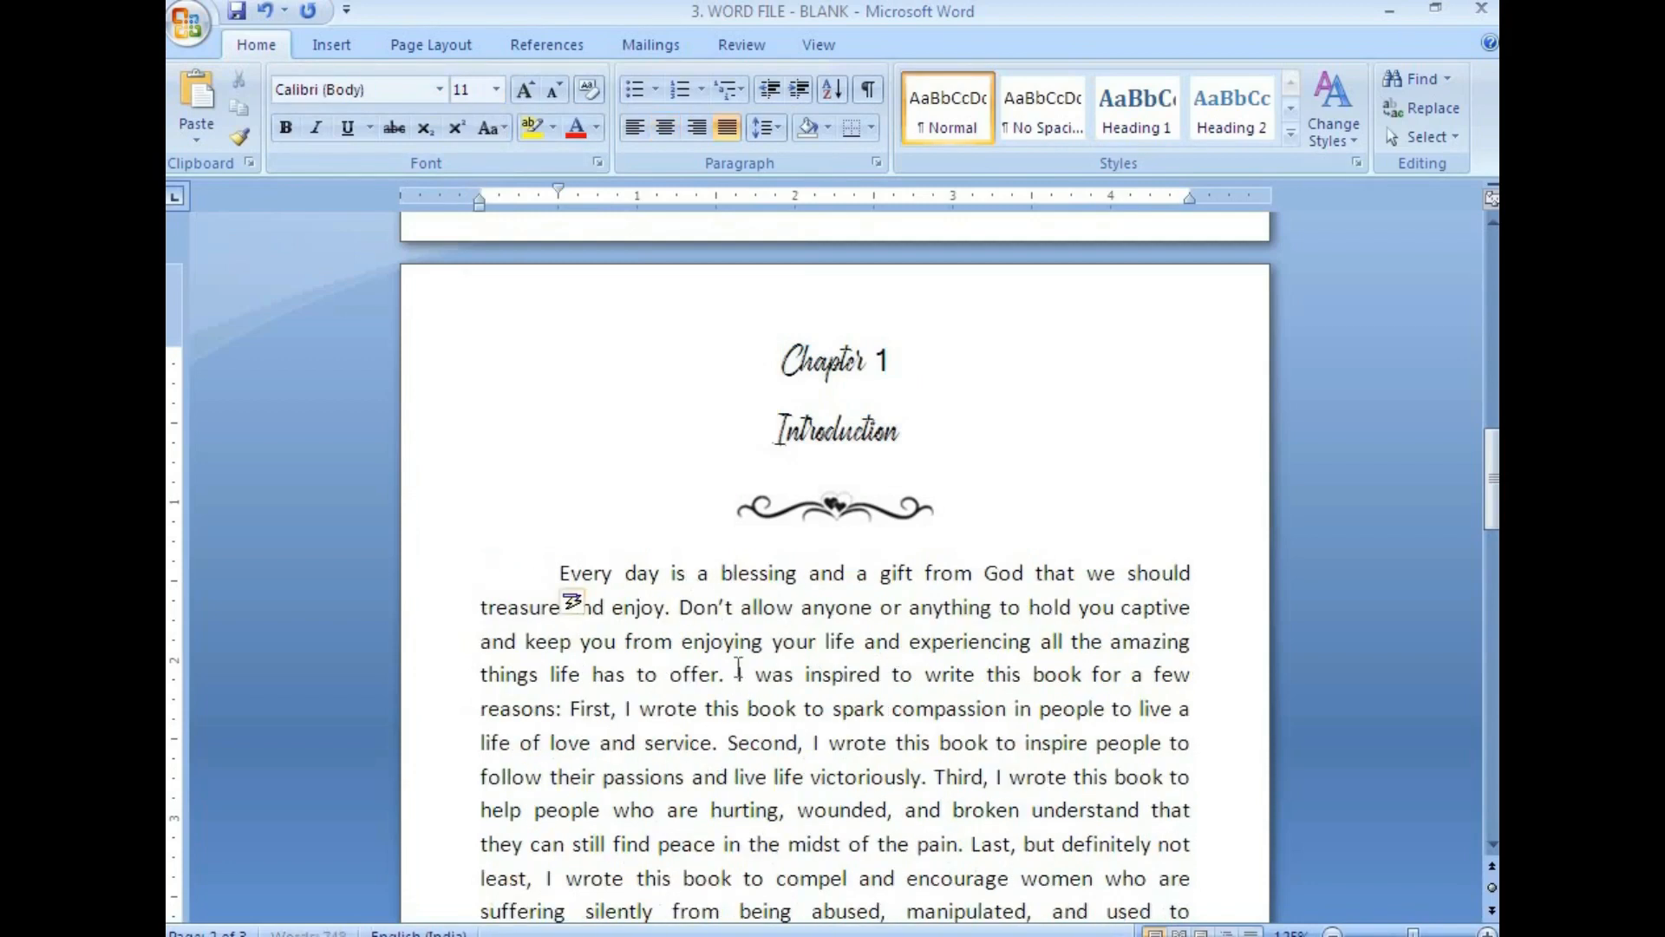
pyautogui.moveTo(558, 186); pyautogui.dragTo(517, 189)
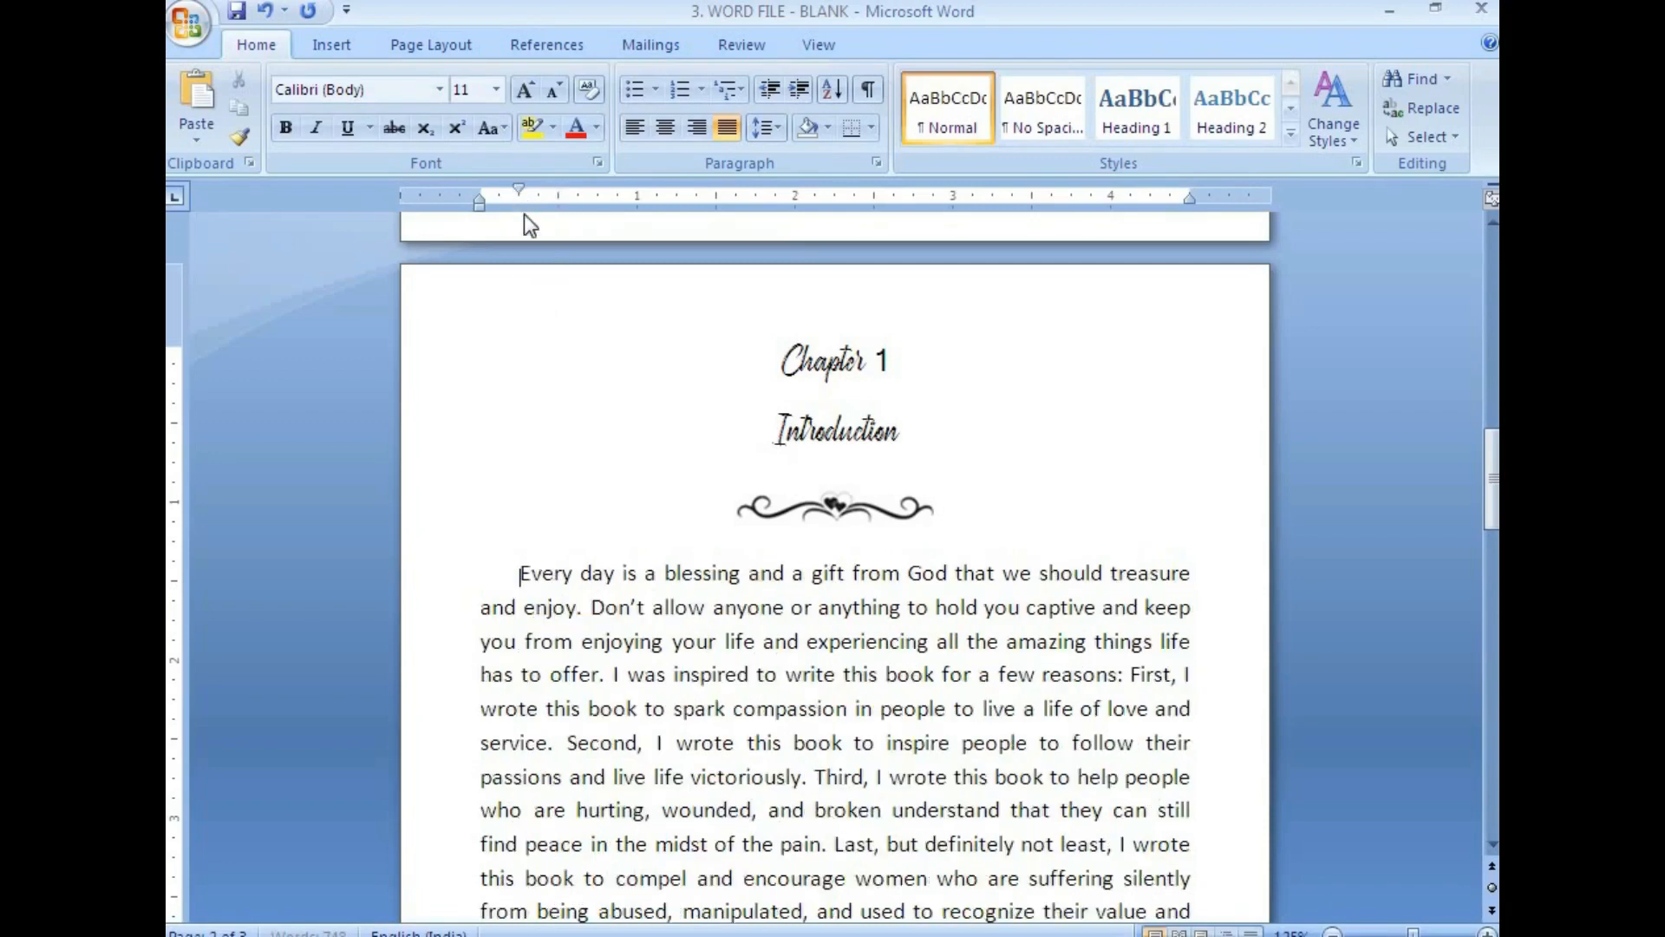
# Step: Indent the first lines of the remaining three Introduction paragraphs by about 0.25 inch and save the document
pyautogui.scroll(-4, 549, 601)
pyautogui.click(479, 607)
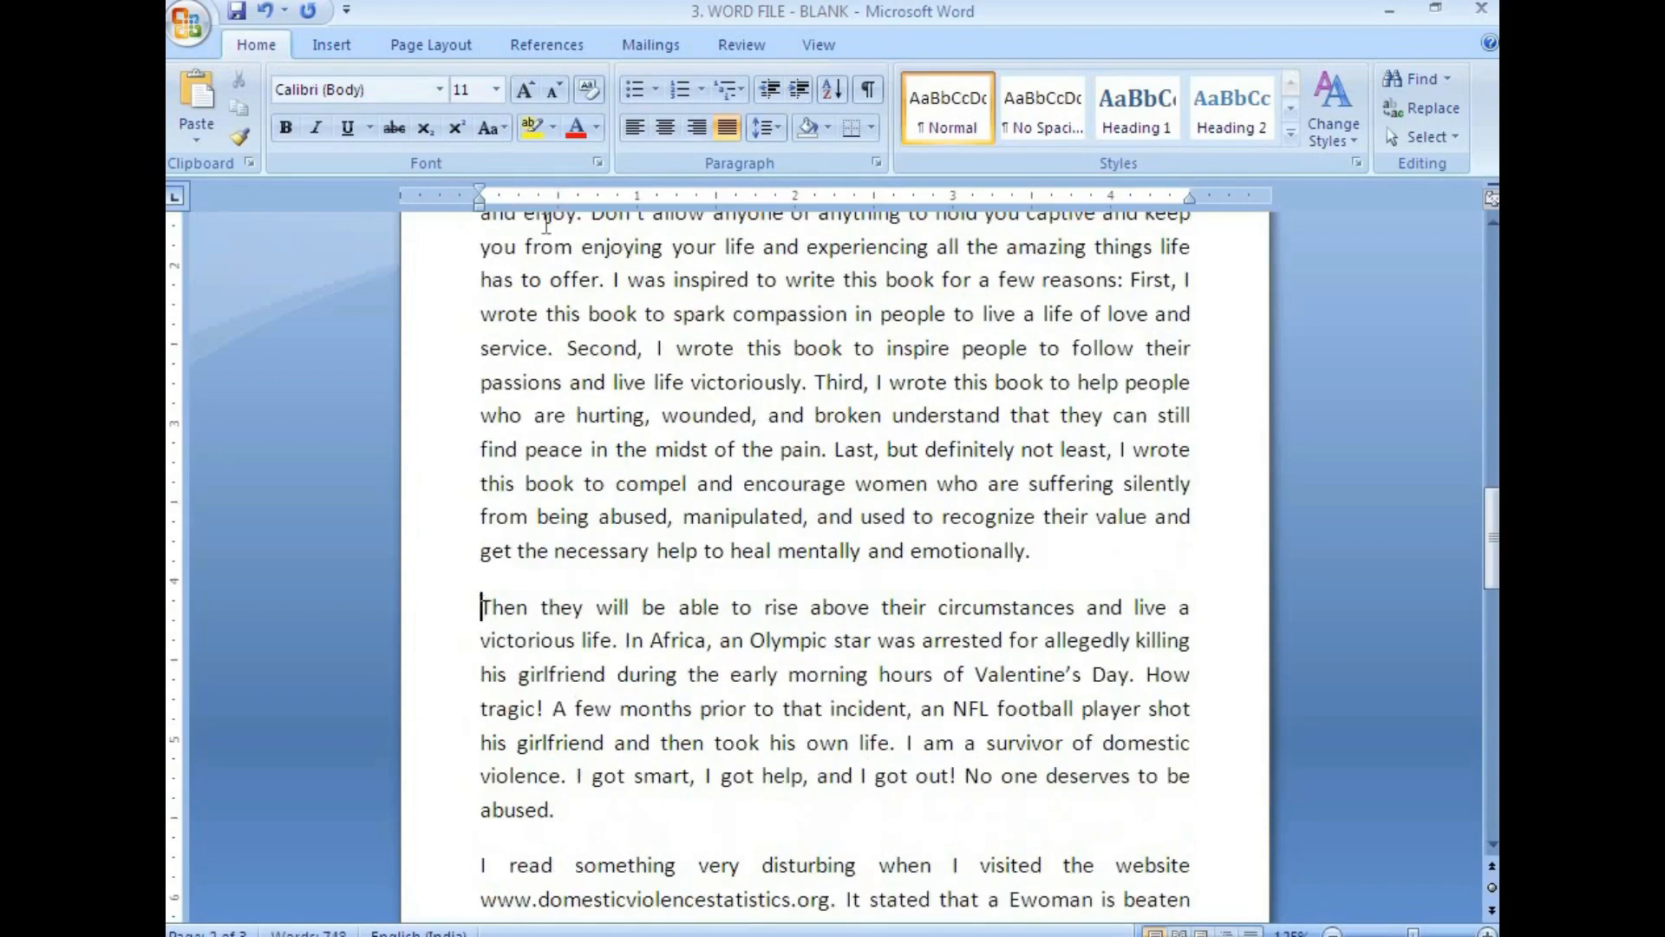
pyautogui.press('Tab')
pyautogui.scroll(-4, 539, 538)
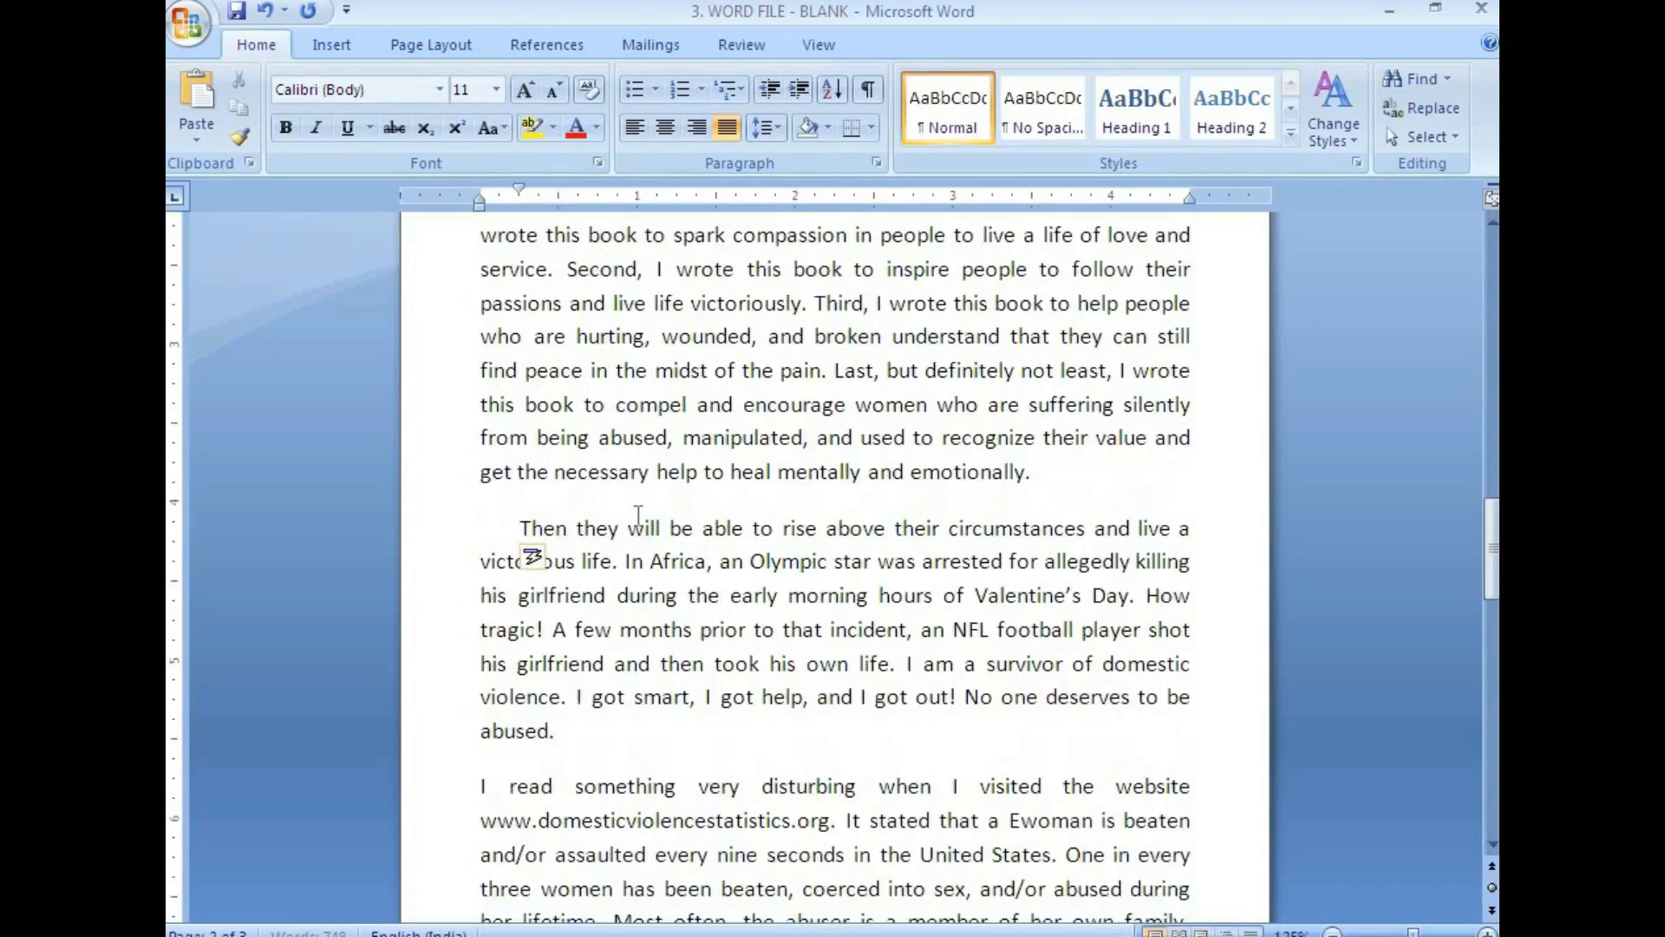
pyautogui.click(479, 469)
pyautogui.press('Tab')
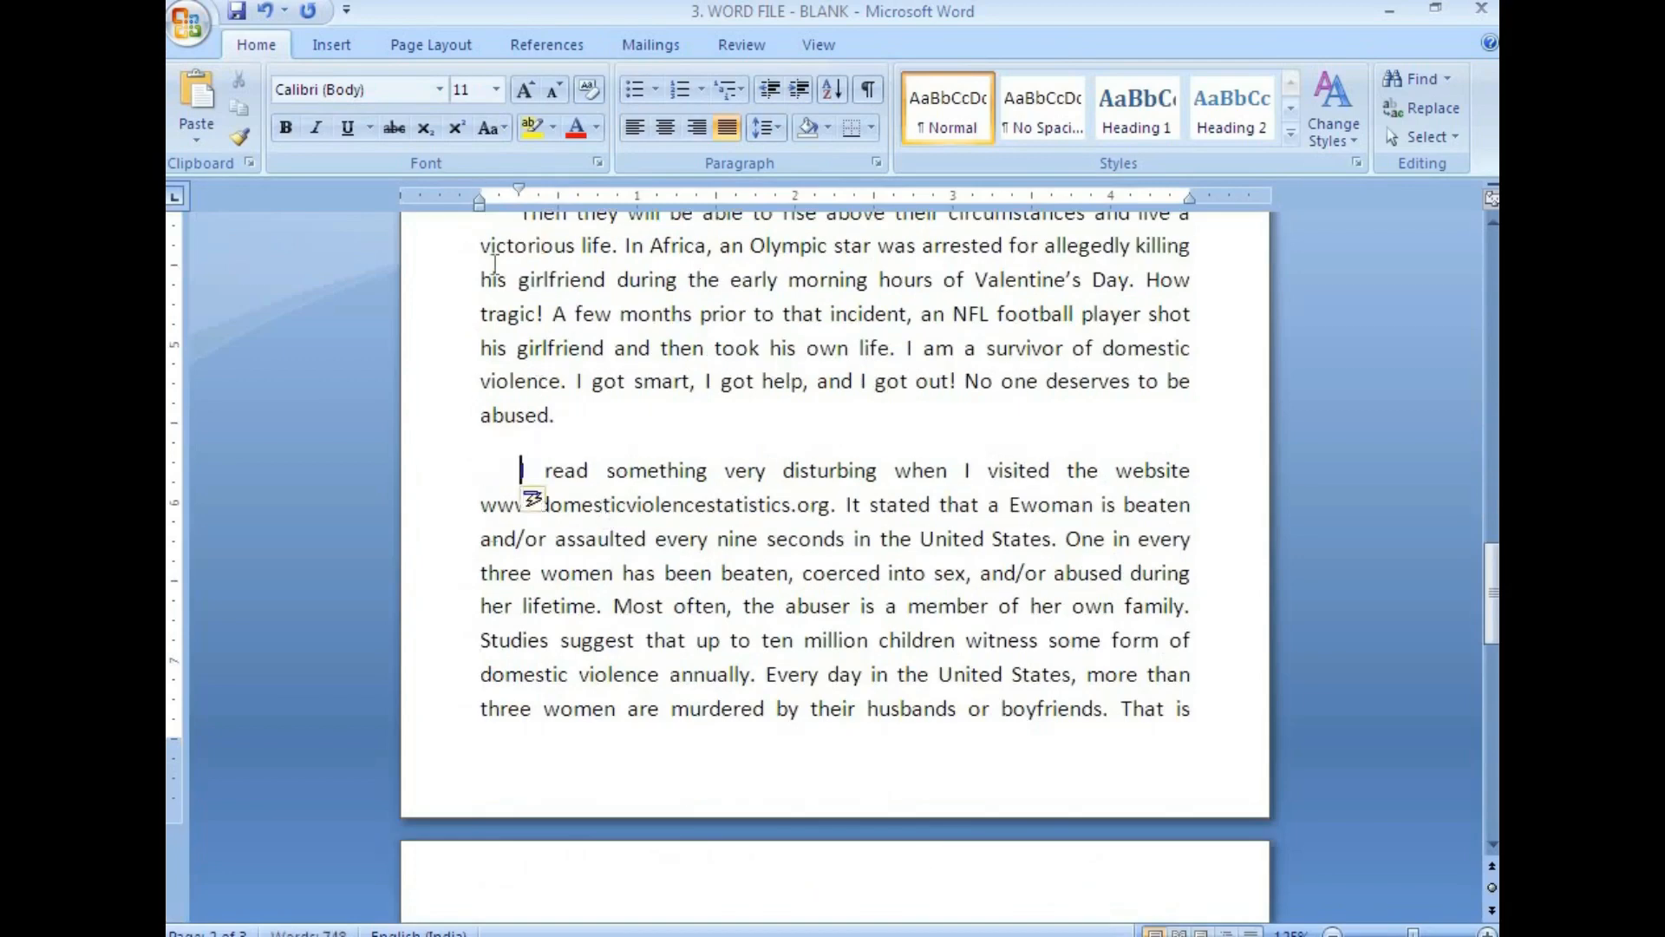
pyautogui.scroll(-5, 618, 530)
pyautogui.click(480, 472)
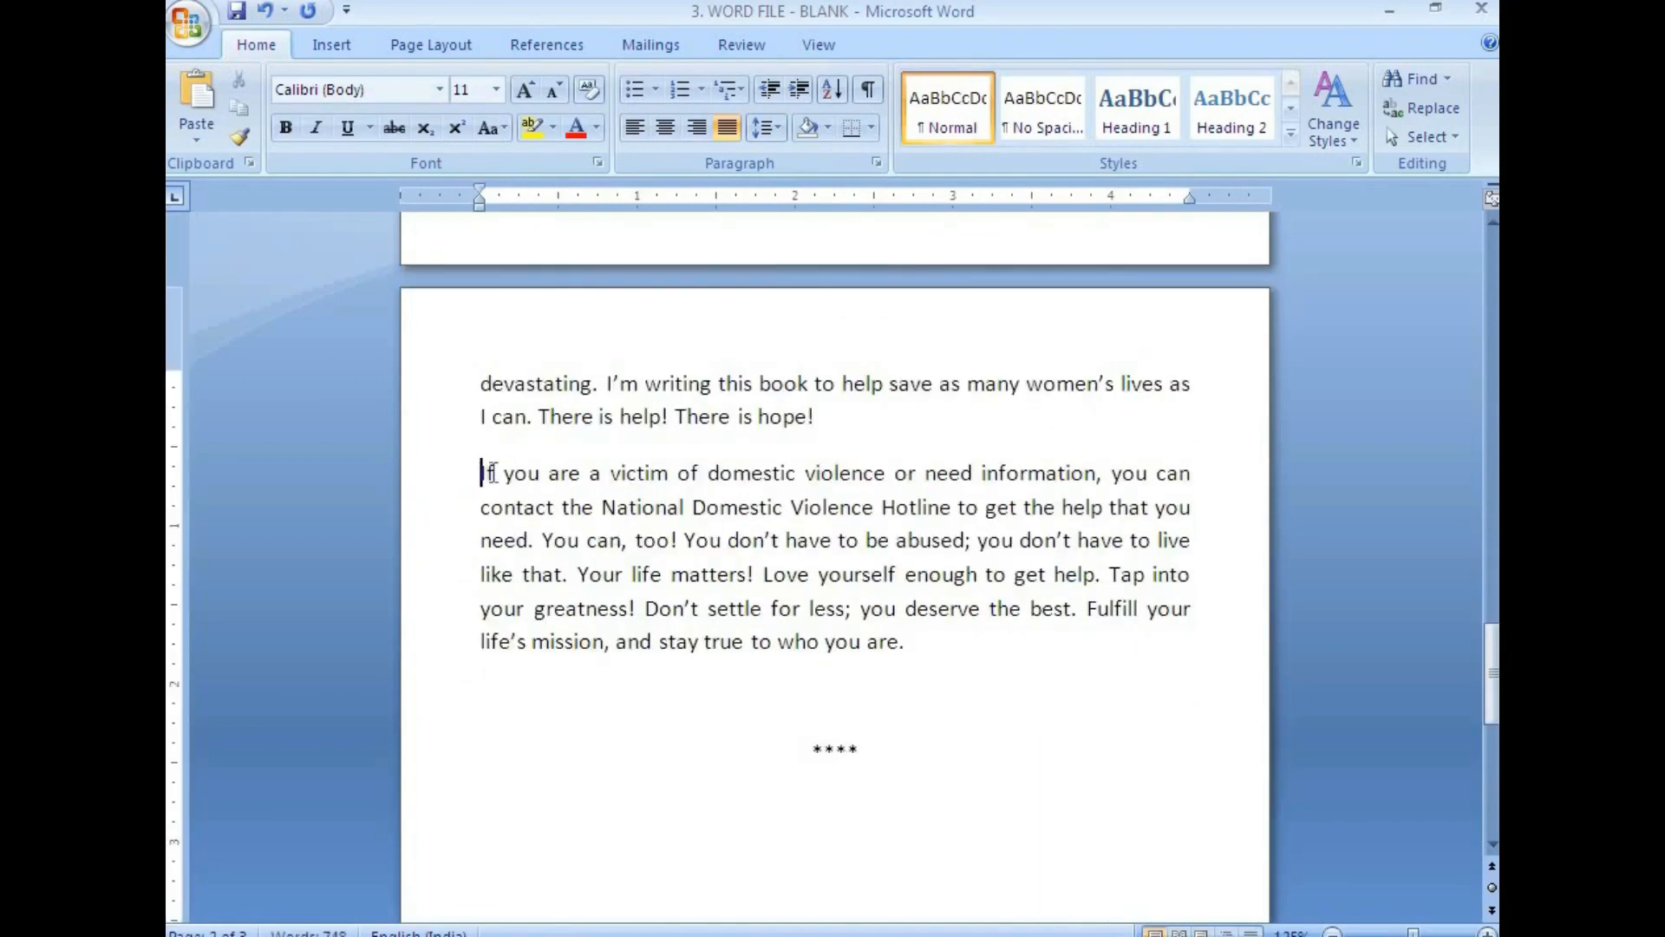
pyautogui.press('Tab')
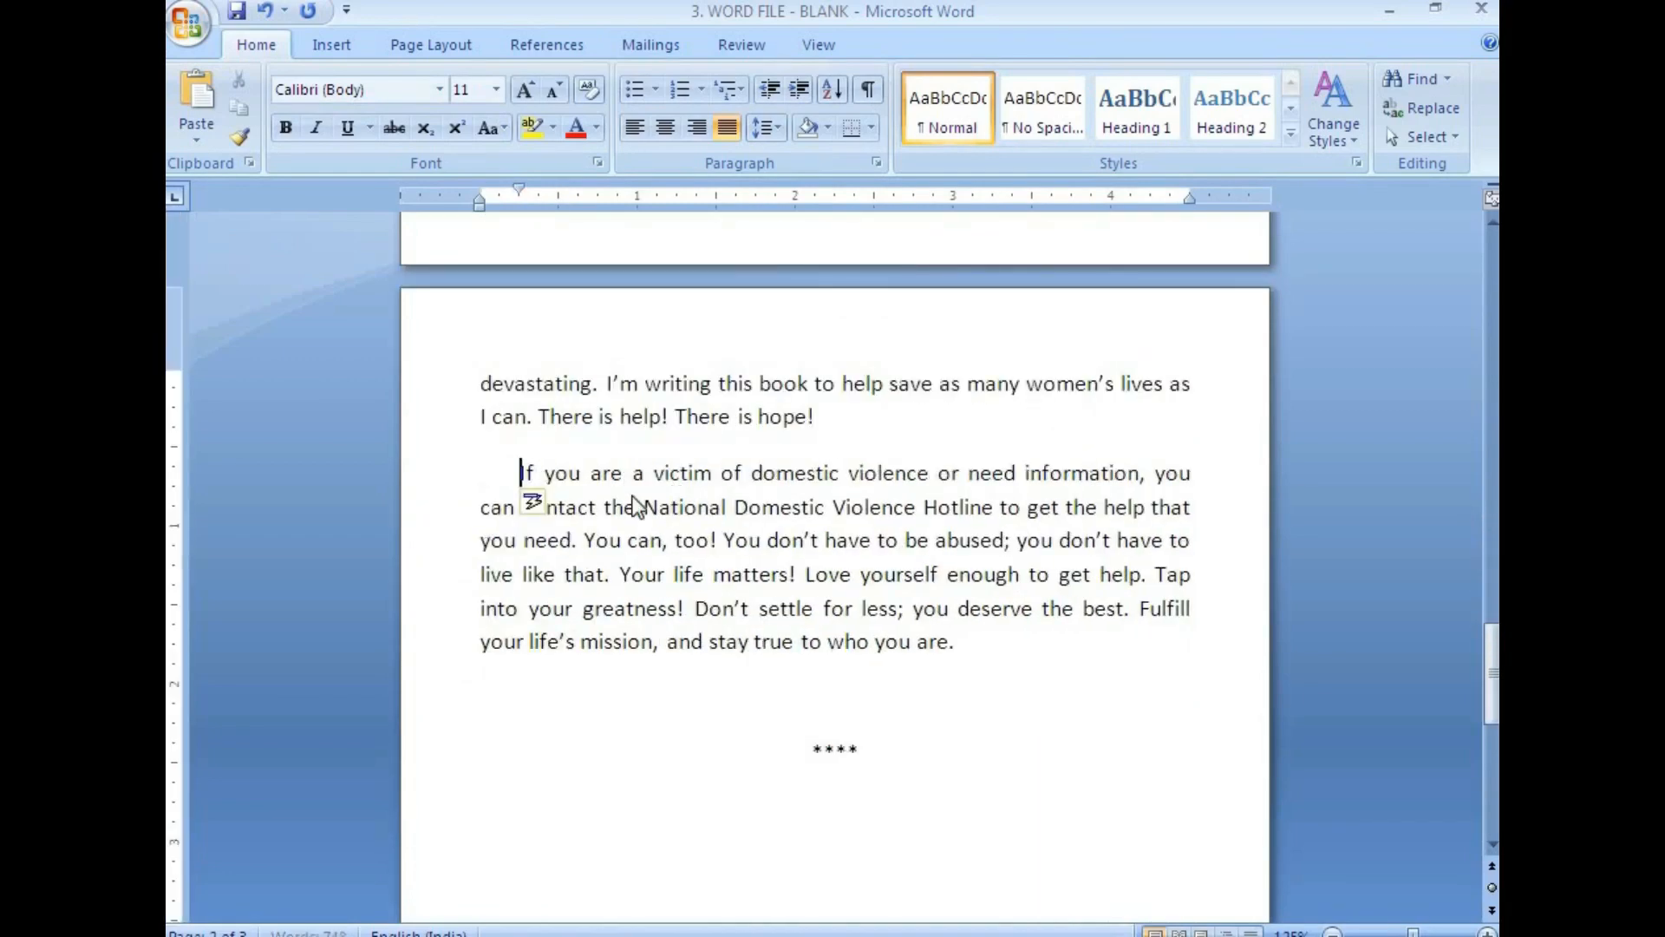
pyautogui.click(236, 13)
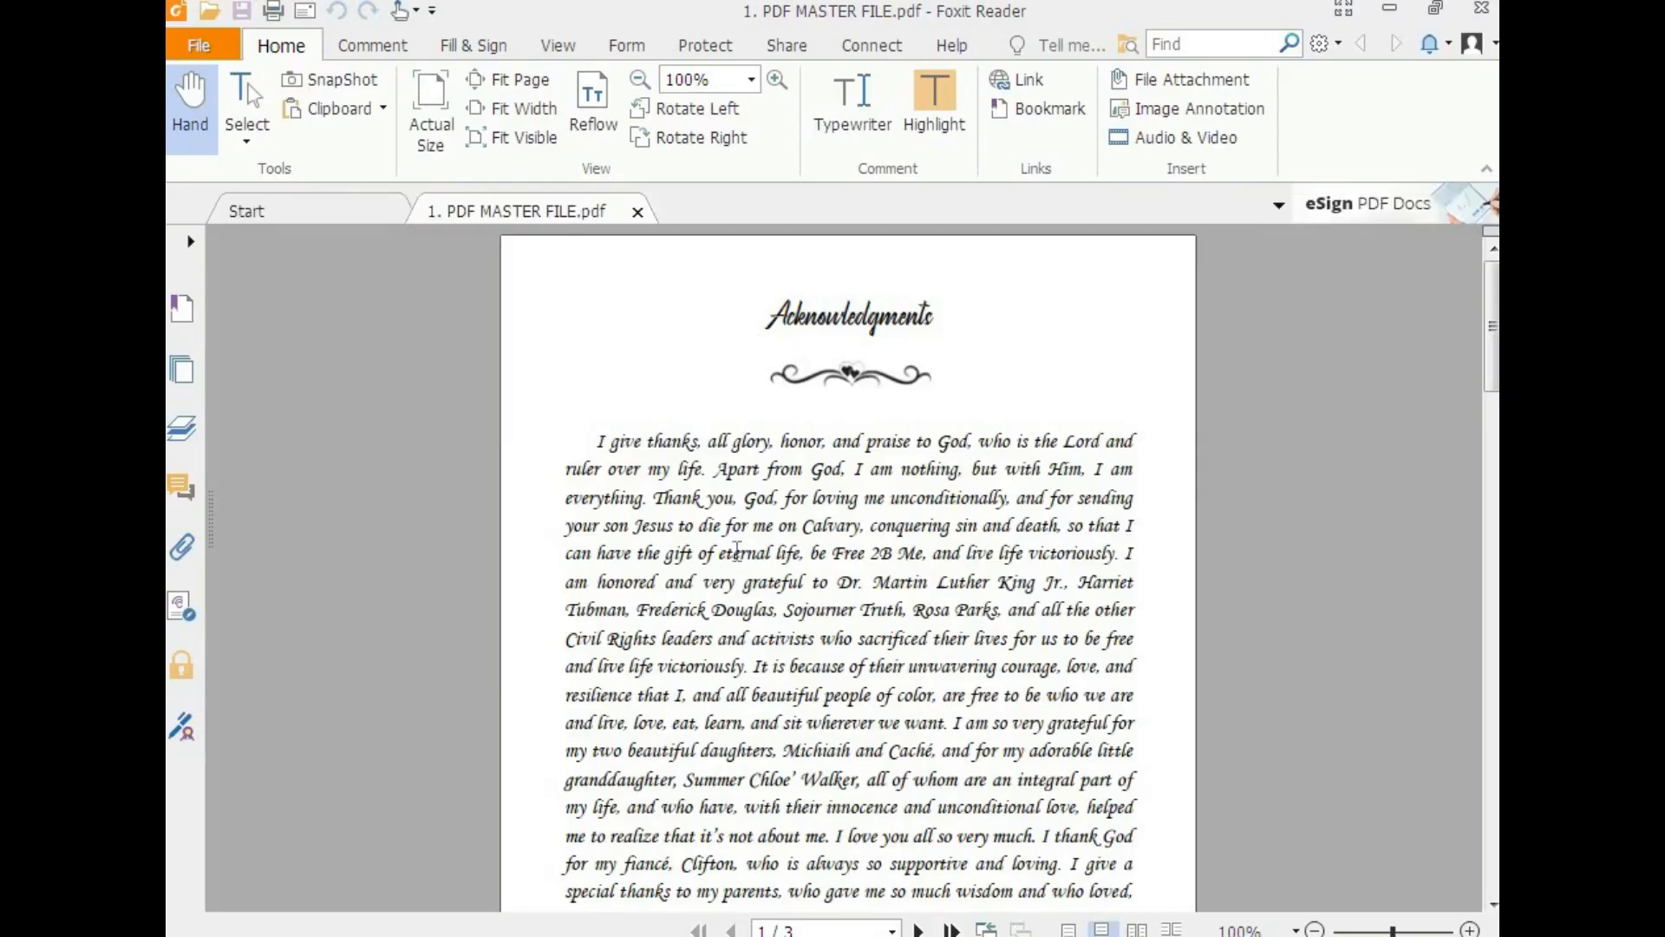
# Step: Examine the Chapter 1 opening paragraph in the PDF master file, selecting part of its text
pyautogui.scroll(-10, 736, 555)
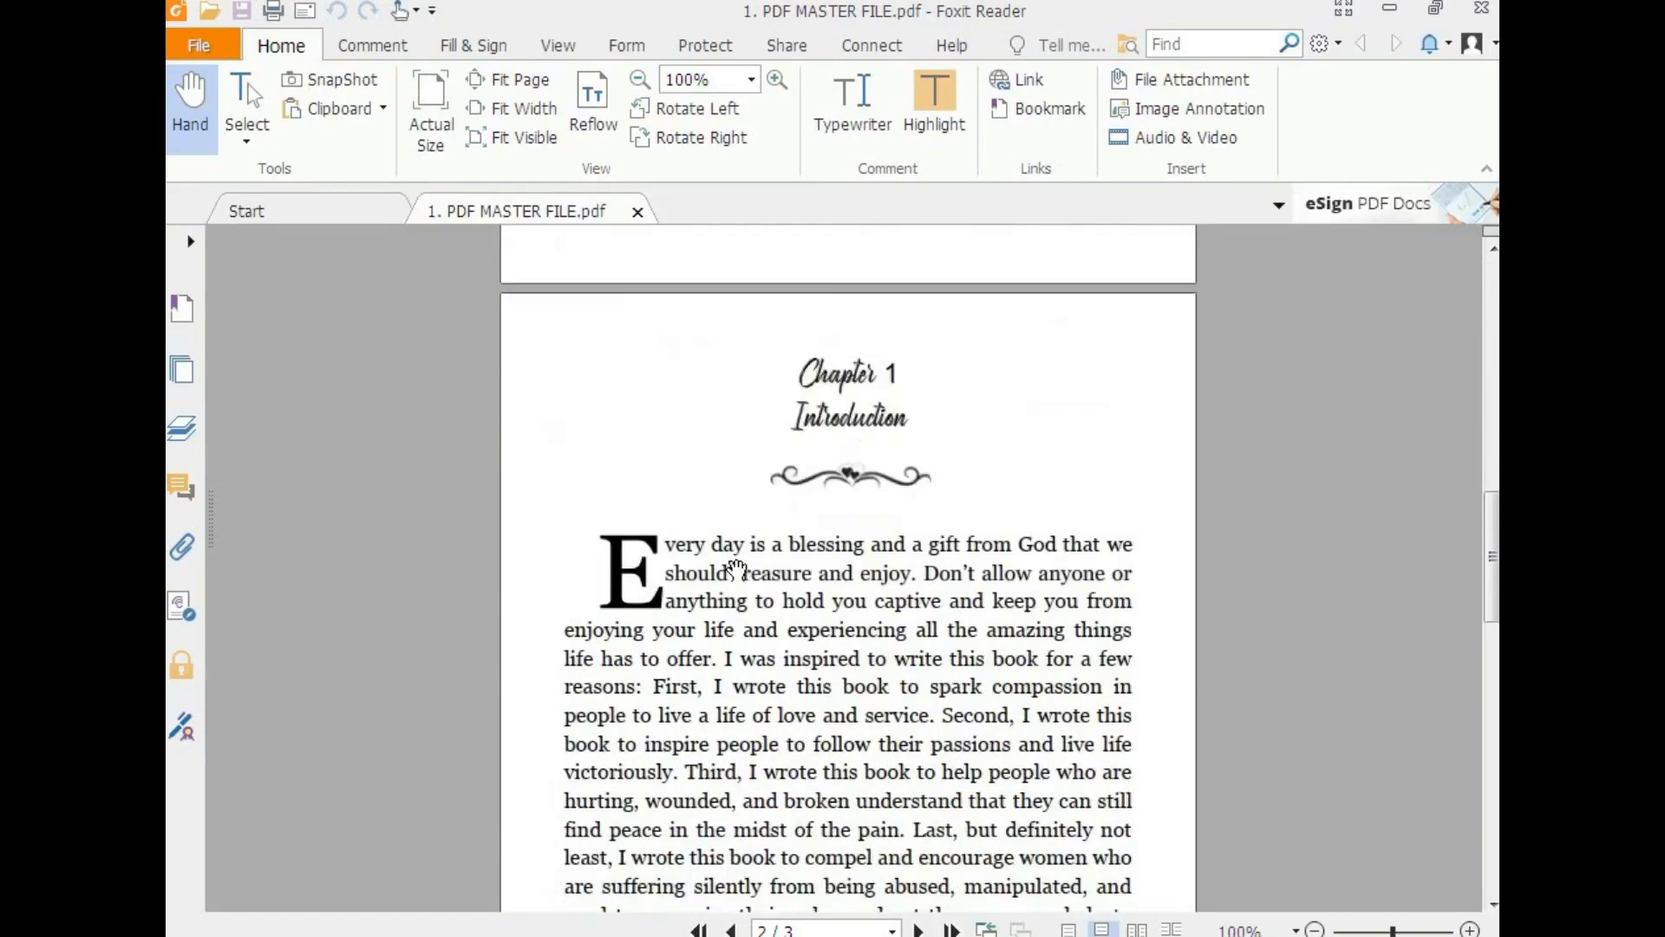
pyautogui.scroll(-3, 736, 568)
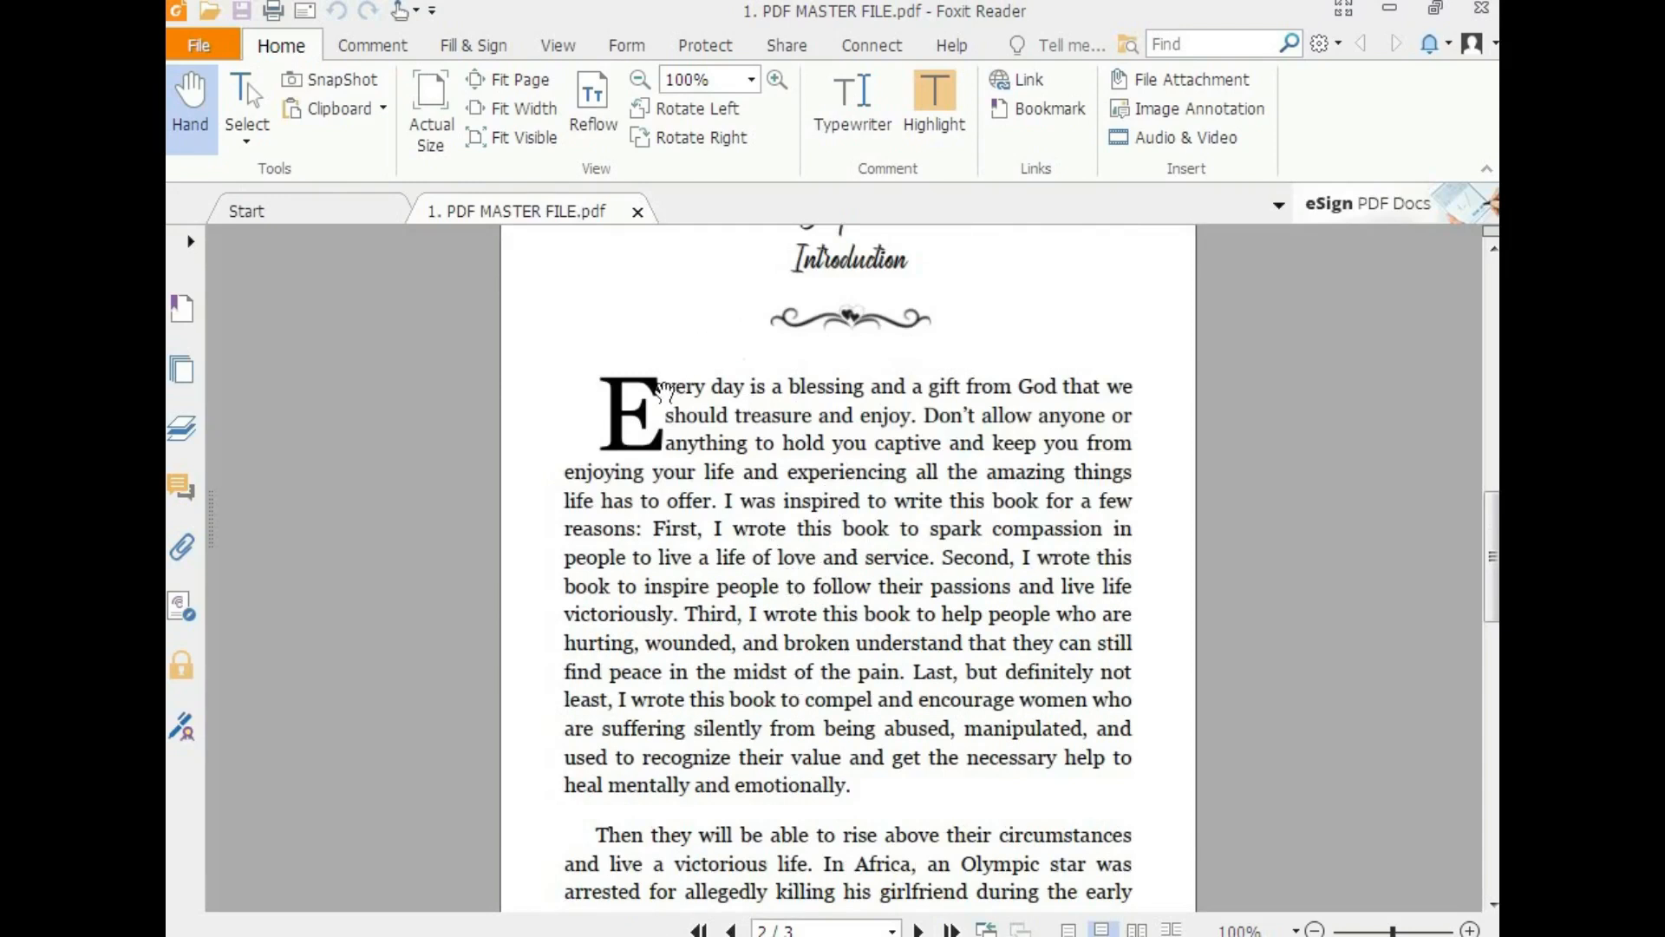
pyautogui.moveTo(709, 387); pyautogui.dragTo(815, 614)
# Step: Switch to Word and apply the Georgia font to all Introduction body paragraphs, from "Every day" to "who you are"
pyautogui.hotkey('alt', 'Tab')
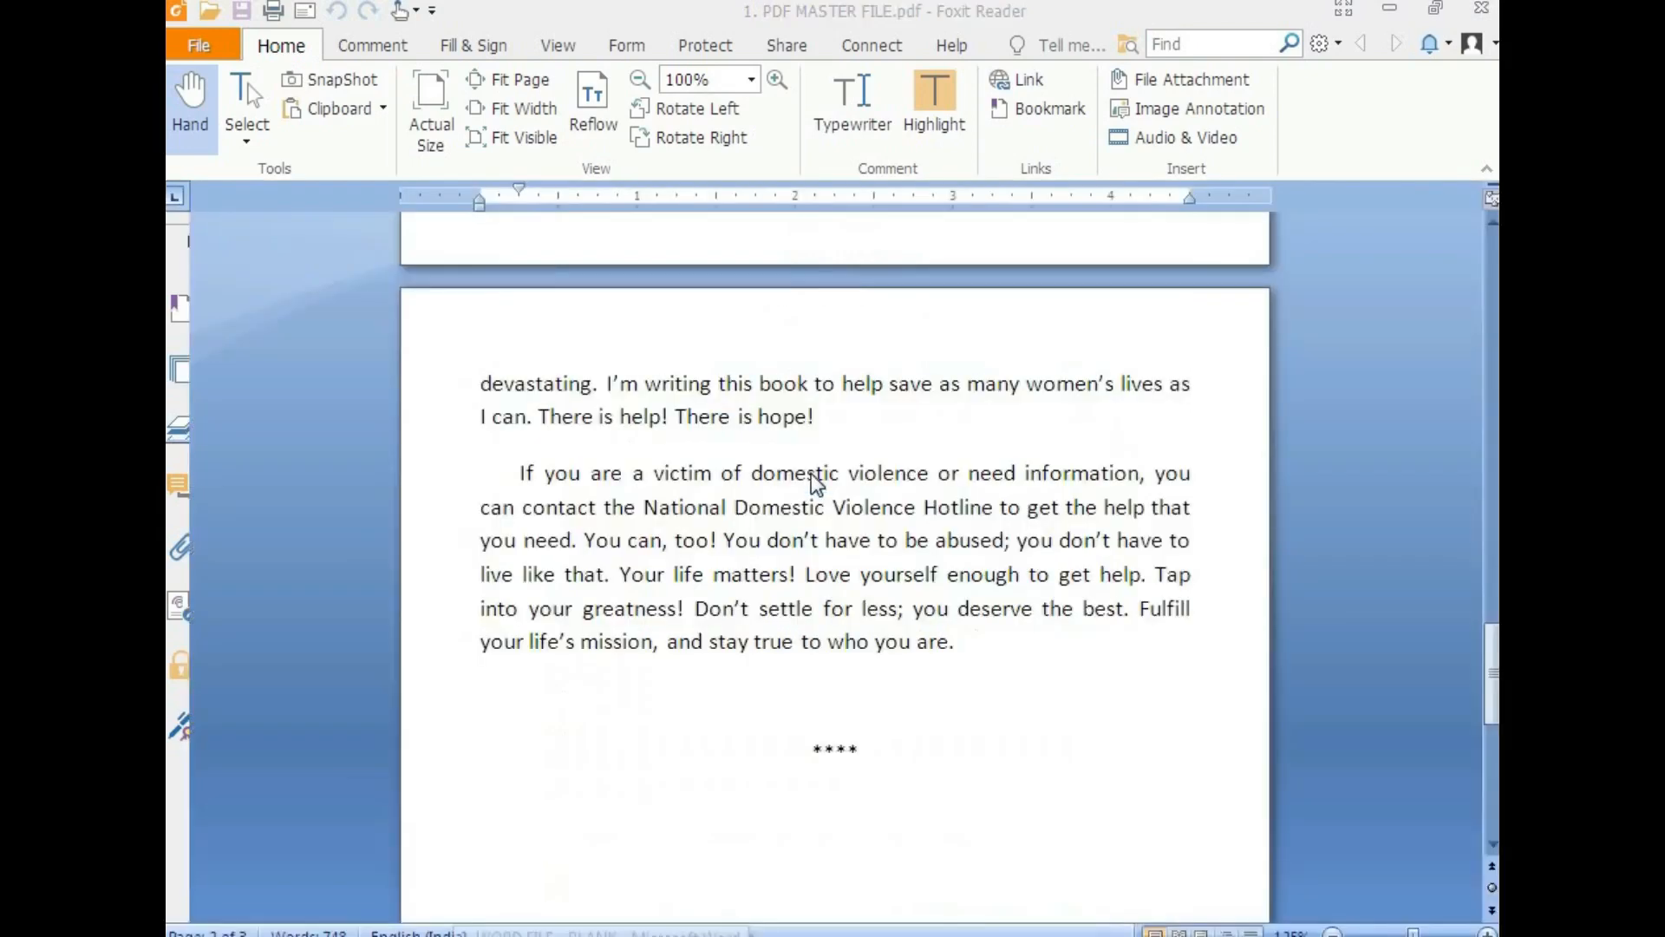
pyautogui.scroll(10, 717, 512)
pyautogui.scroll(3, 717, 511)
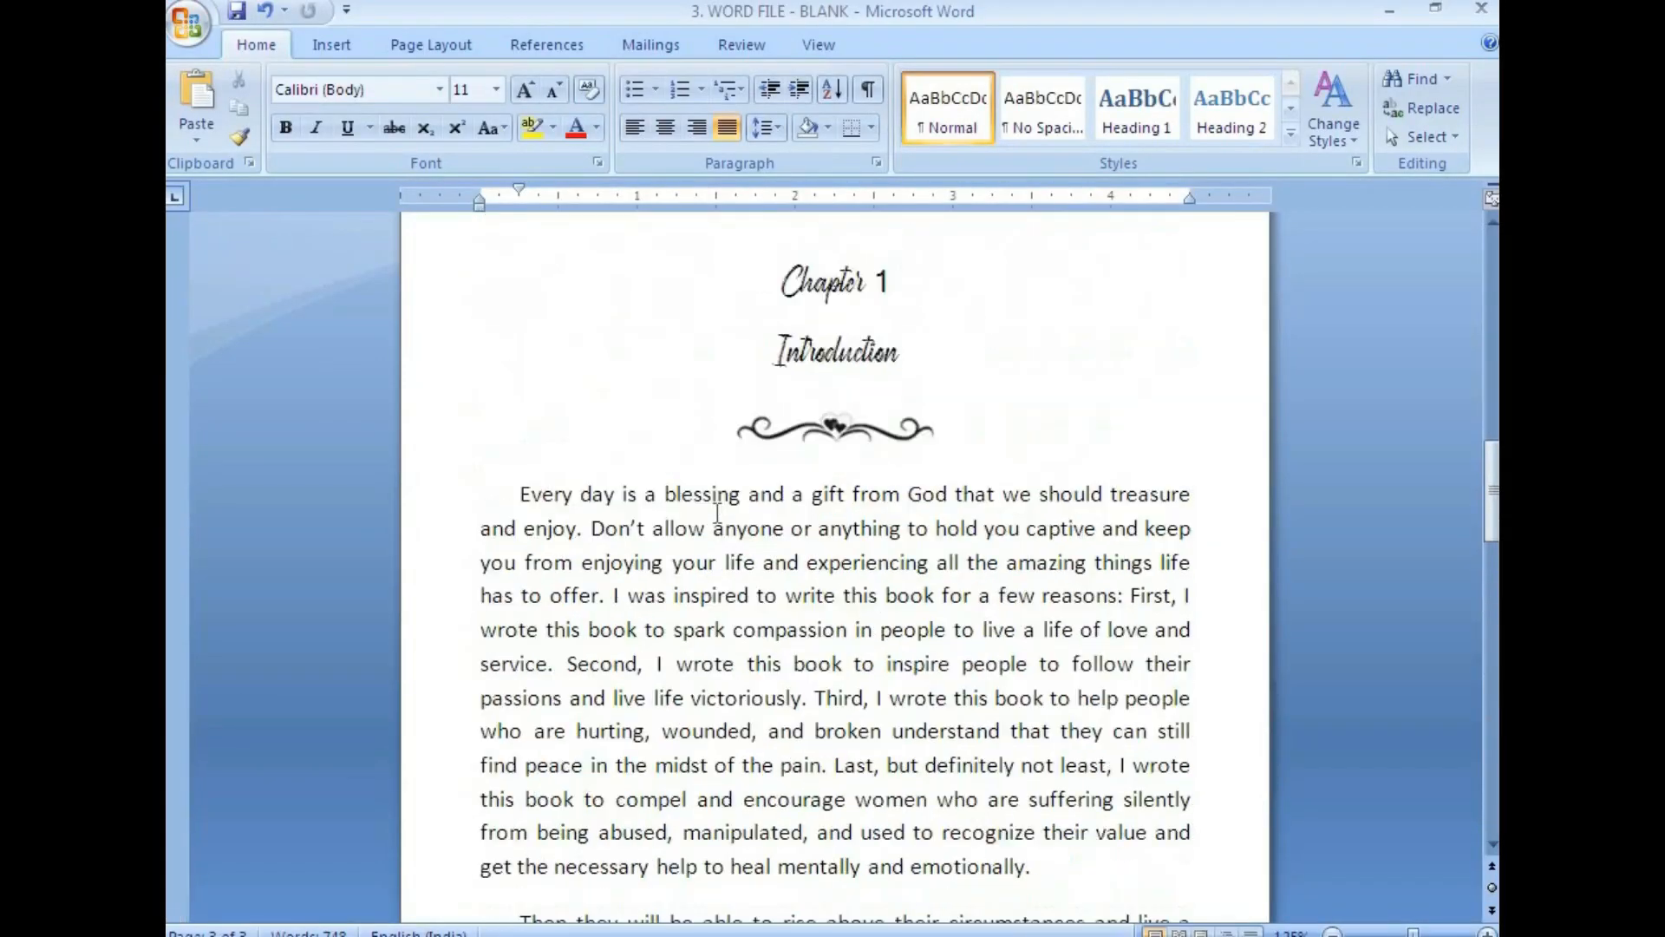
pyautogui.moveTo(517, 493); pyautogui.dragTo(955, 833)
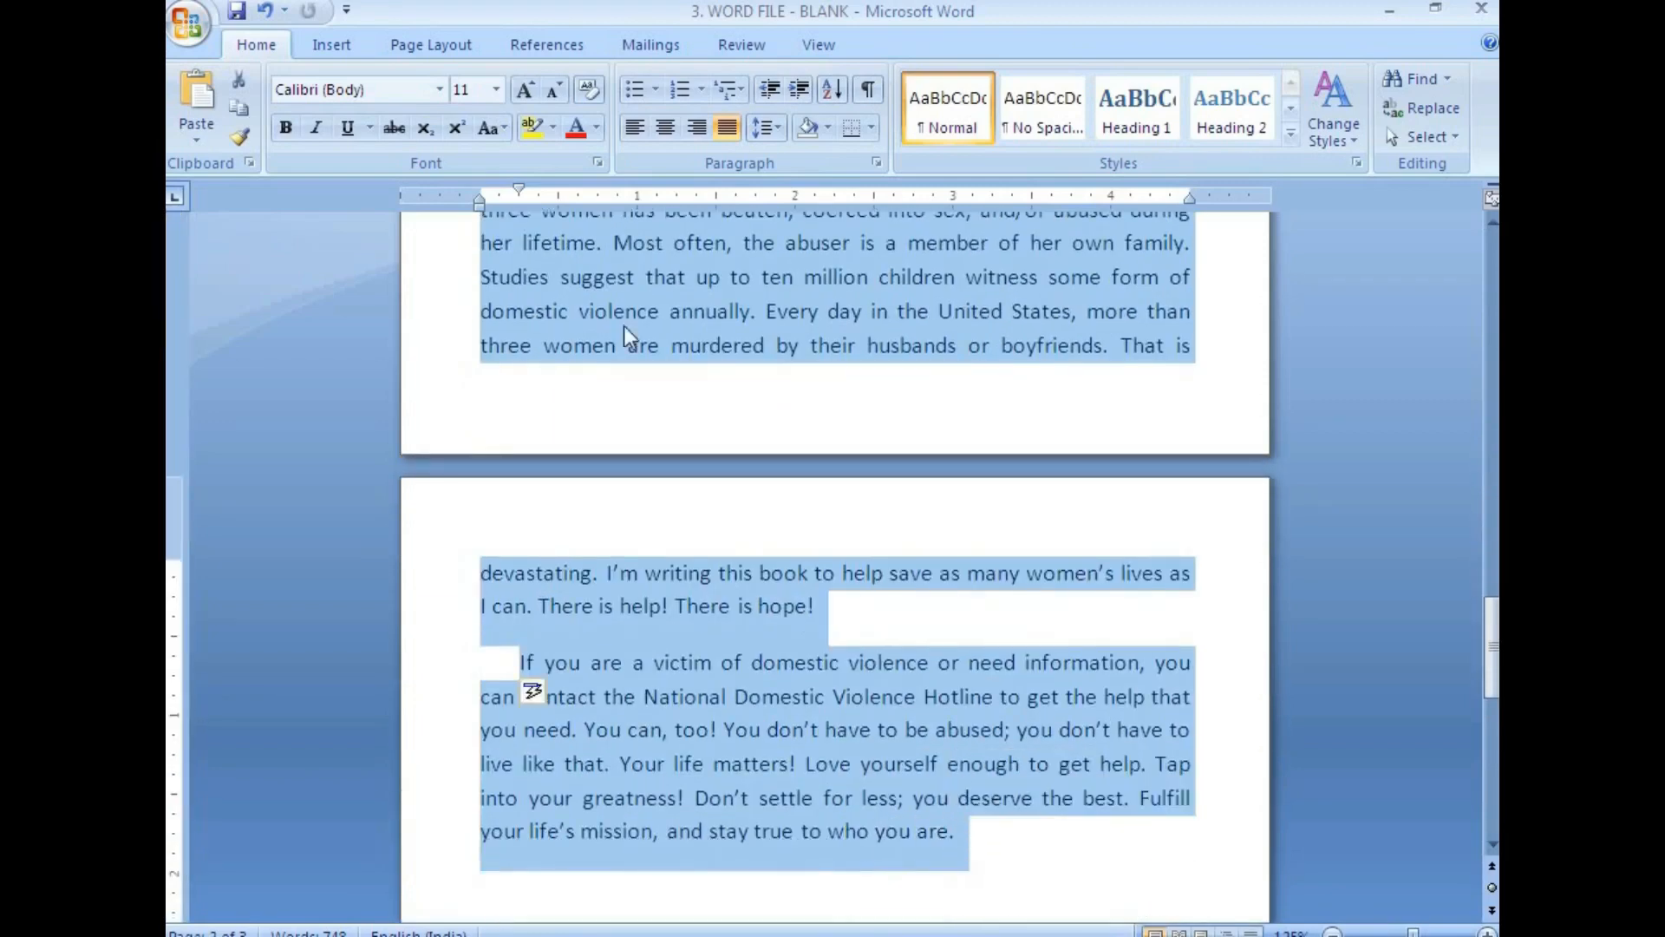
pyautogui.click(440, 88)
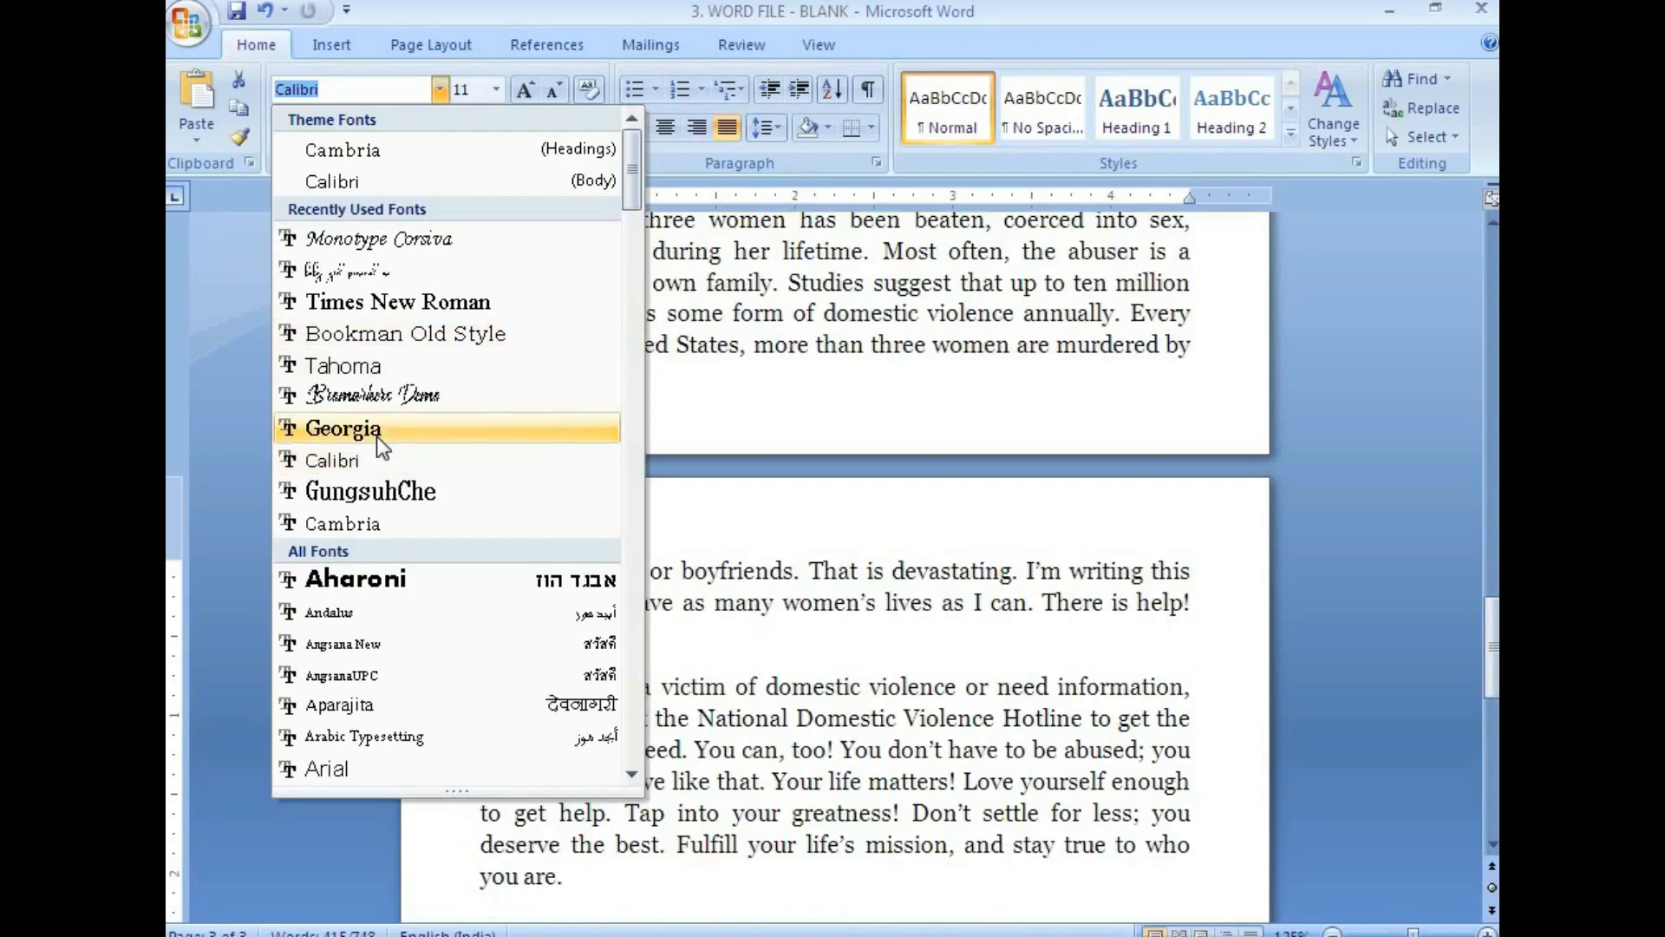
pyautogui.click(377, 428)
pyautogui.click(821, 361)
# Step: Compare the opening Introduction paragraph in Word with the same paragraph in the PDF master file
pyautogui.scroll(7, 820, 362)
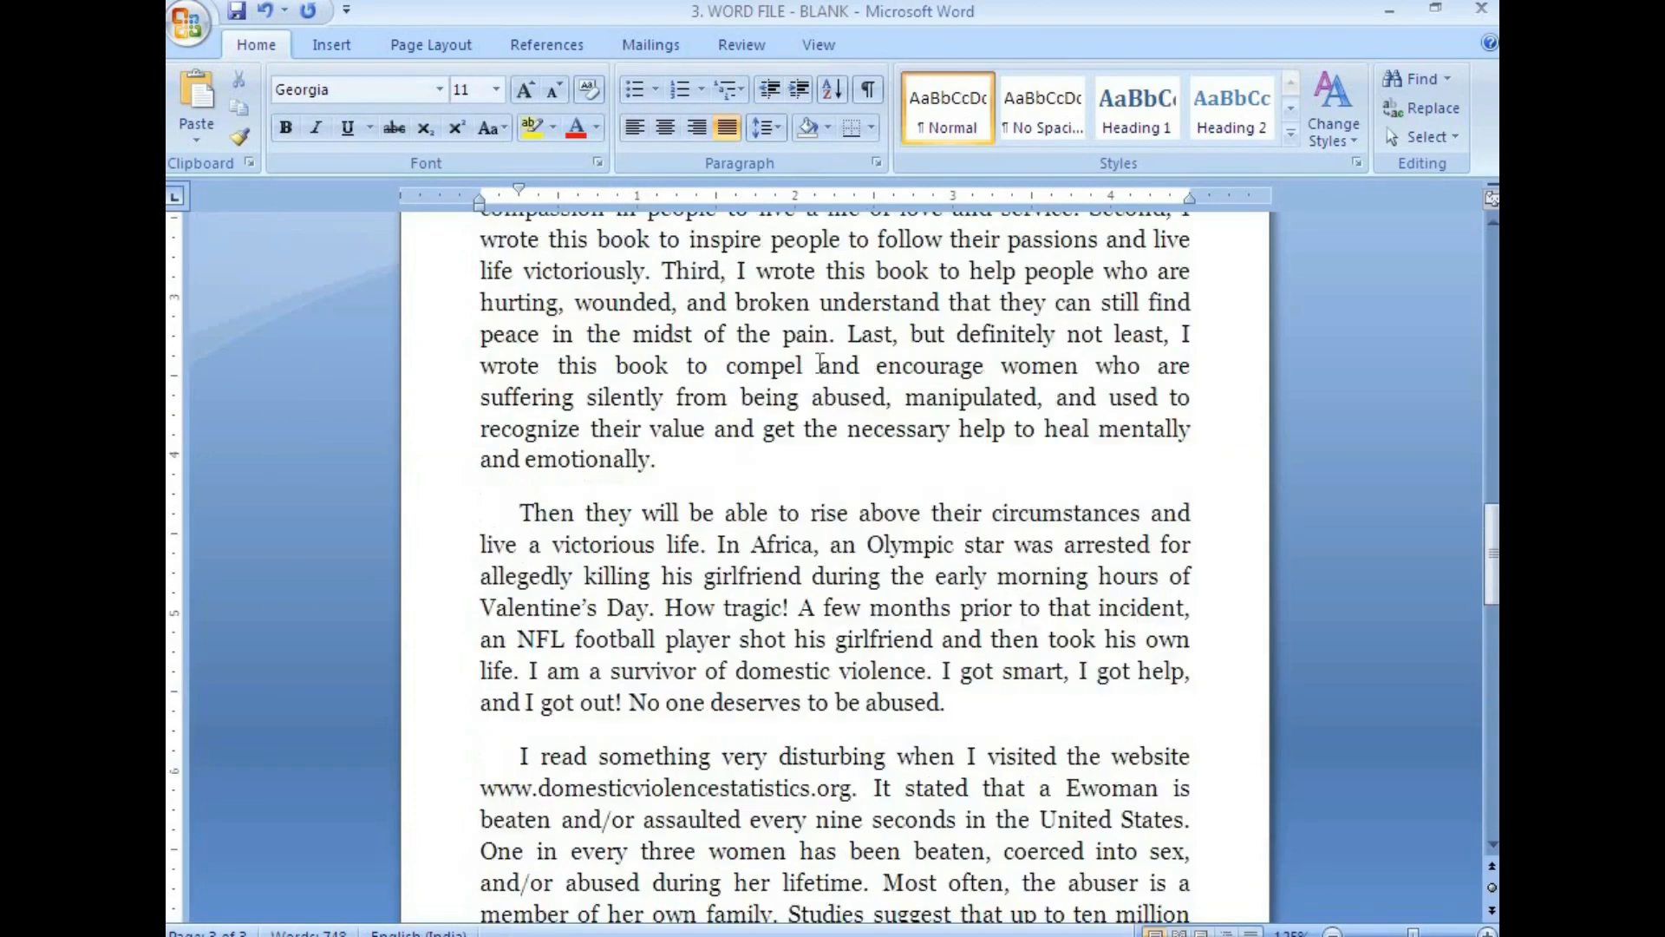
pyautogui.scroll(7, 821, 362)
pyautogui.scroll(-3, 691, 651)
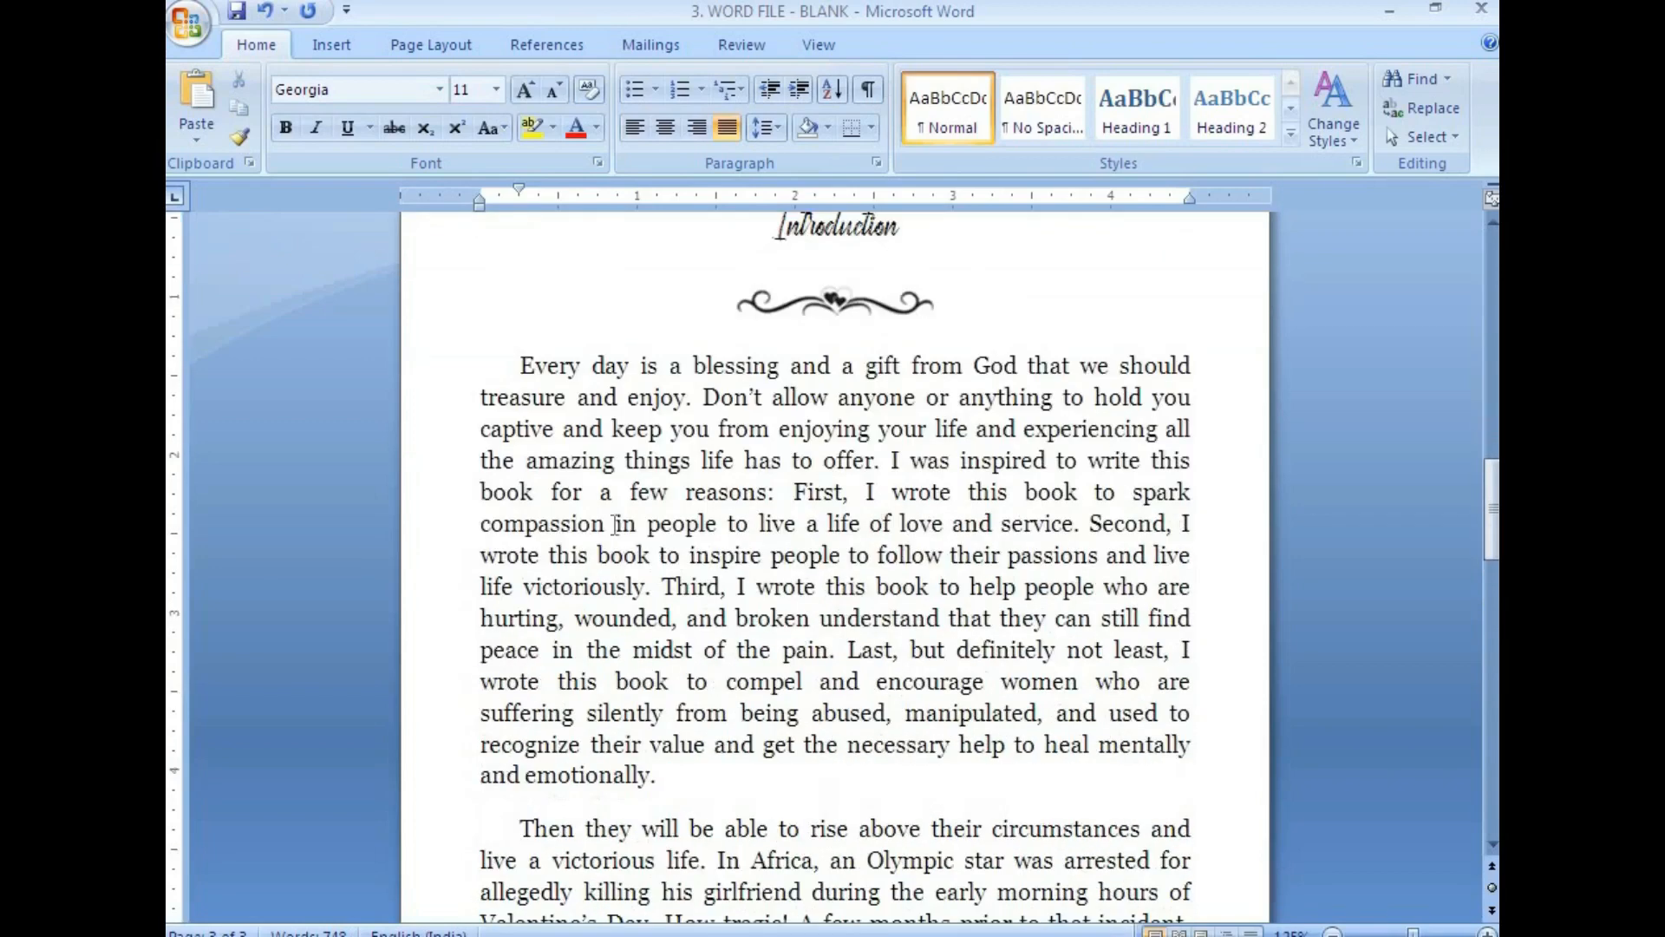
pyautogui.click(537, 368)
pyautogui.hotkey('alt', 'Tab')
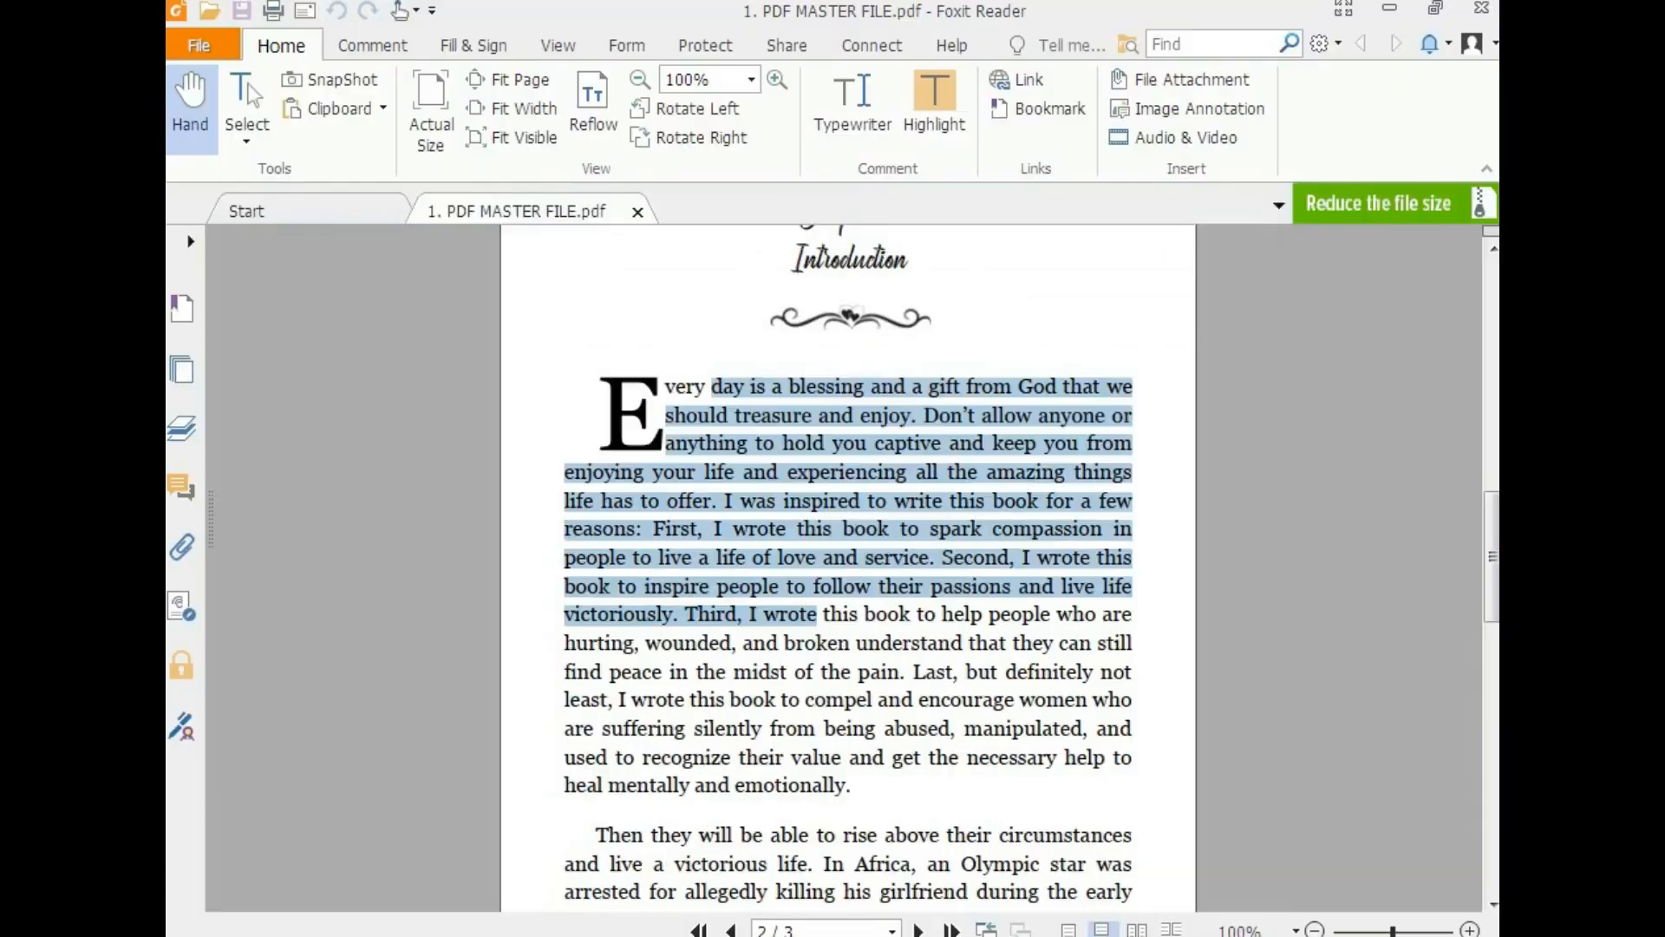
# Step: Open the NOTEPAD - FONTS file from the PDF TO WORD folder on the Desktop and check the Georgia entry under font types
pyautogui.hotkey('alt', 'Tab')
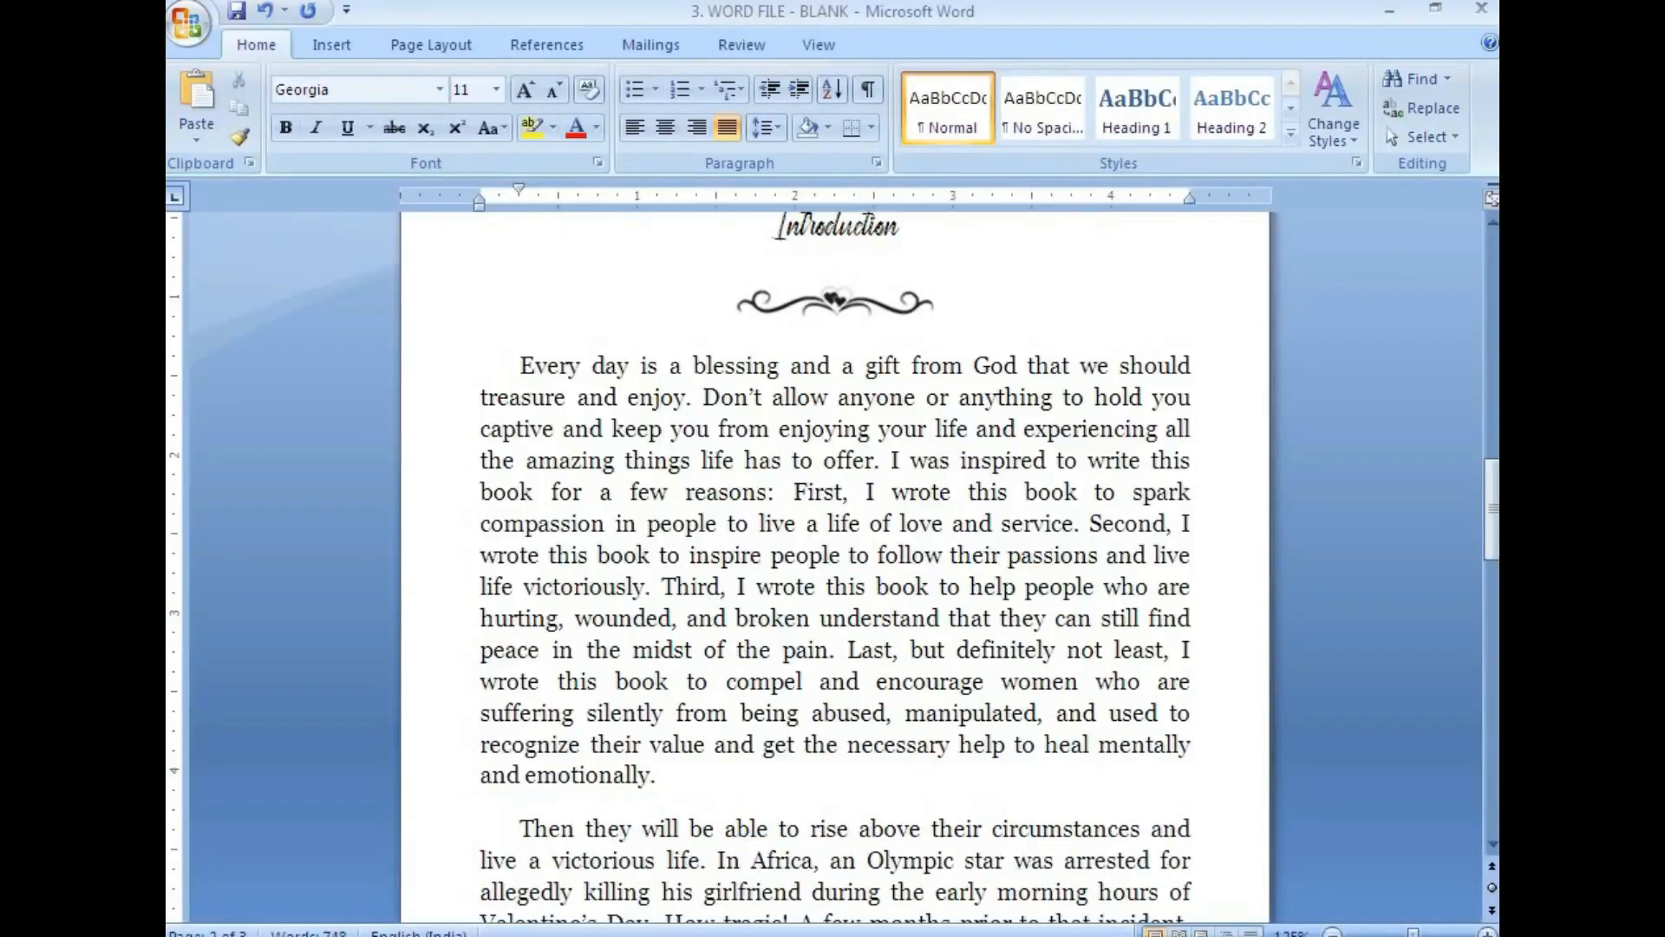
pyautogui.hotkey('alt', 'Tab')
pyautogui.hotkey('alt', 'Tab')
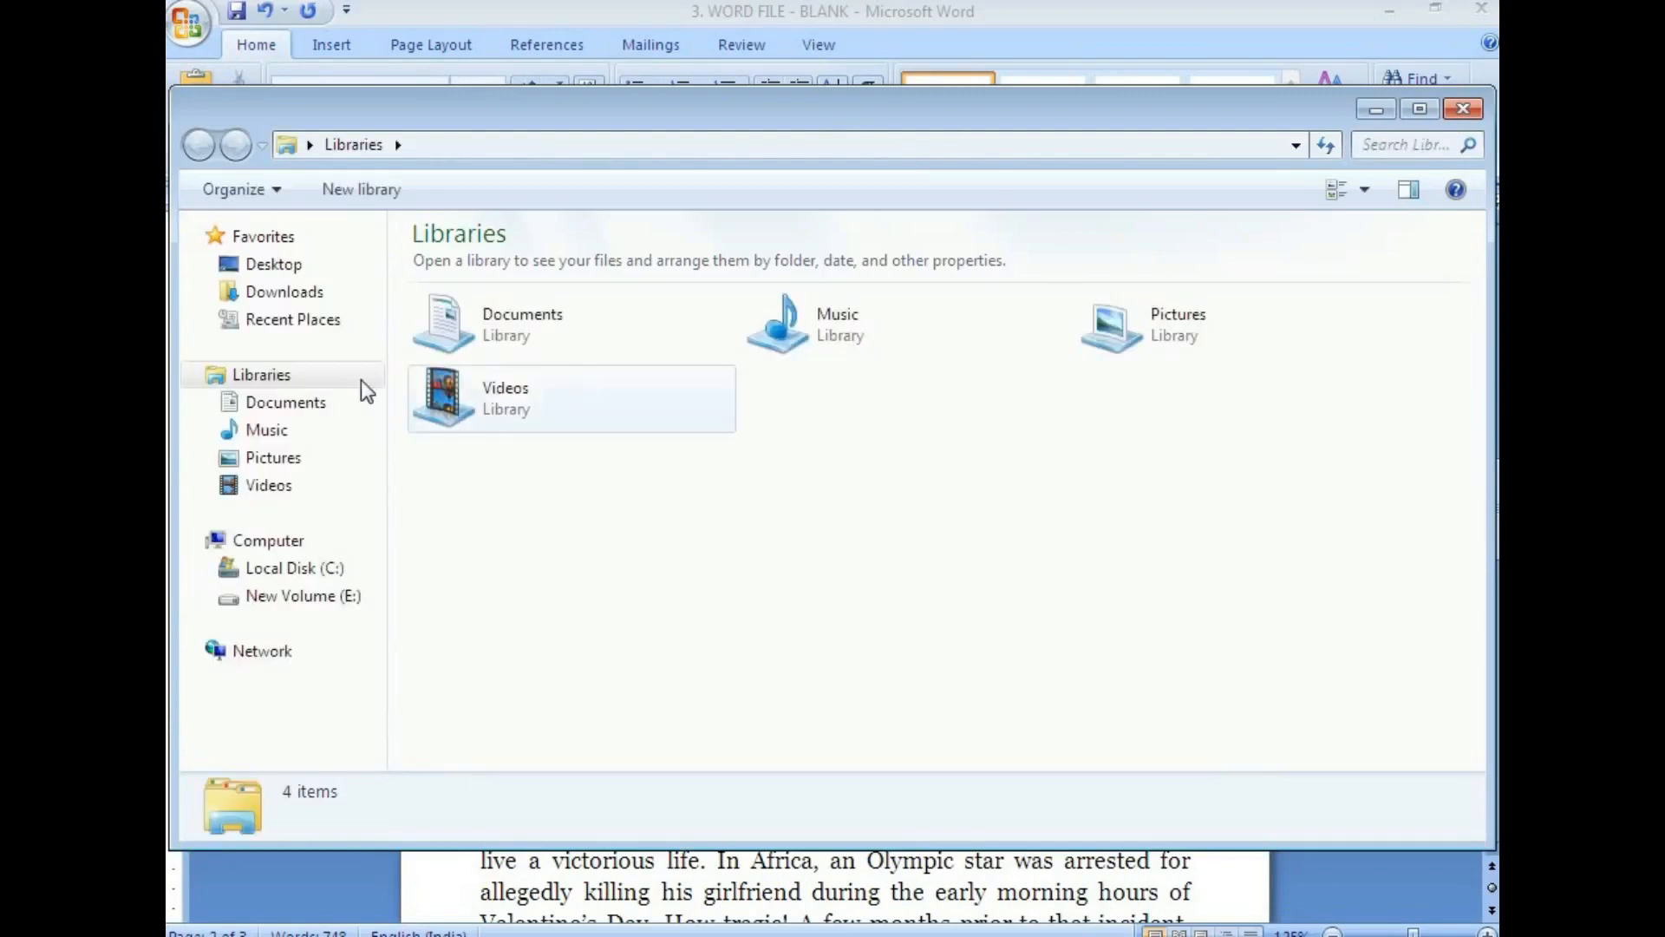
pyautogui.click(268, 264)
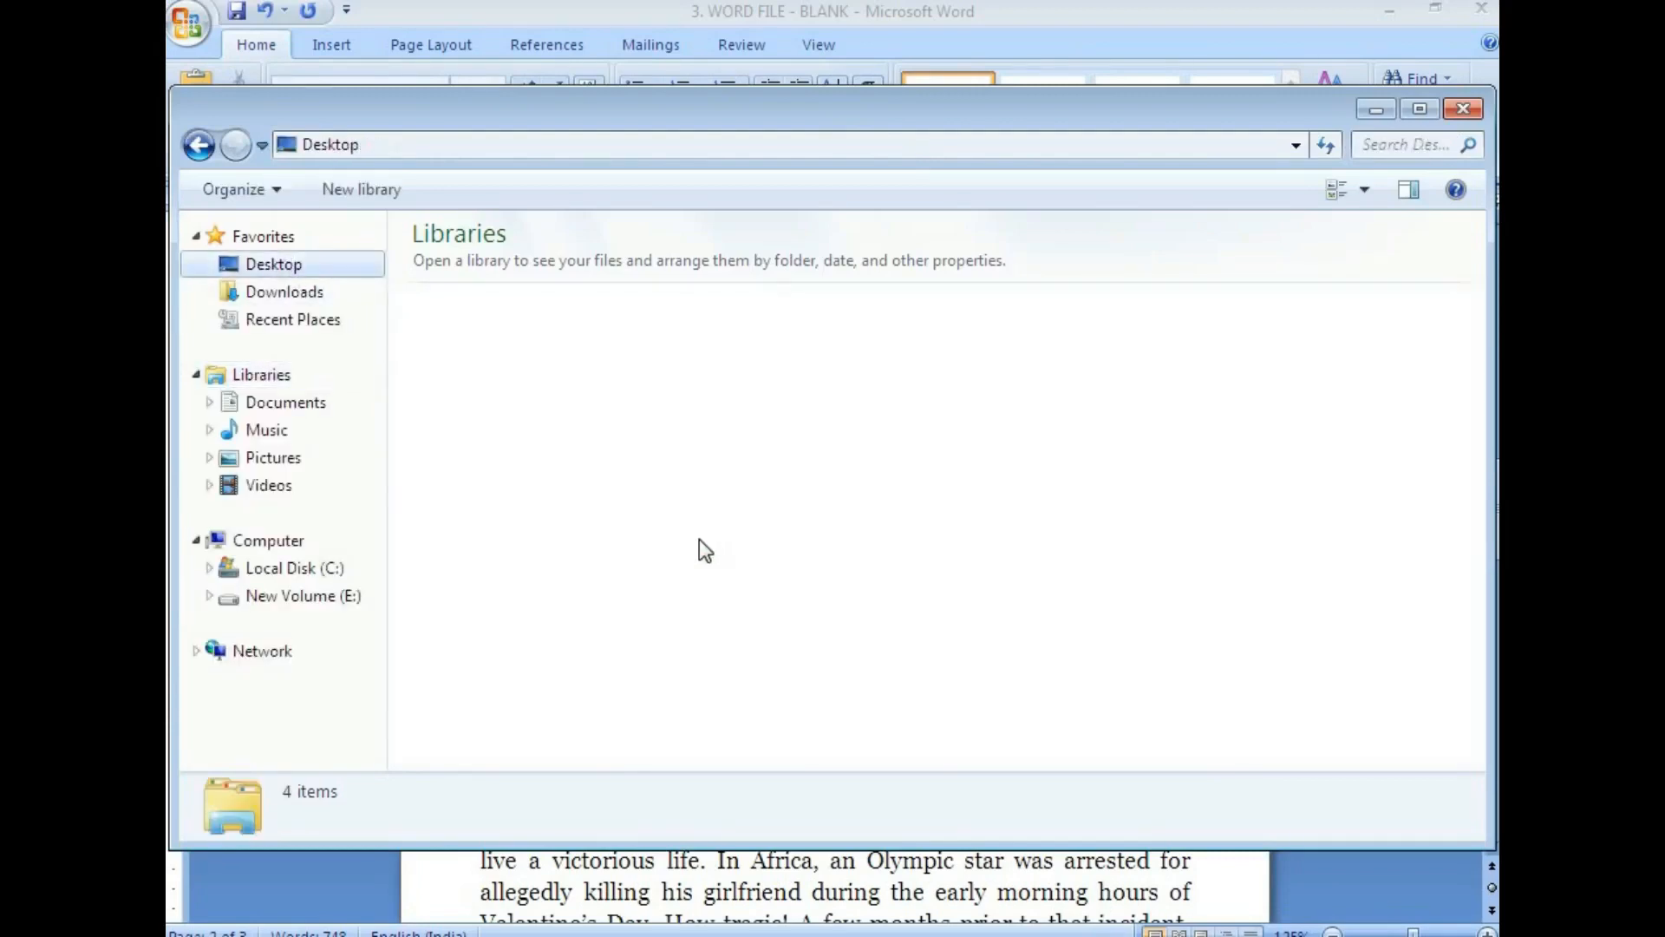
pyautogui.doubleClick(509, 655)
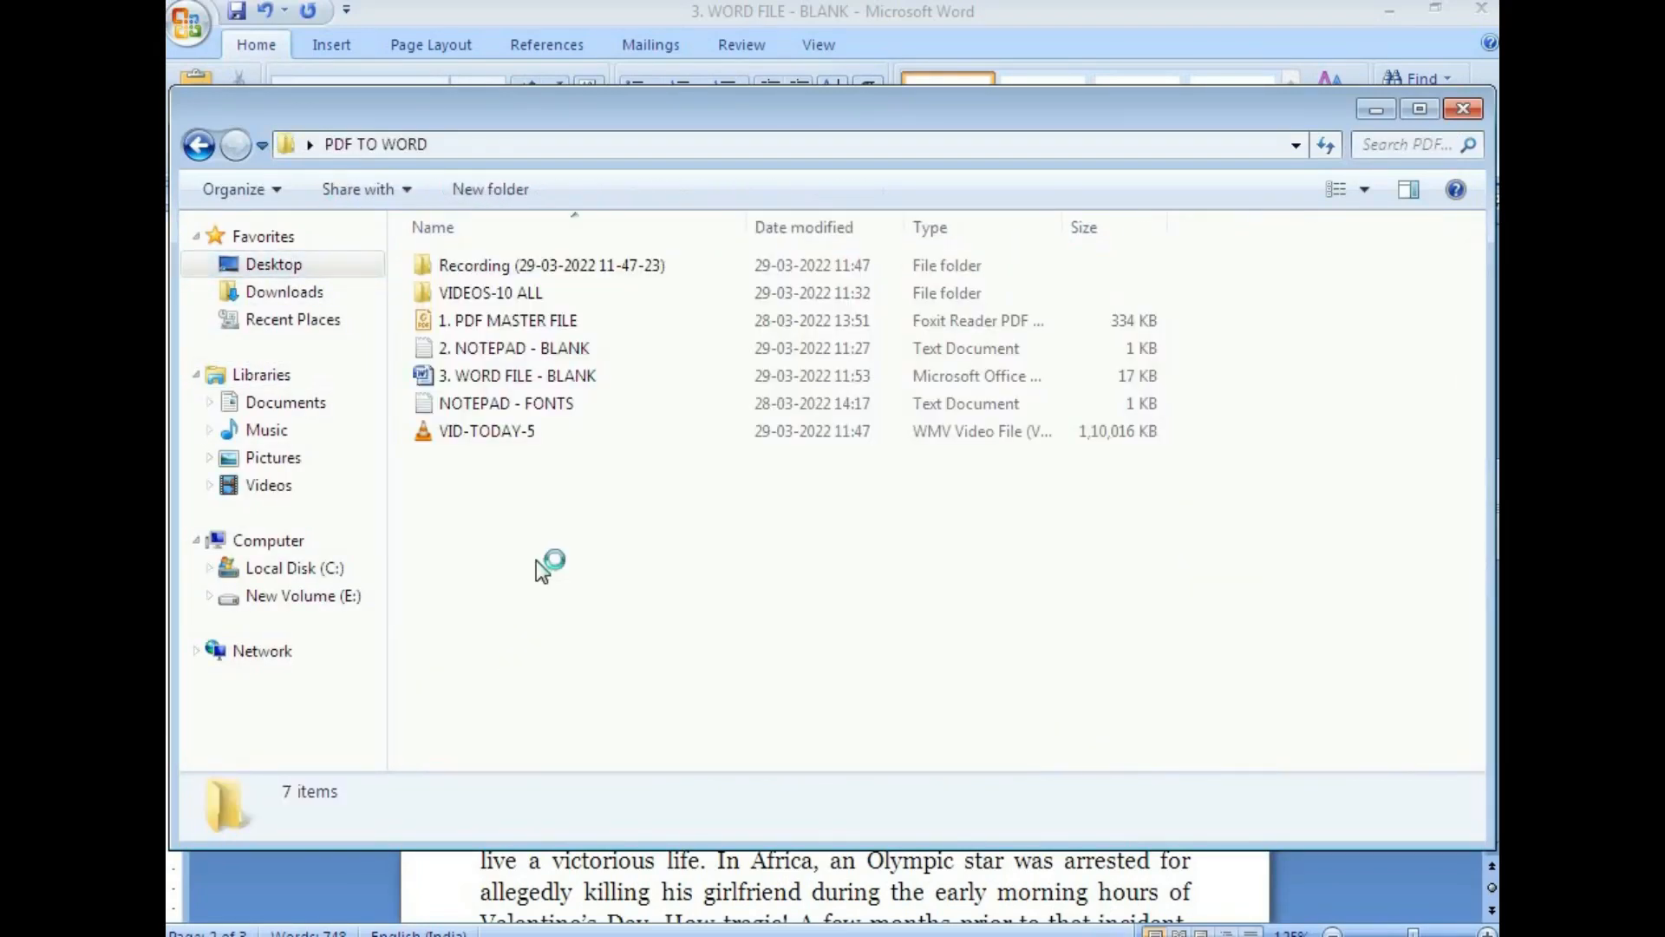
pyautogui.click(502, 407)
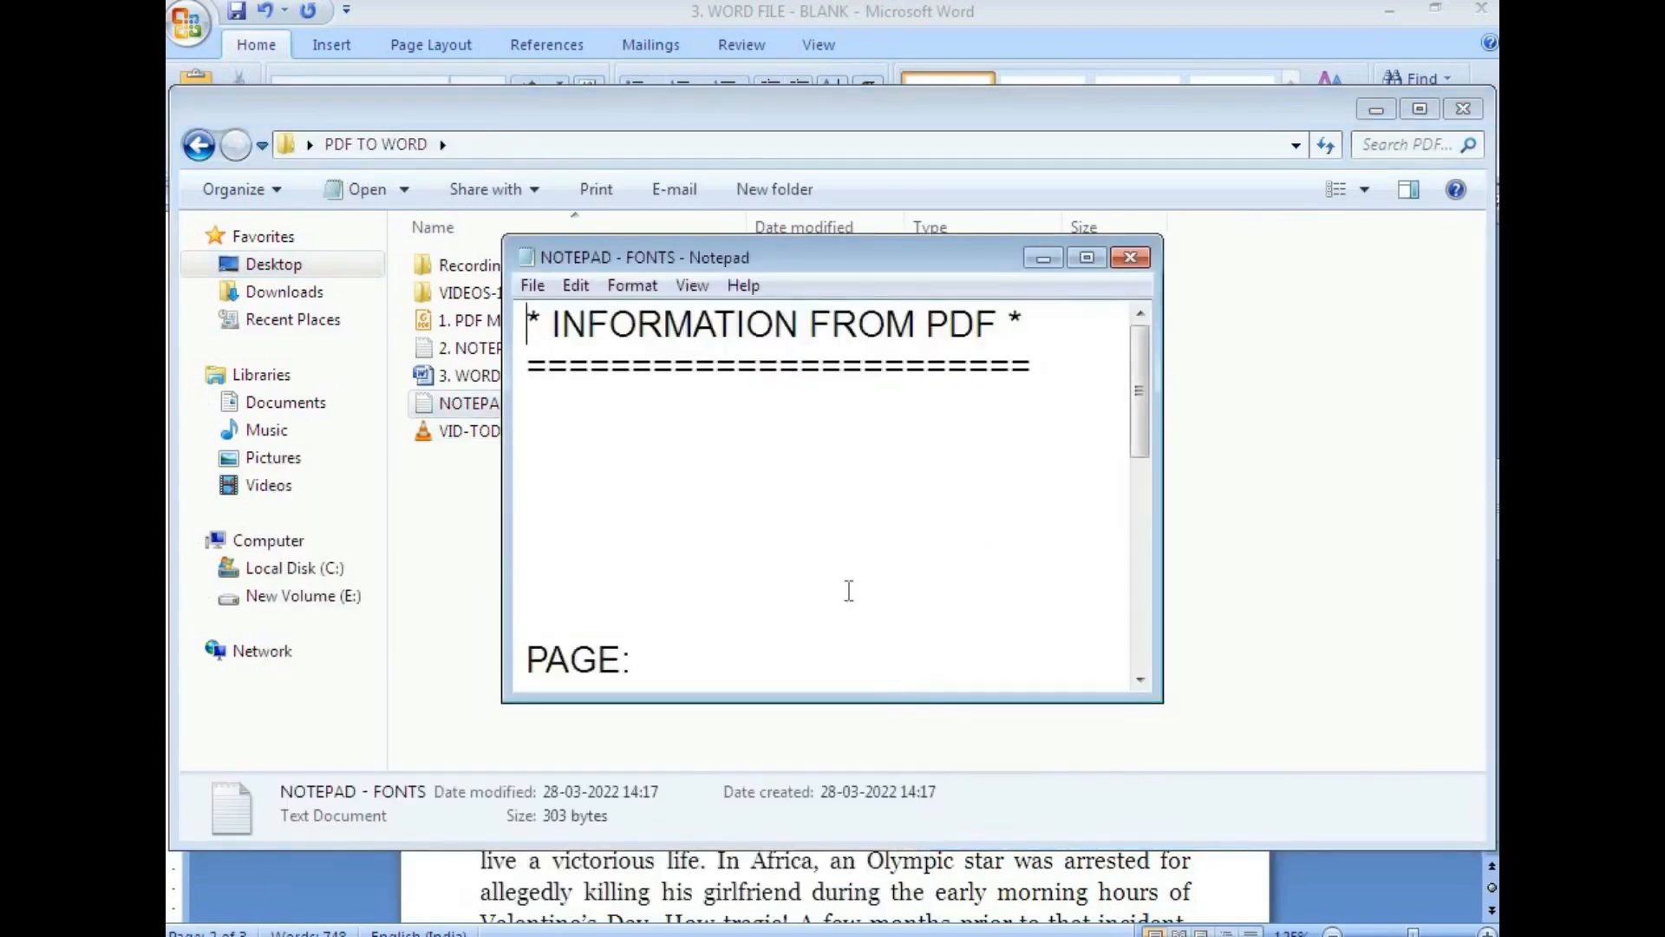
pyautogui.click(1086, 260)
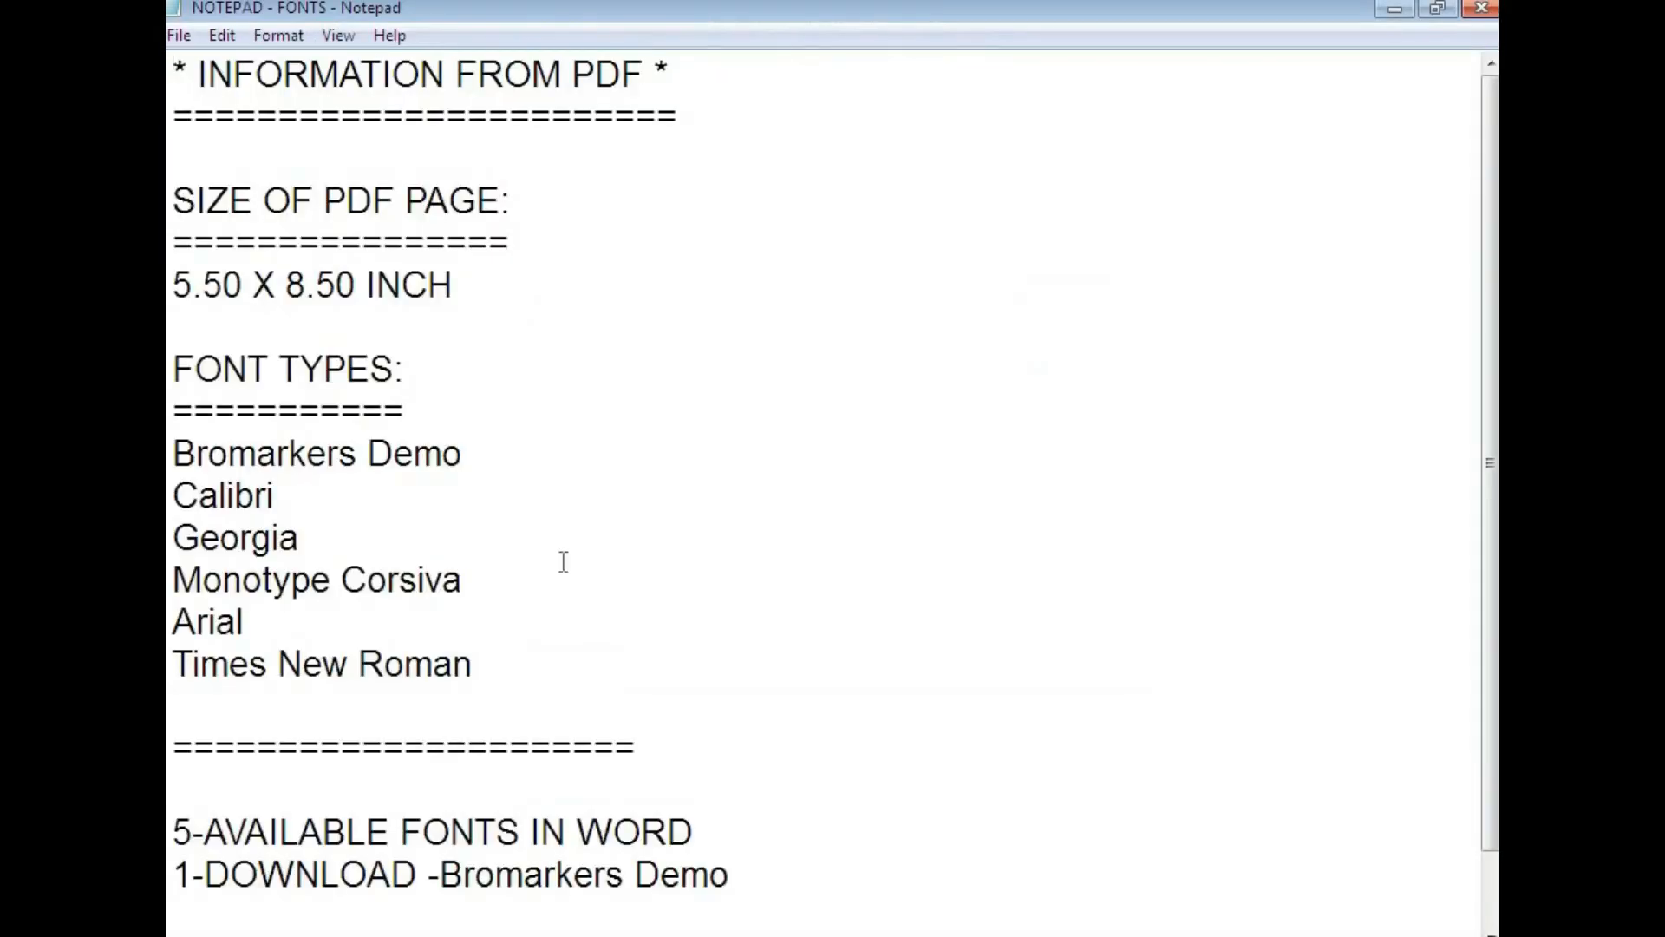
pyautogui.moveTo(300, 538); pyautogui.dragTo(172, 537)
pyautogui.click(335, 538)
pyautogui.moveTo(302, 538); pyautogui.dragTo(171, 548)
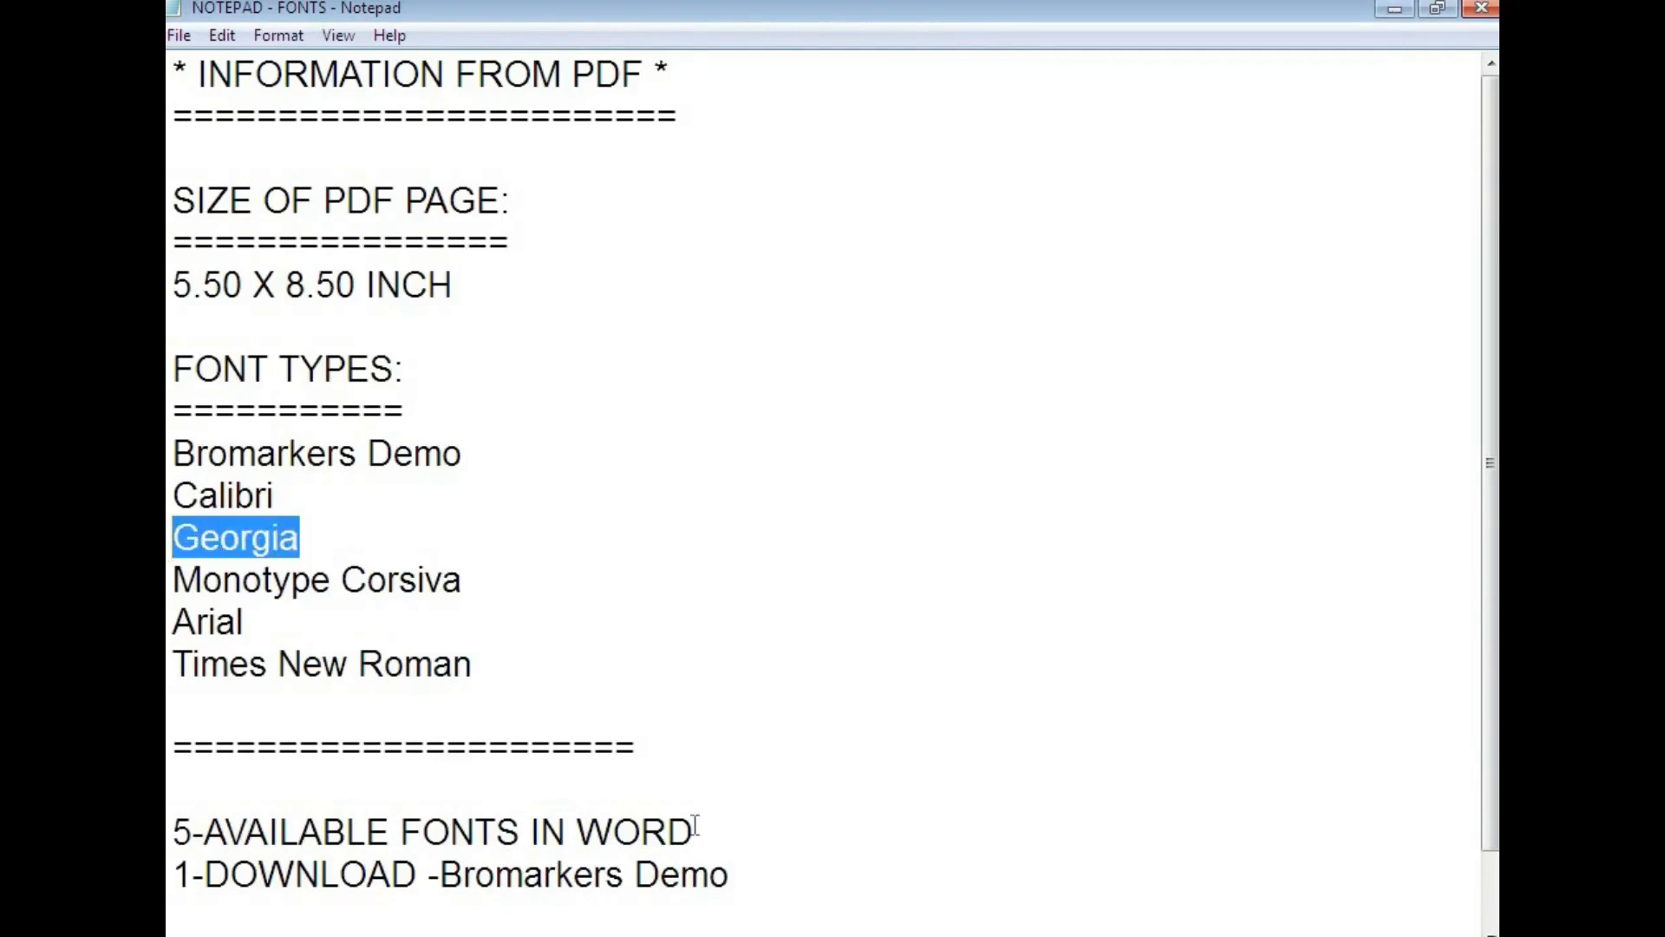
# Step: Return to Word and review the Introduction body text from the chapter heading down to the closing asterisks
pyautogui.hotkey('alt', 'Tab')
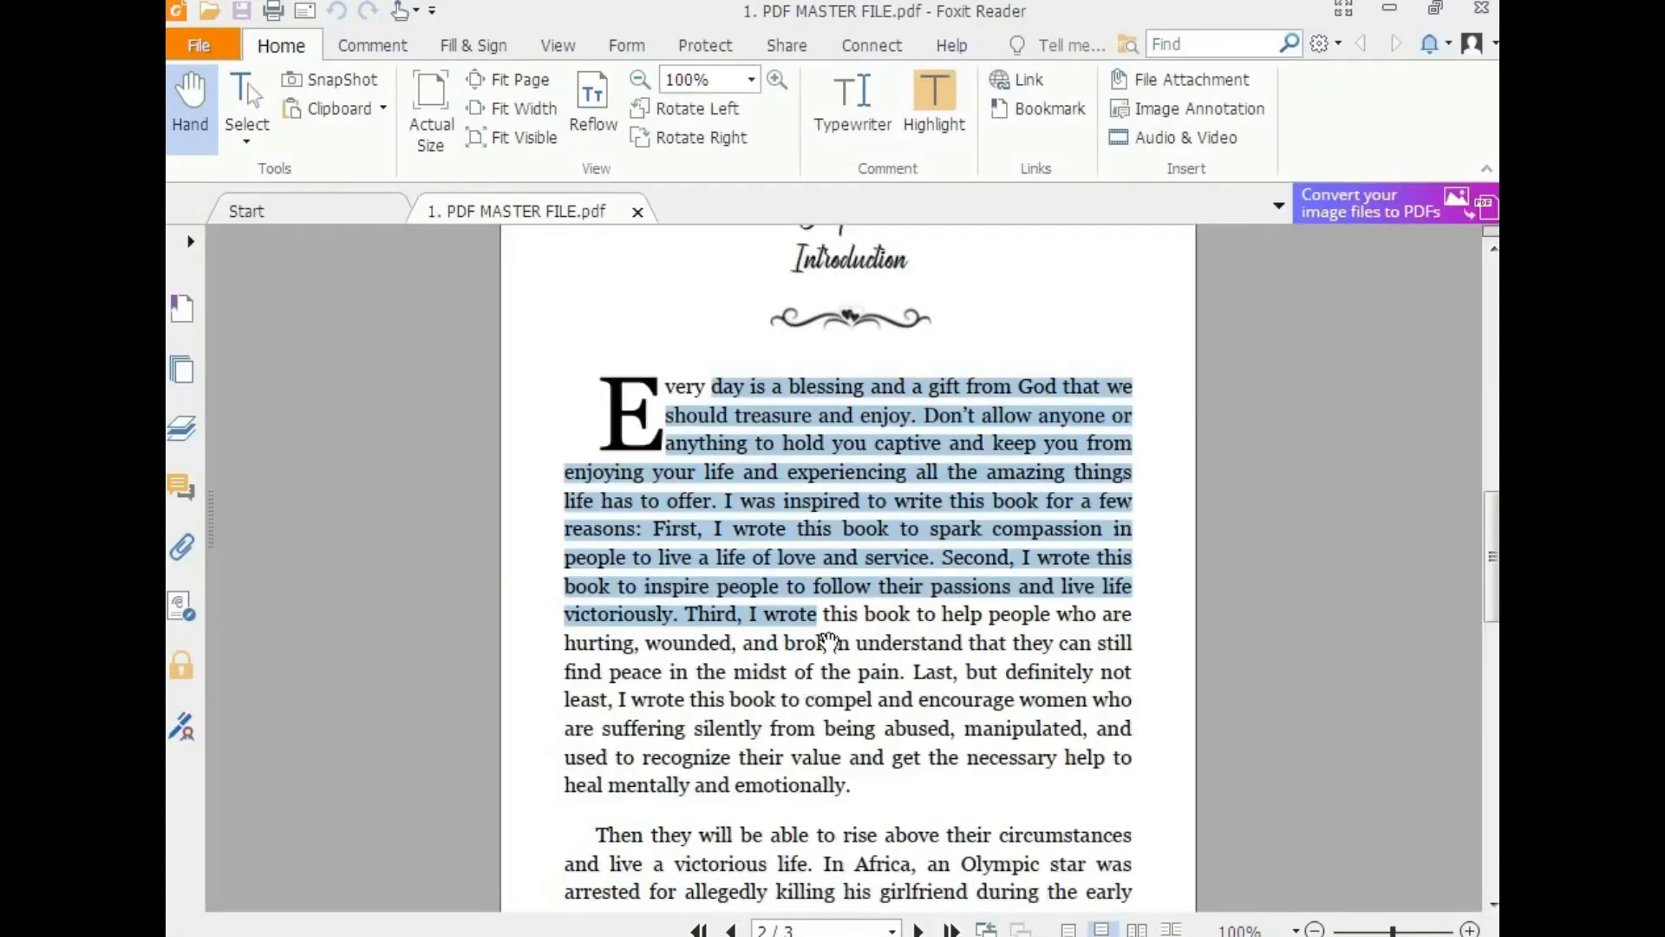
pyautogui.hotkey('alt', 'Tab')
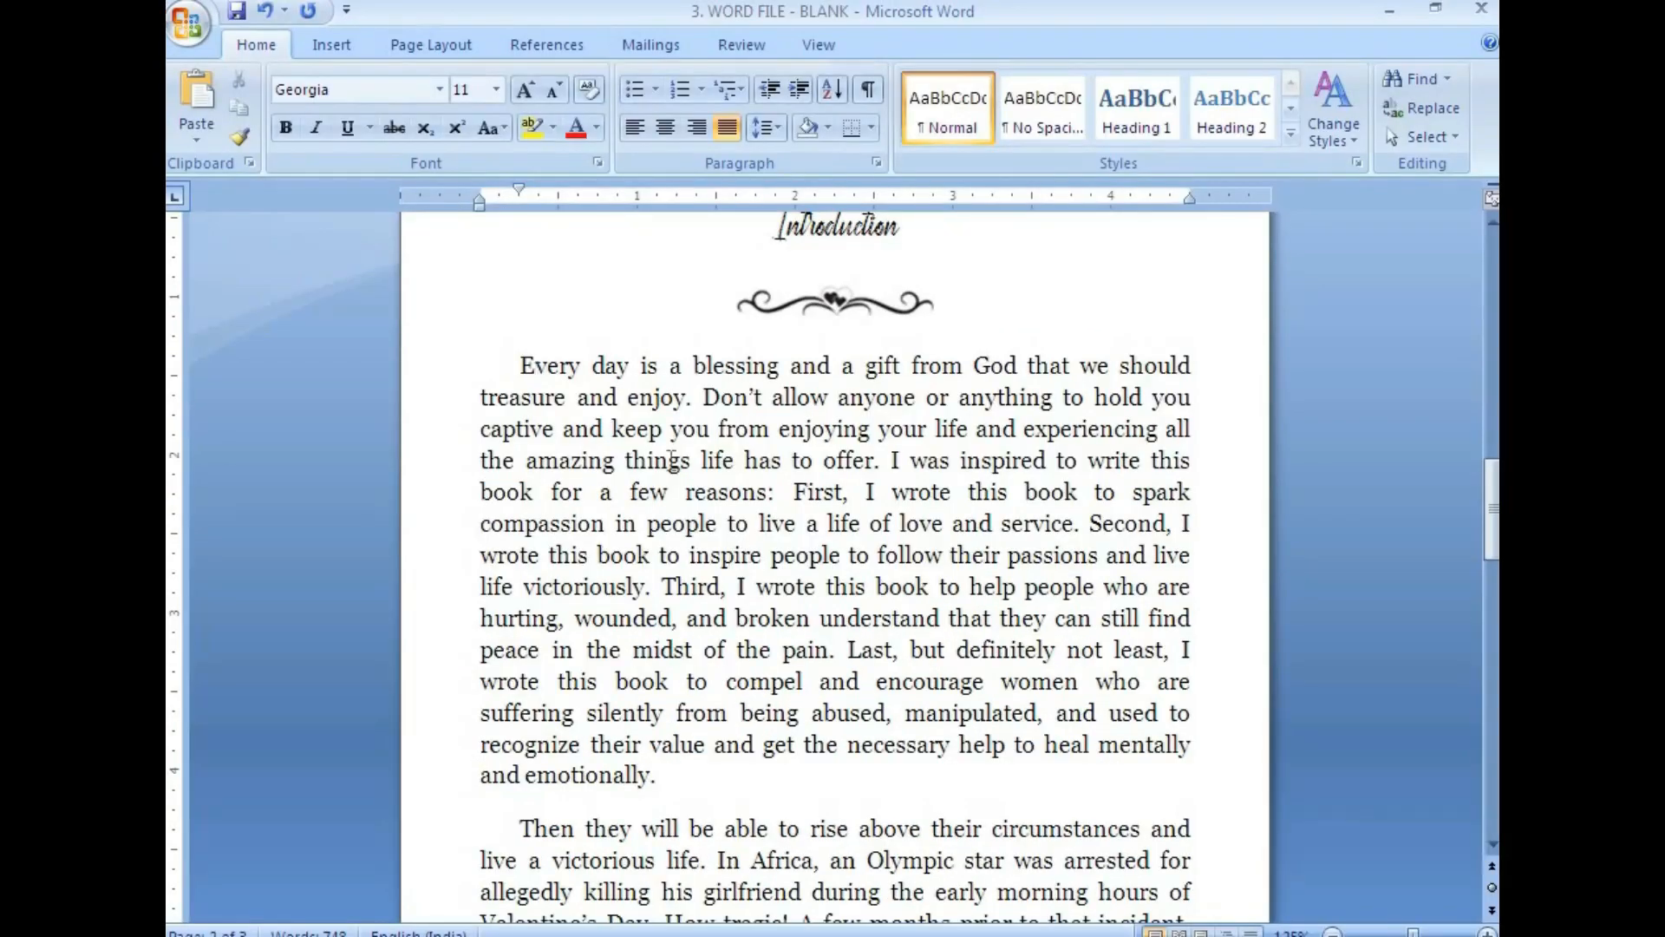
pyautogui.scroll(-7, 634, 421)
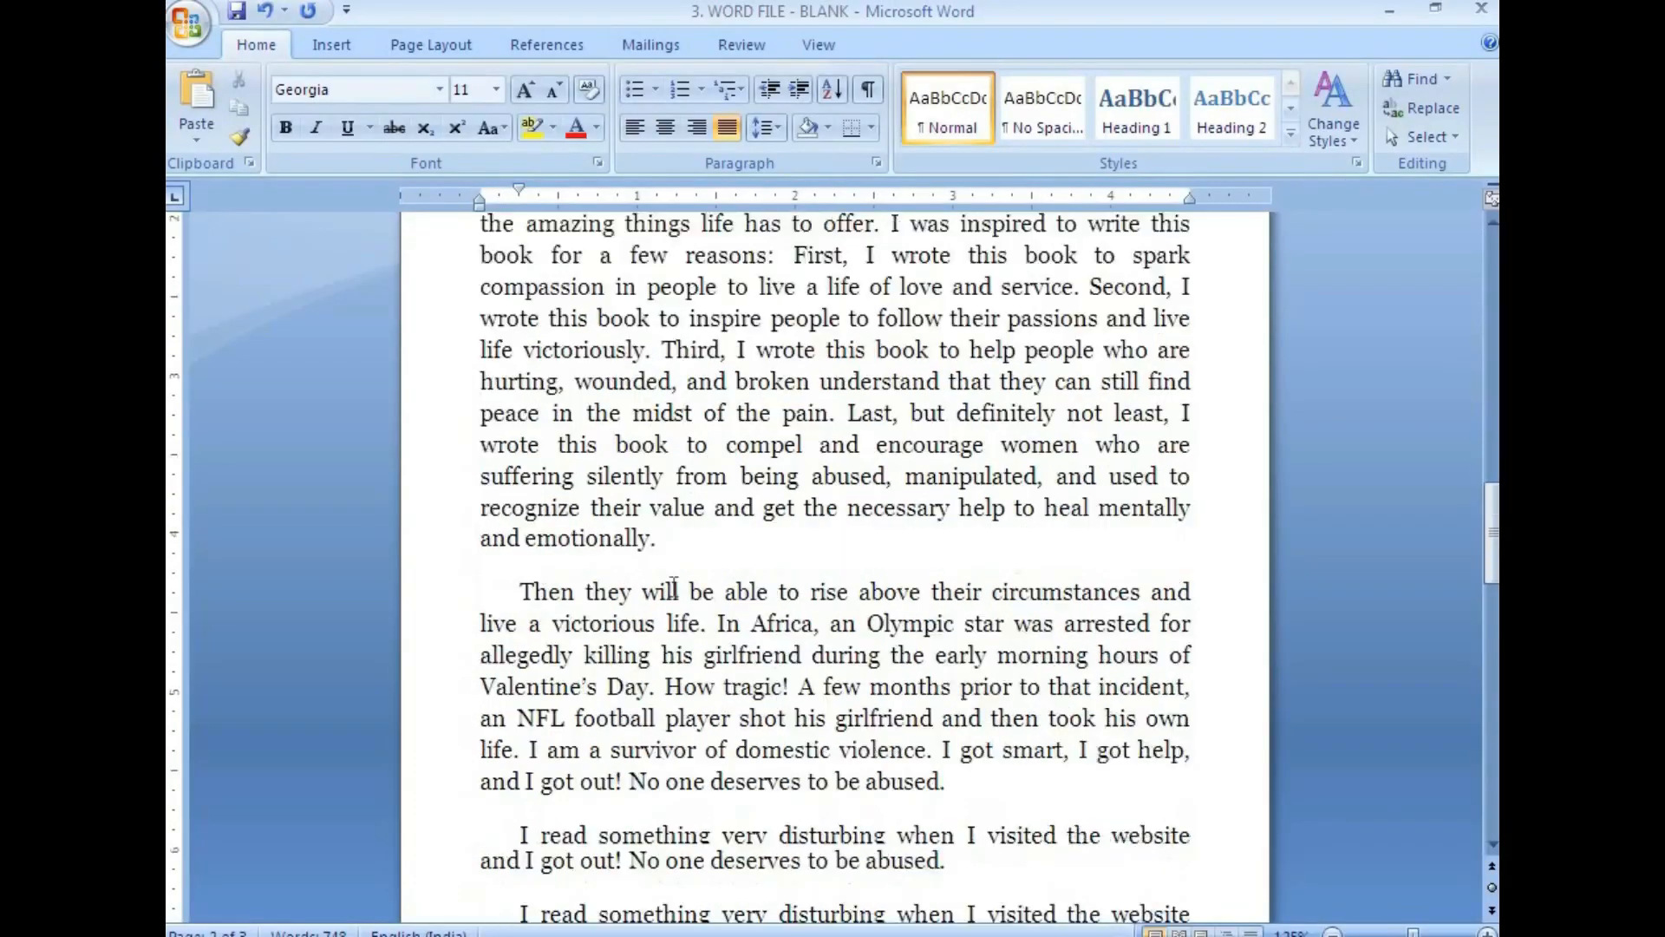
pyautogui.scroll(-2, 928, 542)
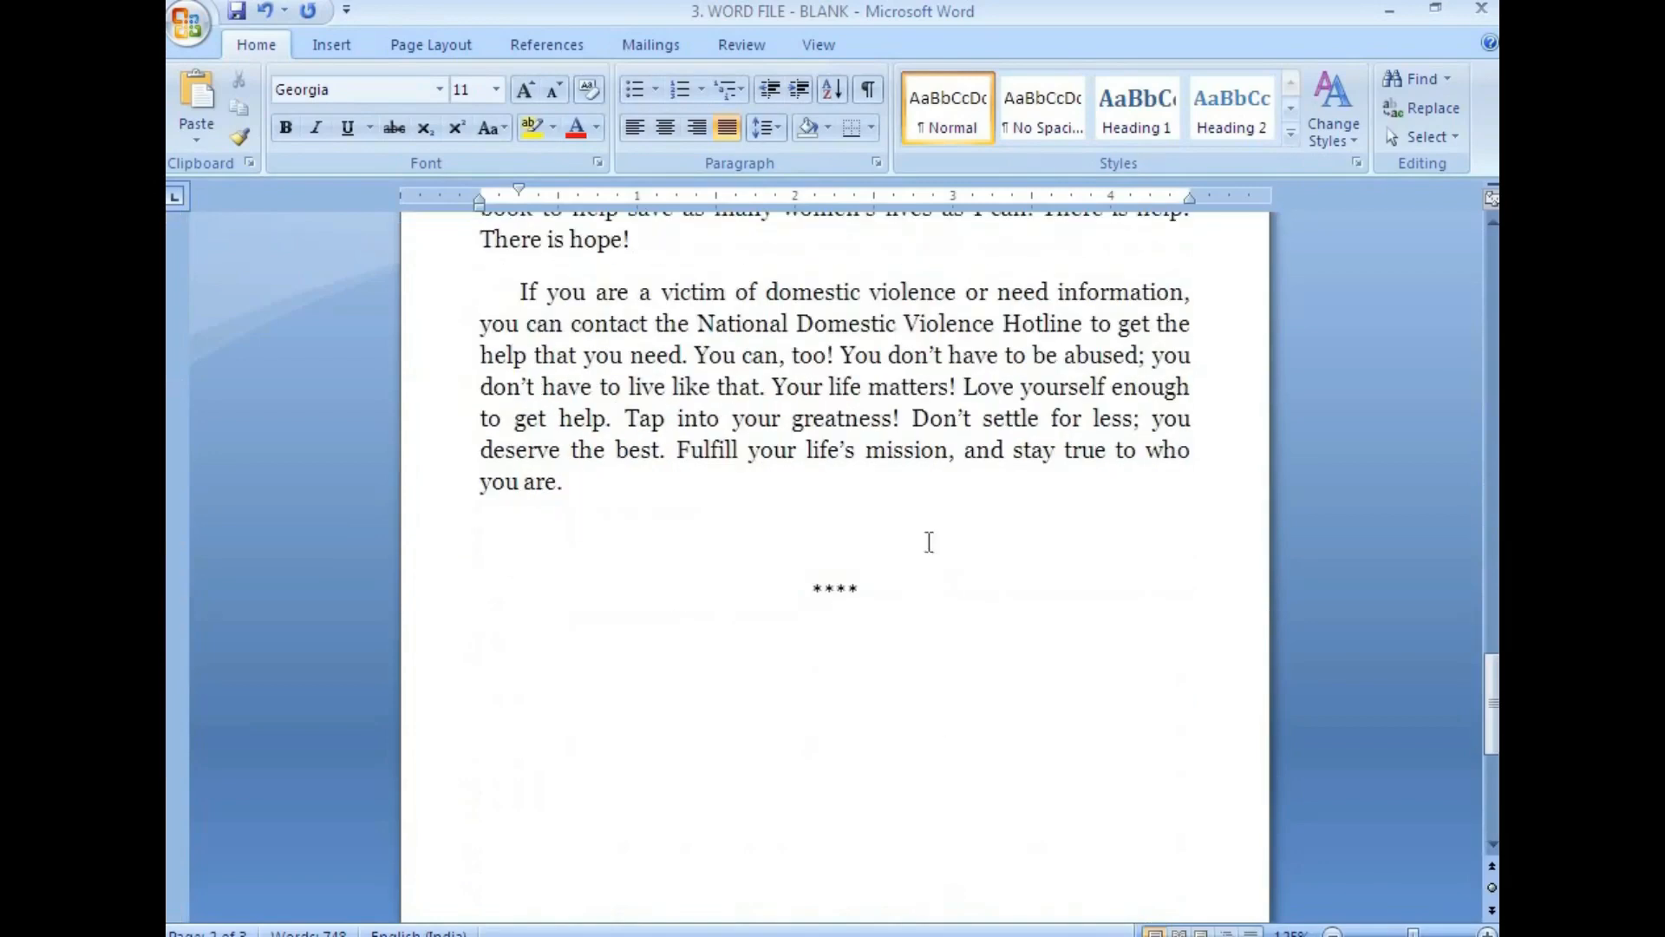
pyautogui.scroll(15, 722, 536)
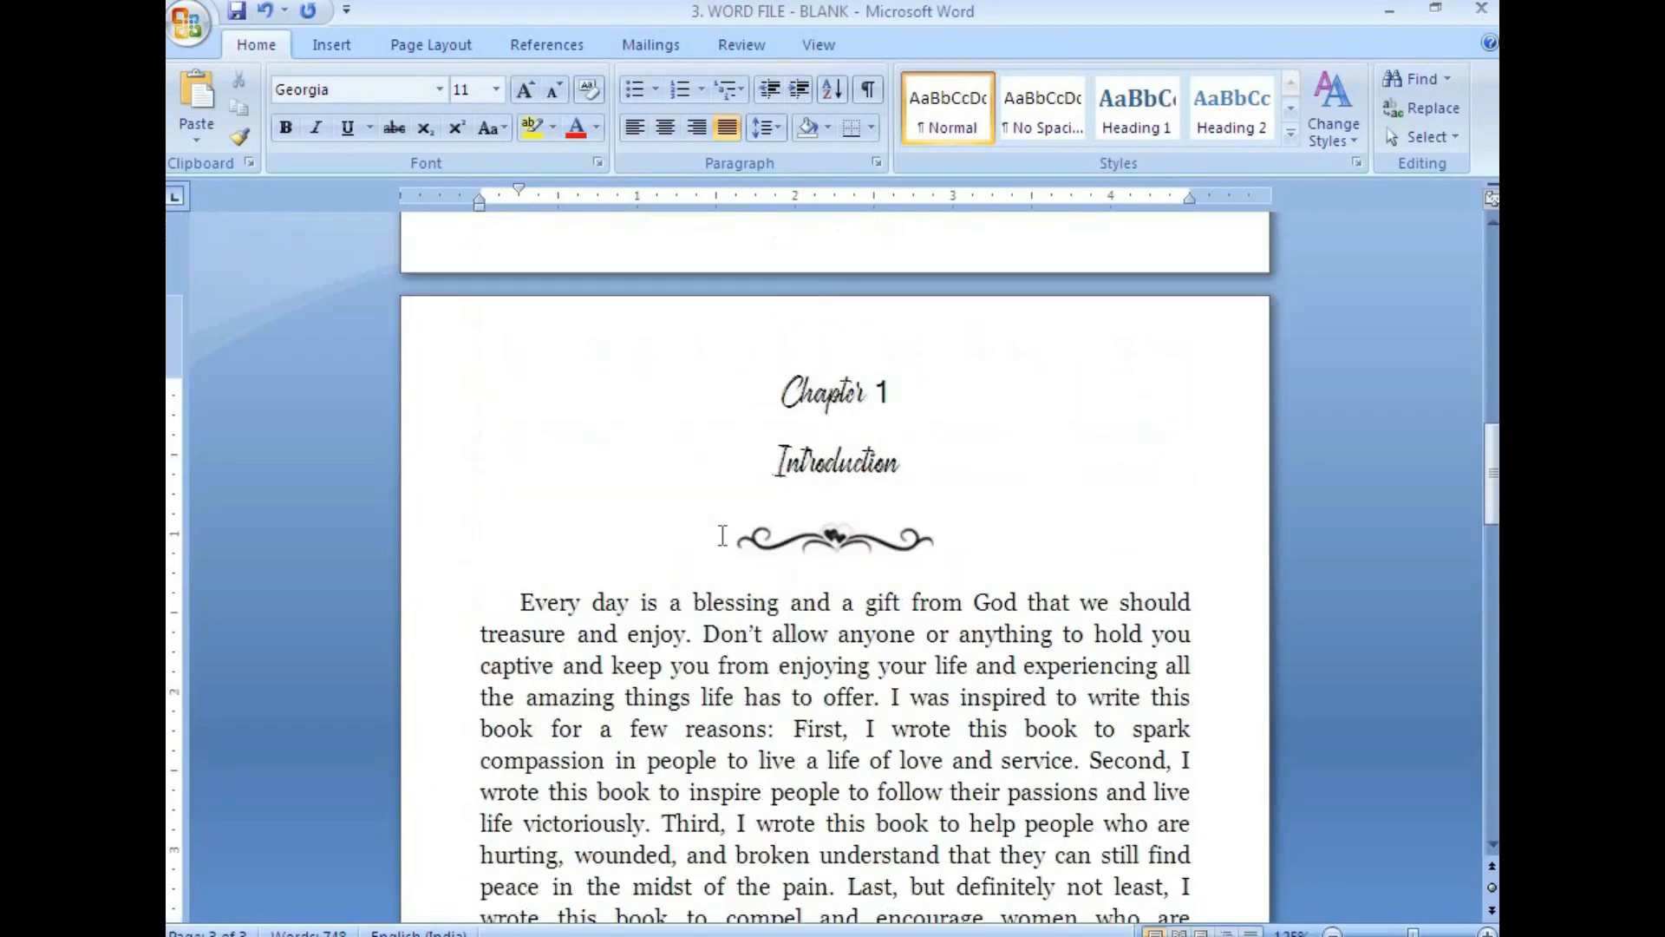
# Step: Switch to the PDF master file and examine the large initial E of the opening Introduction paragraph
pyautogui.click(580, 893)
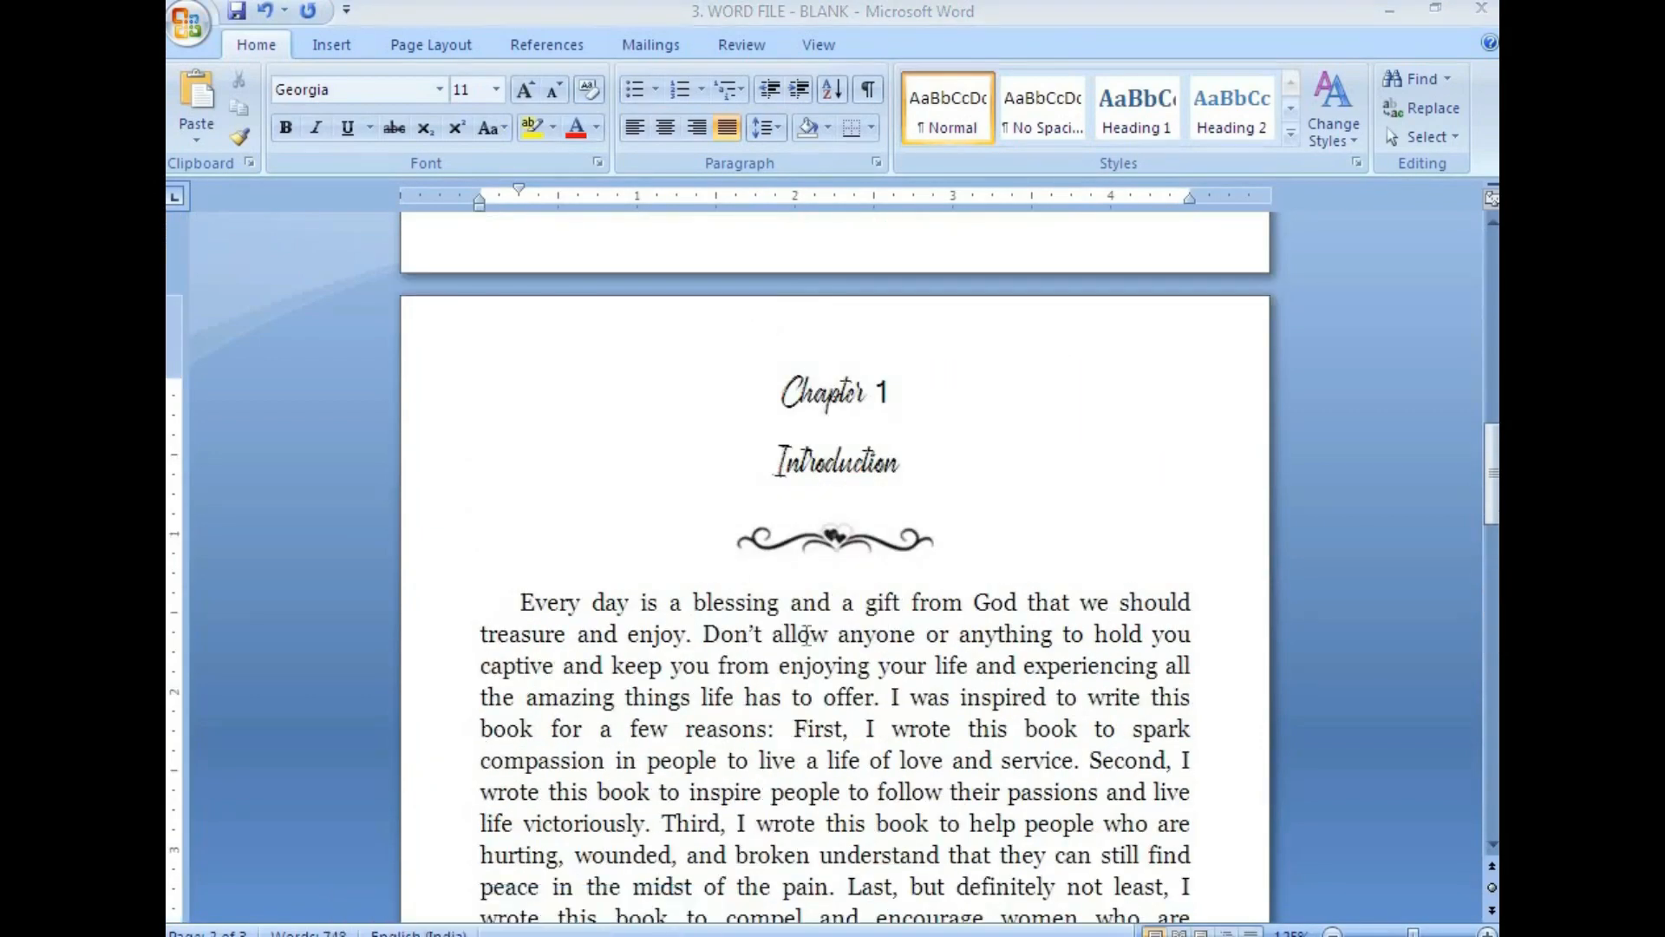
pyautogui.click(837, 542)
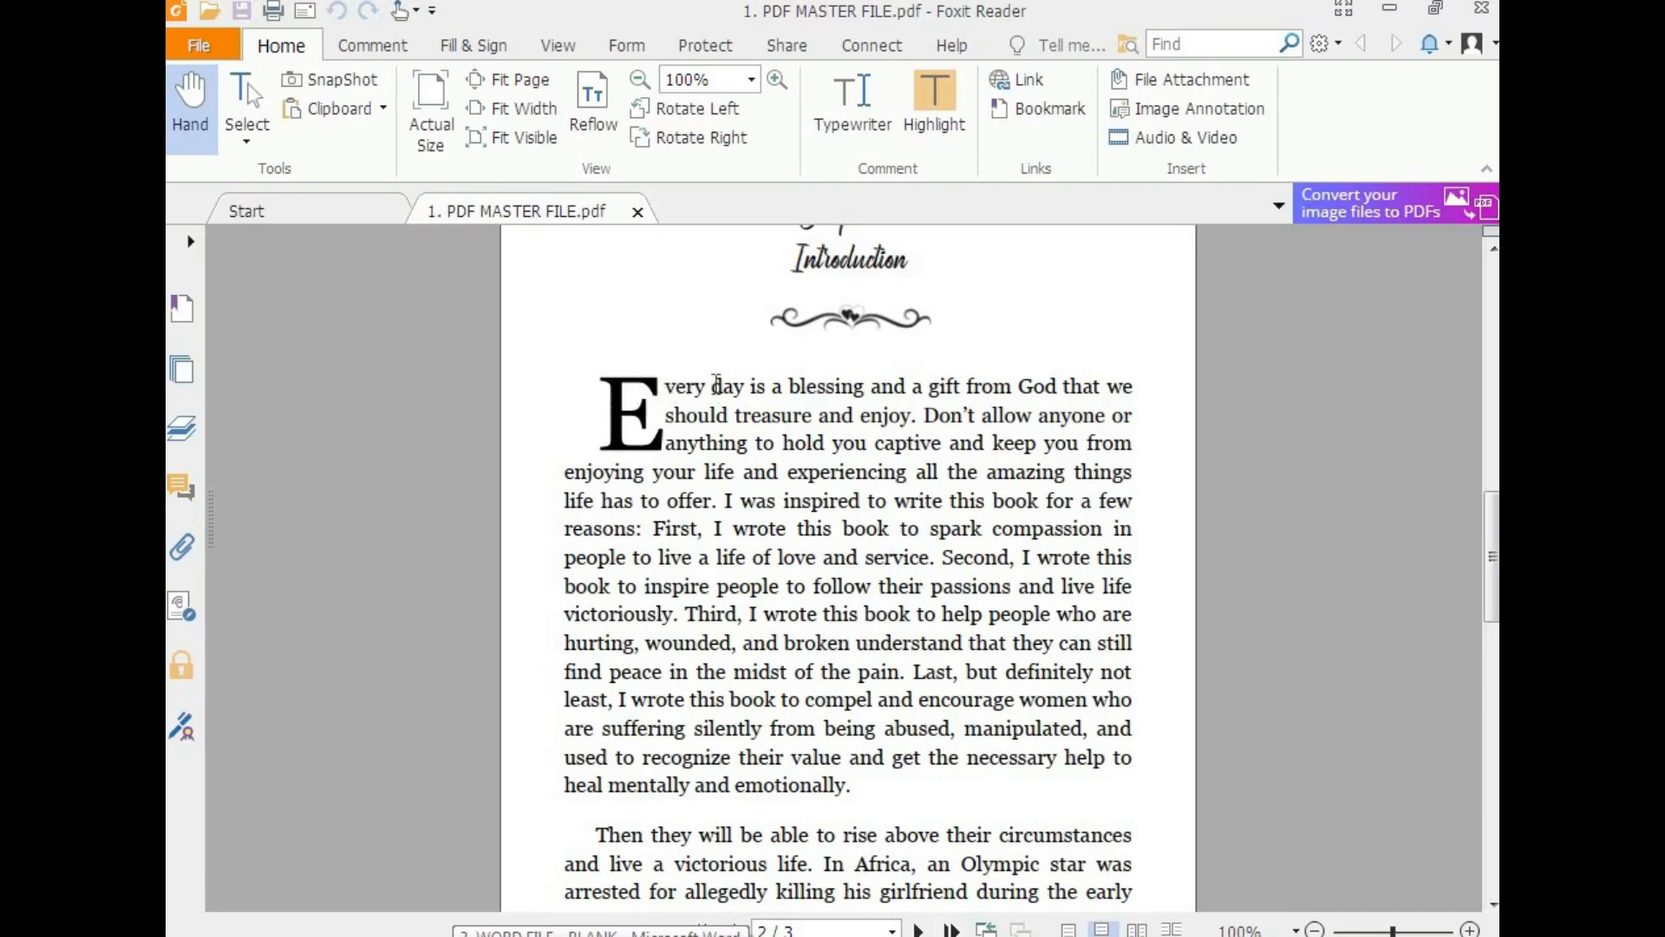
pyautogui.moveTo(708, 386); pyautogui.dragTo(641, 392)
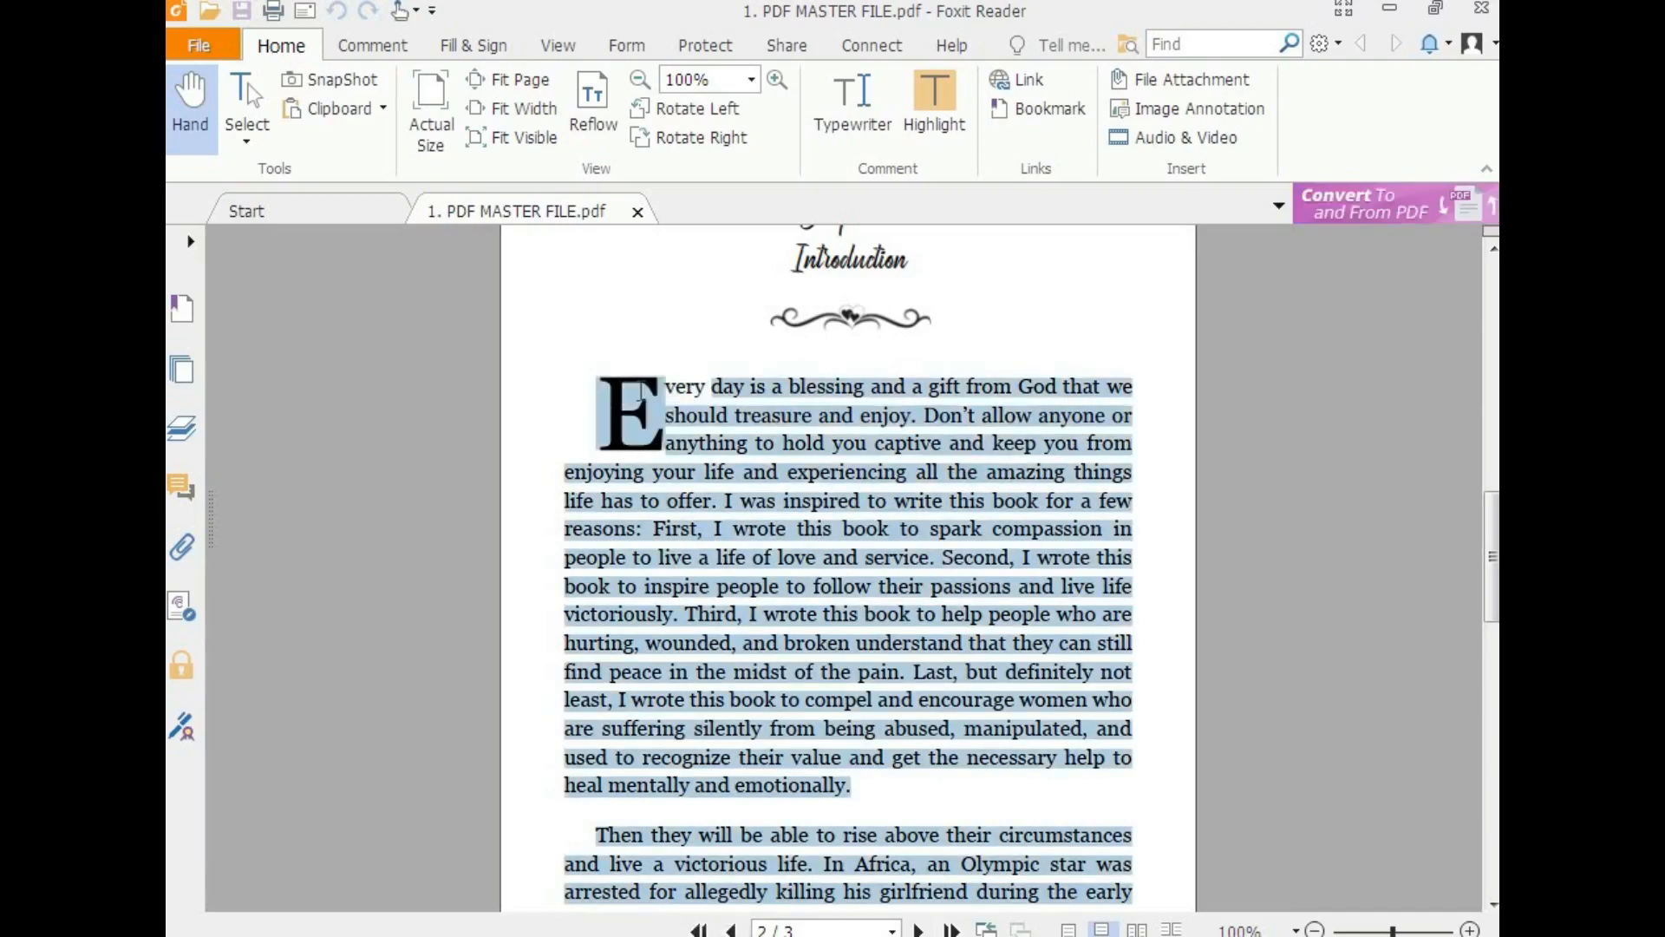
pyautogui.click(716, 529)
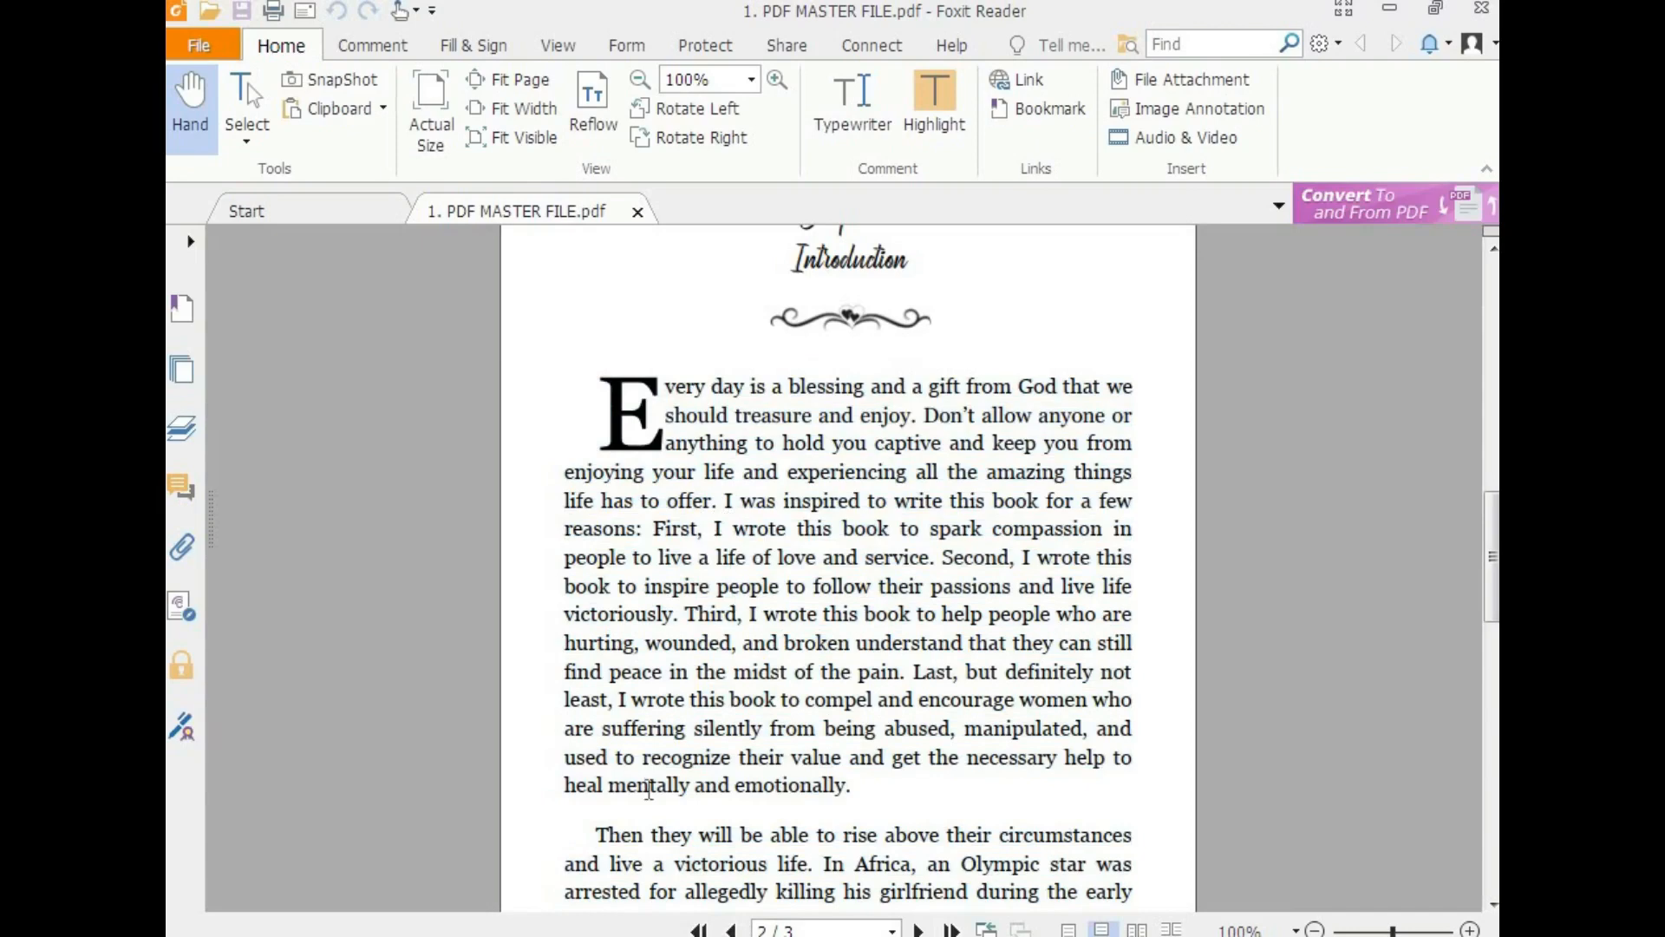
# Step: Switch to Word, apply a Dropped drop cap to the opening Introduction paragraph, and save the document
pyautogui.hotkey('alt', 'Tab')
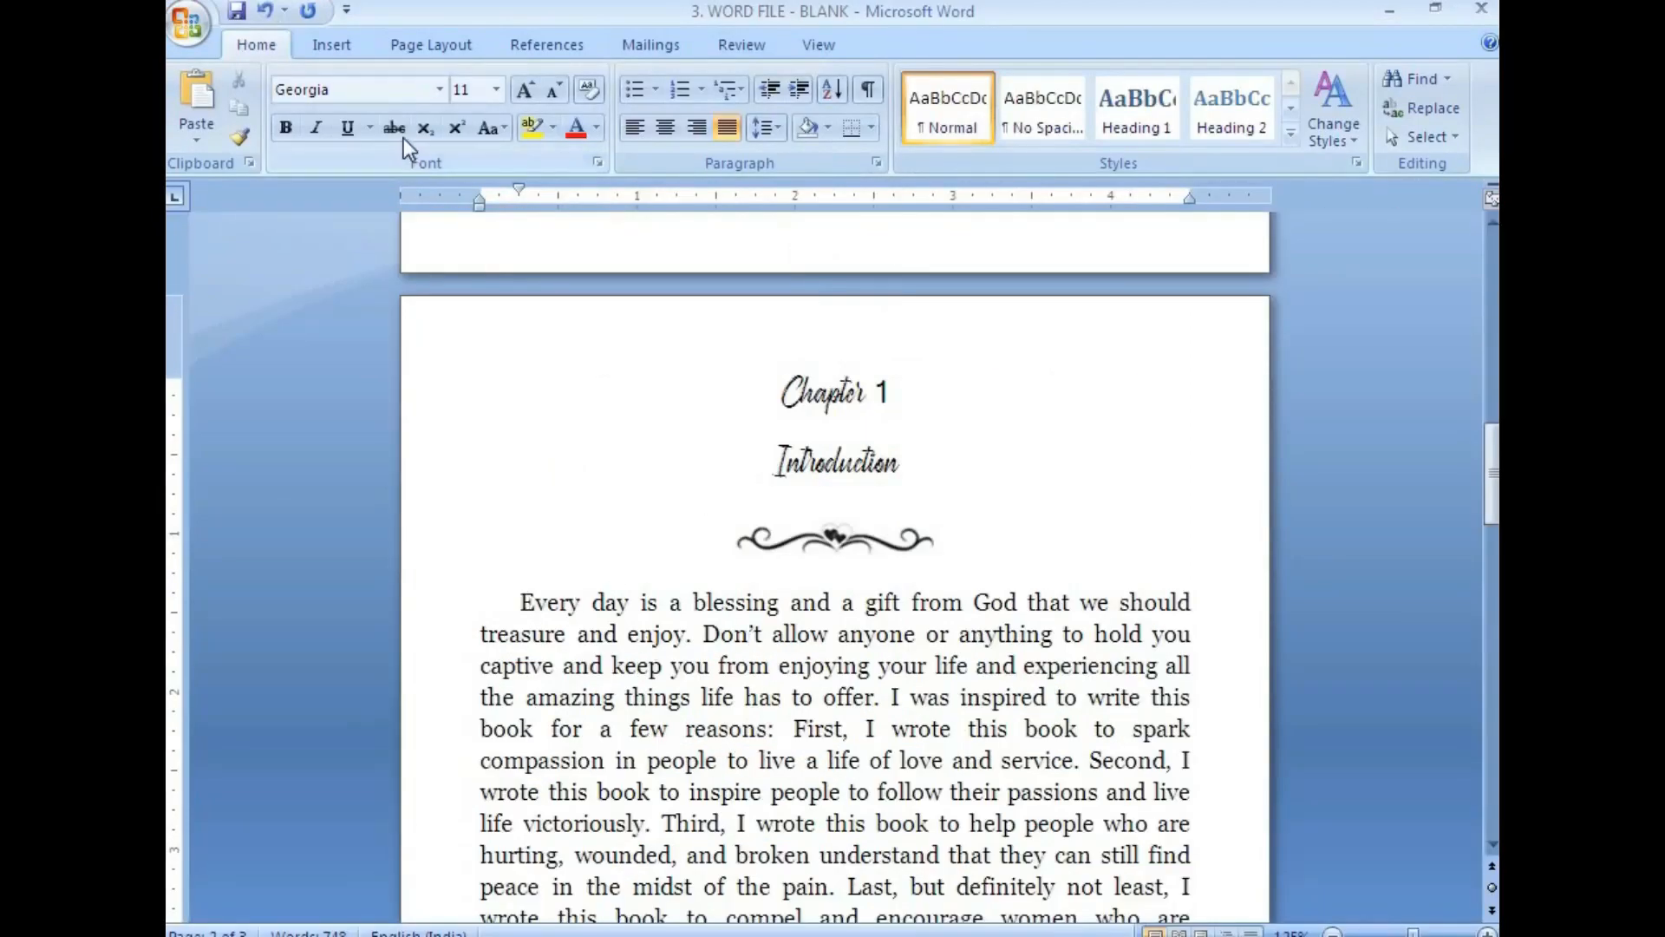
pyautogui.click(339, 47)
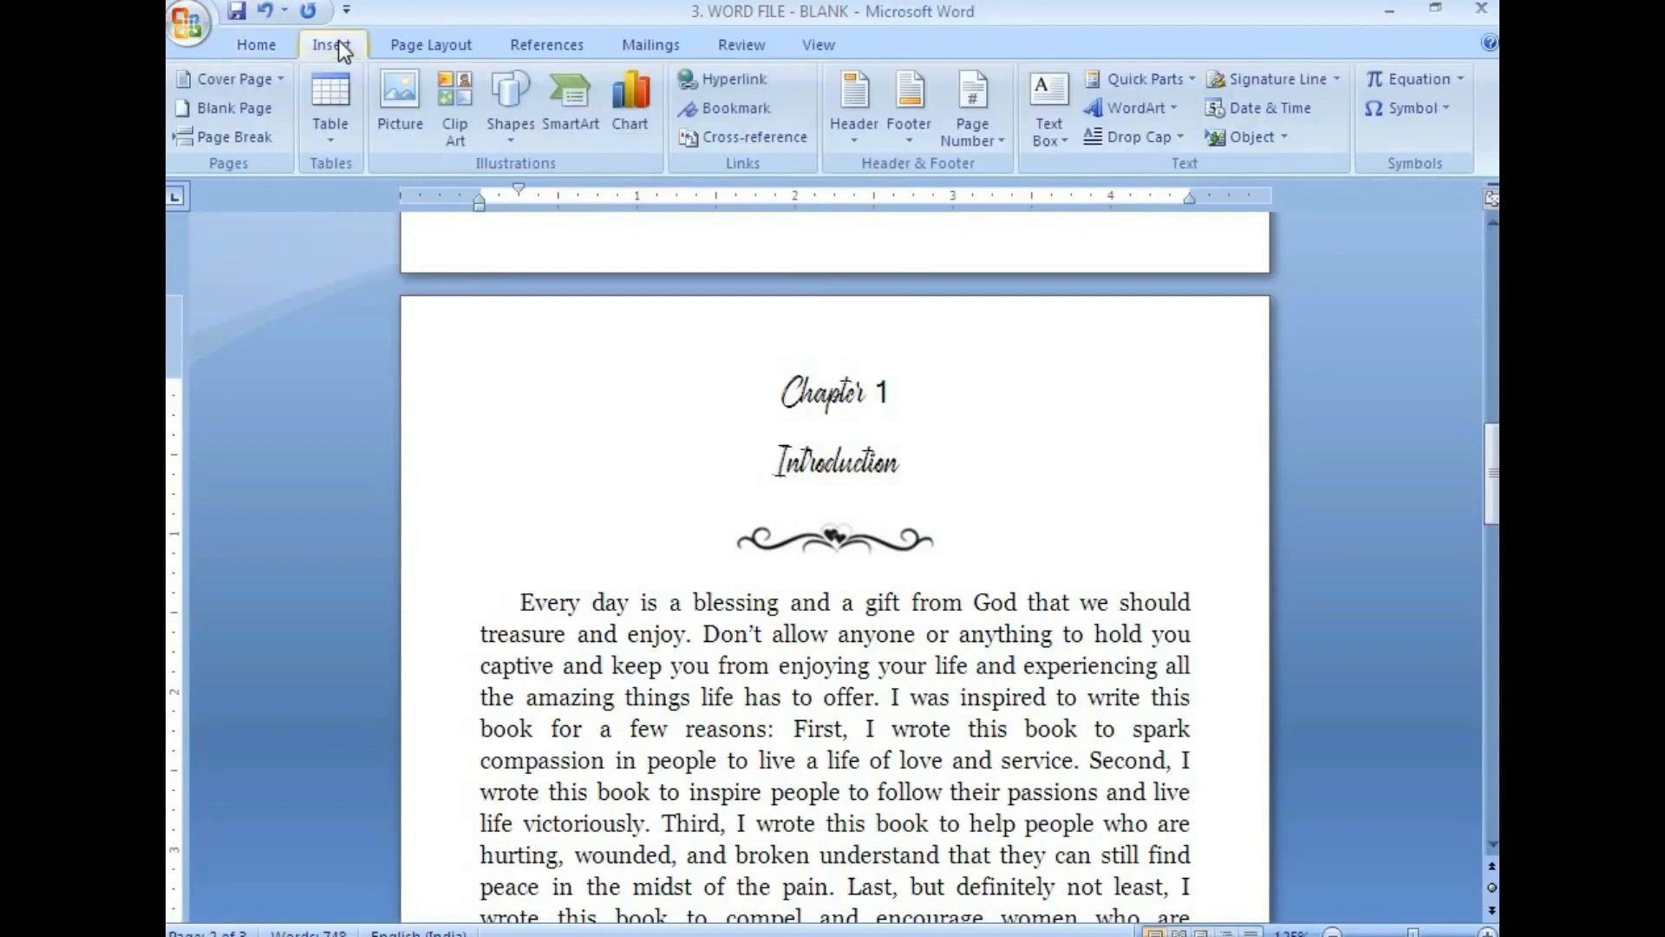
pyautogui.click(1181, 139)
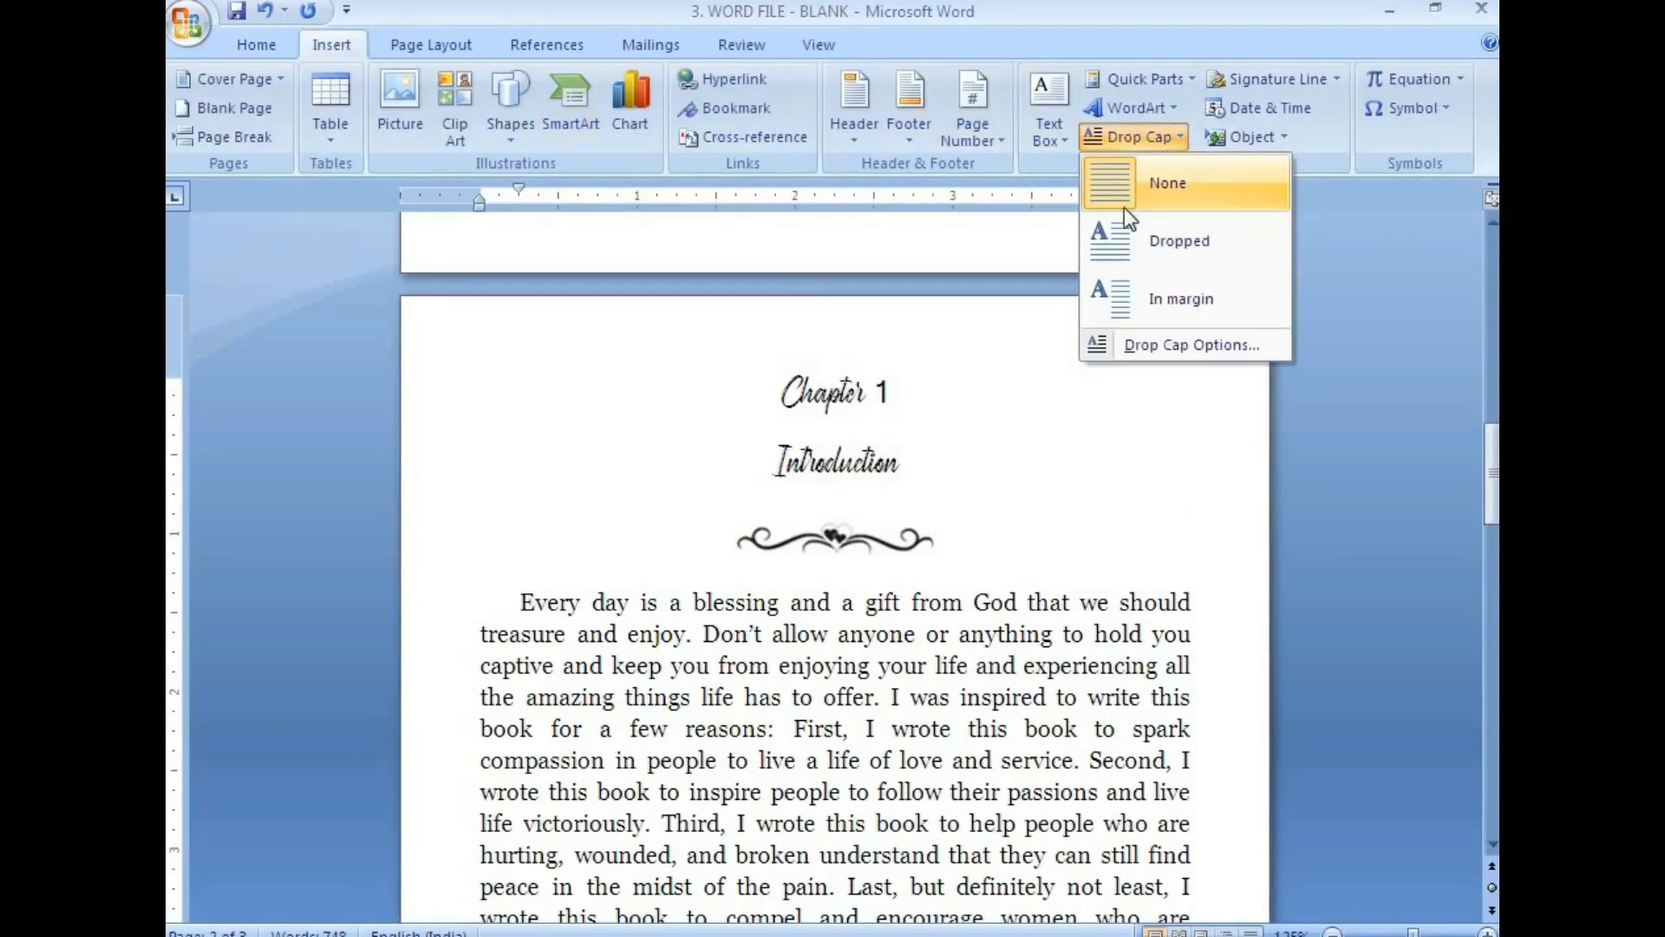
pyautogui.click(1117, 241)
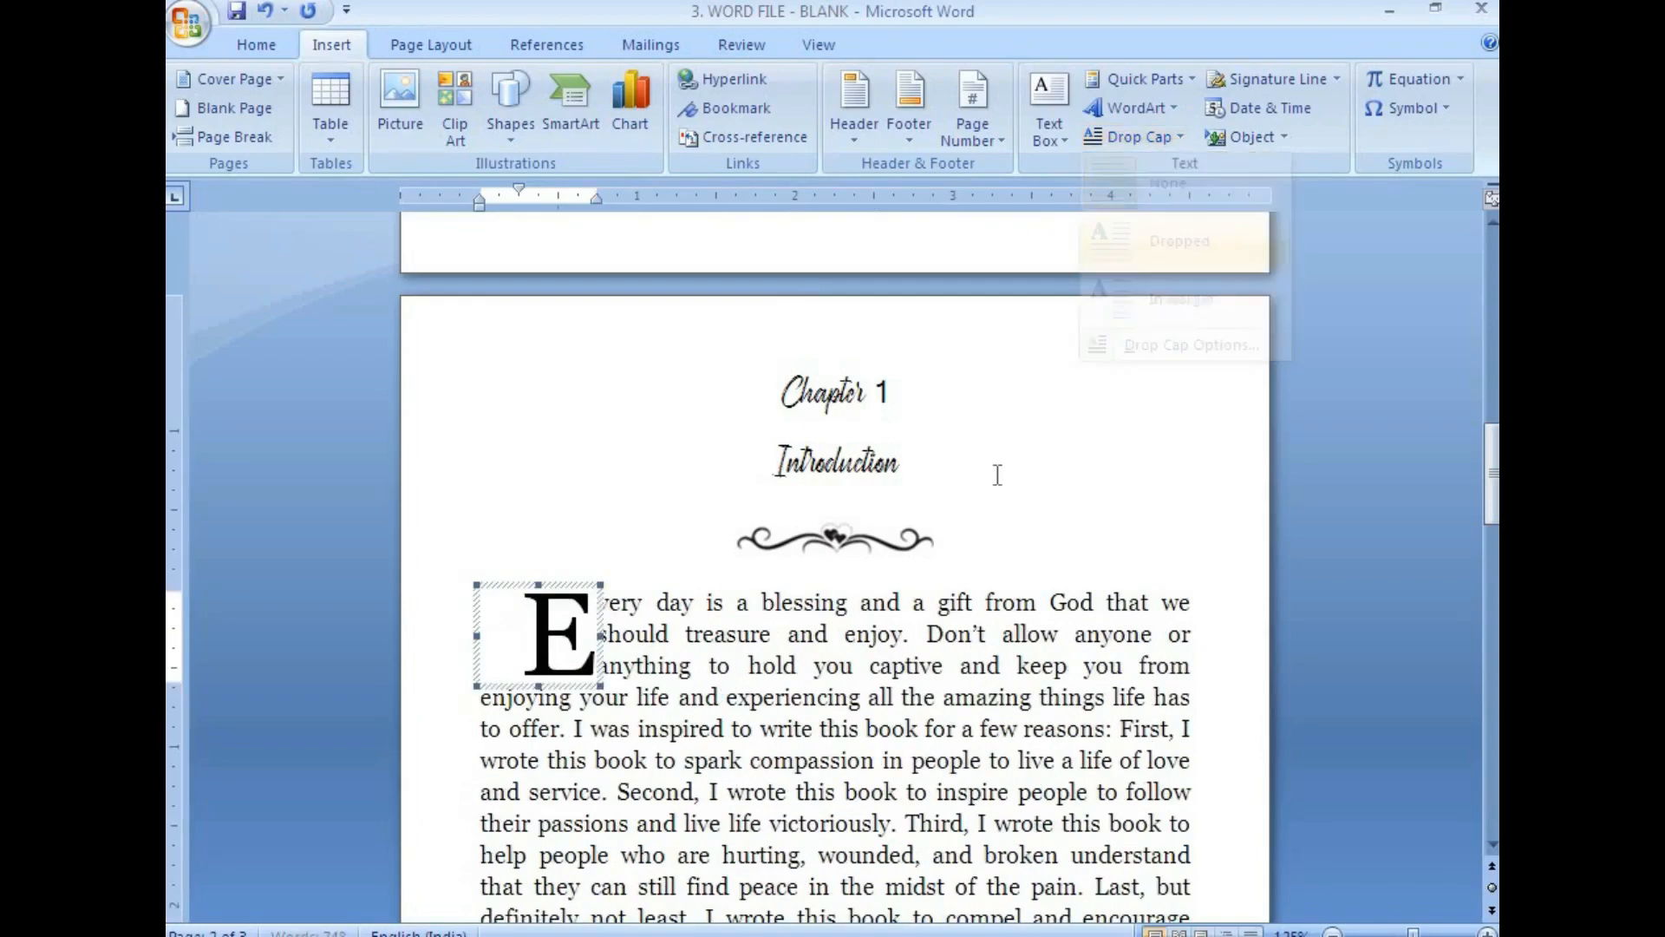
pyautogui.click(671, 696)
pyautogui.scroll(-3, 663, 635)
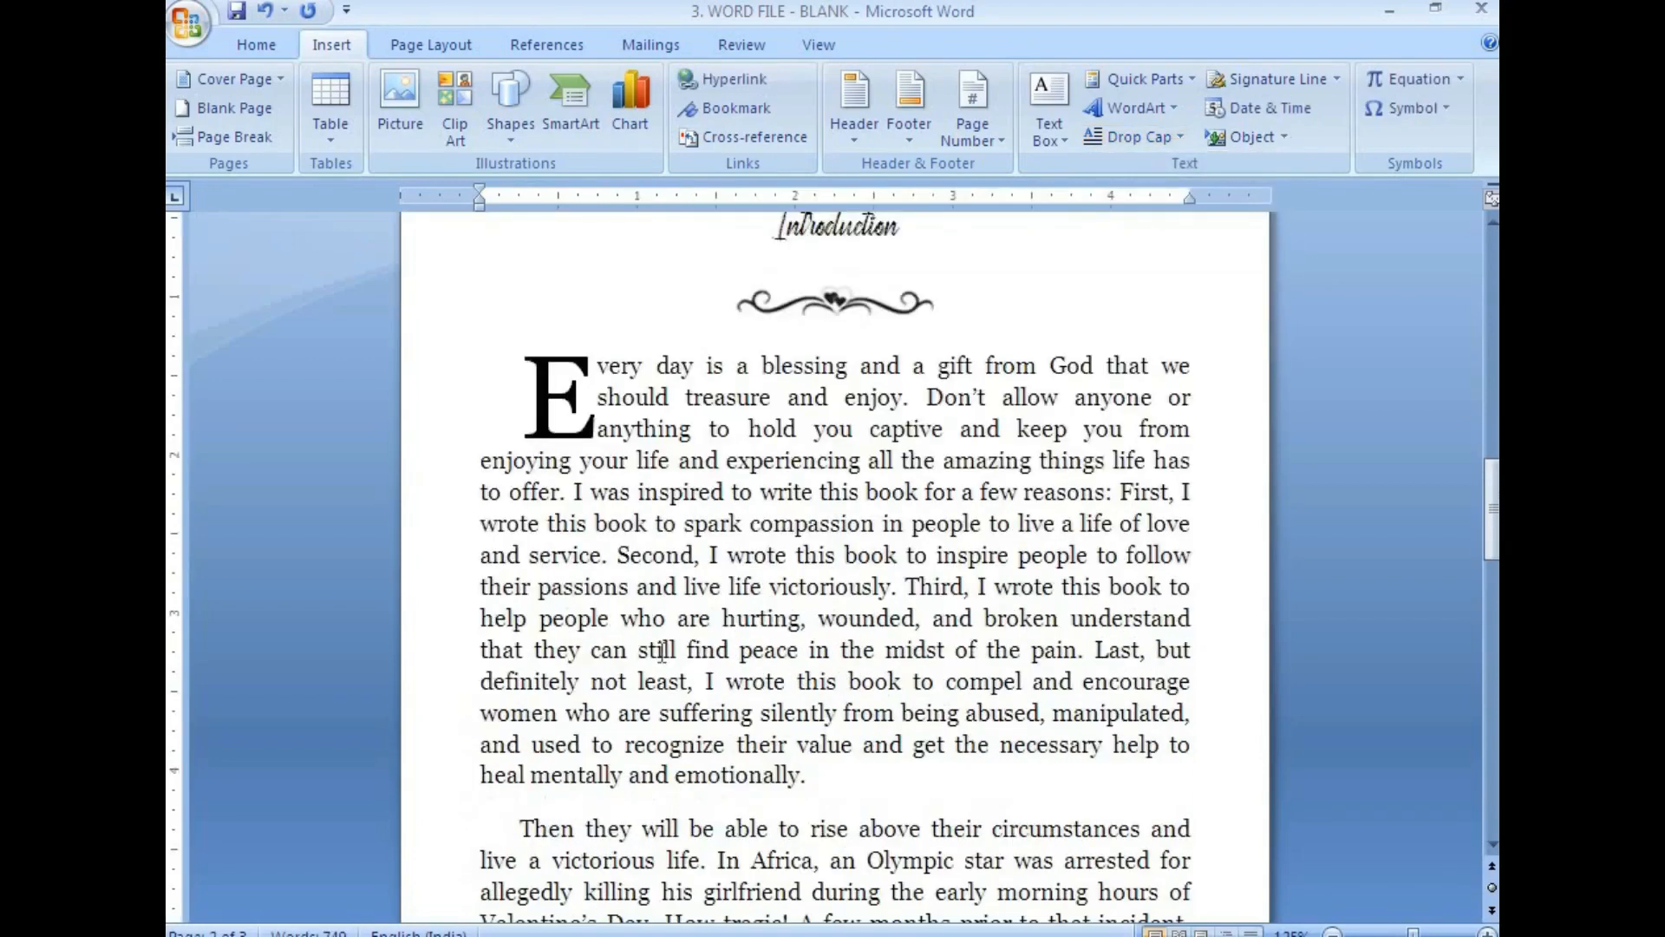
pyautogui.scroll(4, 694, 646)
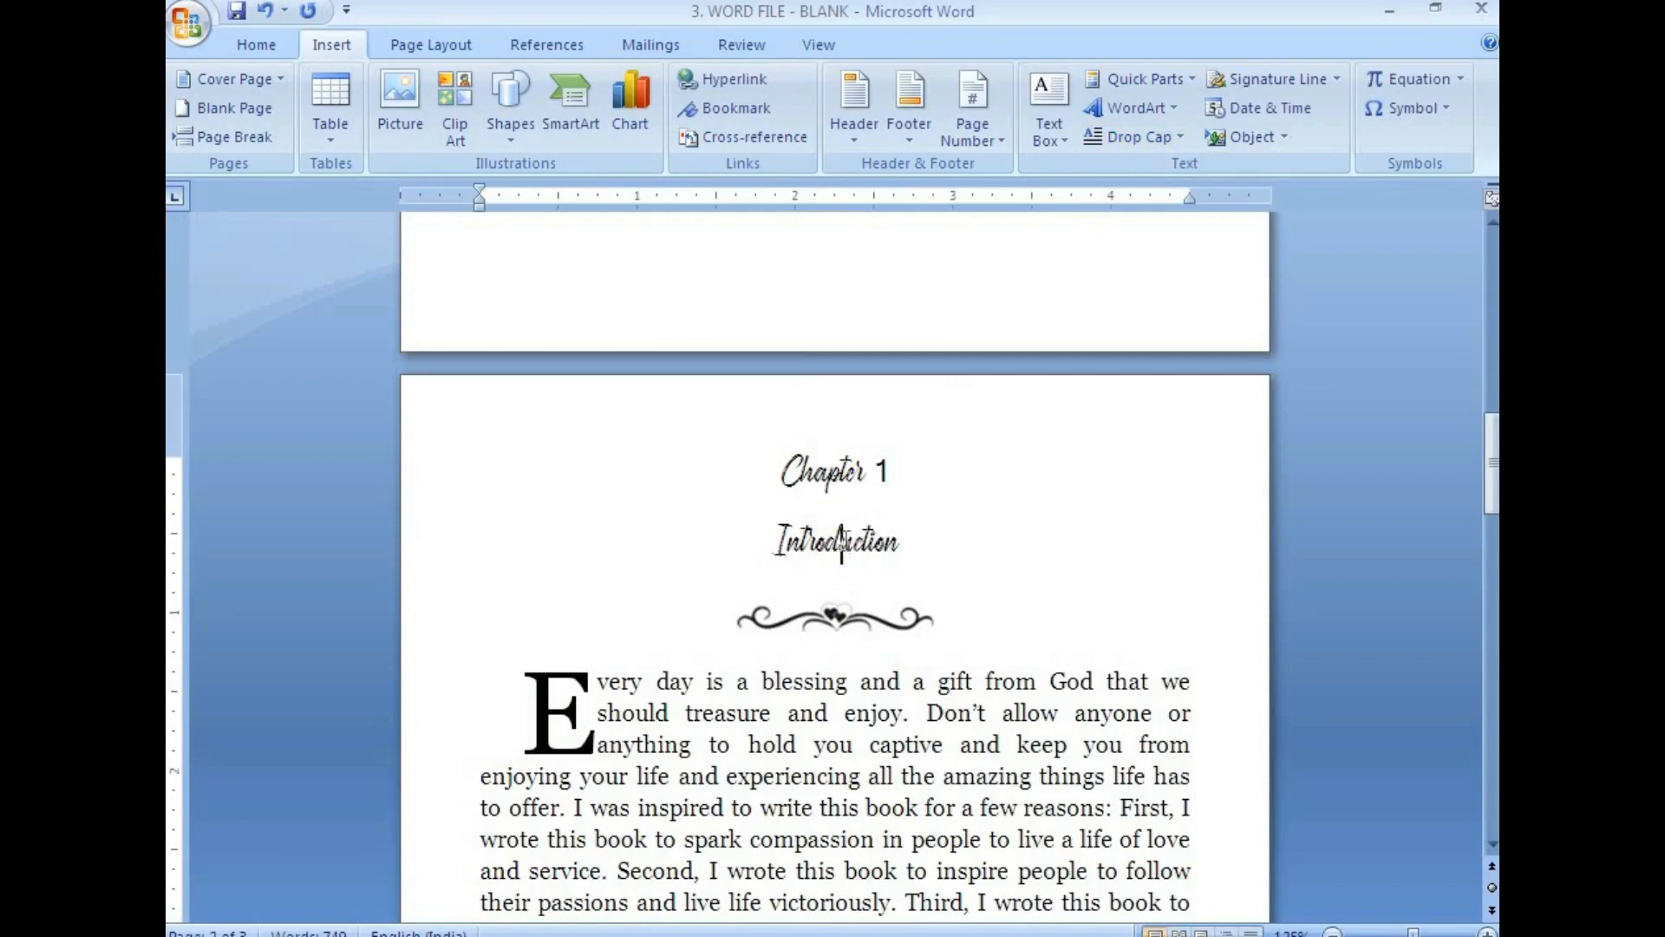
pyautogui.scroll(-2, 778, 752)
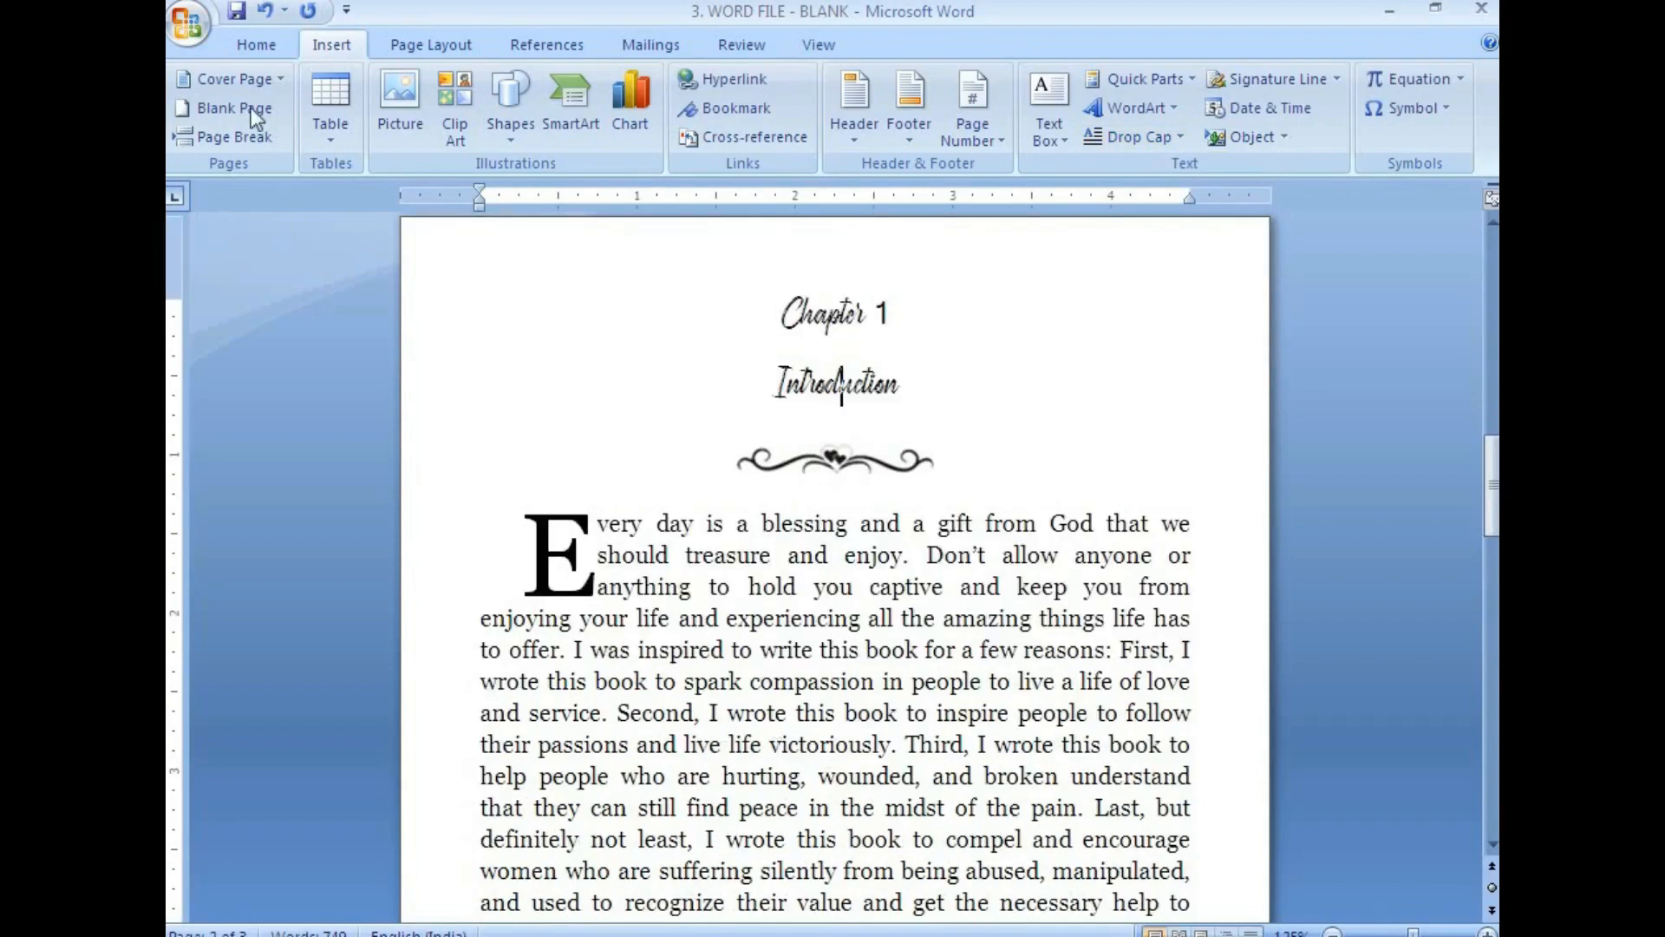
pyautogui.click(236, 12)
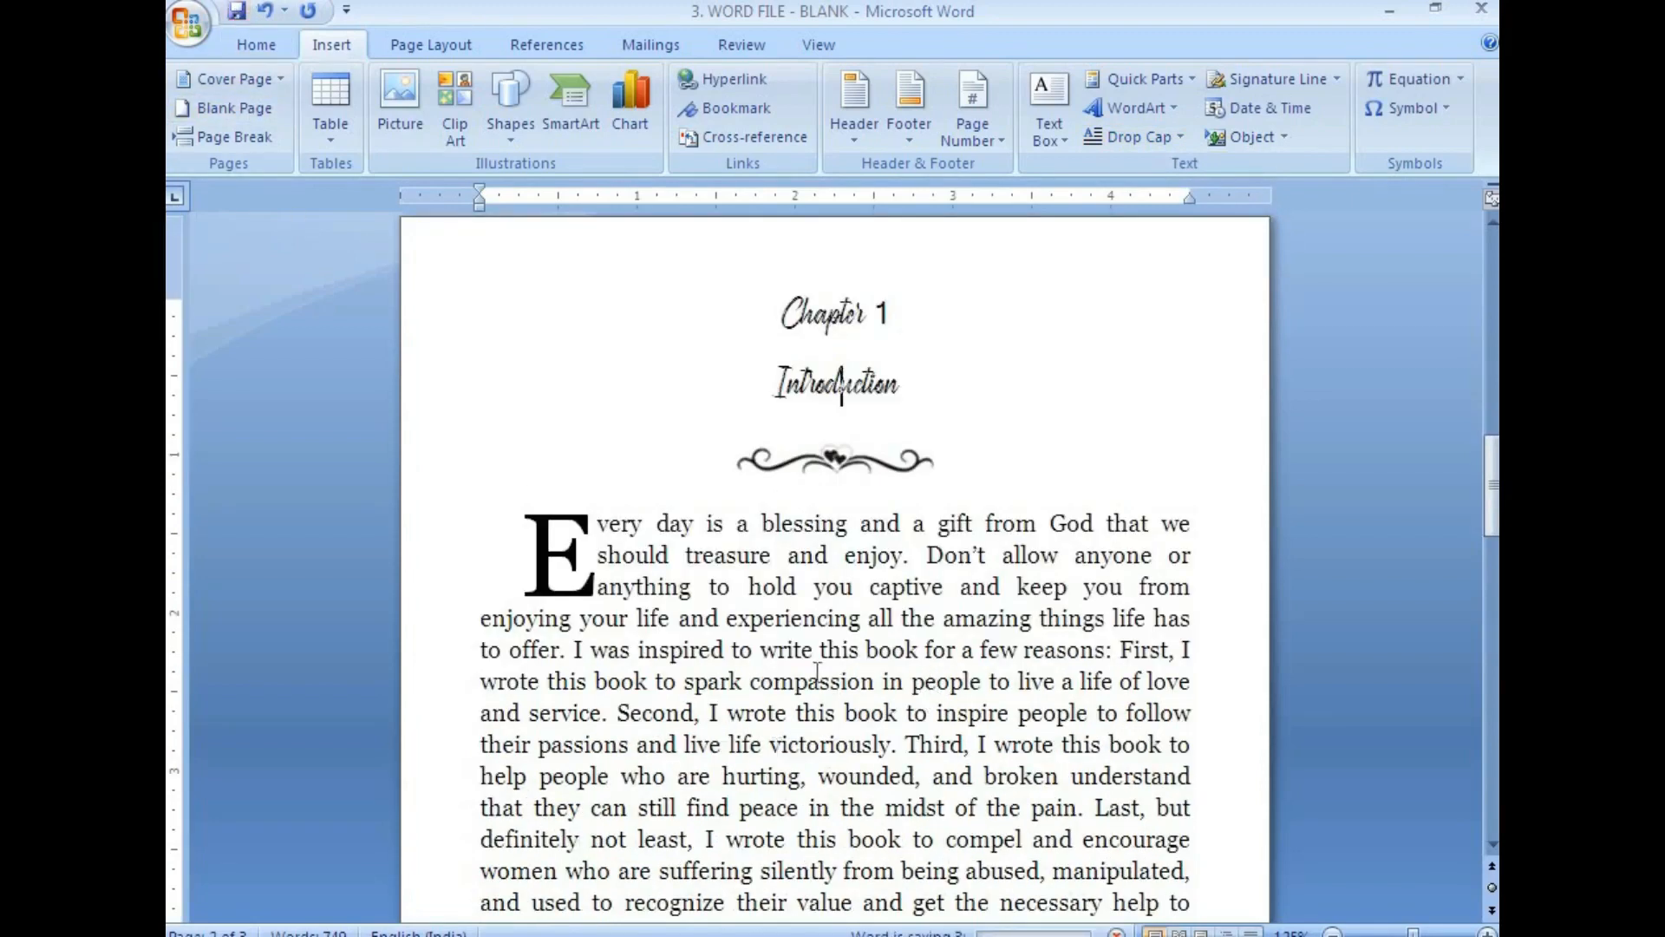
# Step: Compare the remaining pages of the PDF master file with the Word document, checking the Acknowledgments ending, Chapter 1 heading and Introduction text
pyautogui.scroll(-4, 638, 806)
pyautogui.hotkey('alt', 'Tab')
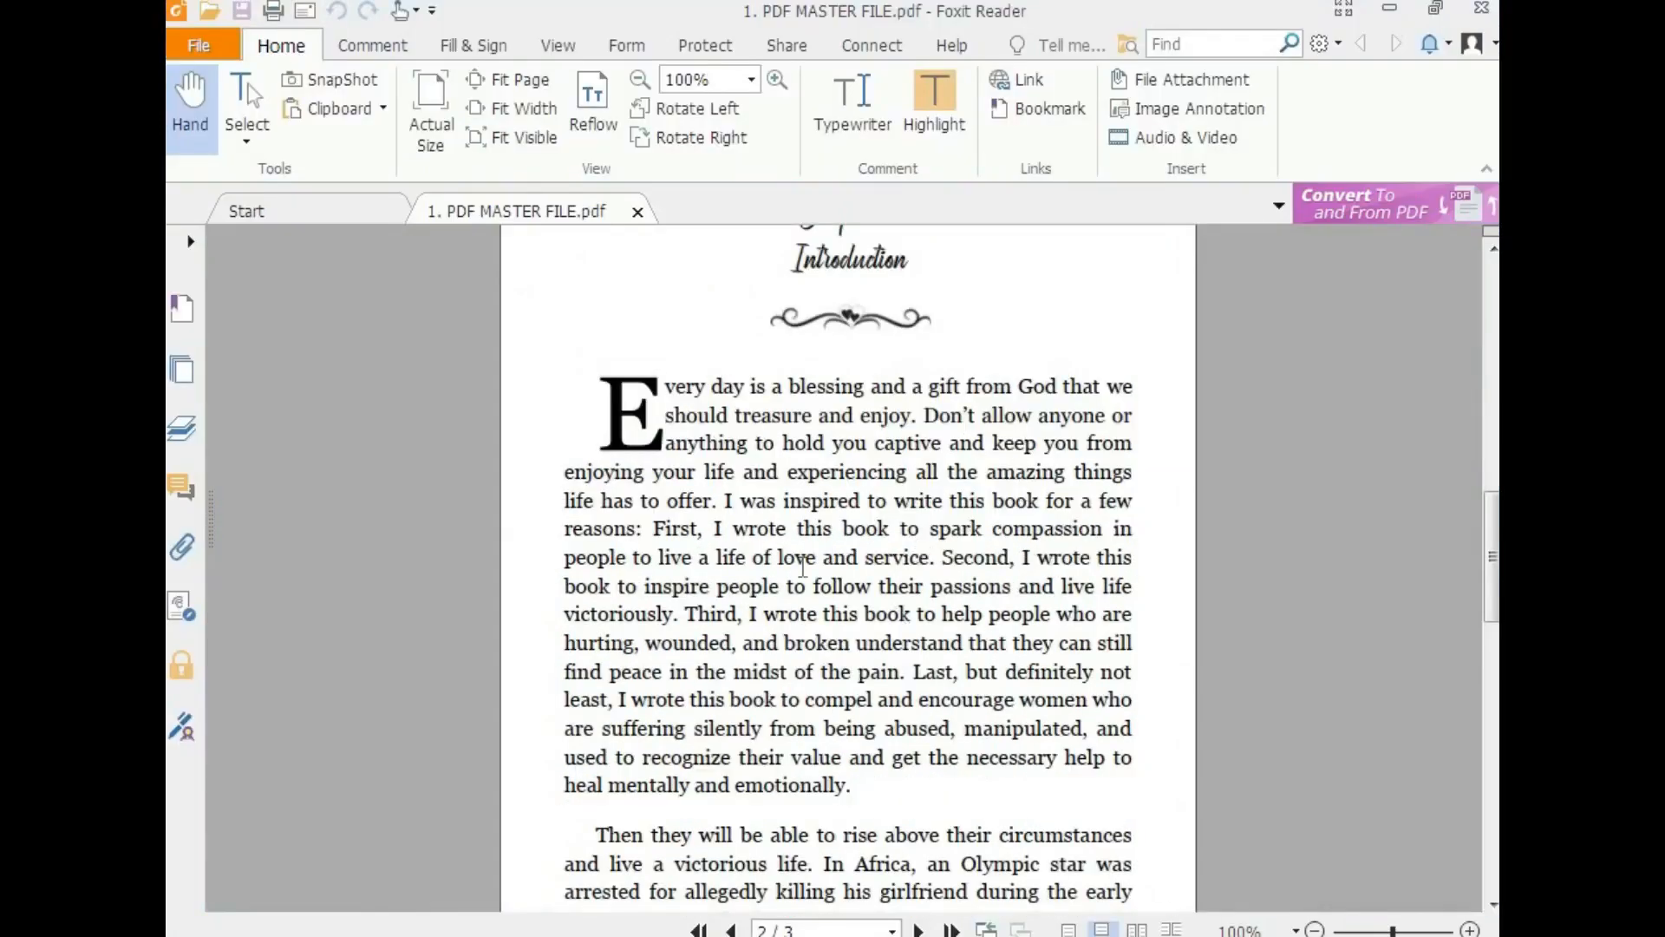
pyautogui.scroll(-15, 804, 567)
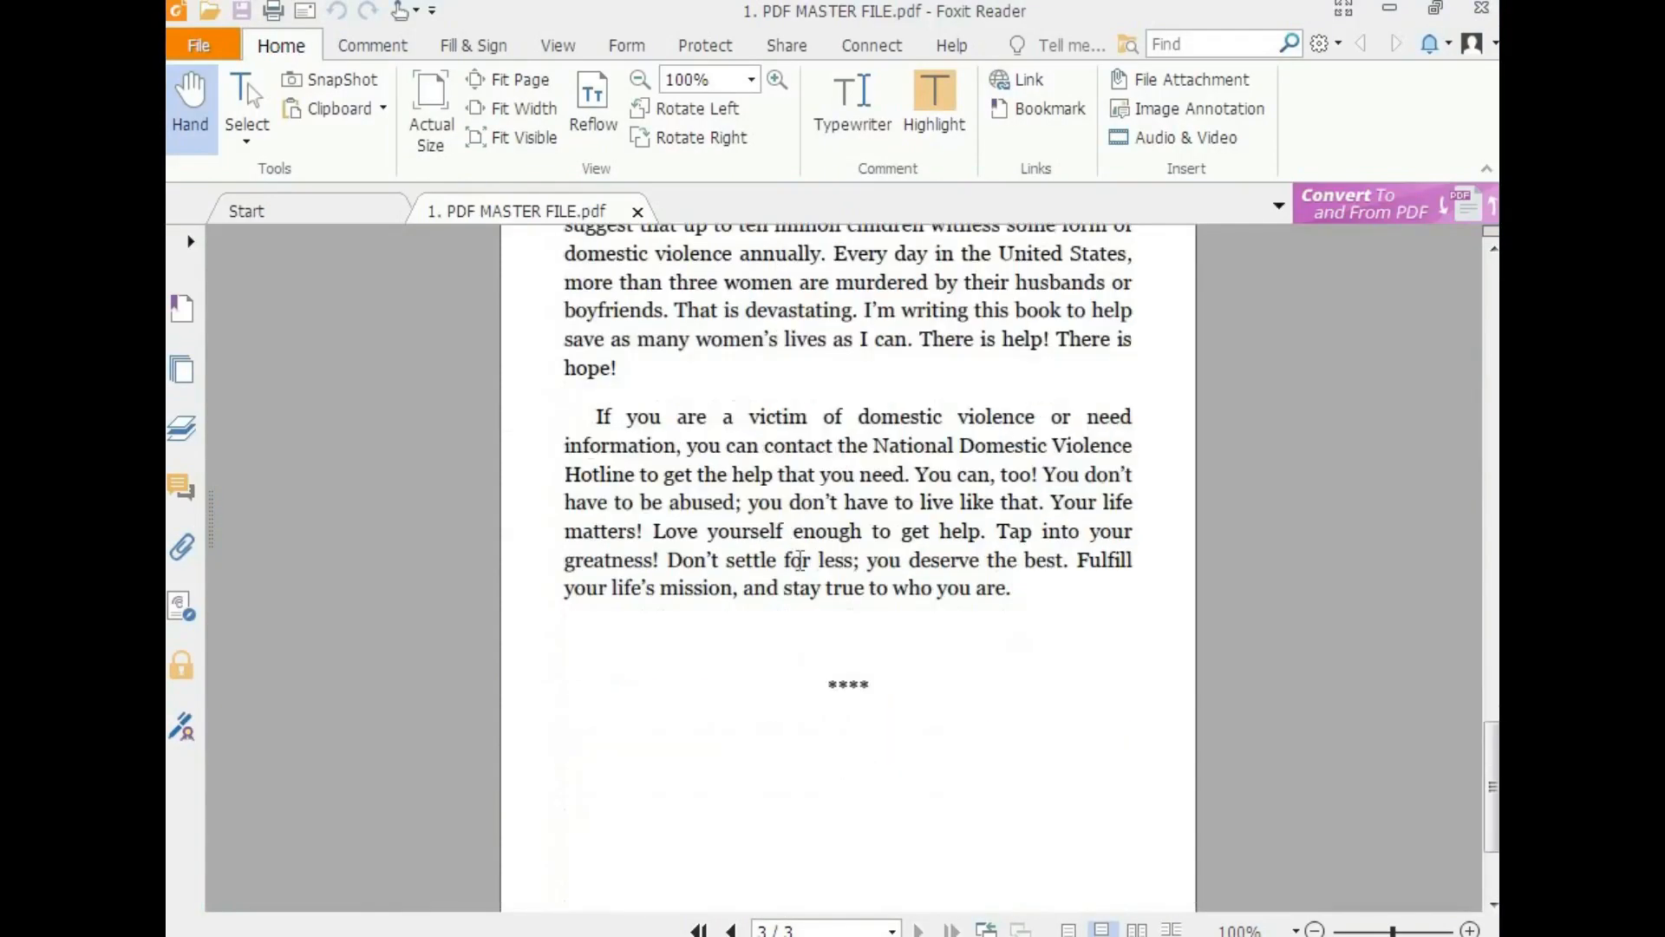
pyautogui.click(599, 918)
pyautogui.scroll(7, 805, 481)
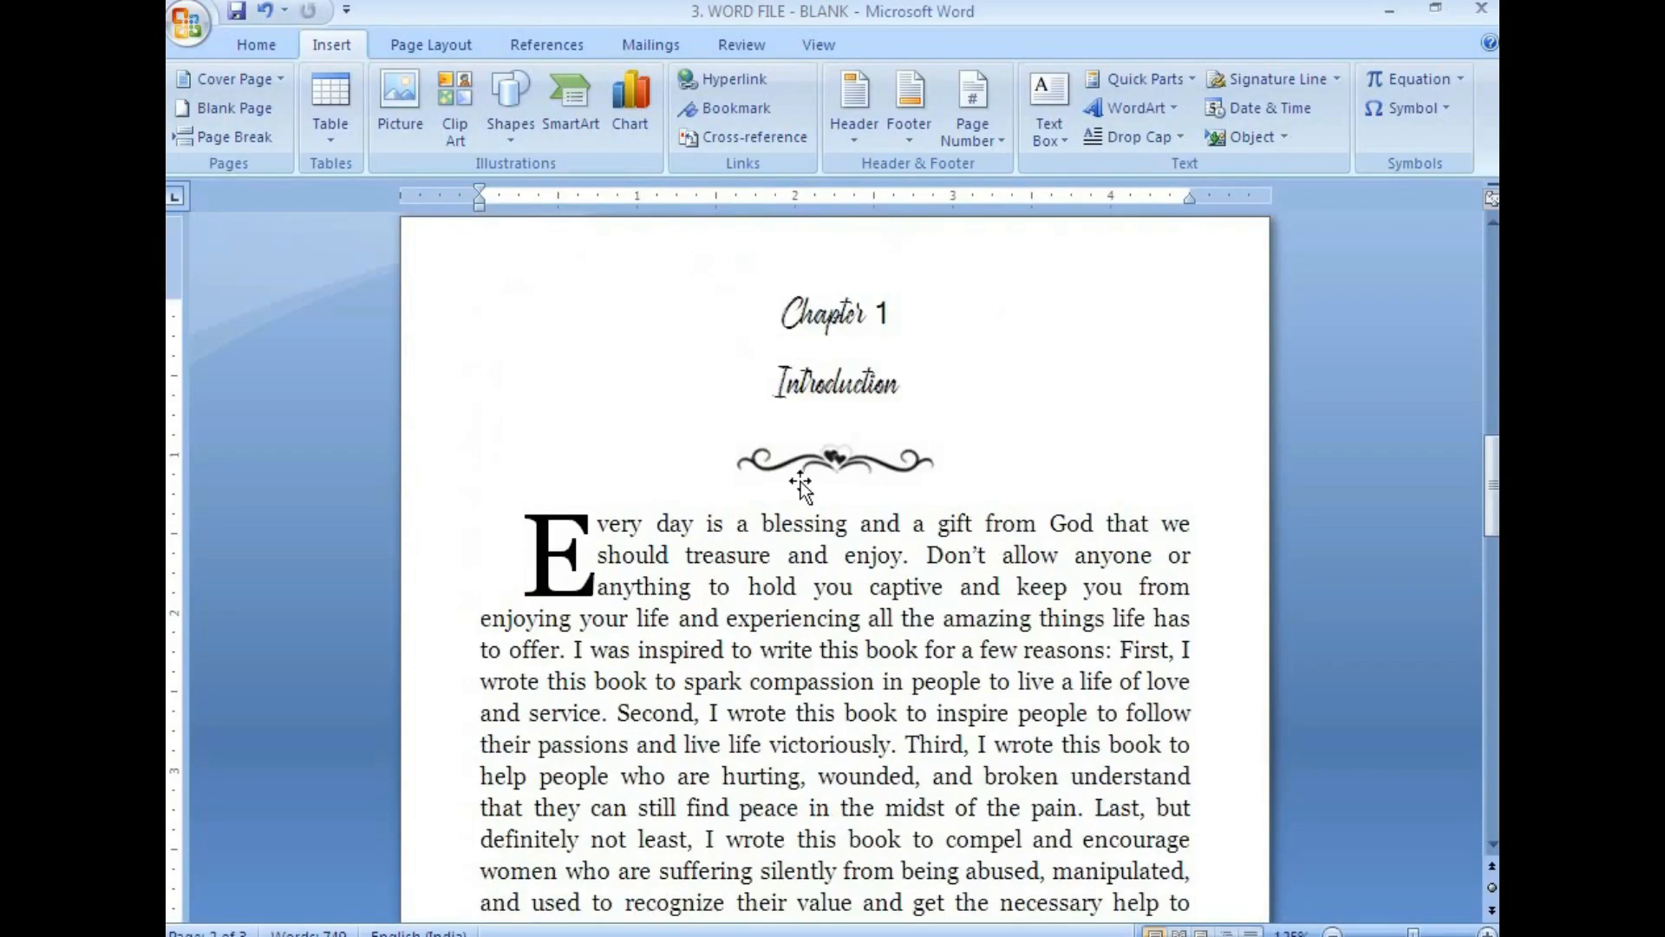
pyautogui.scroll(-3, 834, 599)
pyautogui.scroll(16, 853, 623)
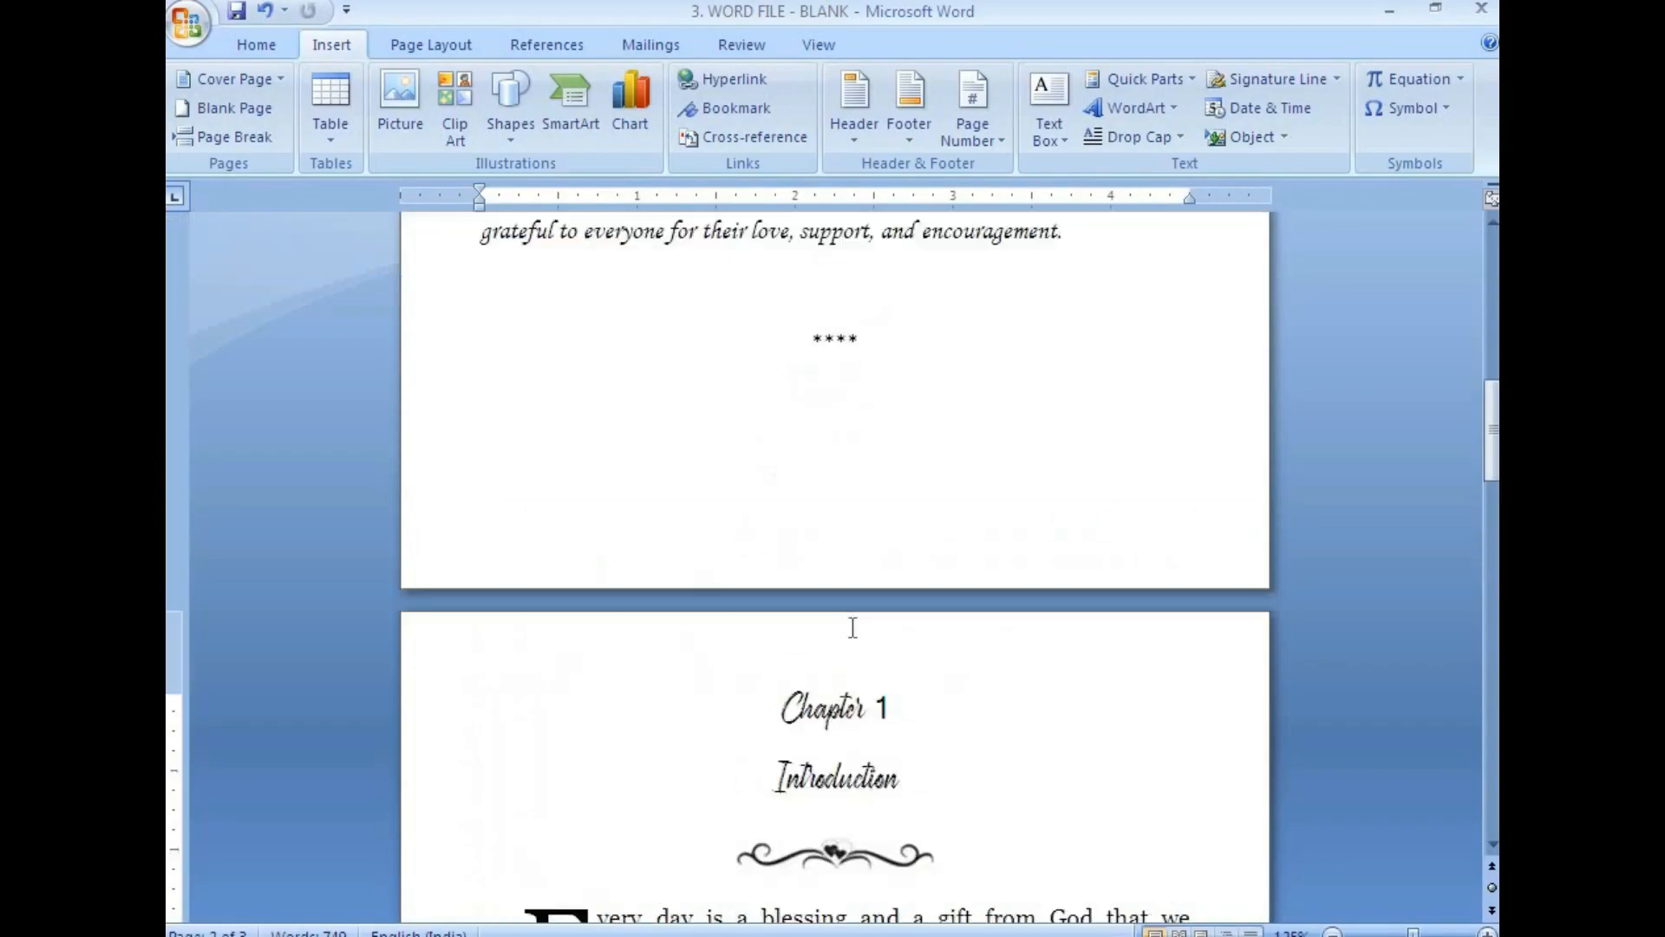
pyautogui.scroll(-6, 855, 649)
pyautogui.scroll(-11, 855, 649)
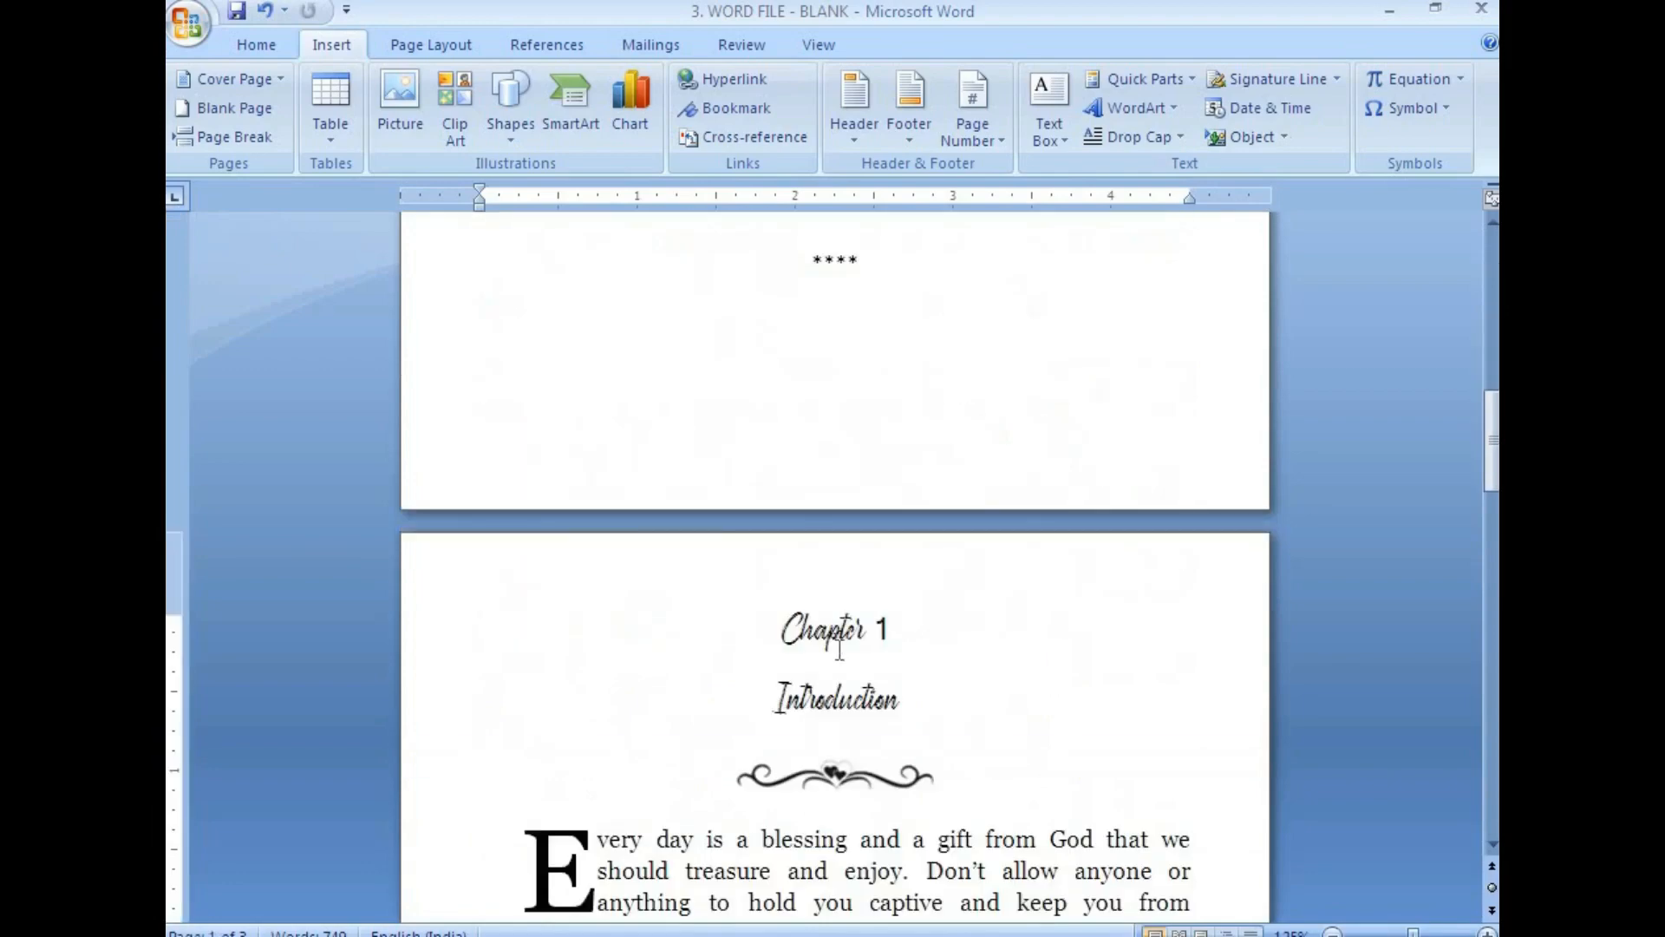
pyautogui.scroll(-11, 835, 646)
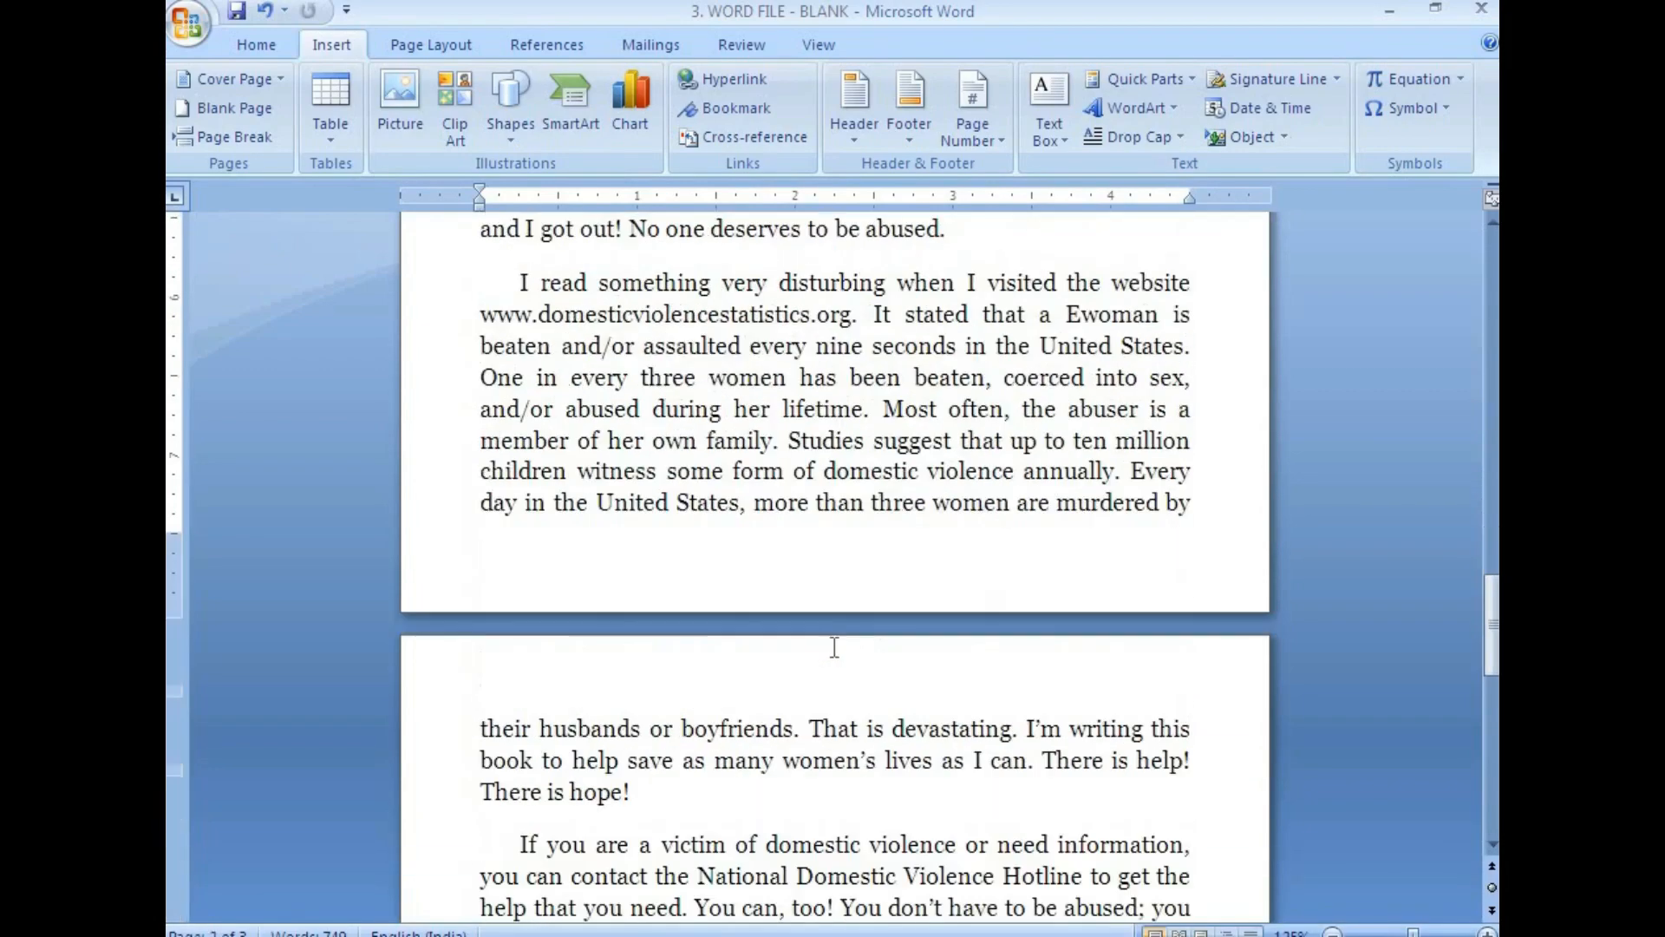
pyautogui.scroll(9, 834, 646)
pyautogui.scroll(6, 834, 646)
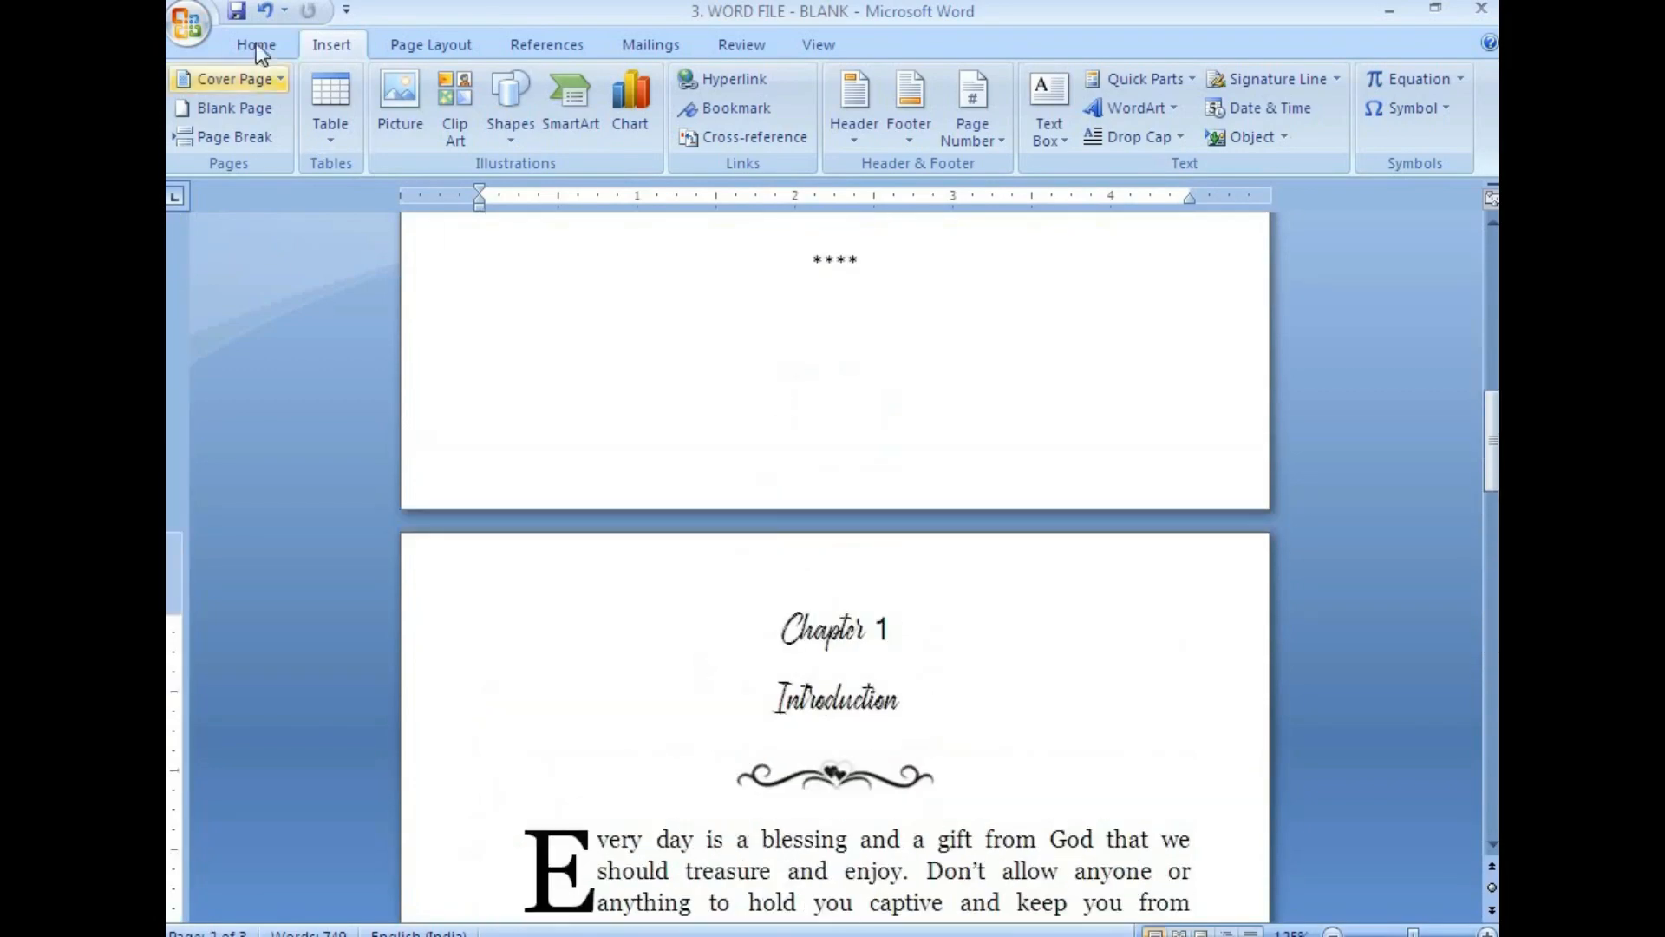
# Step: Publish the Word document as the PDF "3. WORD FILE - BLANK" in the PDF TO WORD folder, with Standard optimization and opening after publishing
pyautogui.click(194, 28)
pyautogui.moveTo(243, 258)
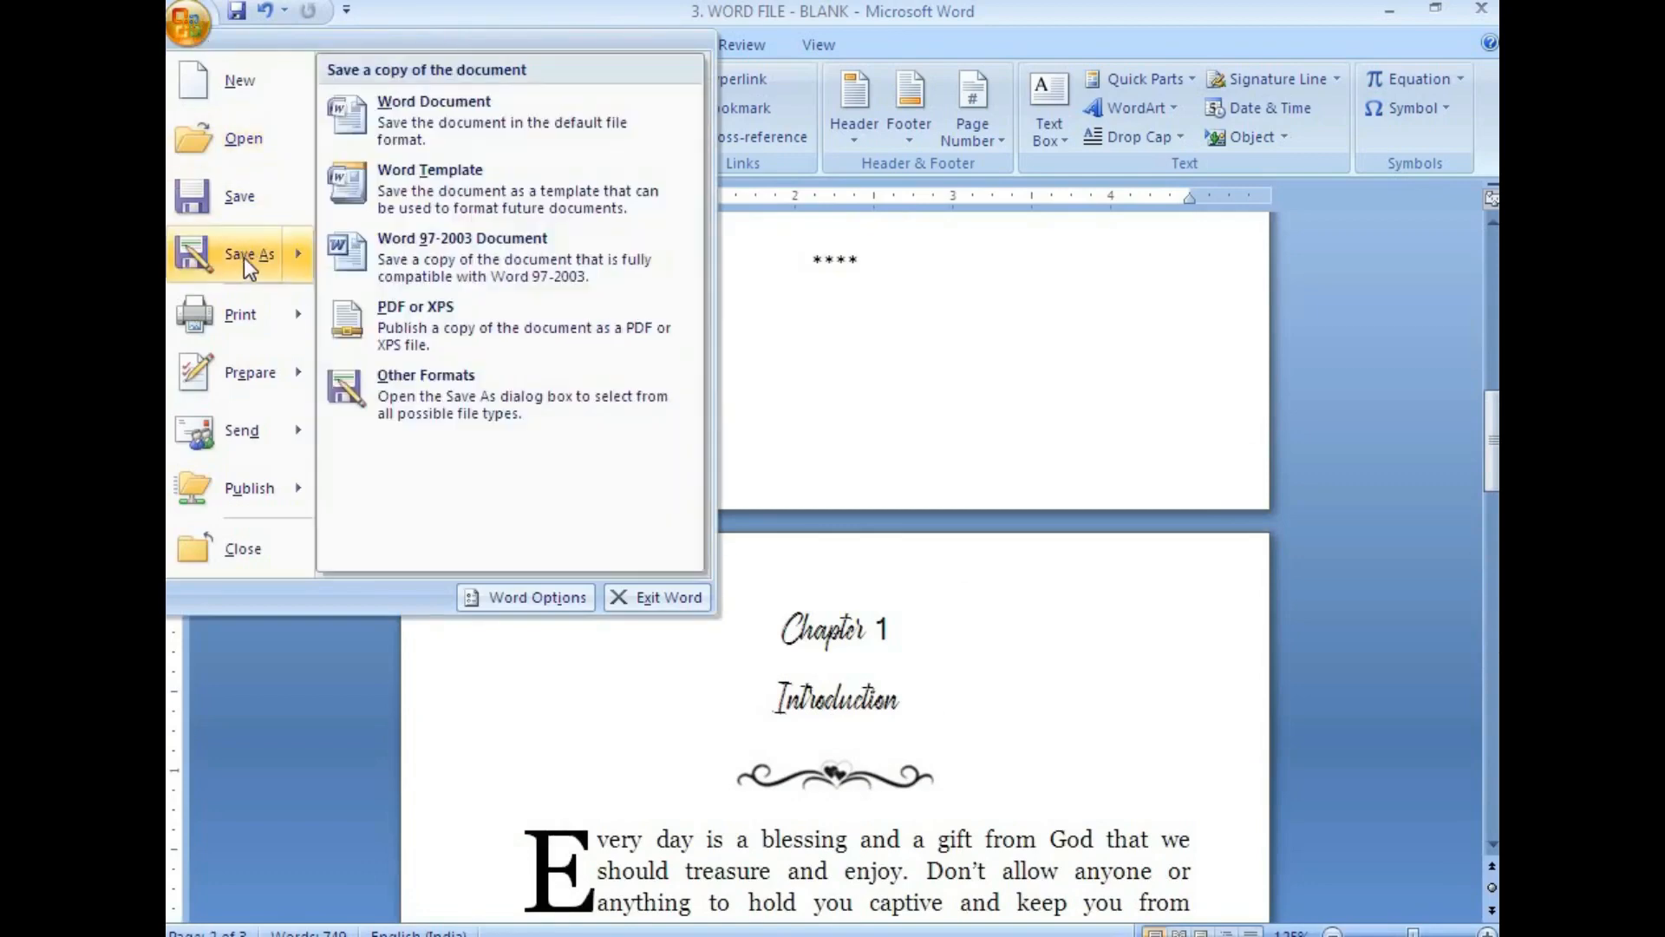
pyautogui.click(434, 330)
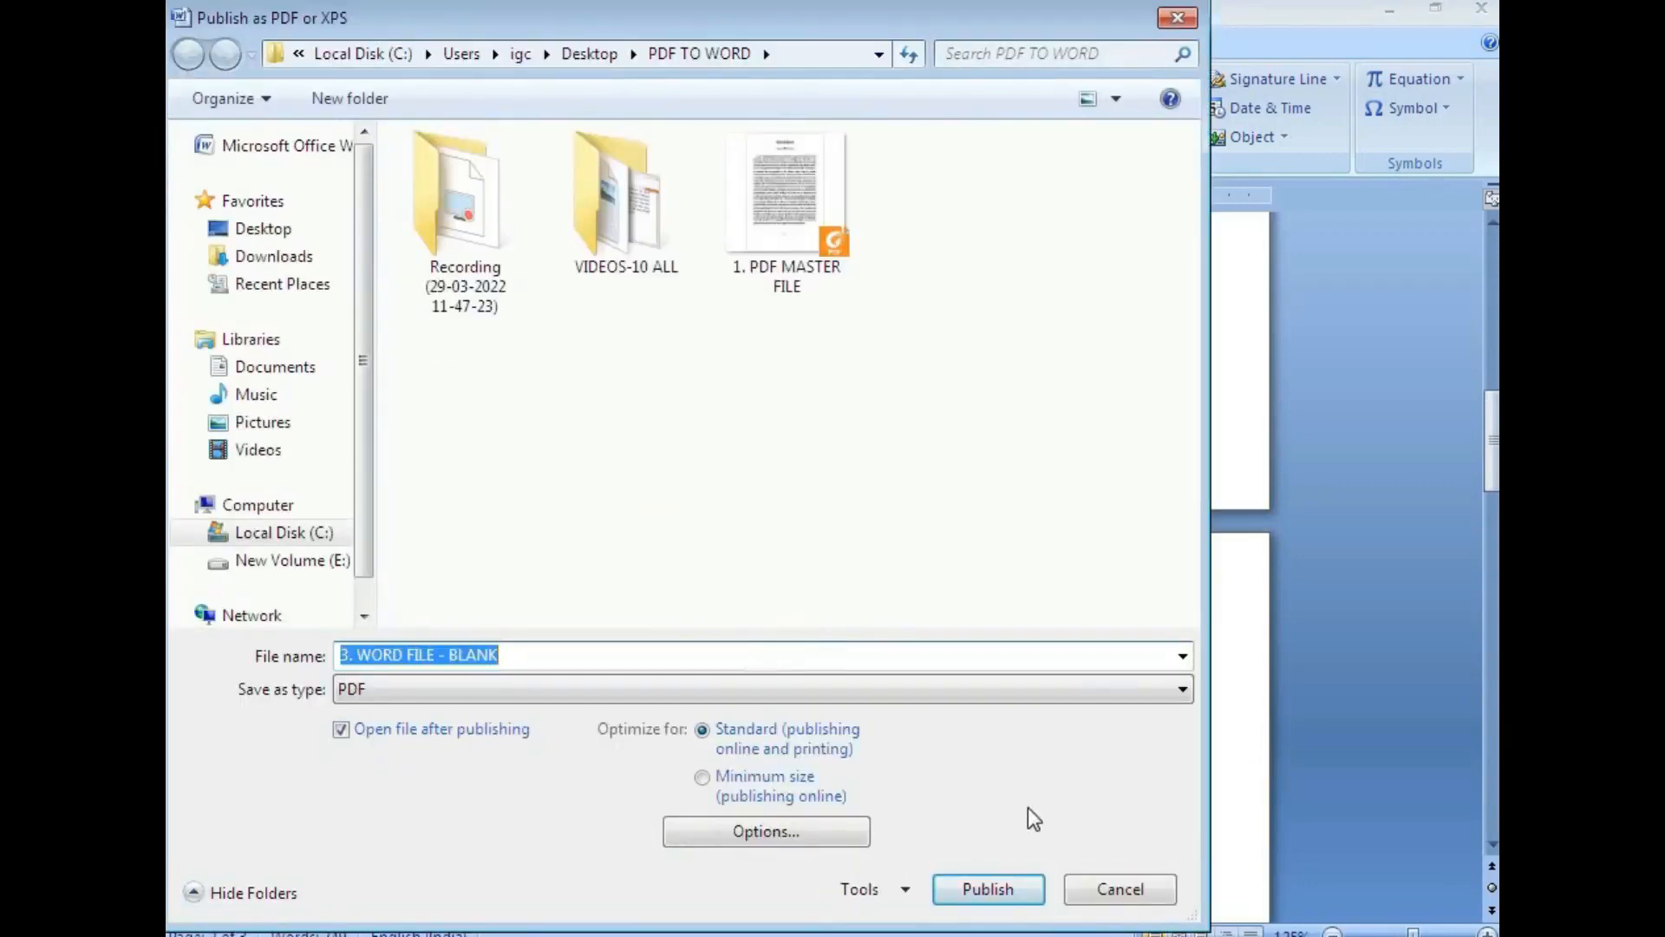
pyautogui.click(1001, 891)
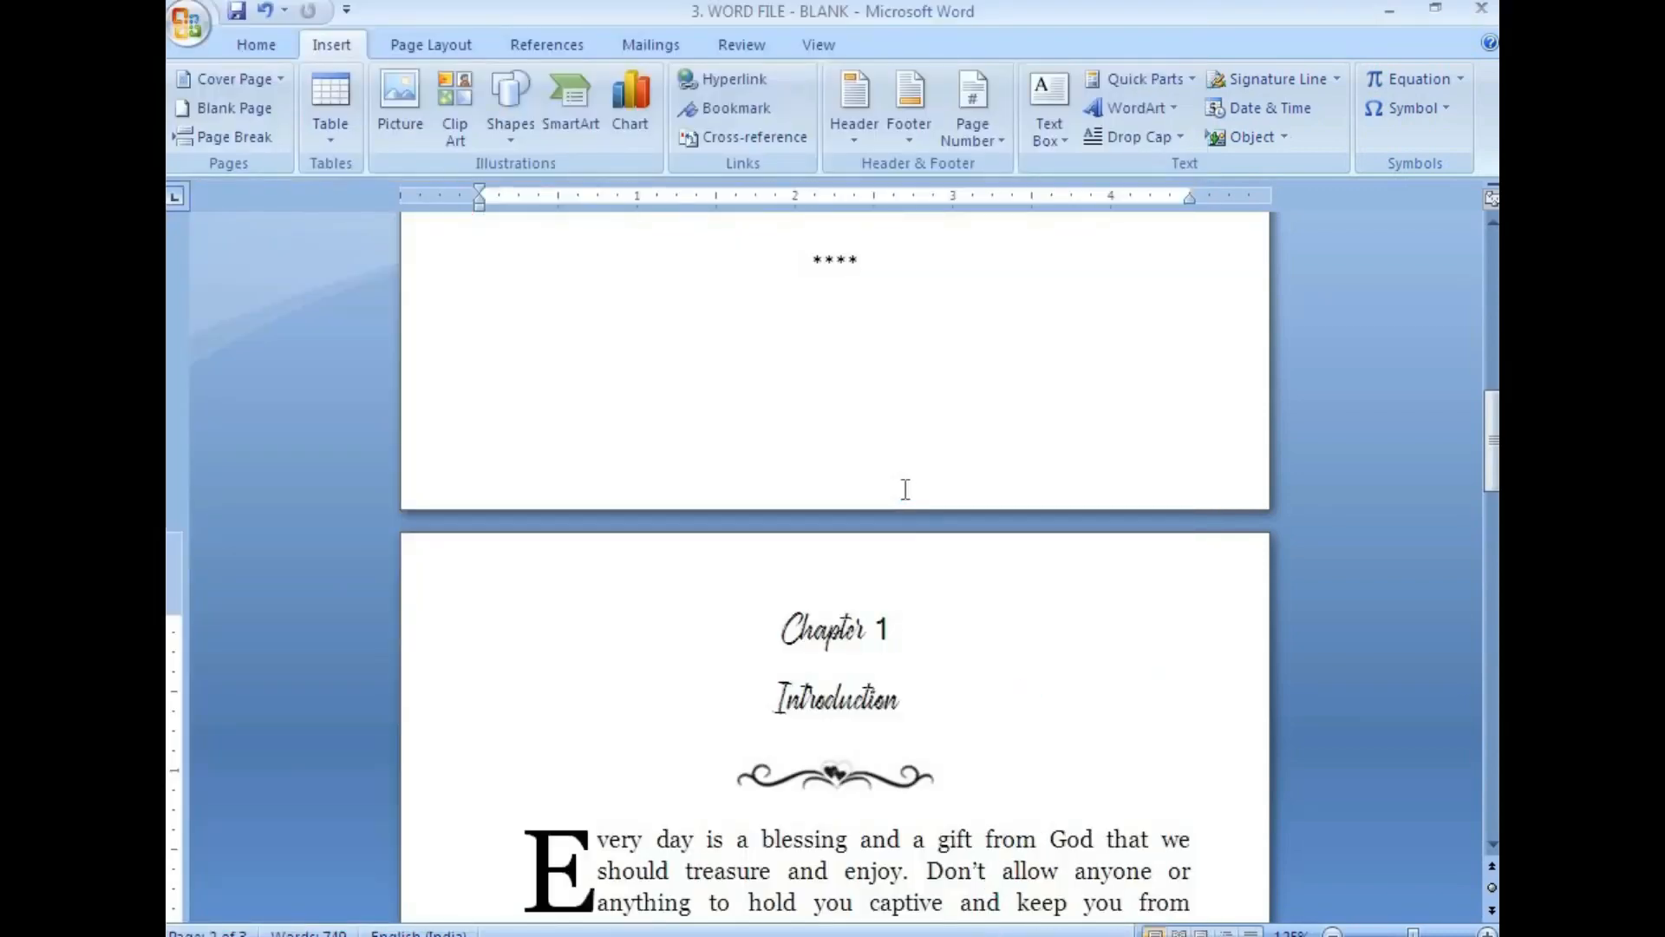
pyautogui.scroll(-2, 883, 503)
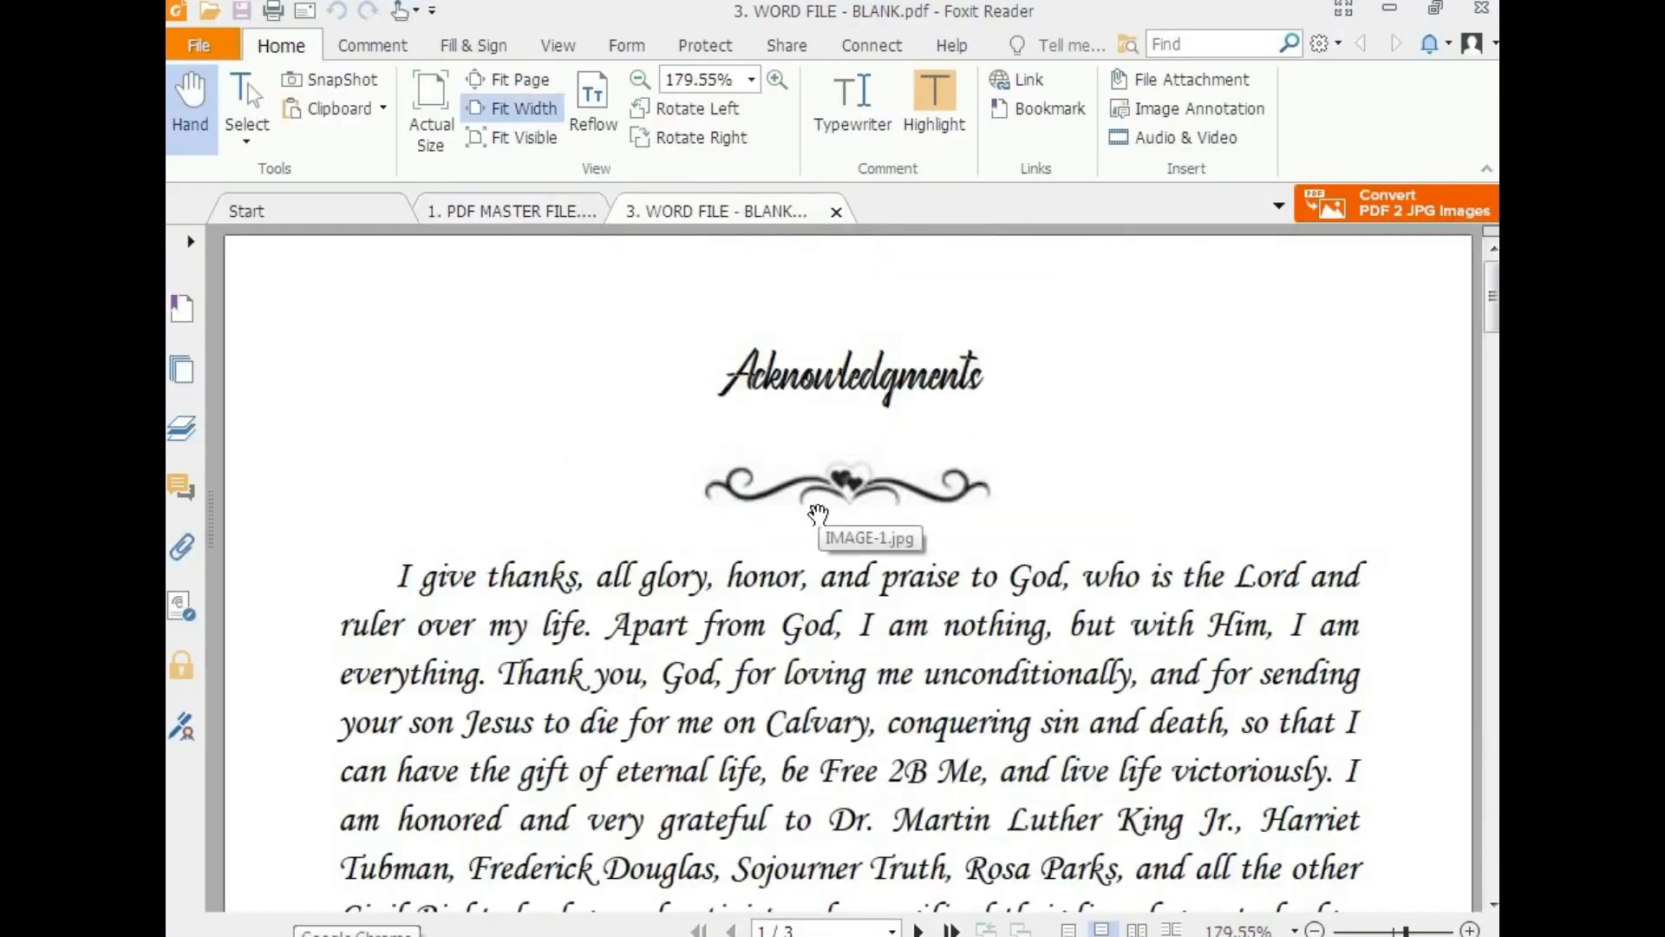
# Step: Review the pages of the published "3. WORD FILE - BLANK" PDF at 100% zoom, covering the Acknowledgments and the Chapter 1 Introduction
pyautogui.scroll(-3, 818, 513)
pyautogui.scroll(-9, 822, 538)
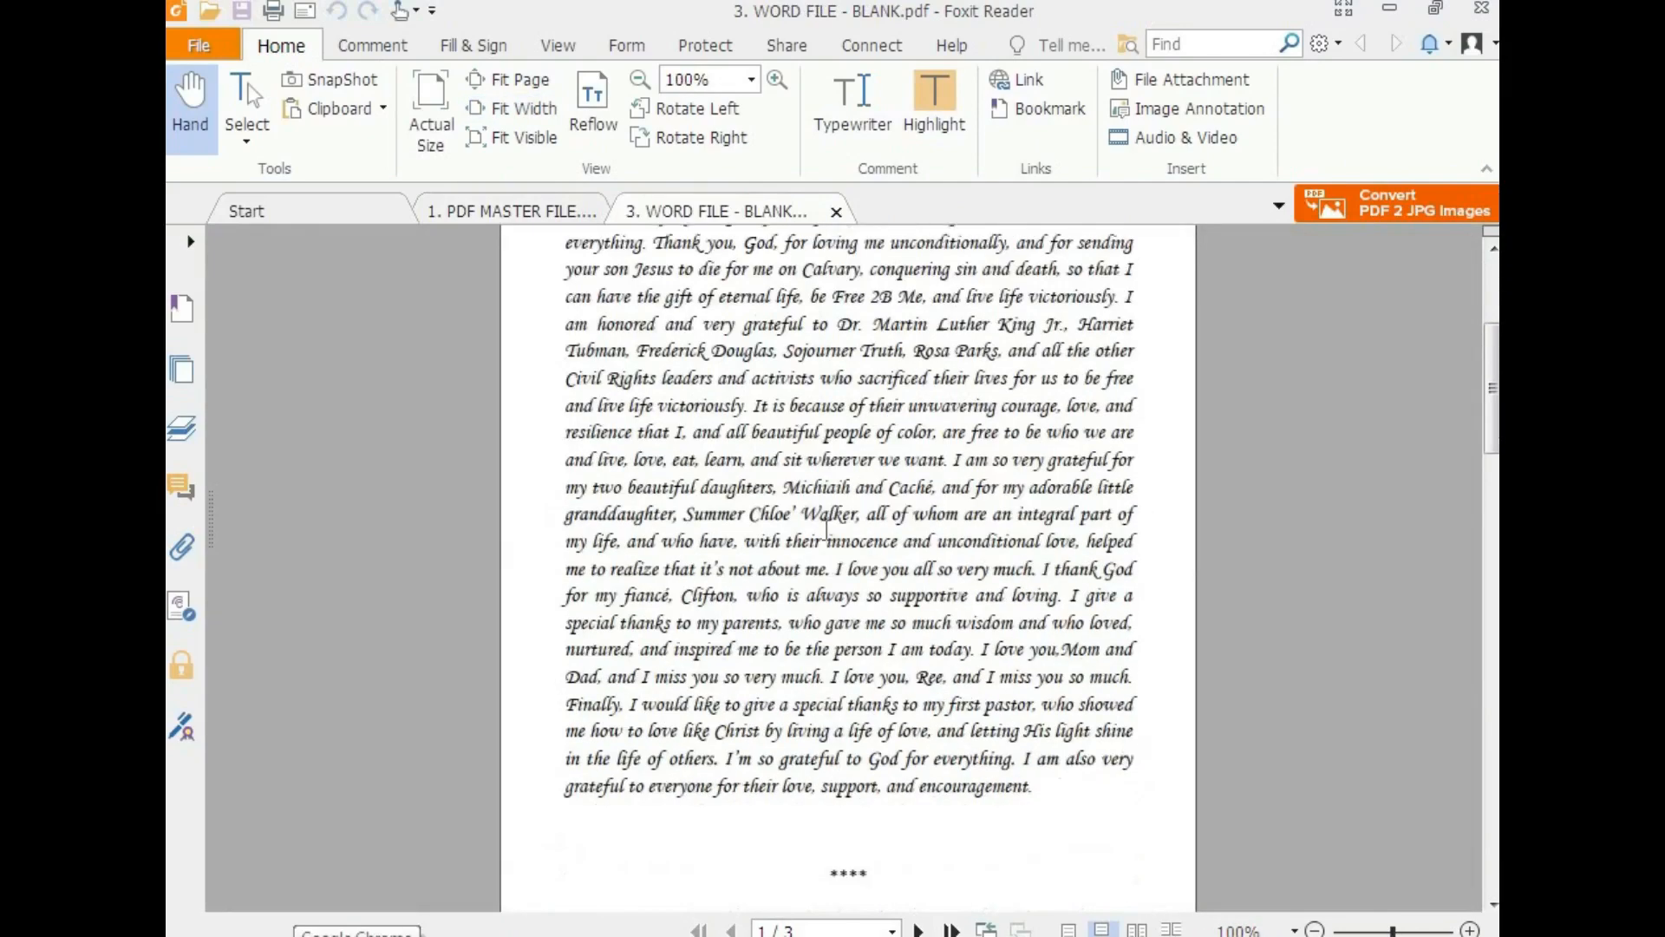
pyautogui.scroll(-15, 822, 538)
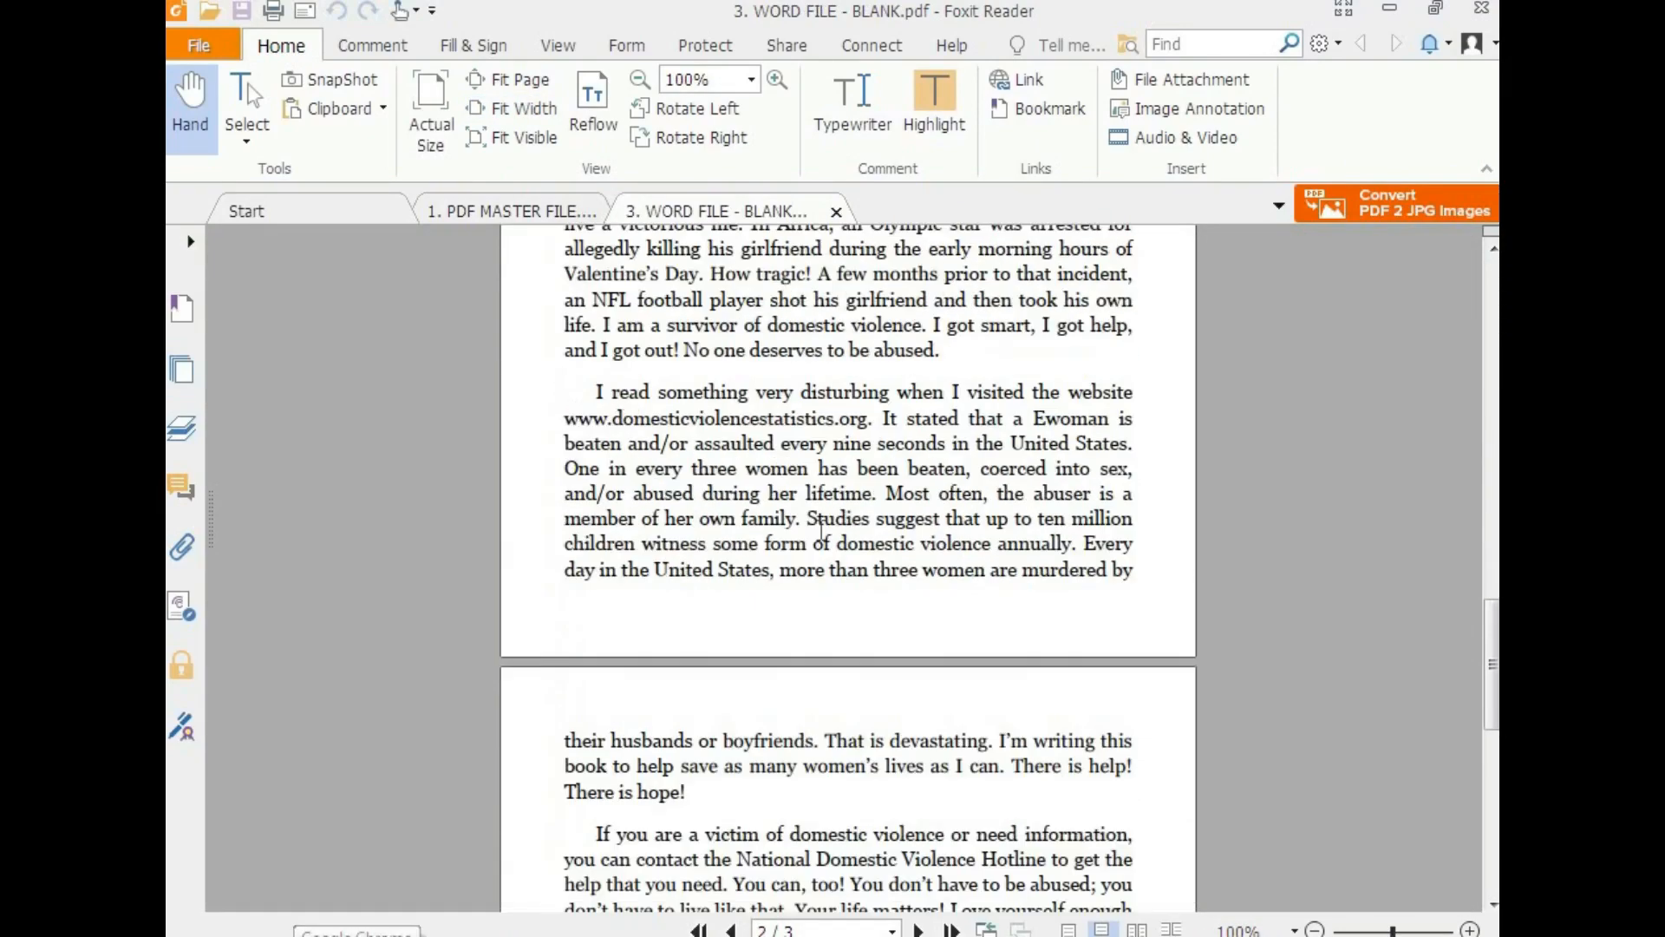
pyautogui.scroll(20, 821, 530)
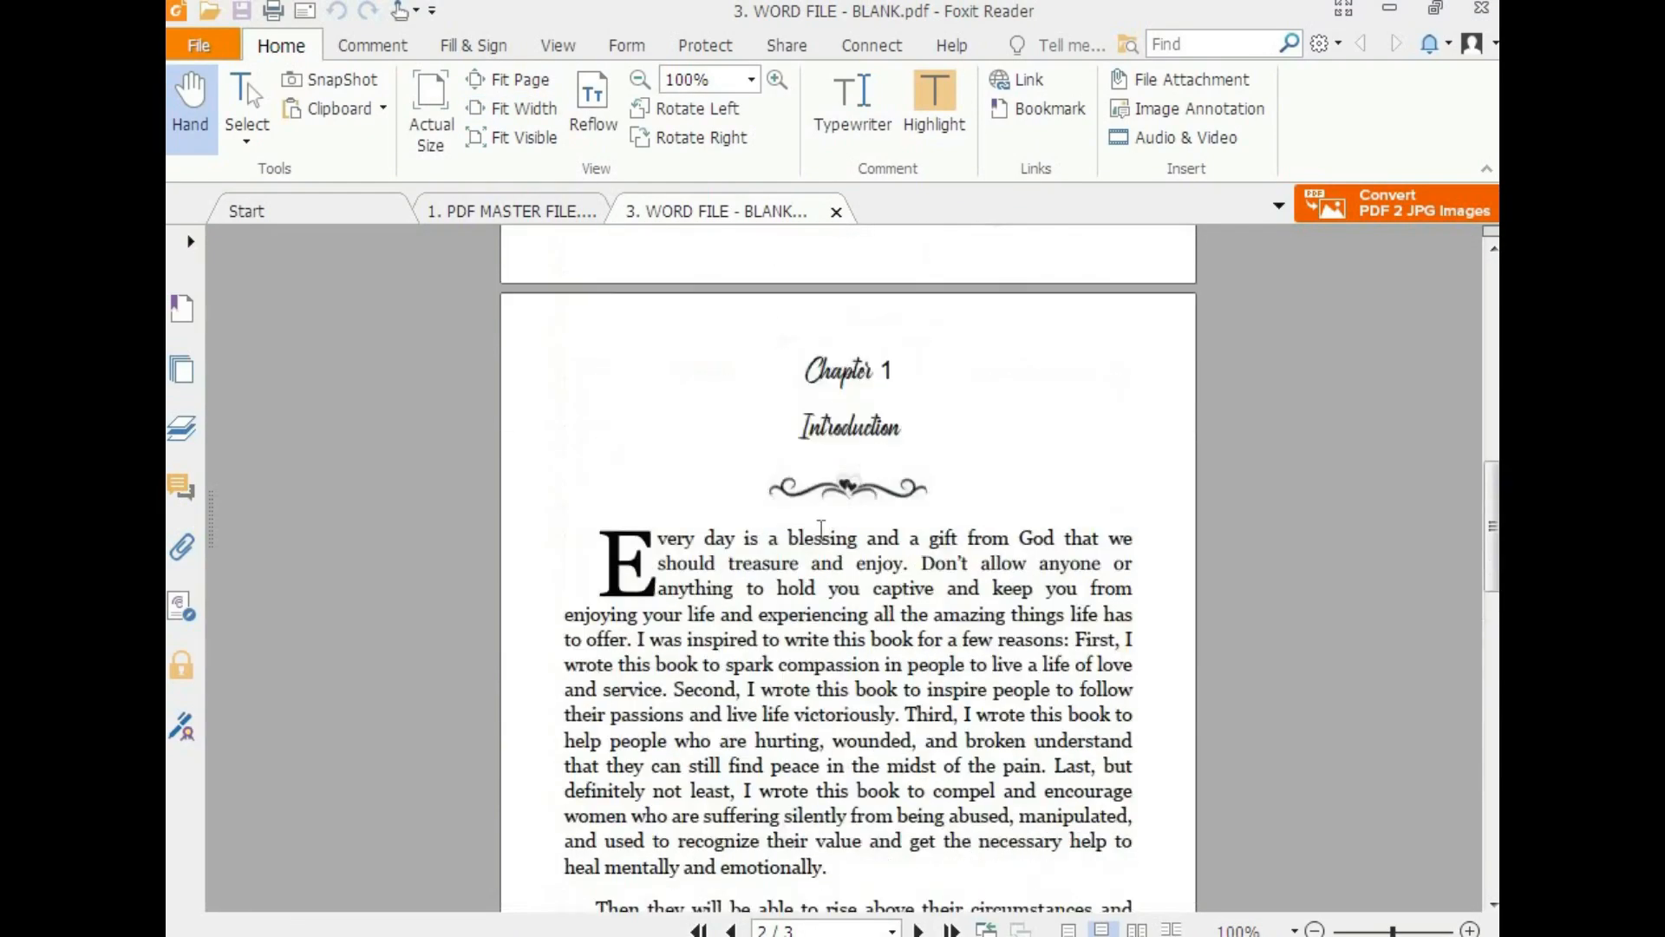
pyautogui.scroll(1, 822, 530)
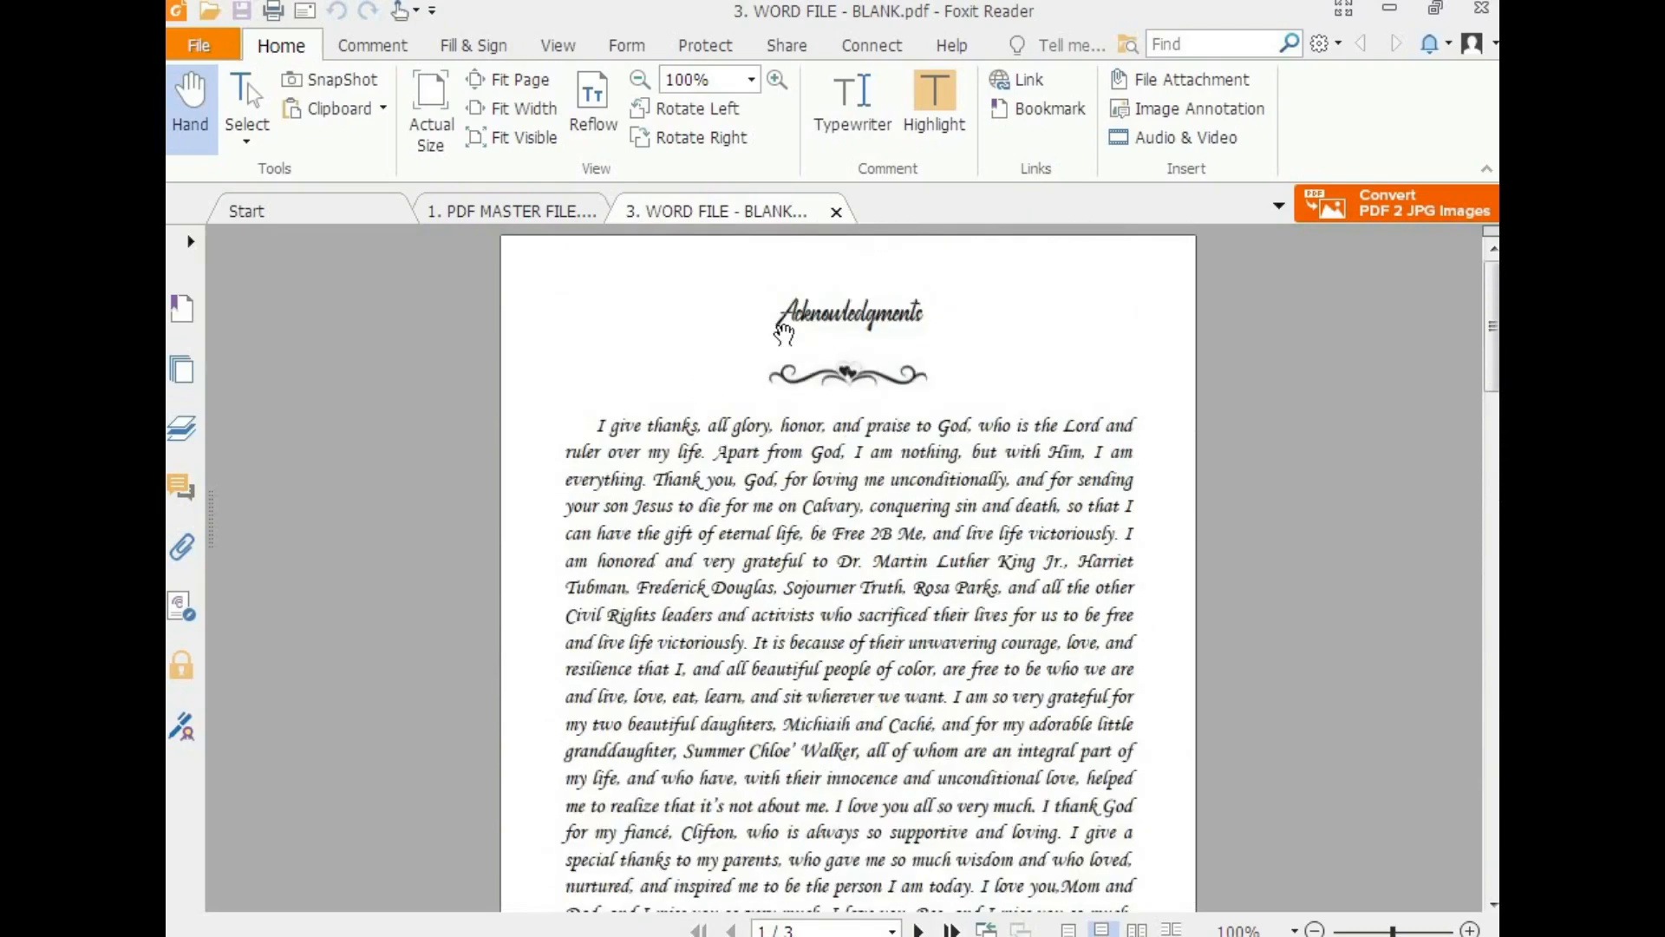
# Step: Compare the Acknowledgments page of the PDF master file with the same page in the published PDF
pyautogui.click(539, 215)
pyautogui.scroll(10, 822, 425)
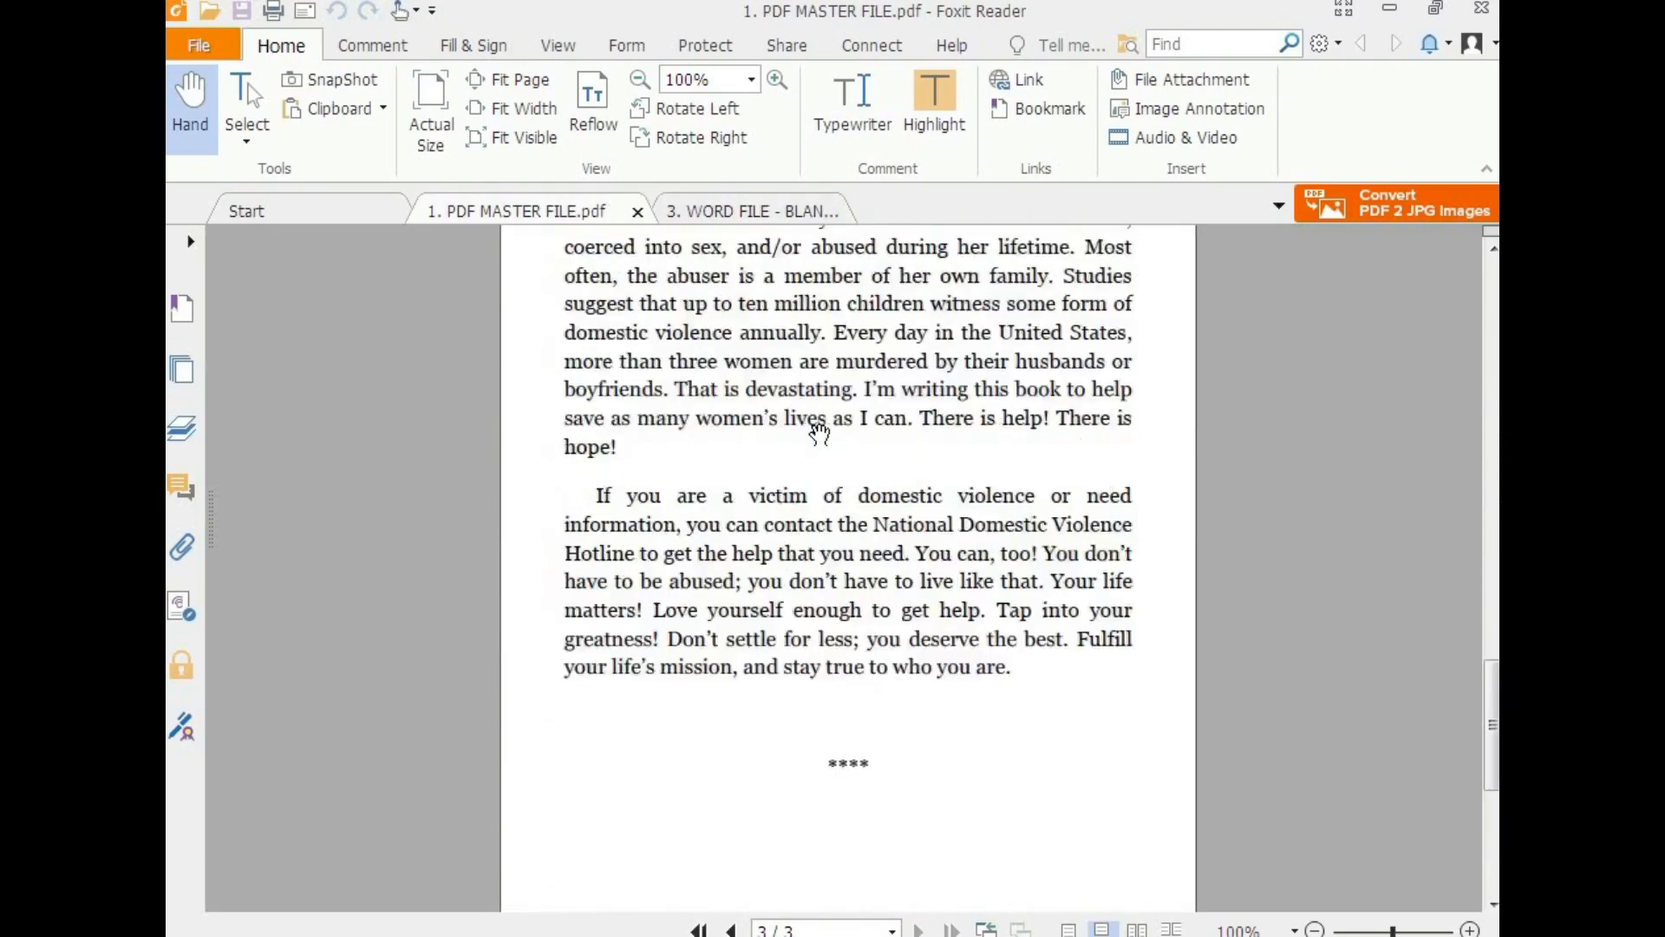
pyautogui.scroll(10, 834, 496)
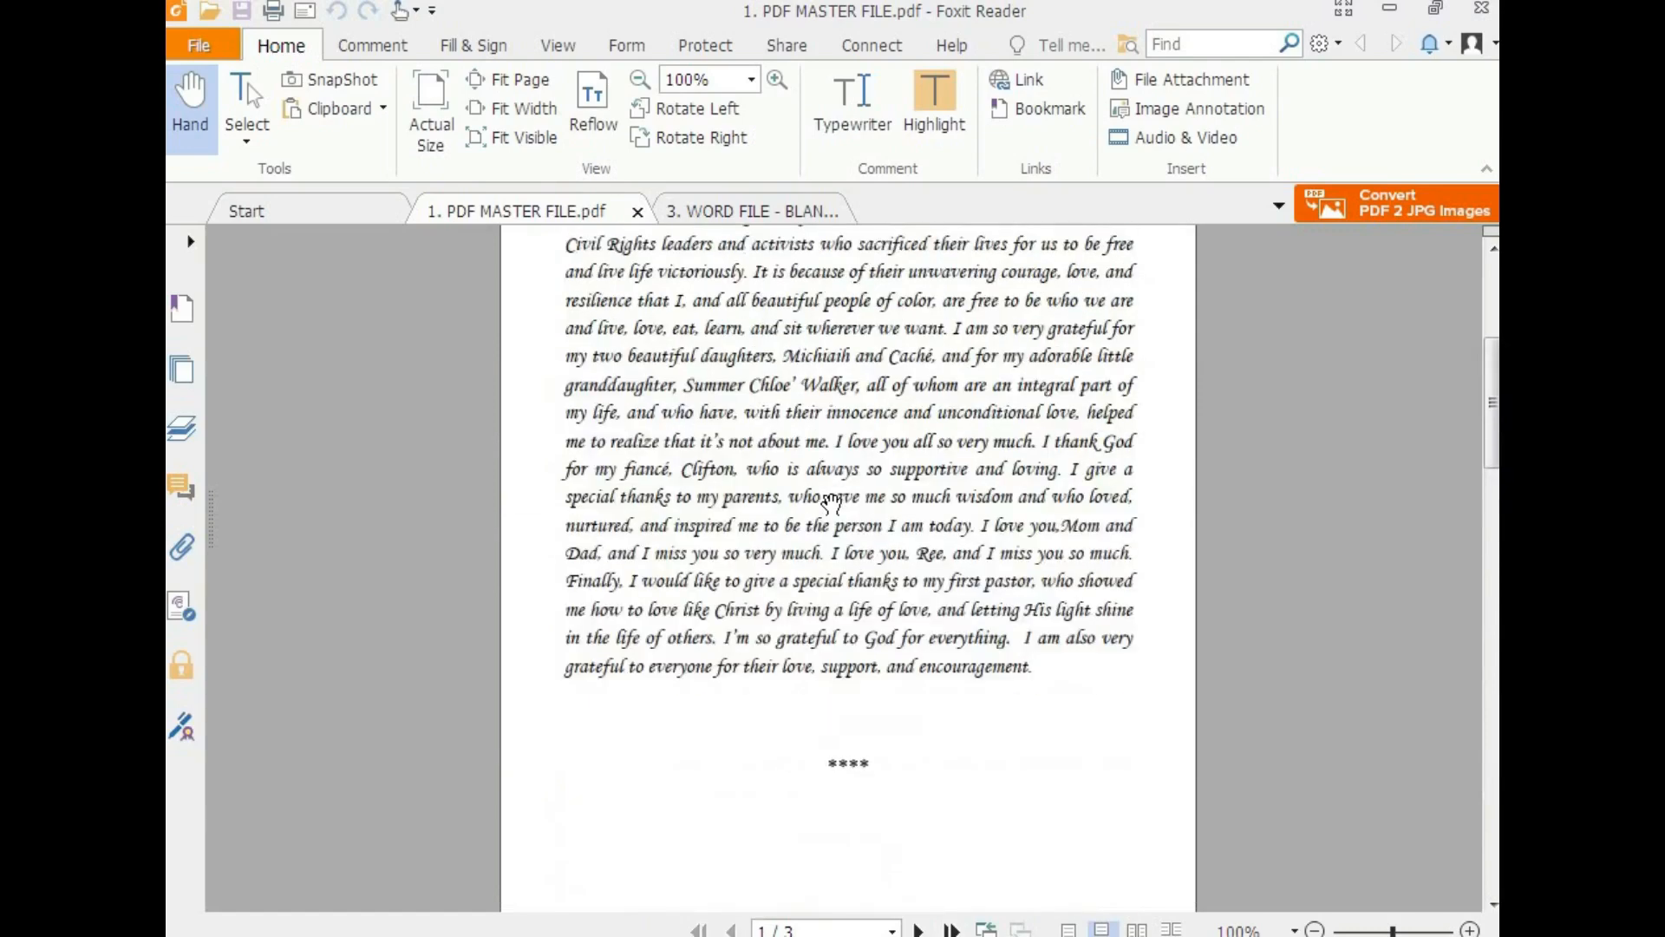
pyautogui.click(731, 212)
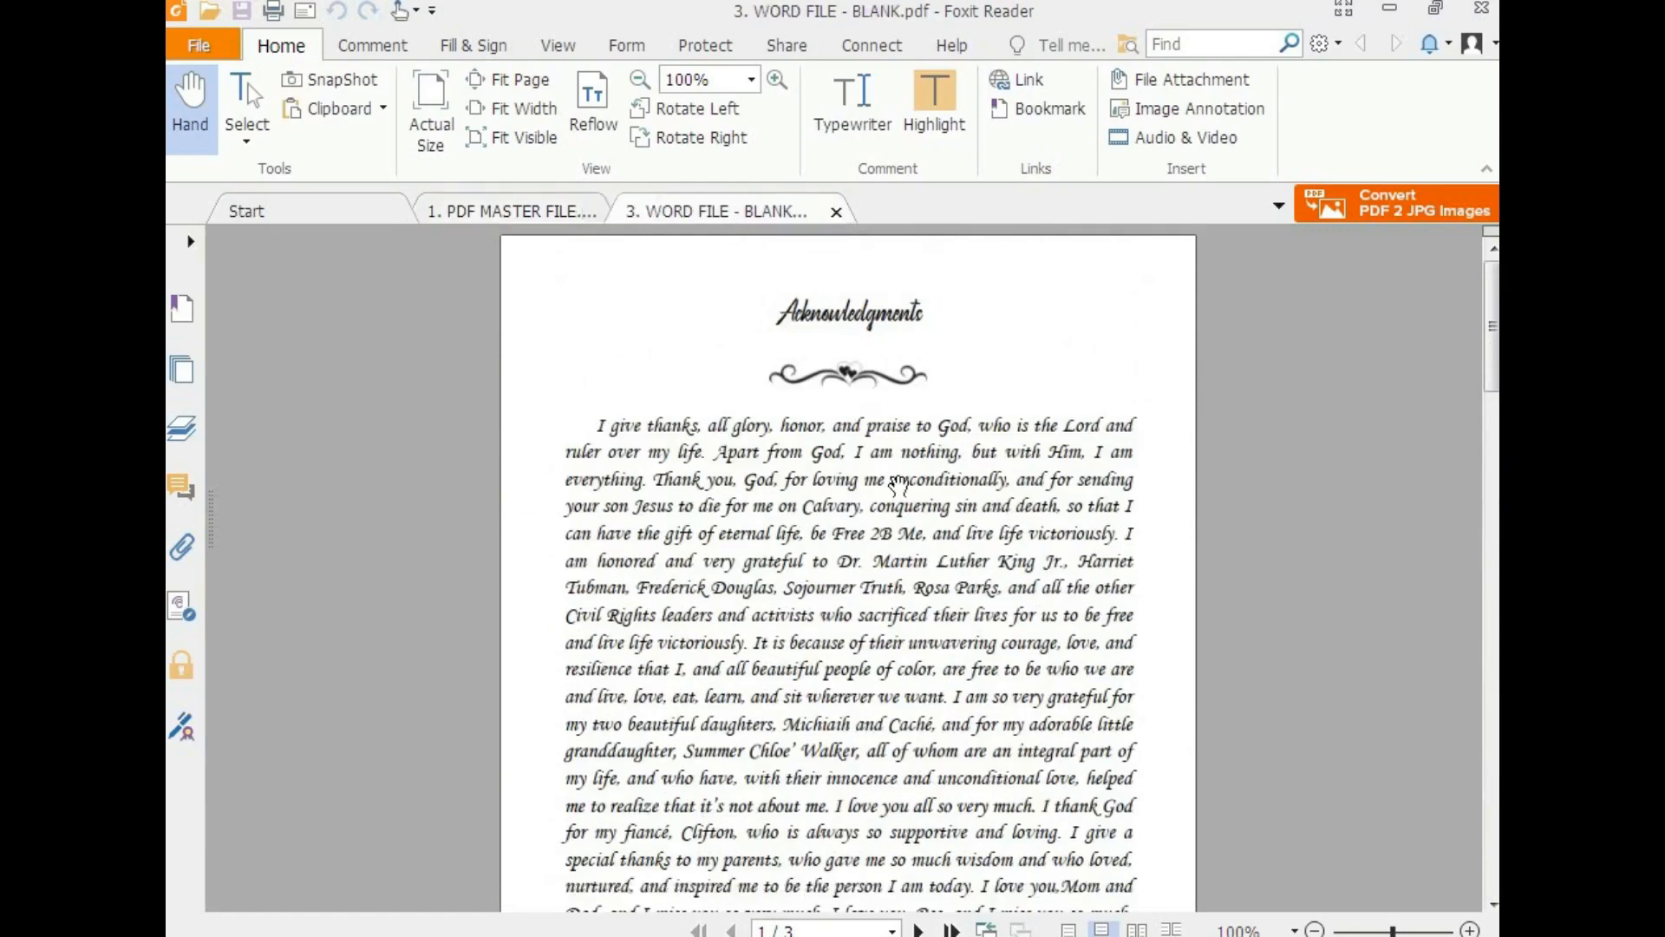
pyautogui.click(516, 211)
pyautogui.click(660, 211)
pyautogui.scroll(-10, 822, 521)
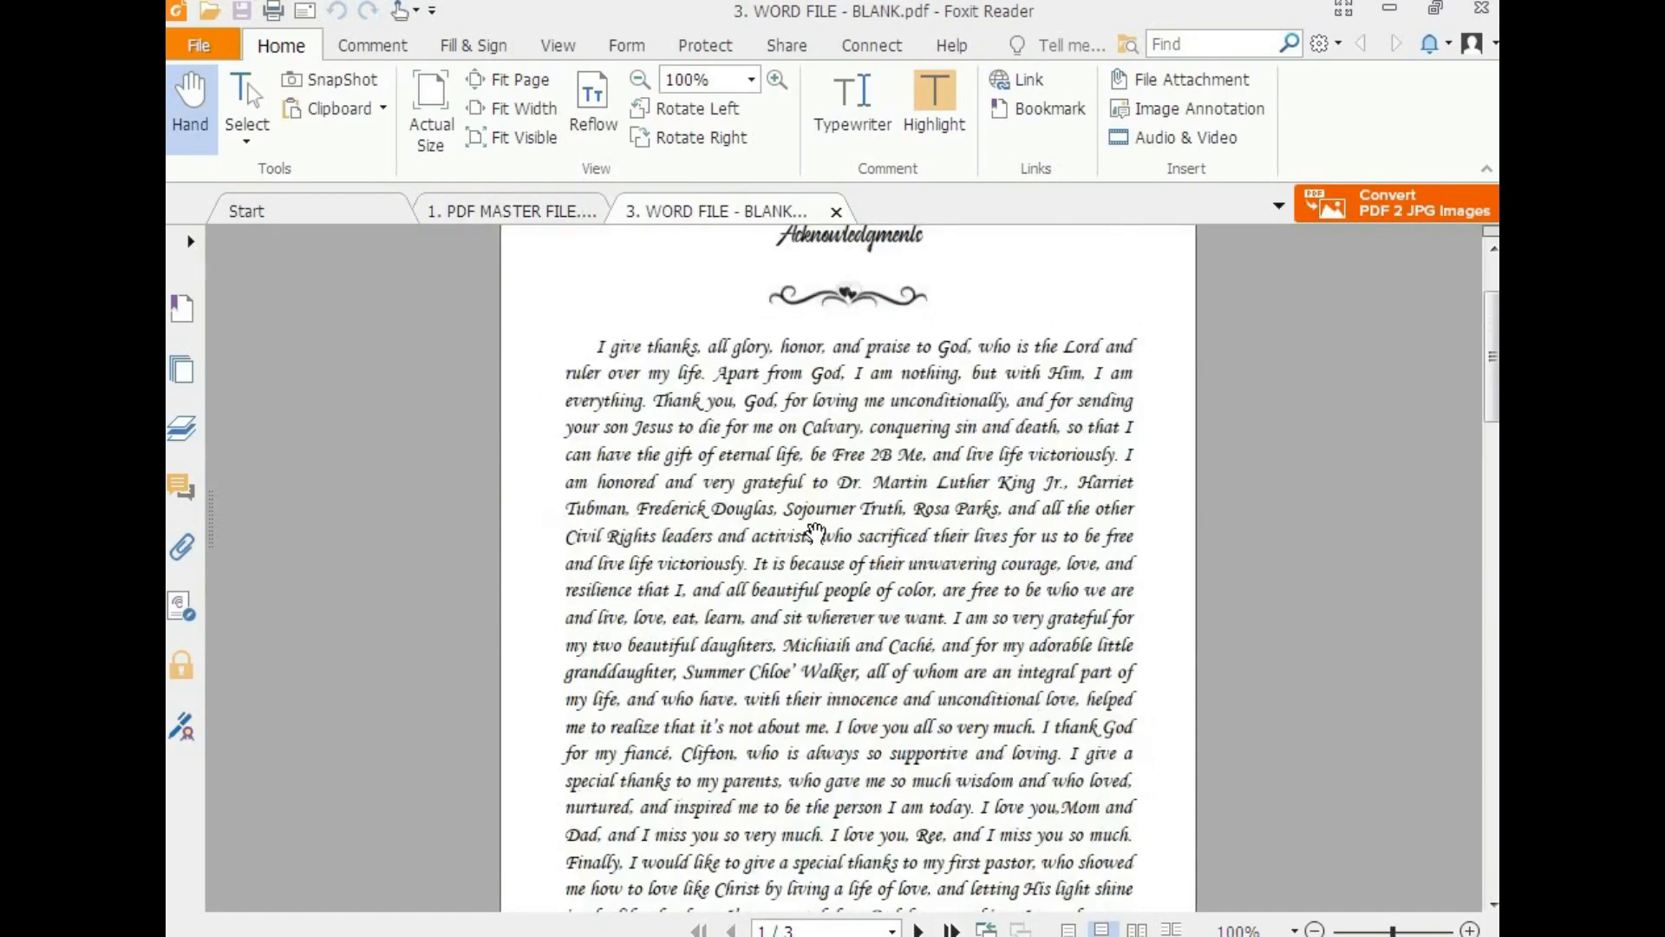
pyautogui.click(526, 212)
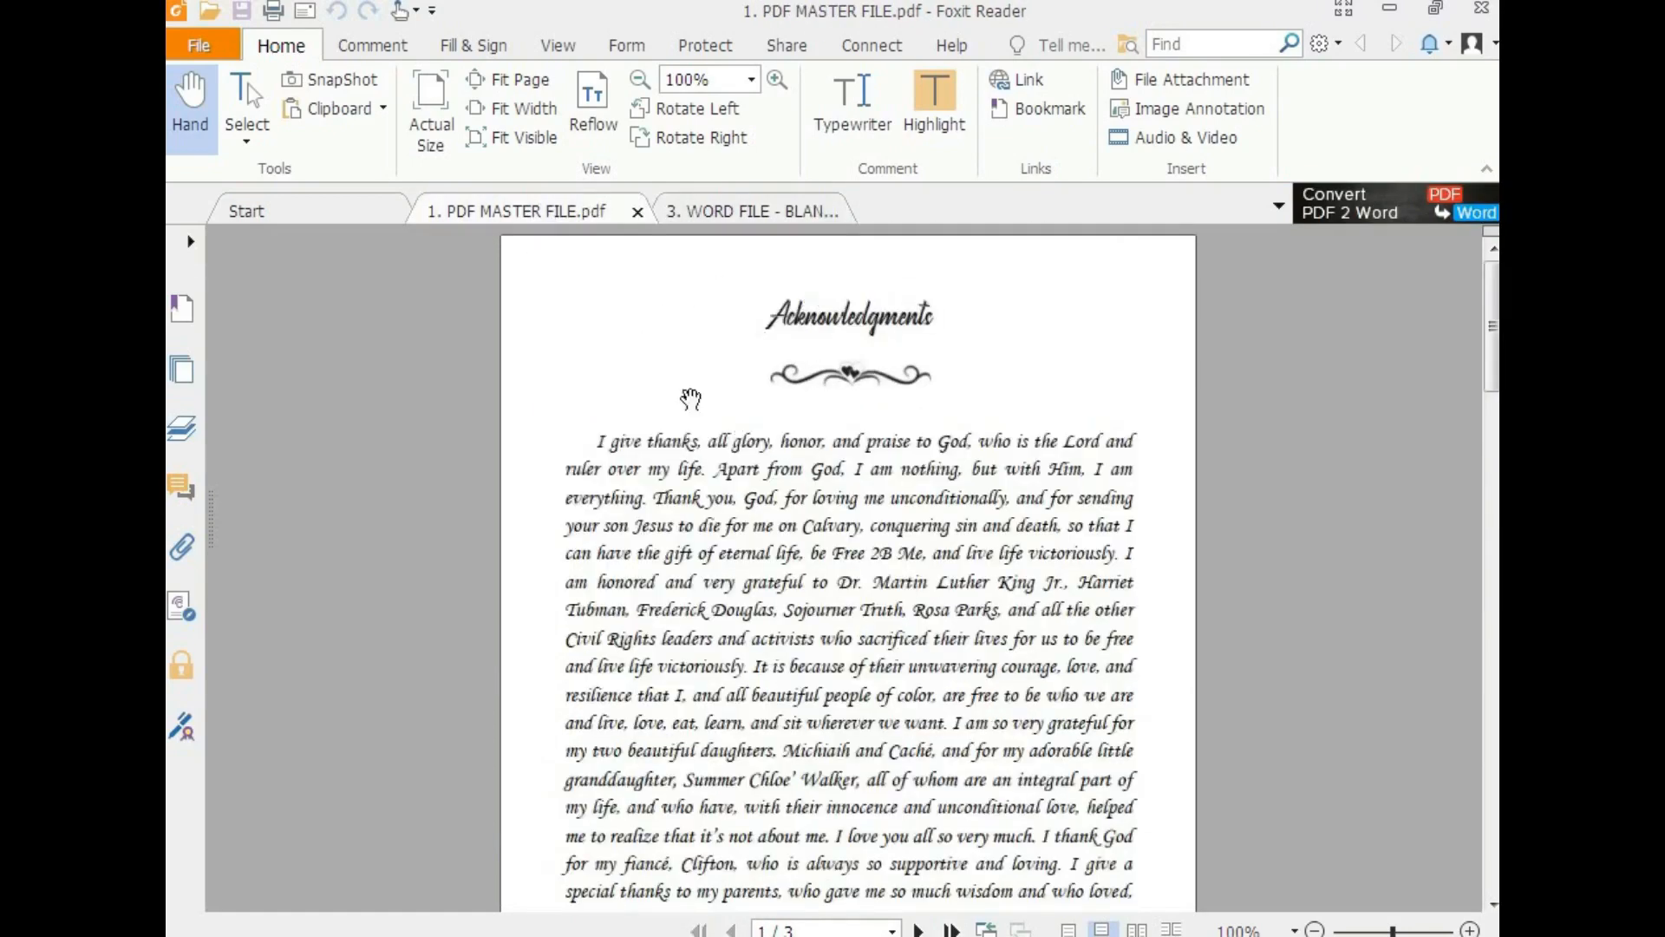
# Step: Compare the Chapter 1 Introduction page in the master and published PDFs, and check the published PDF through its last page
pyautogui.scroll(-10, 737, 473)
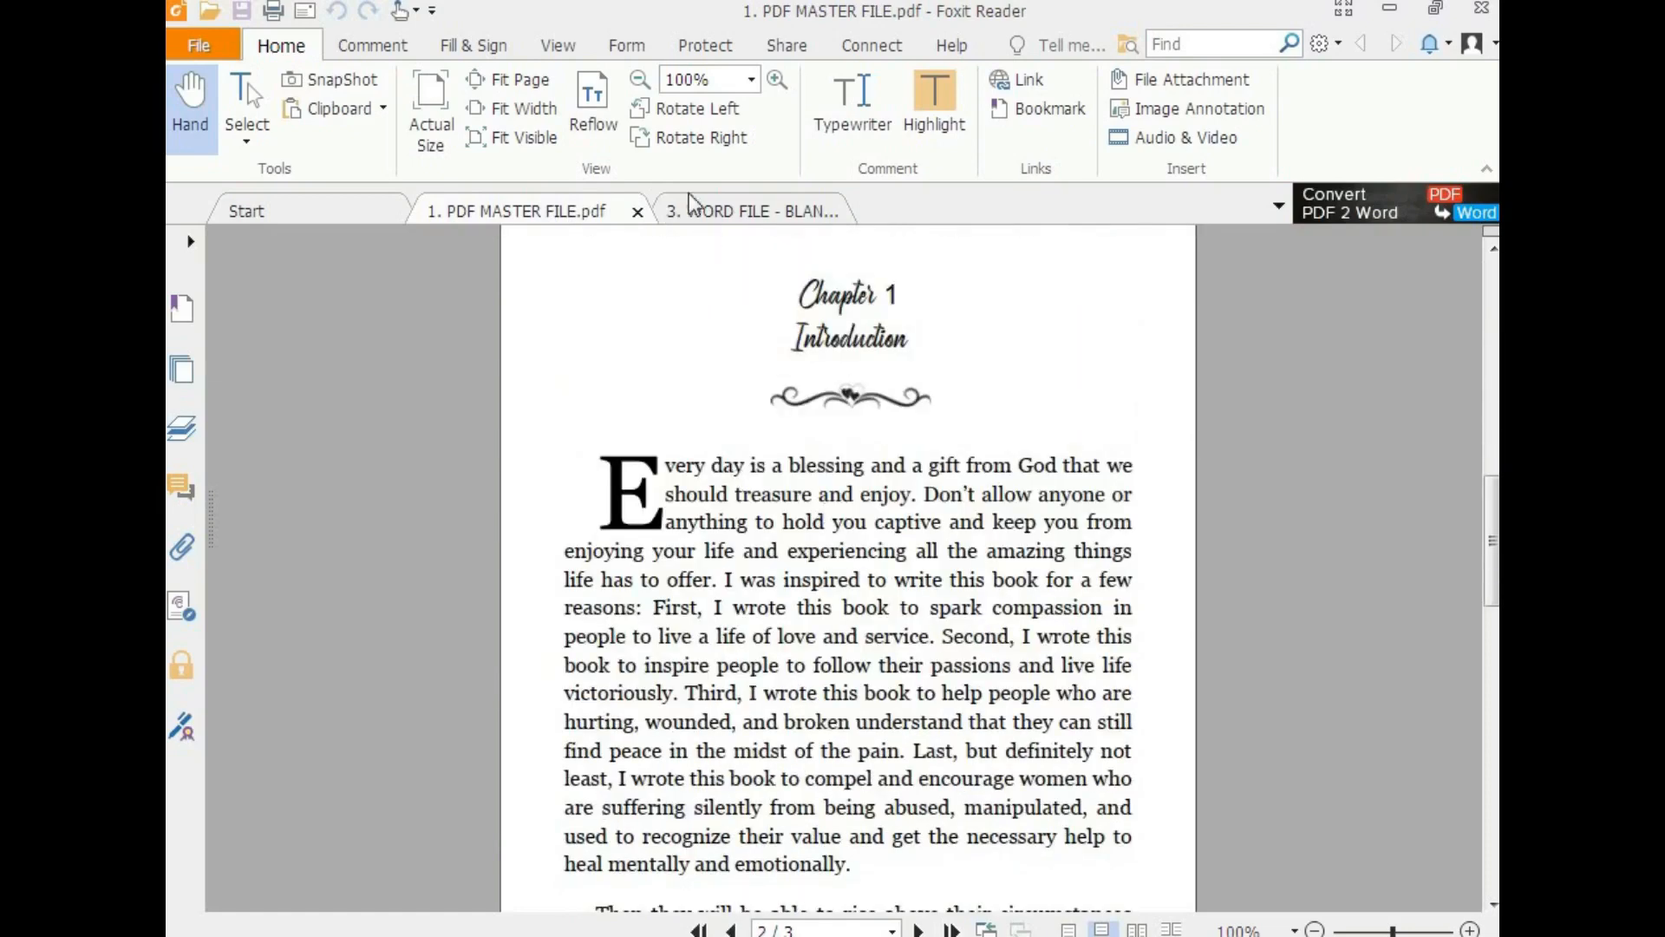
pyautogui.click(720, 213)
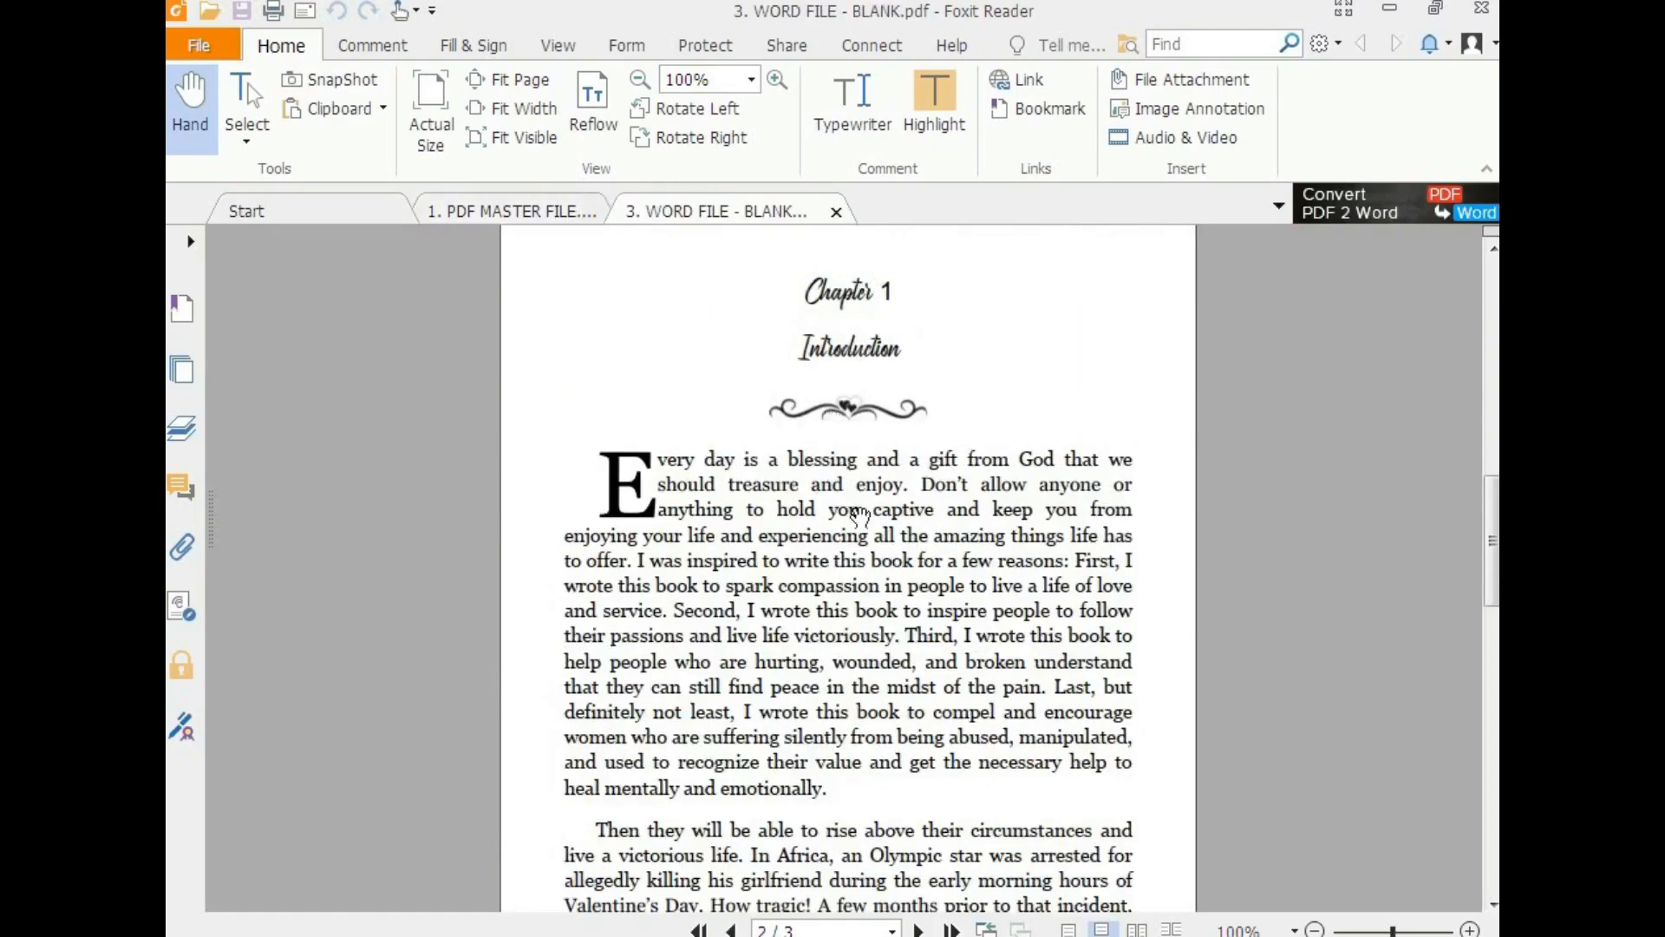
pyautogui.scroll(-6, 823, 659)
pyautogui.scroll(-5, 823, 665)
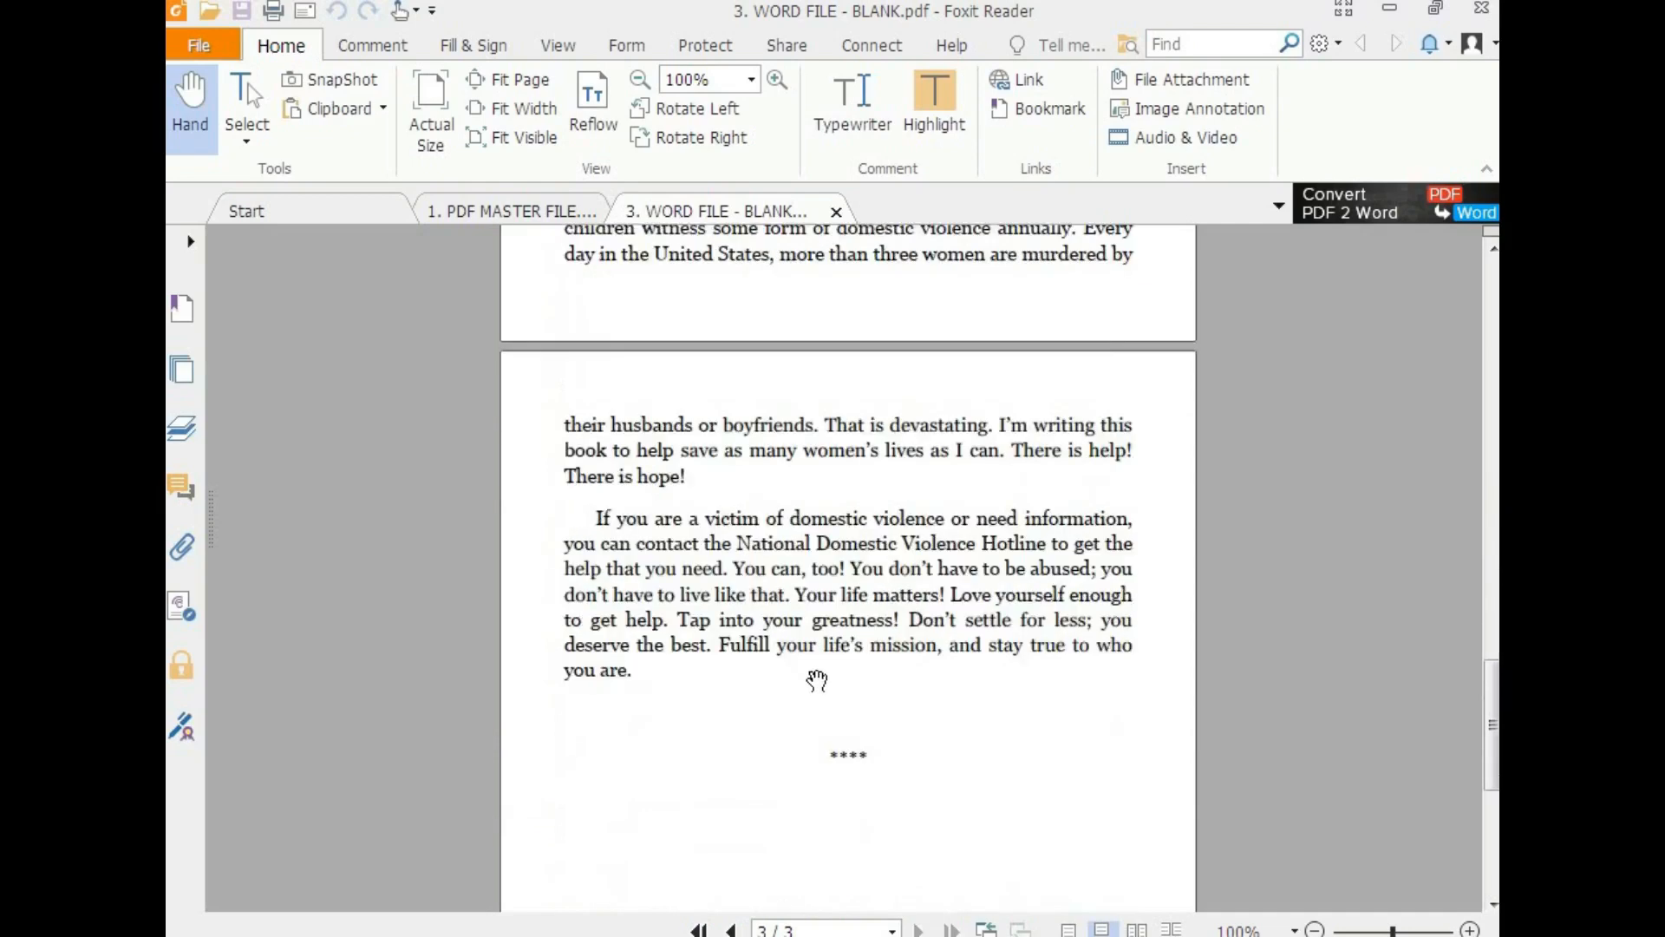